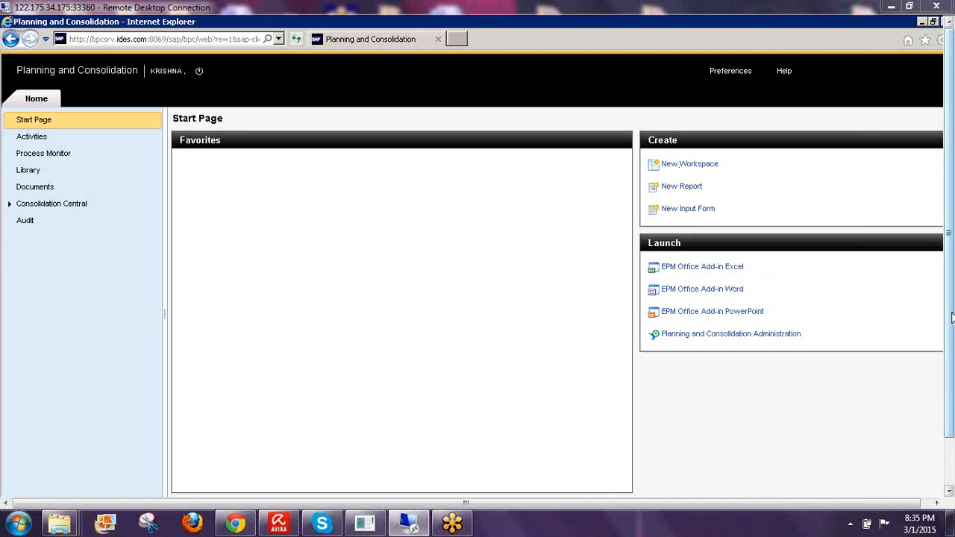
- Turn on the freehand pen and sketch handwritten Pr, E and L labels with a boxed divider
left_click_drag(953, 346, 953, 378)
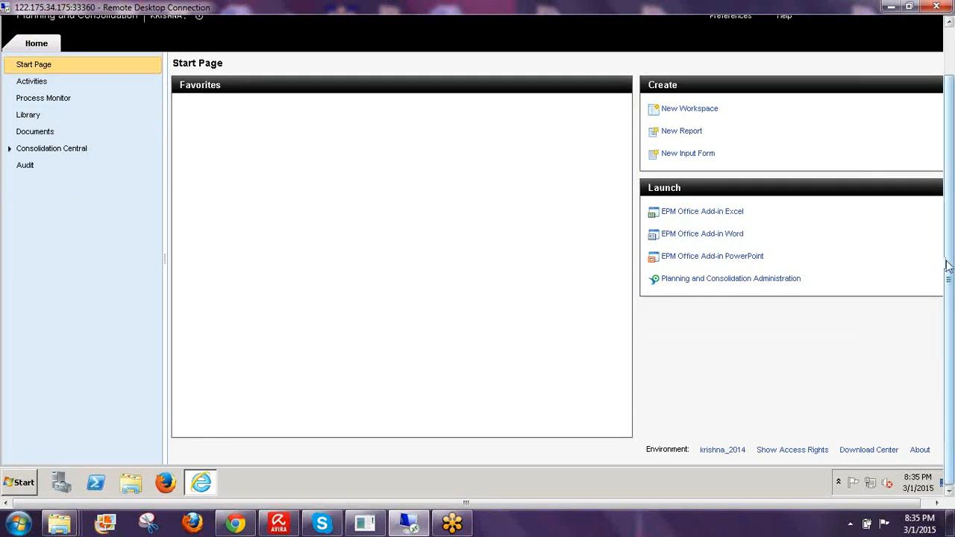
left_click(872, 291)
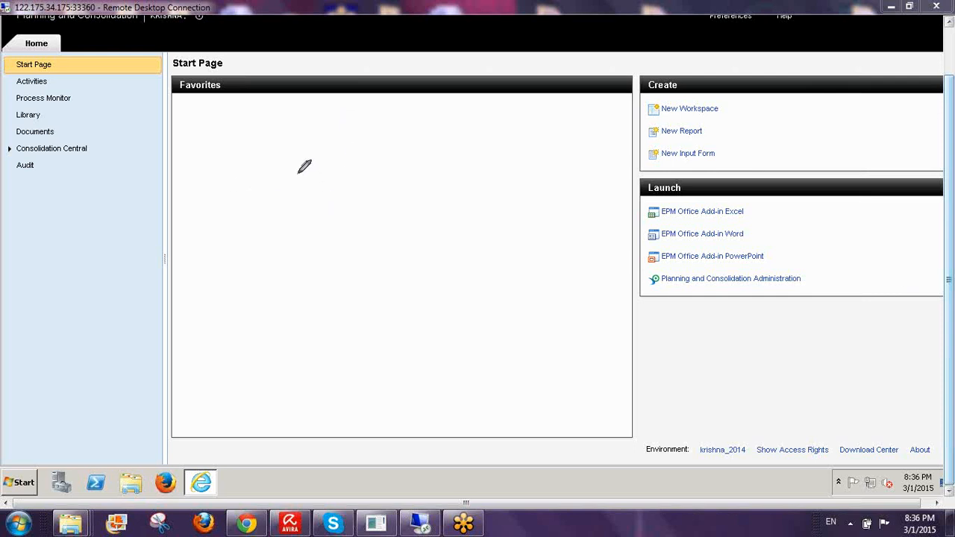
left_click_drag(292, 166, 296, 216)
mouse_move(225, 185)
left_mouse_down()
mouse_move(333, 169)
mouse_move(298, 189)
mouse_move(379, 170)
mouse_move(407, 178)
left_mouse_up()
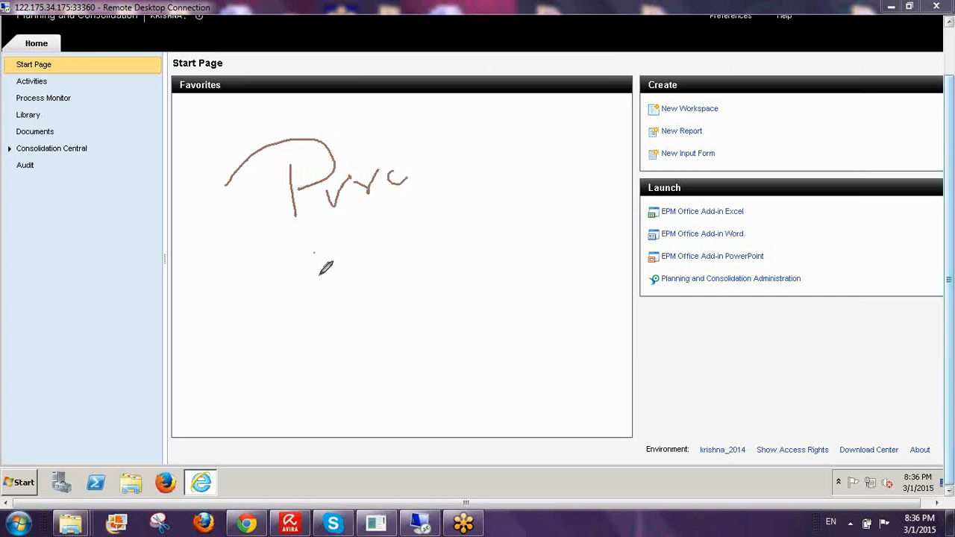
mouse_move(319, 252)
left_mouse_down()
mouse_move(326, 304)
mouse_move(354, 266)
mouse_move(376, 260)
left_mouse_up()
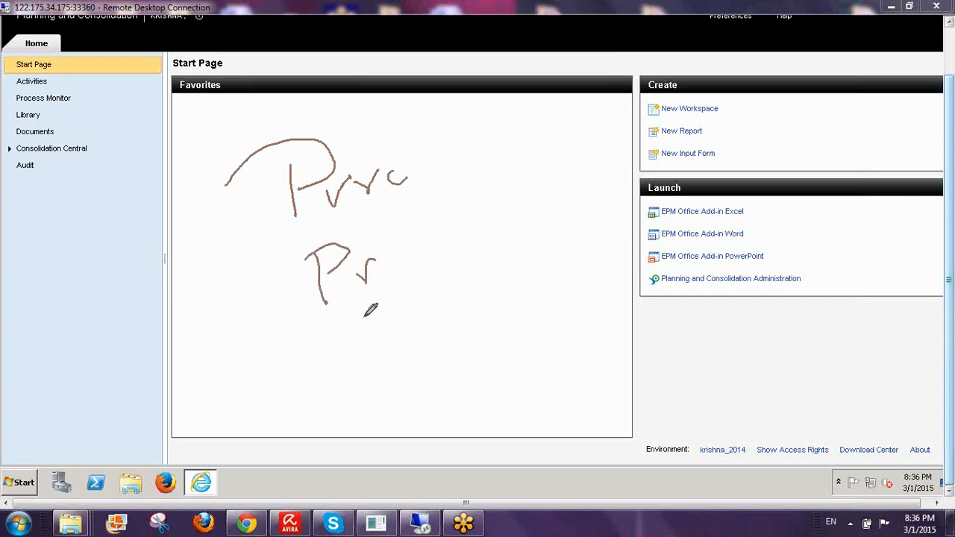
mouse_move(351, 314)
left_mouse_down()
mouse_move(379, 353)
mouse_move(343, 342)
left_mouse_up()
mouse_move(419, 148)
left_mouse_down()
mouse_move(451, 217)
mouse_move(484, 422)
left_mouse_up()
left_click_drag(463, 143, 542, 165)
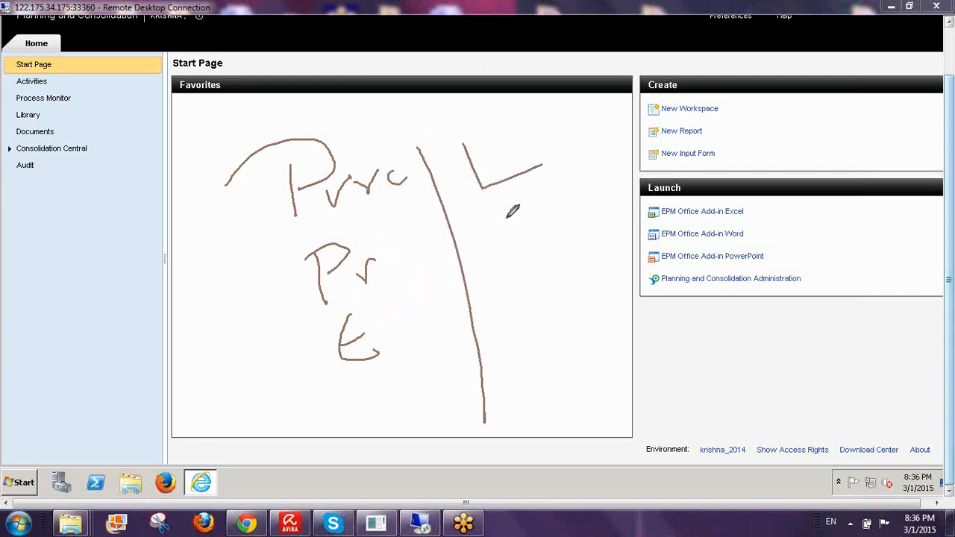
mouse_move(525, 200)
left_mouse_down()
mouse_move(498, 213)
mouse_move(542, 239)
mouse_move(545, 212)
left_mouse_up()
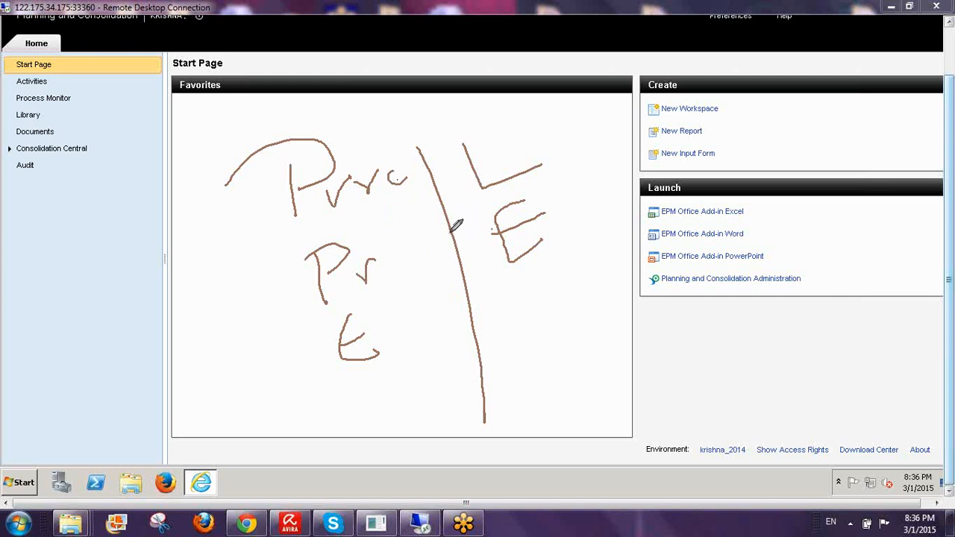
mouse_move(411, 140)
left_mouse_down()
mouse_move(565, 181)
mouse_move(541, 381)
mouse_move(482, 387)
left_mouse_up()
mouse_move(273, 230)
left_mouse_down()
mouse_move(438, 193)
mouse_move(431, 161)
mouse_move(288, 97)
mouse_move(246, 176)
mouse_move(281, 228)
mouse_move(393, 206)
left_mouse_up()
mouse_move(265, 128)
left_mouse_down()
mouse_move(162, 147)
mouse_move(184, 168)
left_mouse_up()
- Write BPC on the left, circle the Pr, E and L labels, then erase the sketch
left_click_drag(91, 182, 97, 212)
mouse_move(55, 178)
left_mouse_down()
mouse_move(119, 161)
mouse_move(137, 196)
mouse_move(59, 223)
left_mouse_up()
mouse_move(128, 176)
left_mouse_down()
mouse_move(153, 167)
mouse_move(158, 241)
left_mouse_up()
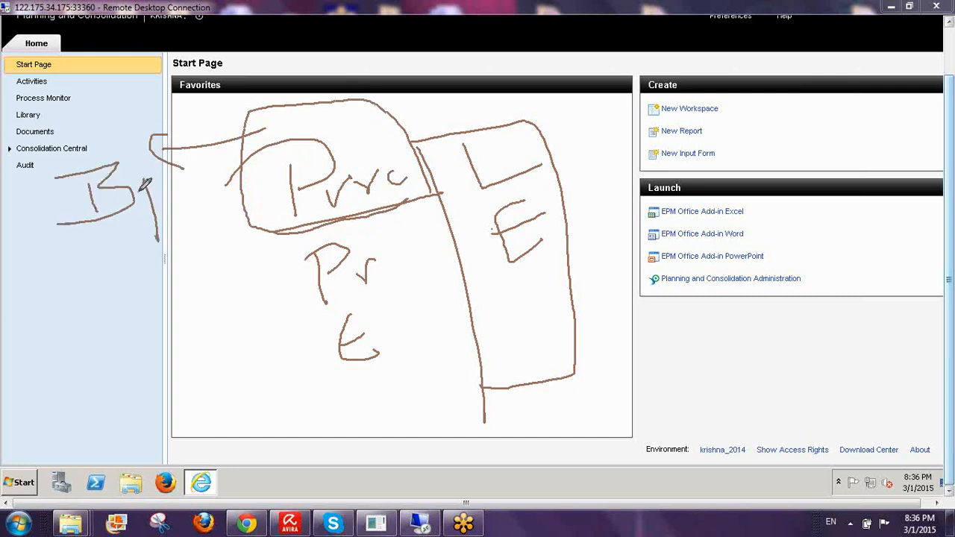
left_click_drag(176, 160, 144, 196)
mouse_move(197, 173)
left_mouse_down()
mouse_move(171, 187)
mouse_move(209, 198)
left_mouse_up()
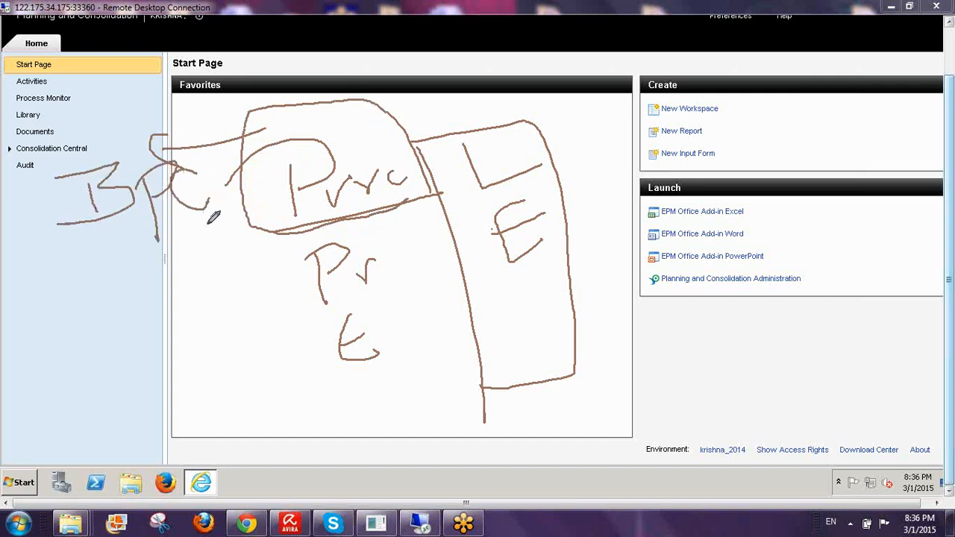
mouse_move(410, 201)
left_mouse_down()
mouse_move(287, 237)
mouse_move(404, 262)
mouse_move(363, 230)
left_mouse_up()
mouse_move(386, 306)
left_mouse_down()
mouse_move(303, 311)
mouse_move(399, 313)
left_mouse_up()
mouse_move(520, 128)
left_mouse_down()
mouse_move(470, 121)
mouse_move(519, 128)
left_mouse_up()
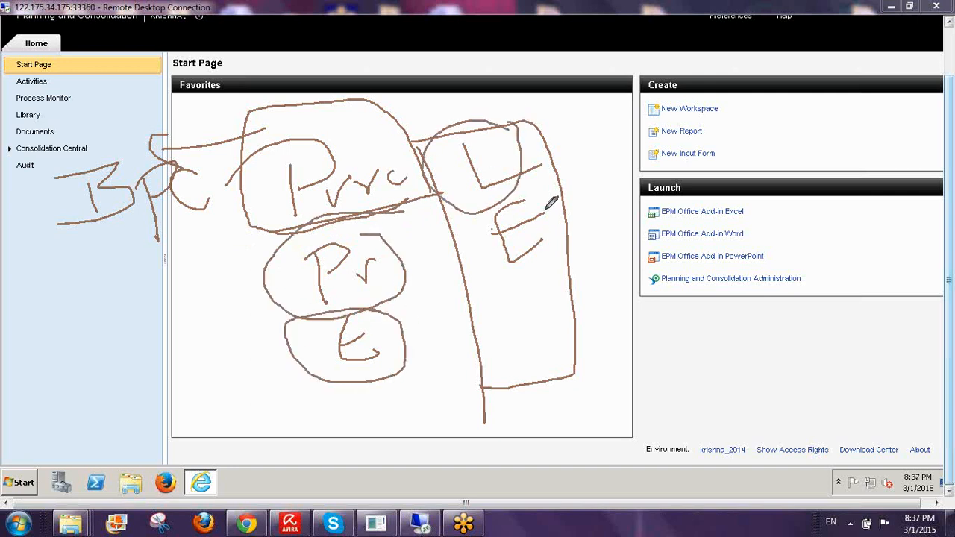
left_click_drag(512, 189, 443, 252)
left_click_drag(464, 286, 569, 217)
mouse_move(118, 242)
left_mouse_down()
mouse_move(141, 239)
mouse_move(159, 212)
left_mouse_up()
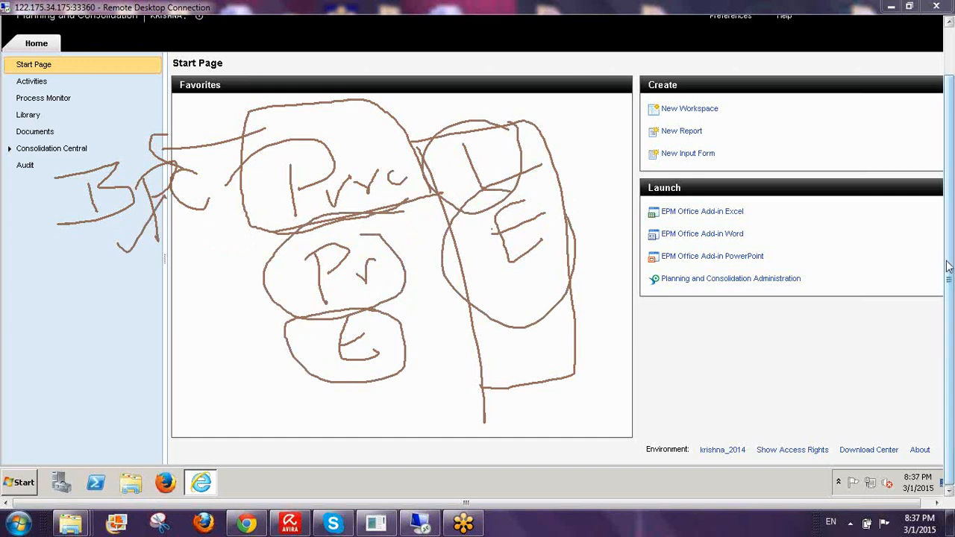
left_click(880, 353)
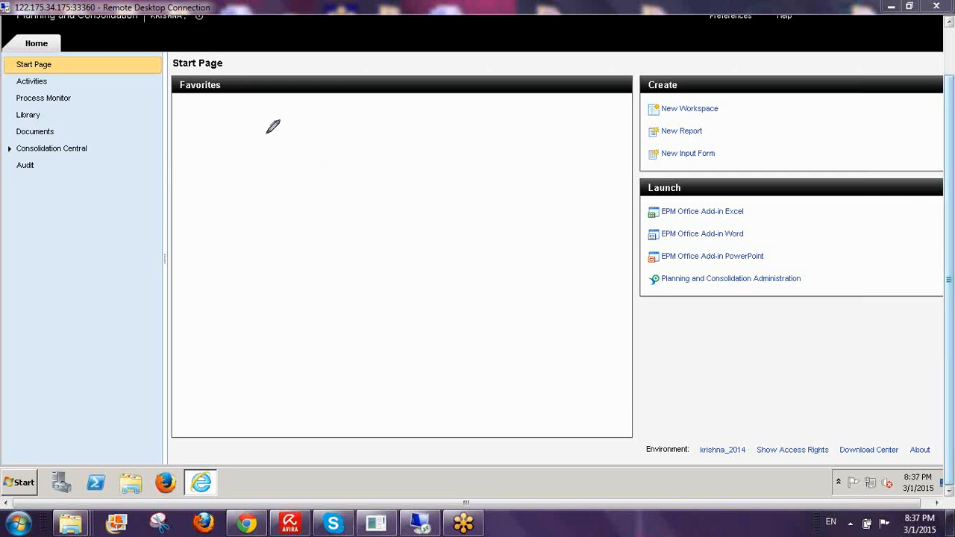
- Hand-write the list PCON, POWN, PCTRL and MON in the blank Favorites area, circling POWN
mouse_move(269, 176)
left_mouse_down()
mouse_move(264, 142)
mouse_move(254, 144)
mouse_move(267, 158)
mouse_move(286, 152)
mouse_move(302, 164)
mouse_move(332, 139)
mouse_move(361, 134)
left_mouse_up()
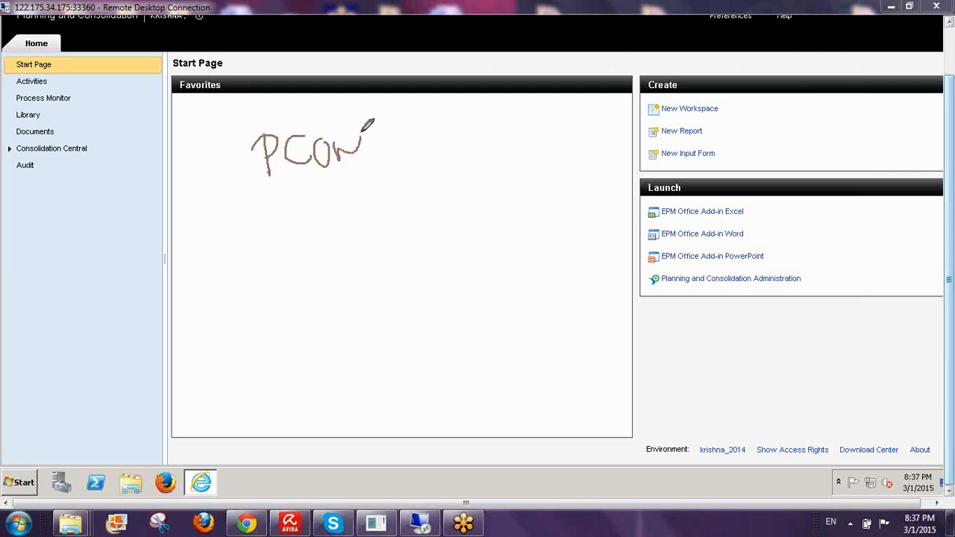
mouse_move(273, 211)
left_mouse_down()
mouse_move(275, 250)
mouse_move(299, 200)
mouse_move(284, 228)
left_mouse_up()
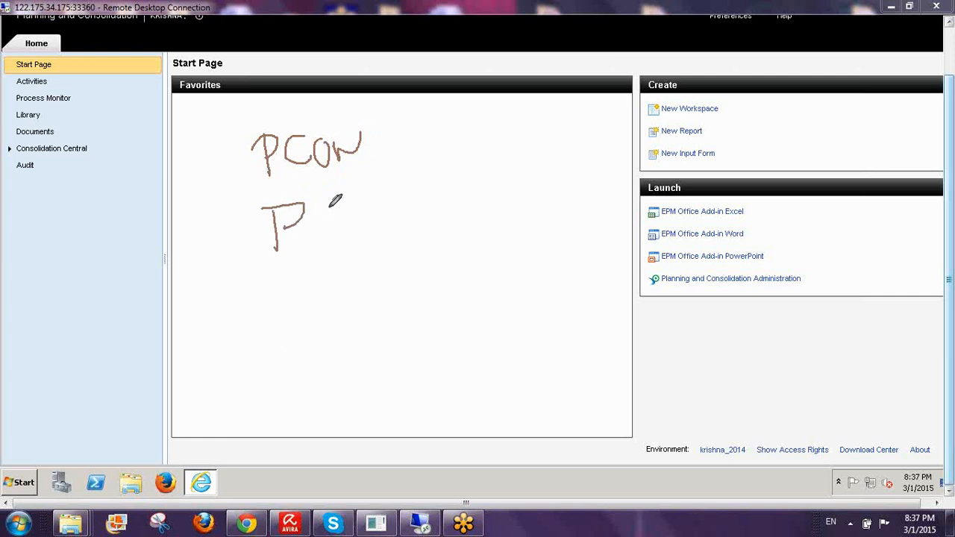
mouse_move(334, 196)
left_mouse_down()
mouse_move(358, 216)
mouse_move(378, 190)
left_mouse_up()
left_click_drag(389, 232, 418, 179)
mouse_move(293, 289)
left_mouse_down()
mouse_move(302, 332)
mouse_move(321, 291)
mouse_move(308, 304)
left_mouse_up()
mouse_move(369, 285)
left_mouse_down()
mouse_move(372, 318)
mouse_move(396, 308)
mouse_move(407, 270)
mouse_move(415, 295)
mouse_move(447, 293)
mouse_move(451, 279)
mouse_move(512, 297)
left_mouse_up()
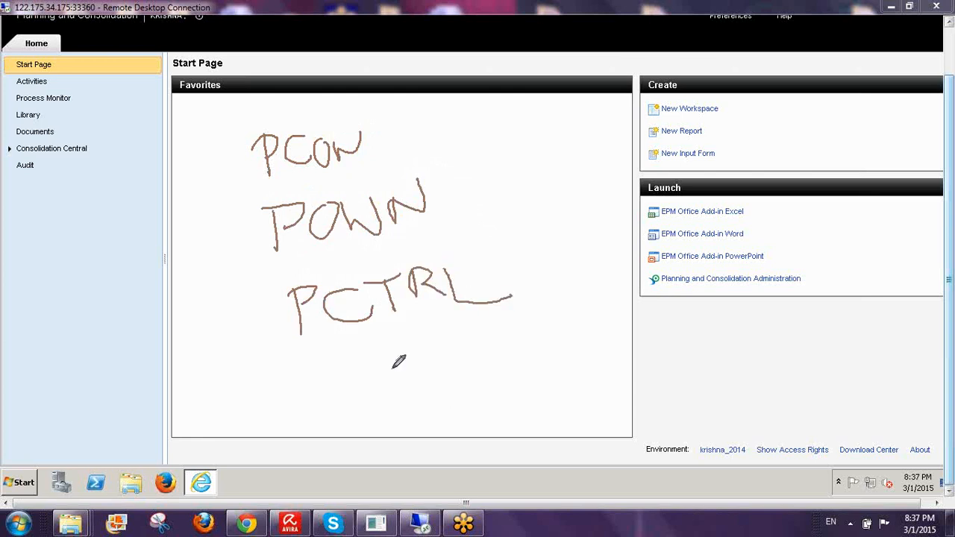
mouse_move(343, 404)
left_mouse_down()
mouse_move(364, 377)
mouse_move(390, 378)
mouse_move(438, 357)
mouse_move(440, 377)
mouse_move(476, 350)
mouse_move(494, 365)
left_mouse_up()
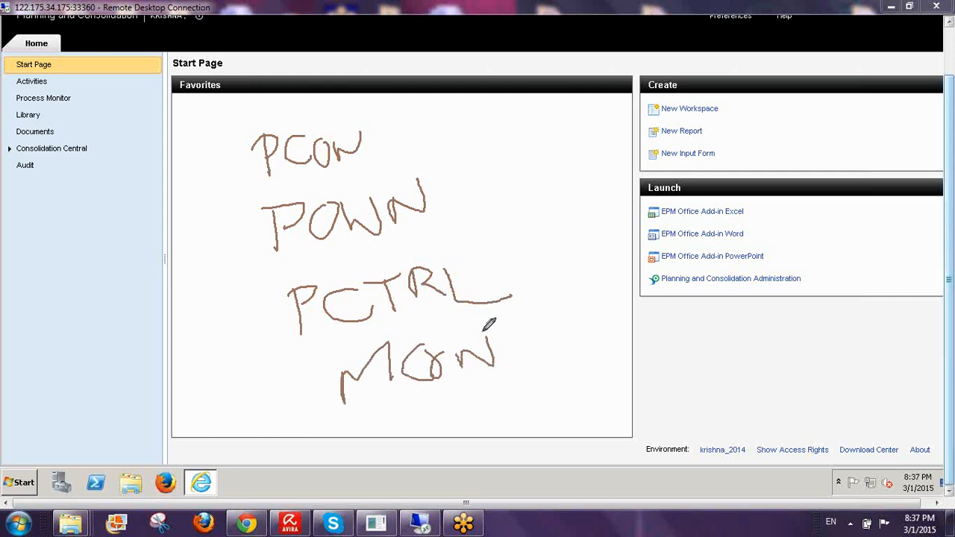
mouse_move(241, 134)
left_mouse_down()
mouse_move(270, 352)
mouse_move(512, 442)
mouse_move(582, 122)
mouse_move(249, 98)
mouse_move(246, 153)
left_mouse_up()
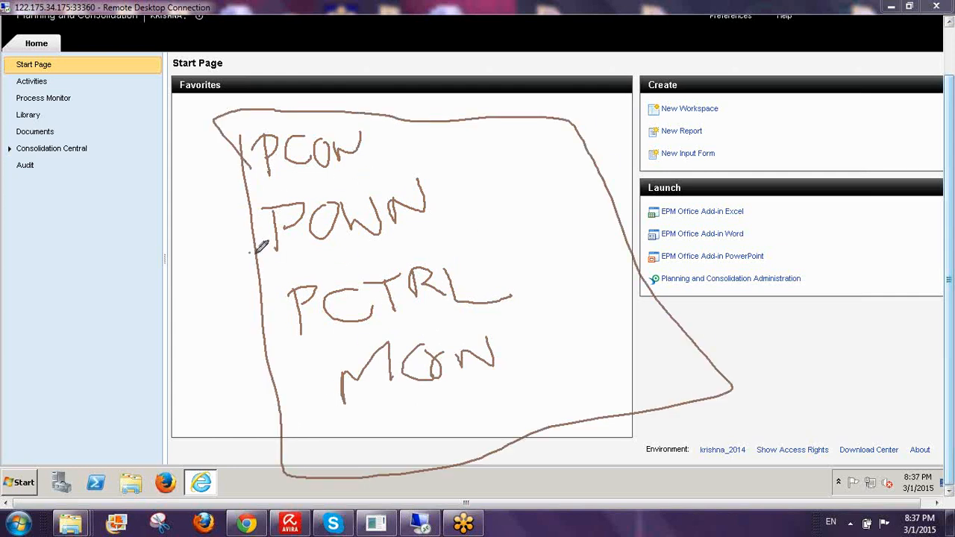
mouse_move(257, 252)
left_mouse_down()
mouse_move(492, 200)
mouse_move(267, 185)
mouse_move(262, 256)
left_mouse_up()
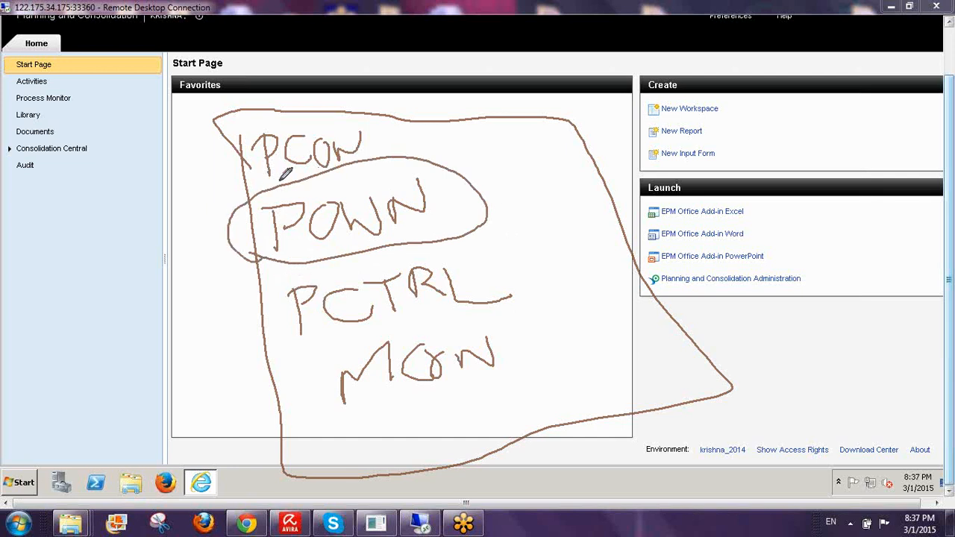
- Draw arrows beside the list, add O/W and Con notes, then clear the ink
mouse_move(262, 153)
left_mouse_down()
mouse_move(207, 158)
mouse_move(212, 170)
left_mouse_up()
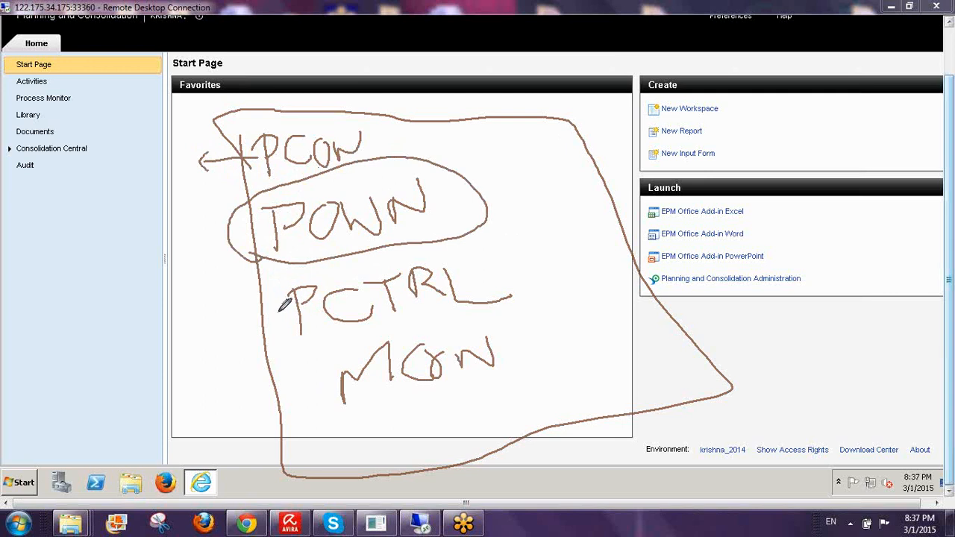
mouse_move(278, 313)
left_mouse_down()
mouse_move(232, 314)
mouse_move(252, 326)
left_mouse_up()
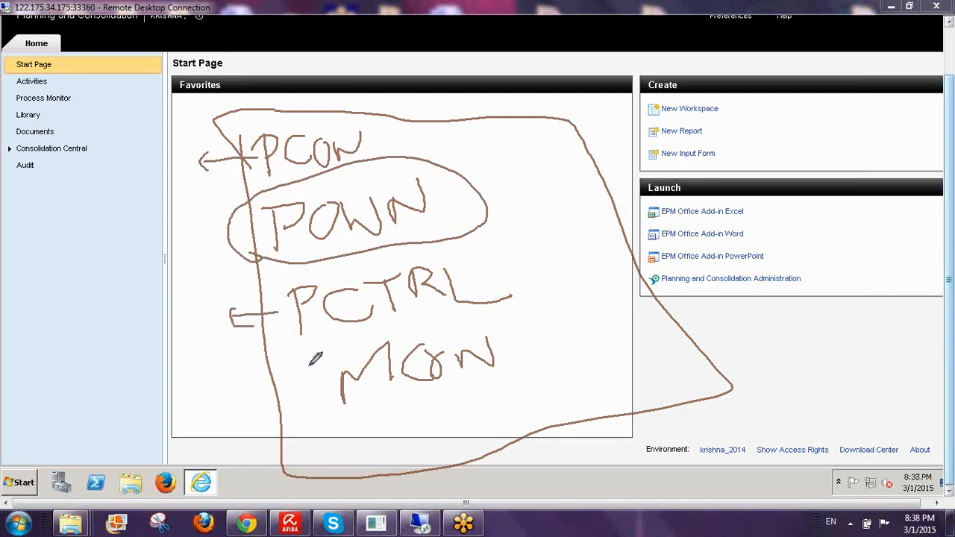
mouse_move(309, 366)
left_mouse_down()
mouse_move(202, 374)
mouse_move(223, 386)
left_mouse_up()
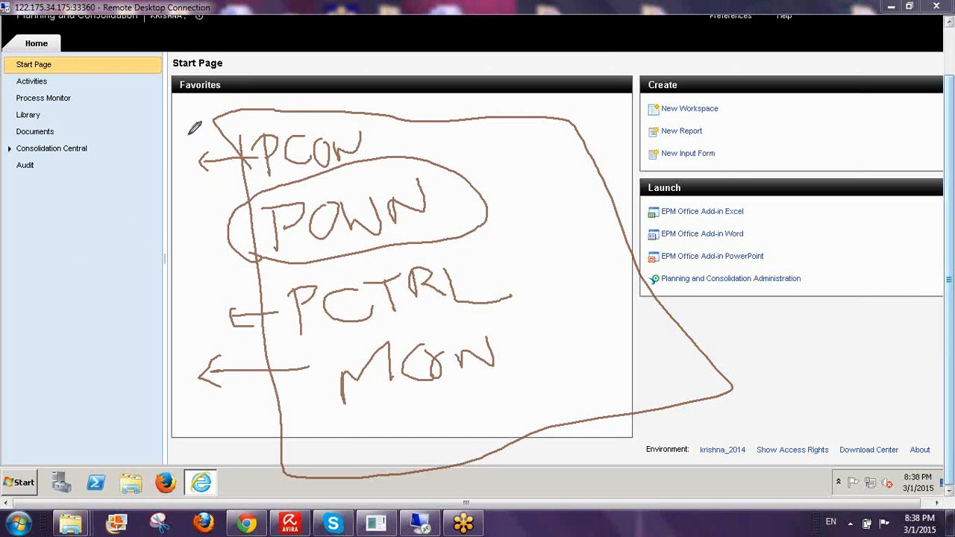
mouse_move(196, 164)
left_mouse_down()
mouse_move(271, 155)
mouse_move(210, 151)
mouse_move(203, 174)
mouse_move(217, 180)
mouse_move(216, 156)
left_mouse_up()
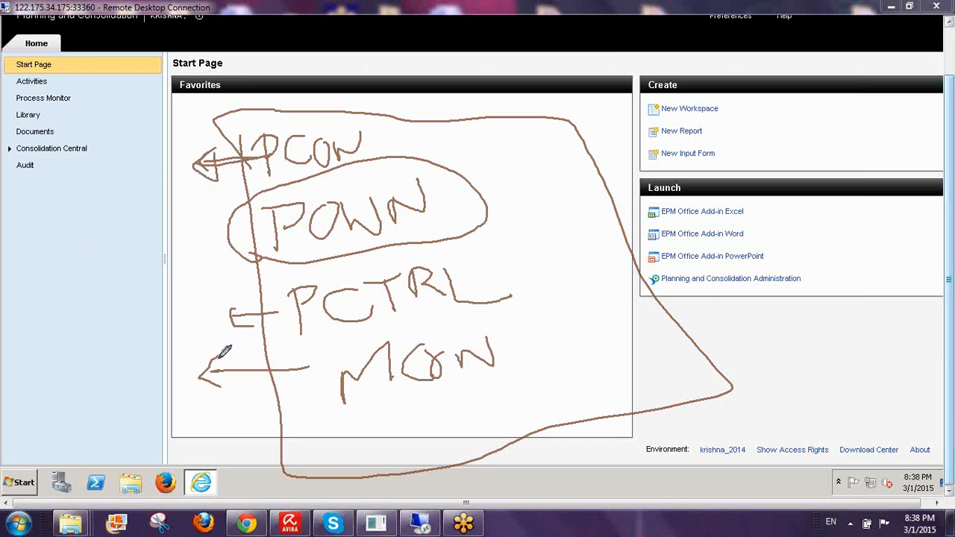
mouse_move(217, 365)
left_mouse_down()
mouse_move(218, 388)
mouse_move(194, 379)
mouse_move(223, 356)
mouse_move(216, 381)
left_mouse_up()
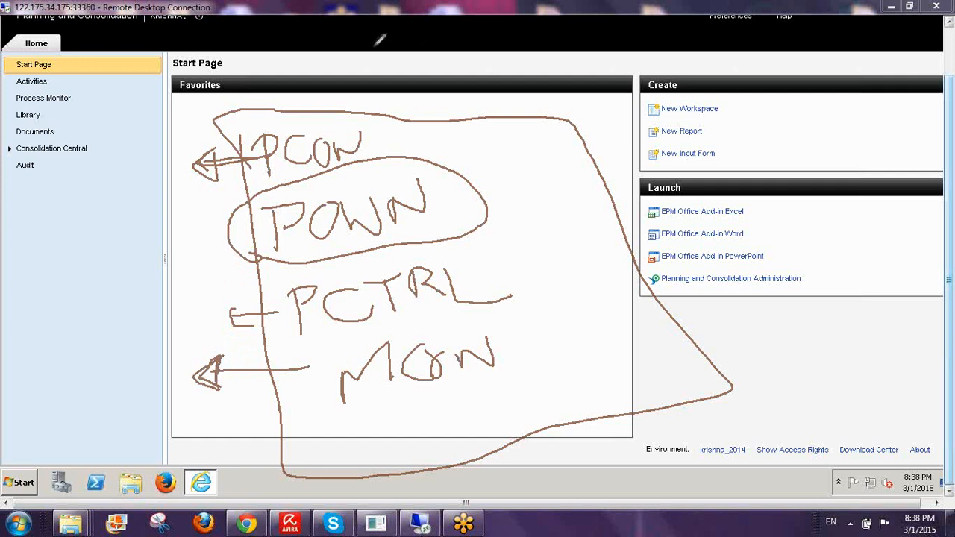
left_click_drag(418, 87, 516, 364)
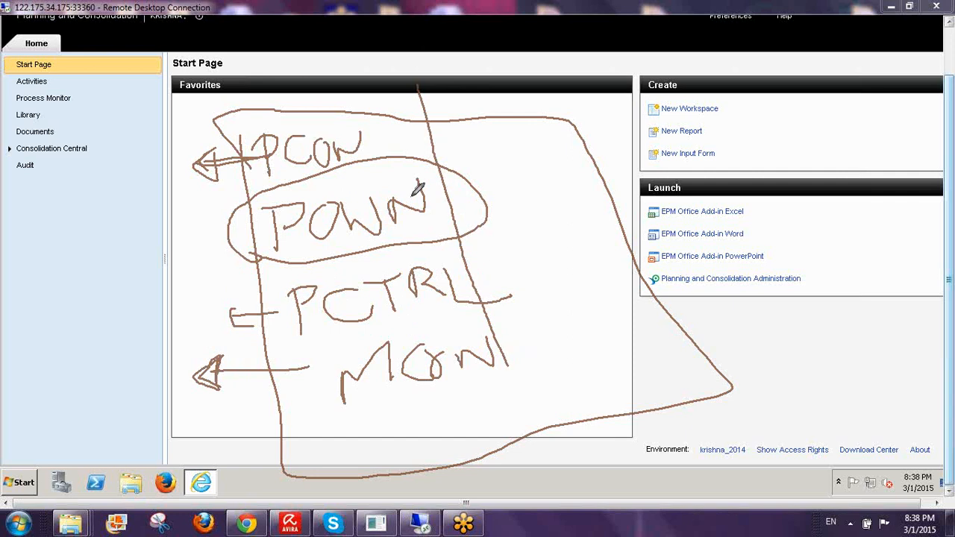
mouse_move(275, 78)
left_mouse_down()
mouse_move(194, 187)
mouse_move(234, 437)
mouse_move(512, 380)
mouse_move(513, 348)
left_mouse_up()
mouse_move(78, 224)
left_mouse_down()
mouse_move(74, 271)
mouse_move(91, 224)
left_mouse_up()
left_click_drag(96, 187, 97, 295)
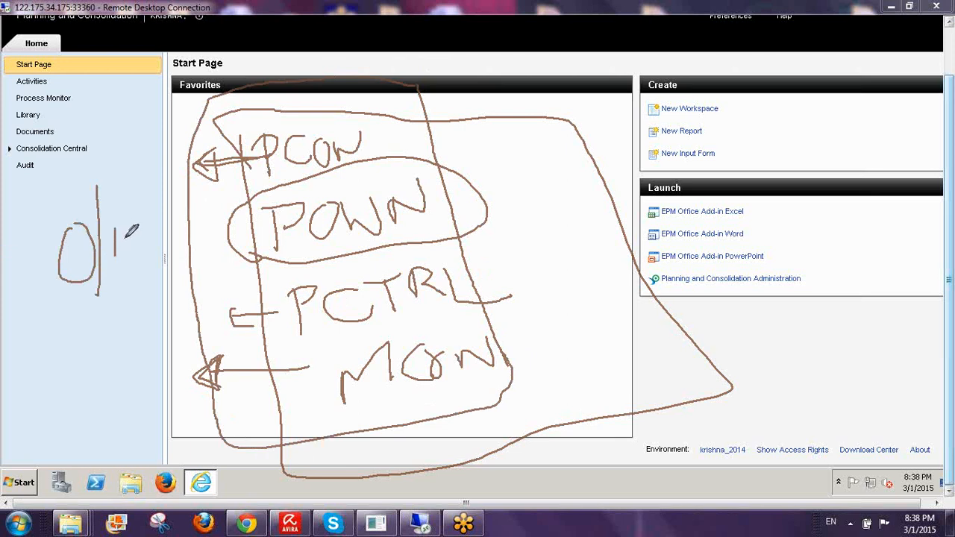
left_click_drag(114, 218, 146, 206)
left_click_drag(24, 304, 177, 267)
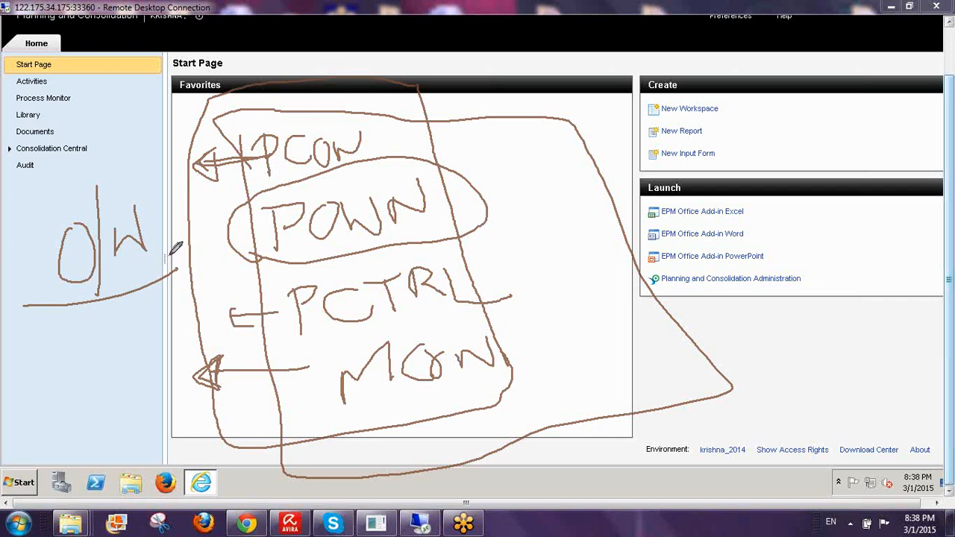
mouse_move(161, 276)
left_mouse_down()
mouse_move(161, 173)
mouse_move(13, 216)
mouse_move(97, 299)
left_mouse_up()
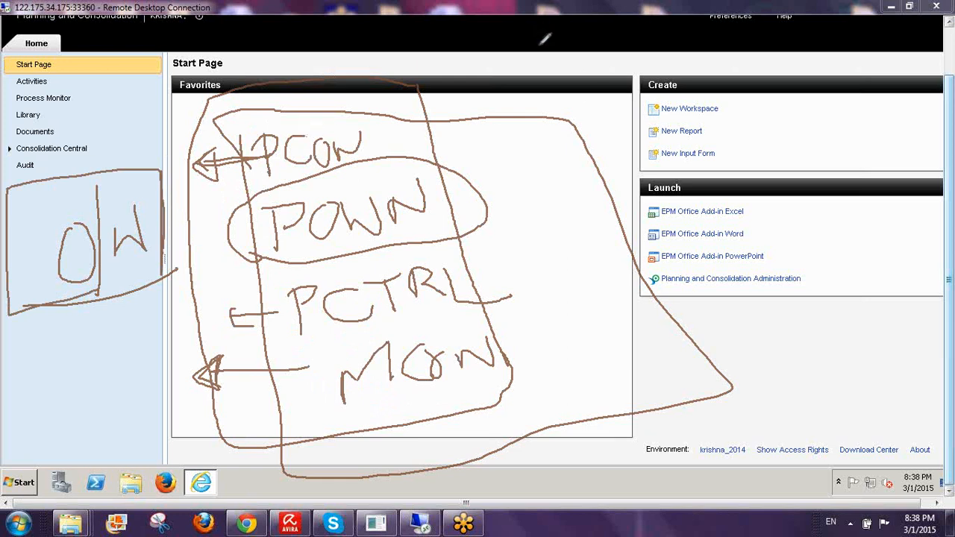
mouse_move(533, 42)
left_mouse_down()
mouse_move(523, 82)
mouse_move(521, 60)
mouse_move(533, 75)
mouse_move(541, 60)
mouse_move(544, 75)
left_mouse_up()
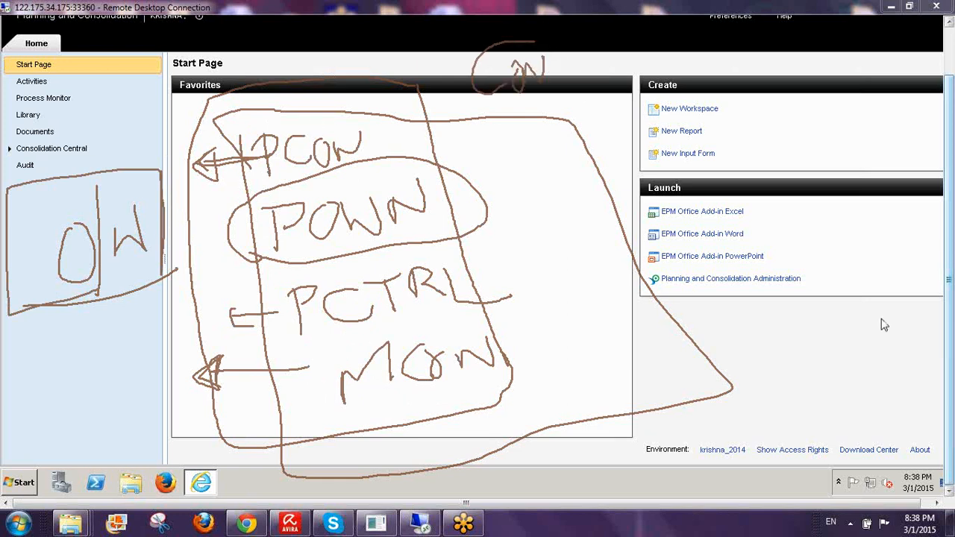
key("Escape")
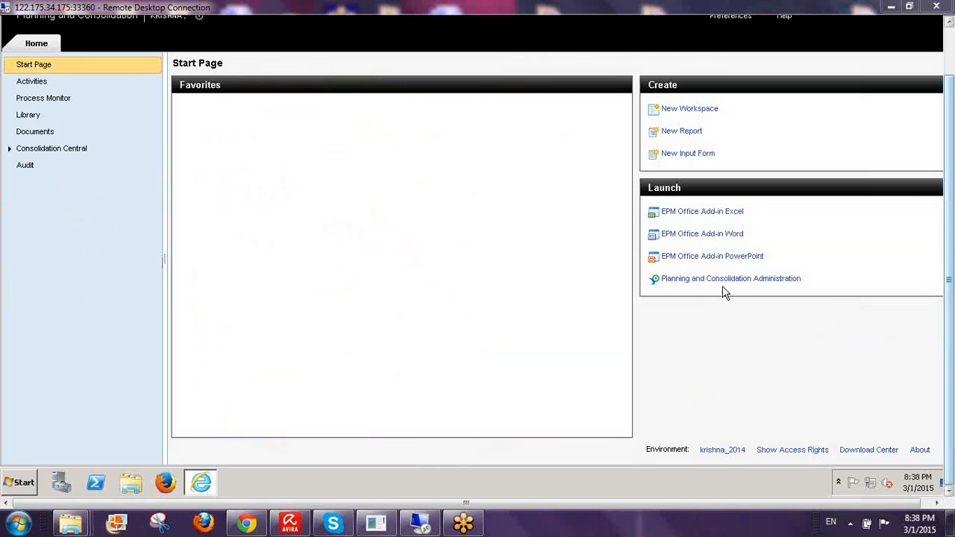
- Open Planning and Consolidation administration and display the business rules
left_click(697, 280)
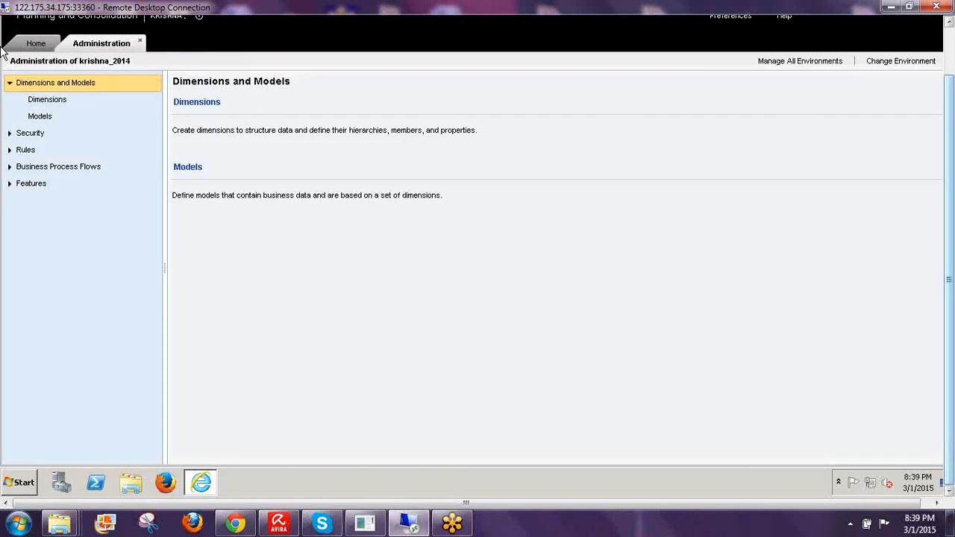
left_click(10, 150)
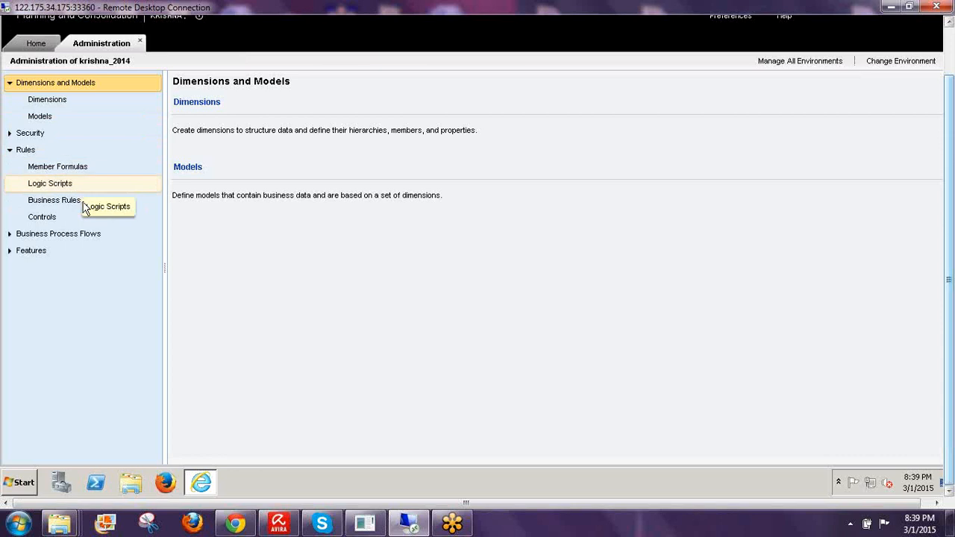
left_click(89, 202)
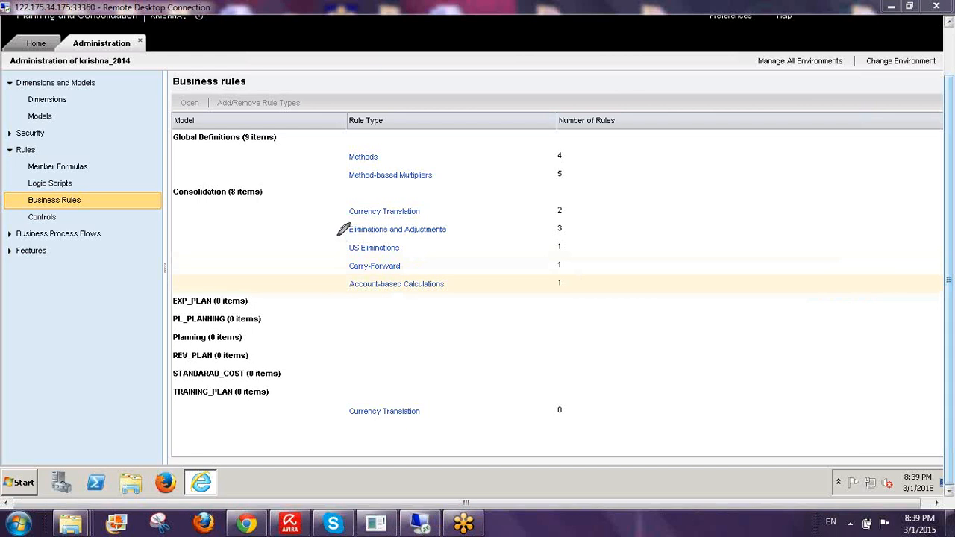
- Mark Currency Translation, US Eliminations, Carry-Forward and Account-based Calculations in the Consolidation group, noting CO
left_click_drag(174, 198, 250, 198)
left_click_drag(336, 213, 373, 194)
mouse_move(337, 255)
left_mouse_down()
mouse_move(357, 242)
mouse_move(370, 255)
left_mouse_up()
left_click_drag(337, 289, 377, 274)
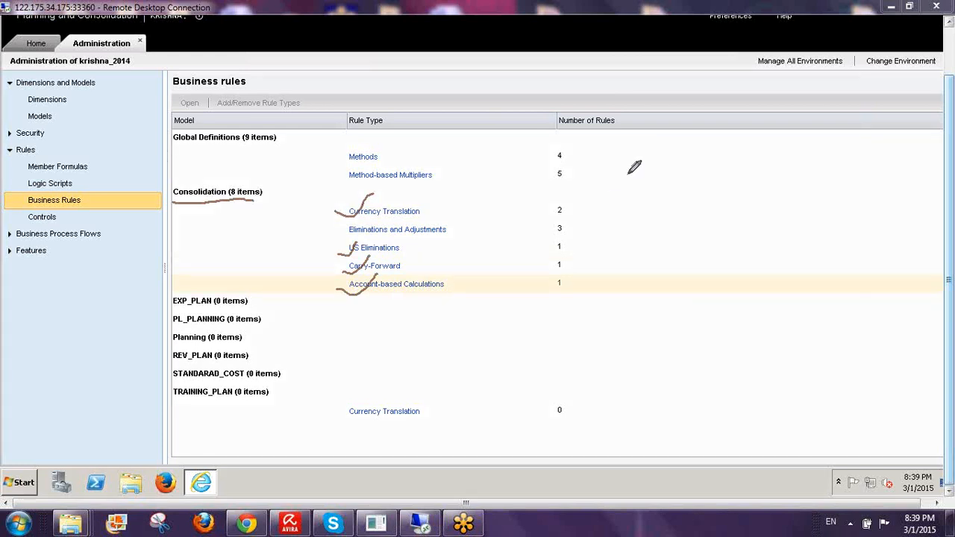
mouse_move(683, 172)
left_mouse_down()
mouse_move(684, 192)
mouse_move(701, 192)
mouse_move(709, 173)
mouse_move(731, 193)
left_mouse_up()
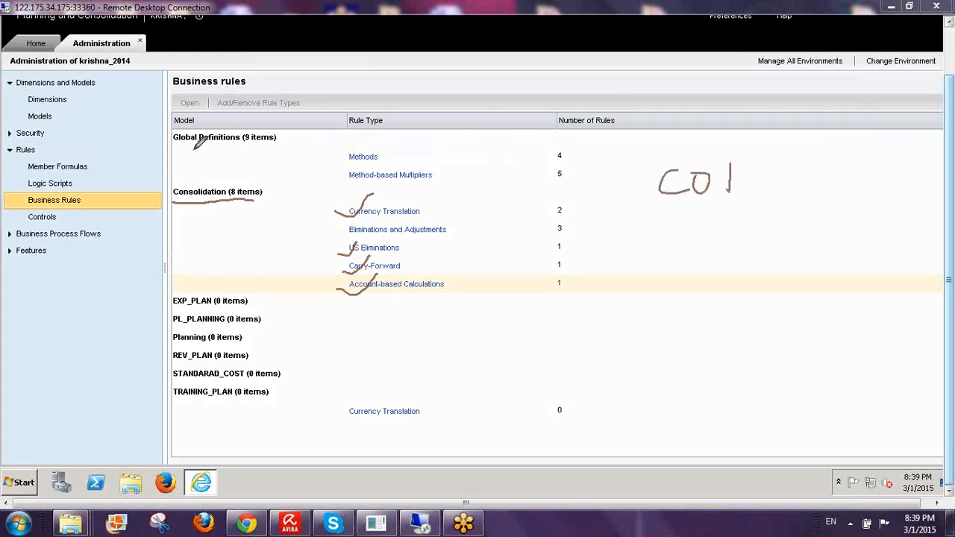
- Tick Methods and Method-based Multipliers under Global Definitions, add an O/W note, then clear the ink
left_click_drag(176, 146, 268, 145)
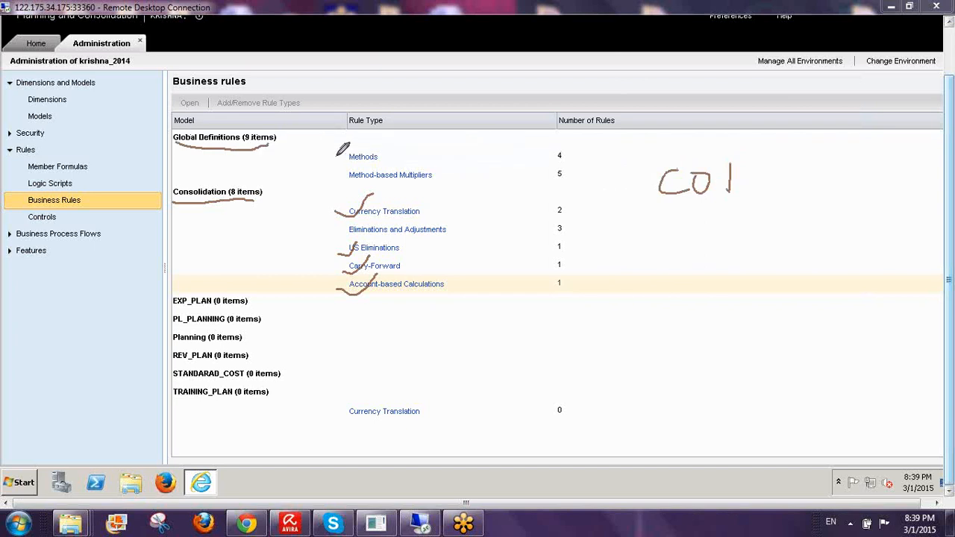
left_click_drag(335, 155, 363, 136)
left_click_drag(336, 170, 378, 139)
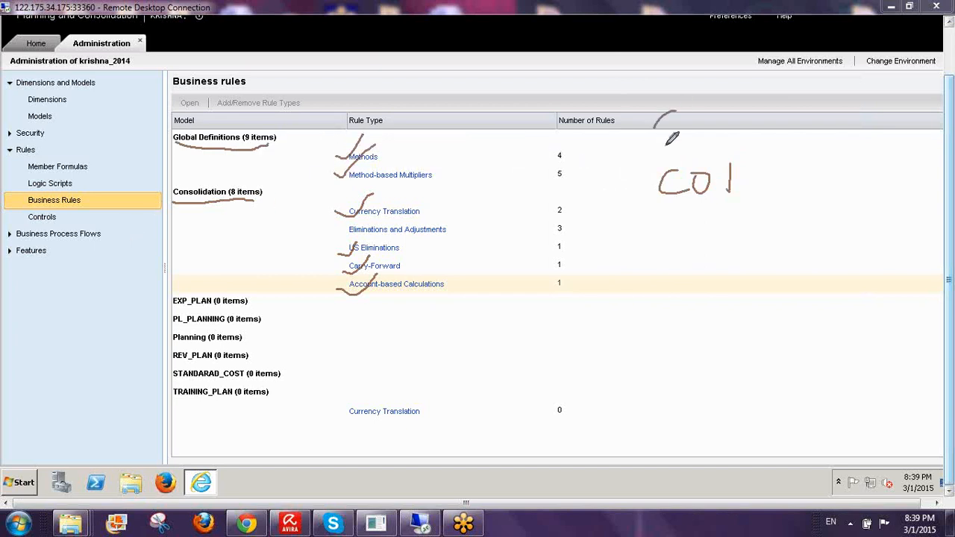
left_click_drag(682, 112, 685, 113)
left_click_drag(716, 75, 721, 156)
mouse_move(740, 105)
left_mouse_down()
mouse_move(789, 140)
mouse_move(778, 95)
left_mouse_up()
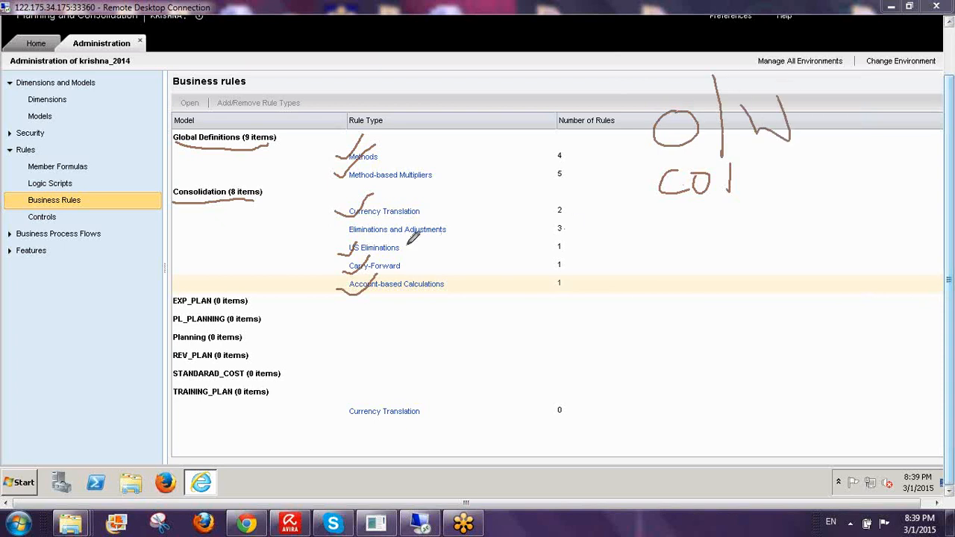
mouse_move(347, 228)
left_mouse_down()
mouse_move(572, 228)
mouse_move(410, 204)
mouse_move(345, 209)
mouse_move(385, 240)
left_mouse_up()
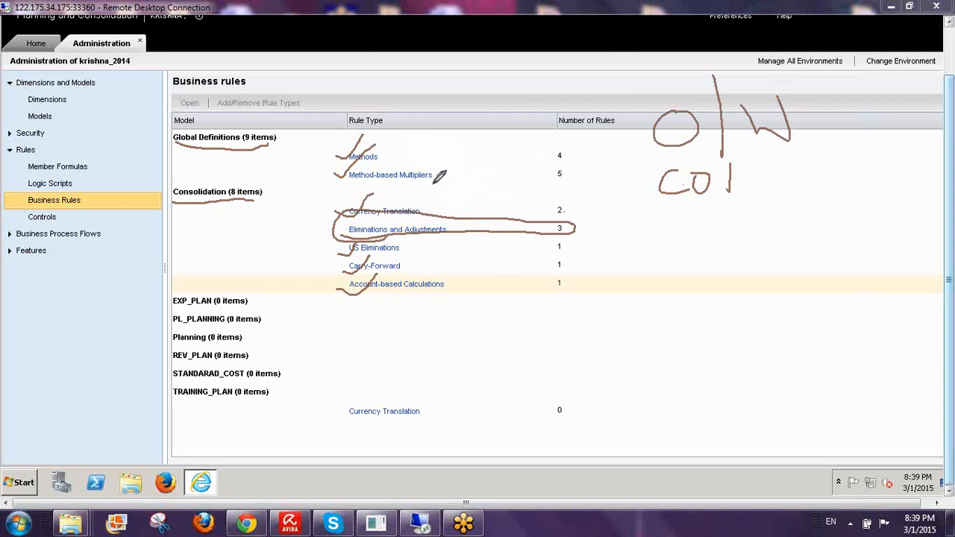
mouse_move(724, 164)
left_mouse_down()
mouse_move(715, 225)
mouse_move(675, 165)
left_mouse_up()
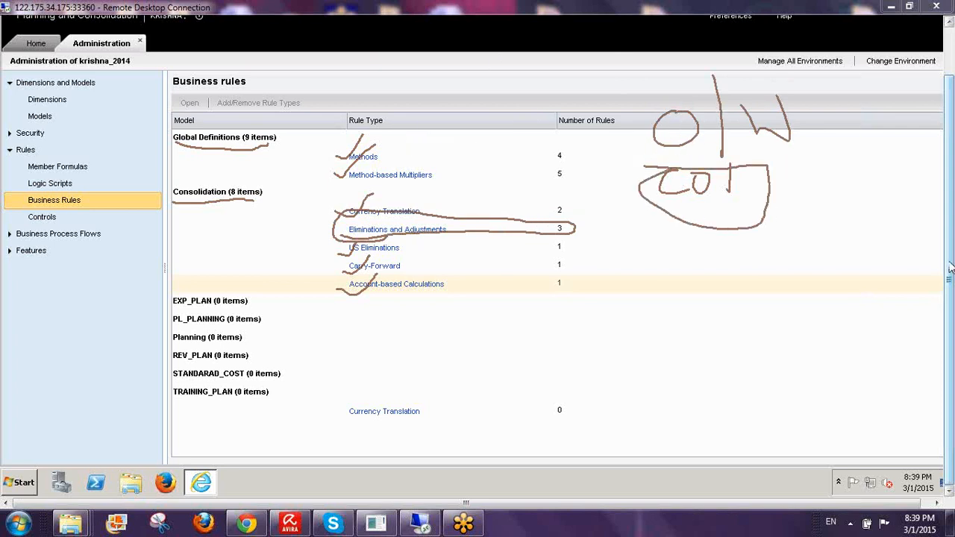
left_click(888, 349)
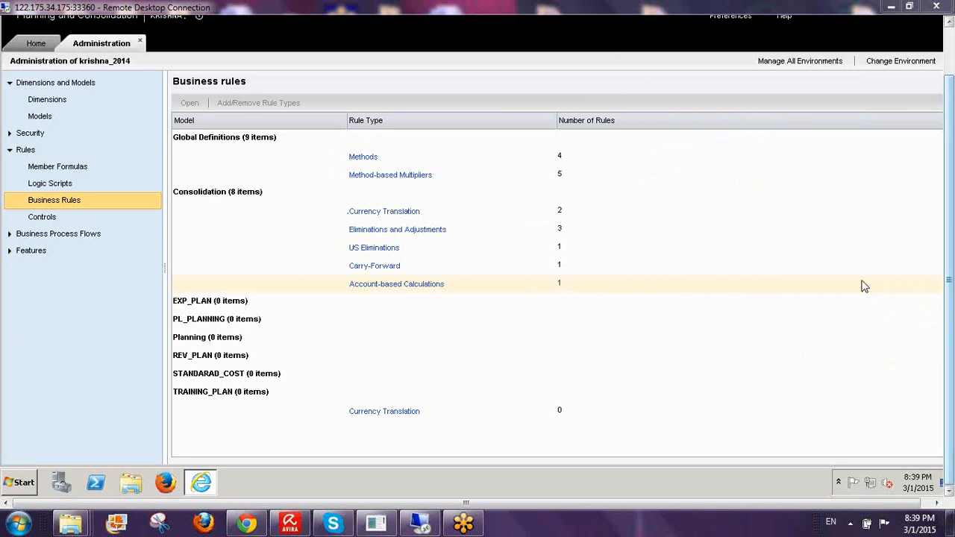
- Open the Methods rules table and mark the E, P and G method types in freehand
left_click(368, 158)
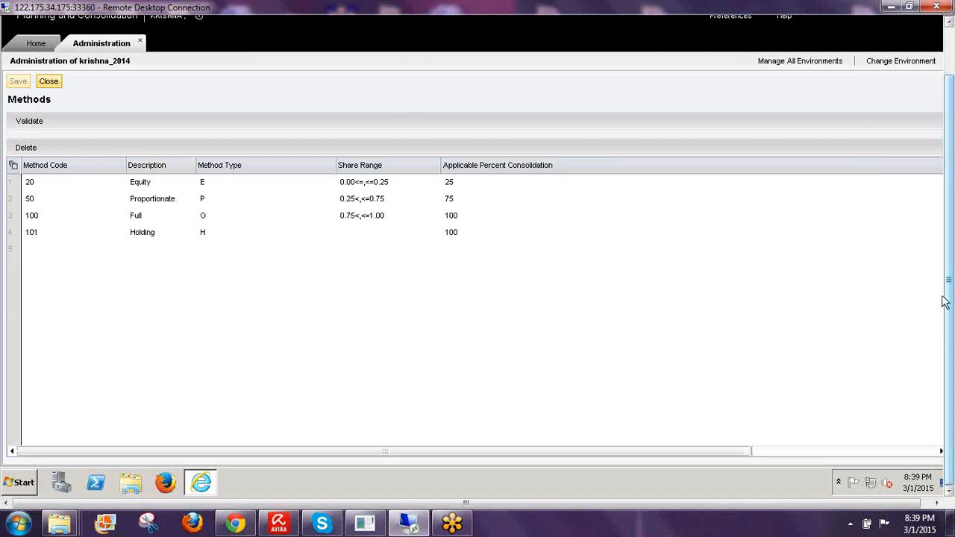
left_click(869, 291)
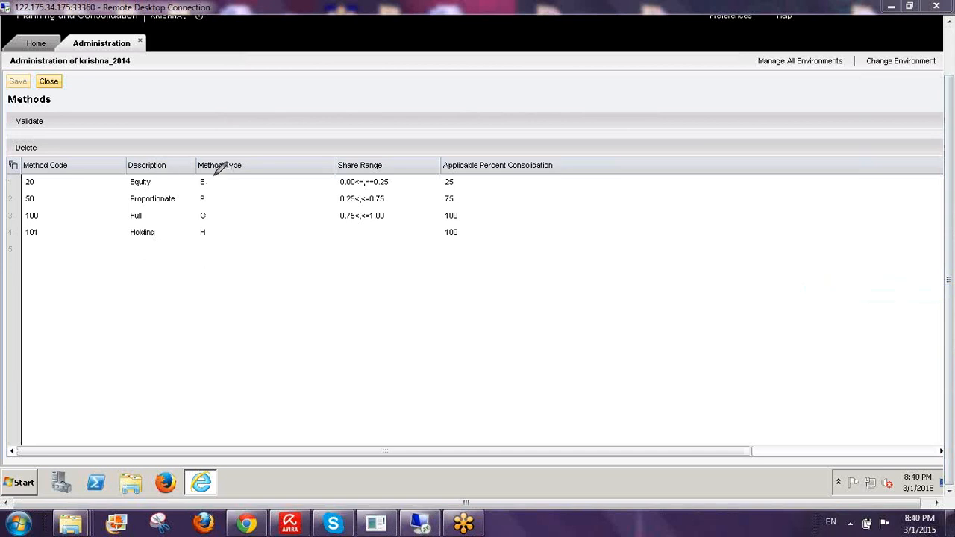
mouse_move(213, 175)
left_mouse_down()
mouse_move(213, 214)
mouse_move(191, 198)
mouse_move(192, 172)
mouse_move(208, 162)
mouse_move(217, 171)
left_mouse_up()
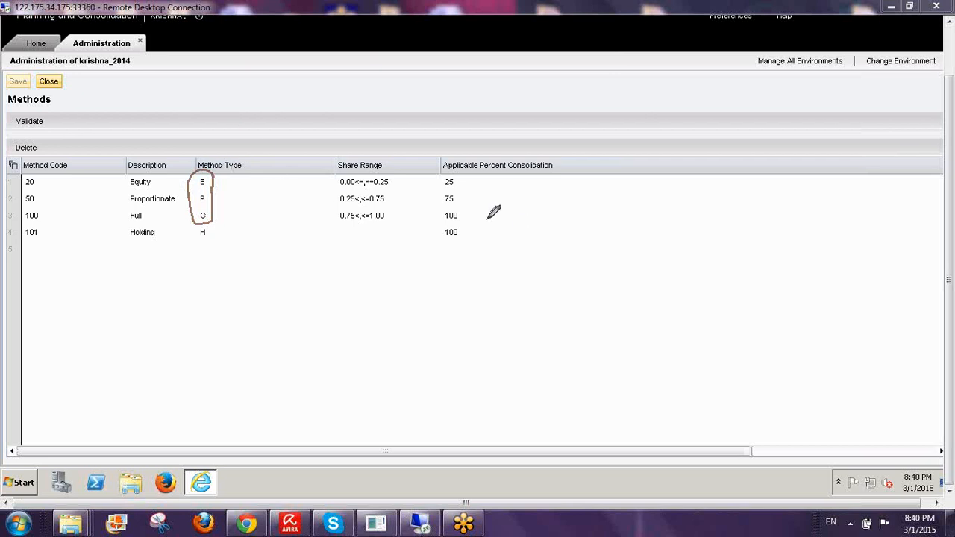
mouse_move(461, 215)
left_mouse_down()
mouse_move(503, 221)
mouse_move(487, 229)
mouse_move(541, 201)
mouse_move(559, 220)
mouse_move(537, 209)
mouse_move(576, 207)
mouse_move(575, 261)
left_mouse_up()
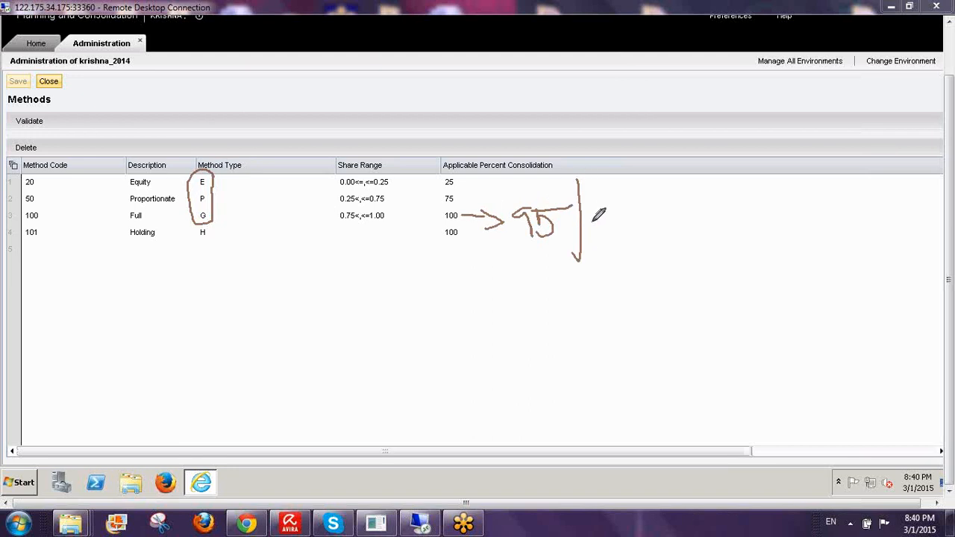
mouse_move(601, 196)
left_mouse_down()
mouse_move(596, 232)
mouse_move(612, 217)
mouse_move(650, 218)
left_mouse_up()
left_click_drag(669, 167, 680, 258)
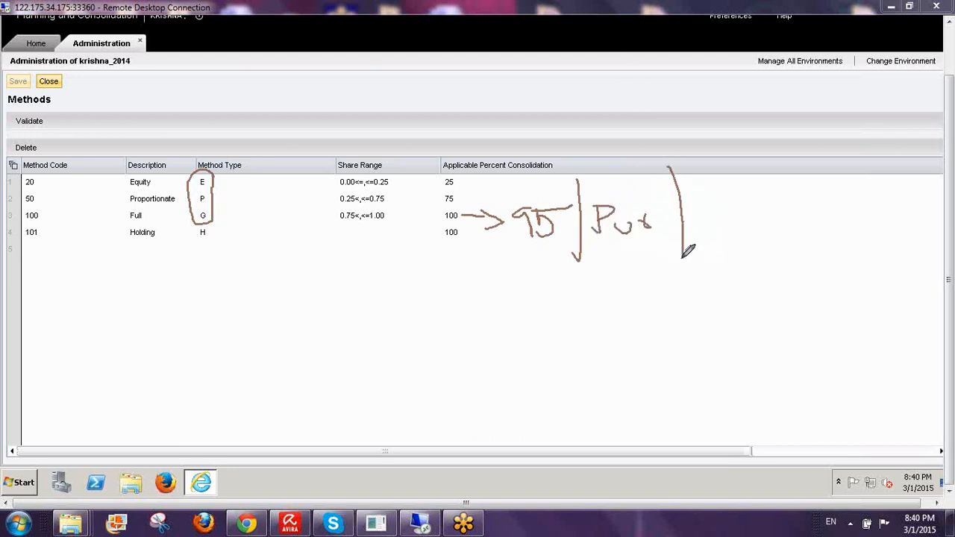
mouse_move(717, 188)
left_mouse_down()
mouse_move(707, 218)
mouse_move(728, 240)
left_mouse_up()
mouse_move(738, 206)
left_mouse_down()
mouse_move(740, 217)
mouse_move(761, 182)
mouse_move(811, 216)
mouse_move(819, 207)
mouse_move(810, 243)
left_mouse_up()
mouse_move(664, 287)
left_mouse_down()
mouse_move(653, 343)
mouse_move(687, 316)
mouse_move(703, 325)
left_mouse_up()
left_click_drag(711, 280, 718, 328)
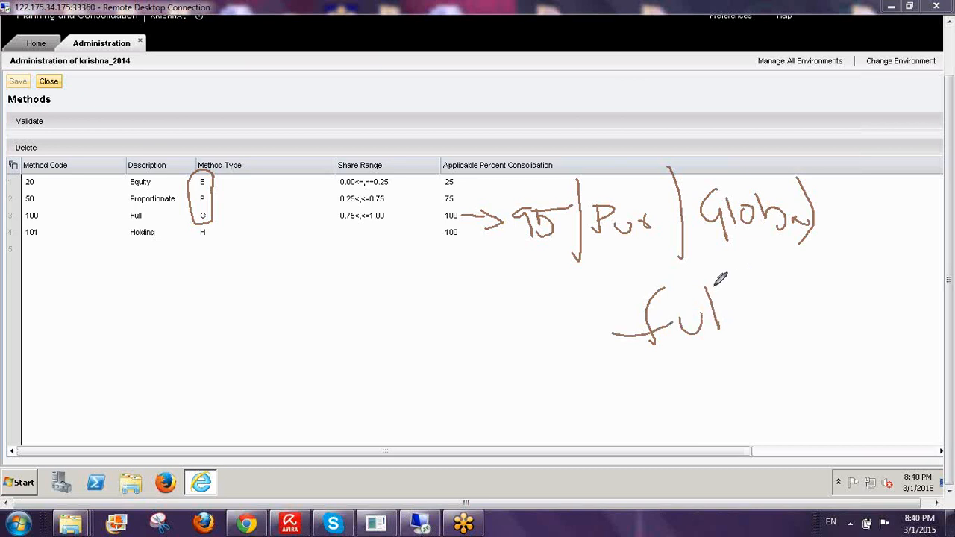
left_click_drag(721, 279, 724, 327)
left_click_drag(552, 263, 847, 242)
left_click_drag(579, 357, 828, 342)
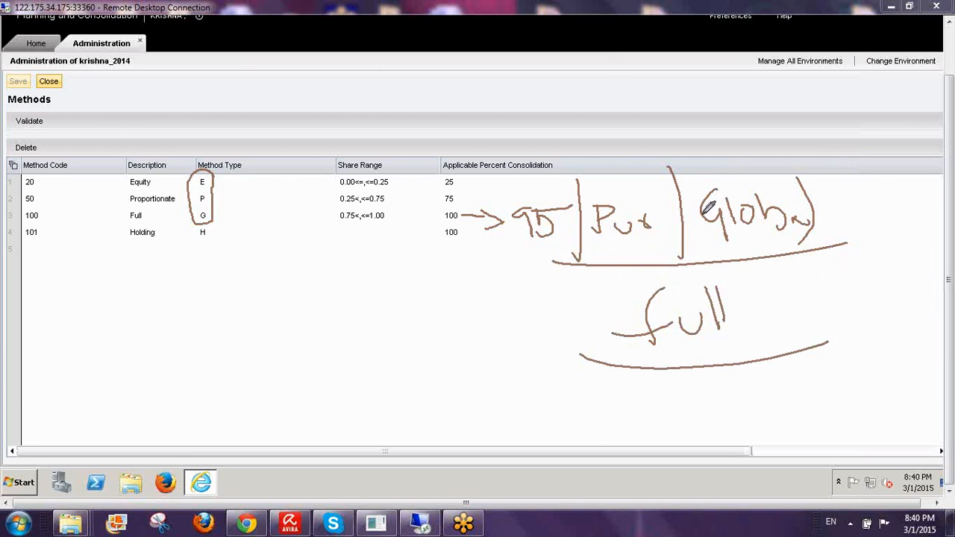
mouse_move(581, 171)
left_mouse_down()
mouse_move(575, 332)
mouse_move(773, 360)
mouse_move(824, 161)
mouse_move(576, 174)
mouse_move(635, 92)
mouse_move(651, 135)
left_mouse_up()
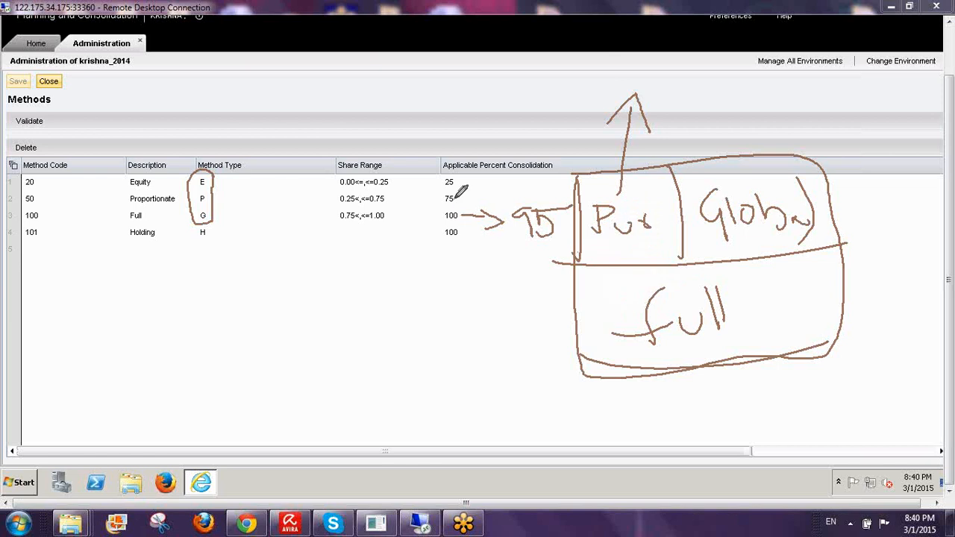
left_click_drag(210, 182, 253, 157)
left_click_drag(214, 202, 263, 170)
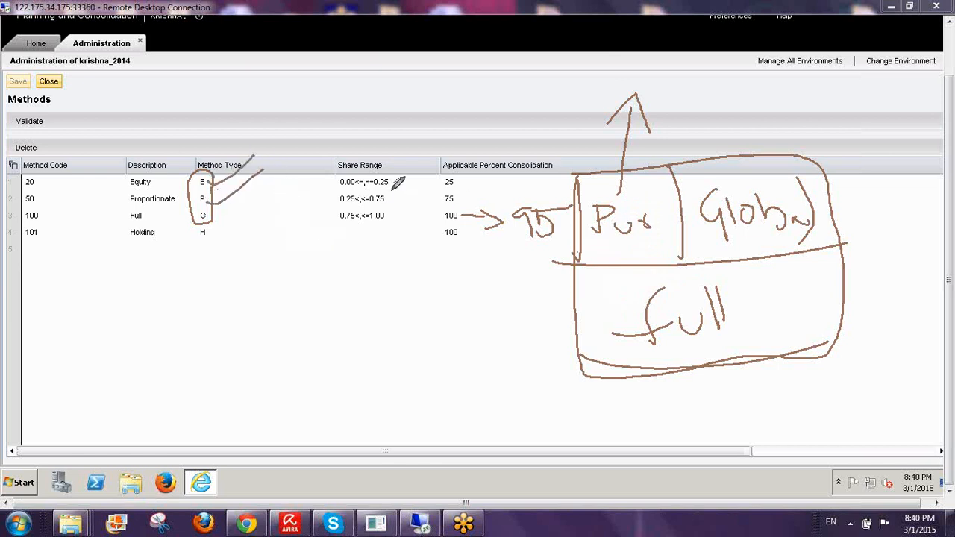
left_click_drag(393, 177, 393, 233)
left_click_drag(105, 186, 158, 138)
mouse_move(117, 195)
left_mouse_down()
mouse_move(126, 202)
mouse_move(142, 174)
left_mouse_up()
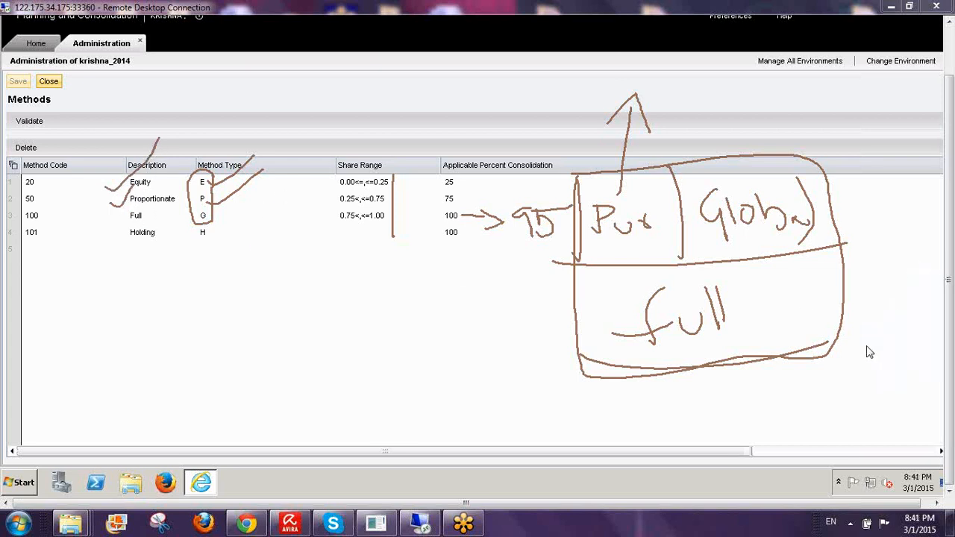
key("Escape")
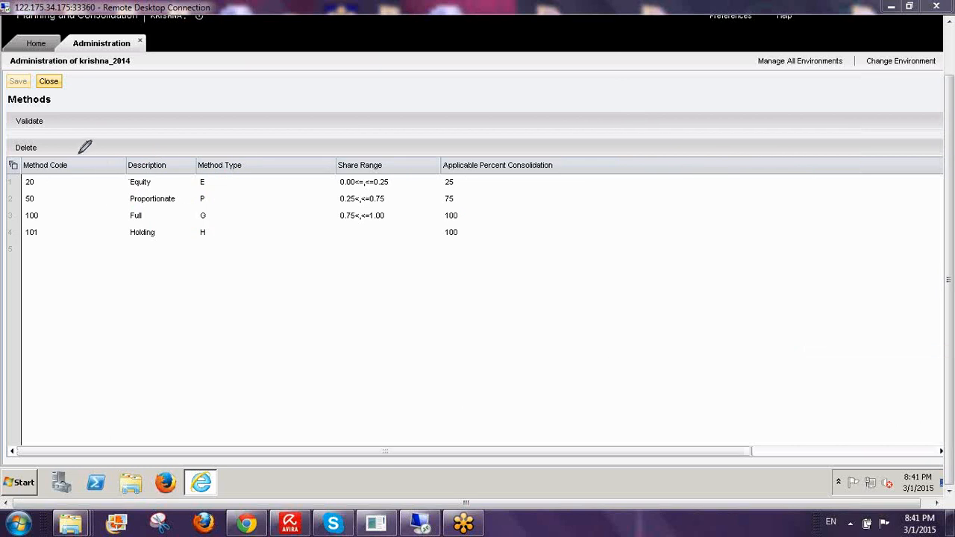
mouse_move(78, 153)
left_mouse_down()
mouse_move(72, 199)
mouse_move(35, 250)
mouse_move(17, 215)
mouse_move(20, 160)
mouse_move(68, 142)
mouse_move(75, 154)
mouse_move(46, 262)
mouse_move(65, 257)
left_mouse_up()
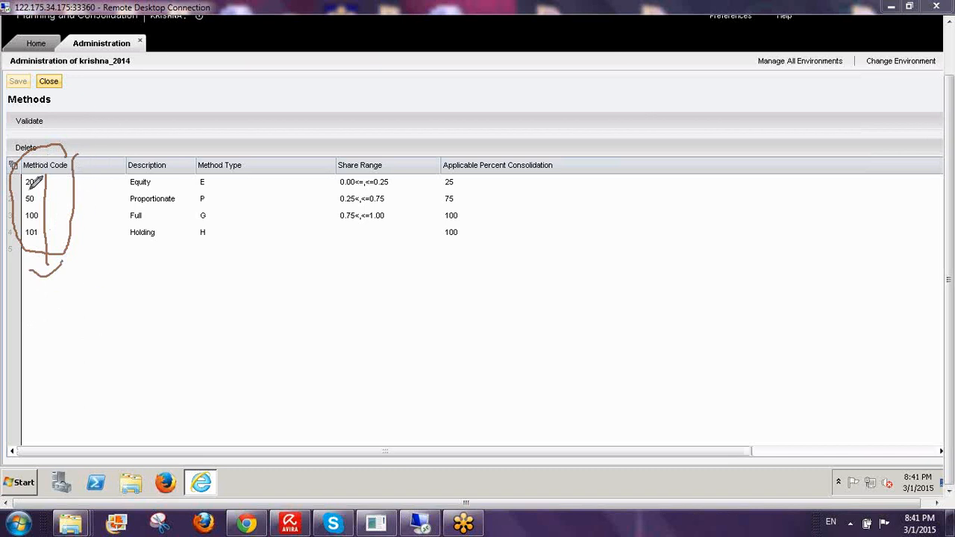
mouse_move(29, 181)
left_mouse_down()
mouse_move(52, 170)
mouse_move(28, 179)
left_mouse_up()
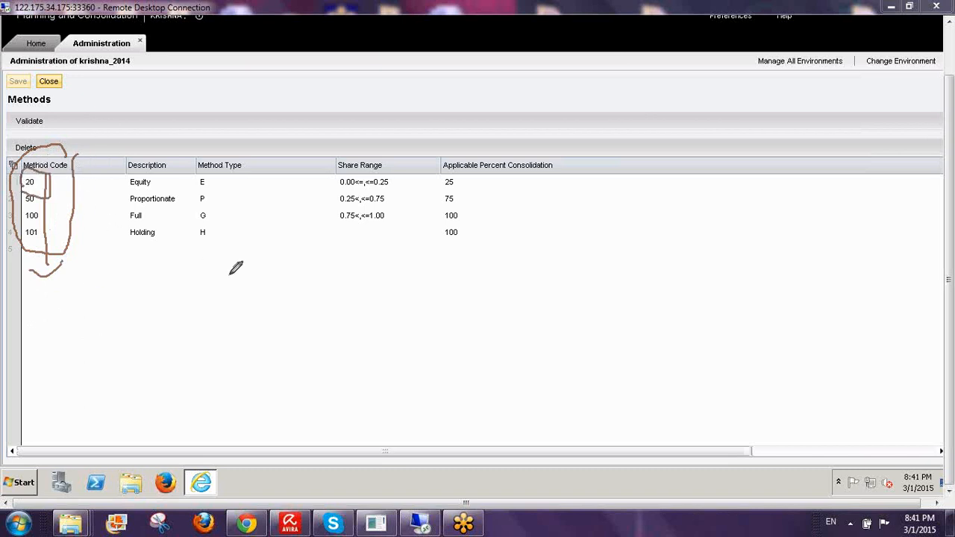
left_click_drag(237, 301, 243, 322)
mouse_move(245, 356)
left_mouse_down()
mouse_move(292, 384)
mouse_move(279, 441)
mouse_move(267, 444)
mouse_move(309, 483)
left_mouse_up()
left_click_drag(307, 468, 319, 512)
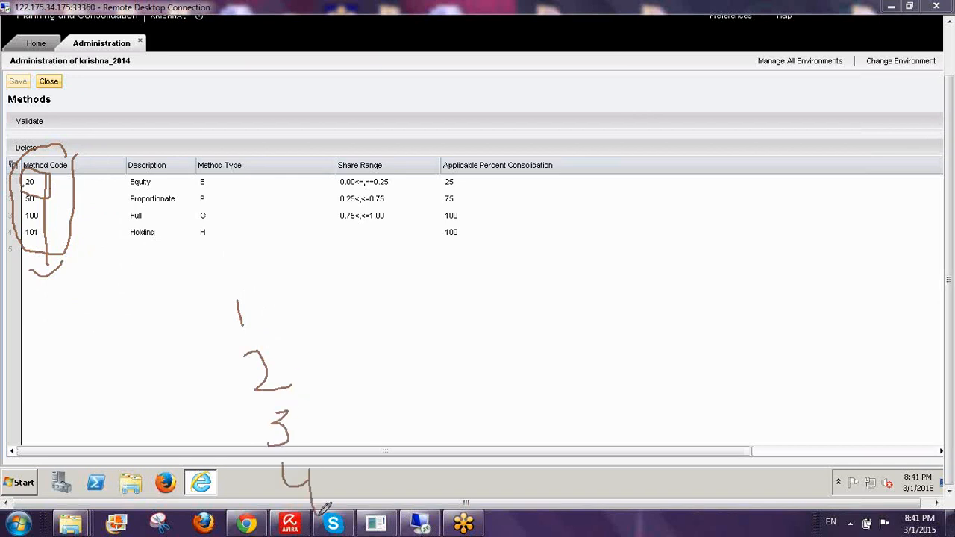
left_click_drag(275, 263, 339, 475)
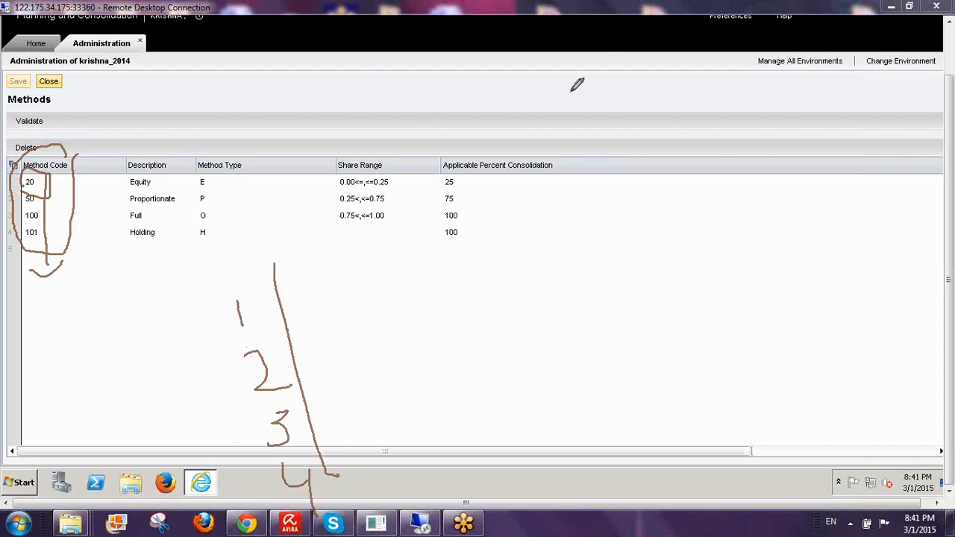
mouse_move(570, 90)
left_mouse_down()
mouse_move(555, 103)
mouse_move(568, 108)
mouse_move(565, 131)
mouse_move(578, 98)
mouse_move(597, 94)
mouse_move(603, 156)
left_mouse_up()
mouse_move(599, 67)
left_mouse_down()
mouse_move(564, 142)
mouse_move(614, 124)
mouse_move(606, 77)
left_mouse_up()
mouse_move(536, 151)
left_mouse_down()
mouse_move(610, 136)
mouse_move(634, 98)
mouse_move(648, 100)
mouse_move(628, 123)
mouse_move(709, 104)
mouse_move(730, 118)
left_mouse_up()
left_click_drag(680, 185, 675, 221)
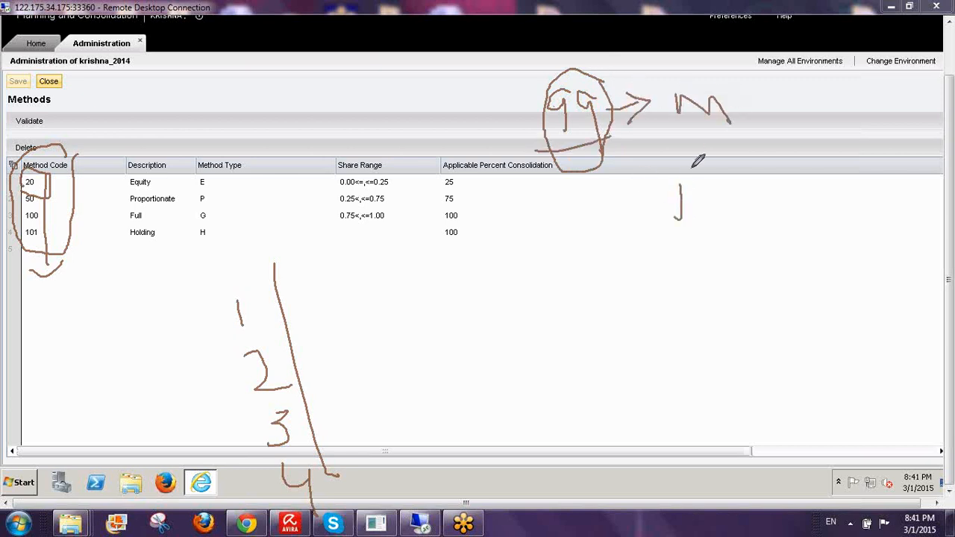
left_click_drag(640, 179, 716, 162)
mouse_move(646, 228)
left_mouse_down()
mouse_move(731, 209)
mouse_move(738, 188)
mouse_move(754, 202)
mouse_move(762, 184)
mouse_move(789, 207)
mouse_move(816, 209)
left_mouse_up()
mouse_move(729, 238)
left_mouse_down()
mouse_move(777, 282)
mouse_move(761, 293)
mouse_move(792, 284)
mouse_move(801, 263)
mouse_move(843, 287)
mouse_move(859, 285)
left_mouse_up()
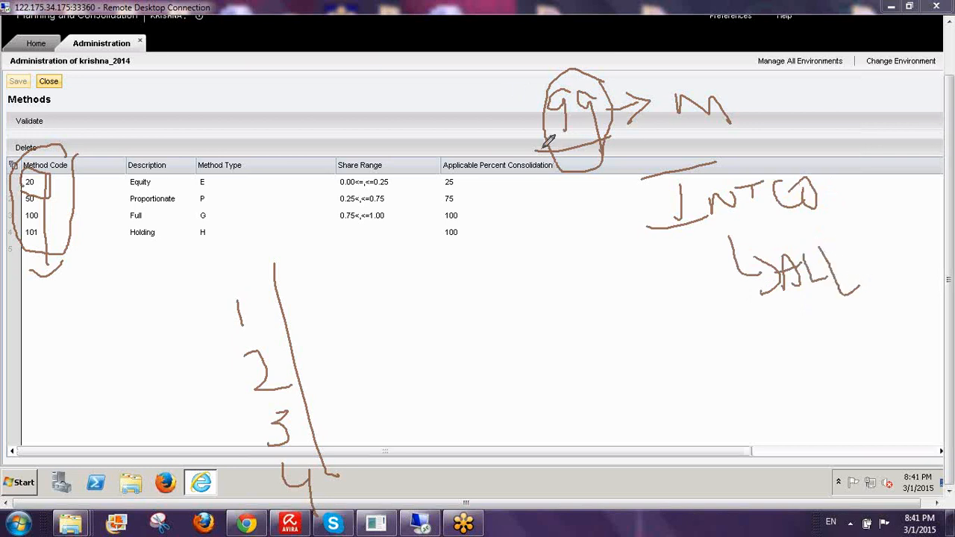
mouse_move(528, 152)
left_mouse_down()
mouse_move(602, 59)
mouse_move(529, 168)
left_mouse_up()
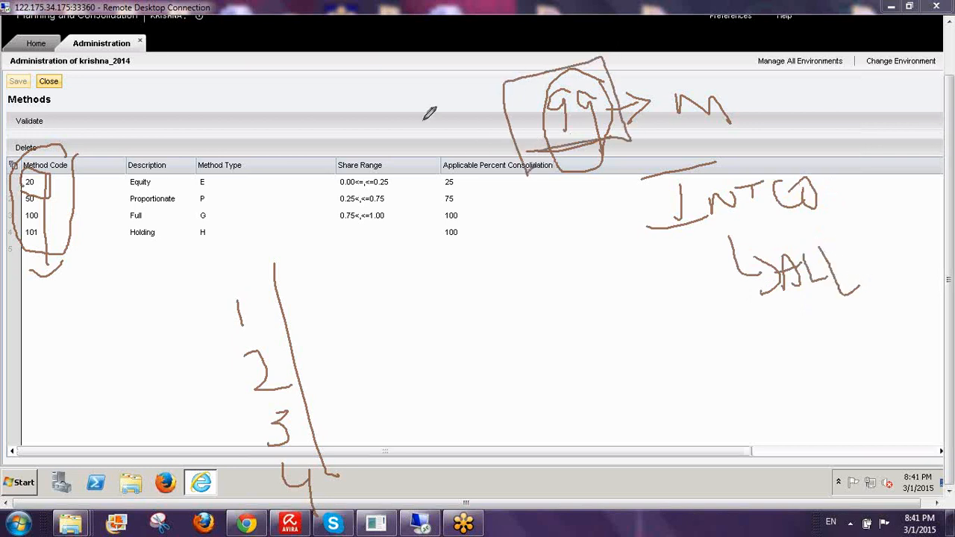
mouse_move(424, 118)
left_mouse_down()
mouse_move(385, 139)
mouse_move(494, 149)
mouse_move(531, 118)
mouse_move(465, 165)
left_mouse_up()
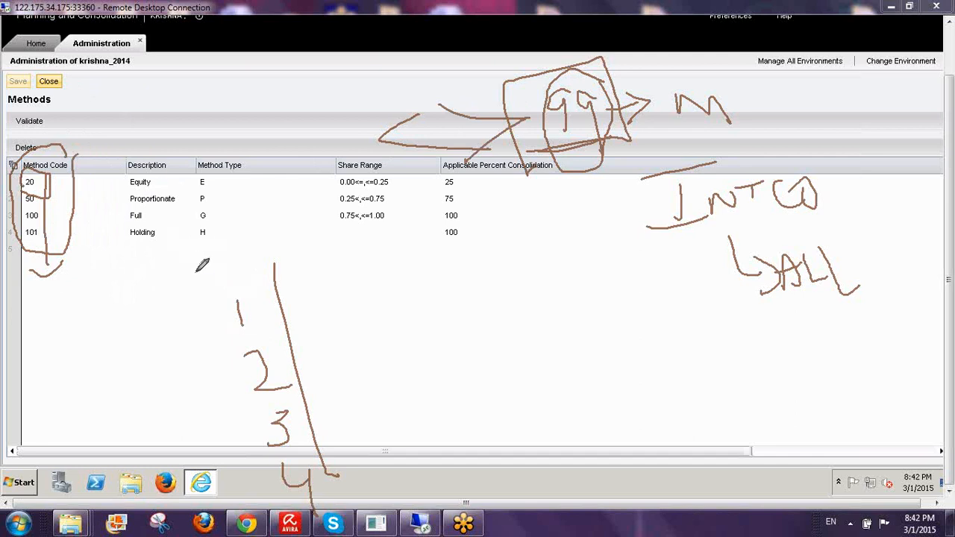
left_click_drag(211, 309, 261, 511)
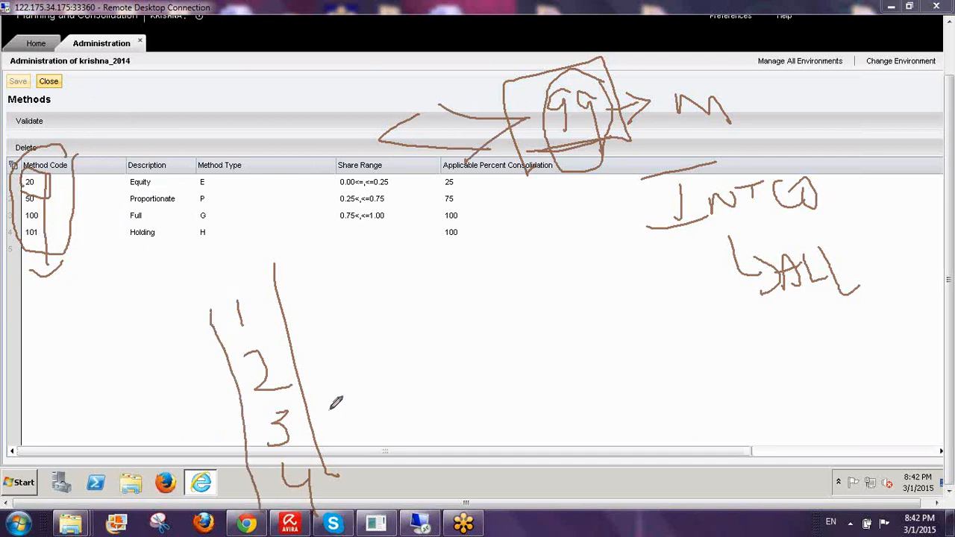
left_click_drag(549, 146, 605, 146)
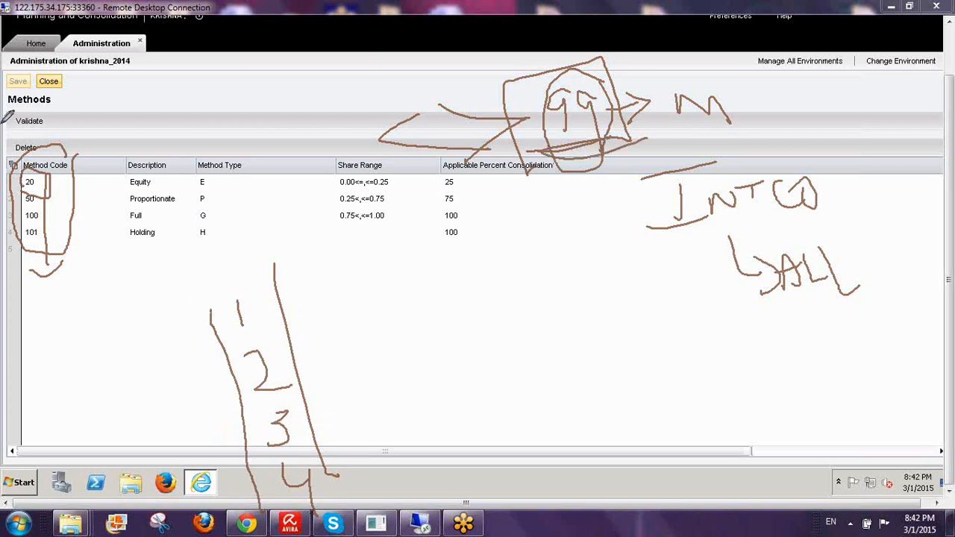
left_click(844, 348)
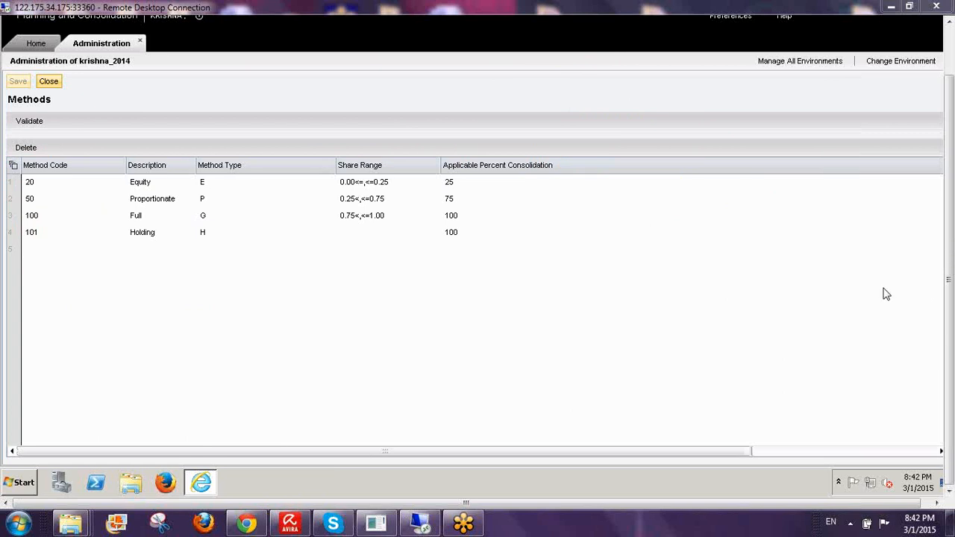
left_click(227, 187)
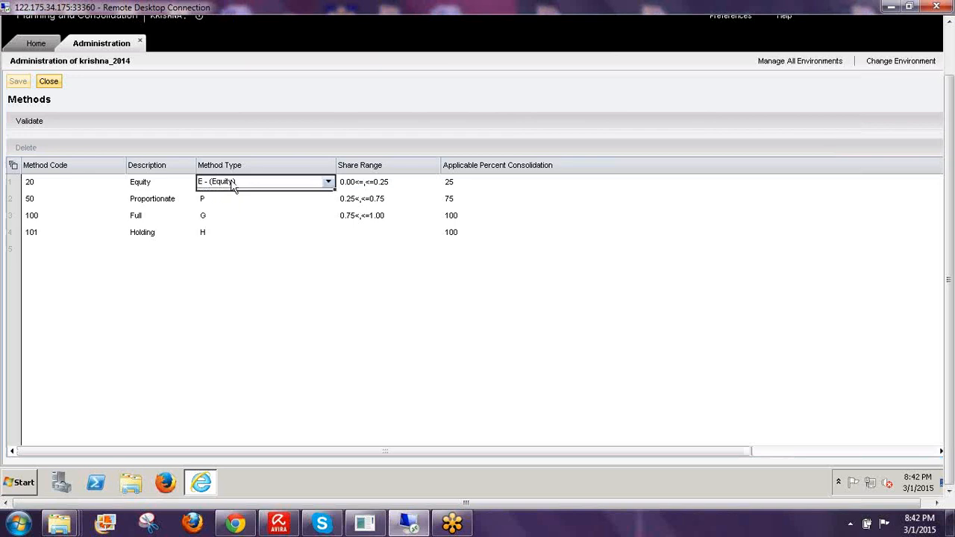
left_click(232, 183)
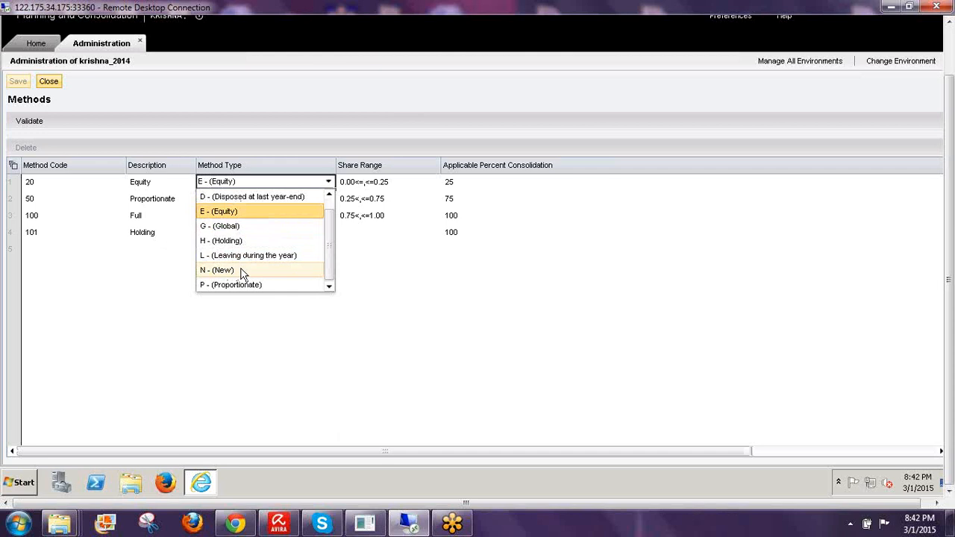
left_click(429, 279)
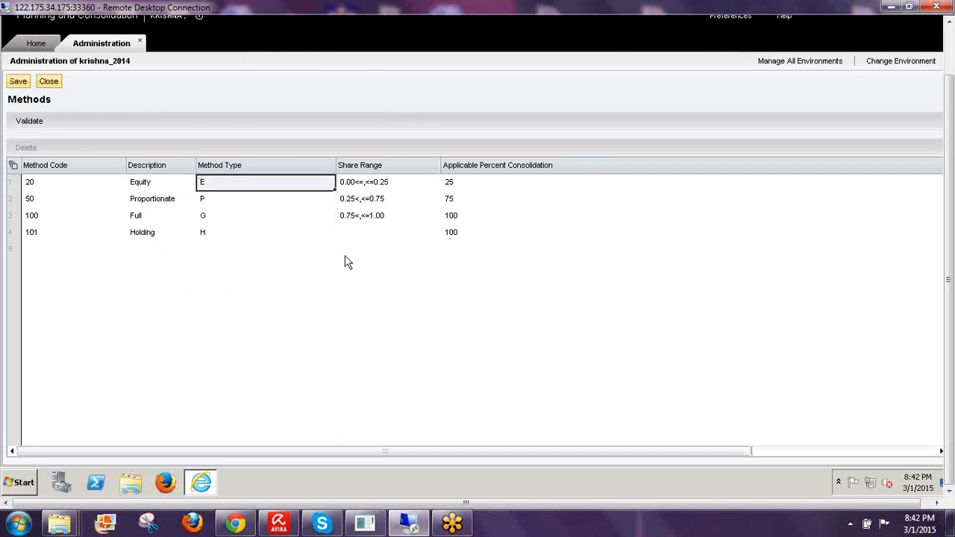
left_click(206, 202)
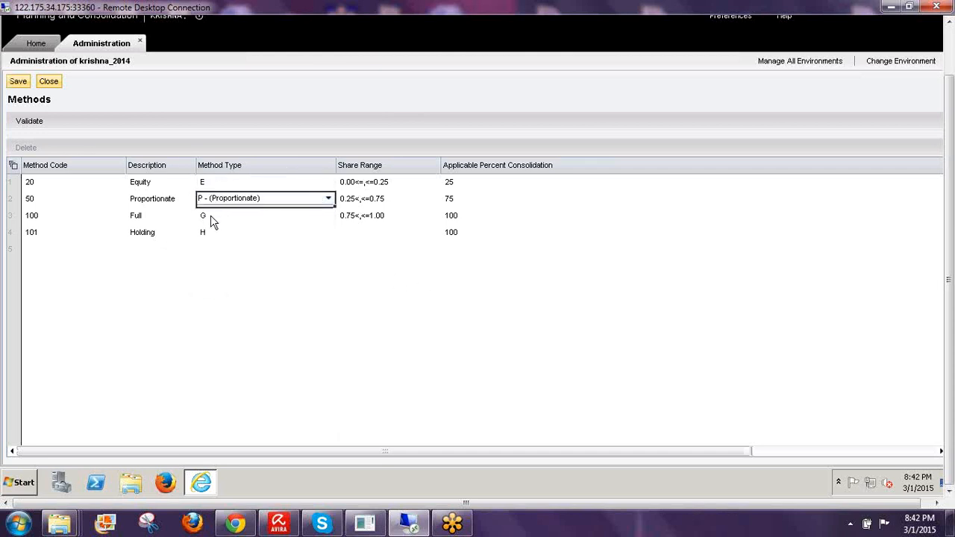
left_click(211, 219)
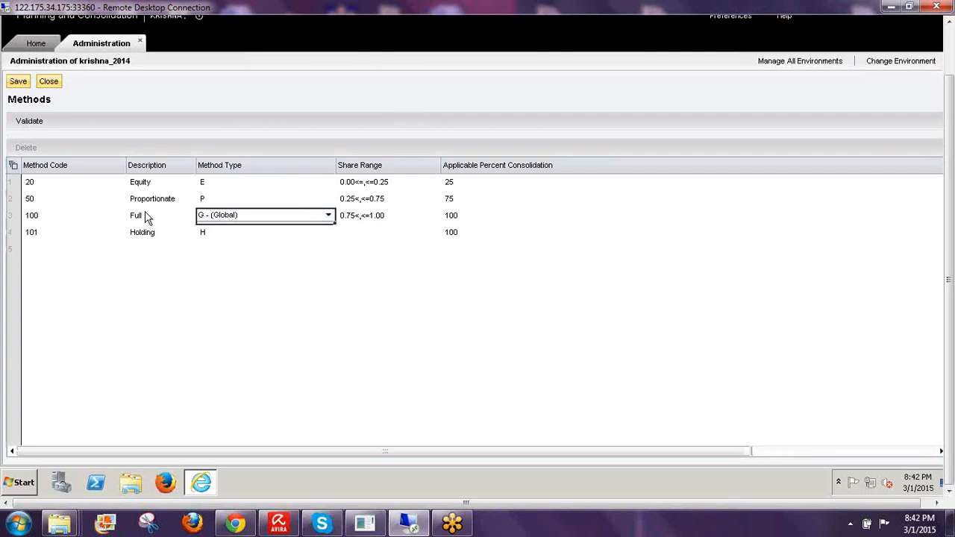
left_click(214, 237)
left_click(127, 285)
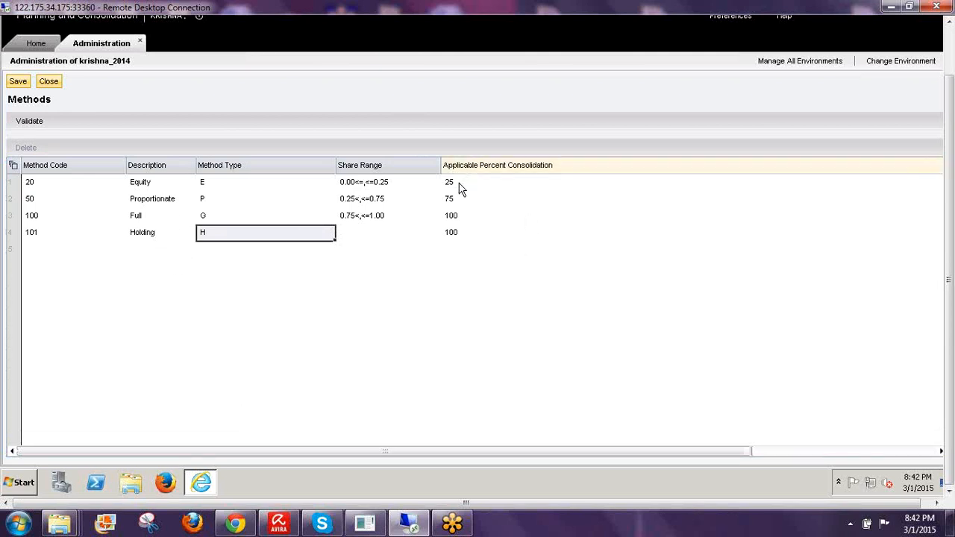
left_click(519, 182)
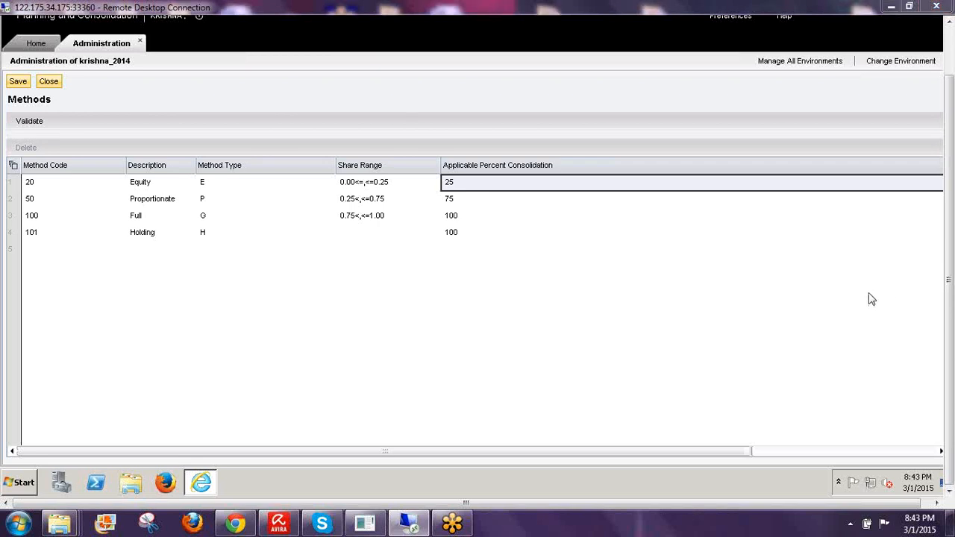
mouse_move(581, 125)
left_mouse_down()
mouse_move(583, 178)
mouse_move(618, 118)
mouse_move(588, 143)
mouse_move(667, 141)
mouse_move(673, 154)
mouse_move(679, 136)
mouse_move(679, 155)
mouse_move(710, 140)
mouse_move(706, 111)
left_mouse_up()
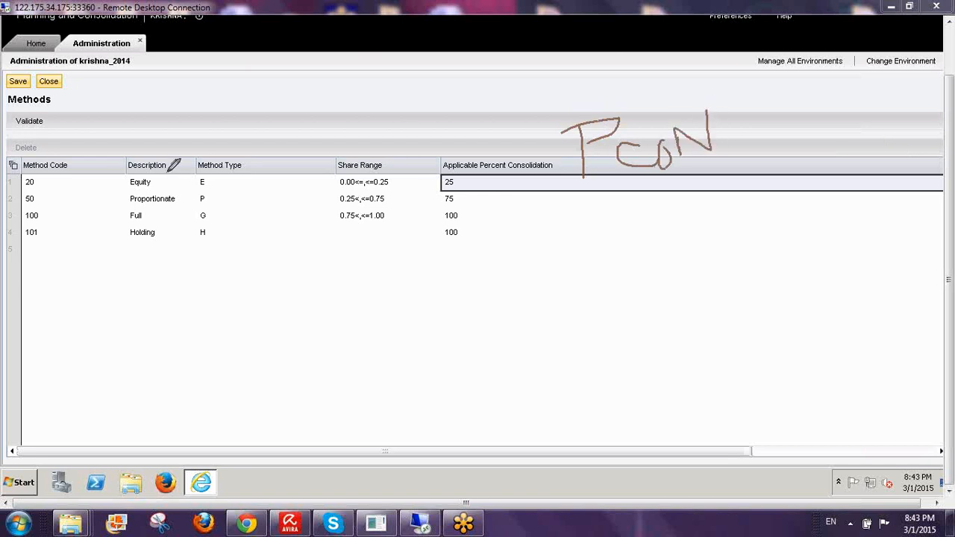
mouse_move(60, 129)
left_mouse_down()
mouse_move(60, 149)
mouse_move(86, 123)
mouse_move(91, 146)
mouse_move(31, 151)
mouse_move(52, 133)
left_mouse_up()
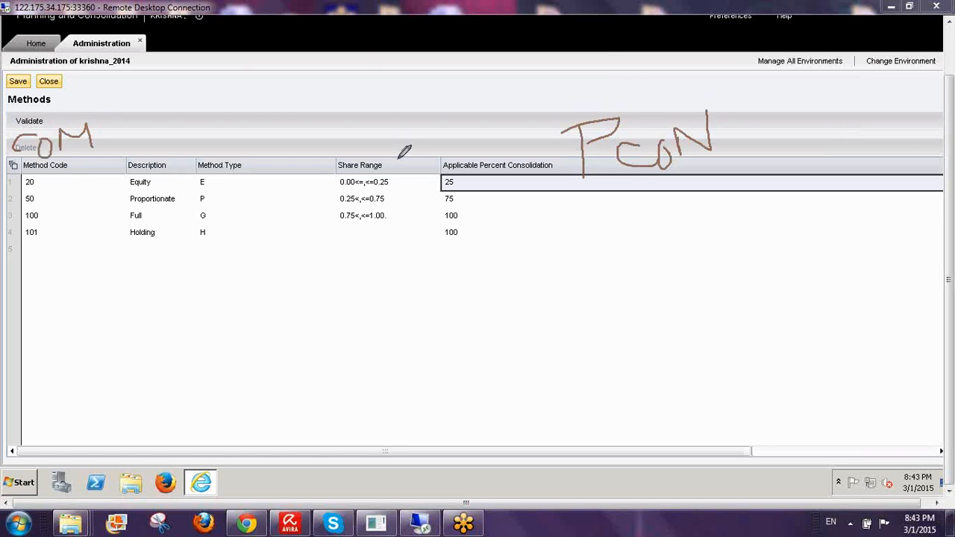
mouse_move(399, 154)
left_mouse_down()
mouse_move(394, 252)
mouse_move(331, 208)
mouse_move(363, 135)
mouse_move(397, 152)
left_mouse_up()
left_click_drag(413, 109, 410, 133)
left_click_drag(391, 88, 416, 107)
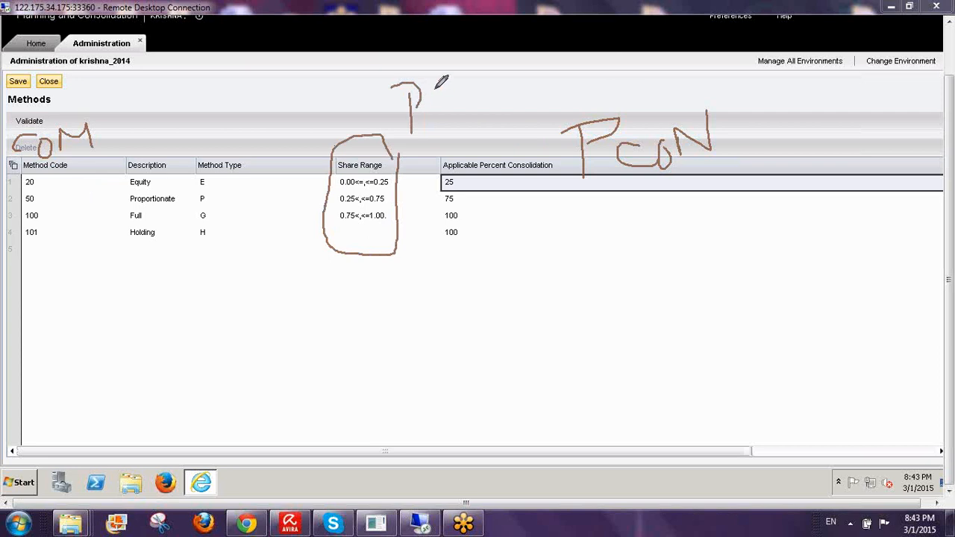
mouse_move(437, 72)
left_mouse_down()
mouse_move(437, 149)
mouse_move(461, 104)
mouse_move(511, 93)
mouse_move(531, 147)
left_mouse_up()
left_click_drag(516, 88, 555, 63)
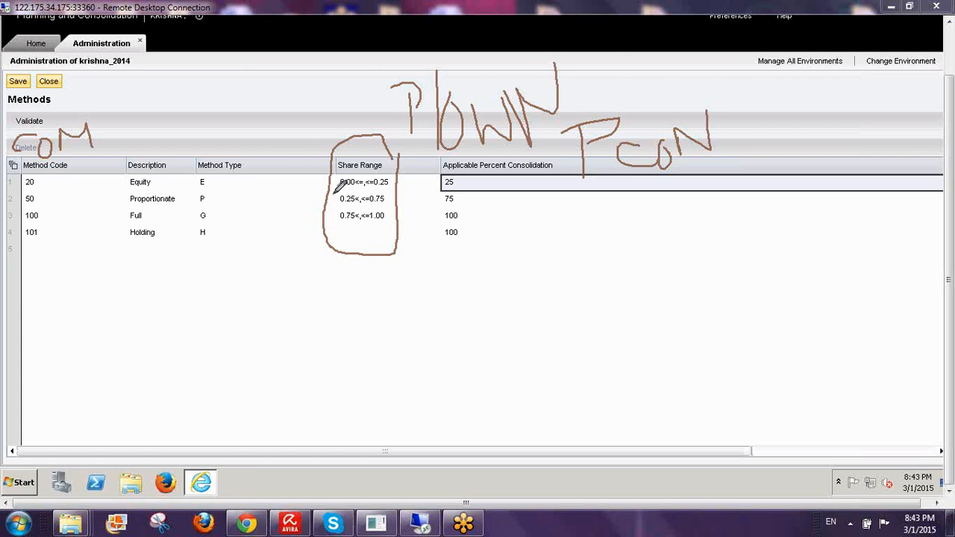
left_click_drag(337, 192, 397, 188)
left_click_drag(165, 185, 199, 152)
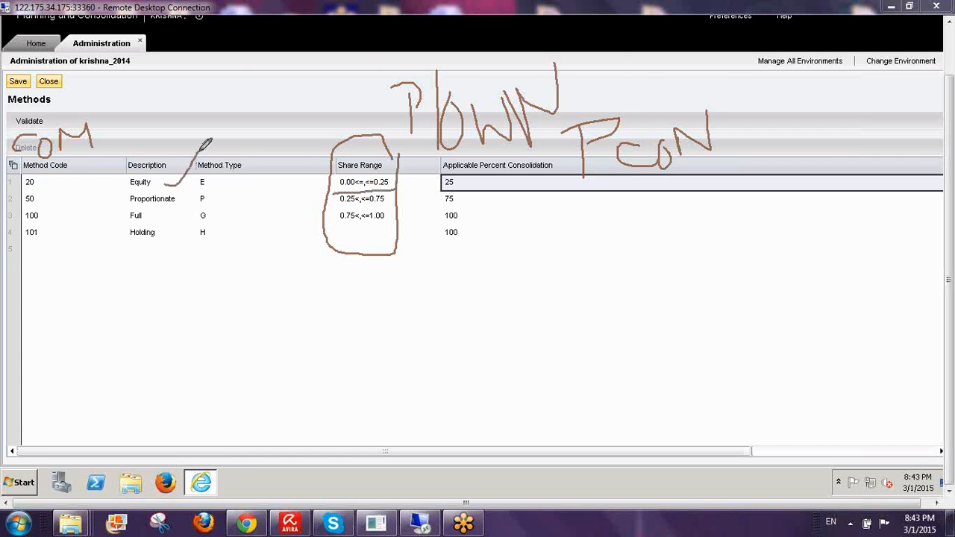
left_click_drag(327, 211, 390, 208)
left_click_drag(212, 200, 248, 177)
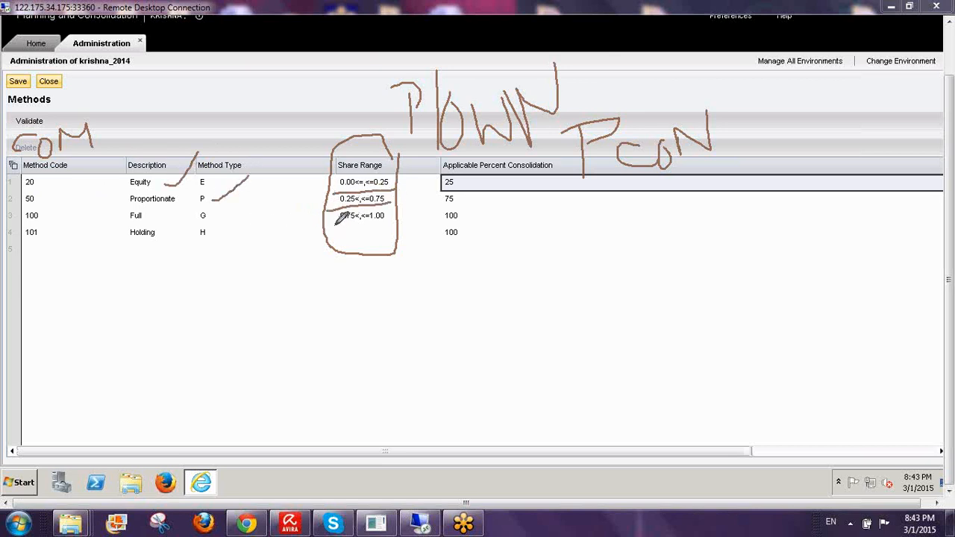
left_click_drag(334, 225, 419, 218)
mouse_move(231, 215)
left_mouse_down()
mouse_move(238, 220)
mouse_move(267, 198)
left_mouse_up()
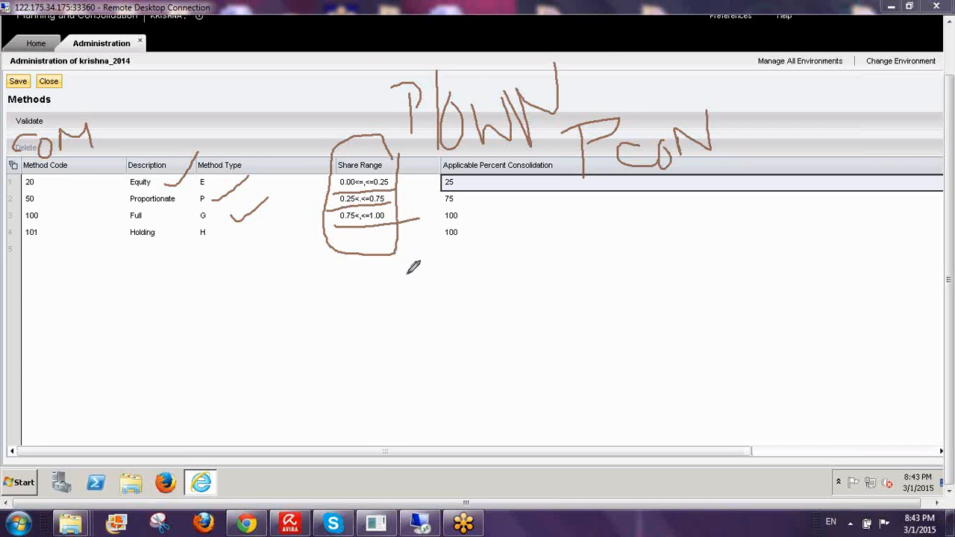
left_click_drag(403, 312, 409, 313)
left_click(436, 311)
mouse_move(468, 303)
left_mouse_down()
mouse_move(502, 303)
mouse_move(458, 312)
mouse_move(501, 314)
mouse_move(520, 300)
mouse_move(485, 320)
left_mouse_up()
mouse_move(489, 284)
left_mouse_down()
mouse_move(531, 273)
mouse_move(573, 277)
mouse_move(554, 300)
left_mouse_up()
left_click_drag(596, 265, 598, 267)
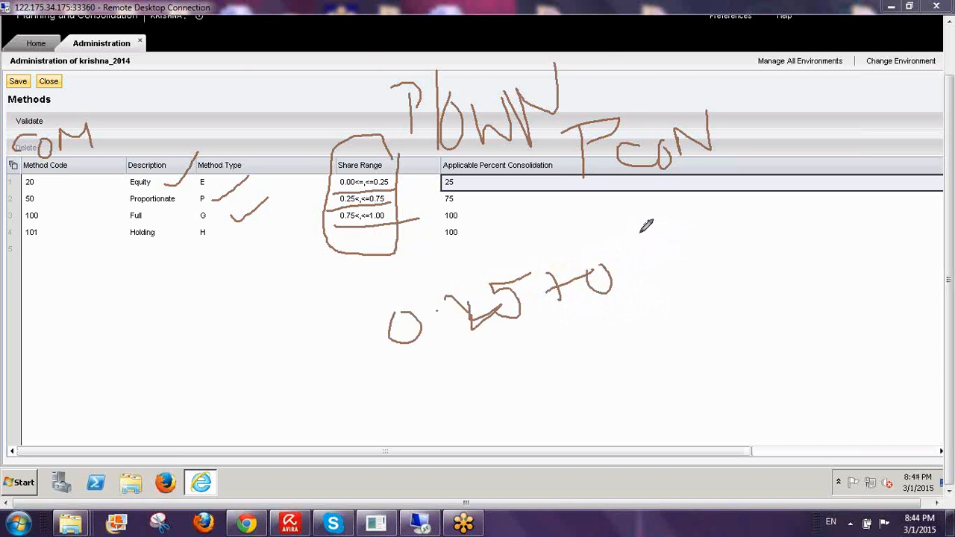
left_click_drag(640, 233, 659, 265)
left_click_drag(658, 249, 666, 294)
left_click_drag(691, 243, 689, 246)
left_click_drag(737, 222, 743, 273)
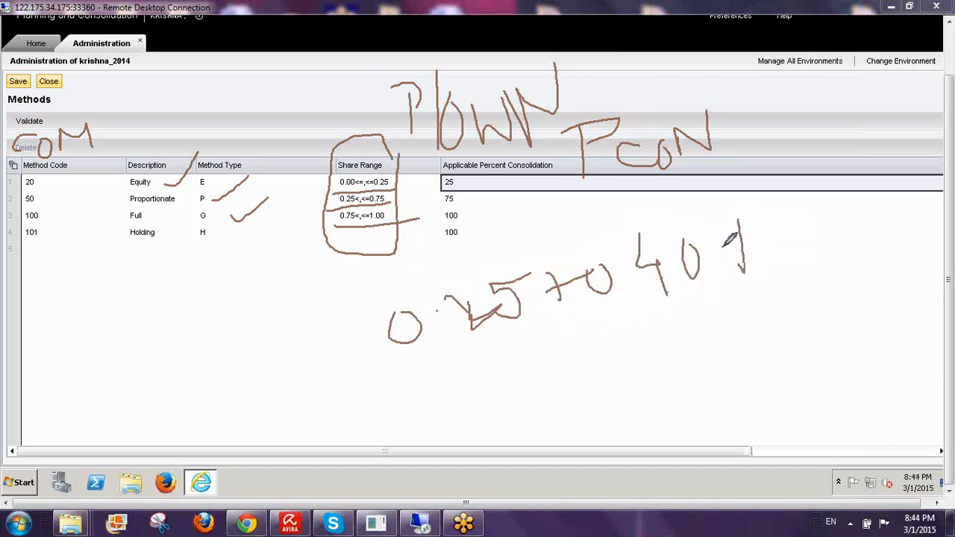
left_click(724, 246)
left_click(784, 241)
mouse_move(418, 285)
left_mouse_down()
mouse_move(376, 395)
mouse_move(767, 317)
mouse_move(656, 201)
mouse_move(370, 278)
left_mouse_up()
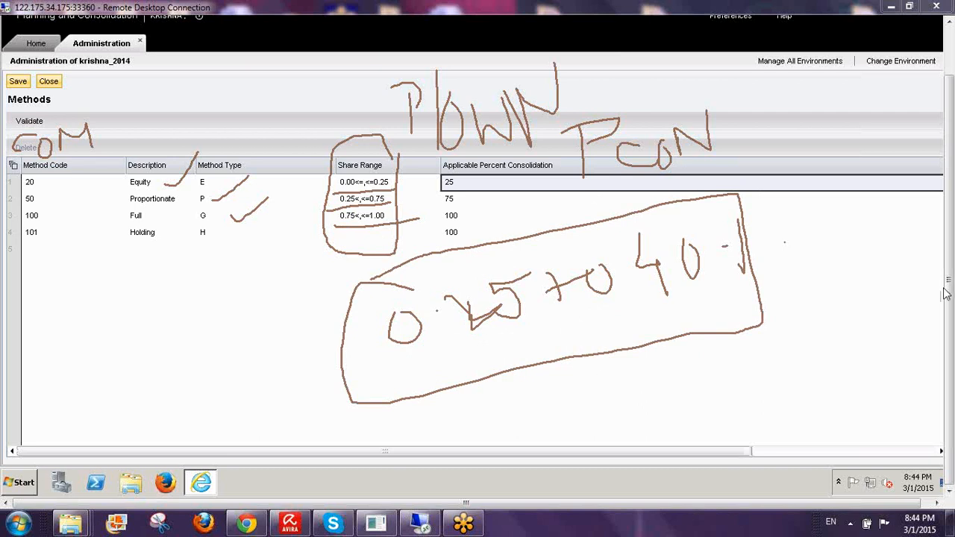
right_click(856, 359)
left_click(857, 349)
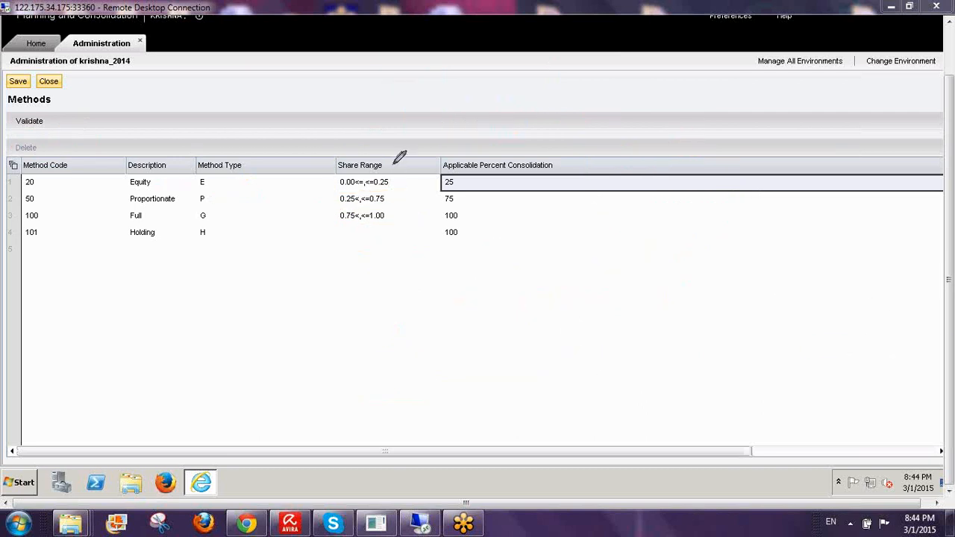
left_click_drag(393, 166, 387, 246)
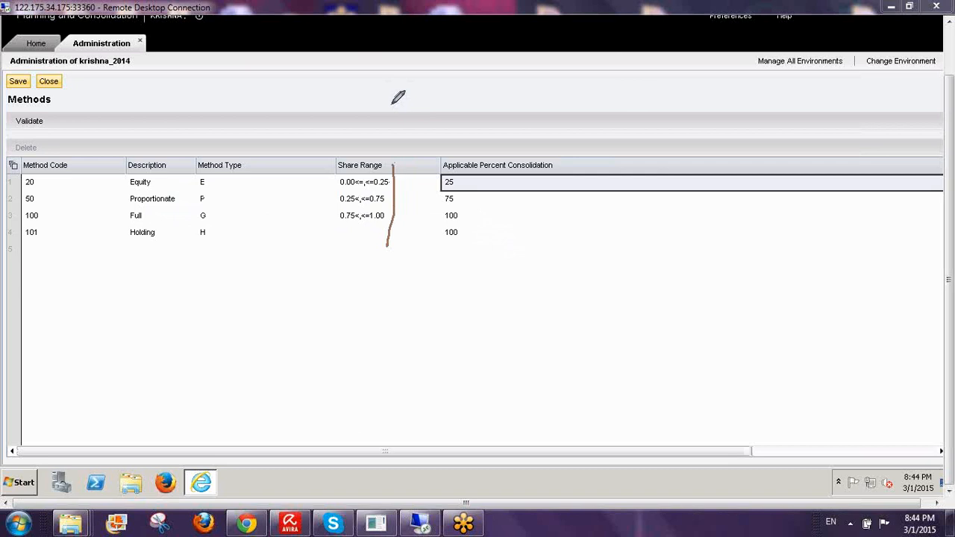
mouse_move(391, 102)
left_mouse_down()
mouse_move(411, 117)
mouse_move(437, 117)
mouse_move(452, 96)
mouse_move(487, 109)
left_mouse_up()
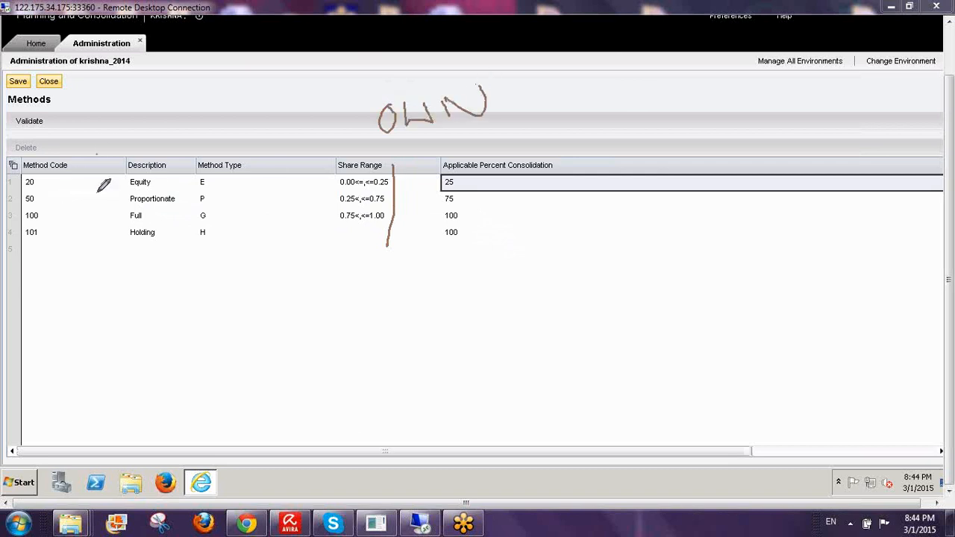
left_click_drag(97, 155, 91, 298)
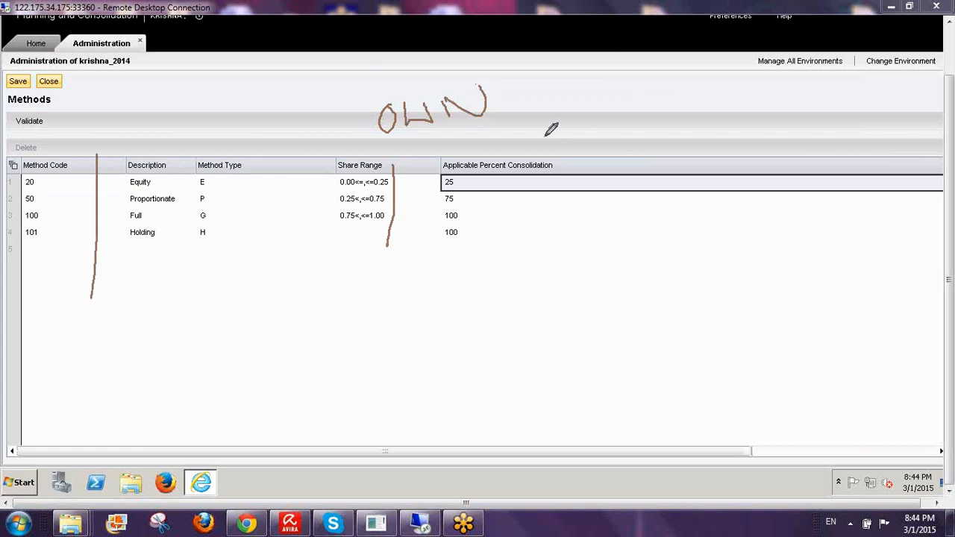
left_click_drag(369, 136, 533, 97)
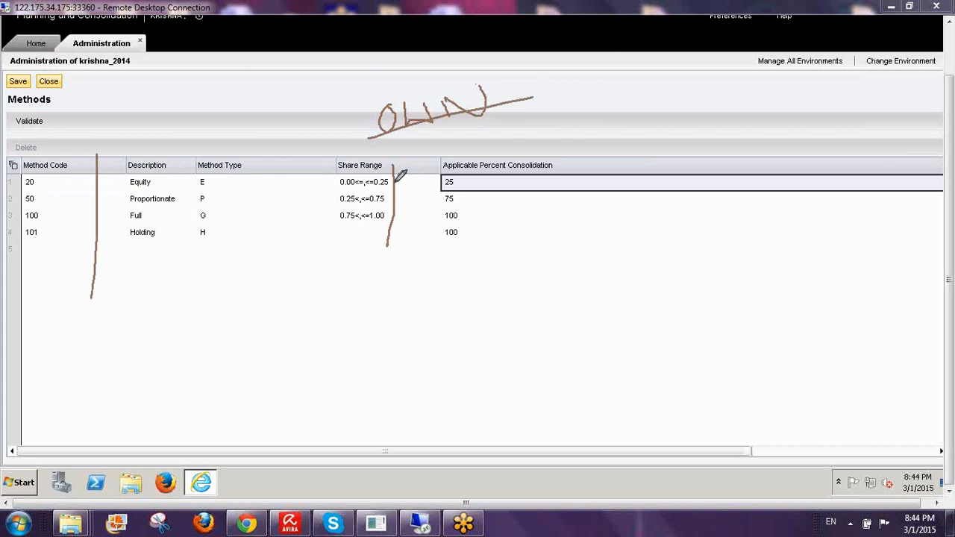
left_click_drag(396, 181, 420, 179)
mouse_move(575, 112)
left_mouse_down()
mouse_move(586, 158)
mouse_move(586, 138)
left_mouse_up()
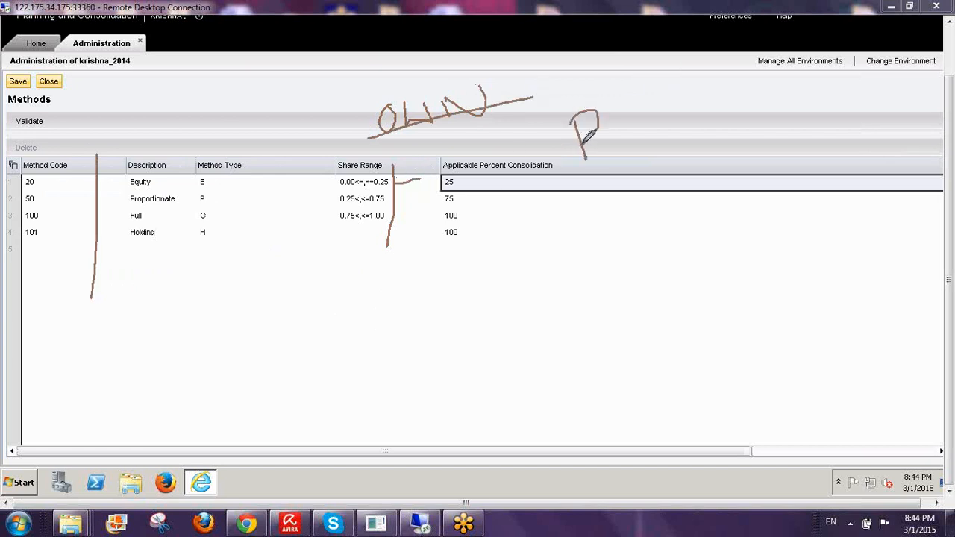
mouse_move(631, 111)
left_mouse_down()
mouse_move(600, 157)
mouse_move(647, 141)
mouse_move(664, 106)
mouse_move(675, 123)
mouse_move(704, 112)
mouse_move(753, 128)
left_mouse_up()
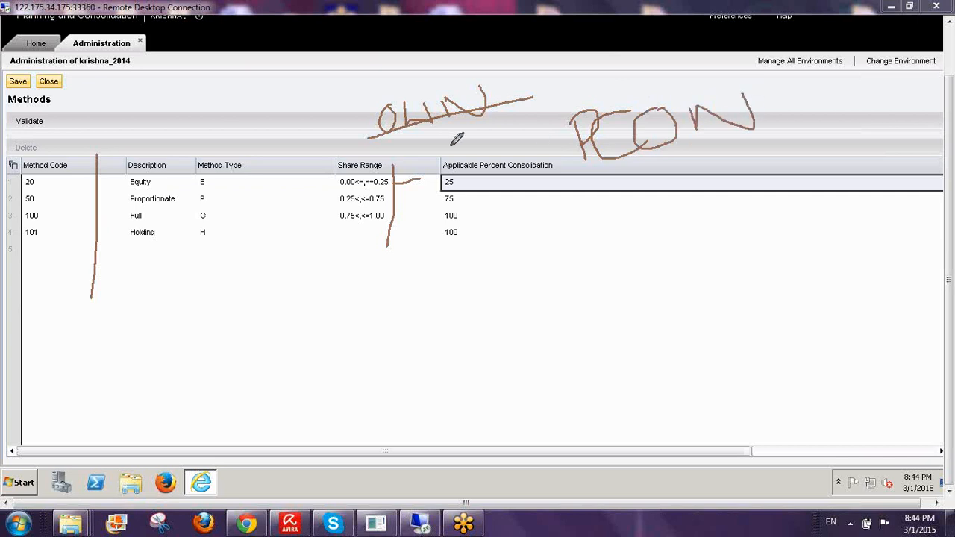
mouse_move(423, 74)
left_mouse_down()
mouse_move(425, 82)
mouse_move(443, 72)
left_mouse_up()
left_click_drag(27, 197, 110, 136)
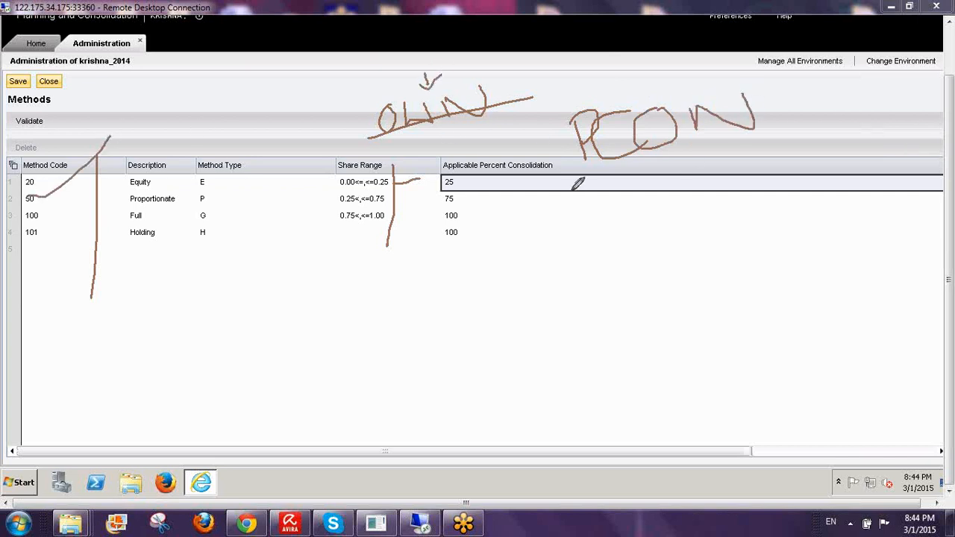
mouse_move(587, 181)
left_mouse_down()
mouse_move(623, 191)
mouse_move(694, 123)
left_mouse_up()
mouse_move(566, 294)
left_mouse_down()
mouse_move(574, 364)
mouse_move(607, 264)
mouse_move(557, 317)
left_mouse_up()
mouse_move(630, 305)
left_mouse_down()
mouse_move(607, 322)
mouse_move(676, 336)
left_mouse_up()
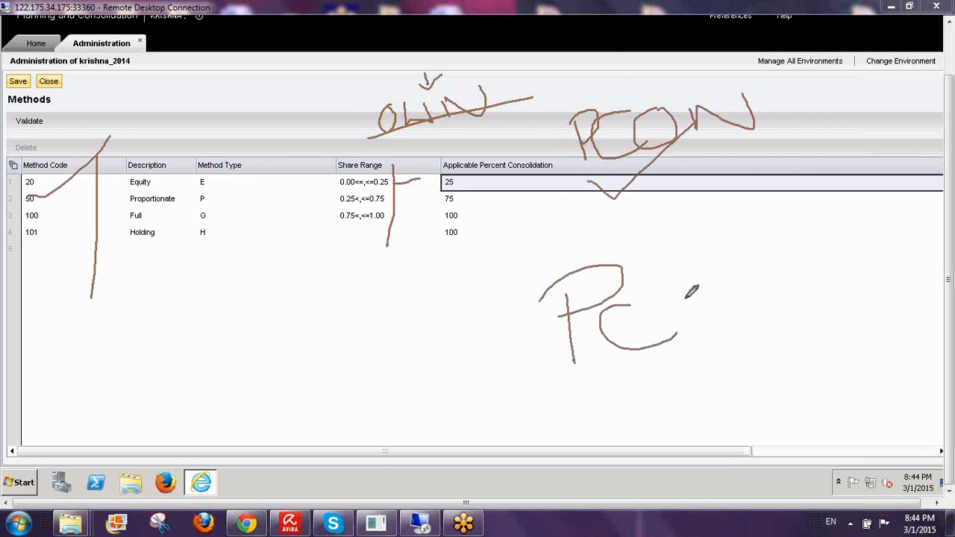
left_click_drag(685, 296, 695, 333)
mouse_move(640, 305)
left_mouse_down()
mouse_move(713, 281)
mouse_move(741, 318)
left_mouse_up()
left_click_drag(724, 278, 776, 308)
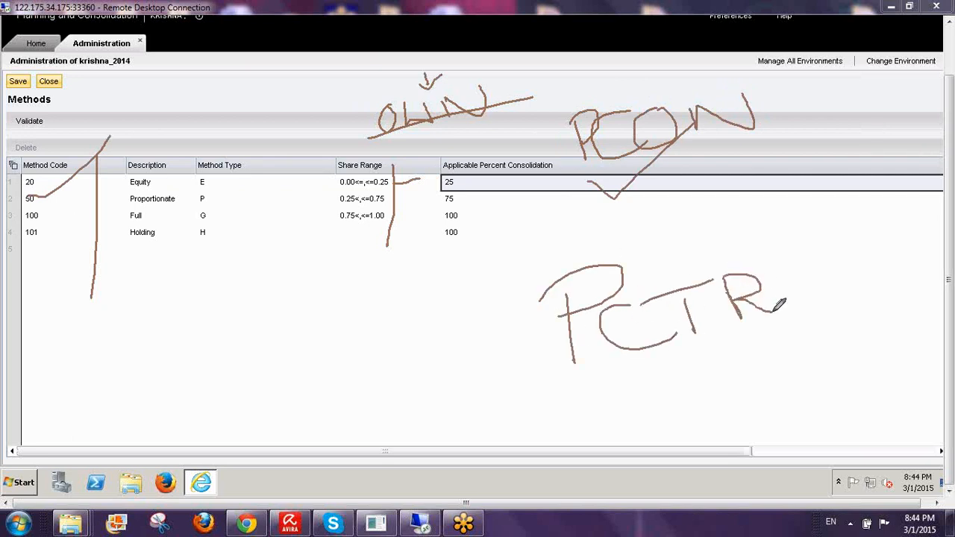
mouse_move(788, 263)
left_mouse_down()
mouse_move(792, 274)
mouse_move(857, 289)
left_mouse_up()
left_click_drag(571, 386, 949, 335)
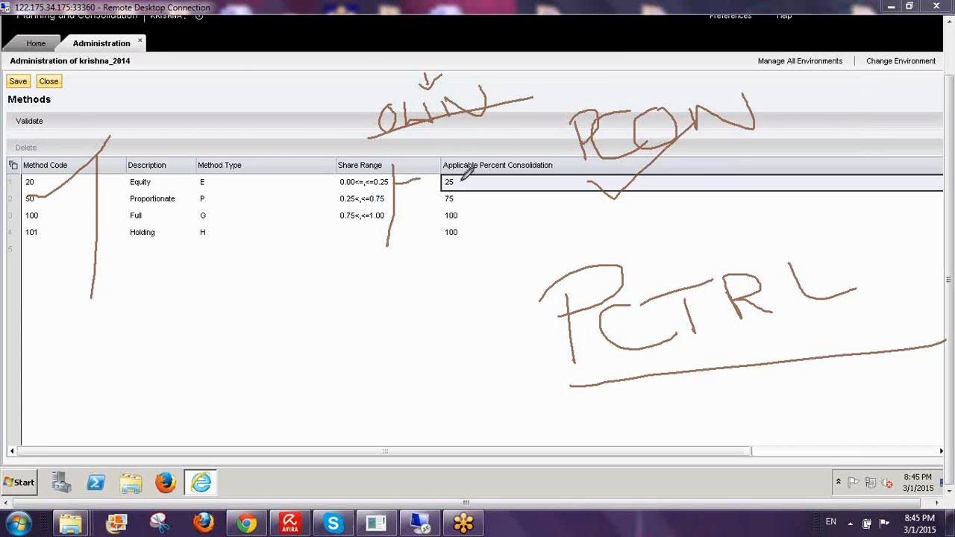
mouse_move(482, 185)
left_mouse_down()
mouse_move(482, 195)
mouse_move(484, 182)
mouse_move(480, 190)
mouse_move(501, 191)
mouse_move(525, 172)
mouse_move(539, 190)
mouse_move(548, 179)
mouse_move(567, 194)
left_mouse_up()
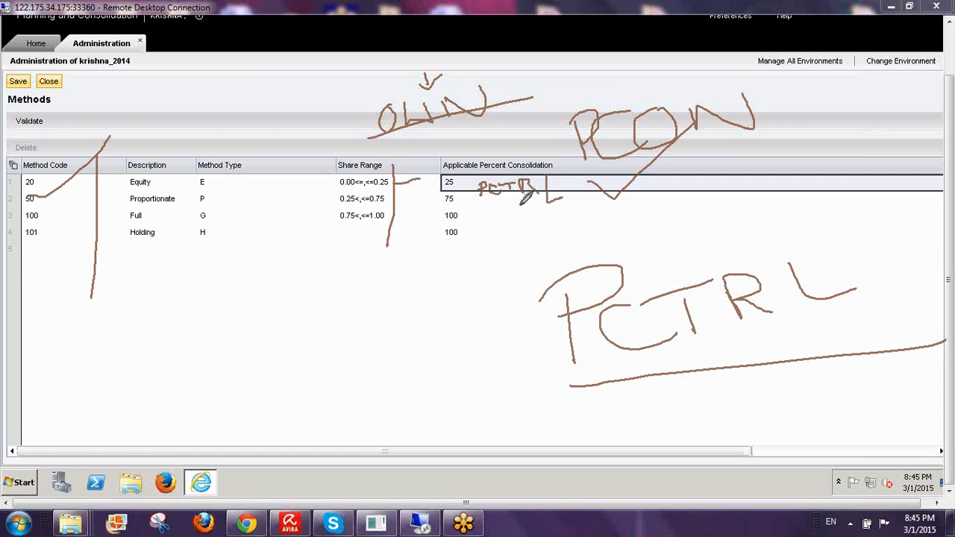
mouse_move(474, 182)
left_mouse_down()
mouse_move(593, 215)
mouse_move(542, 151)
mouse_move(472, 197)
left_mouse_up()
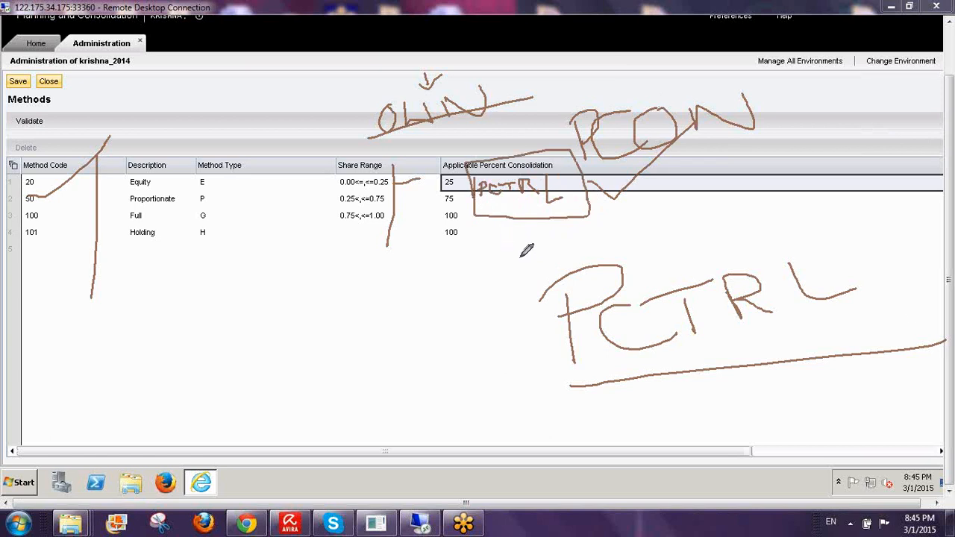
left_click(876, 352)
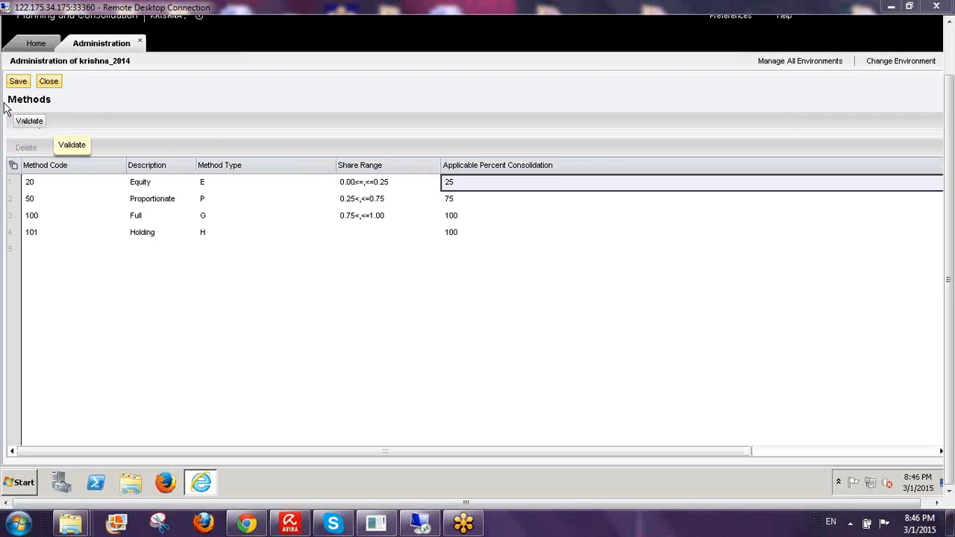
- Validate and save the Methods rules, then close them to return to the Business Rules list
left_click(30, 122)
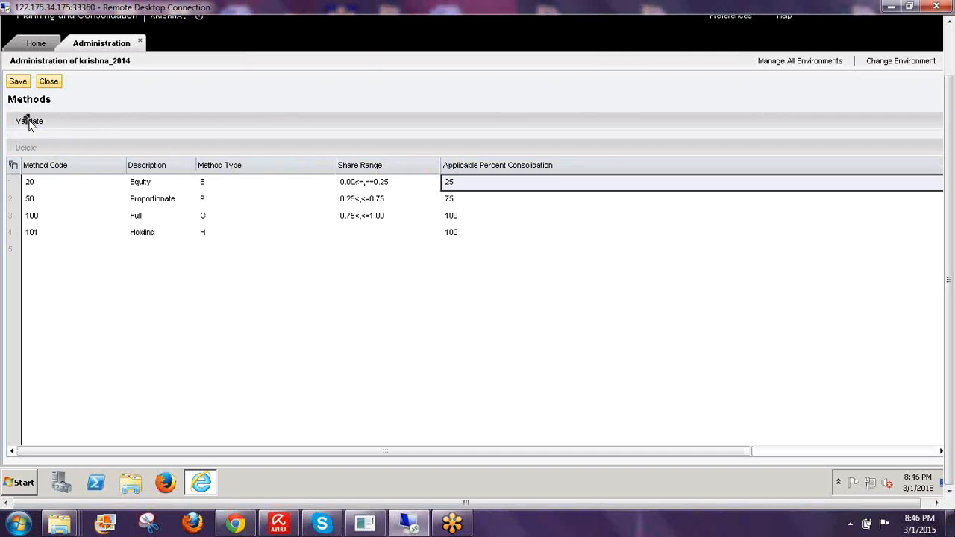
left_click(18, 81)
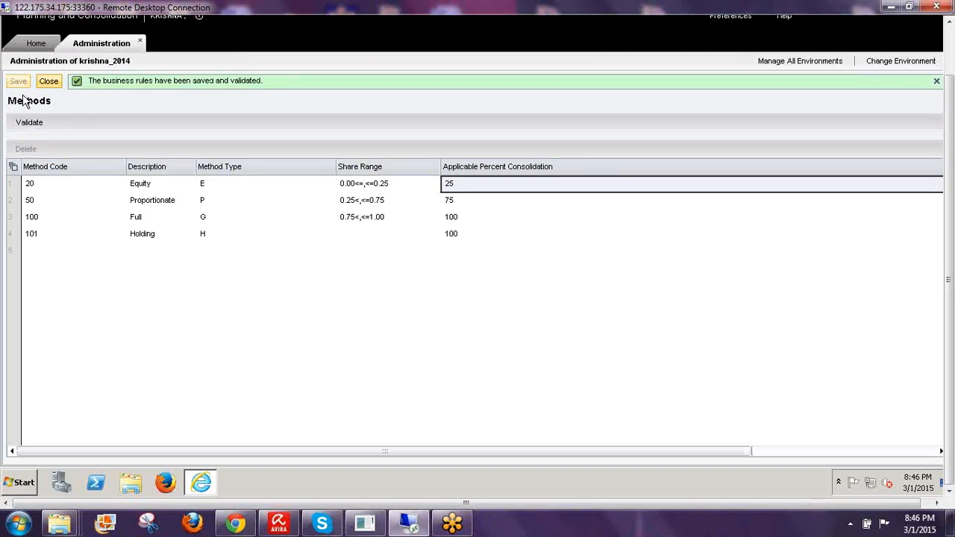
left_click(47, 82)
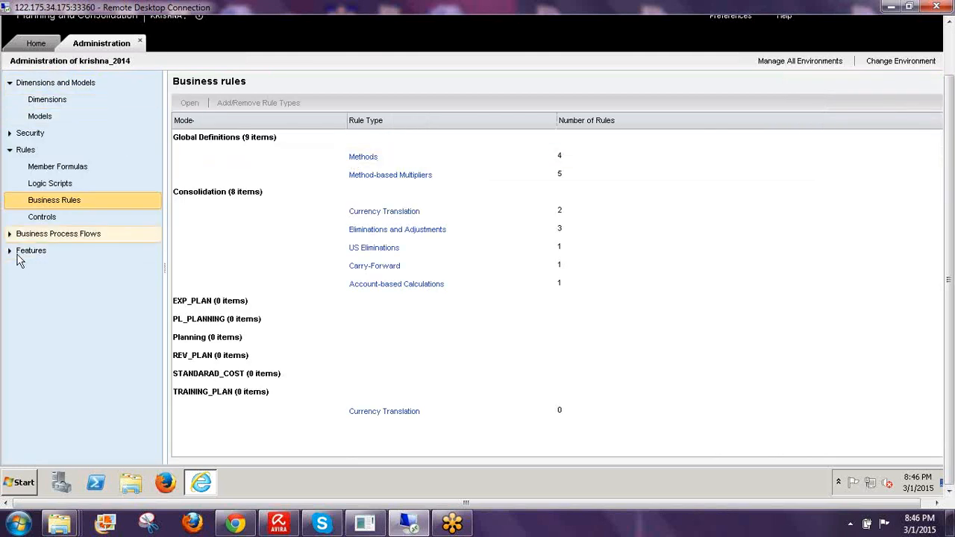
left_click(39, 48)
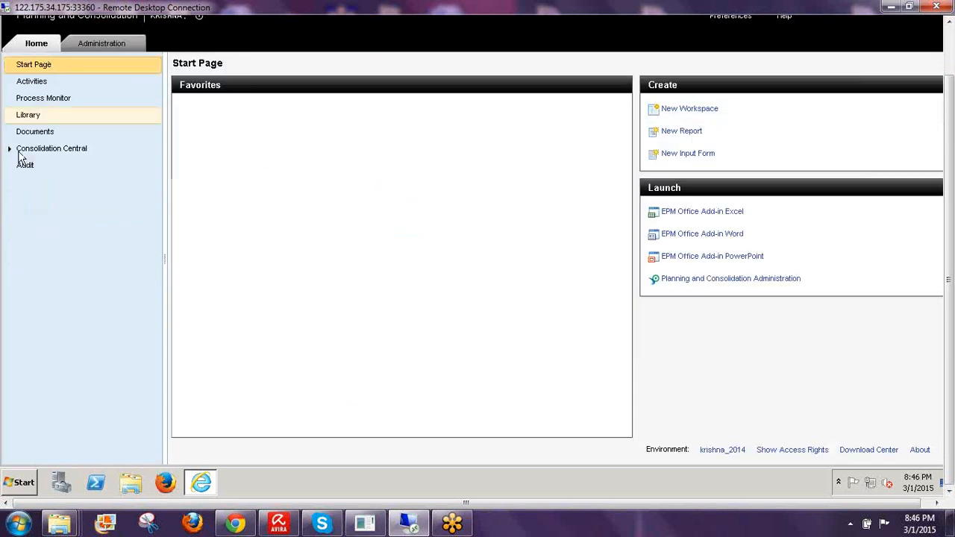
left_click(8, 152)
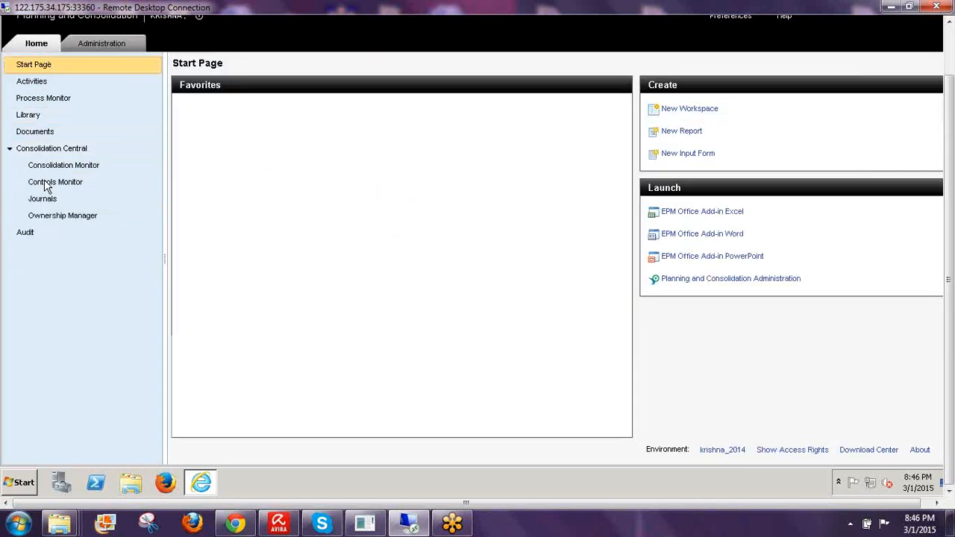
left_click(71, 219)
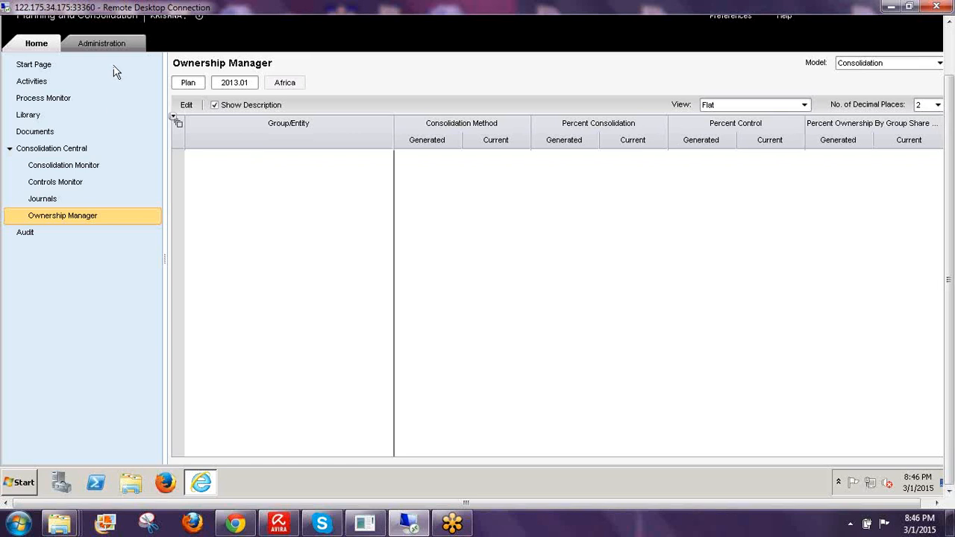
left_click(103, 43)
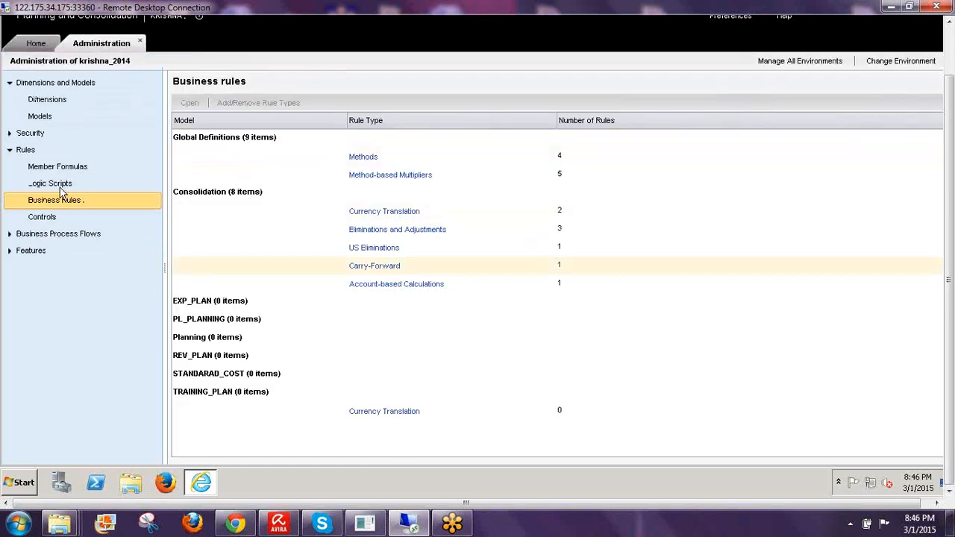
- Open the Ownership model from the Models list, inspect its dimensions, and close it
left_click(45, 118)
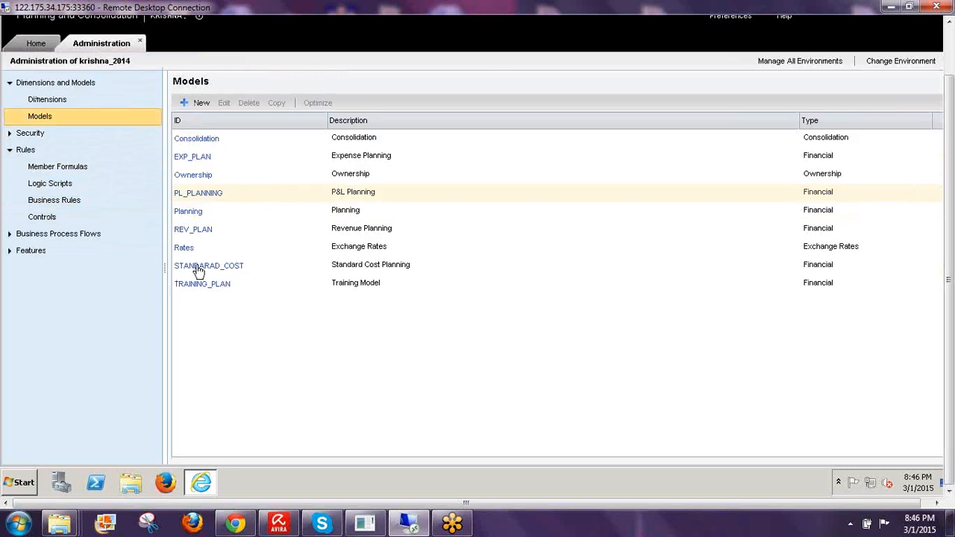
left_click(191, 176)
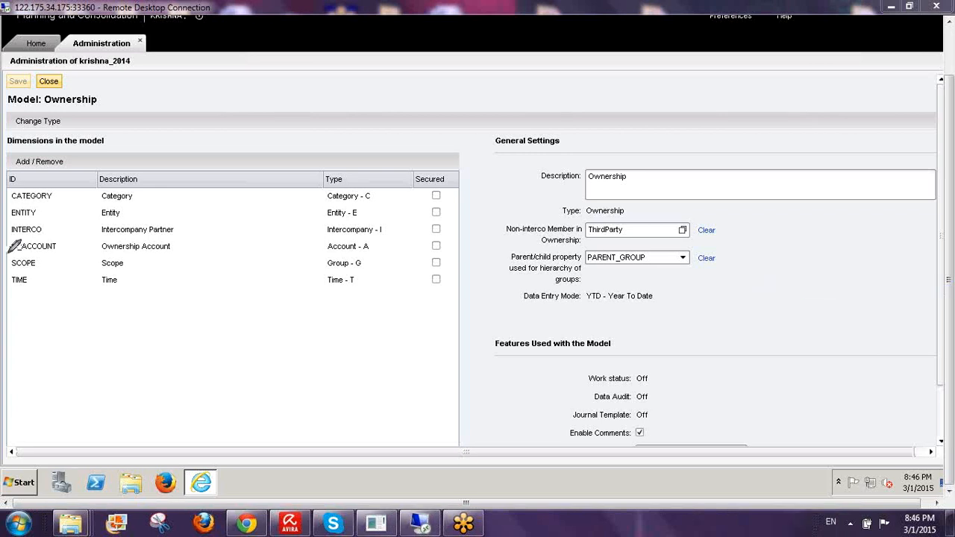
mouse_move(10, 250)
left_mouse_down()
mouse_move(71, 246)
mouse_move(9, 240)
left_mouse_up()
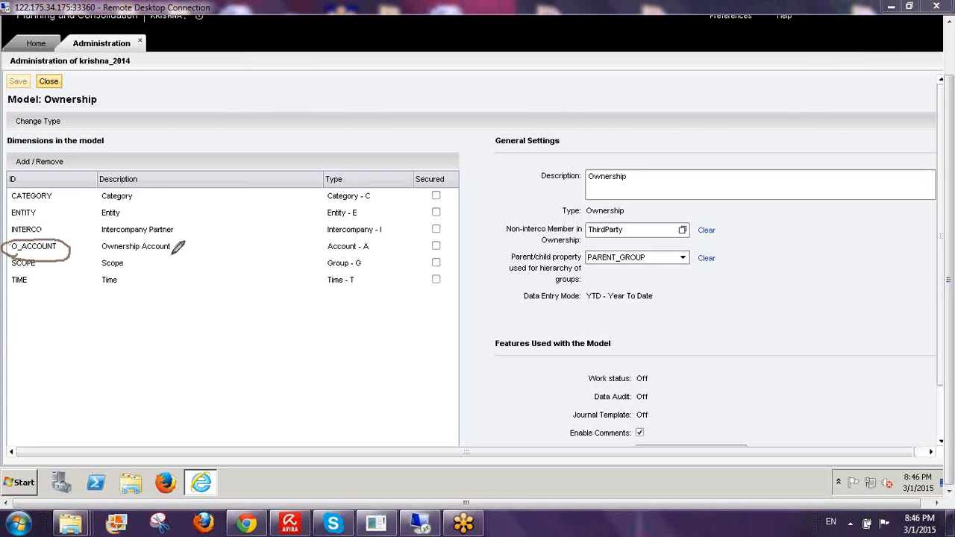
left_click_drag(181, 275, 182, 328)
mouse_move(157, 283)
left_mouse_down()
mouse_move(222, 287)
mouse_move(217, 310)
mouse_move(273, 289)
mouse_move(316, 299)
mouse_move(330, 262)
mouse_move(351, 273)
mouse_move(333, 268)
mouse_move(353, 301)
left_mouse_up()
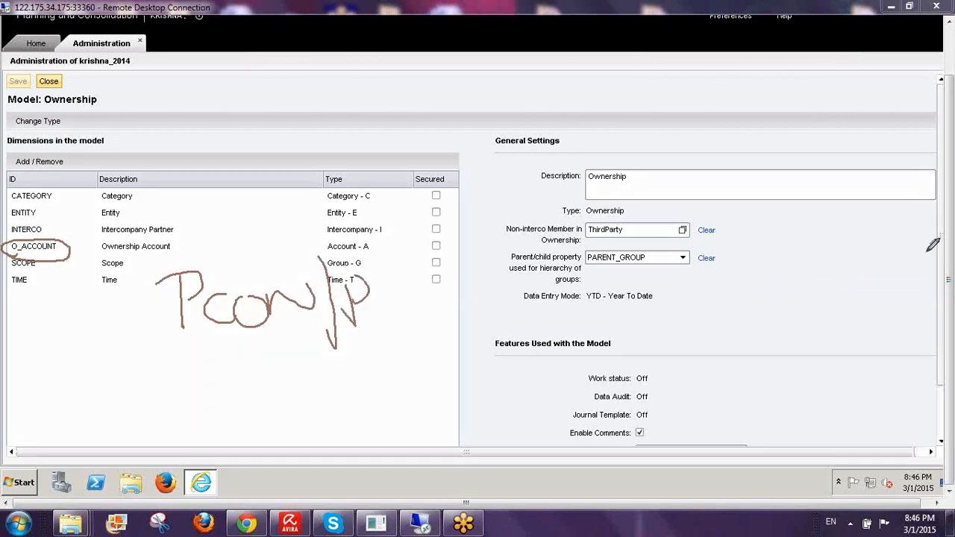
left_click(861, 350)
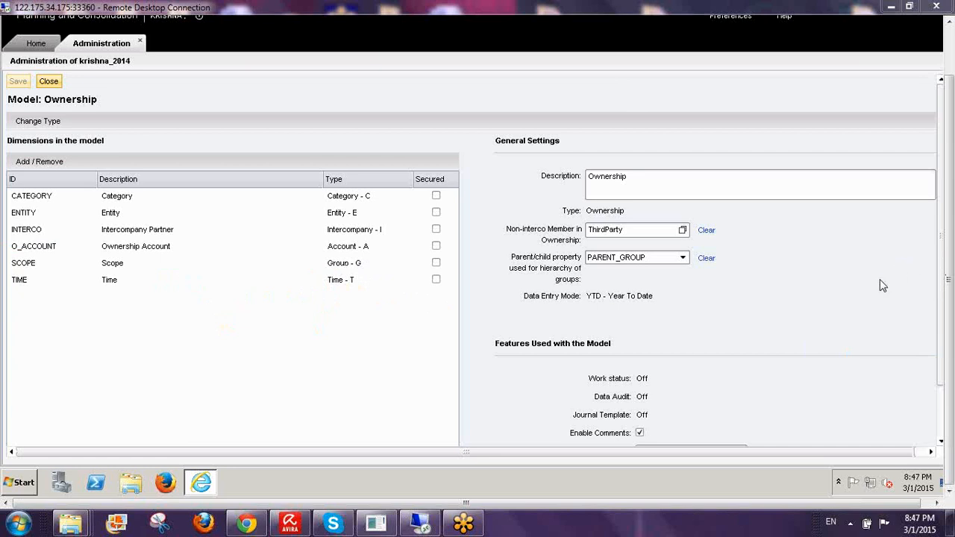
left_click(59, 92)
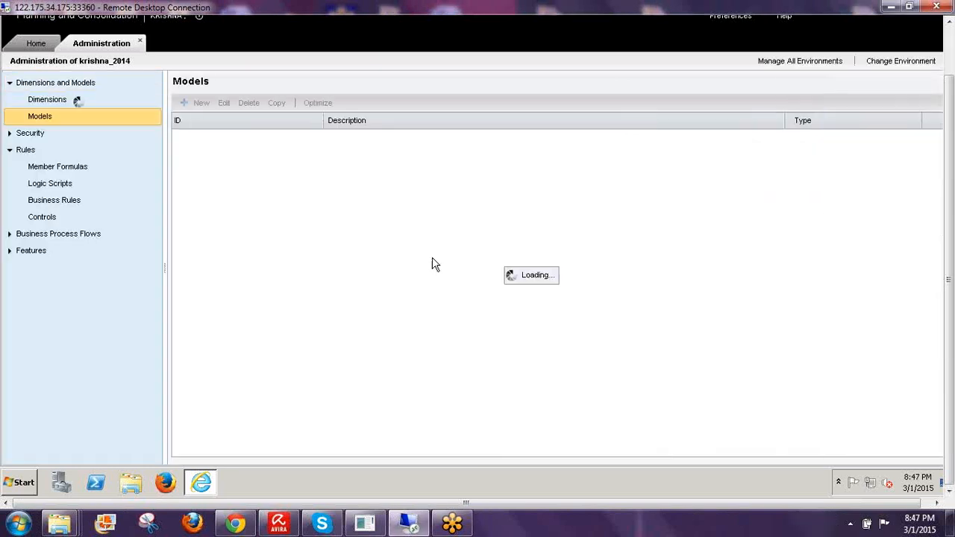
- Open the O_ACCOUNT dimension's members and widen the ID column
left_click(67, 102)
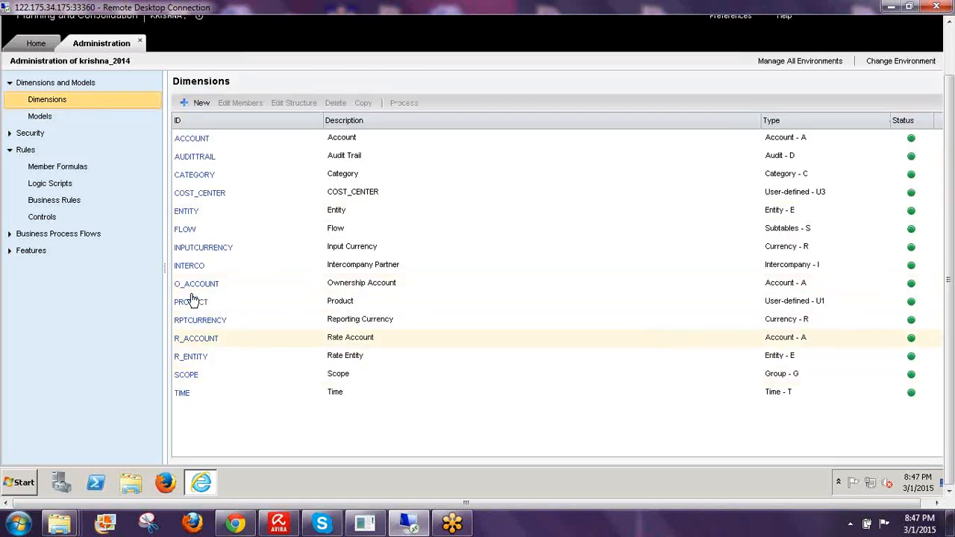
left_click(187, 287)
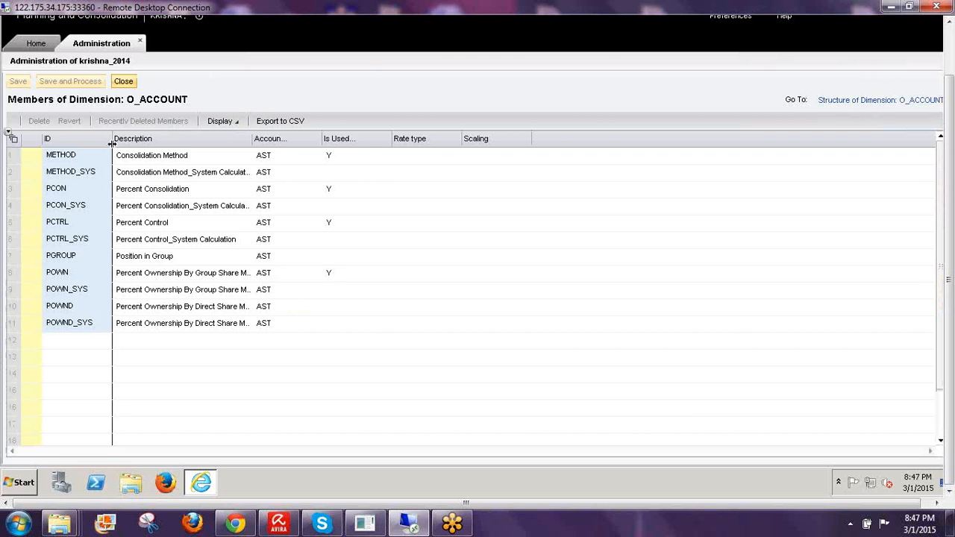
left_click_drag(111, 140, 124, 139)
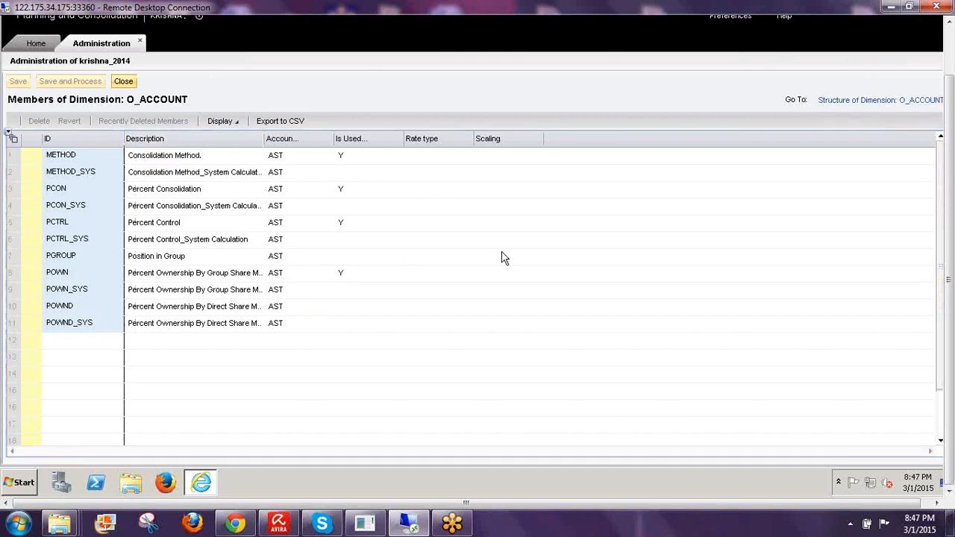
- Hand-mark the O_ACCOUNT member rows and their used flags in freehand ink
left_click(855, 289)
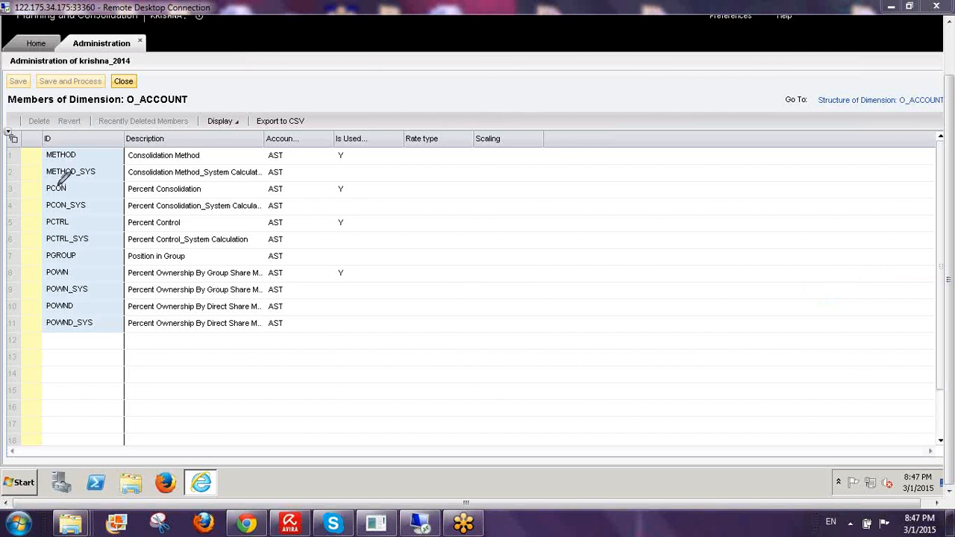
left_click_drag(36, 149, 67, 131)
left_click_drag(35, 190, 78, 159)
left_click_drag(37, 224, 57, 216)
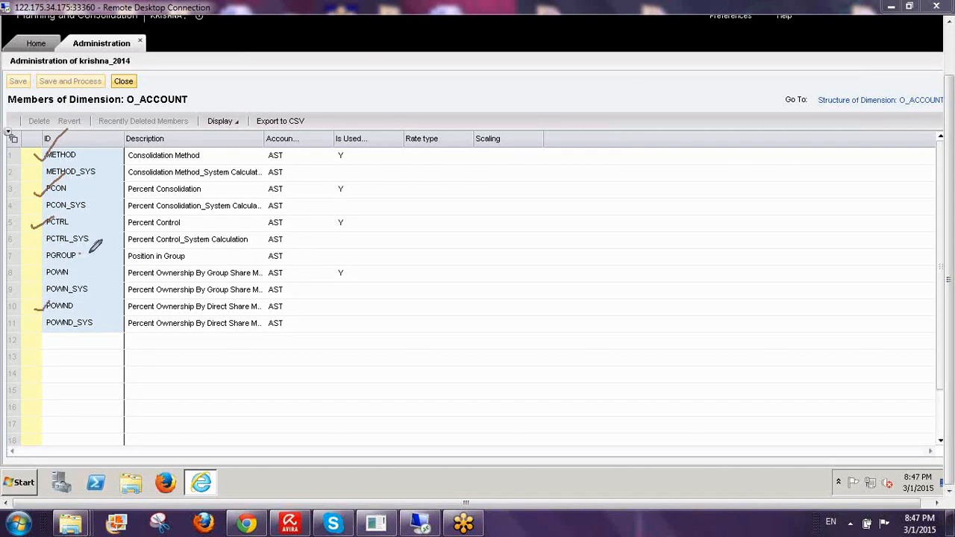
mouse_move(78, 255)
left_mouse_down()
mouse_move(95, 268)
mouse_move(78, 276)
left_mouse_up()
mouse_move(338, 135)
left_mouse_down()
mouse_move(341, 149)
mouse_move(388, 132)
mouse_move(344, 118)
left_mouse_up()
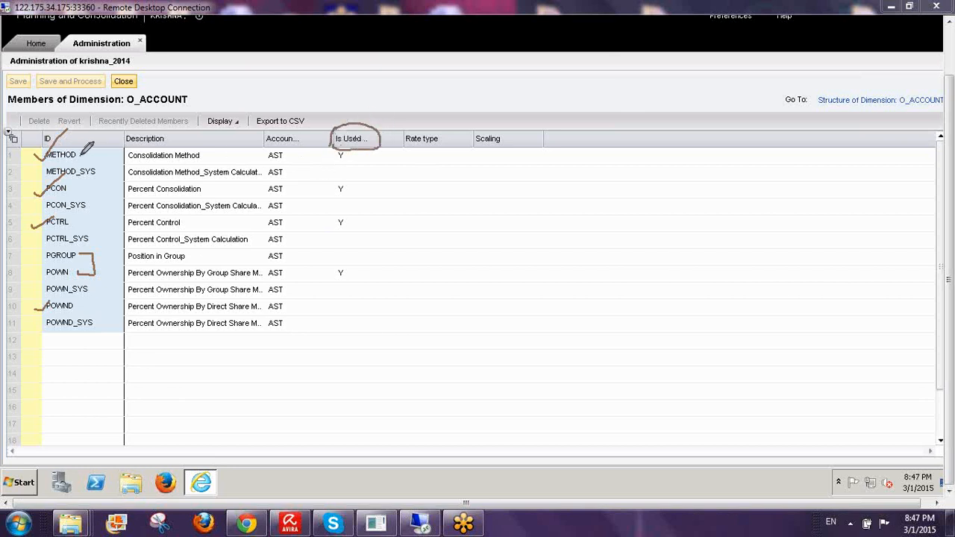
left_click_drag(80, 156, 117, 159)
left_click_drag(285, 156, 323, 156)
left_click_drag(75, 191, 108, 190)
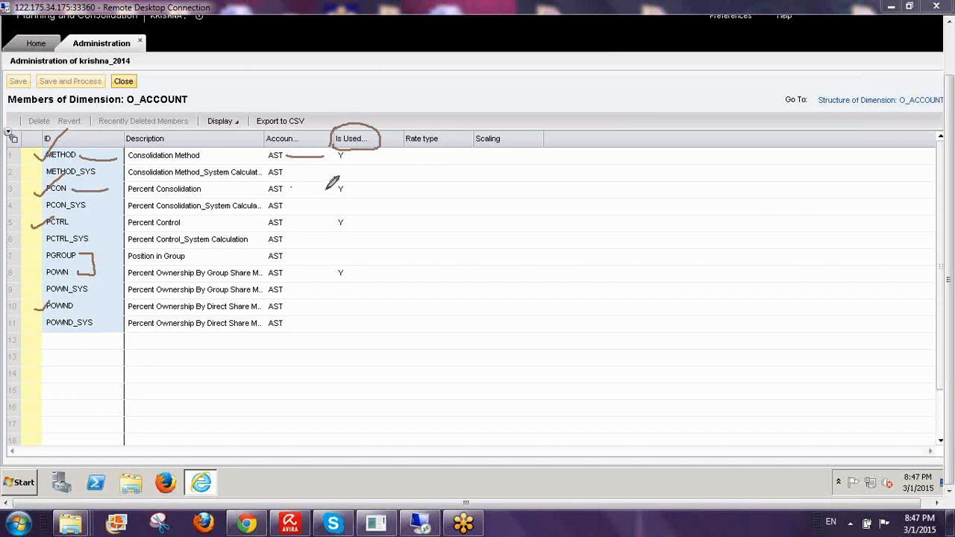
left_click_drag(291, 189, 326, 189)
left_click_drag(69, 223, 110, 220)
left_click_drag(279, 223, 322, 222)
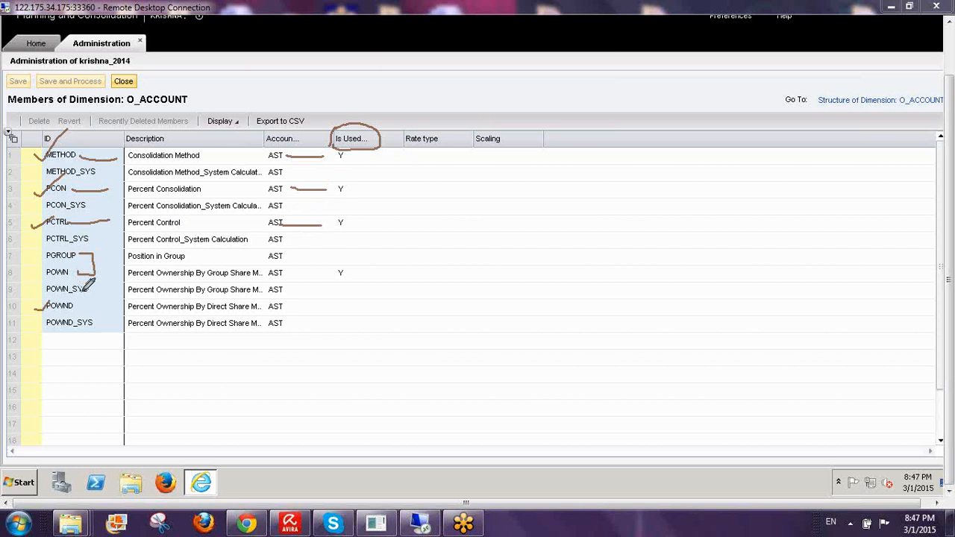
left_click_drag(76, 308, 116, 306)
left_click_drag(74, 273, 96, 275)
left_click_drag(40, 302, 55, 323)
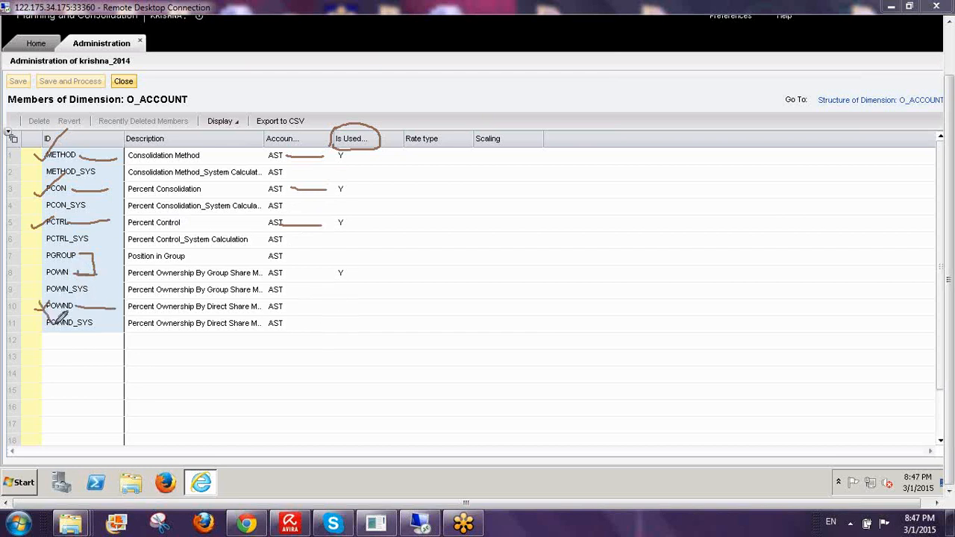
left_click_drag(24, 277, 51, 255)
left_click_drag(285, 274, 317, 272)
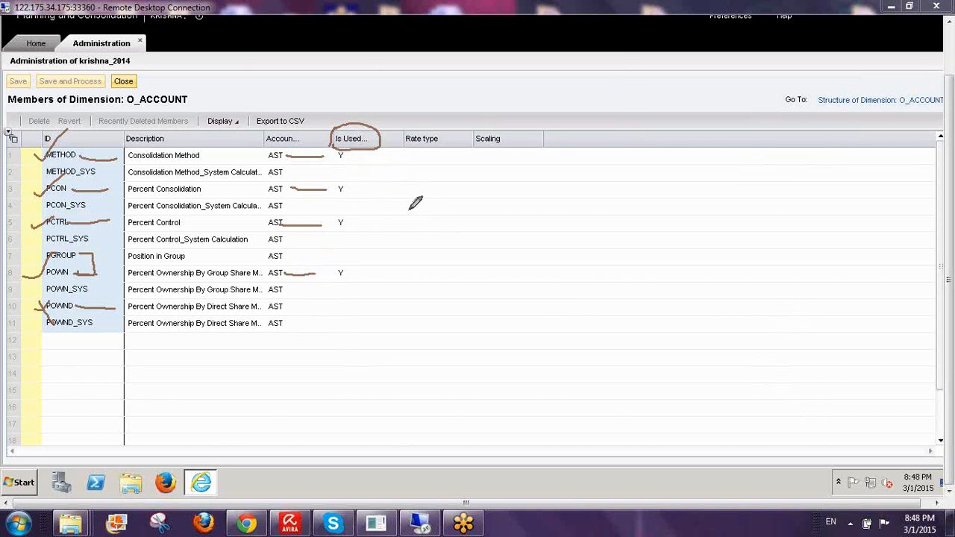
left_click_drag(465, 208, 483, 258)
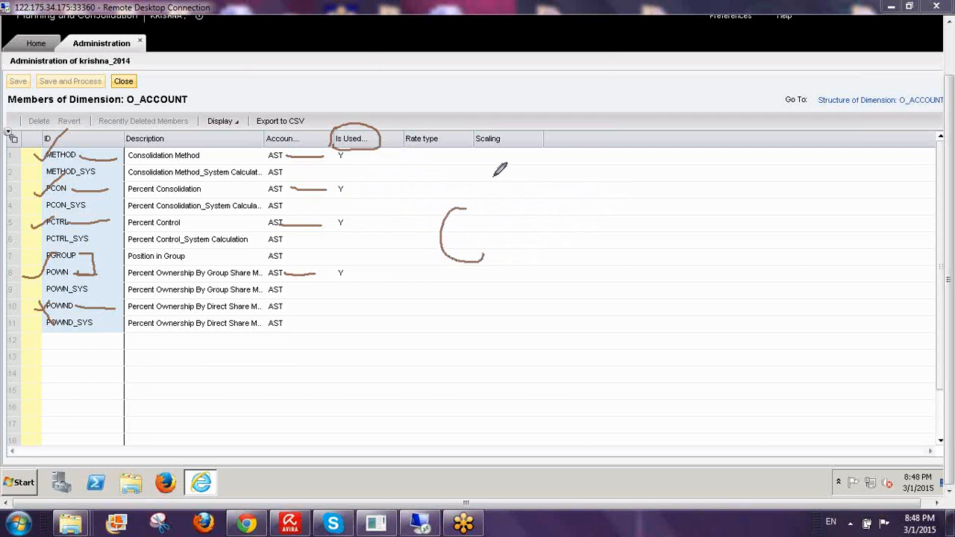
left_click_drag(493, 177, 506, 276)
left_click_drag(520, 204, 588, 180)
mouse_move(565, 196)
left_mouse_down()
mouse_move(571, 234)
mouse_move(597, 225)
left_mouse_up()
mouse_move(617, 194)
left_mouse_down()
mouse_move(616, 216)
mouse_move(667, 184)
mouse_move(676, 227)
left_mouse_up()
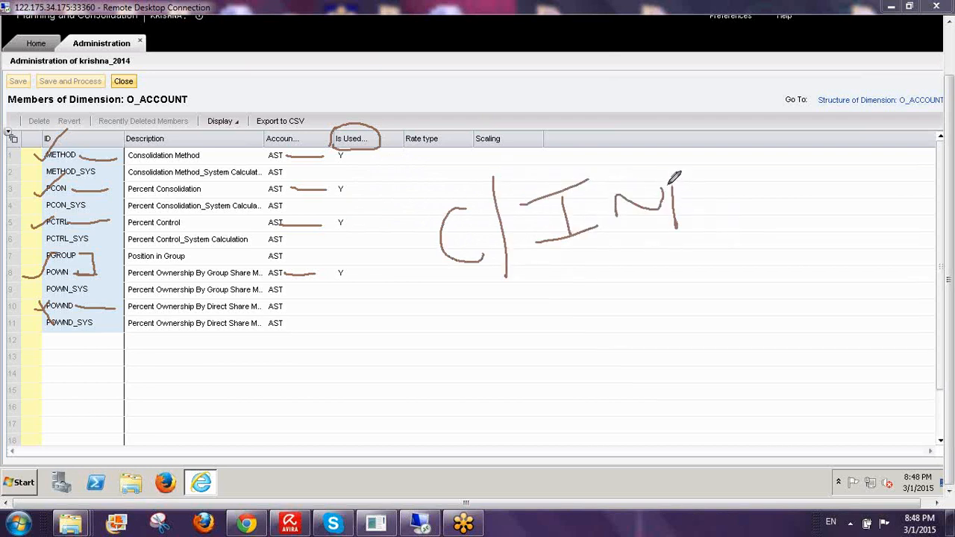
mouse_move(667, 185)
left_mouse_down()
mouse_move(697, 200)
mouse_move(735, 196)
left_mouse_up()
mouse_move(740, 156)
left_mouse_down()
mouse_move(748, 197)
mouse_move(759, 175)
left_mouse_up()
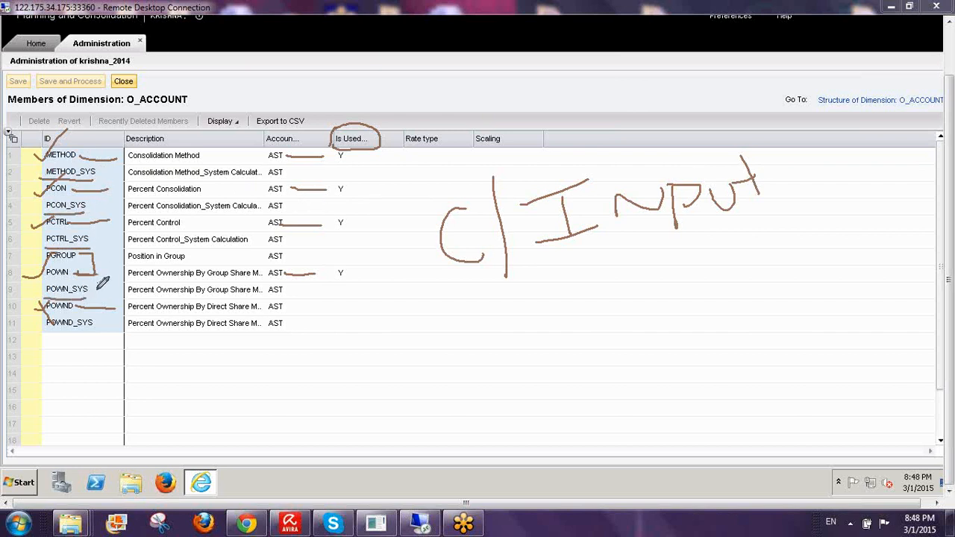
left_click_drag(468, 322, 451, 367)
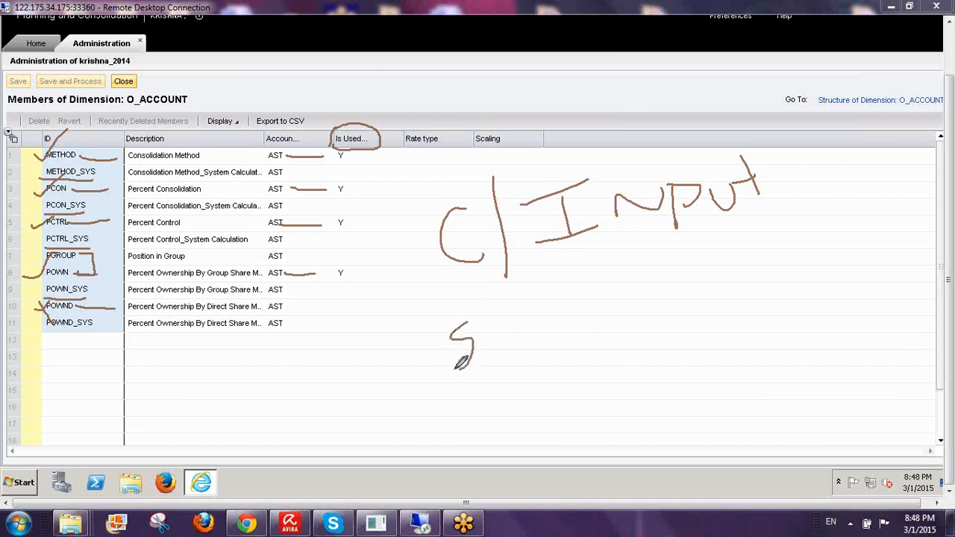
left_click_drag(486, 319, 501, 337)
mouse_move(520, 303)
left_mouse_down()
mouse_move(501, 380)
mouse_move(536, 345)
mouse_move(509, 363)
left_mouse_up()
mouse_move(568, 329)
left_mouse_down()
mouse_move(638, 313)
mouse_move(607, 336)
left_mouse_up()
mouse_move(683, 283)
left_mouse_down()
mouse_move(690, 301)
mouse_move(654, 327)
mouse_move(710, 304)
left_mouse_up()
mouse_move(725, 274)
left_mouse_down()
mouse_move(706, 345)
mouse_move(742, 289)
mouse_move(731, 322)
mouse_move(745, 278)
left_mouse_up()
mouse_move(427, 282)
left_mouse_down()
mouse_move(547, 280)
mouse_move(788, 225)
left_mouse_up()
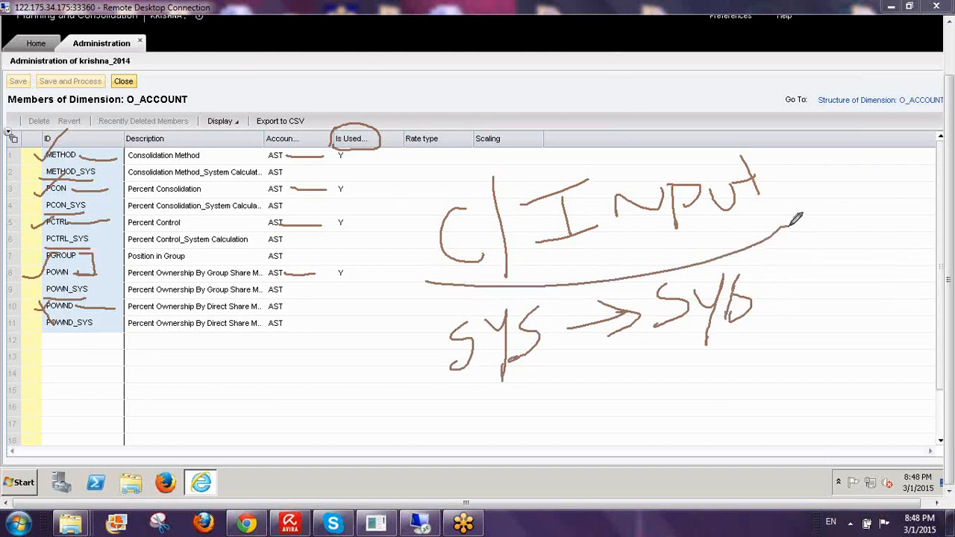
mouse_move(419, 293)
left_mouse_down()
mouse_move(410, 394)
mouse_move(932, 340)
mouse_move(787, 254)
mouse_move(768, 261)
left_mouse_up()
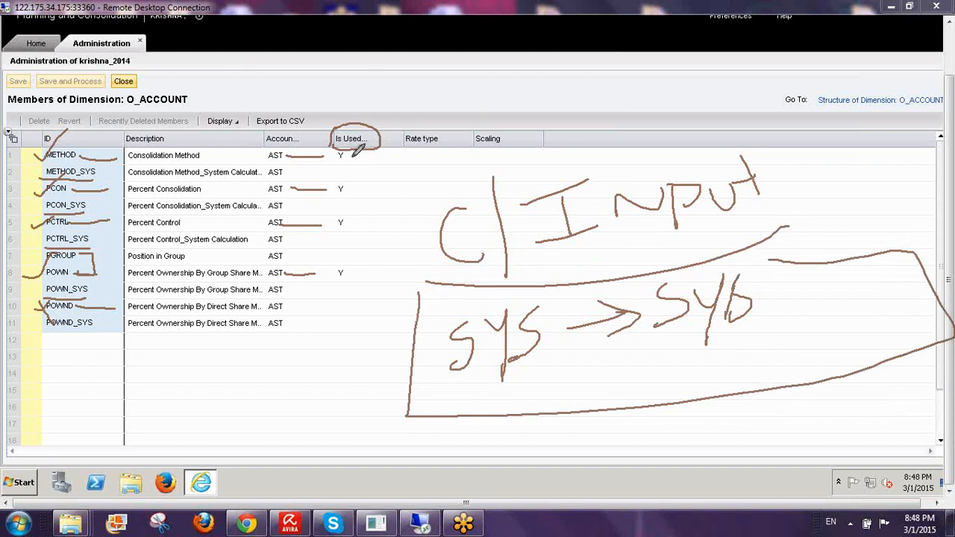
left_click_drag(349, 148, 348, 280)
left_click_drag(329, 246, 337, 146)
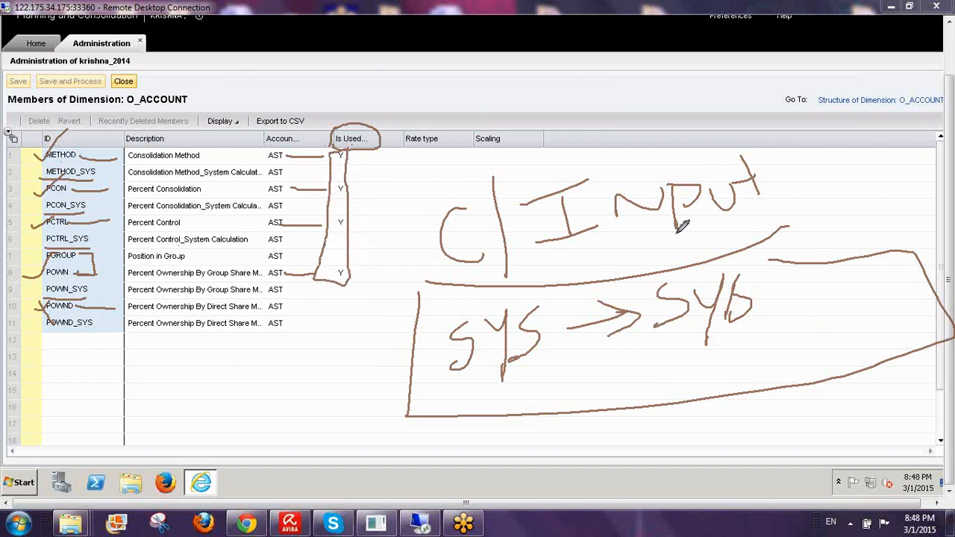
mouse_move(493, 181)
left_mouse_down()
mouse_move(409, 179)
mouse_move(481, 269)
mouse_move(492, 220)
left_mouse_up()
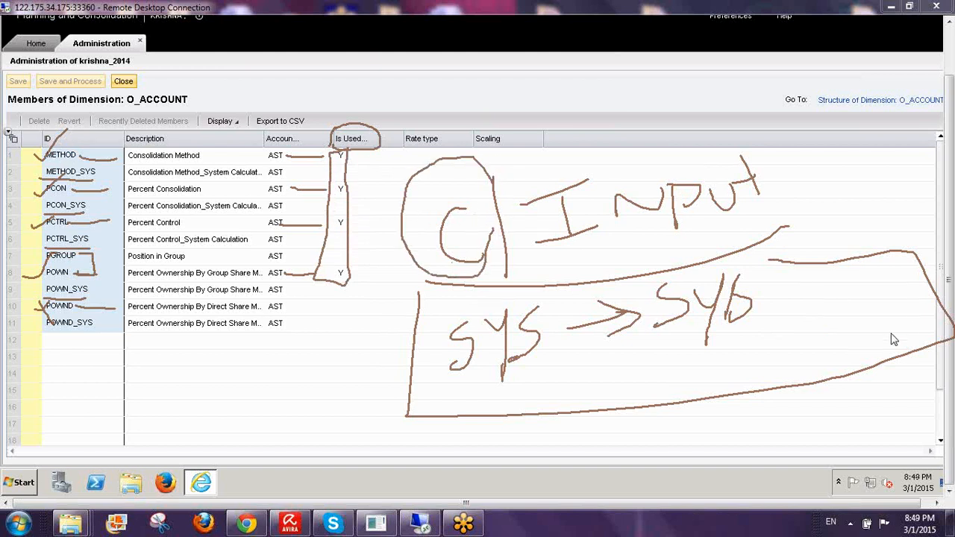
left_click(861, 348)
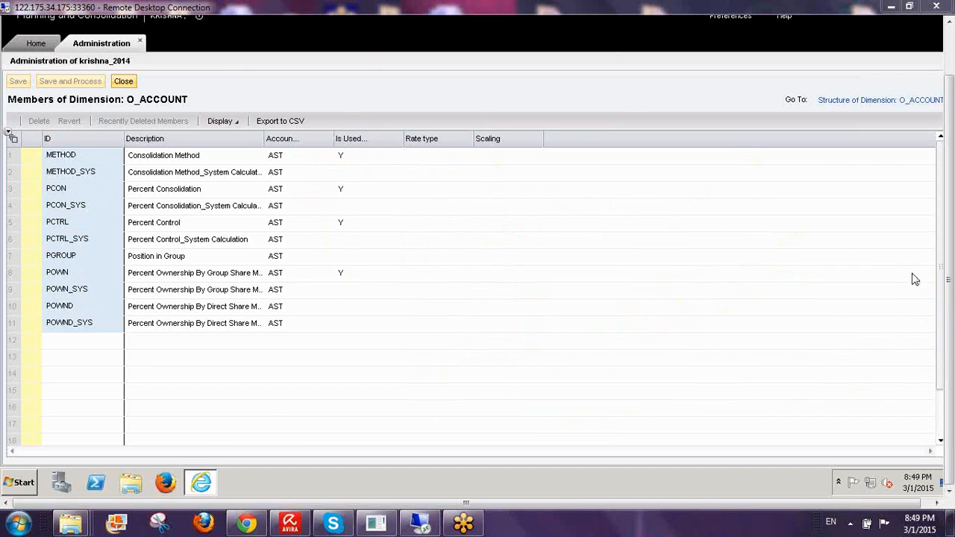
- Close the O_ACCOUNT member list and return to the Home area
left_click(121, 82)
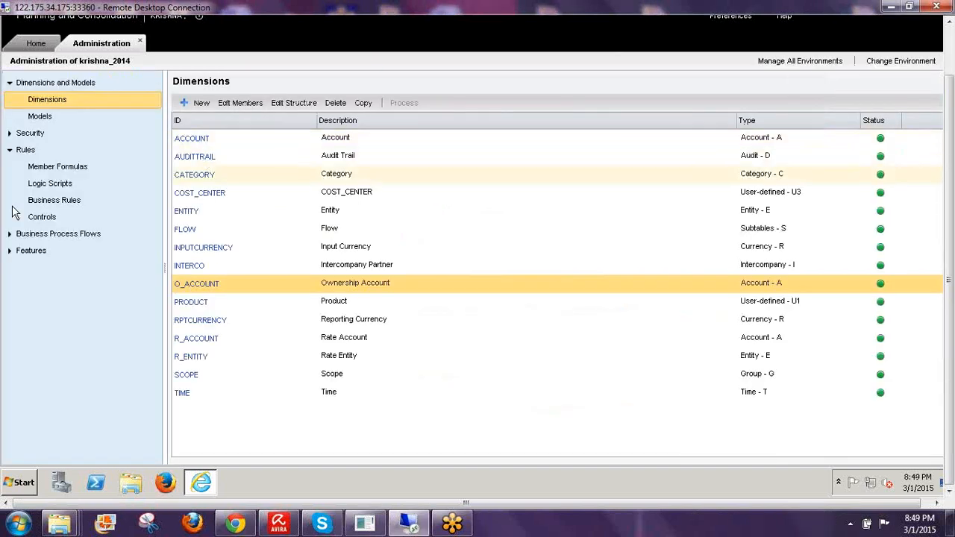
left_click(36, 43)
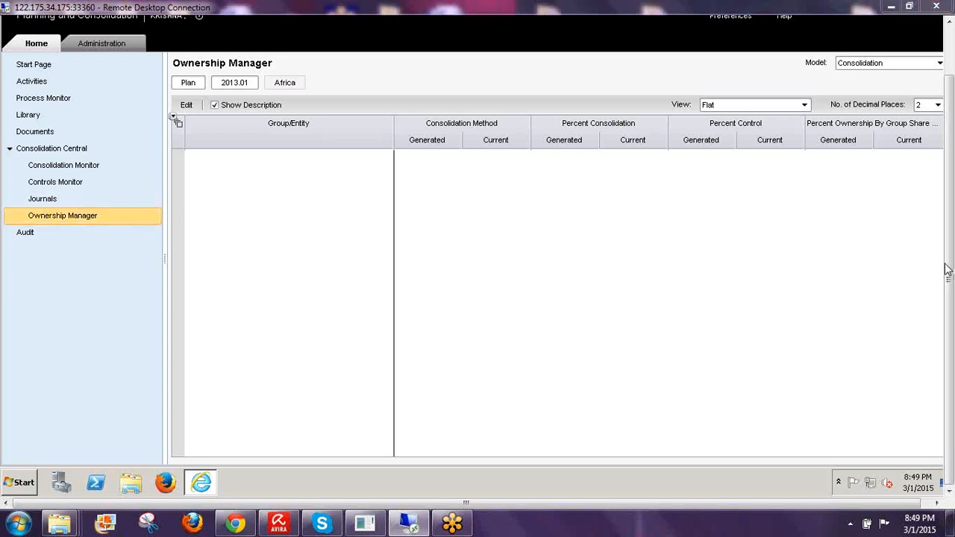
left_click(834, 289)
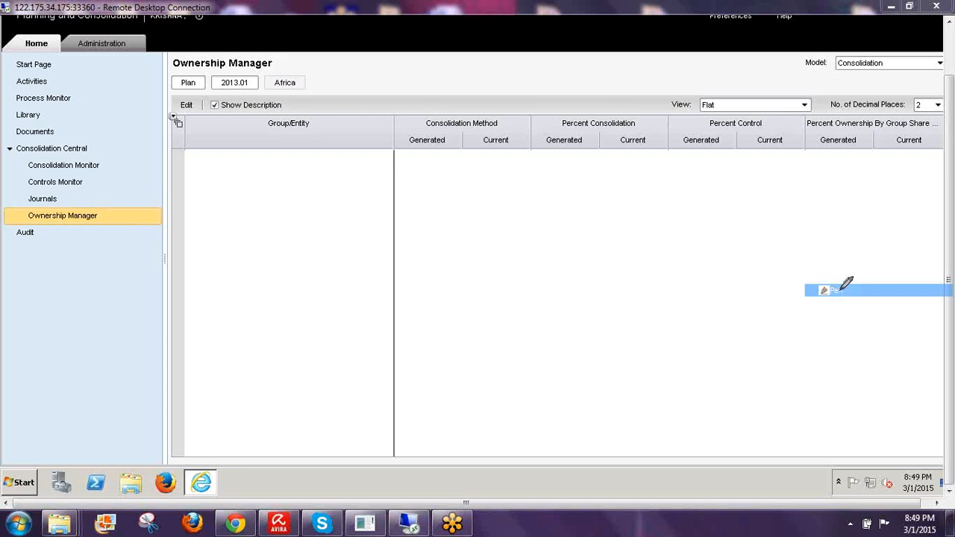
mouse_move(171, 72)
left_mouse_down()
mouse_move(202, 100)
mouse_move(297, 99)
mouse_move(321, 64)
mouse_move(196, 69)
mouse_move(181, 221)
left_mouse_up()
left_click_drag(233, 92, 212, 246)
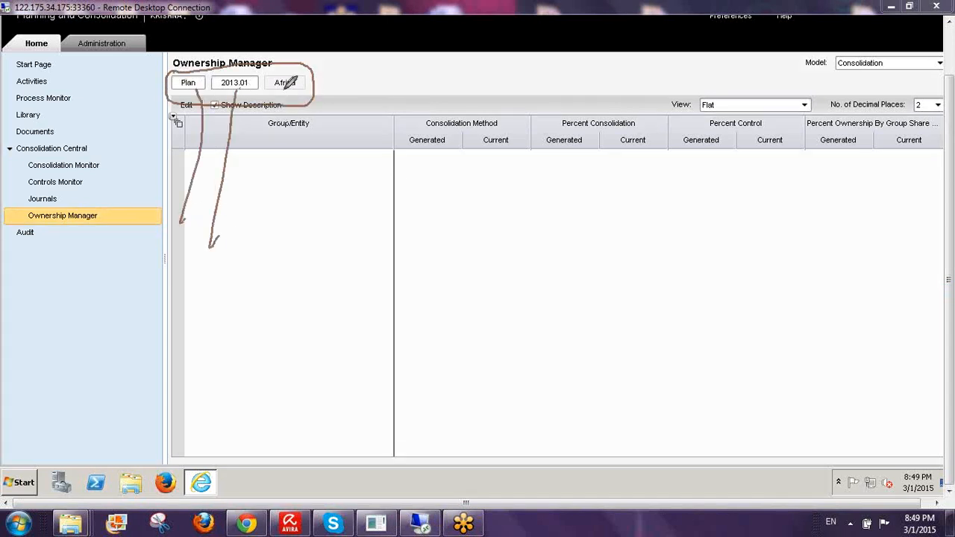
left_click_drag(285, 91, 284, 260)
left_click_drag(314, 223, 292, 286)
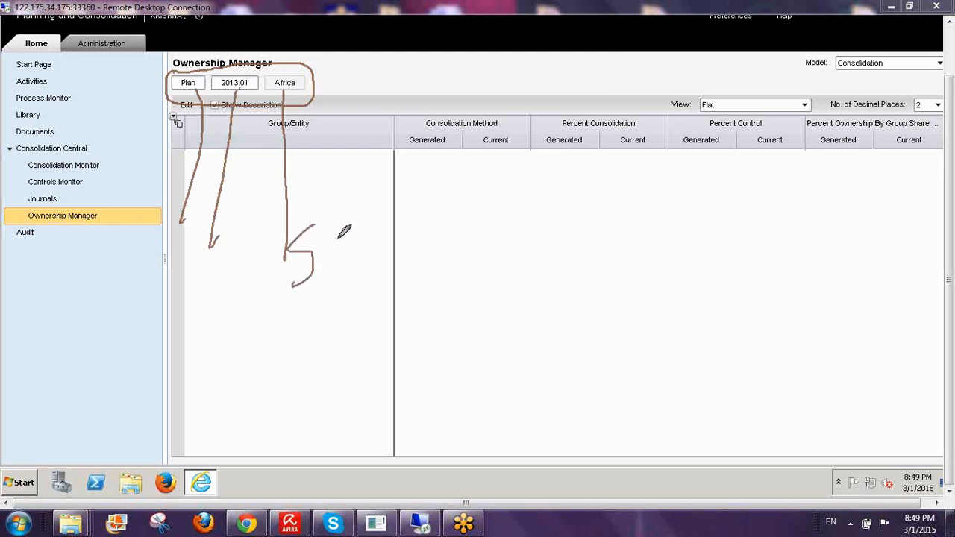
mouse_move(338, 239)
left_mouse_down()
mouse_move(359, 266)
mouse_move(390, 248)
mouse_move(412, 250)
mouse_move(425, 279)
left_mouse_up()
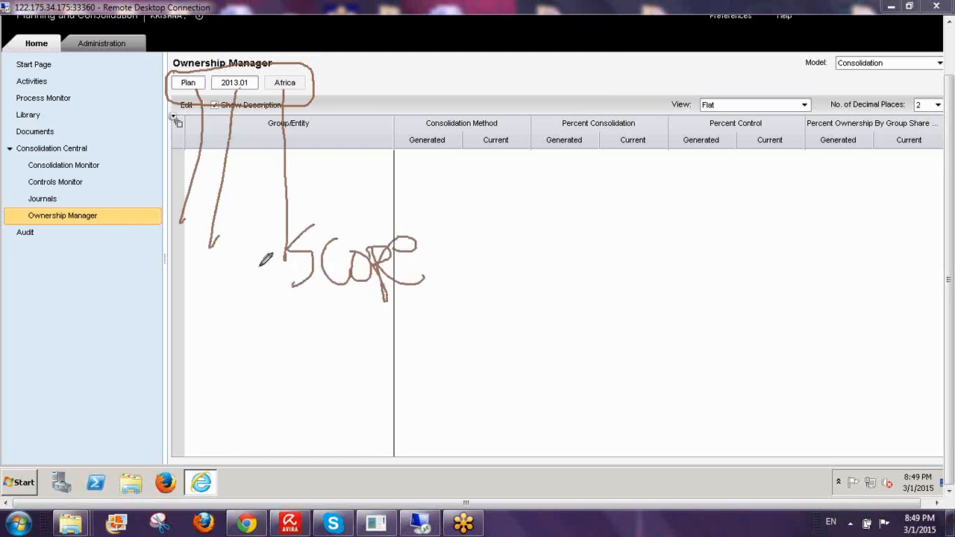
mouse_move(216, 260)
left_mouse_down()
mouse_move(214, 292)
mouse_move(194, 267)
mouse_move(148, 299)
left_mouse_up()
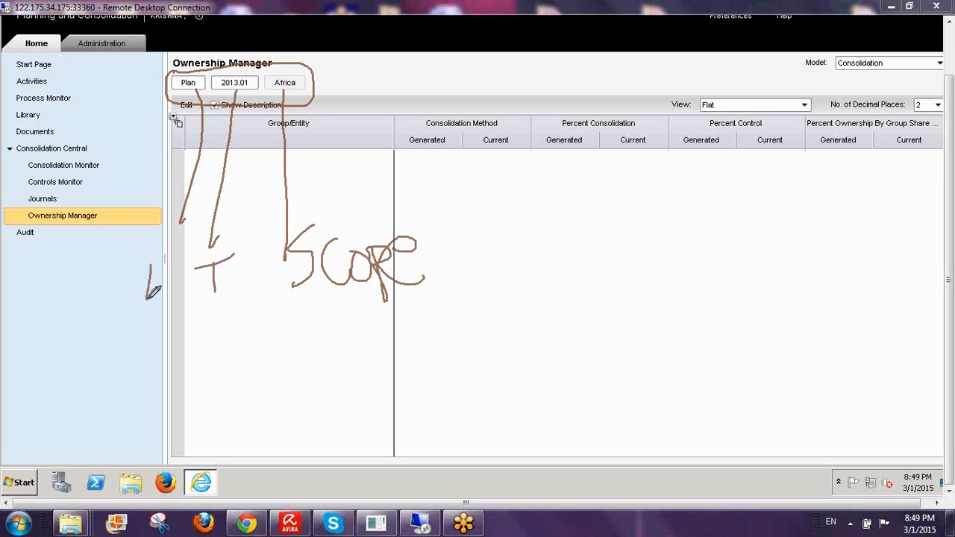
left_click_drag(171, 251, 171, 297)
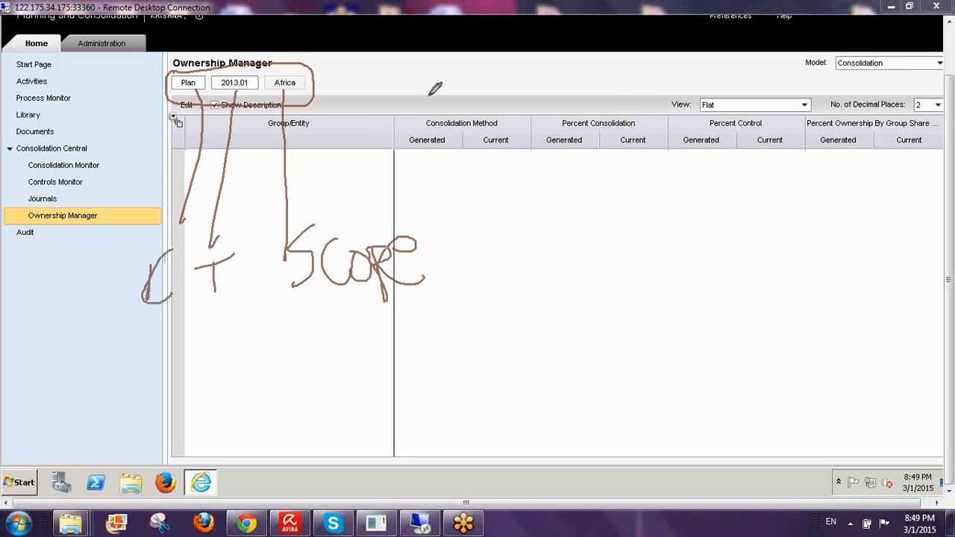
mouse_move(433, 62)
left_mouse_down()
mouse_move(457, 173)
mouse_move(483, 470)
left_mouse_up()
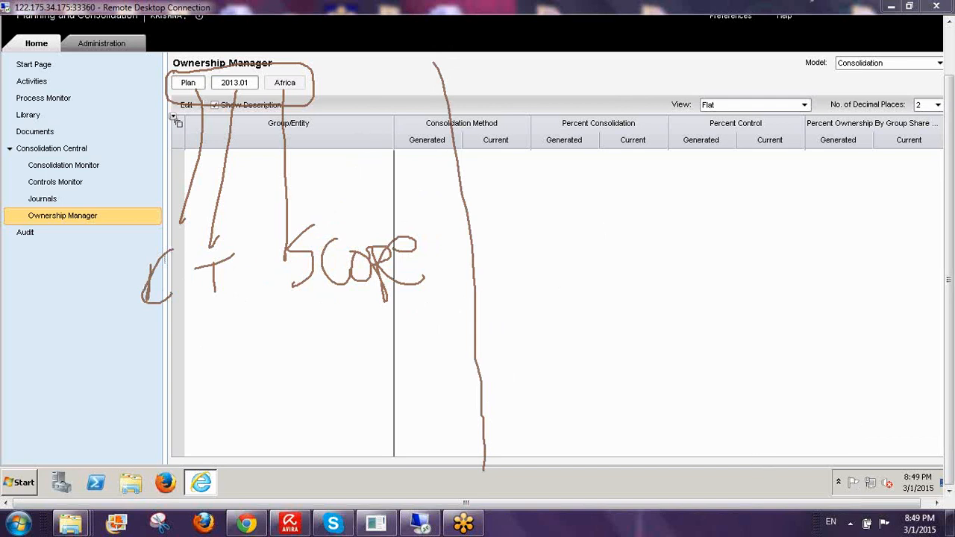
mouse_move(600, 233)
left_mouse_down()
mouse_move(636, 168)
mouse_move(646, 210)
mouse_move(686, 176)
mouse_move(689, 196)
mouse_move(705, 193)
mouse_move(701, 177)
mouse_move(722, 176)
mouse_move(727, 149)
mouse_move(754, 190)
left_mouse_up()
left_click_drag(768, 160, 762, 232)
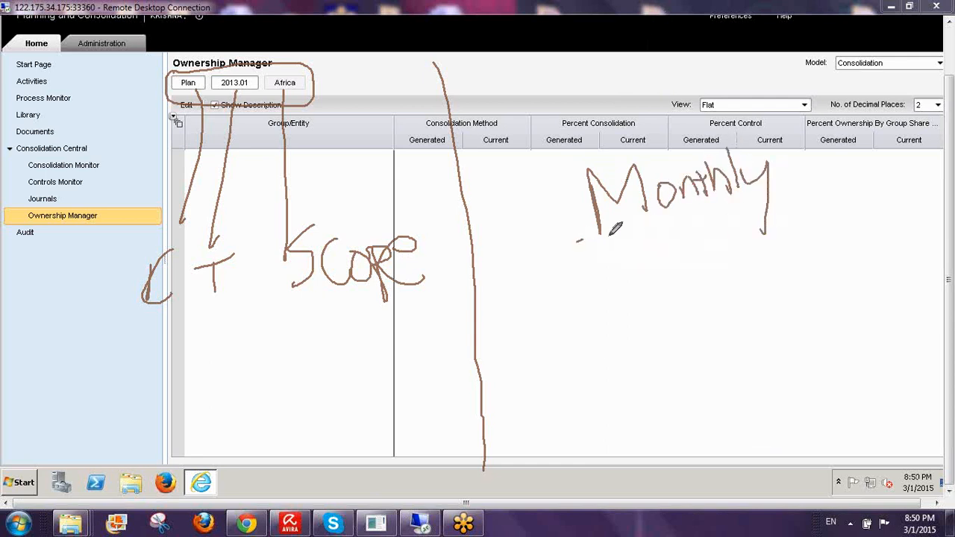
left_click_drag(577, 241, 870, 173)
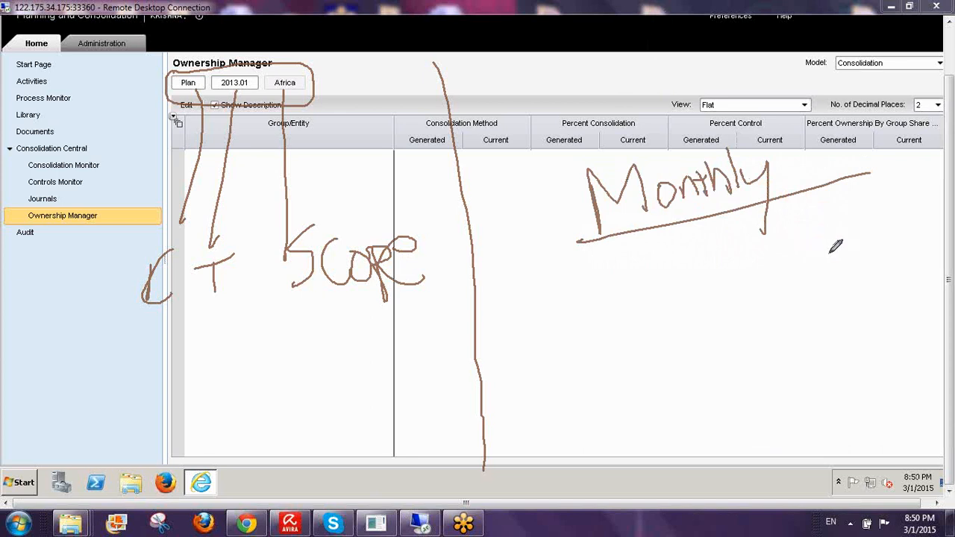
mouse_move(620, 308)
left_mouse_down()
mouse_move(651, 299)
mouse_move(663, 272)
mouse_move(657, 353)
mouse_move(697, 321)
mouse_move(679, 379)
mouse_move(720, 360)
left_mouse_up()
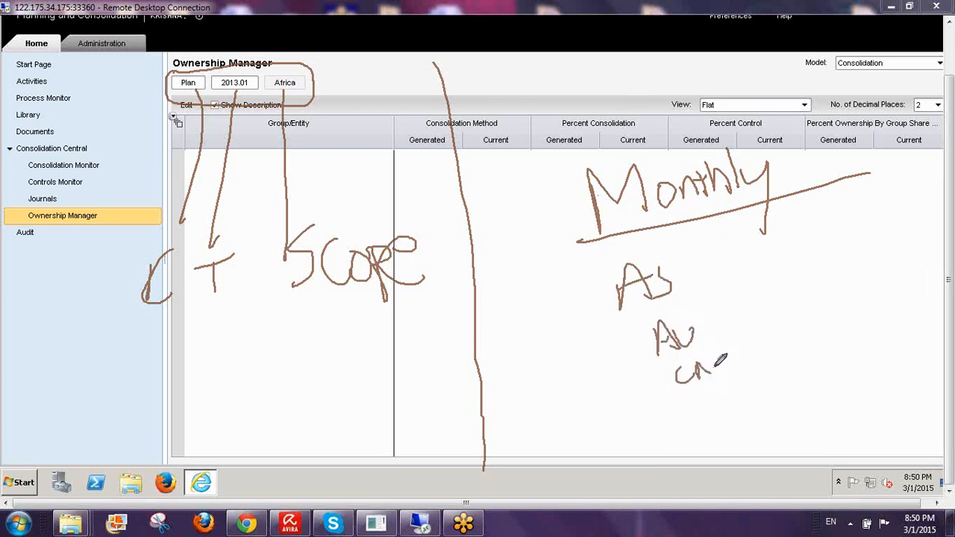
mouse_move(704, 319)
left_mouse_down()
mouse_move(701, 327)
mouse_move(751, 299)
mouse_move(744, 320)
left_mouse_up()
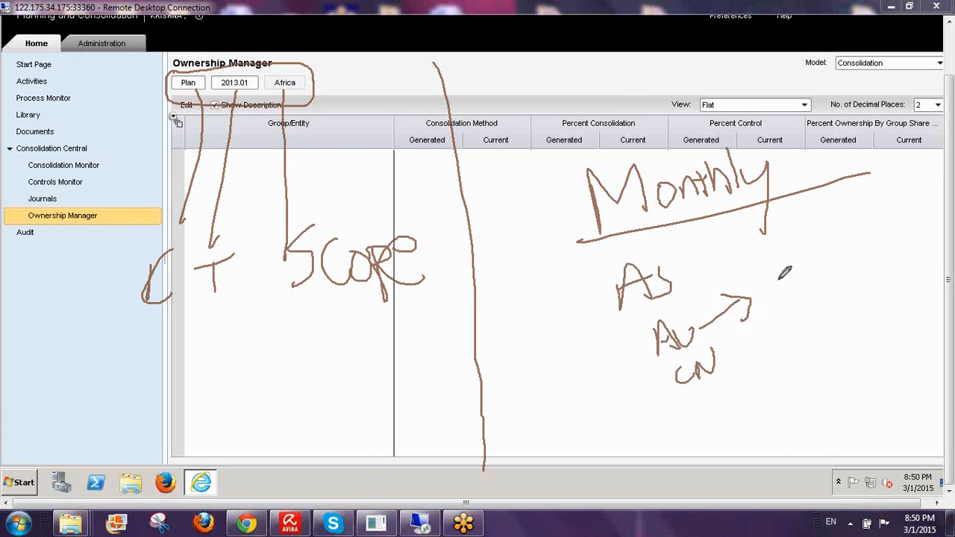
mouse_move(779, 280)
left_mouse_down()
mouse_move(777, 301)
mouse_move(792, 266)
mouse_move(780, 289)
mouse_move(799, 282)
left_mouse_up()
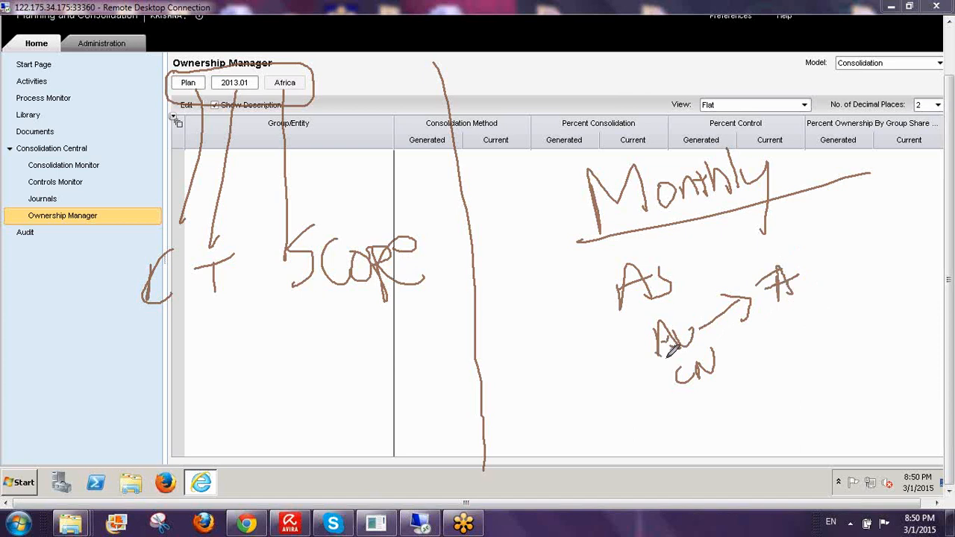
mouse_move(656, 349)
left_mouse_down()
mouse_move(698, 302)
mouse_move(645, 343)
mouse_move(674, 354)
mouse_move(776, 320)
mouse_move(780, 328)
left_mouse_up()
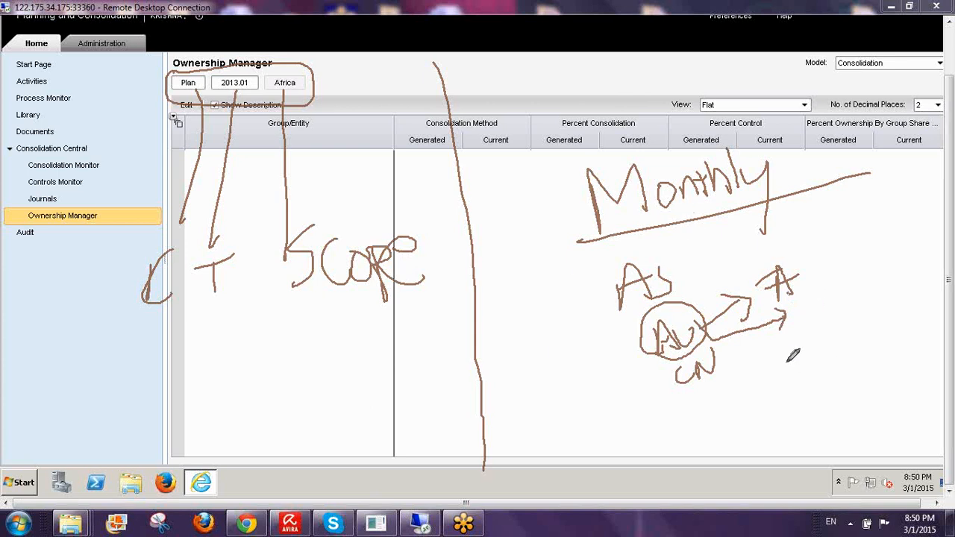
mouse_move(784, 355)
left_mouse_down()
mouse_move(805, 364)
mouse_move(814, 388)
mouse_move(841, 364)
mouse_move(856, 379)
mouse_move(886, 358)
mouse_move(870, 385)
left_mouse_up()
left_click(905, 363)
left_click_drag(928, 343, 943, 368)
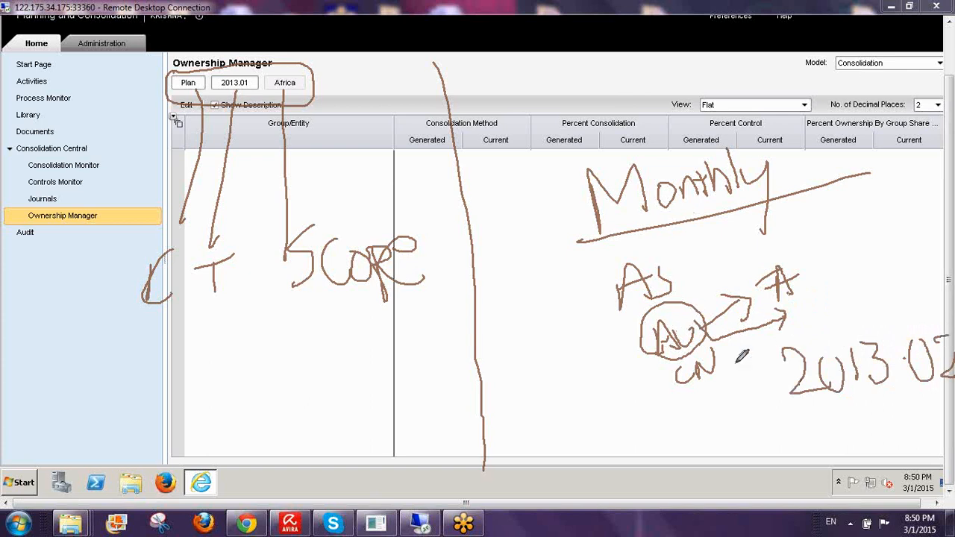
mouse_move(787, 238)
left_mouse_down()
mouse_move(768, 333)
mouse_move(774, 236)
left_mouse_up()
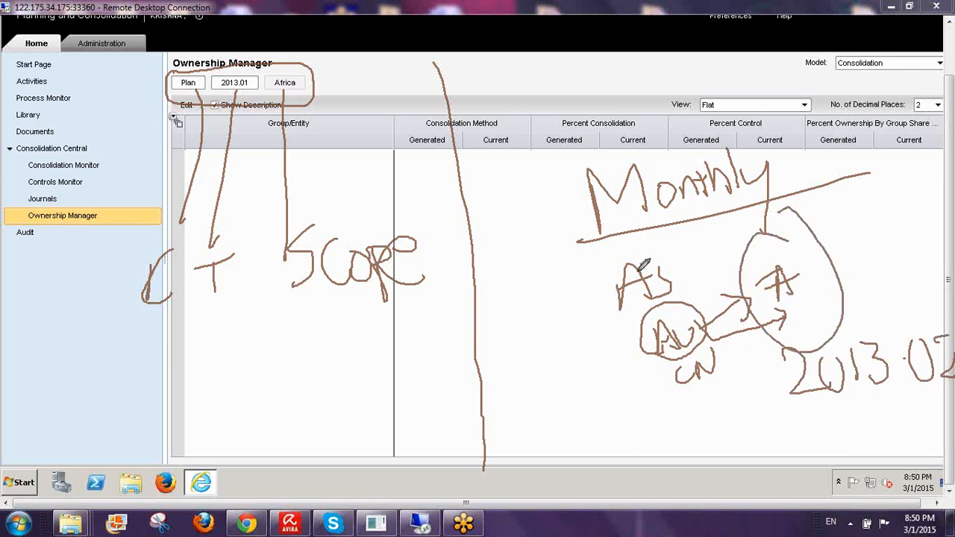
left_click_drag(692, 221, 721, 242)
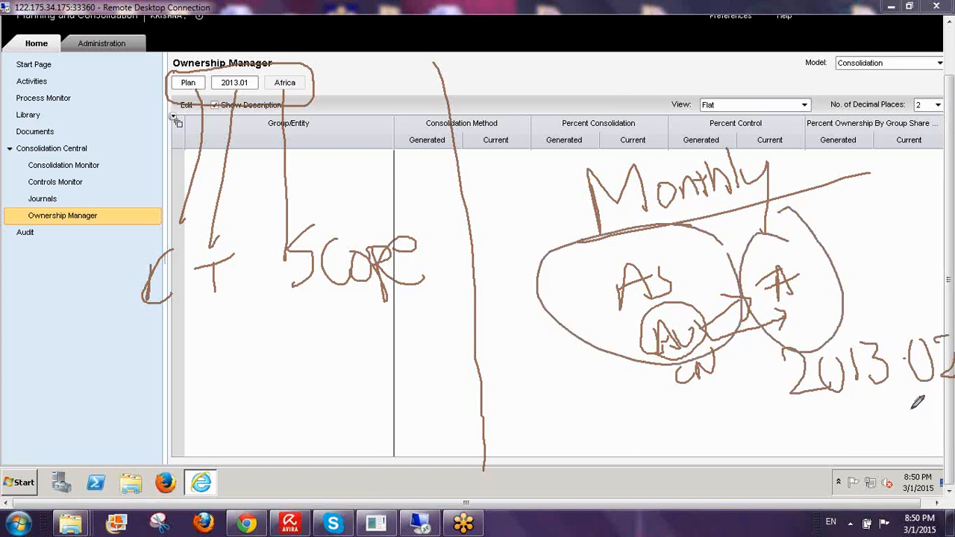
left_click_drag(781, 419, 932, 413)
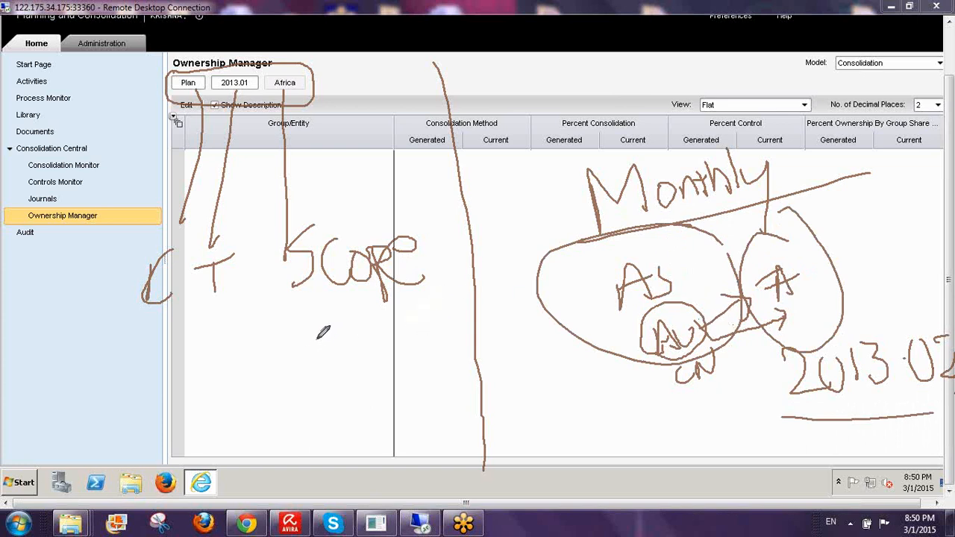
mouse_move(283, 347)
left_mouse_down()
mouse_move(283, 379)
mouse_move(347, 350)
mouse_move(345, 422)
left_mouse_up()
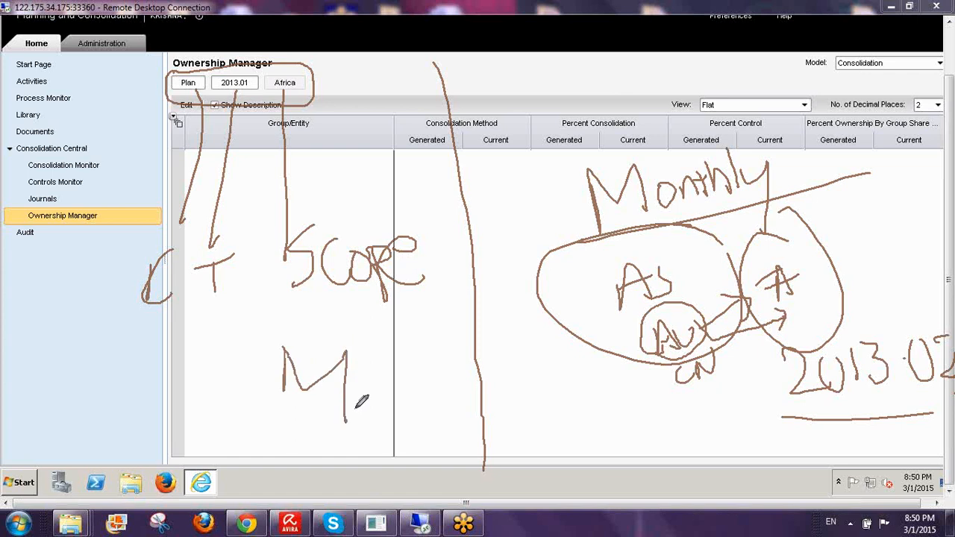
mouse_move(257, 399)
left_mouse_down()
mouse_move(385, 392)
mouse_move(246, 406)
mouse_move(319, 403)
left_mouse_up()
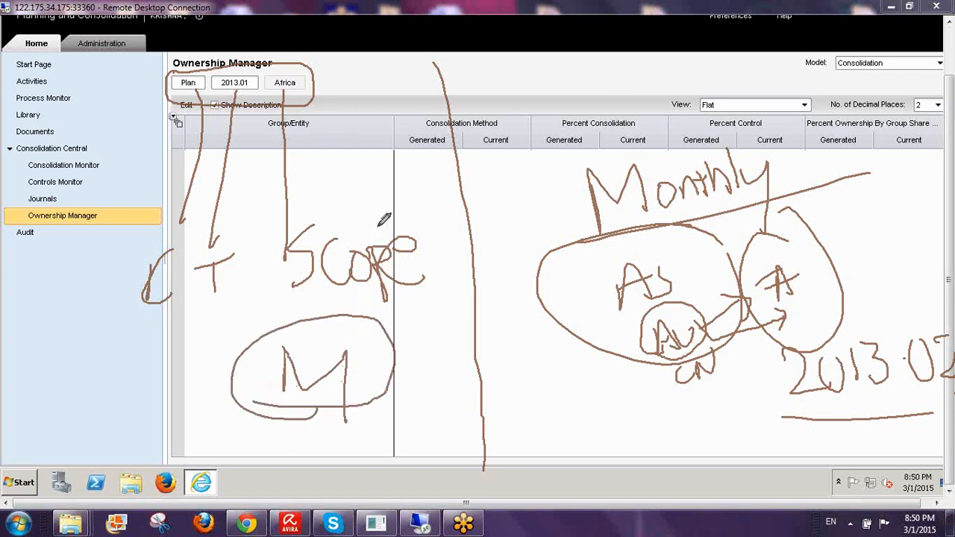
mouse_move(364, 349)
left_mouse_down()
mouse_move(432, 334)
mouse_move(415, 349)
left_mouse_up()
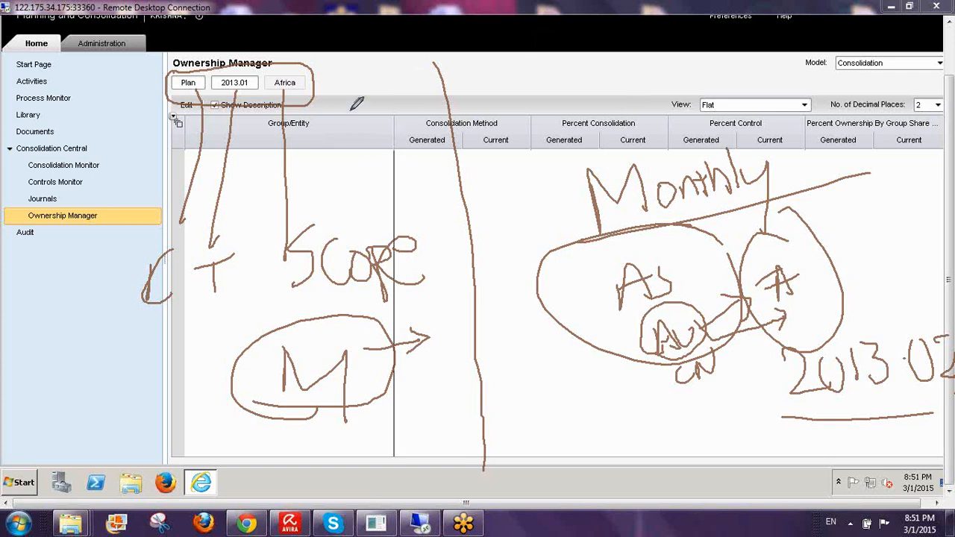
mouse_move(349, 106)
left_mouse_down()
mouse_move(346, 133)
mouse_move(382, 118)
mouse_move(407, 123)
mouse_move(408, 152)
left_mouse_up()
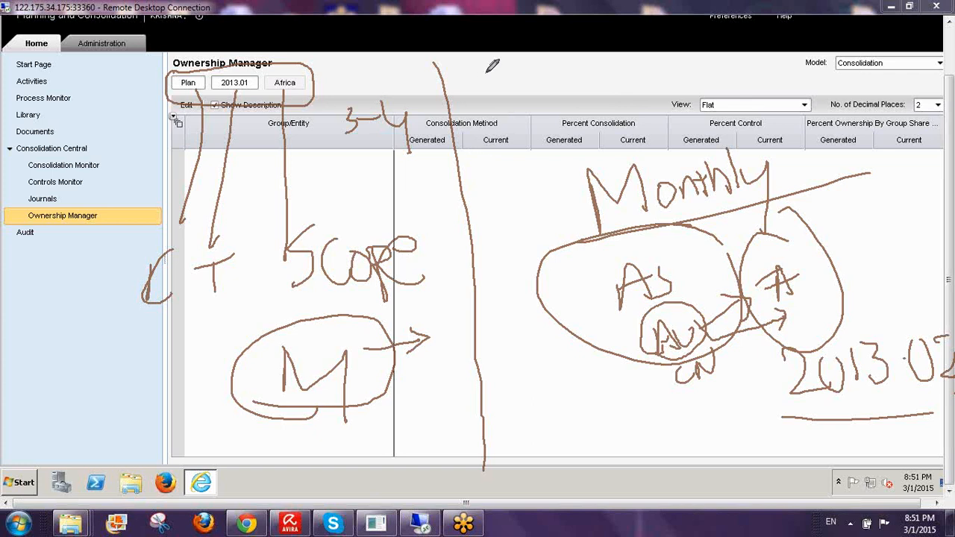
mouse_move(486, 73)
left_mouse_down()
mouse_move(507, 74)
mouse_move(490, 113)
left_mouse_up()
mouse_move(531, 77)
left_mouse_down()
mouse_move(518, 101)
mouse_move(531, 76)
mouse_move(582, 75)
mouse_move(657, 97)
mouse_move(674, 92)
left_mouse_up()
left_click_drag(671, 74, 677, 126)
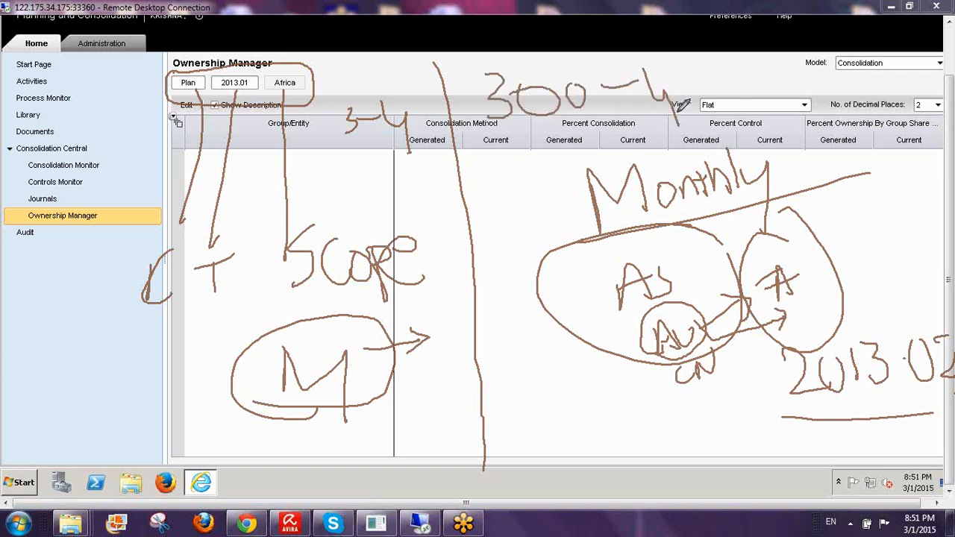
left_click_drag(694, 68, 716, 61)
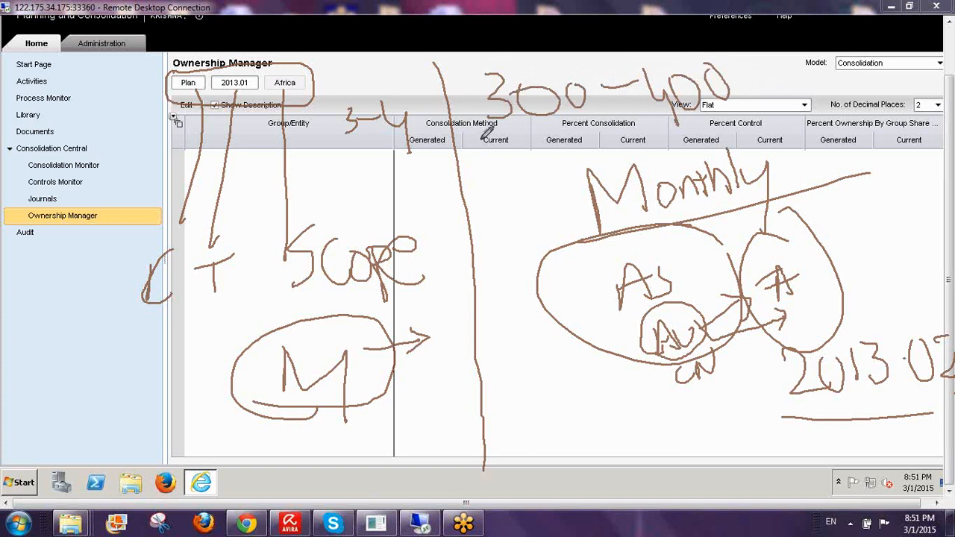
mouse_move(489, 133)
left_mouse_down()
mouse_move(835, 97)
mouse_move(504, 65)
mouse_move(458, 123)
mouse_move(478, 134)
left_mouse_up()
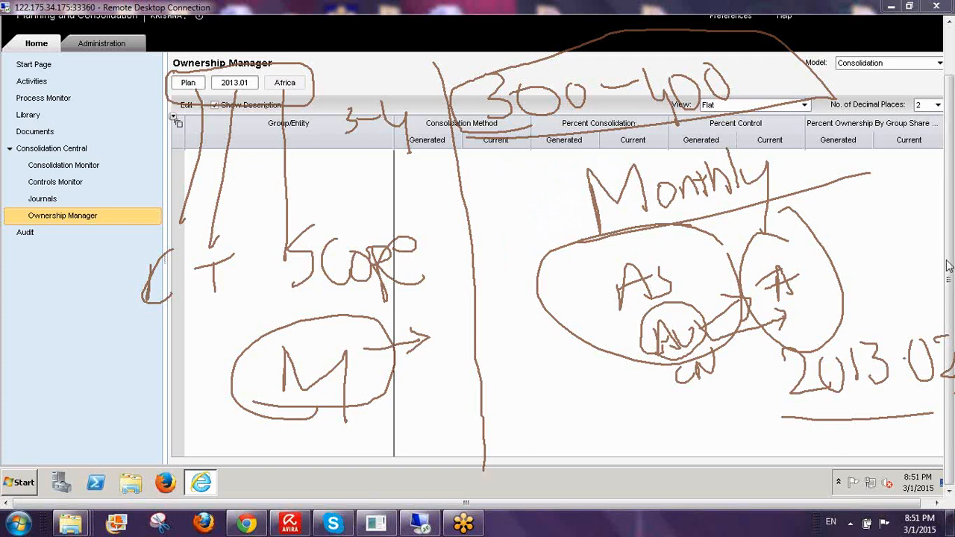
key("Escape")
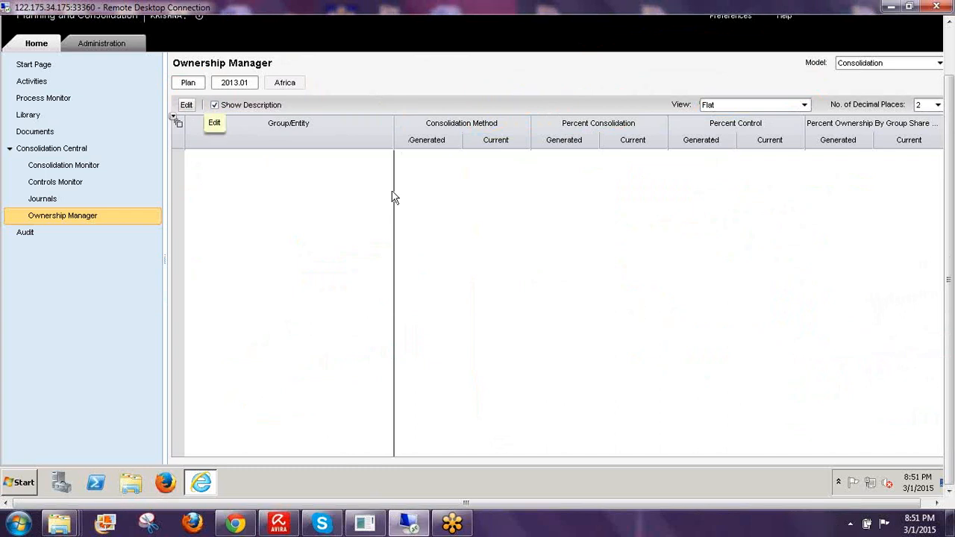
- Edit the Plan, 2013.01, S_Africa ownership, cancelling the Copy Ownership dialog without copying
left_click(186, 104)
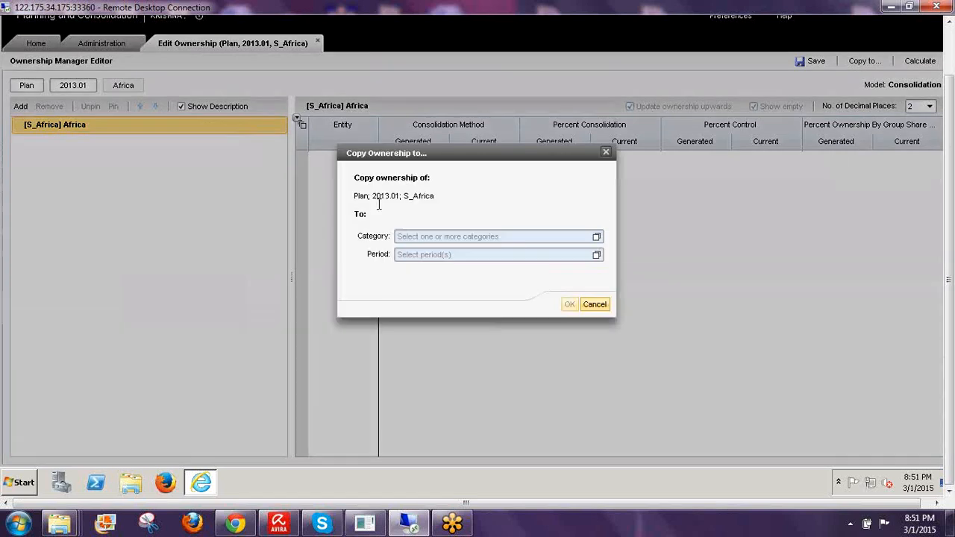
triple_click(438, 189)
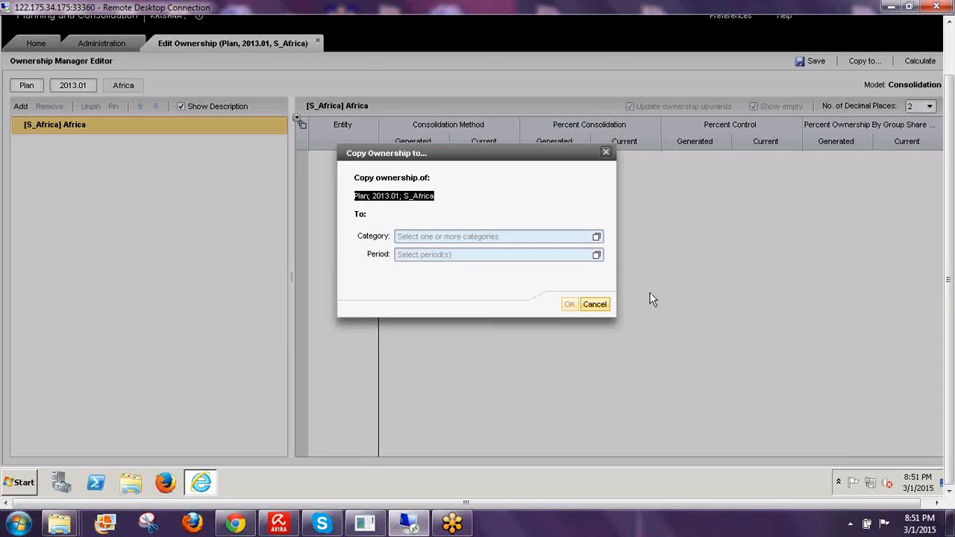
left_click(596, 306)
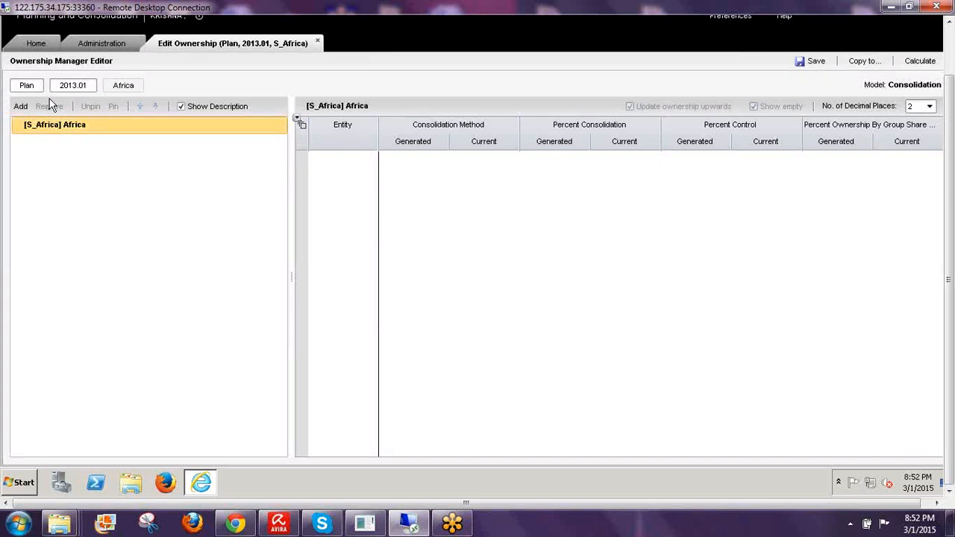
- Switch the group to Asia Pacific under World and the category to Actual
left_click(123, 87)
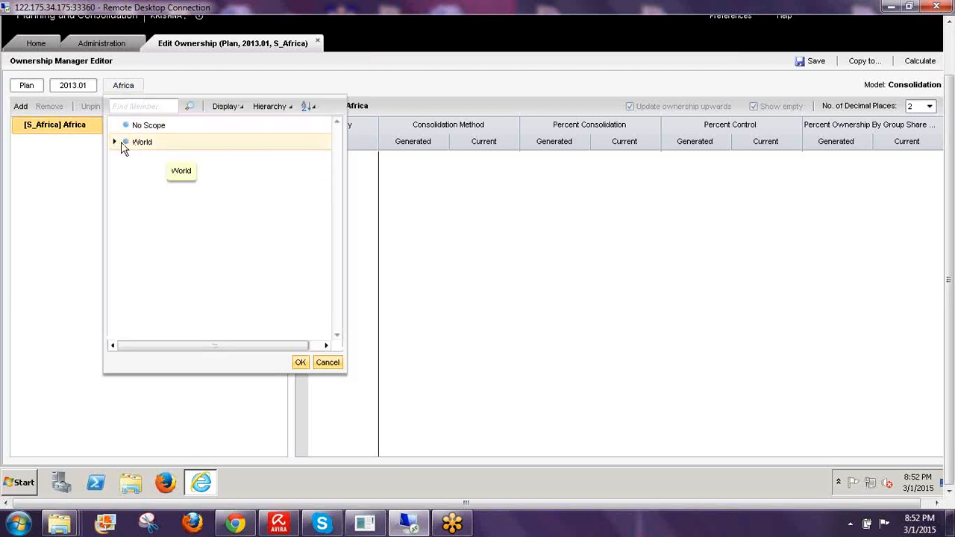
left_click(114, 142)
left_click(171, 181)
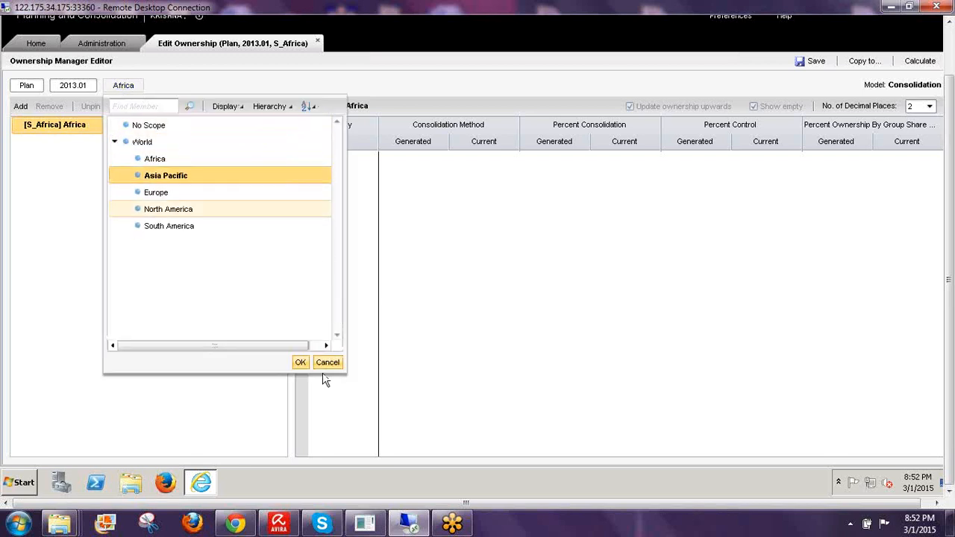
left_click(300, 361)
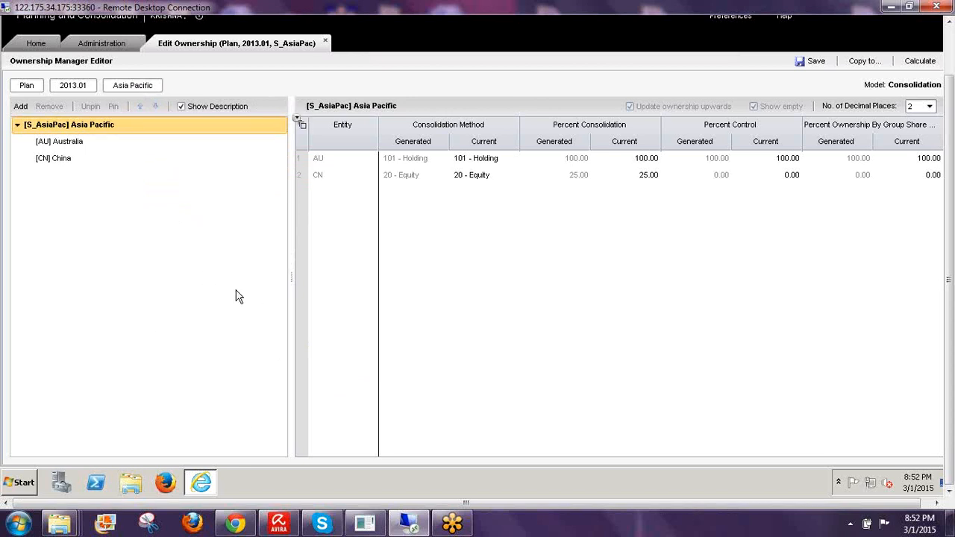
left_click(26, 85)
left_click(57, 127)
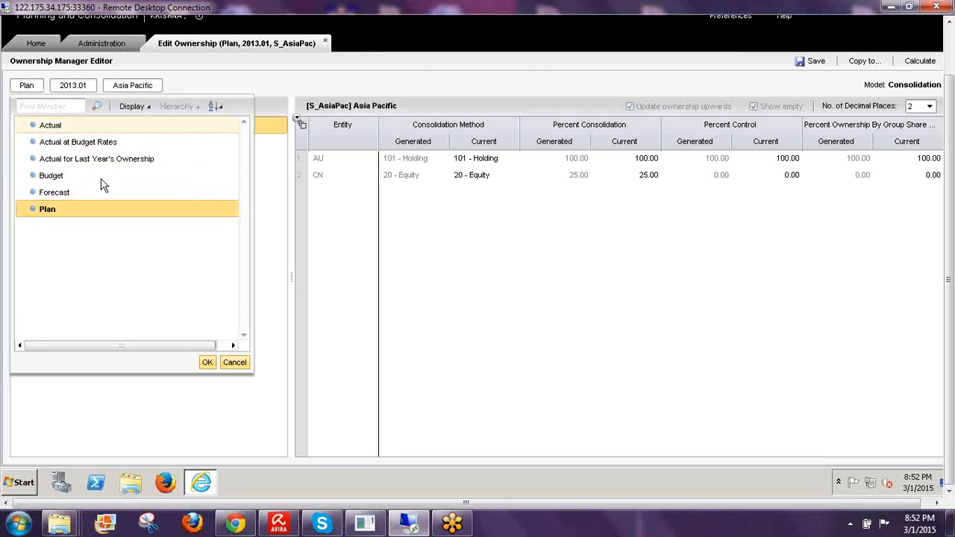
left_click(207, 363)
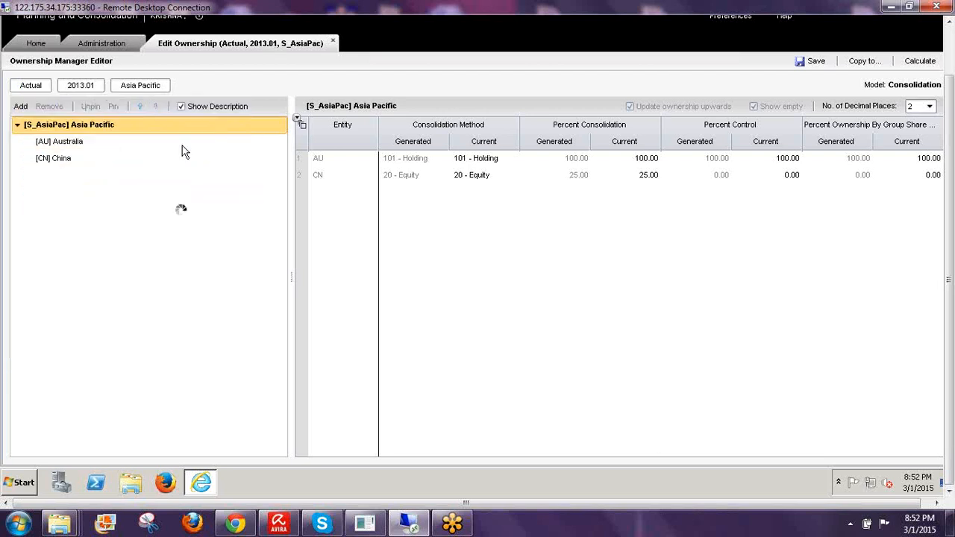
- Set the period to Mar 2013 under Q1 2013 and reload the ownership
left_click(82, 85)
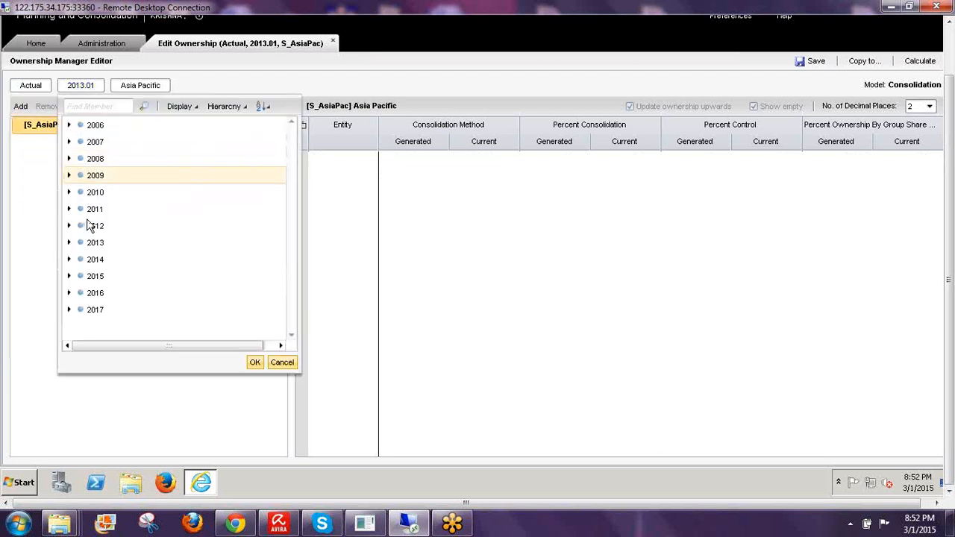
left_click(69, 242)
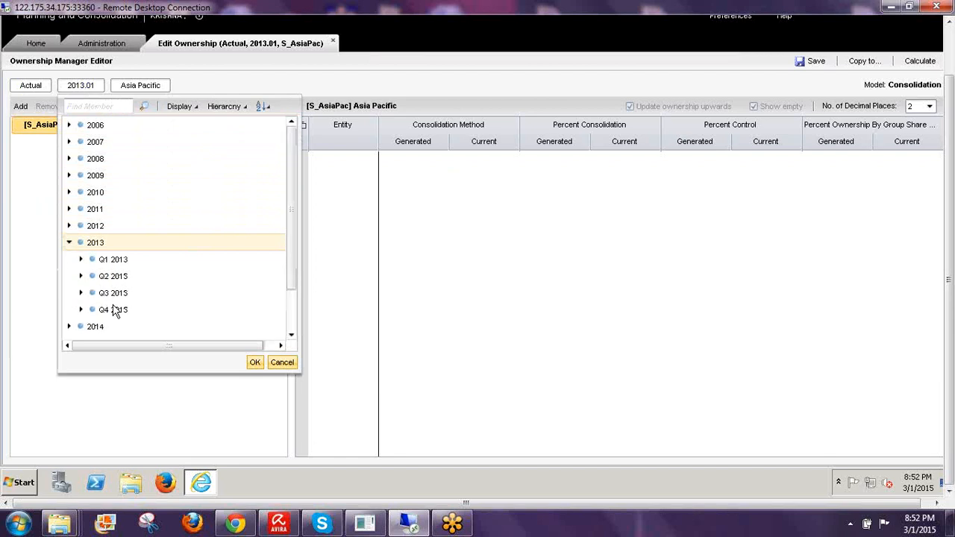
left_click(81, 258)
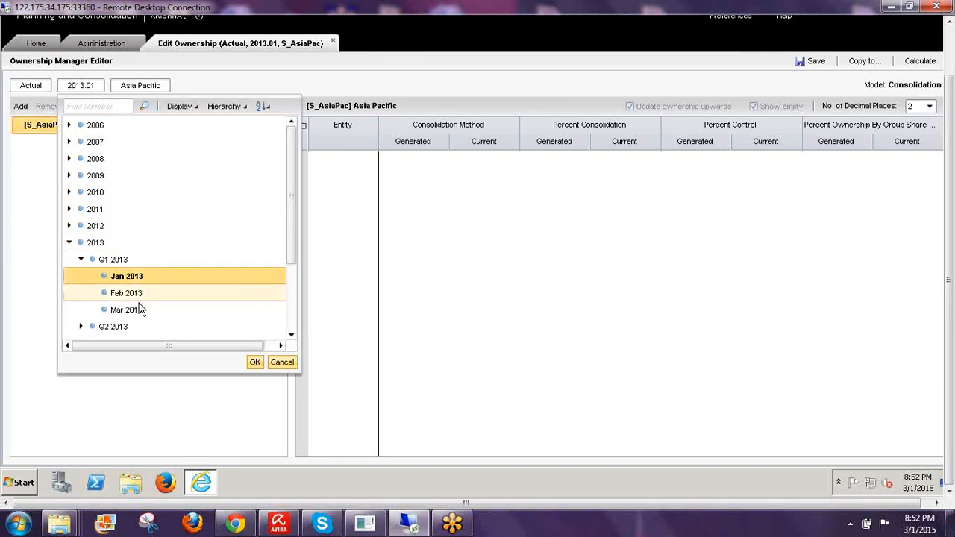
left_click(131, 309)
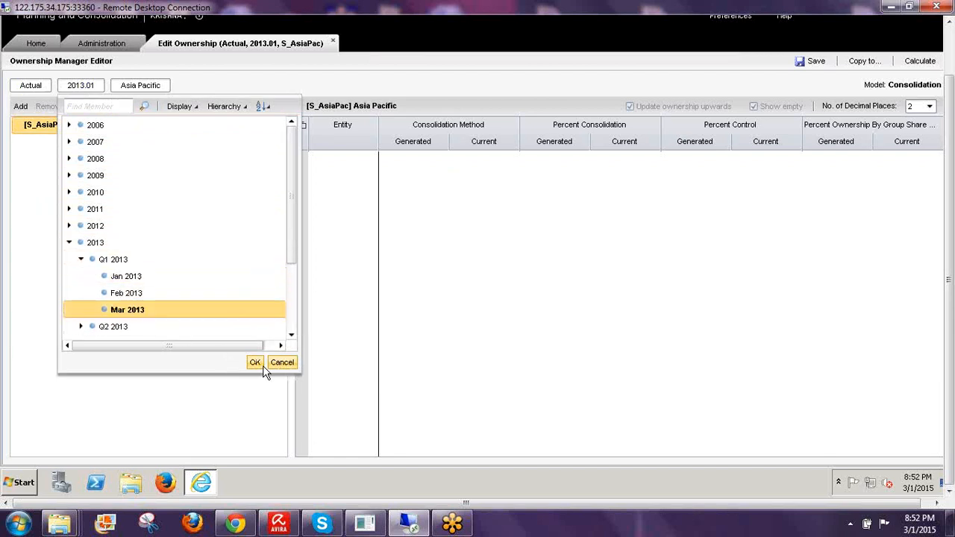
left_click(254, 363)
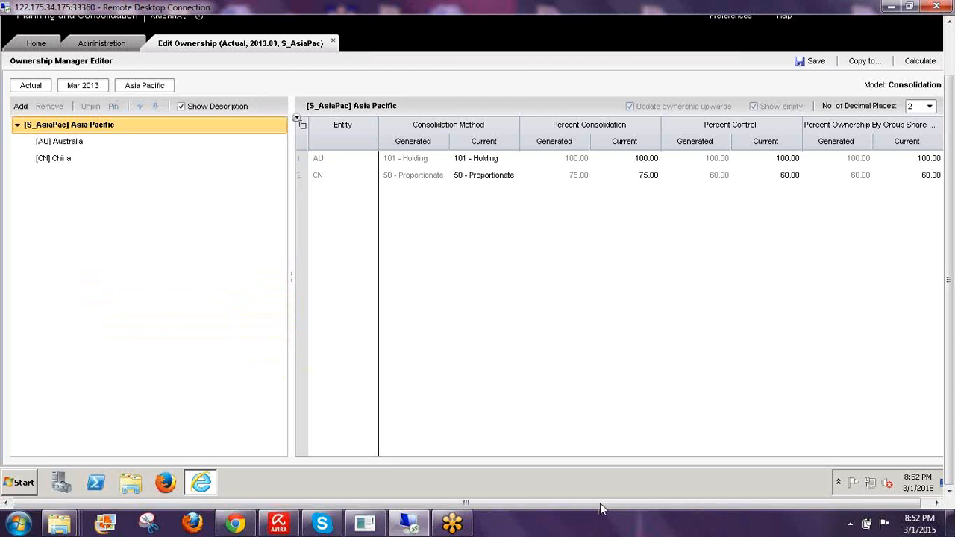
- Reopen the period selector and expand Q2 2013 to show its months
left_click_drag(596, 504, 607, 504)
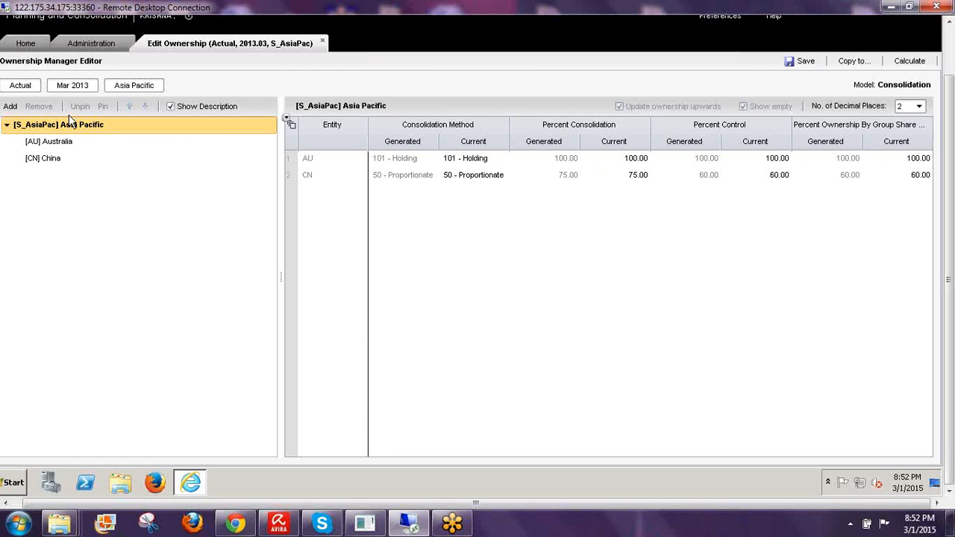
left_click(78, 84)
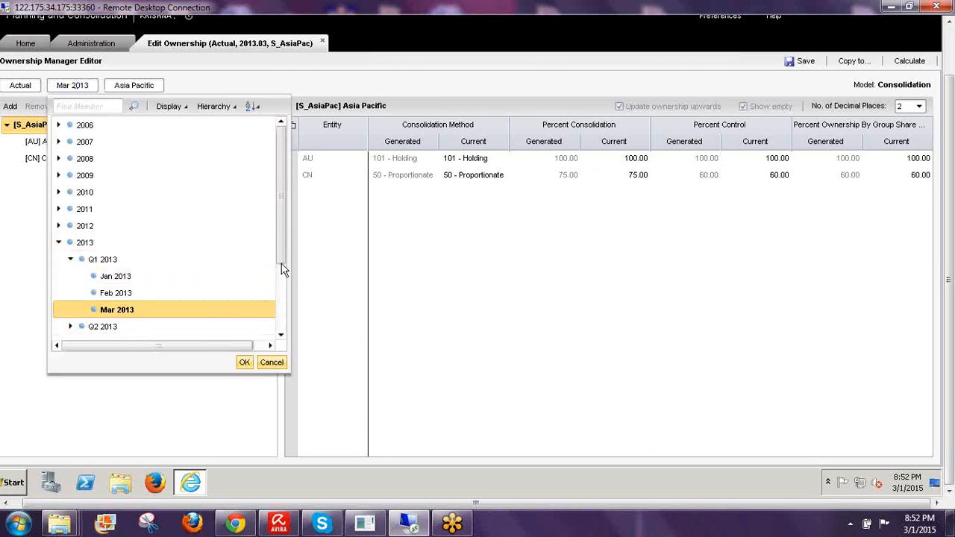
scroll(251, 301, "down", 2)
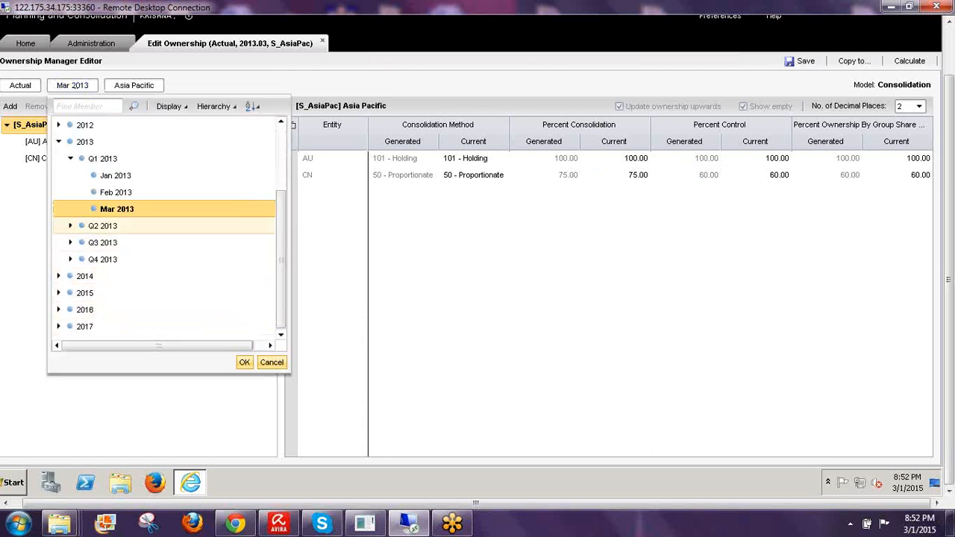
left_click(70, 226)
- Load the Asia Pacific ownership for May 2013, then move to the Administration workspace
left_click(116, 260)
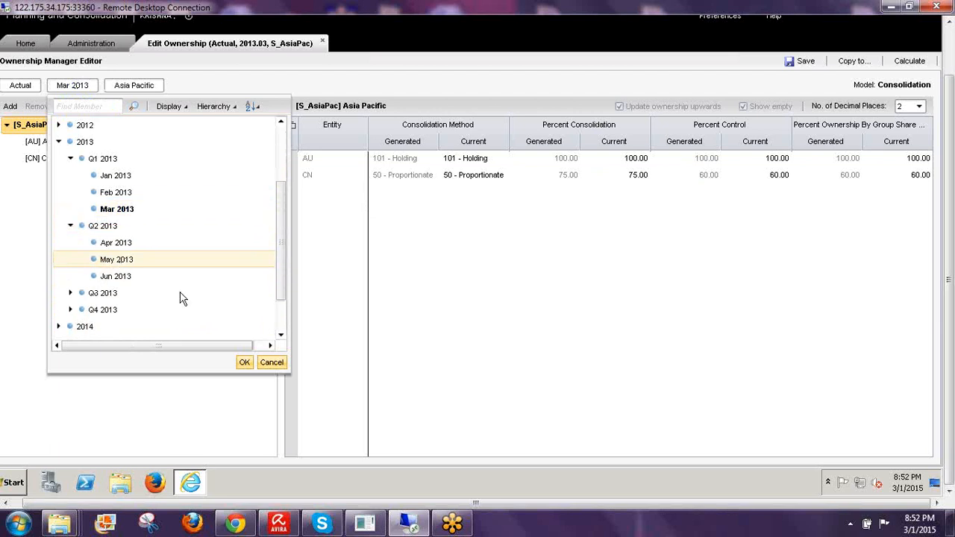
left_click(243, 362)
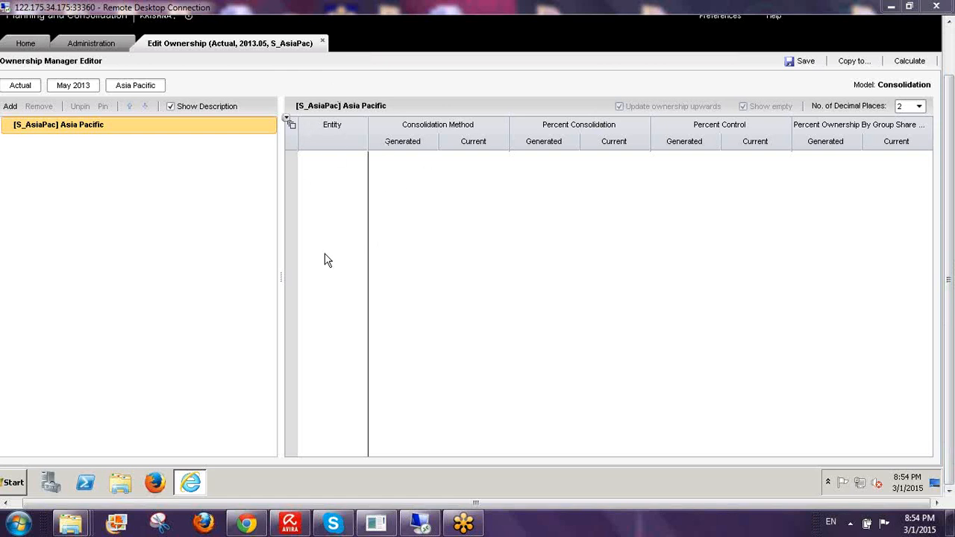
left_click(76, 38)
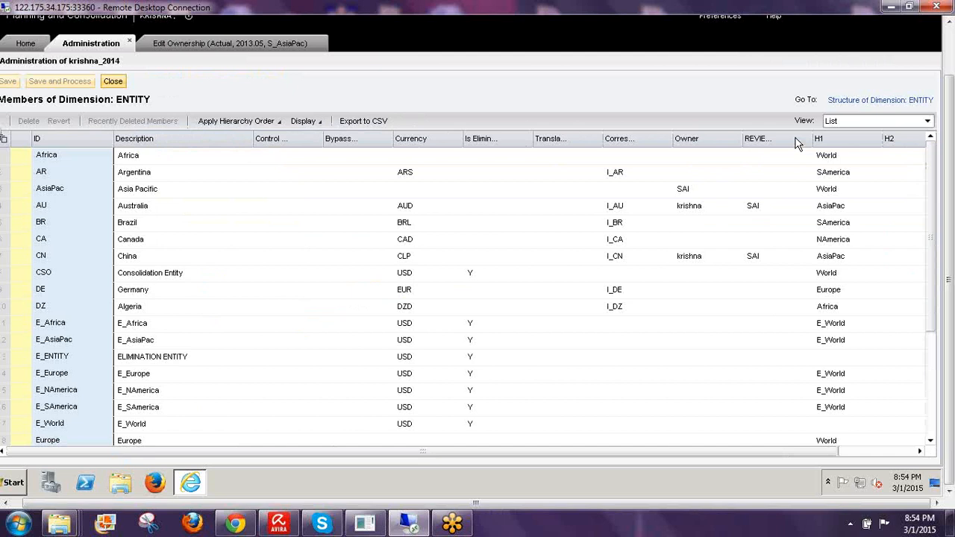
- Display ENTITY members as the H1 hierarchy, expanding World and AsiaPac to reveal Australia and China
left_click(835, 124)
left_click(843, 151)
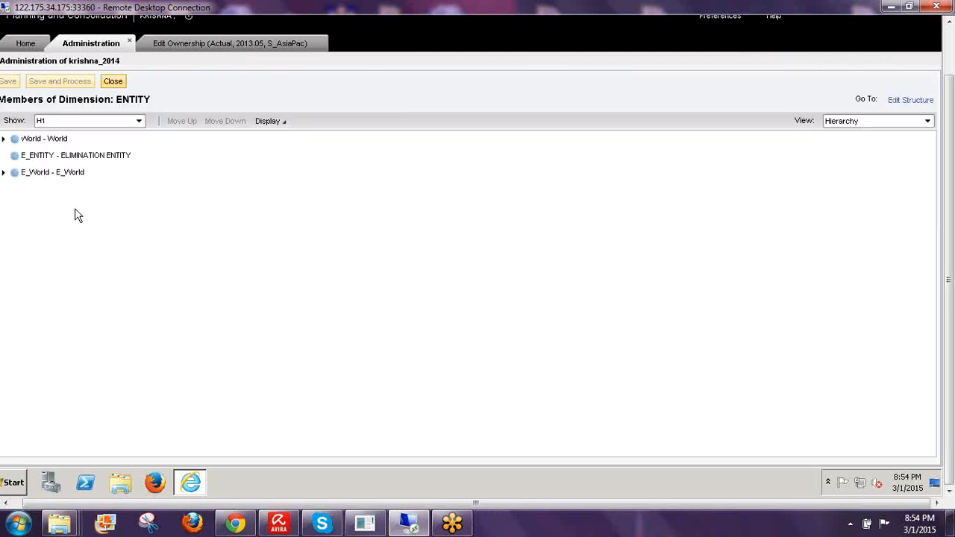
left_click(3, 140)
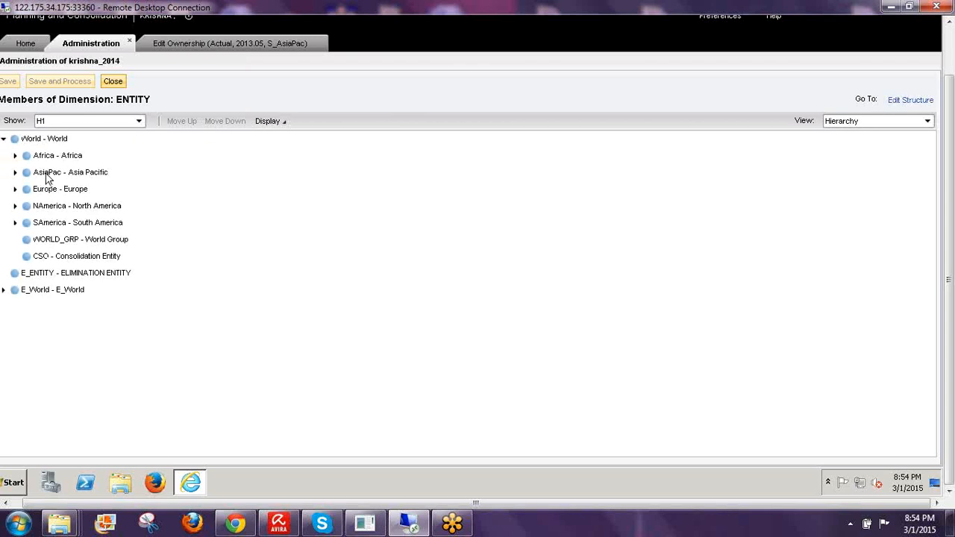
left_click(15, 172)
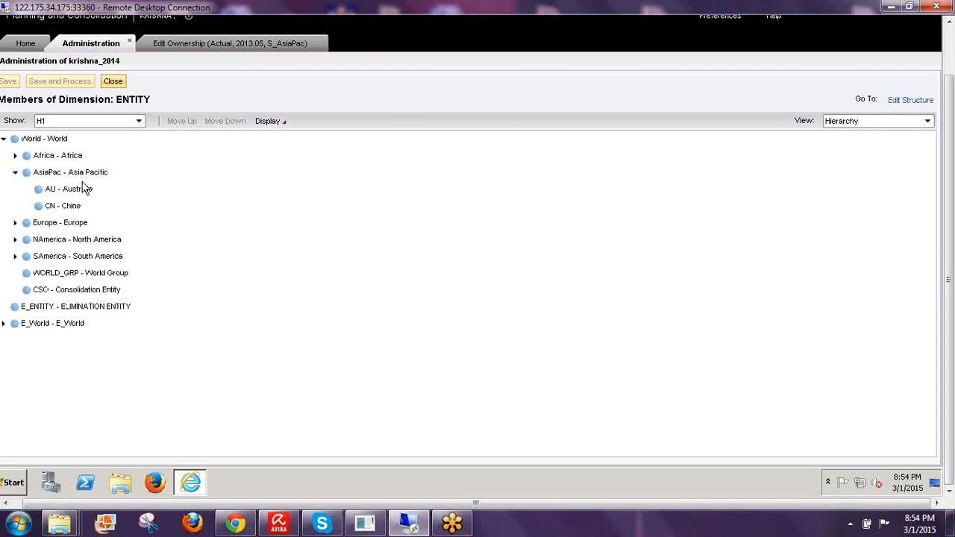
left_click(866, 288)
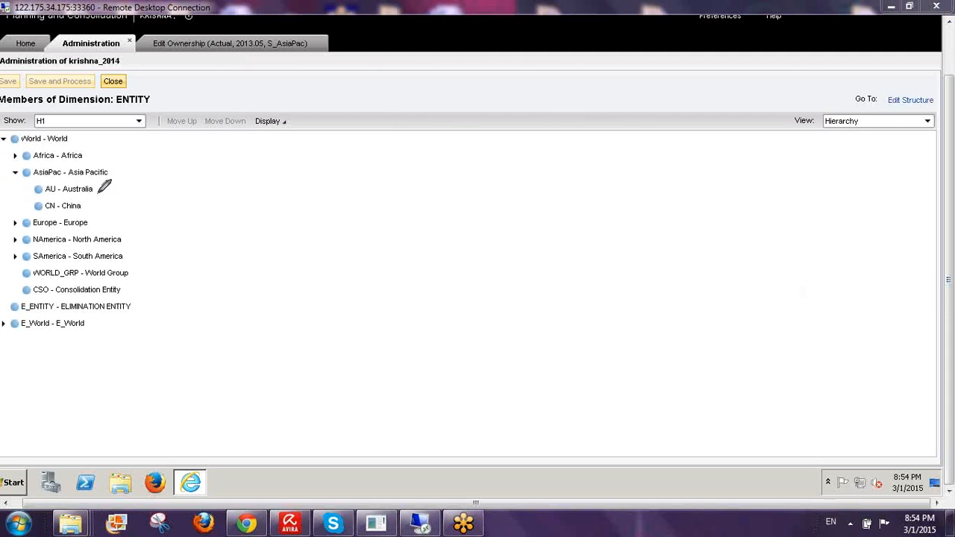
mouse_move(97, 192)
left_mouse_down()
mouse_move(118, 188)
mouse_move(109, 209)
mouse_move(117, 220)
left_mouse_up()
mouse_move(12, 179)
left_mouse_down()
mouse_move(25, 178)
mouse_move(36, 157)
left_mouse_up()
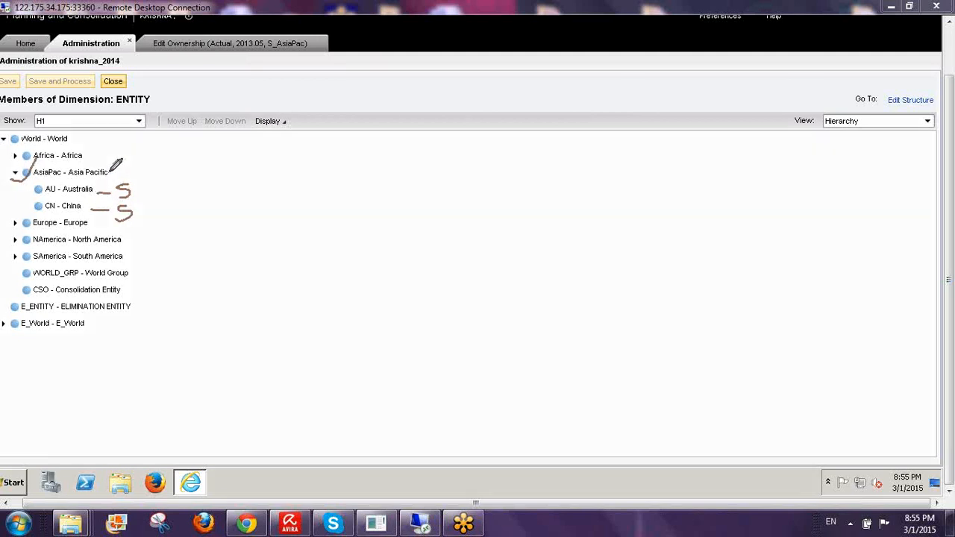
mouse_move(108, 173)
left_mouse_down()
mouse_move(150, 160)
mouse_move(167, 177)
left_mouse_up()
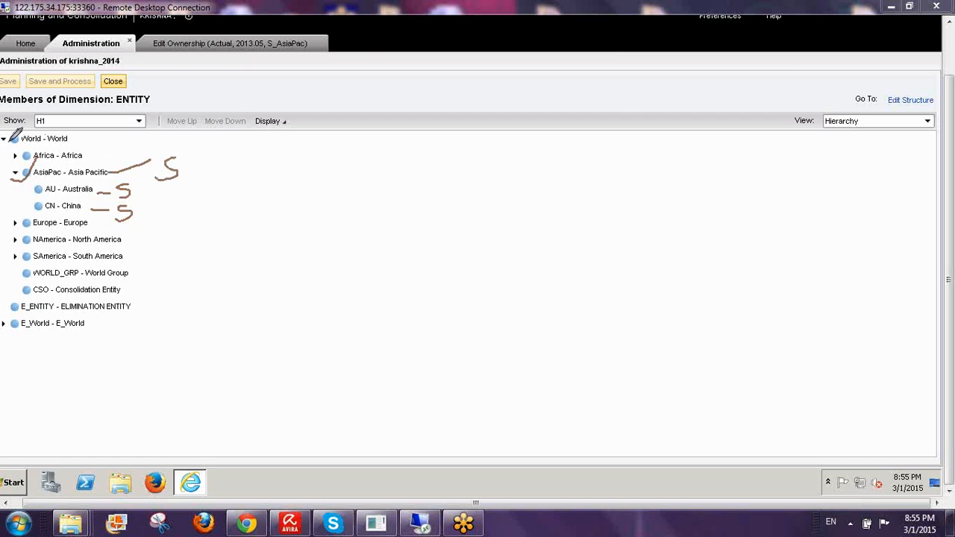
left_click_drag(10, 147, 35, 115)
left_click_drag(30, 212, 30, 187)
mouse_move(94, 190)
left_mouse_down()
mouse_move(93, 210)
mouse_move(250, 196)
mouse_move(240, 202)
left_mouse_up()
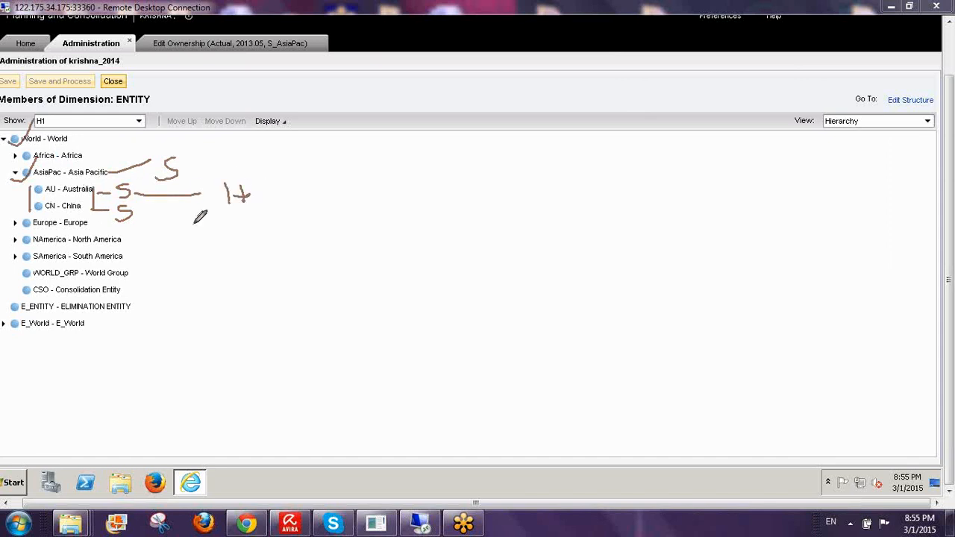
mouse_move(141, 218)
left_mouse_down()
mouse_move(211, 217)
mouse_move(226, 240)
left_mouse_up()
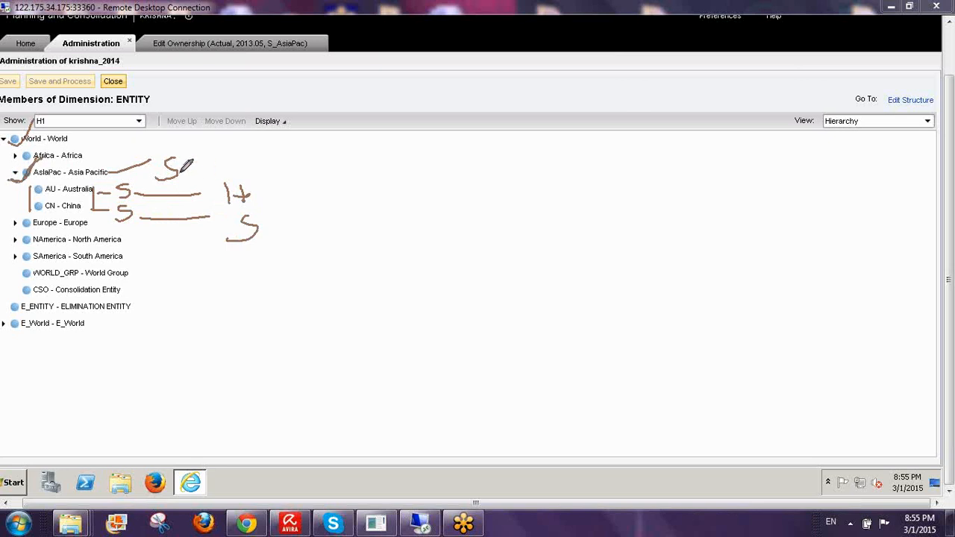
mouse_move(179, 176)
left_mouse_down()
mouse_move(415, 170)
mouse_move(440, 183)
mouse_move(452, 169)
mouse_move(446, 209)
mouse_move(421, 223)
mouse_move(440, 246)
mouse_move(432, 265)
left_mouse_up()
left_click_drag(73, 138, 540, 138)
mouse_move(591, 132)
left_mouse_down()
mouse_move(594, 165)
mouse_move(601, 151)
left_mouse_up()
left_click_drag(468, 187, 504, 185)
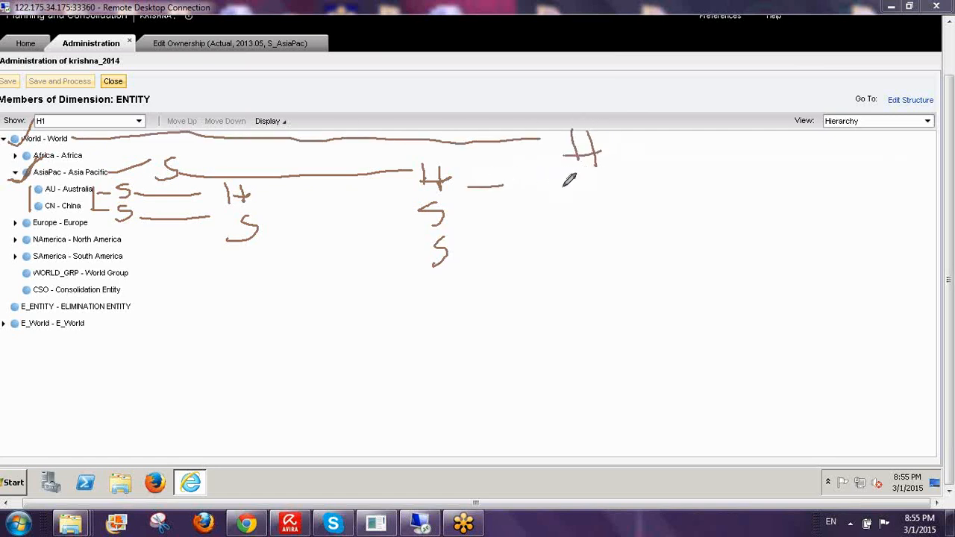
left_click_drag(581, 179, 563, 202)
mouse_move(489, 223)
left_mouse_down()
mouse_move(531, 222)
mouse_move(559, 248)
left_mouse_up()
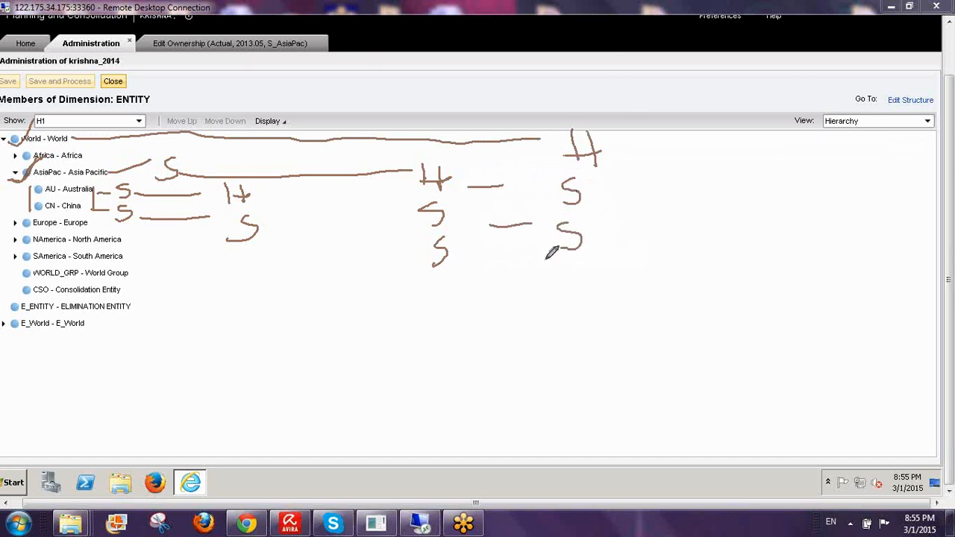
mouse_move(505, 267)
left_mouse_down()
mouse_move(570, 261)
mouse_move(575, 287)
left_mouse_up()
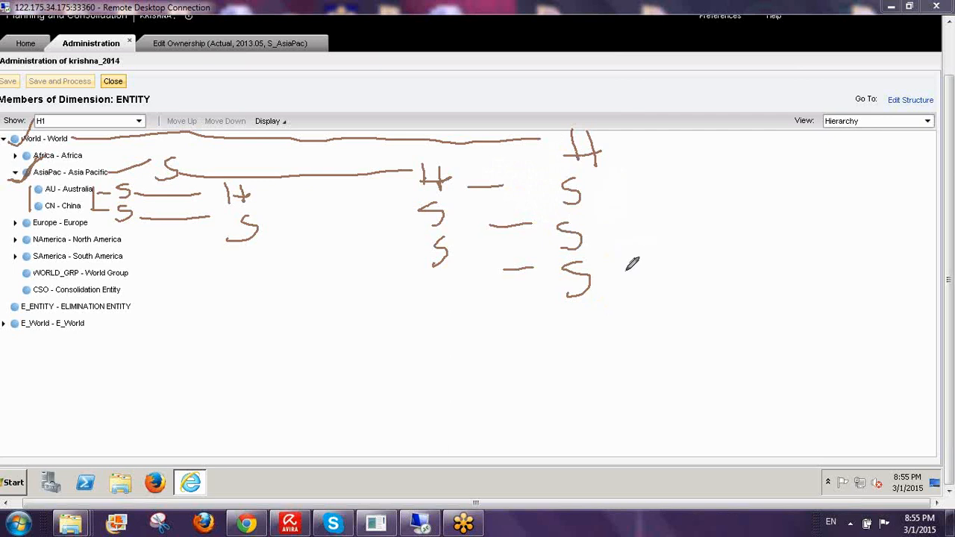
mouse_move(548, 158)
left_mouse_down()
mouse_move(586, 96)
mouse_move(558, 153)
left_mouse_up()
mouse_move(561, 199)
left_mouse_down()
mouse_move(548, 163)
mouse_move(558, 196)
left_mouse_up()
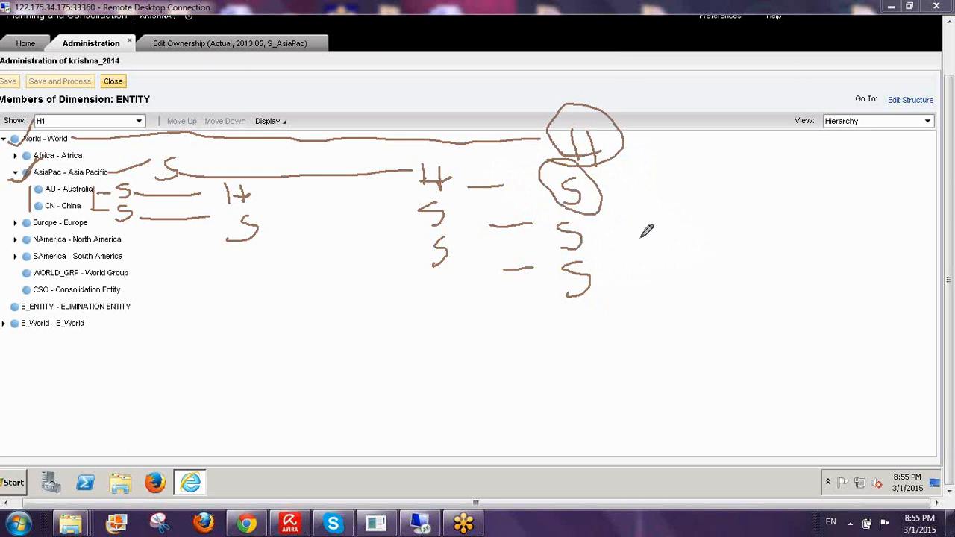
mouse_move(590, 192)
left_mouse_down()
mouse_move(633, 191)
mouse_move(624, 199)
left_mouse_up()
mouse_move(683, 173)
left_mouse_down()
mouse_move(651, 216)
mouse_move(742, 211)
left_mouse_up()
mouse_move(588, 108)
left_mouse_down()
mouse_move(597, 118)
mouse_move(617, 81)
left_mouse_up()
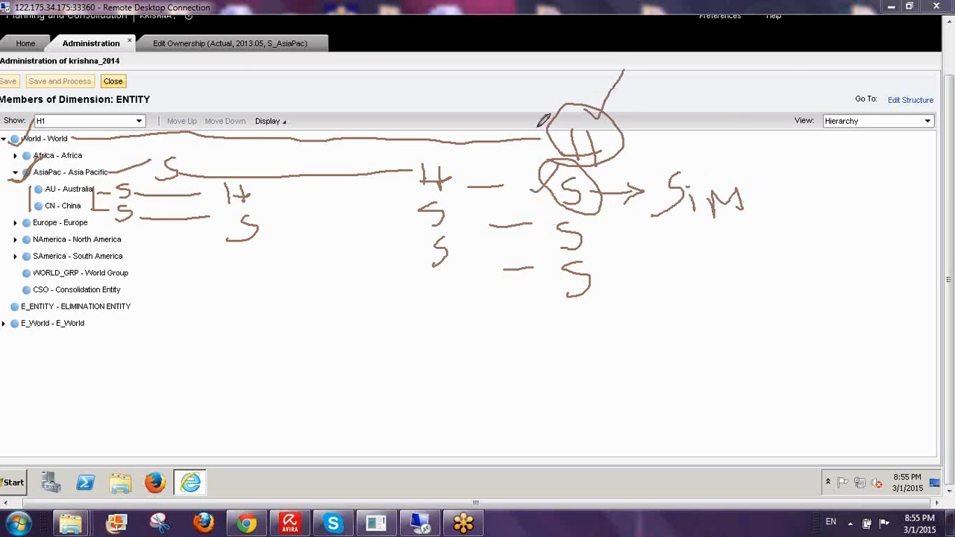
left_click_drag(523, 125, 575, 93)
left_click_drag(561, 158, 740, 159)
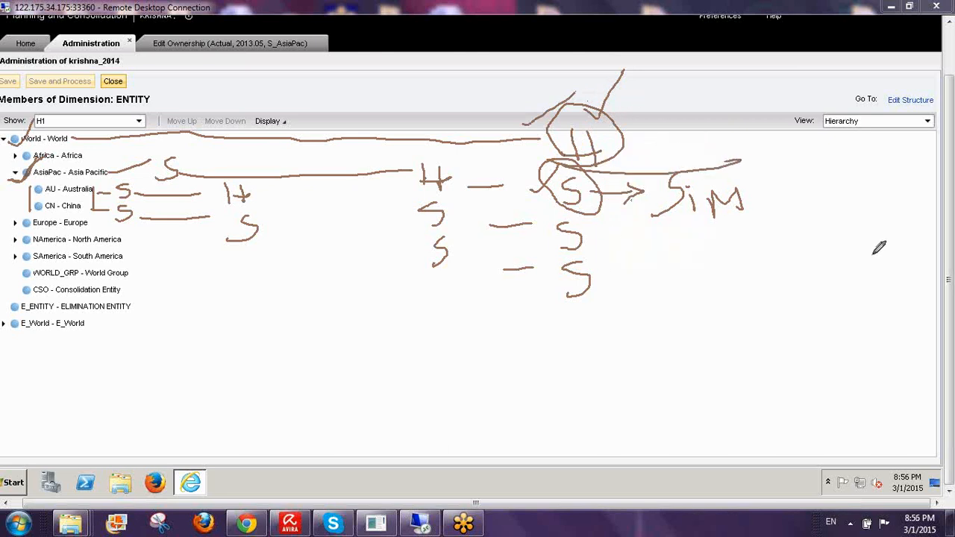
left_click(872, 351)
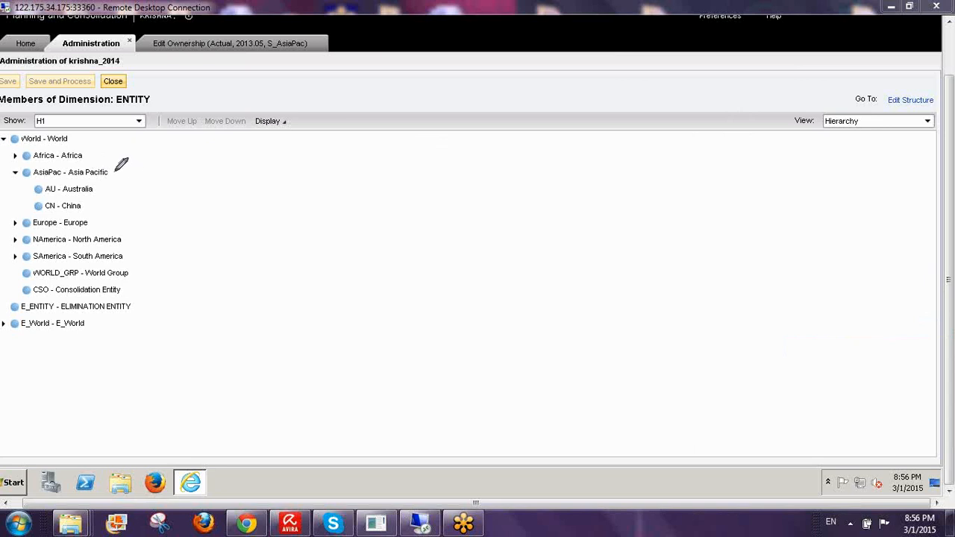
left_click_drag(116, 177, 141, 154)
- In Edit Ownership, select [S_AsiaPac] Asia Pacific in the tree and choose Add
left_click_drag(98, 216, 98, 187)
left_click(196, 49)
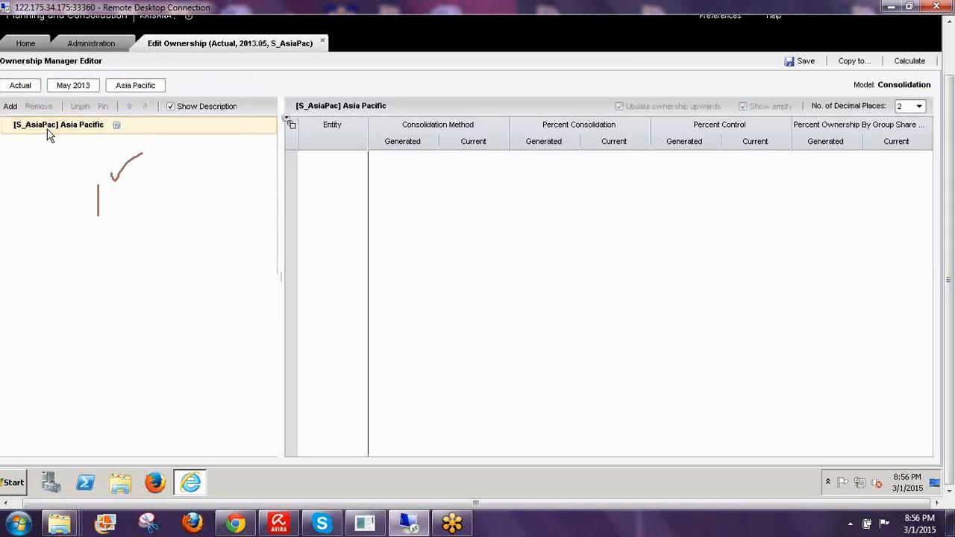
left_click(132, 87)
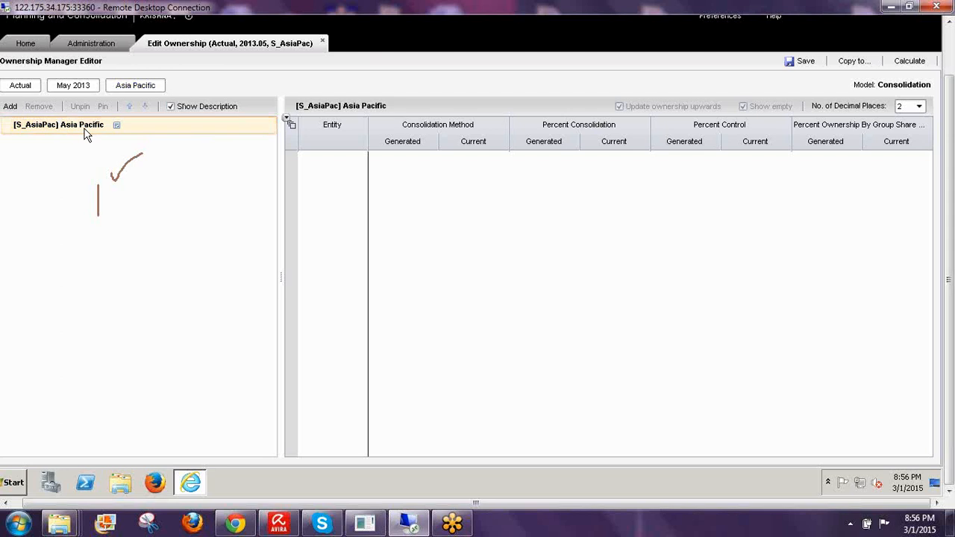
left_click(9, 106)
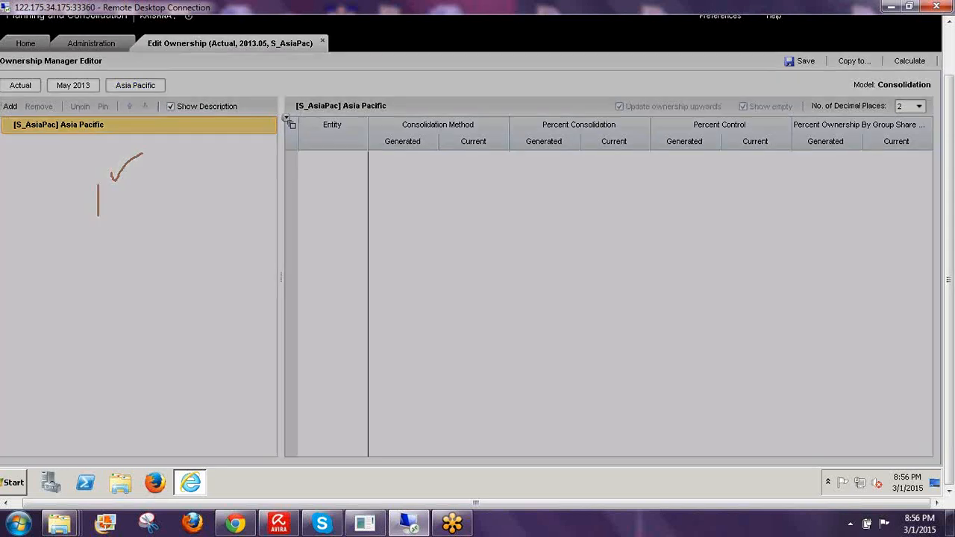
- In the Member Selector, tick Australia and China under World > Asia Pacific and confirm
left_click(354, 79)
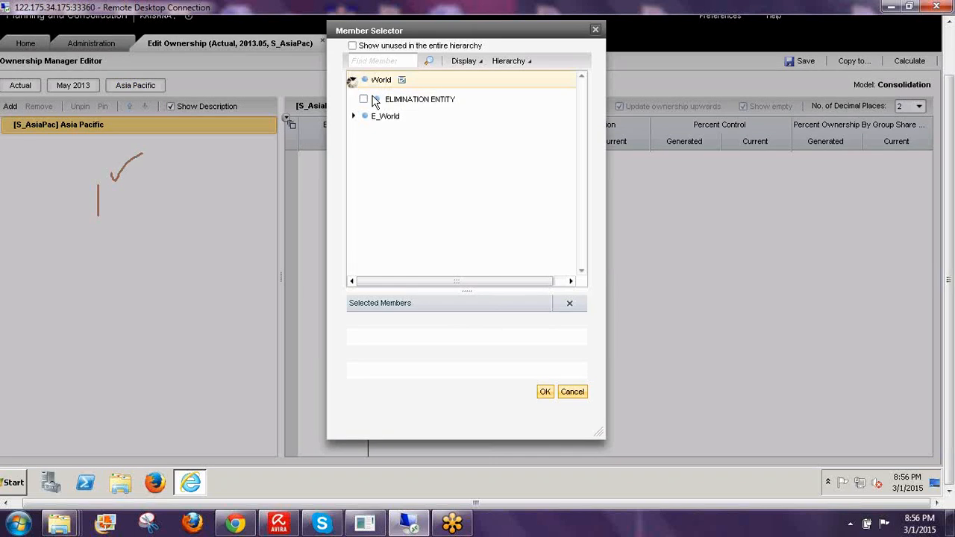
left_click(365, 113)
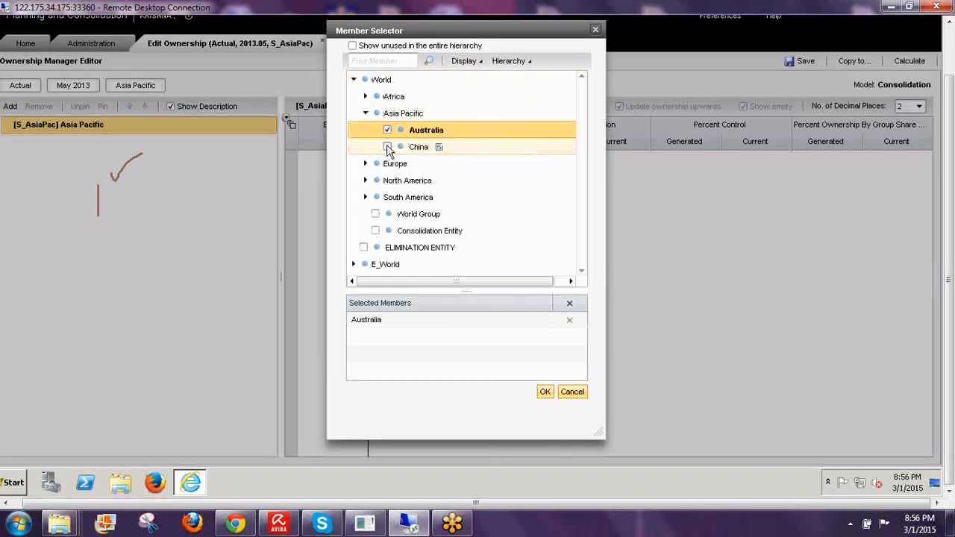
left_click(387, 146)
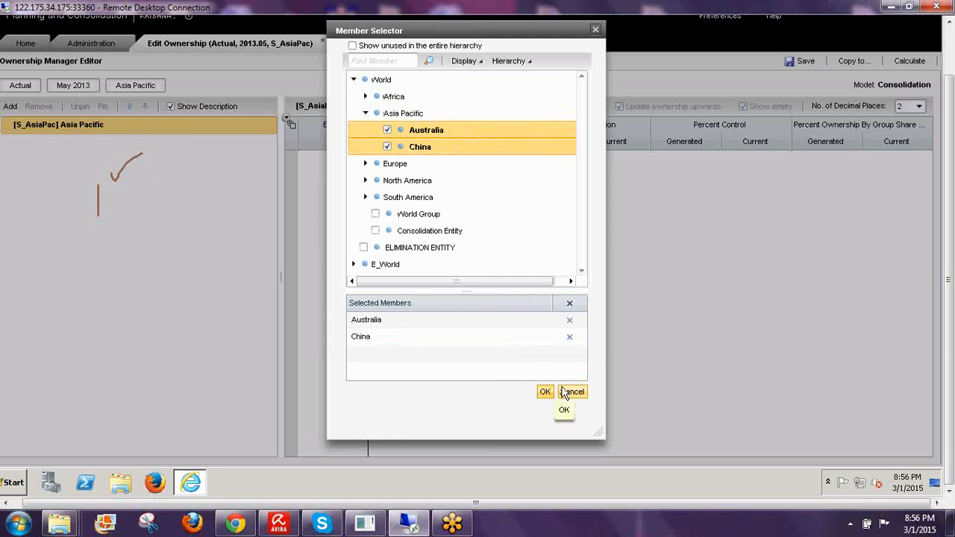
left_click(538, 390)
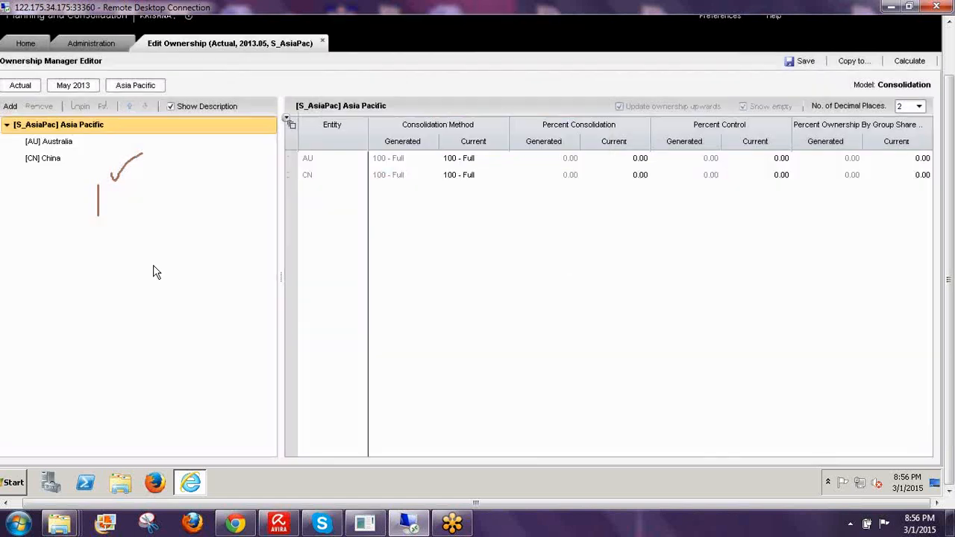
- Review the new Australia and China ownership rows, then return to the Asia Pacific entity list
left_click(71, 142)
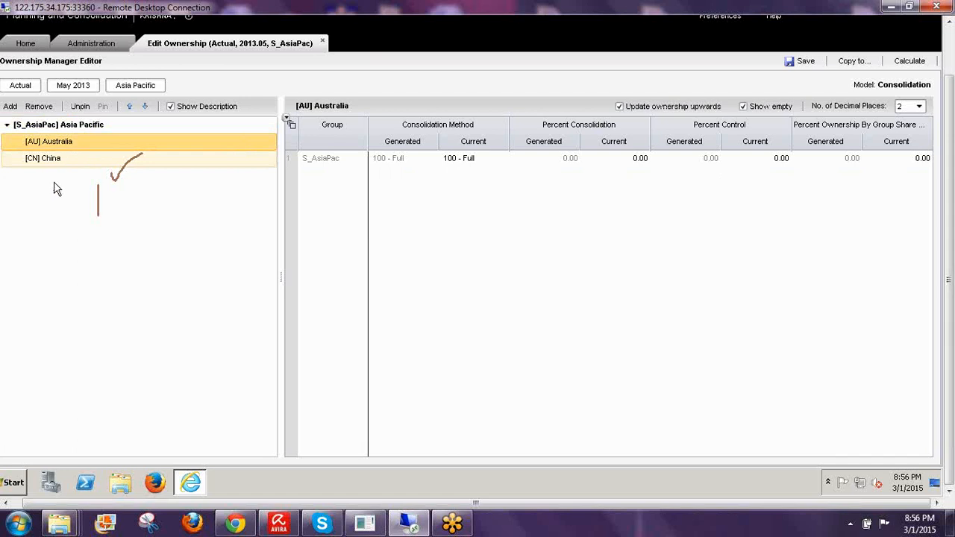
left_click(56, 160)
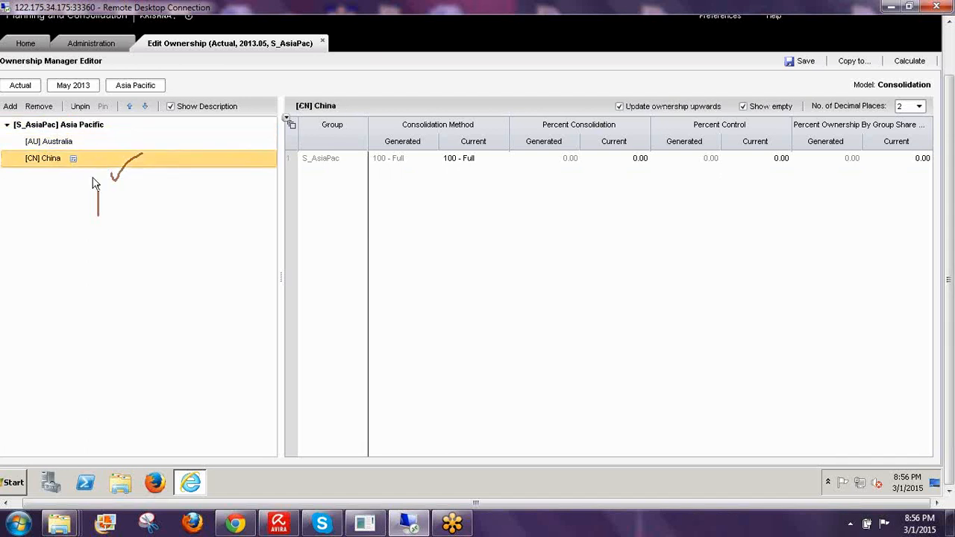
left_click(71, 125)
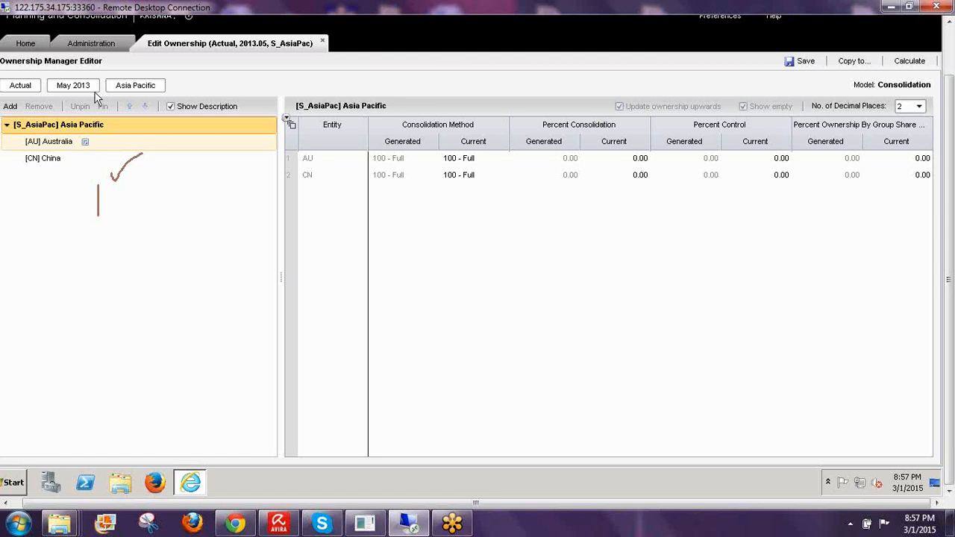
- Change AU's Current Consolidation Method under S_AsiaPac to 101 - Holding and save the May 2013 ownership
left_click(97, 142)
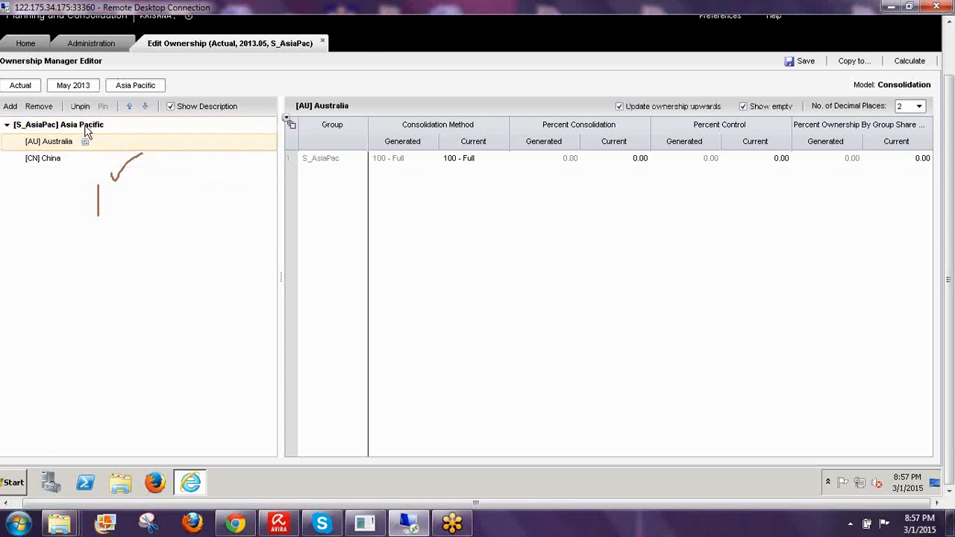
left_click(58, 124)
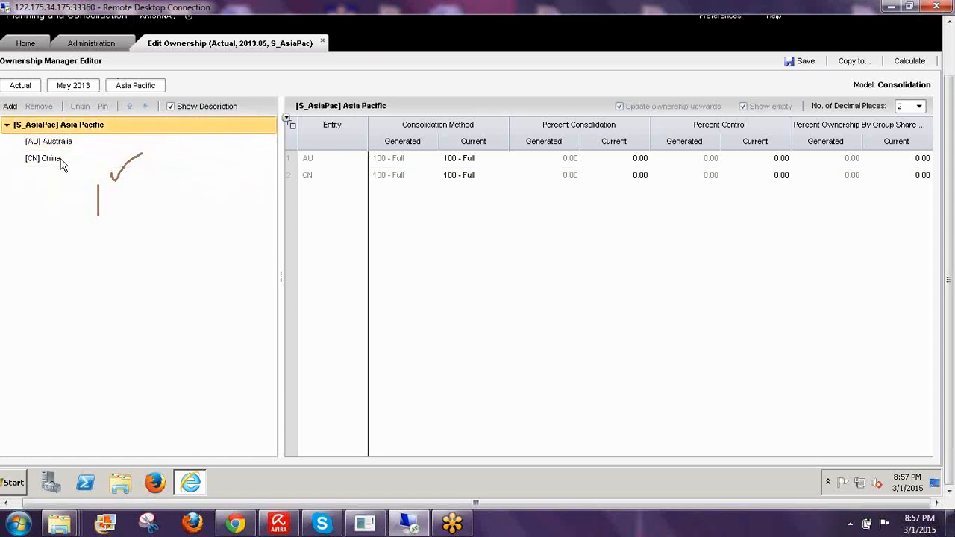
left_click(459, 164)
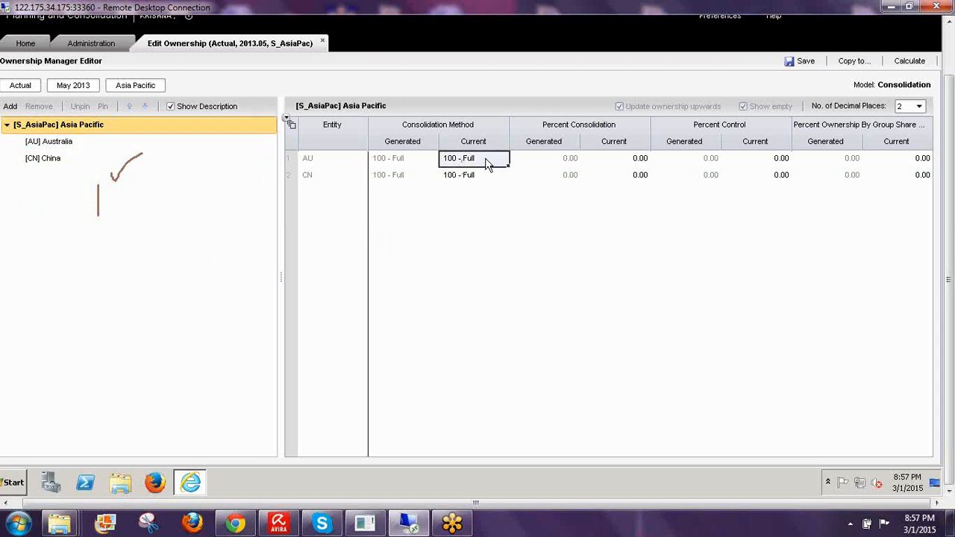
left_click(483, 165)
left_click(481, 167)
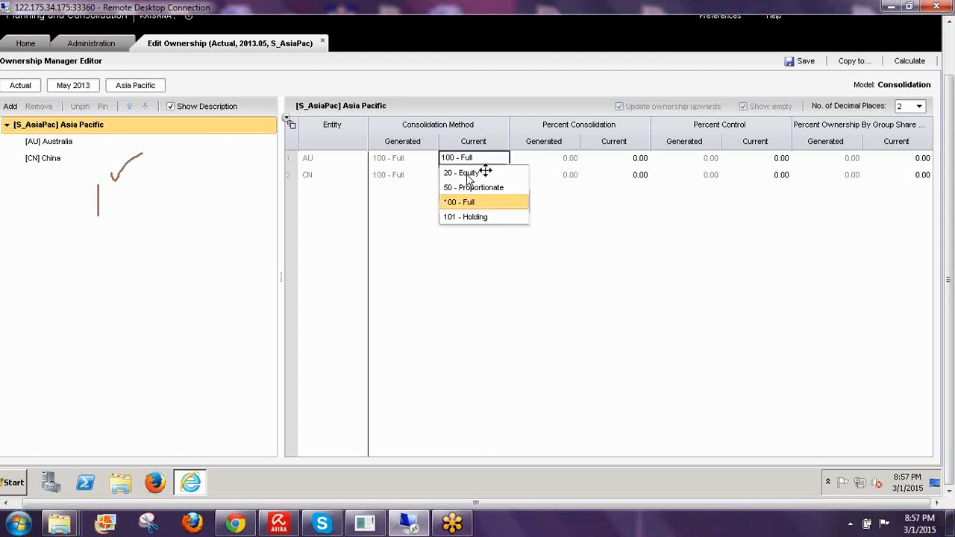
left_click(471, 217)
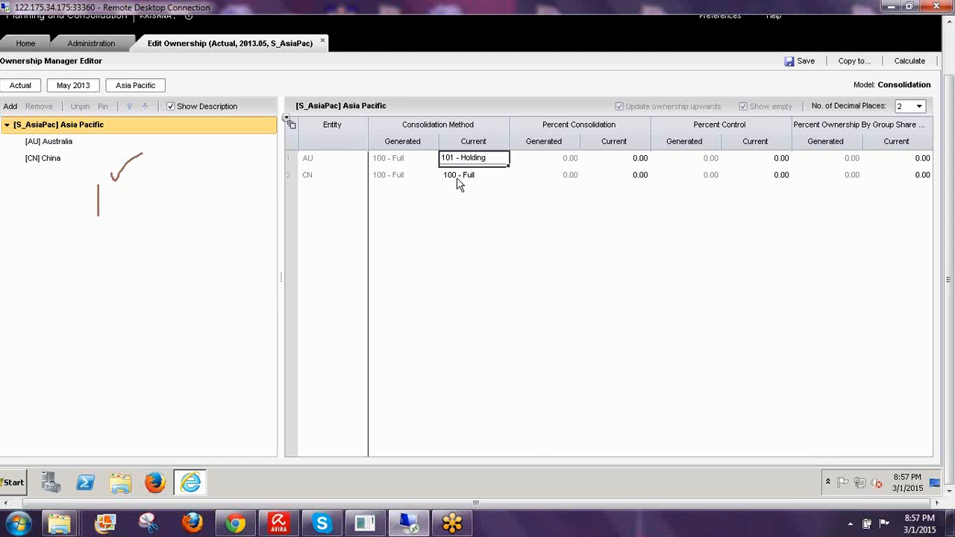
left_click(803, 65)
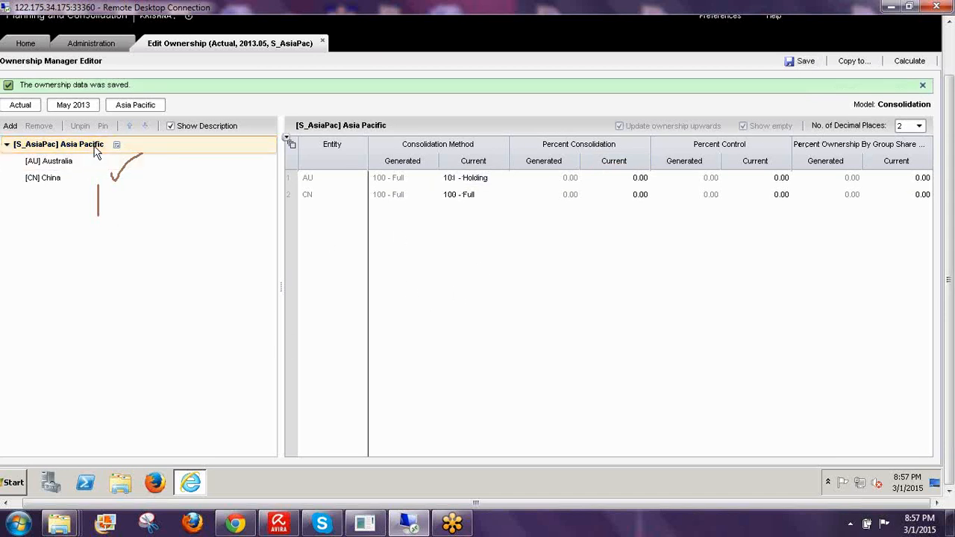
left_click(128, 109)
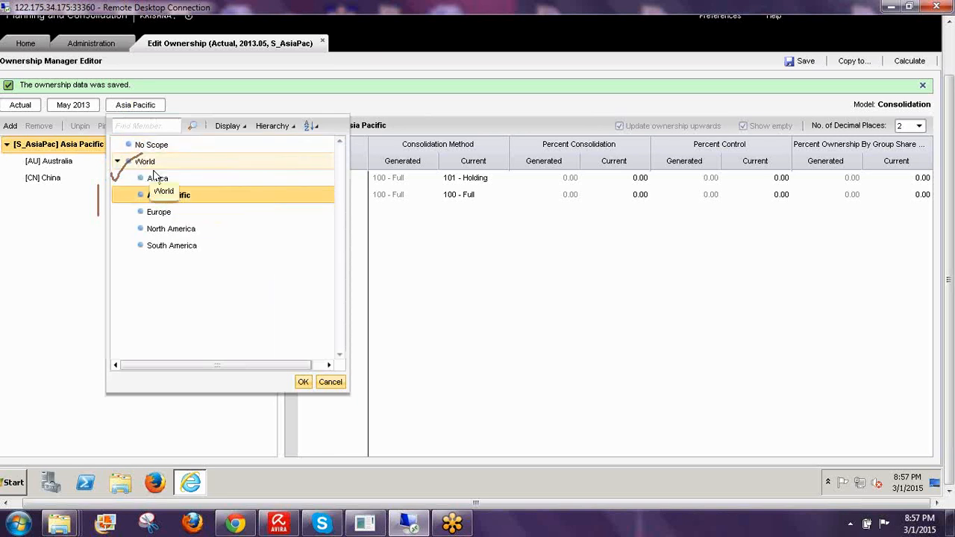
- Switch the scope to World and add Australia, China and World Group, each at 100 - Full
left_click(144, 164)
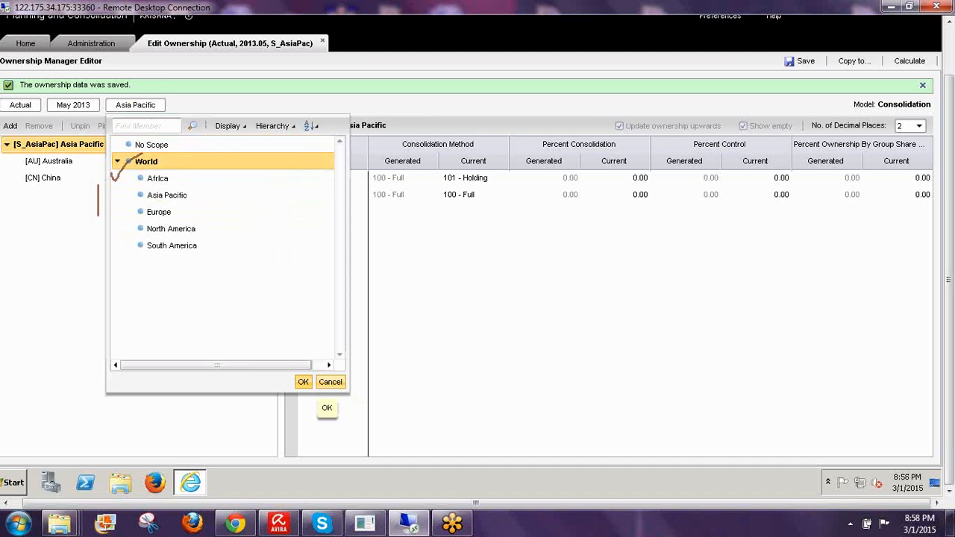
left_click(303, 381)
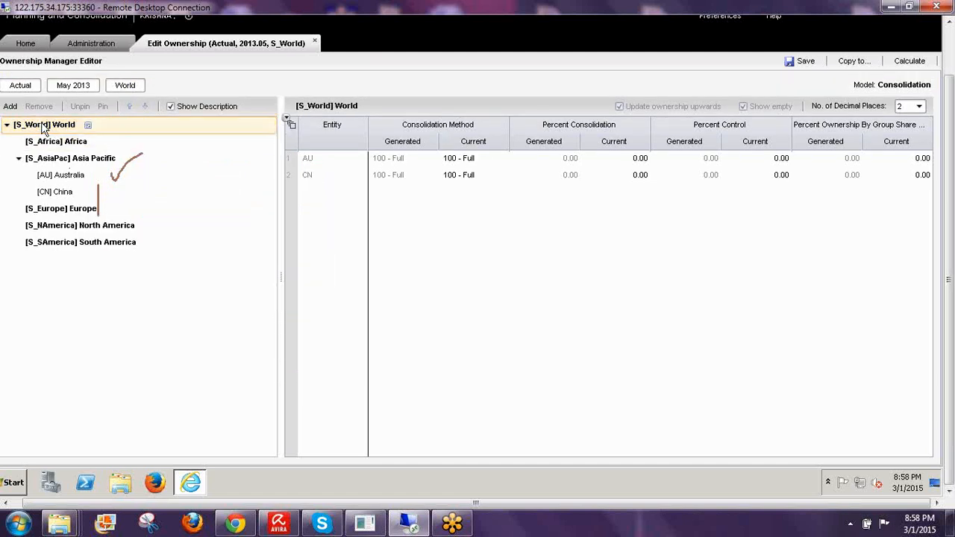
left_click(10, 106)
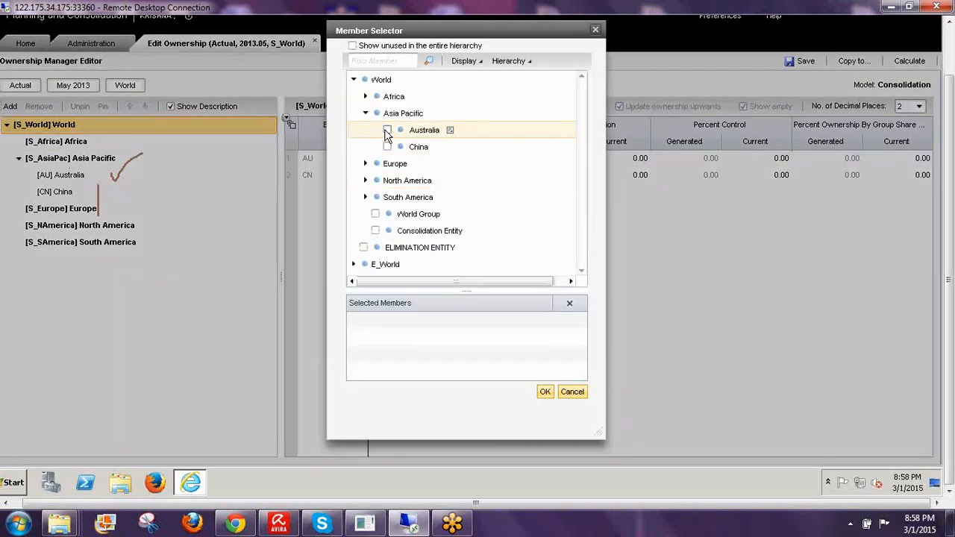
left_click(387, 130)
left_click(387, 147)
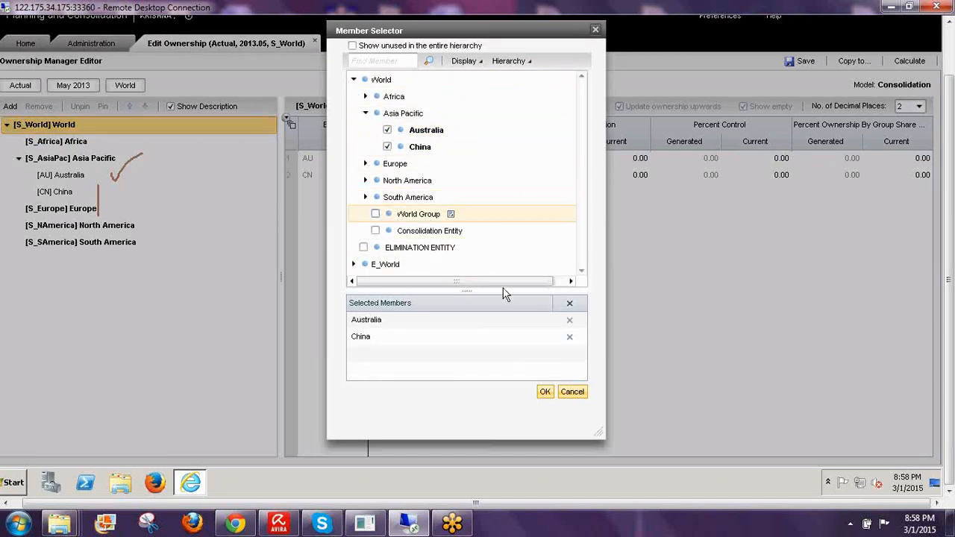
left_click(375, 214)
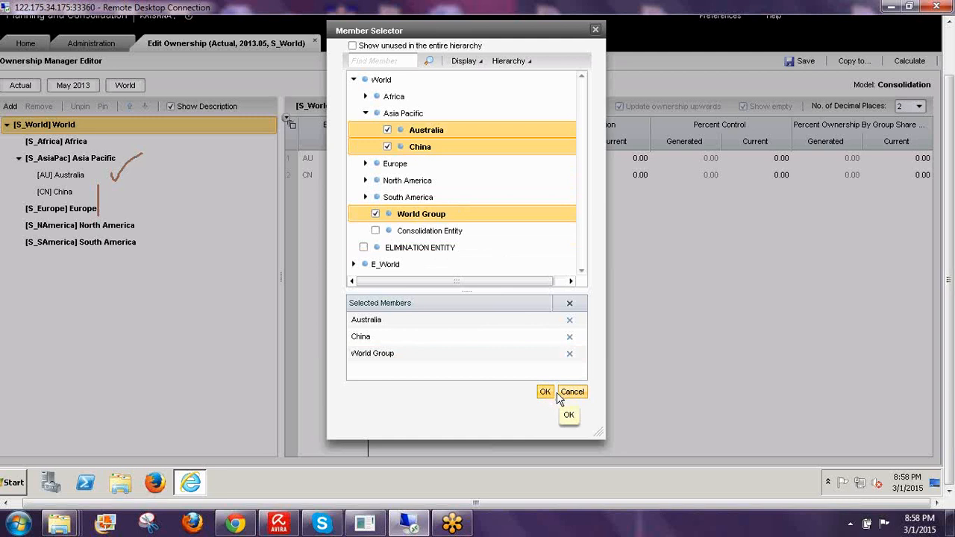
left_click(555, 394)
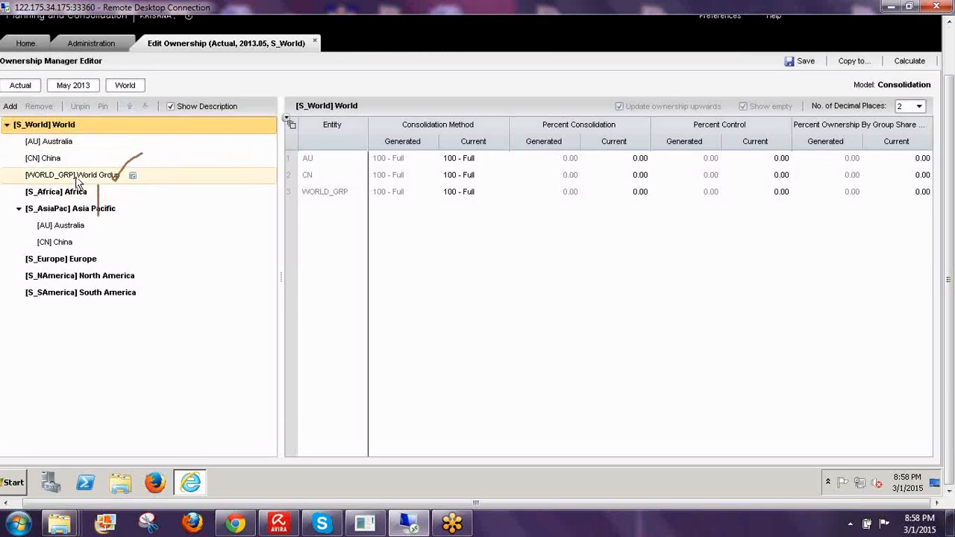
left_click(77, 179)
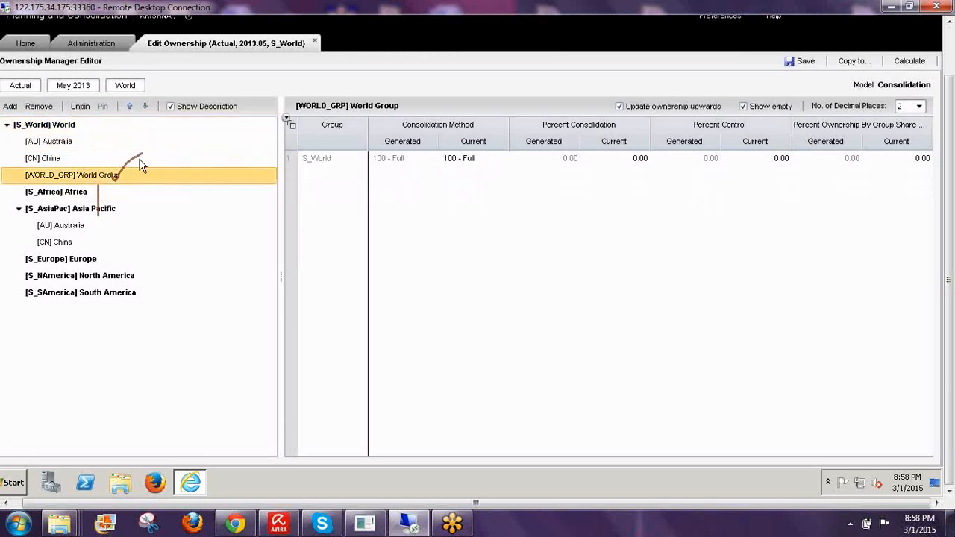
- Change WORLD_GRP's Current Consolidation Method under S_World to 101 - Holding and save the ownership data
left_click(47, 128)
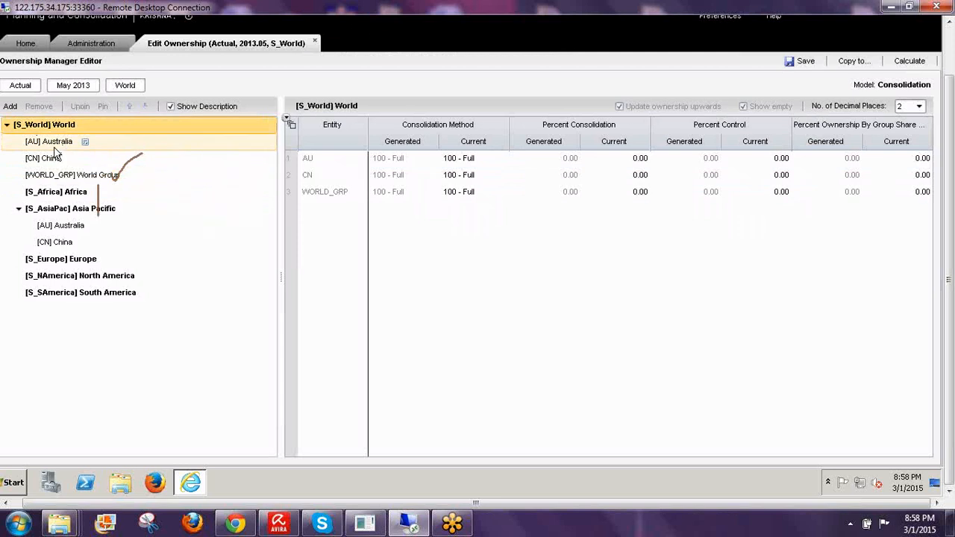
left_click(474, 164)
left_click(472, 196)
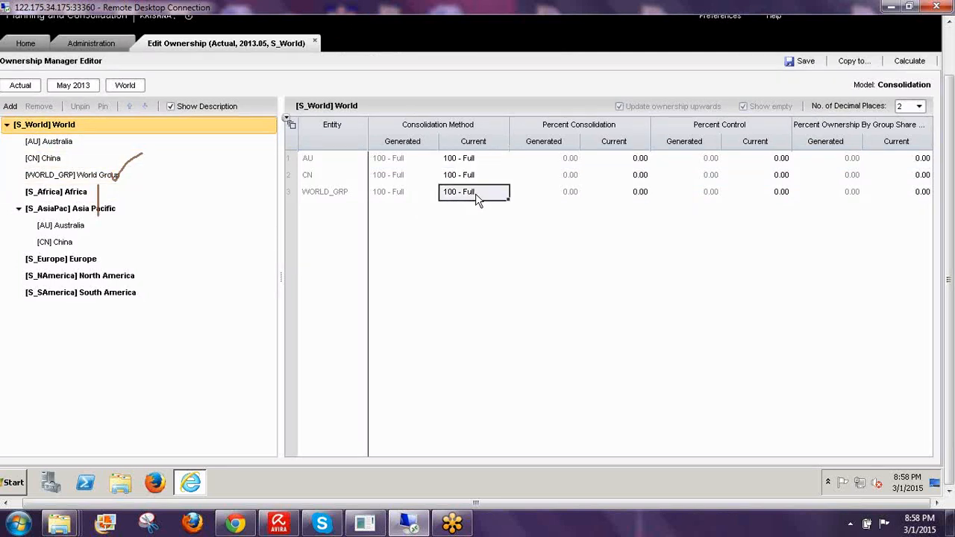
left_click(477, 200)
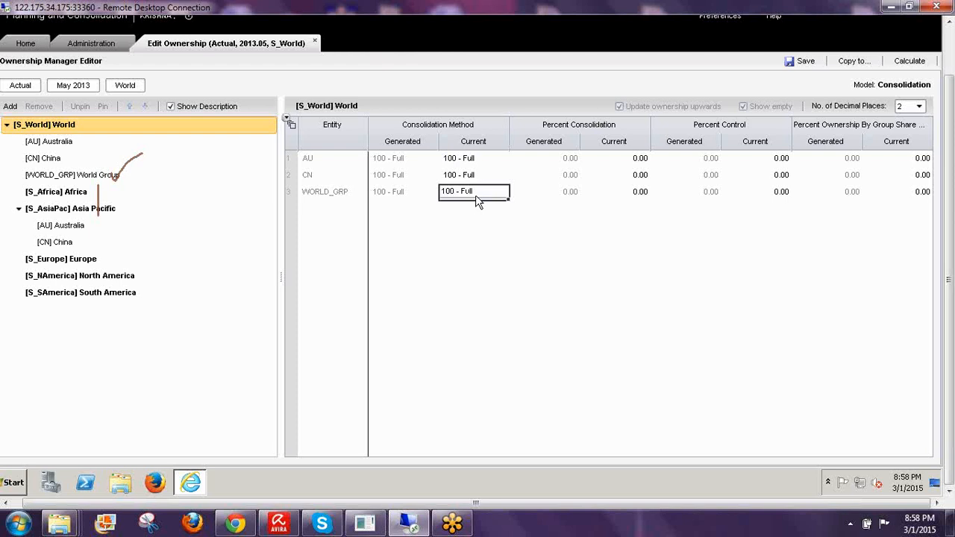
left_click(481, 201)
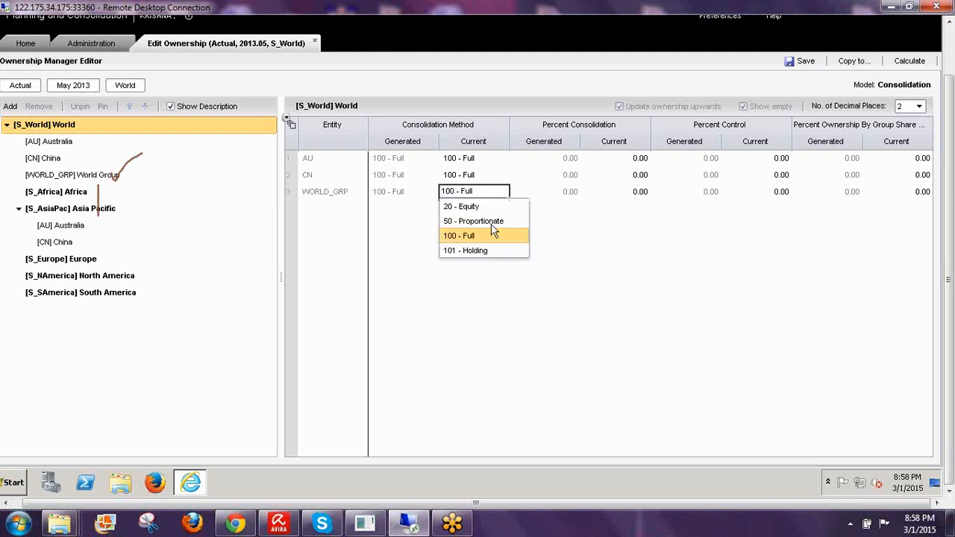
left_click(483, 250)
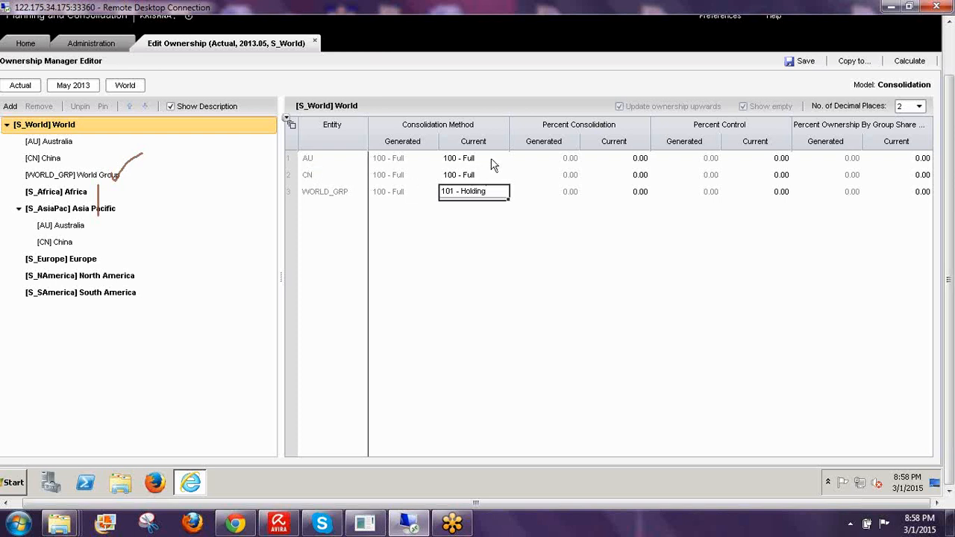
left_click(804, 62)
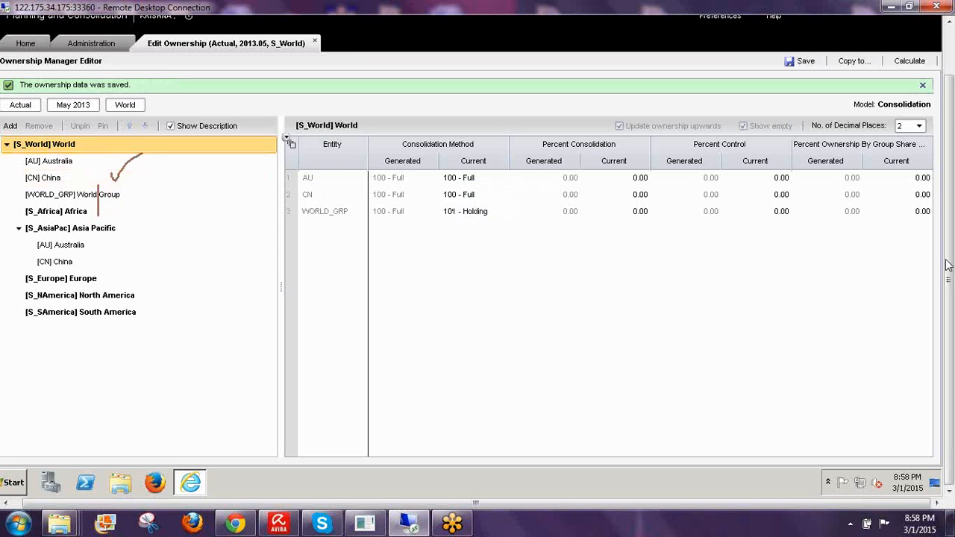
left_click(848, 352)
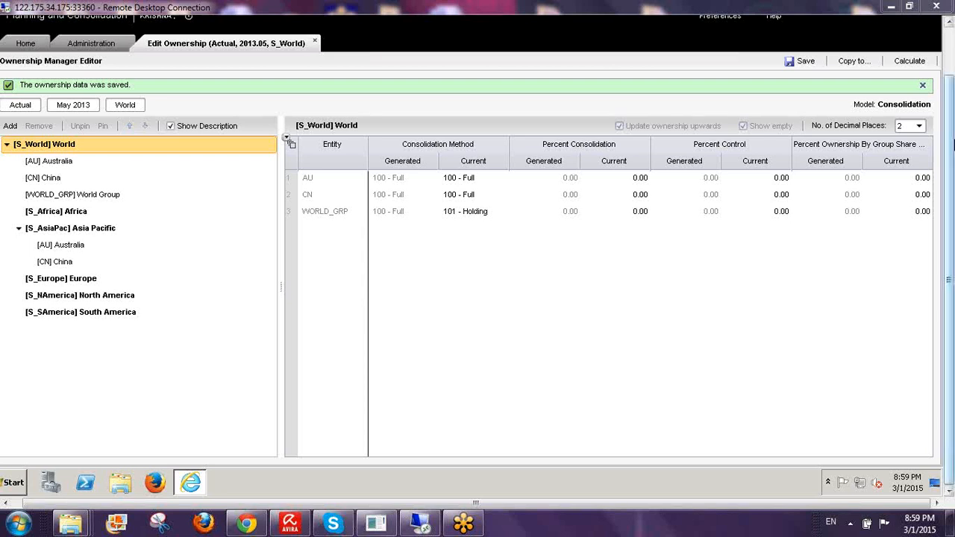
- Add Algeria and South Africa to the Africa group and save the ownership data
left_click(75, 215)
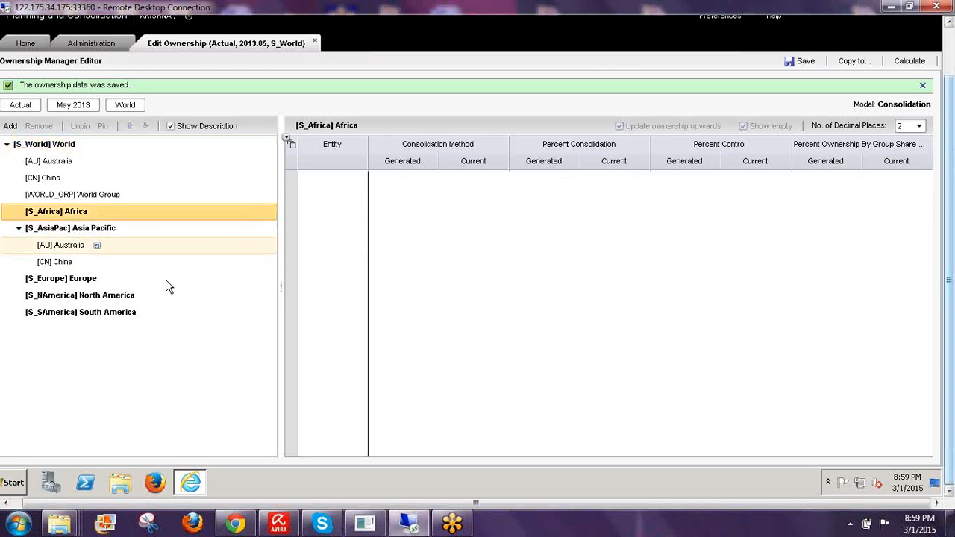
left_click(10, 125)
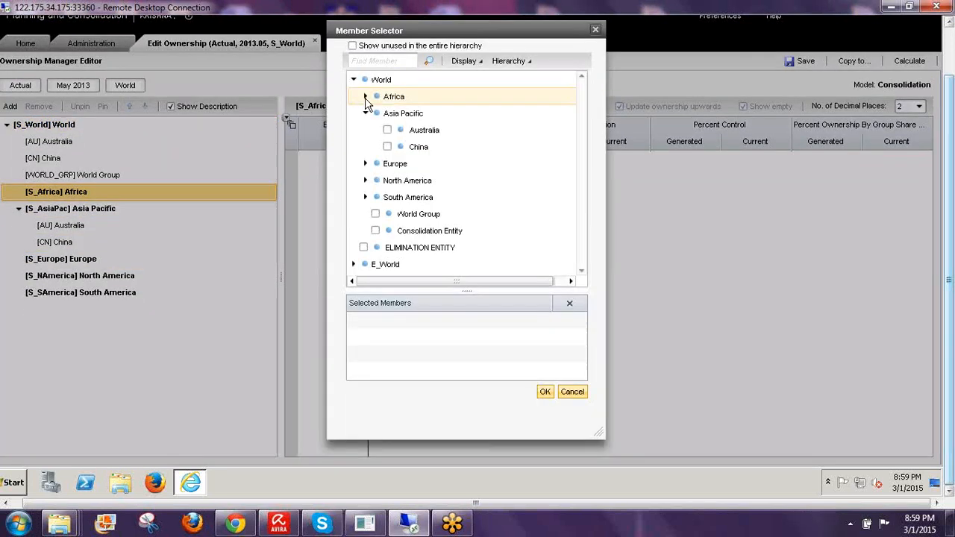
left_click(366, 96)
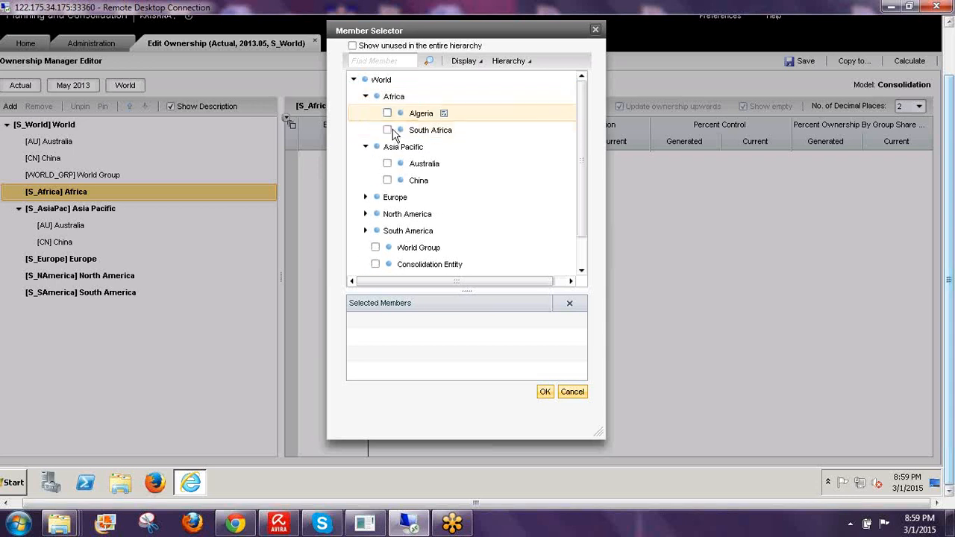
left_click(387, 113)
left_click(387, 130)
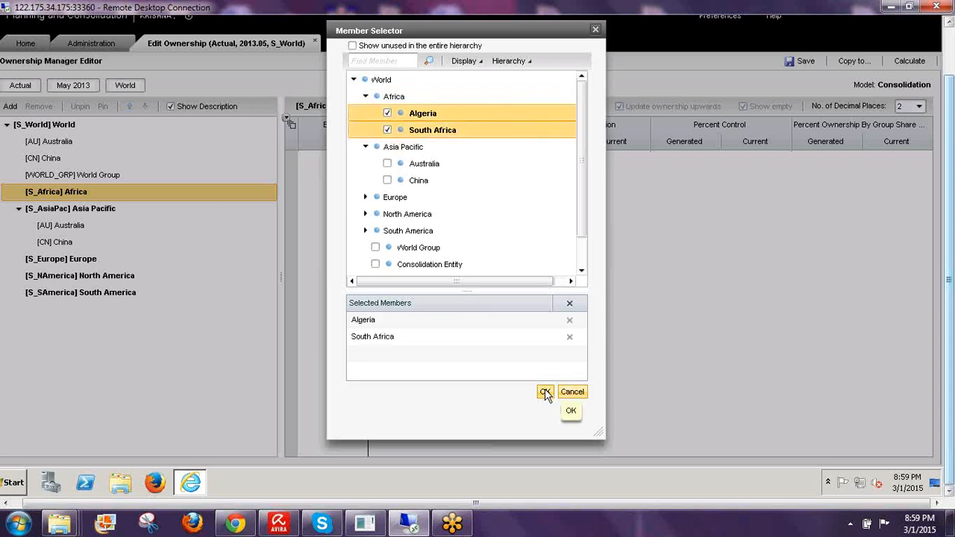
left_click(559, 390)
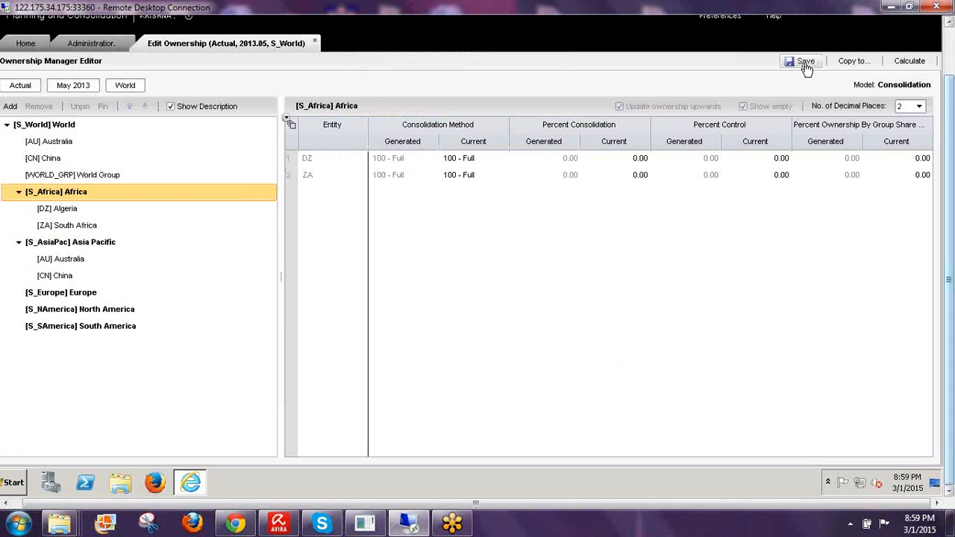
left_click(798, 61)
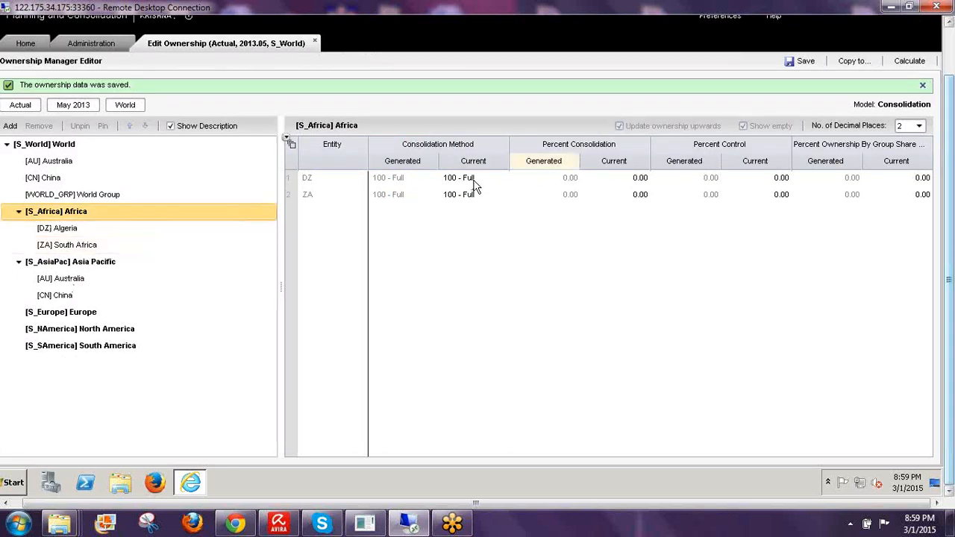
- Set Algeria's current consolidation method to 101 - Holding and save
left_click(470, 181)
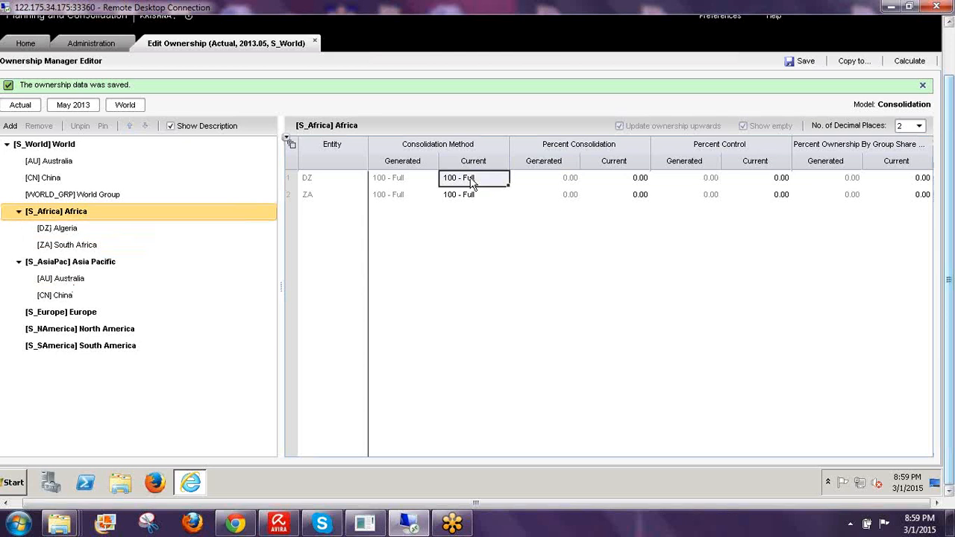
left_click(473, 183)
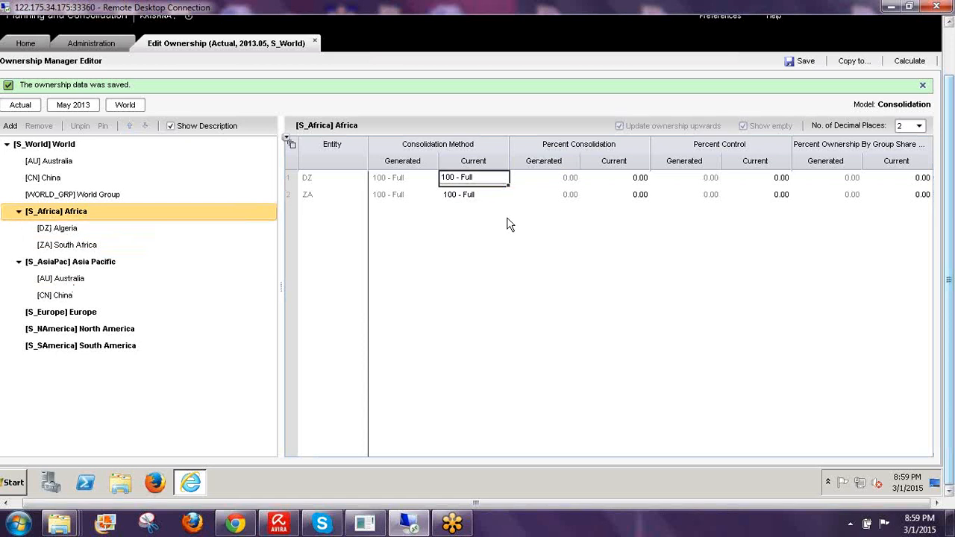
left_click(495, 187)
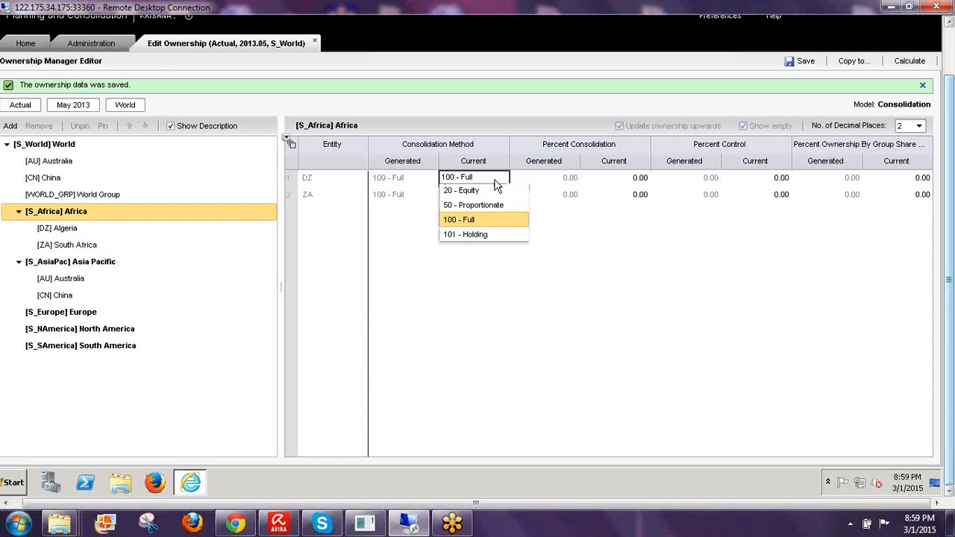
left_click(492, 235)
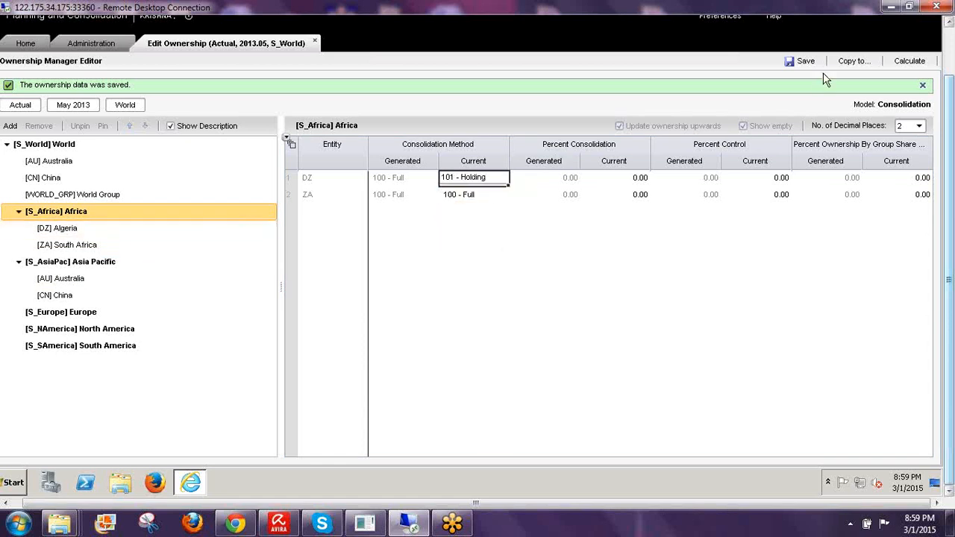
left_click(798, 61)
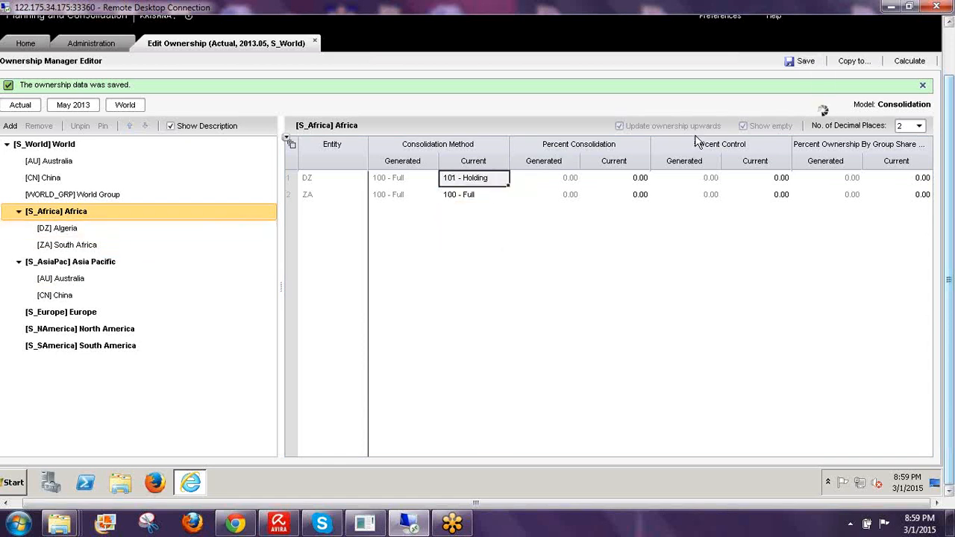
- Check the five entities in the S_World ownership grid, then display Asia Pacific's May 2013 ownership
left_click(59, 145)
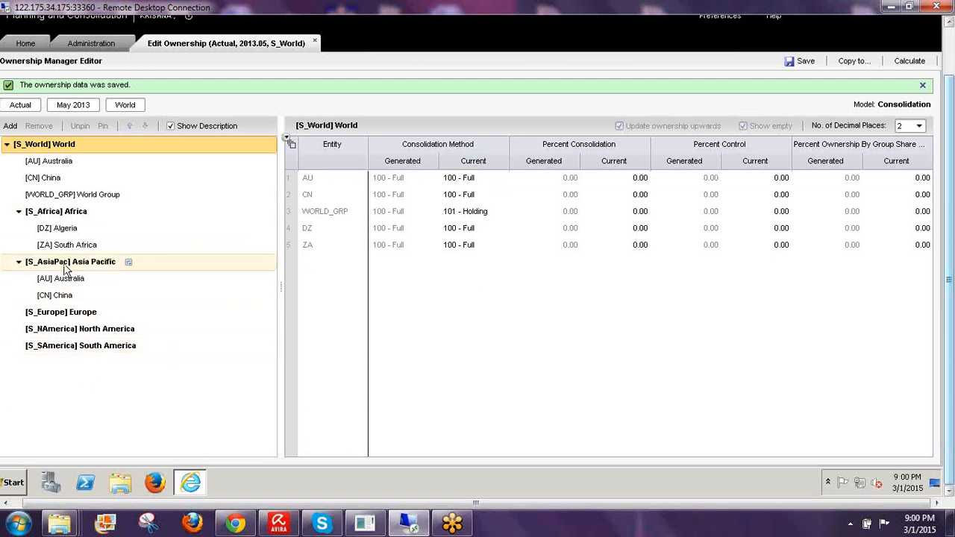
left_click(62, 149)
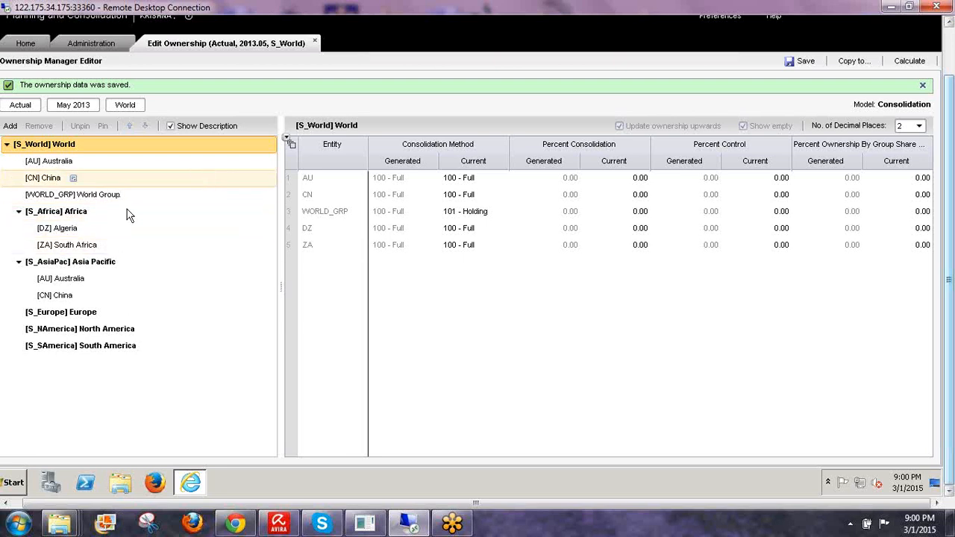
left_click(124, 261)
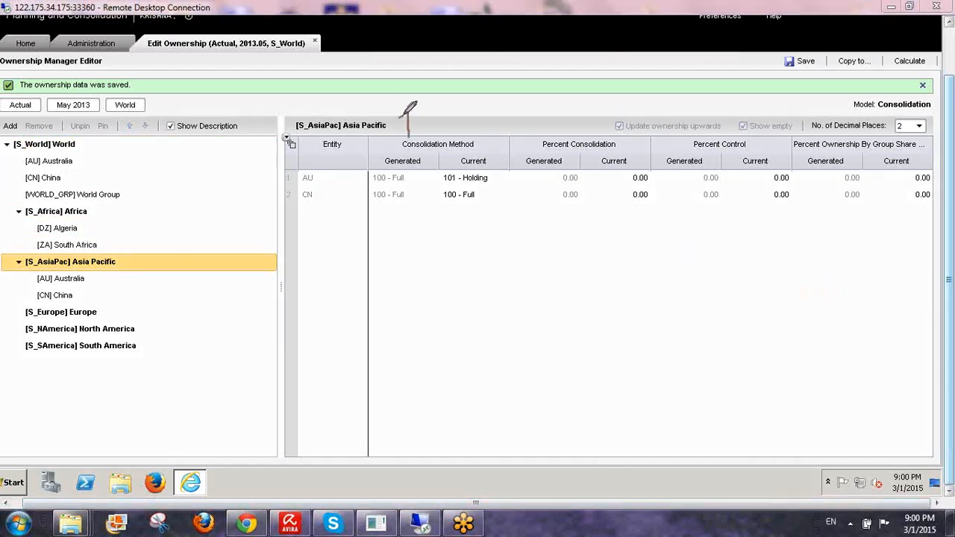
mouse_move(407, 116)
left_mouse_down()
mouse_move(444, 104)
mouse_move(445, 136)
left_mouse_up()
mouse_move(550, 140)
left_mouse_down()
mouse_move(549, 105)
mouse_move(554, 122)
mouse_move(585, 133)
mouse_move(606, 112)
mouse_move(626, 110)
mouse_move(682, 131)
mouse_move(686, 116)
mouse_move(750, 112)
mouse_move(771, 130)
mouse_move(777, 104)
mouse_move(820, 130)
mouse_move(850, 119)
mouse_move(860, 136)
mouse_move(901, 109)
mouse_move(916, 127)
mouse_move(913, 98)
left_mouse_up()
left_click(812, 102)
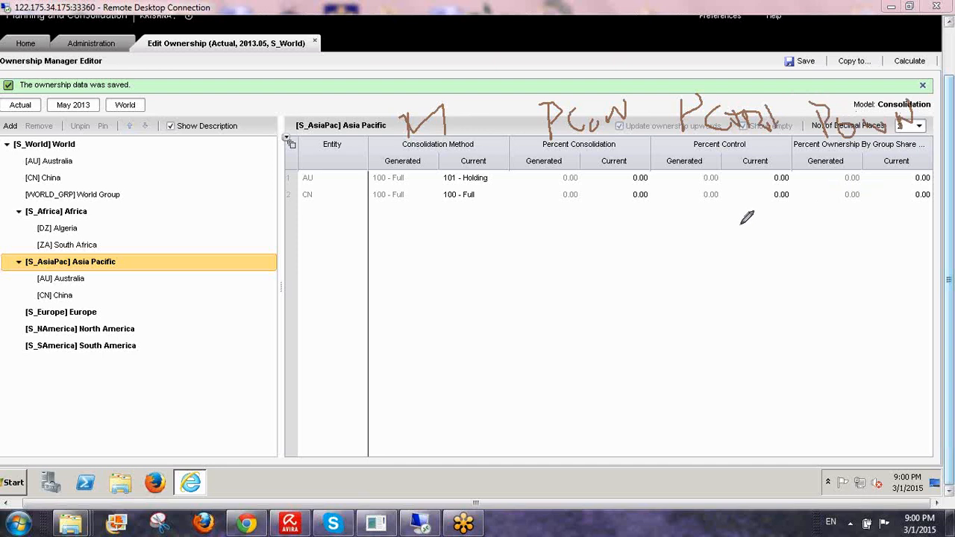
mouse_move(744, 222)
left_mouse_down()
mouse_move(793, 267)
mouse_move(833, 218)
left_mouse_up()
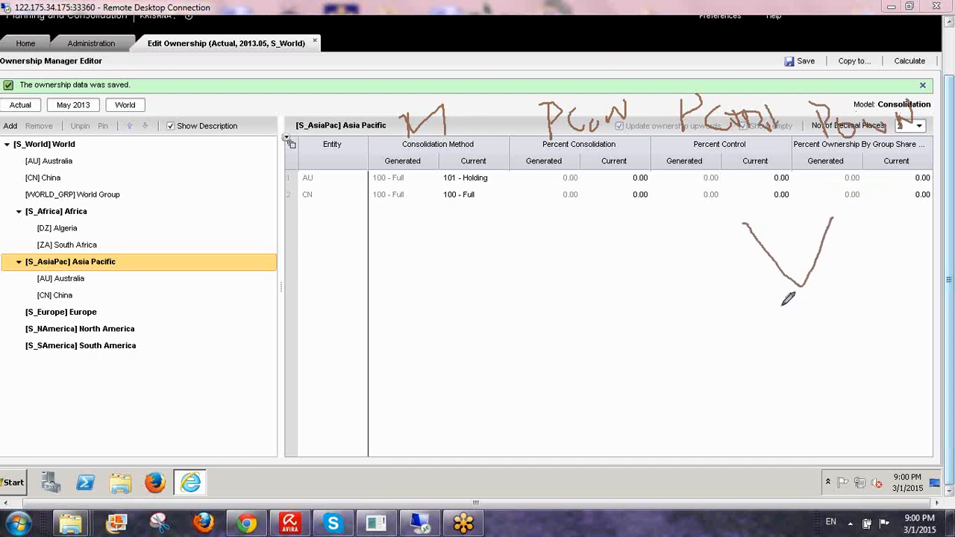
left_click_drag(781, 306, 782, 339)
mouse_move(789, 341)
left_mouse_down()
mouse_move(798, 312)
mouse_move(838, 301)
mouse_move(845, 344)
left_mouse_up()
mouse_move(832, 308)
left_mouse_down()
mouse_move(856, 305)
mouse_move(845, 328)
left_mouse_up()
mouse_move(865, 307)
left_mouse_down()
mouse_move(869, 328)
mouse_move(883, 305)
mouse_move(898, 340)
left_mouse_up()
left_click_drag(884, 310, 904, 301)
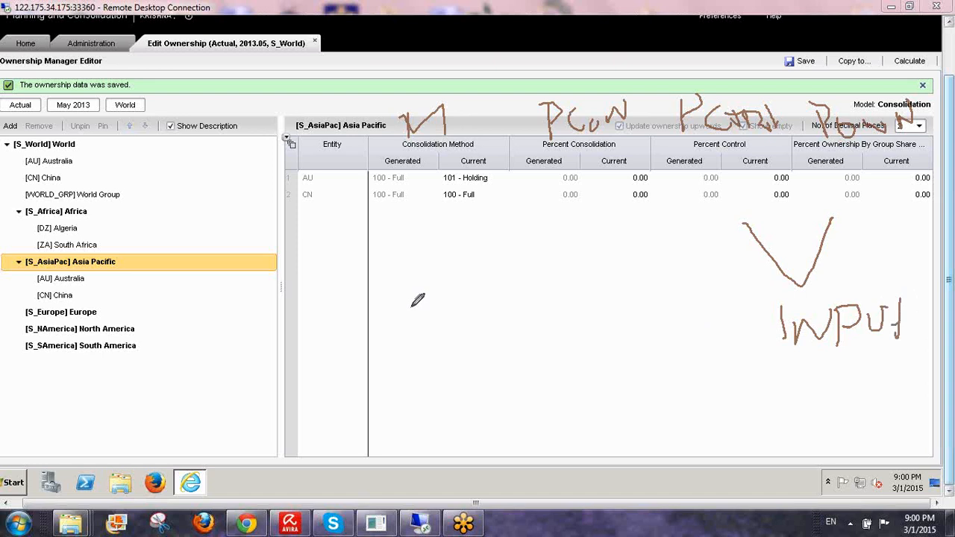
mouse_move(442, 313)
left_mouse_down()
mouse_move(523, 298)
mouse_move(520, 347)
left_mouse_up()
mouse_move(548, 315)
left_mouse_down()
mouse_move(532, 326)
mouse_move(559, 320)
mouse_move(553, 343)
left_mouse_up()
mouse_move(580, 282)
left_mouse_down()
mouse_move(581, 337)
mouse_move(594, 307)
mouse_move(624, 300)
mouse_move(632, 320)
mouse_move(675, 293)
mouse_move(673, 333)
mouse_move(697, 313)
left_mouse_up()
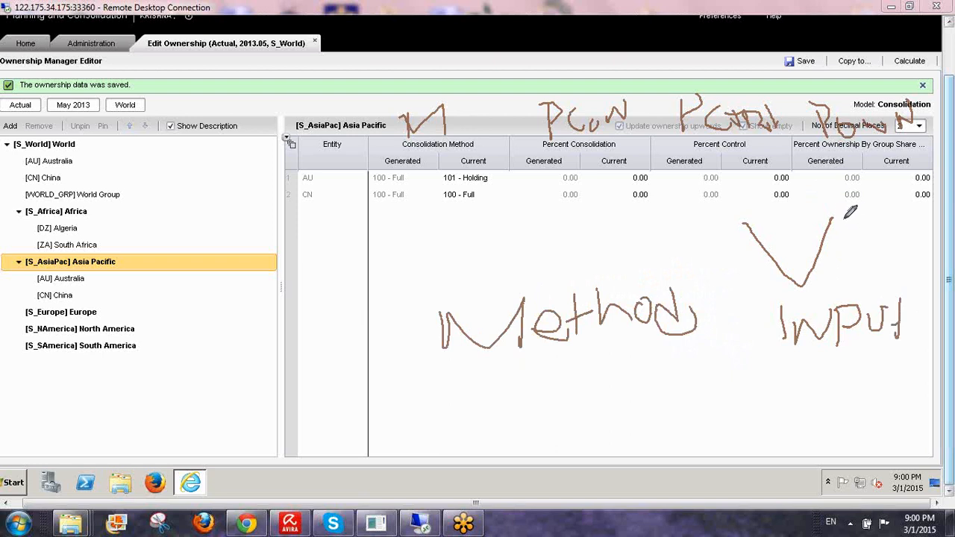
mouse_move(847, 214)
left_mouse_down()
mouse_move(843, 240)
mouse_move(852, 233)
left_mouse_up()
mouse_move(865, 221)
left_mouse_down()
mouse_move(885, 214)
mouse_move(882, 234)
left_mouse_up()
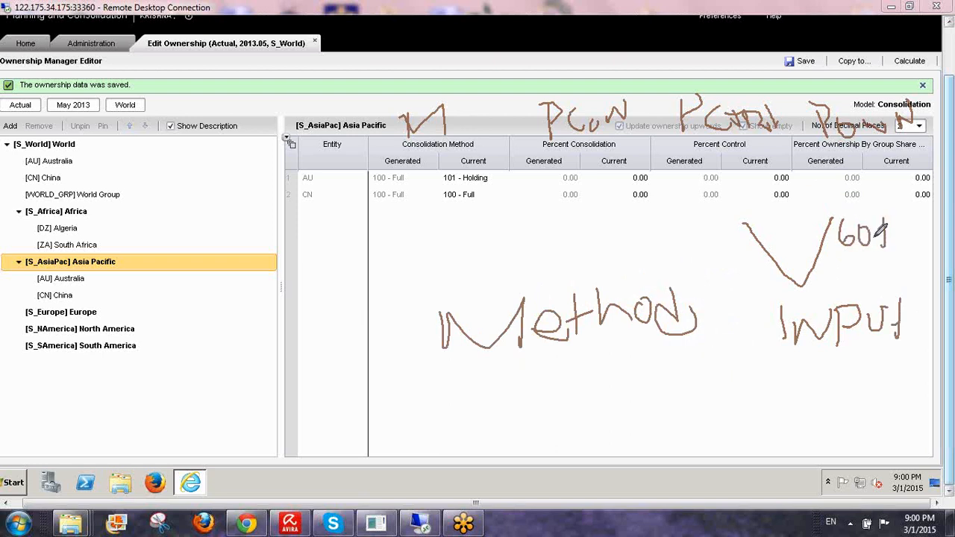
left_click_drag(587, 121, 602, 224)
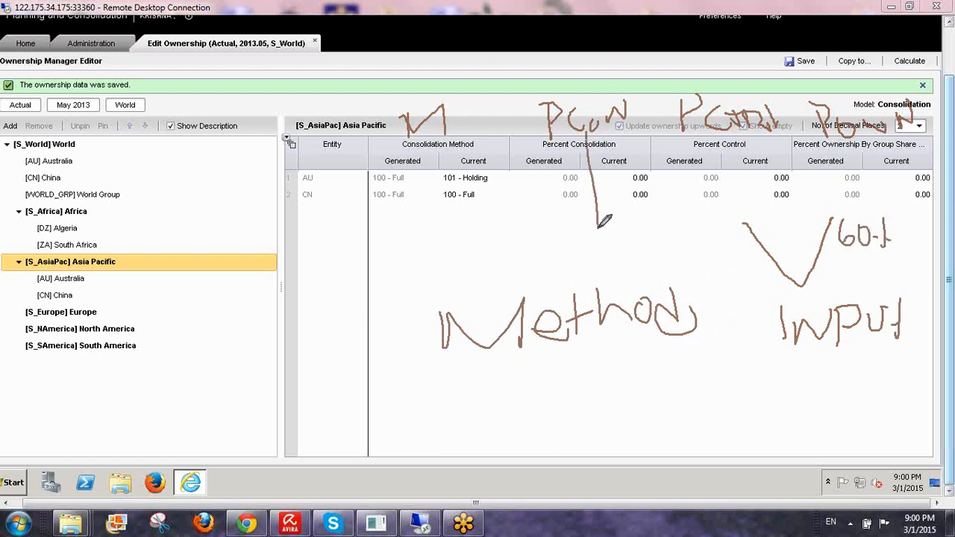
mouse_move(430, 112)
left_mouse_down()
mouse_move(407, 244)
mouse_move(579, 225)
left_mouse_up()
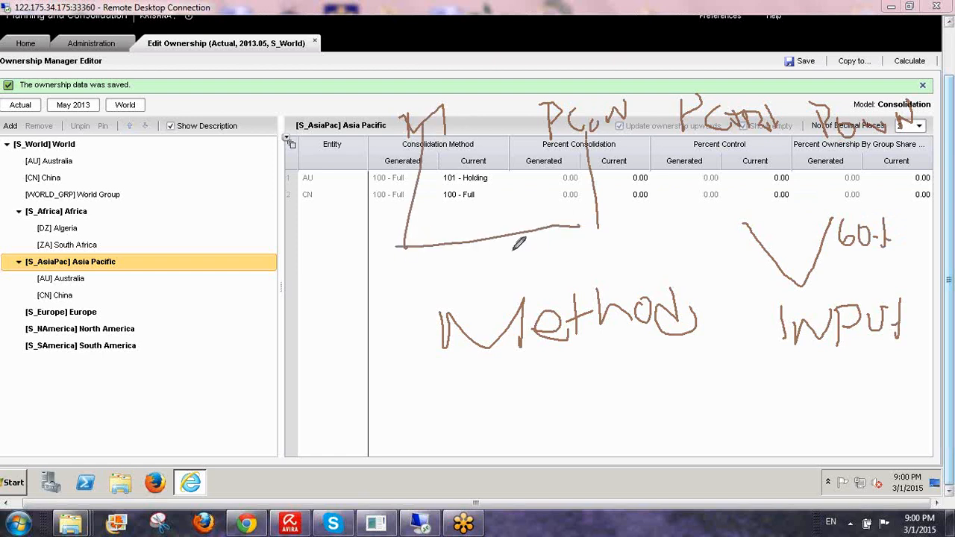
mouse_move(519, 246)
left_mouse_down()
mouse_move(525, 273)
mouse_move(626, 265)
left_mouse_up()
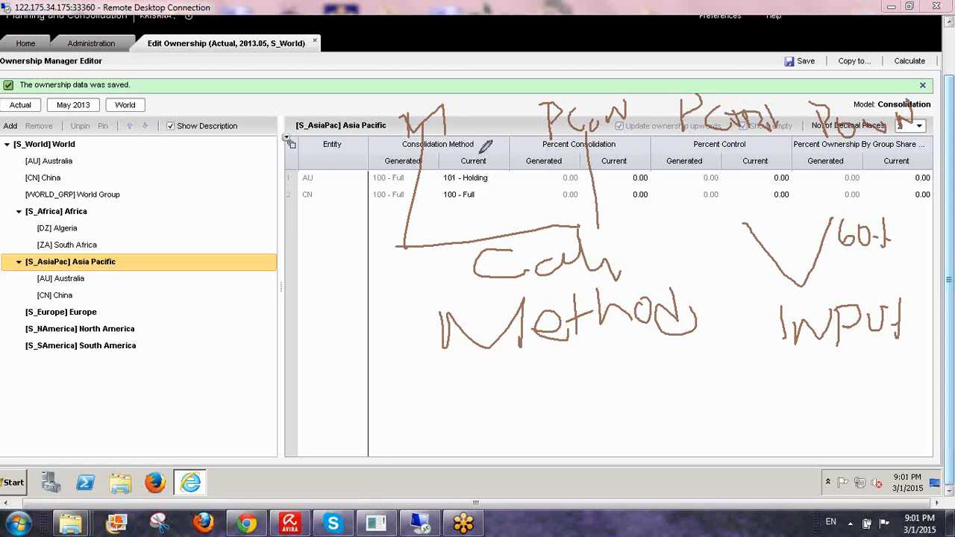
mouse_move(470, 157)
left_mouse_down()
mouse_move(486, 155)
mouse_move(493, 128)
left_mouse_up()
left_click_drag(388, 156, 412, 116)
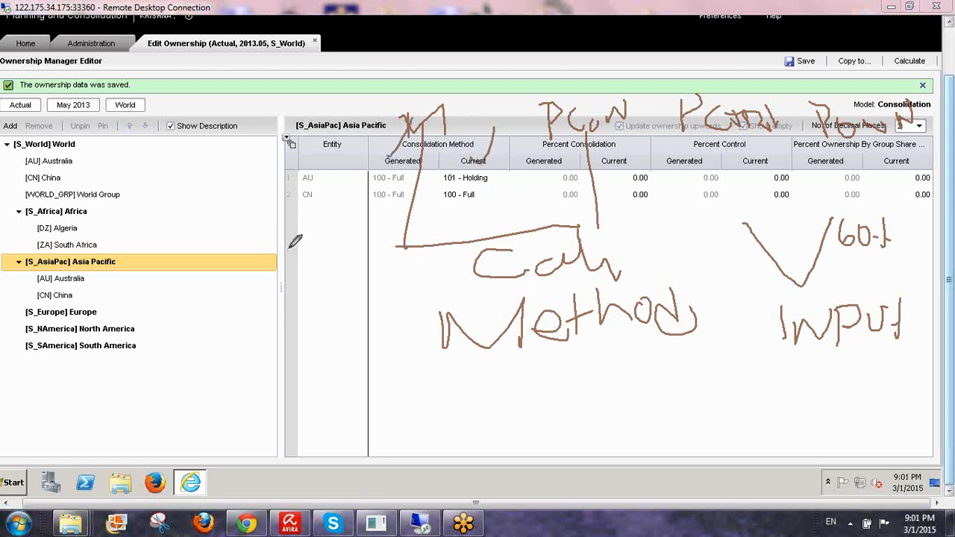
mouse_move(291, 251)
left_mouse_down()
mouse_move(277, 292)
mouse_move(319, 254)
mouse_move(322, 317)
left_mouse_up()
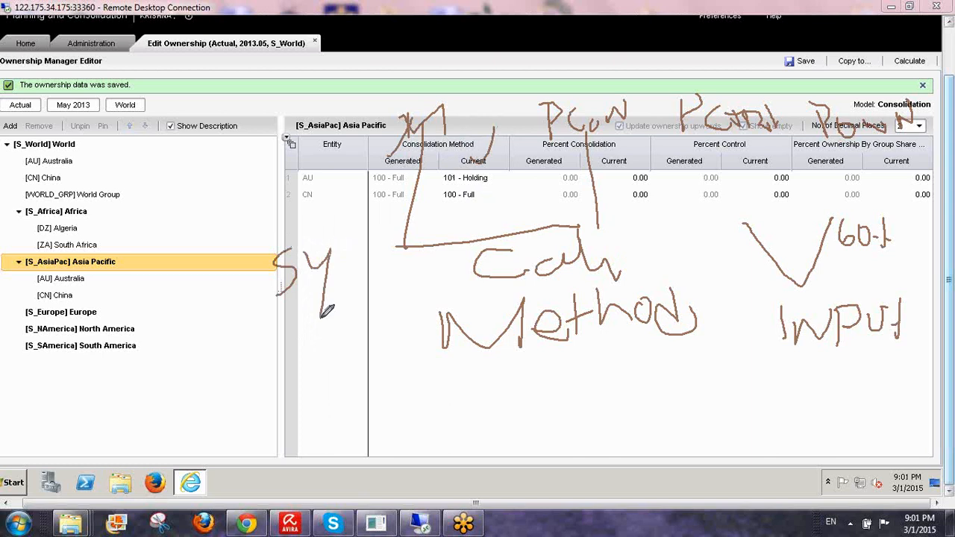
left_click_drag(361, 255, 322, 313)
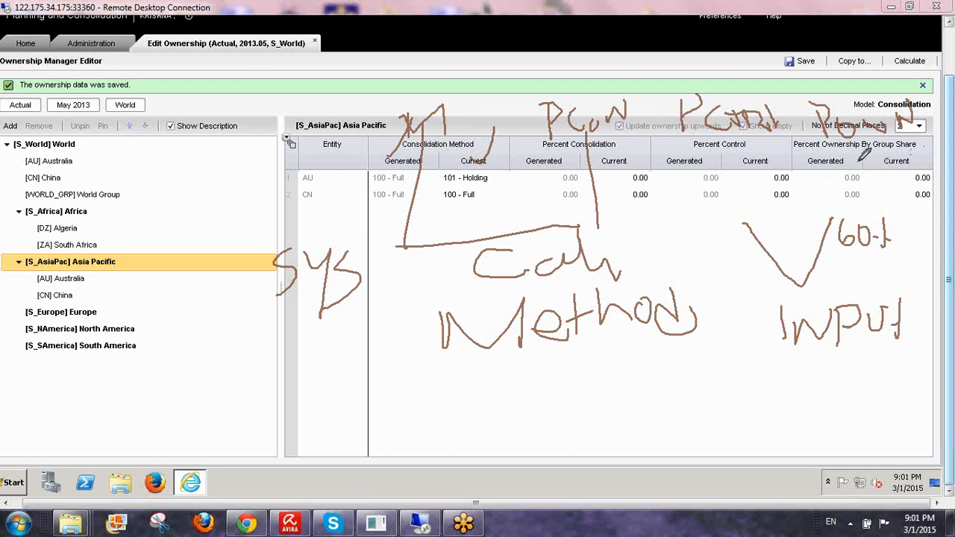
mouse_move(830, 155)
left_mouse_down()
mouse_move(846, 201)
mouse_move(859, 158)
left_mouse_up()
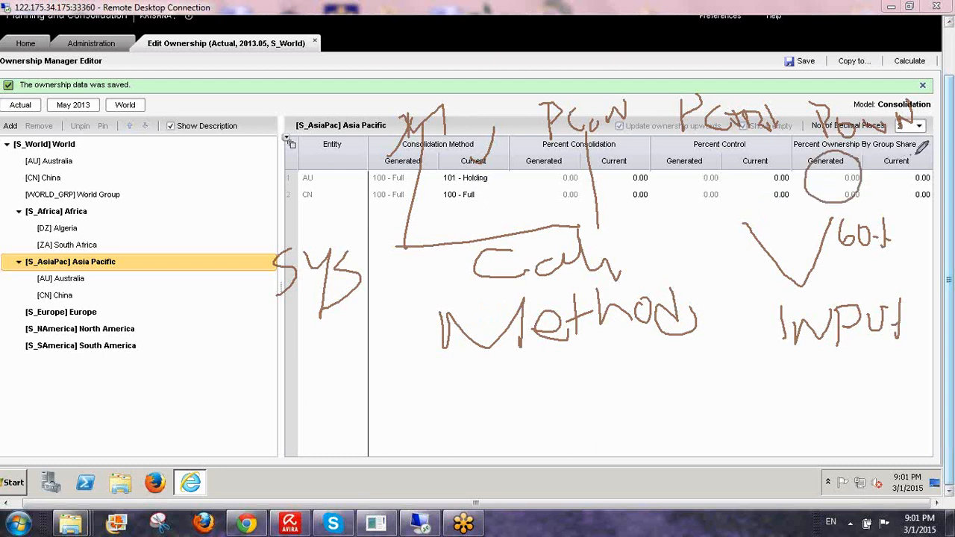
mouse_move(922, 147)
left_mouse_down()
mouse_move(885, 152)
mouse_move(929, 188)
mouse_move(914, 138)
left_mouse_up()
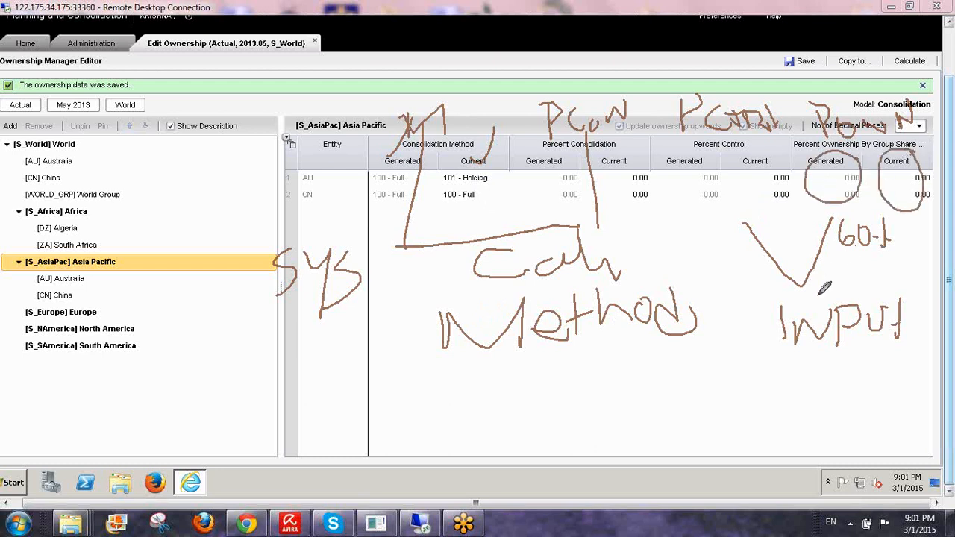
left_click(867, 348)
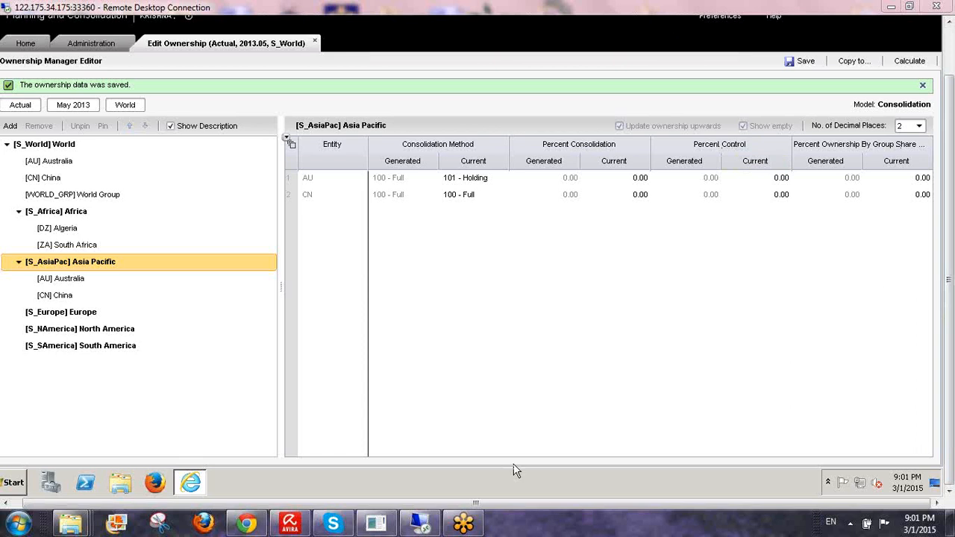
- Go to the Home Start Page, then minimize Internet Explorer to reveal the remote desktop
left_click(24, 43)
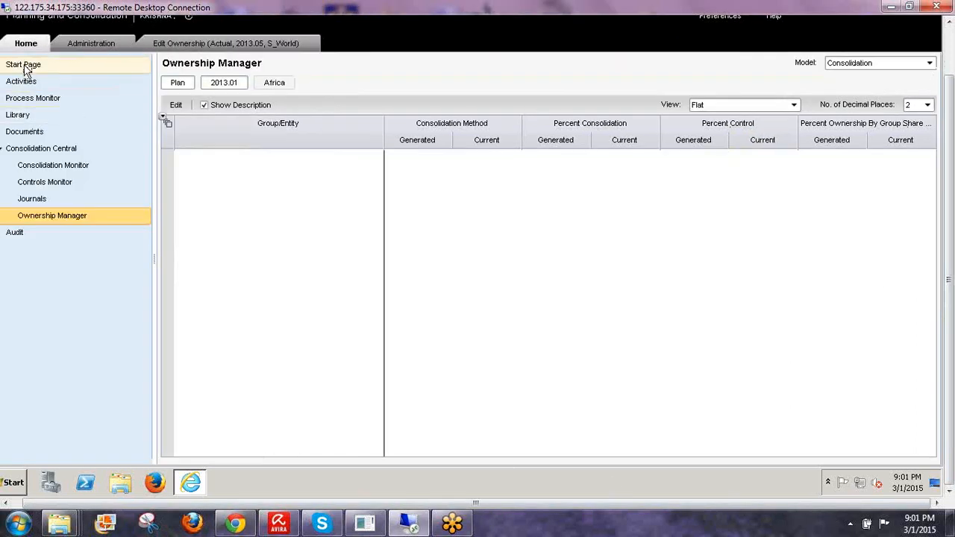
left_click(25, 65)
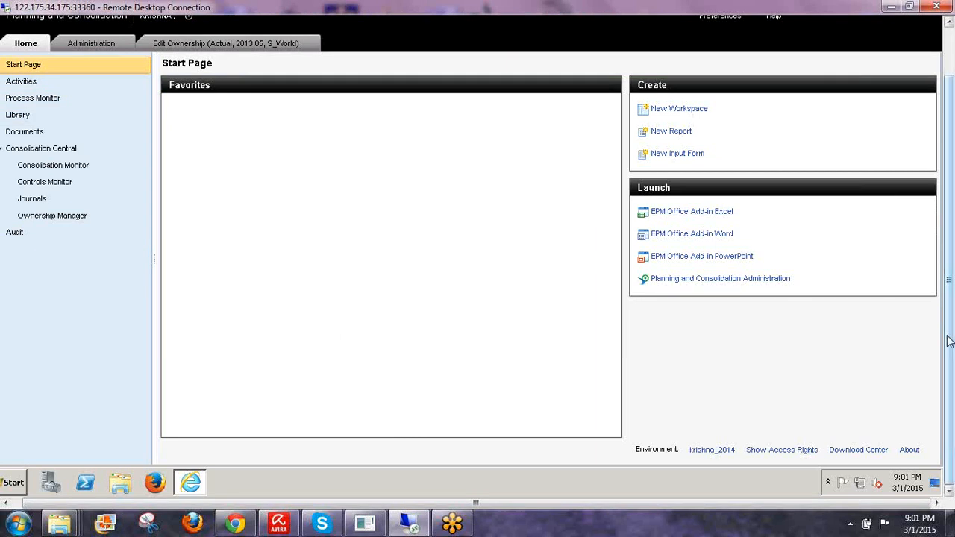
left_click_drag(949, 336, 949, 283)
left_click(913, 23)
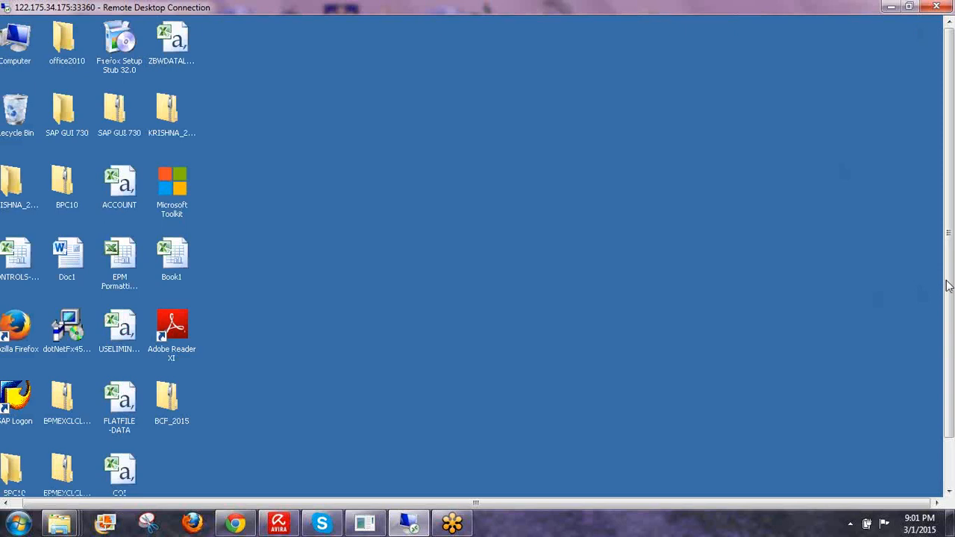
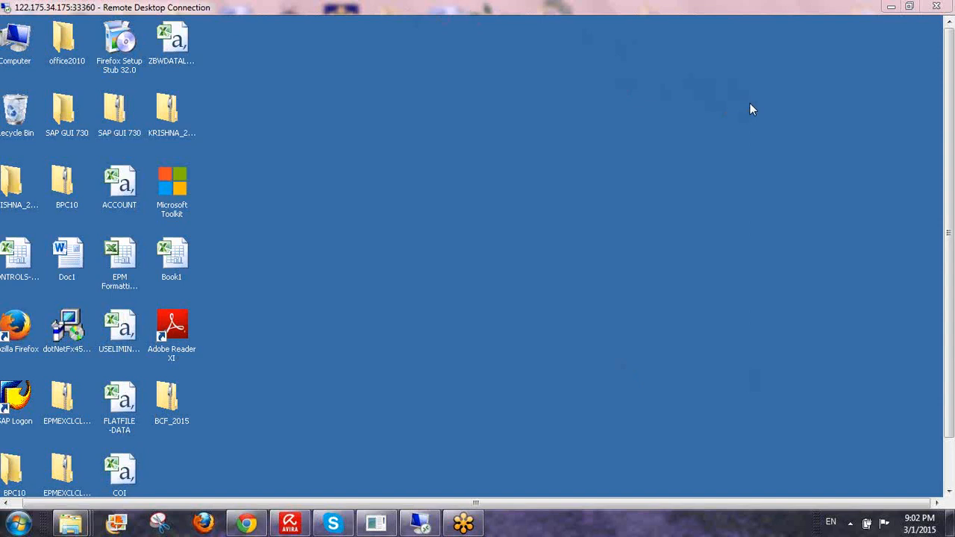
- Launch Excel 2010 from the remote Start menu and show the EPM tab on a blank workbook
left_click_drag(947, 374, 951, 450)
left_click(10, 483)
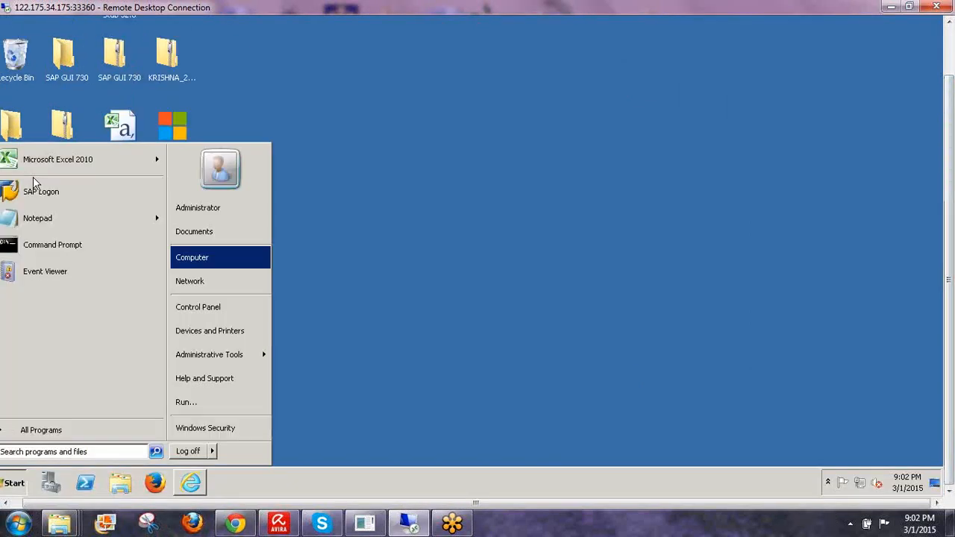
left_click(85, 163)
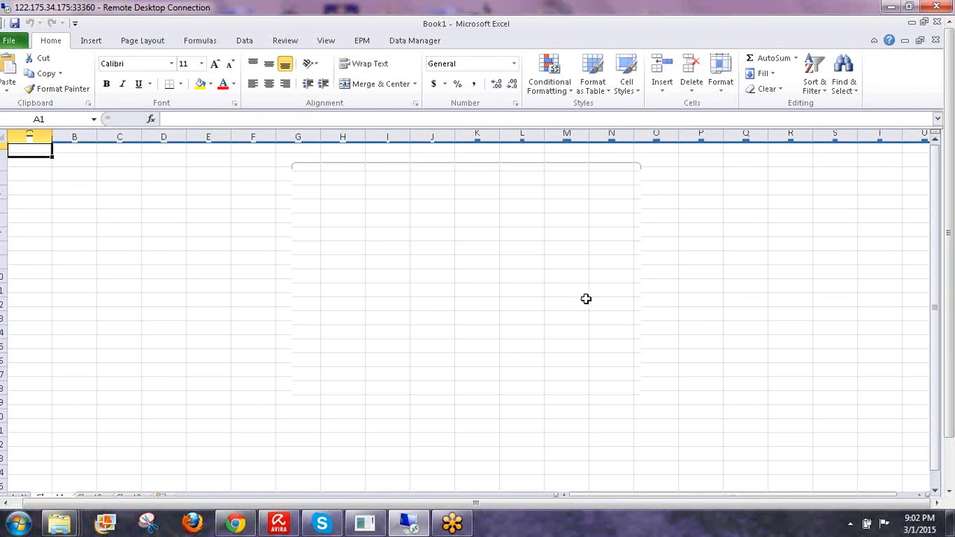
left_click(583, 300)
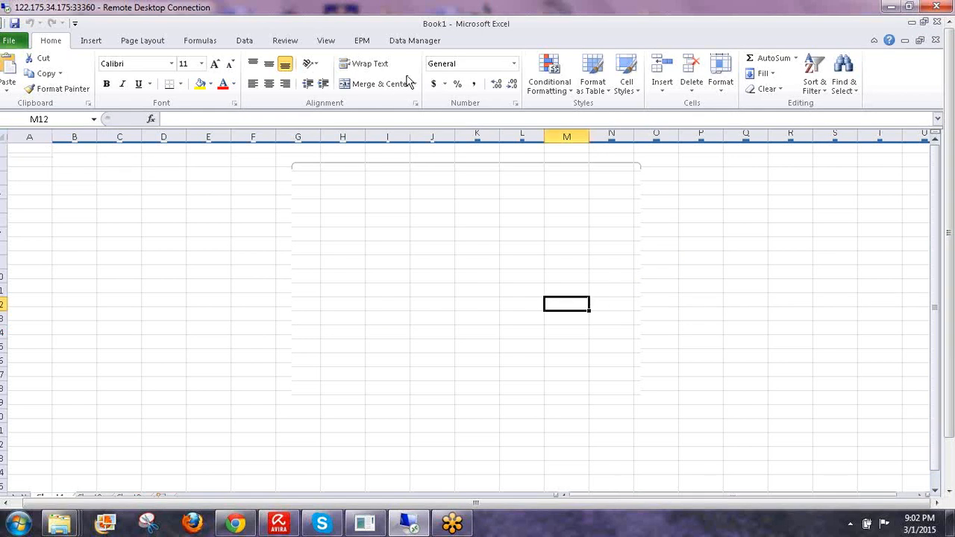
left_click(369, 42)
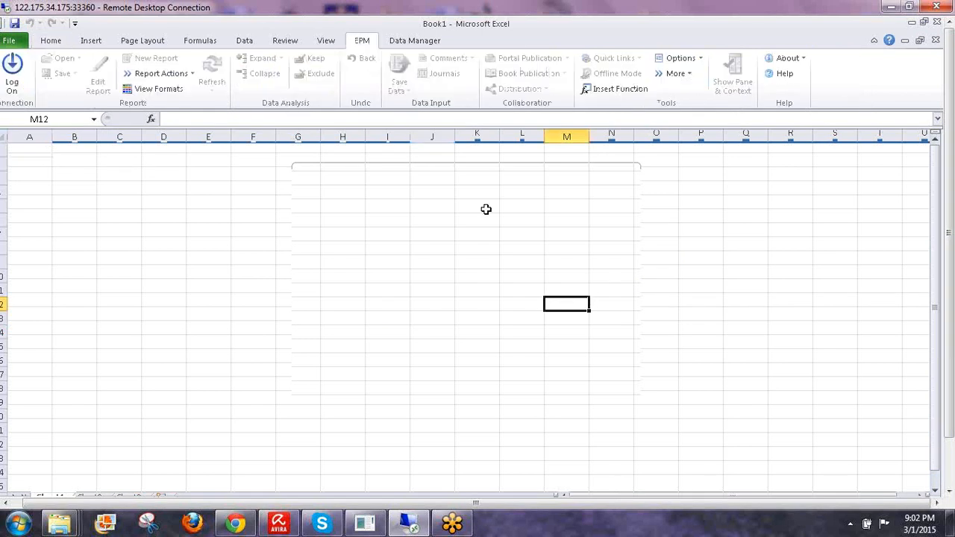
- Log on to EPM with the 2014 Ownership connection instead of ENVIRONMENTSHELL, entering the user name
left_click(16, 79)
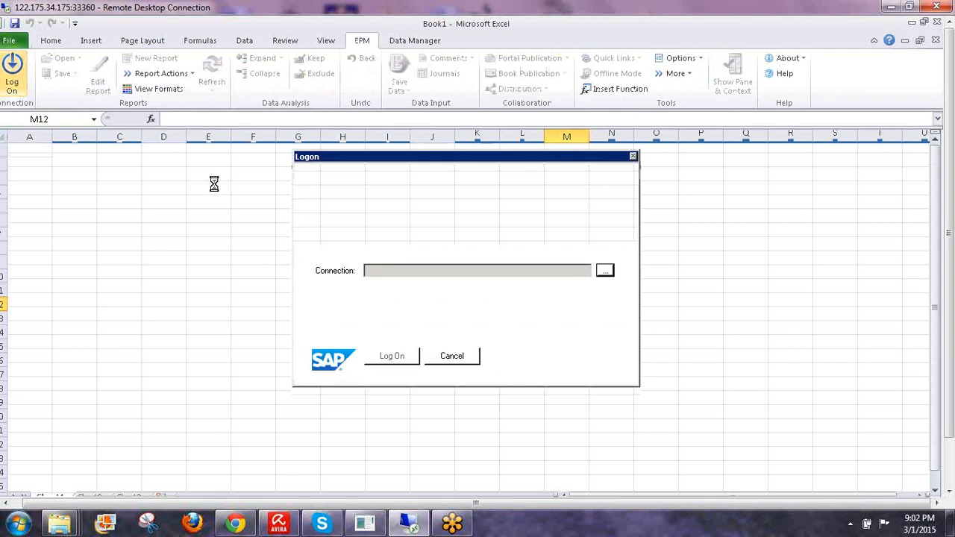
left_click(606, 273)
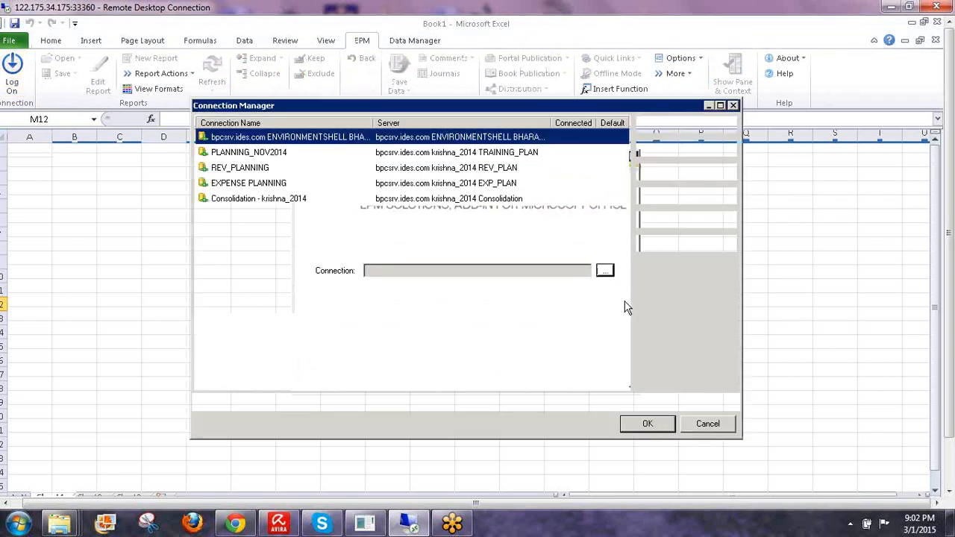
left_click(243, 275)
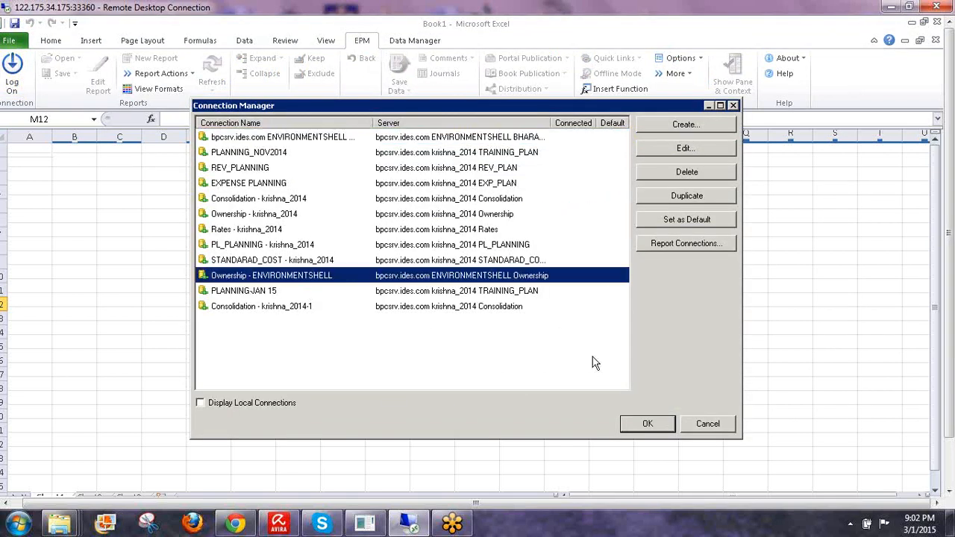
left_click(646, 424)
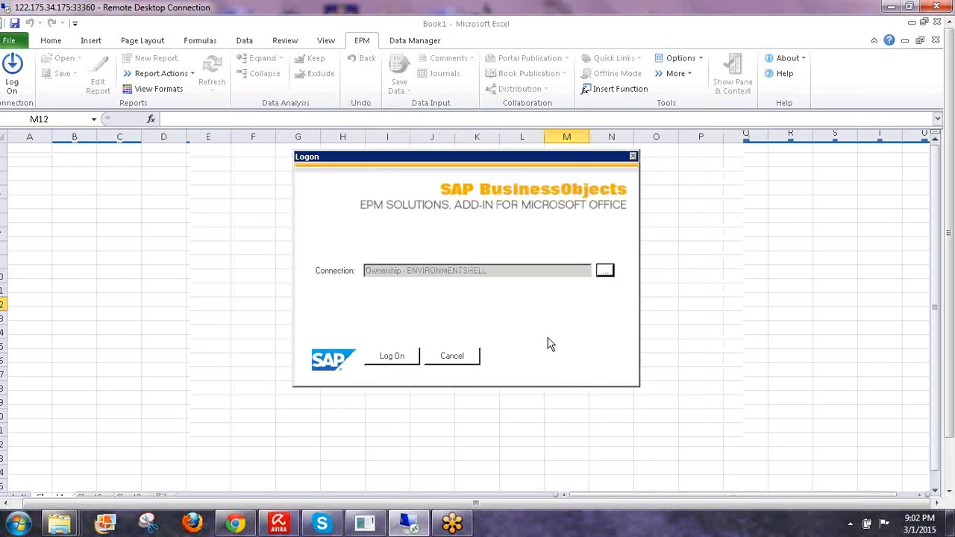
left_click(606, 272)
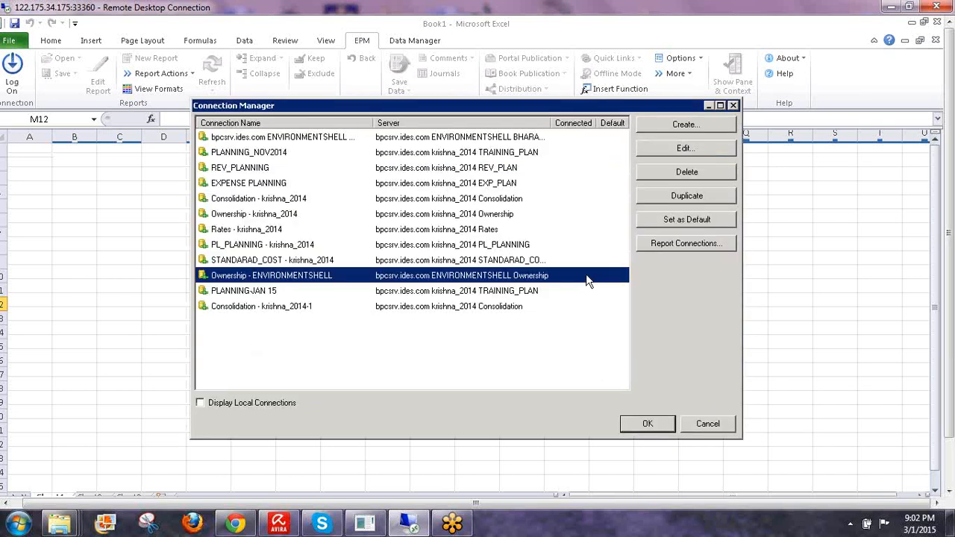
left_click(291, 215)
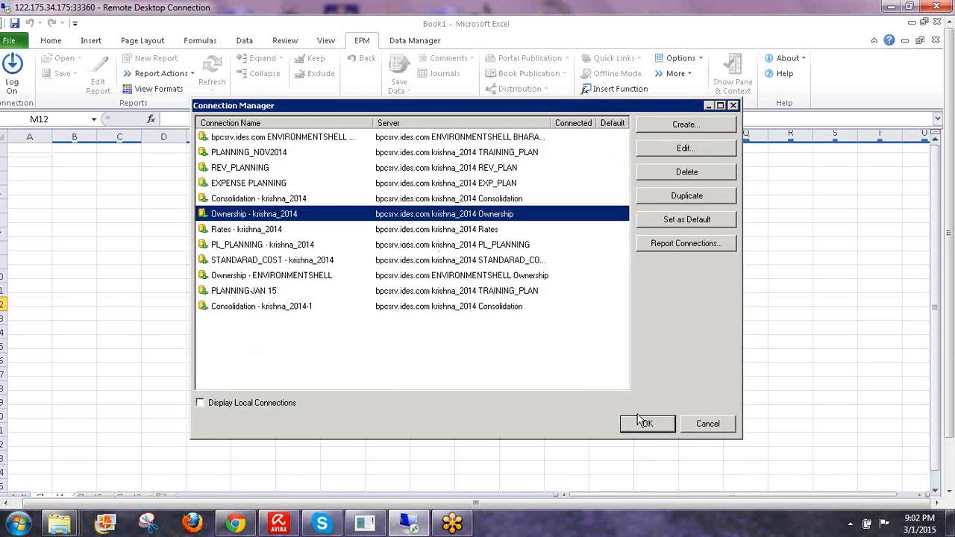
left_click(647, 424)
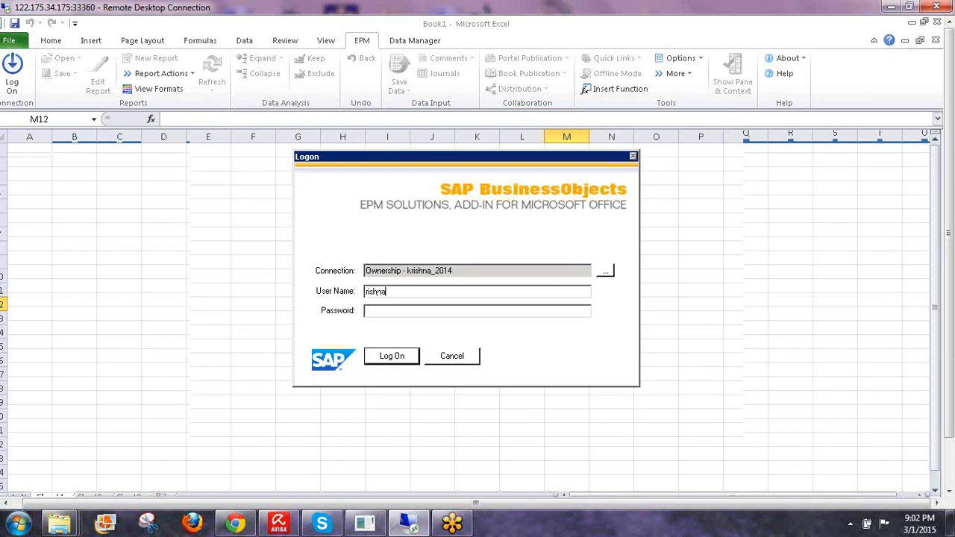
type("k")
key("Return")
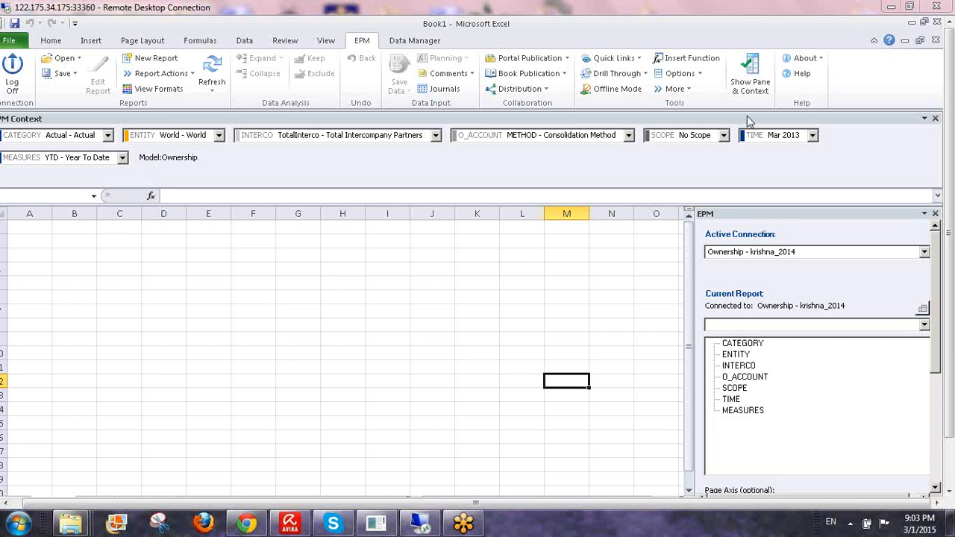
- Shrink the EPM context pane so more sheet rows are visible
left_click(373, 195)
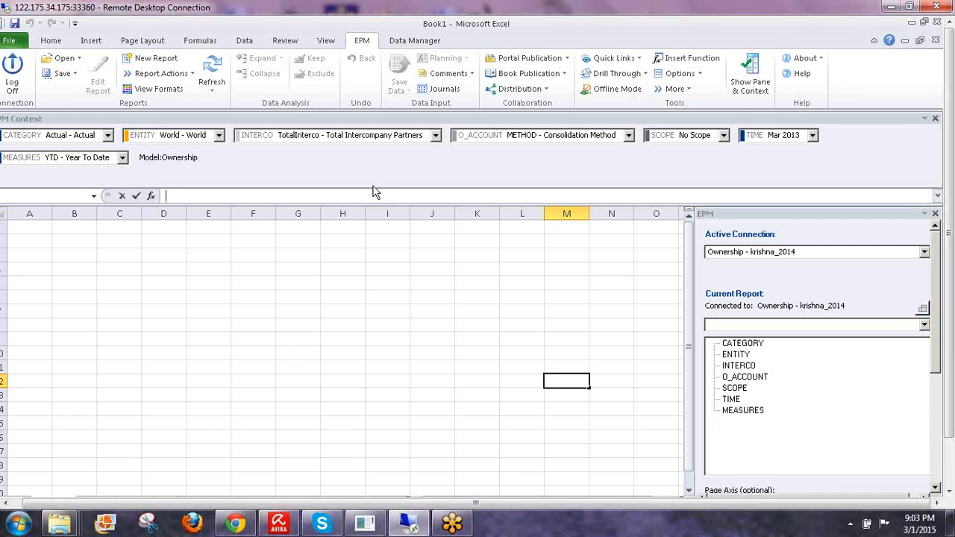
mouse_move(370, 180)
left_mouse_down()
mouse_move(370, 164)
mouse_move(375, 182)
left_mouse_up()
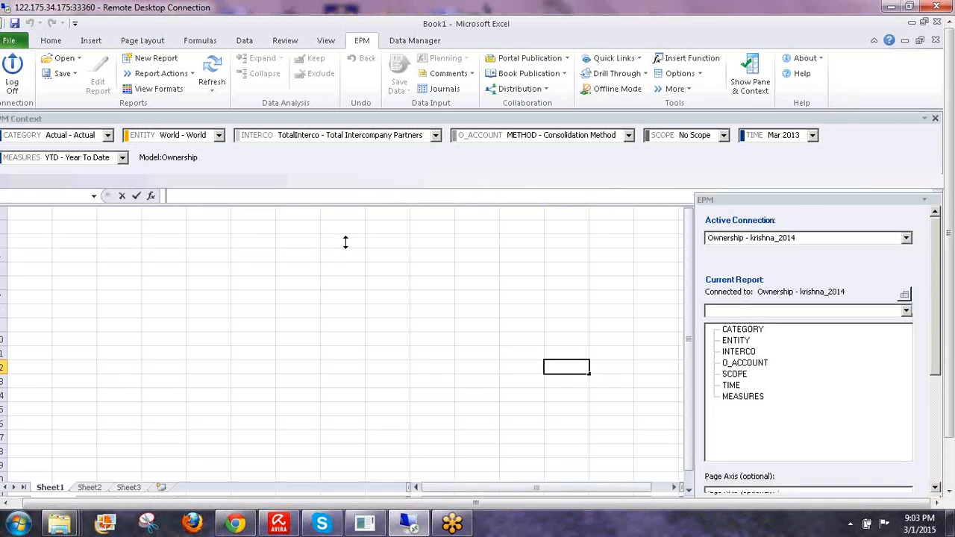
left_click(344, 252)
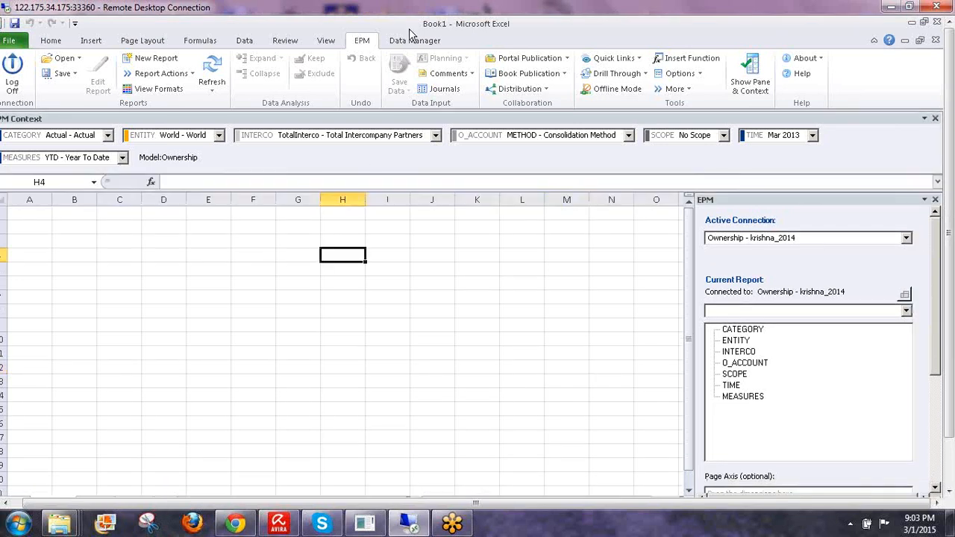
- Open OWNERSHIP DATA.xlsx from the server's INPUT SCHEDULES folder
left_click(77, 59)
left_click(102, 143)
left_click(192, 183)
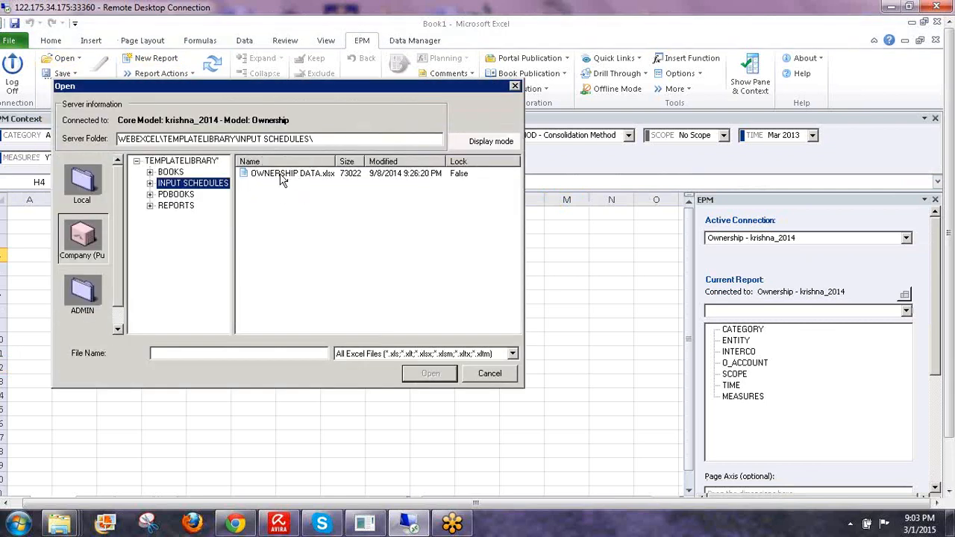
left_click(287, 173)
left_click(428, 374)
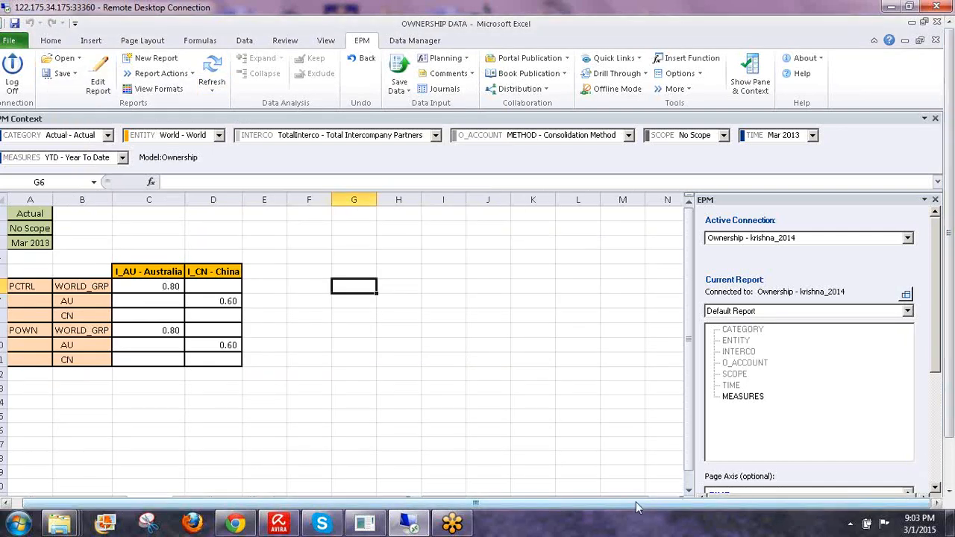
- Refresh the OWNERSHIP DATA report
left_click_drag(637, 507, 627, 507)
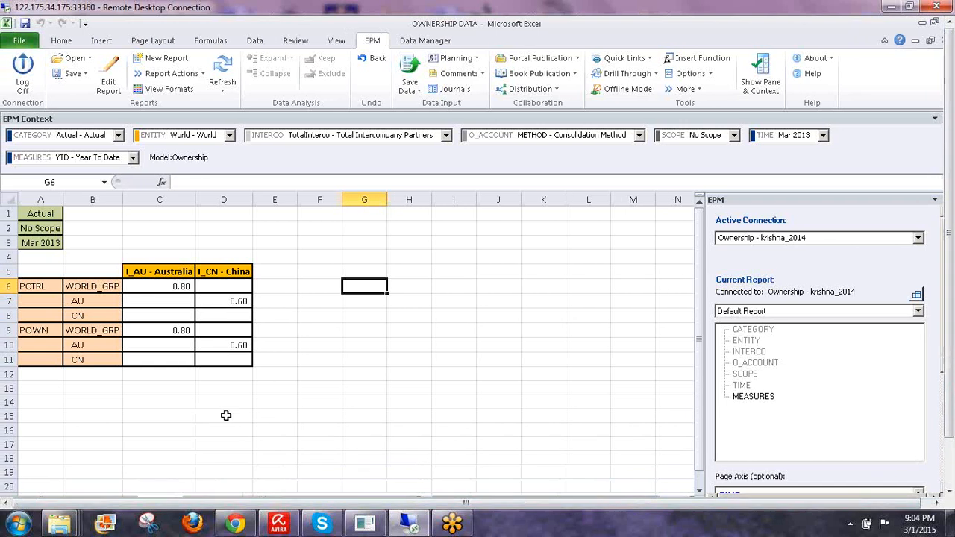
left_click(223, 416)
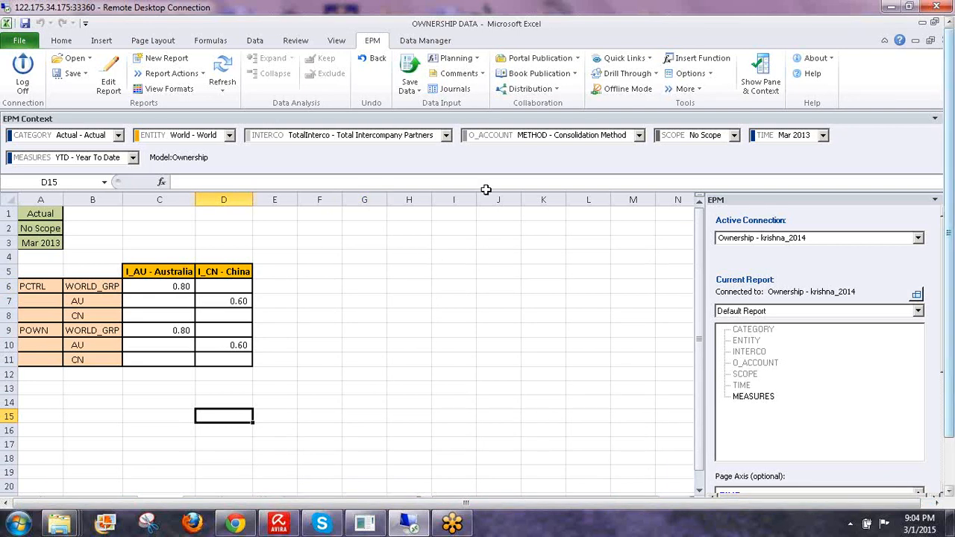
left_click(222, 73)
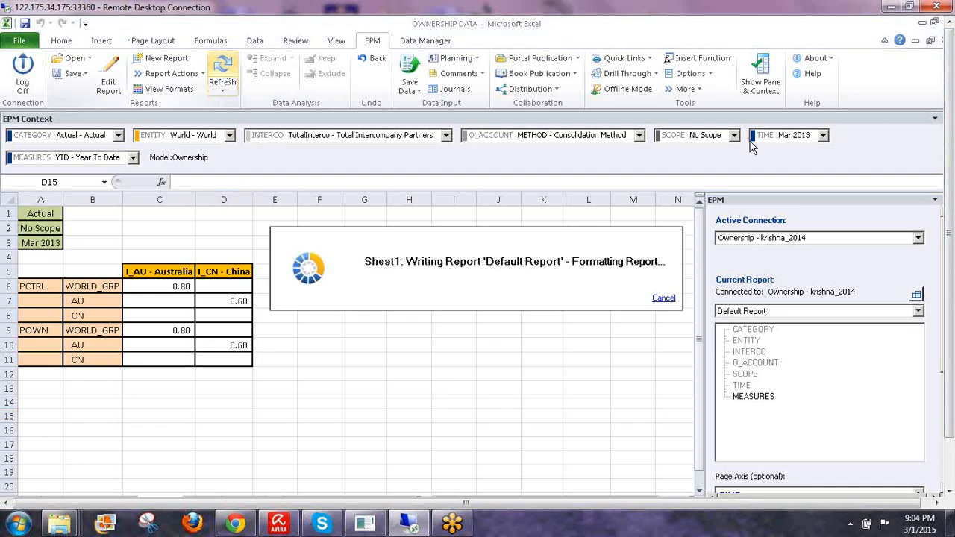
- Set the TIME context to May 2013 through Select Other Members under Q2 2013
left_click(780, 137)
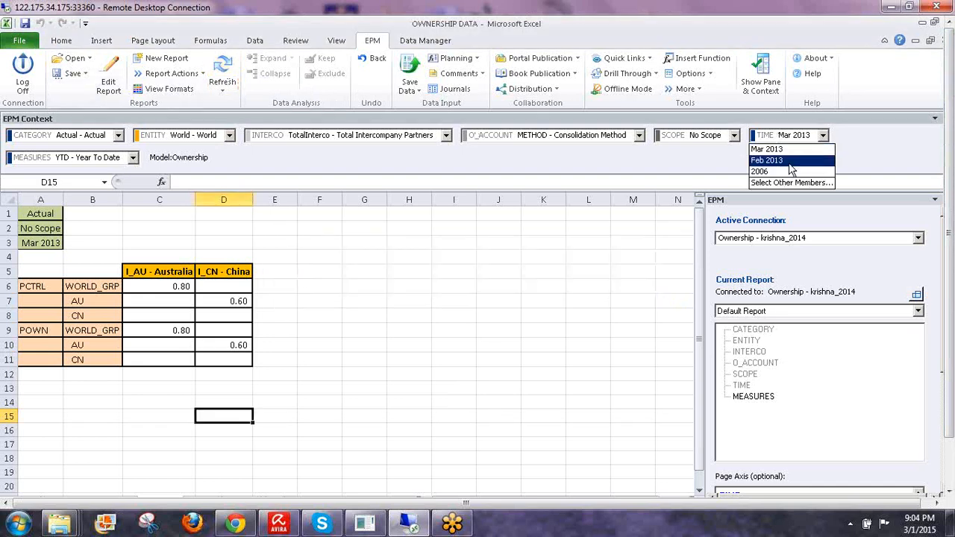
left_click(774, 182)
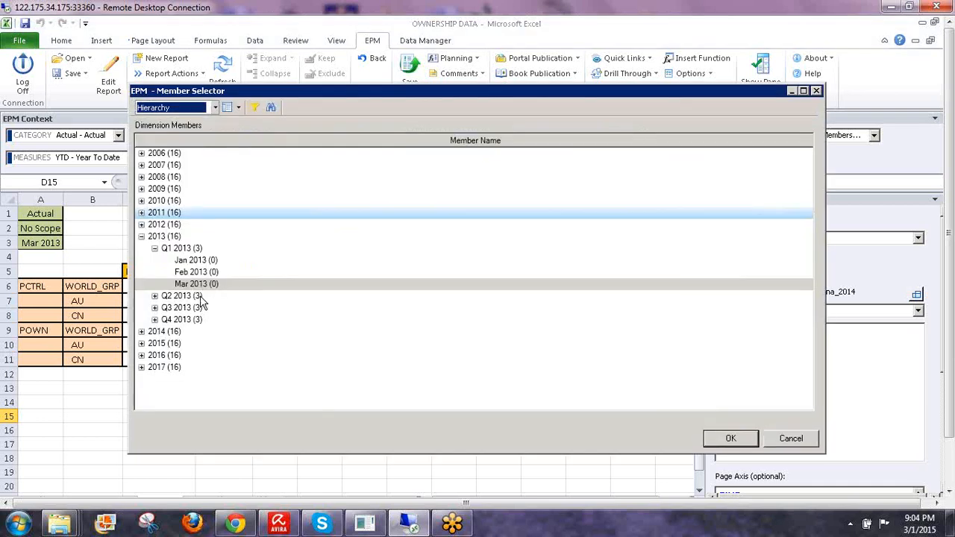
left_click(153, 297)
left_click(154, 297)
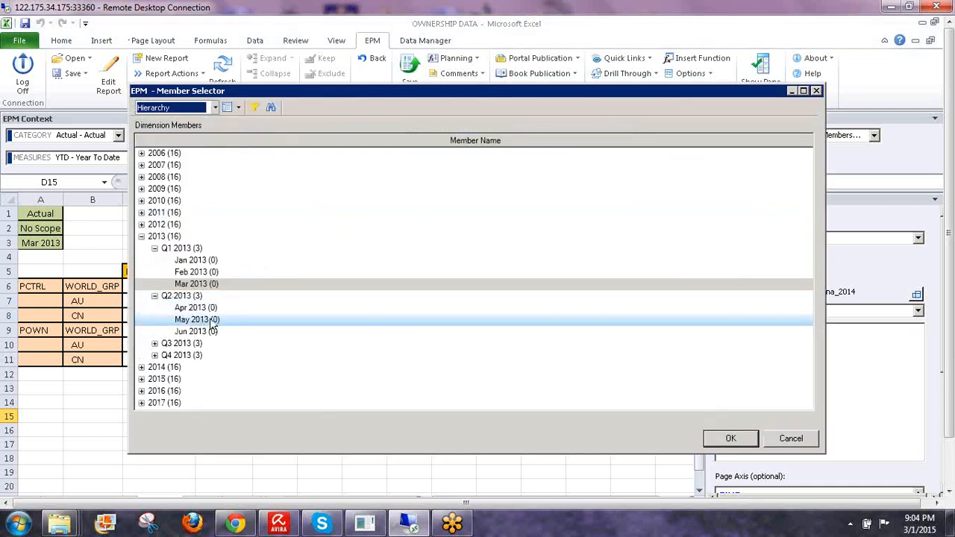
left_click(210, 321)
left_click(729, 439)
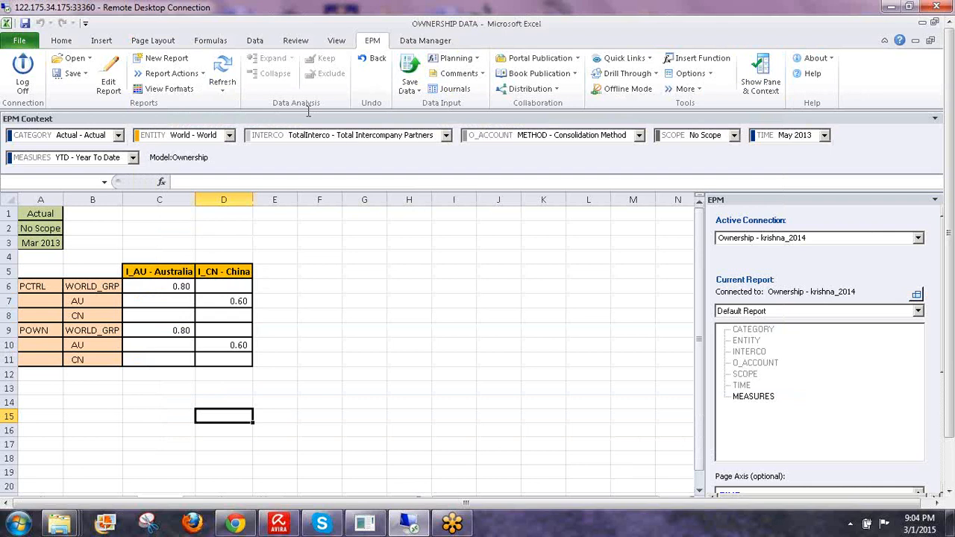
- Refresh the report for May 2013 and enter 0.8 in cells D8 and D11
left_click(224, 71)
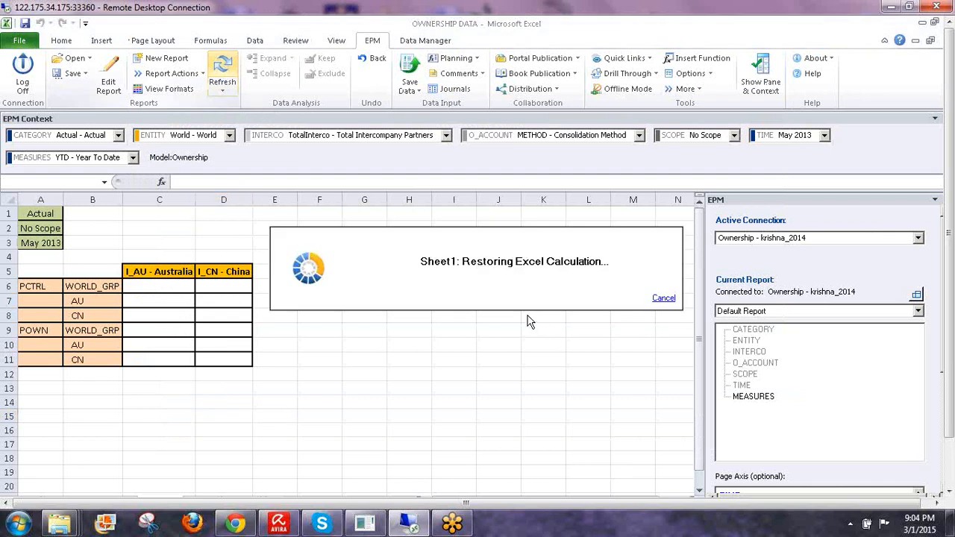
left_click(106, 301)
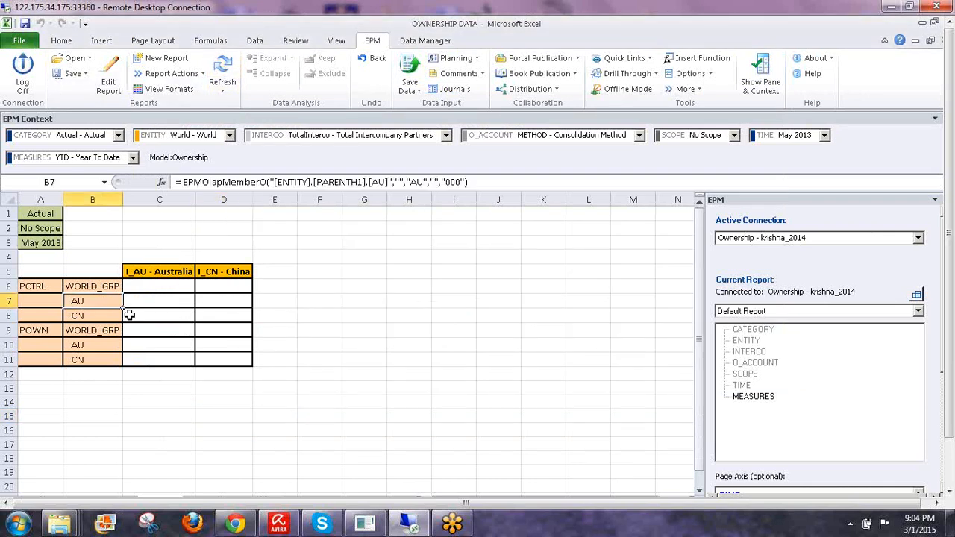
left_click(212, 316)
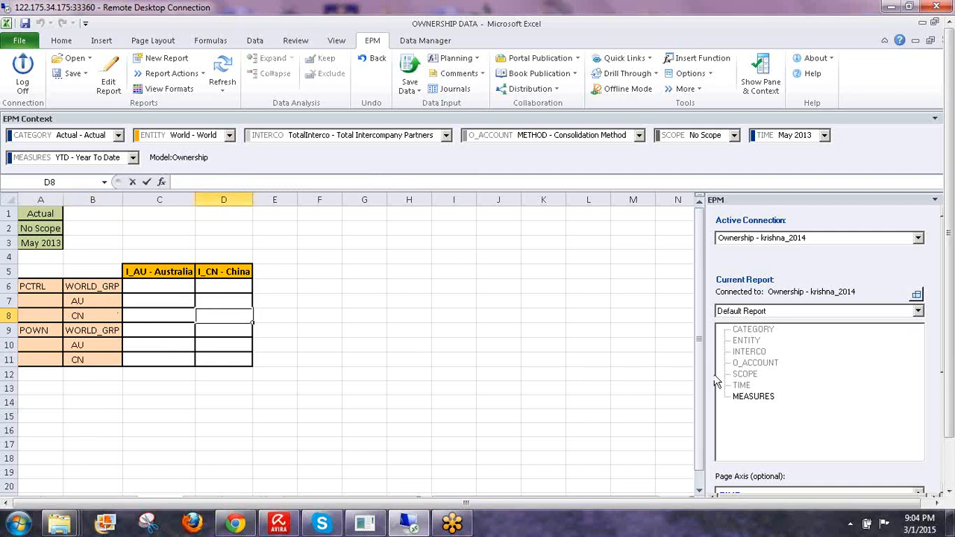
type("0.8")
key("Return")
key("Return")
key("Return")
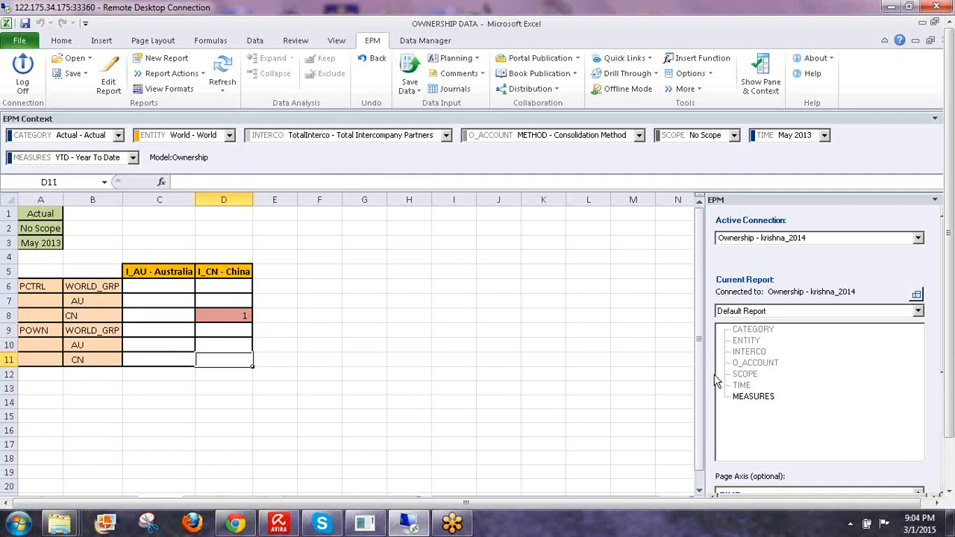
type("0.8")
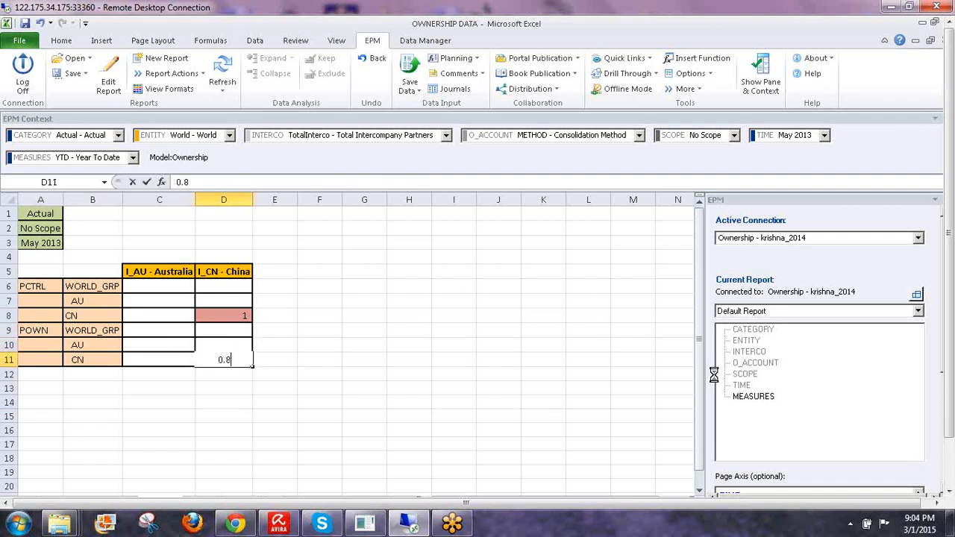
key("Return")
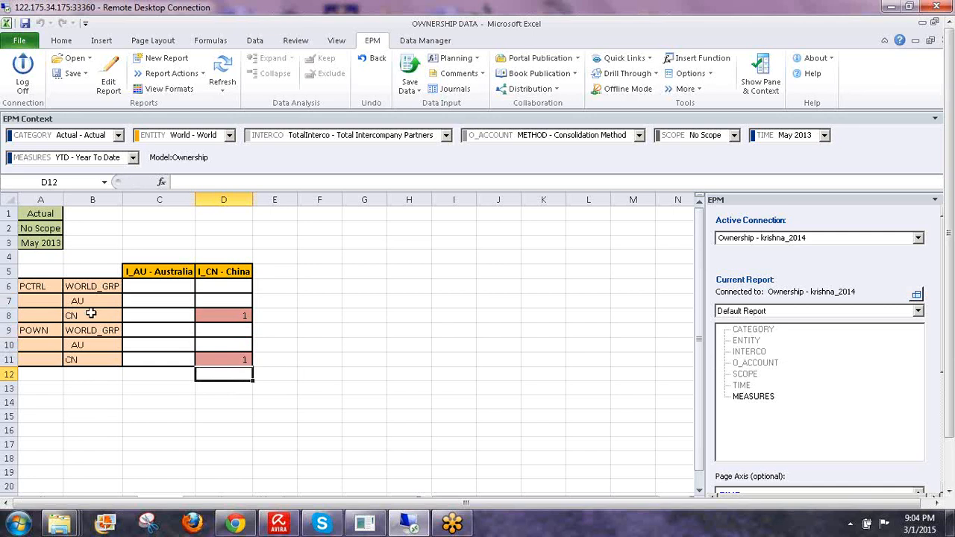
- Inspect the EPMOlapMemberO formulas behind AU and CN in B7/B8 and the value in D8
left_click(82, 298)
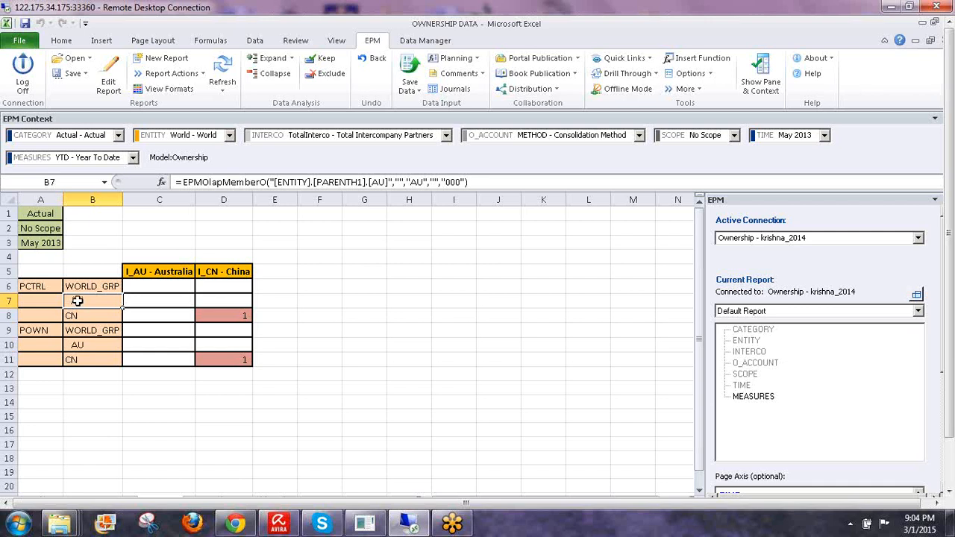
left_click(83, 316)
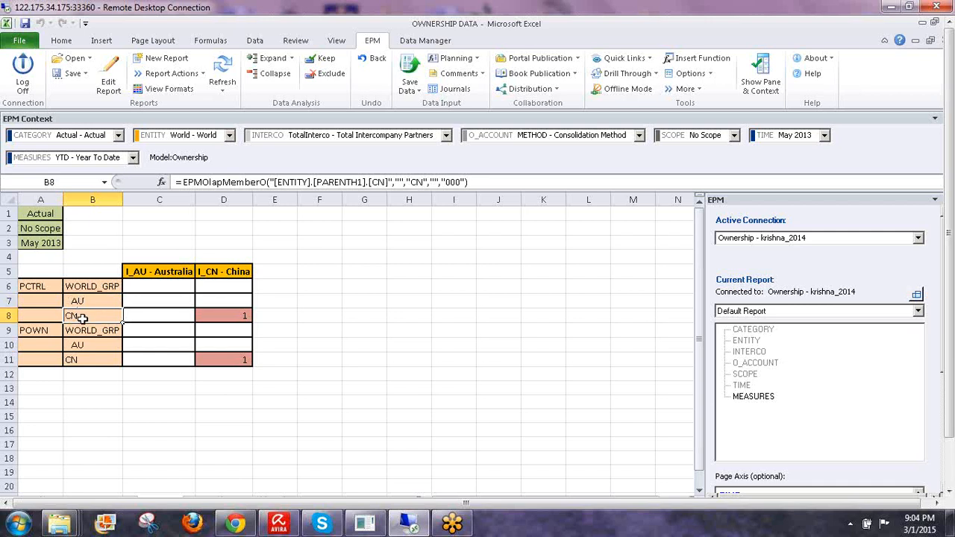
left_click(95, 302)
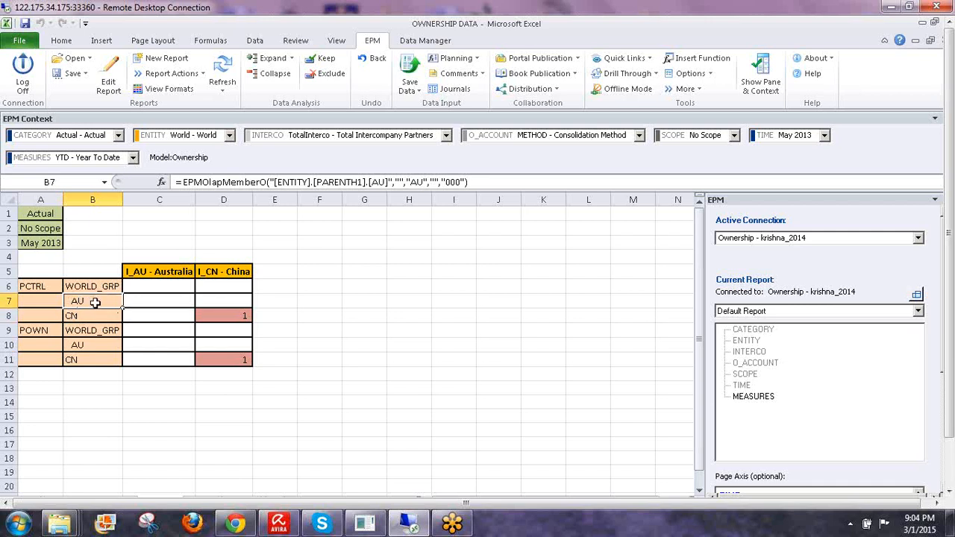
left_click(235, 315)
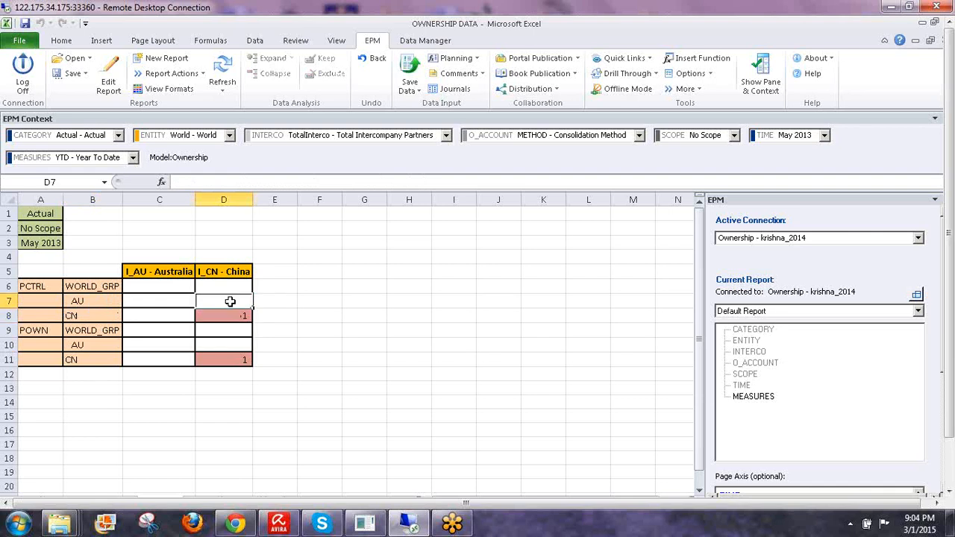
left_click(366, 331)
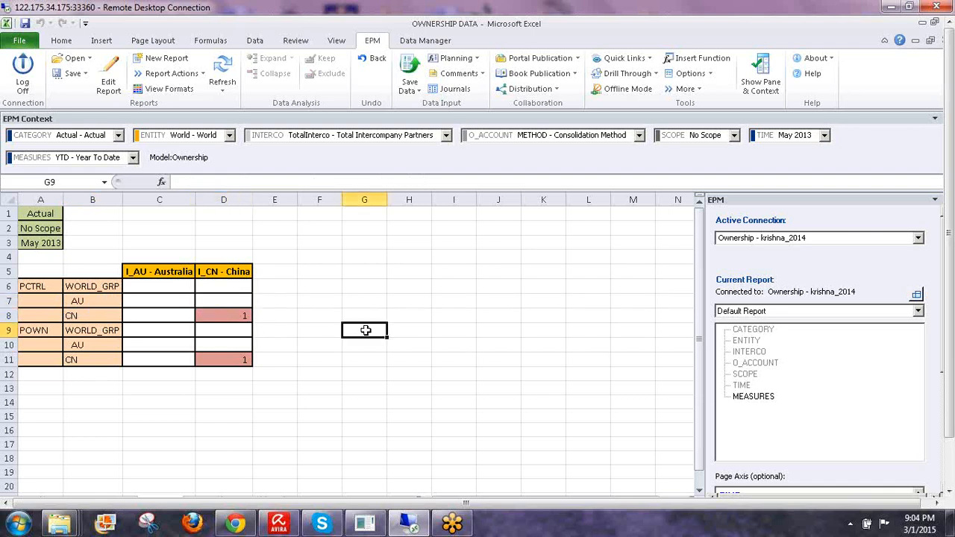
- Switch the TIME context to Mar 2013 and refresh to view its ownership values
left_click(785, 136)
left_click(766, 160)
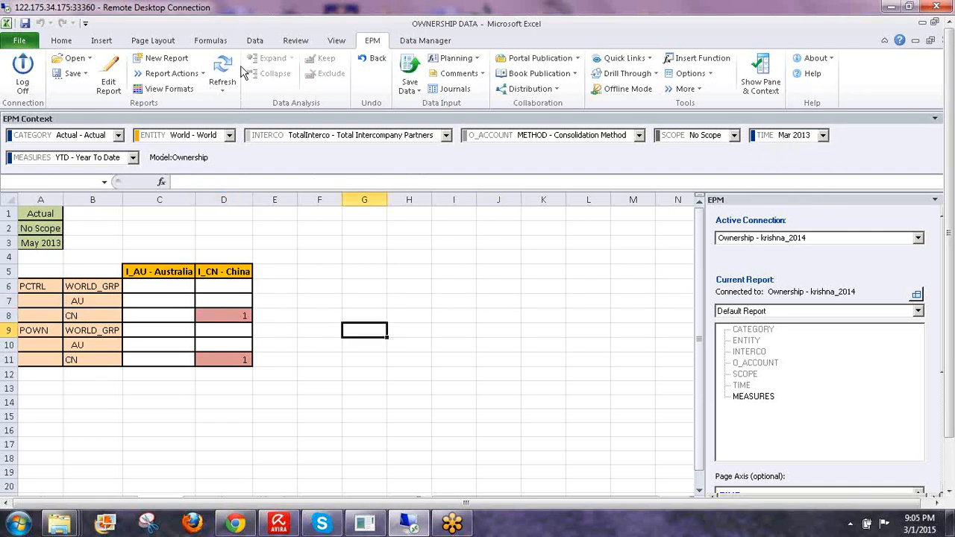
left_click(222, 75)
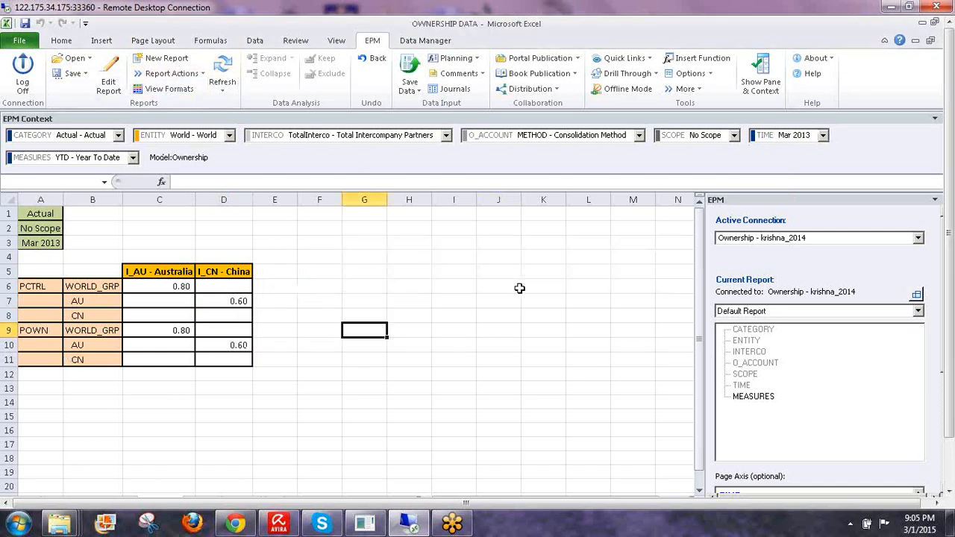
- Return the TIME context to May 2013, refresh, and select the data range C6:D12
left_click(821, 137)
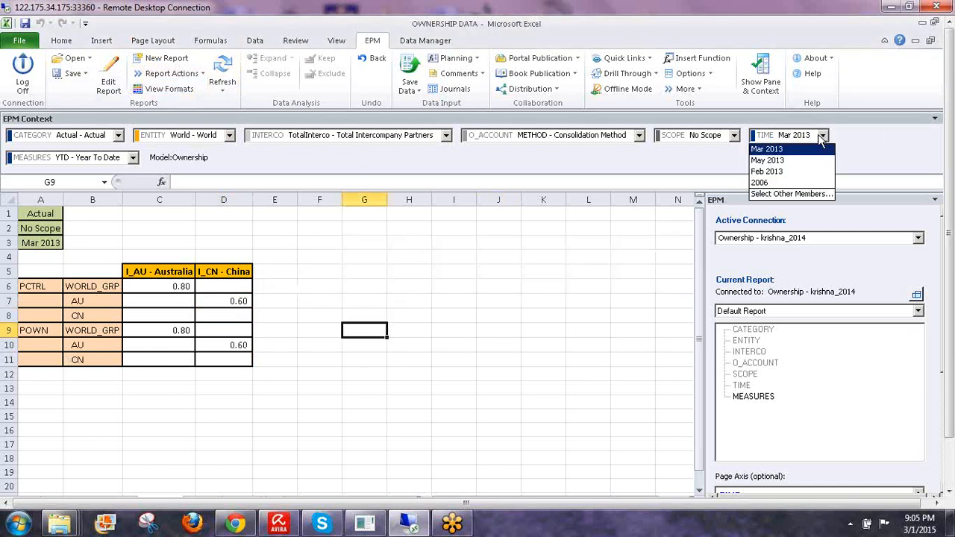
left_click(785, 160)
left_click(222, 75)
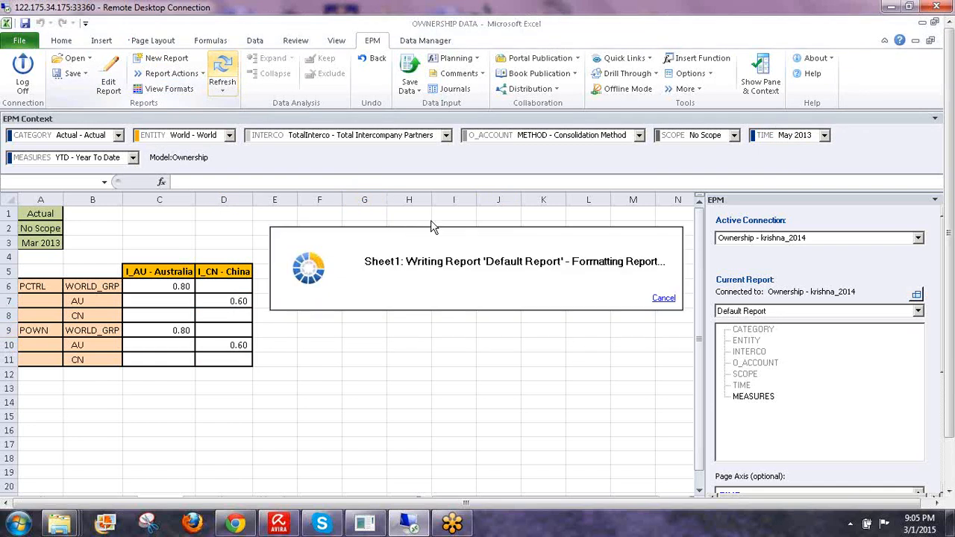
left_click_drag(149, 285, 243, 347)
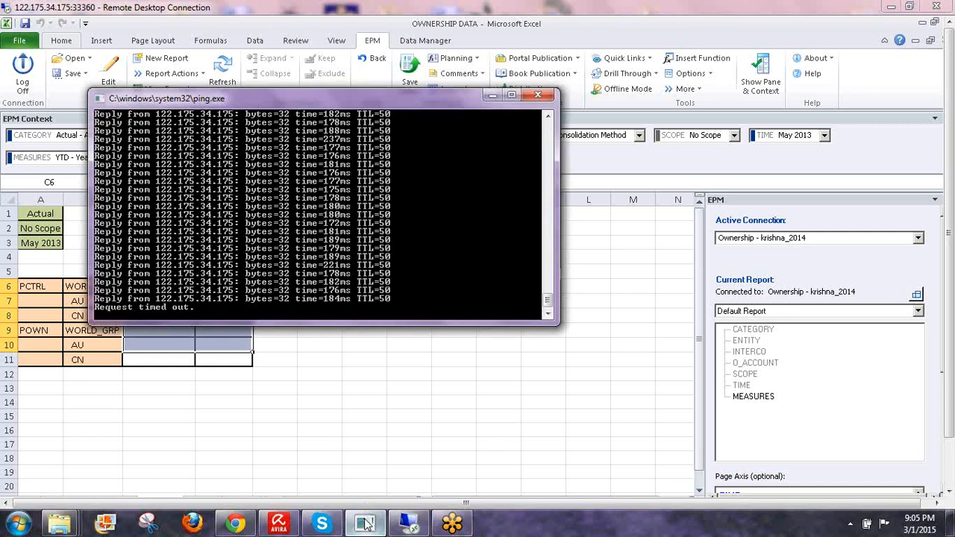
- Close the dropped remote session and reconnect to 122.175.34.175:33360
left_click(951, 328)
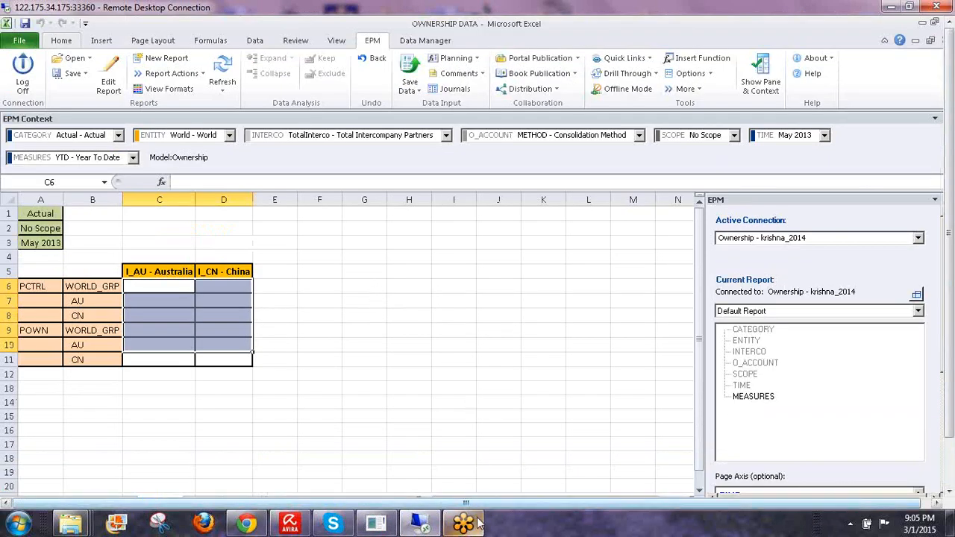
left_click(376, 525)
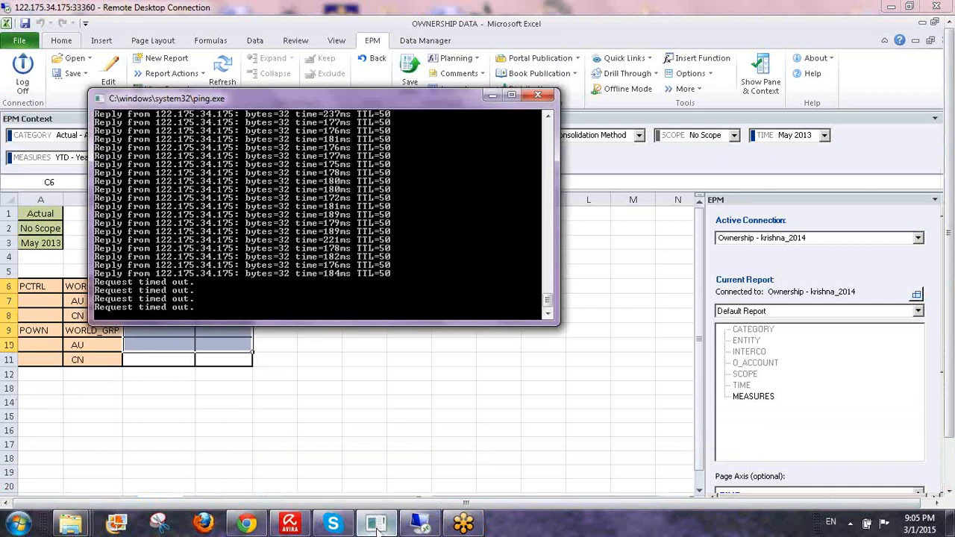
left_click(378, 530)
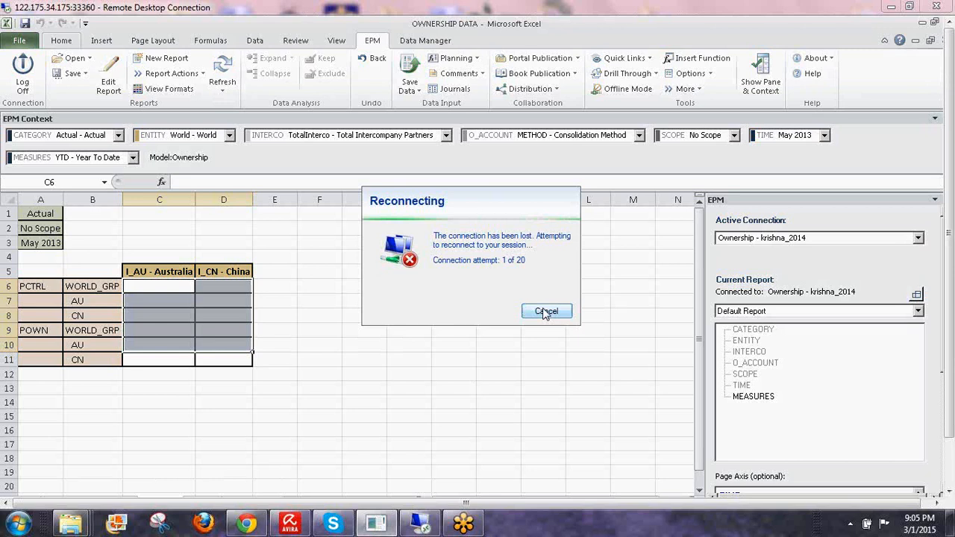
left_click(546, 311)
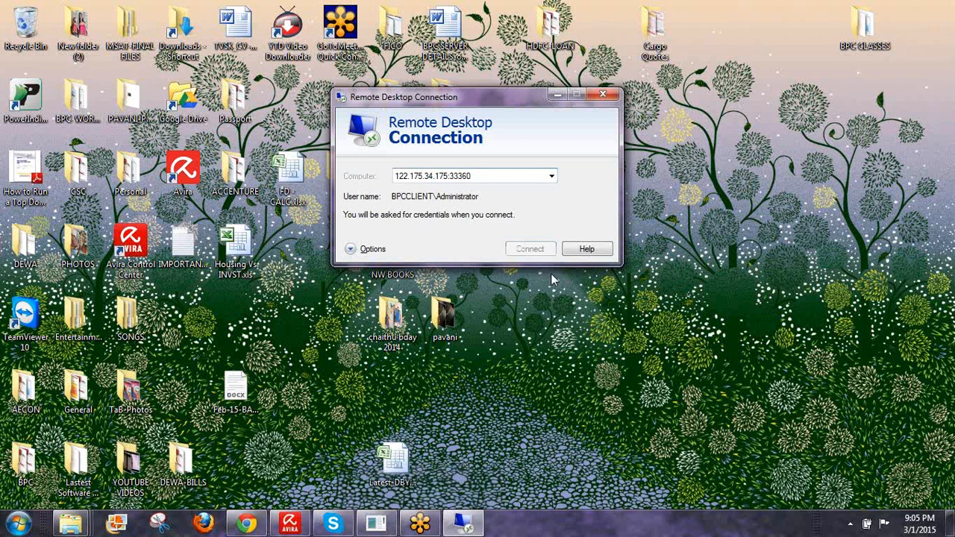
key("Return")
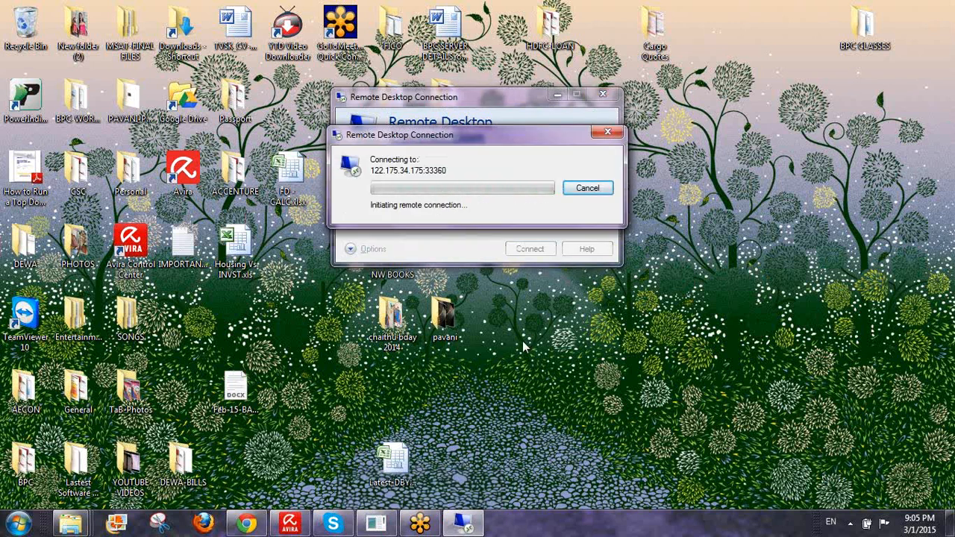
- Check the ping results, dismiss the connection failure error, and retry connecting
left_click(419, 527)
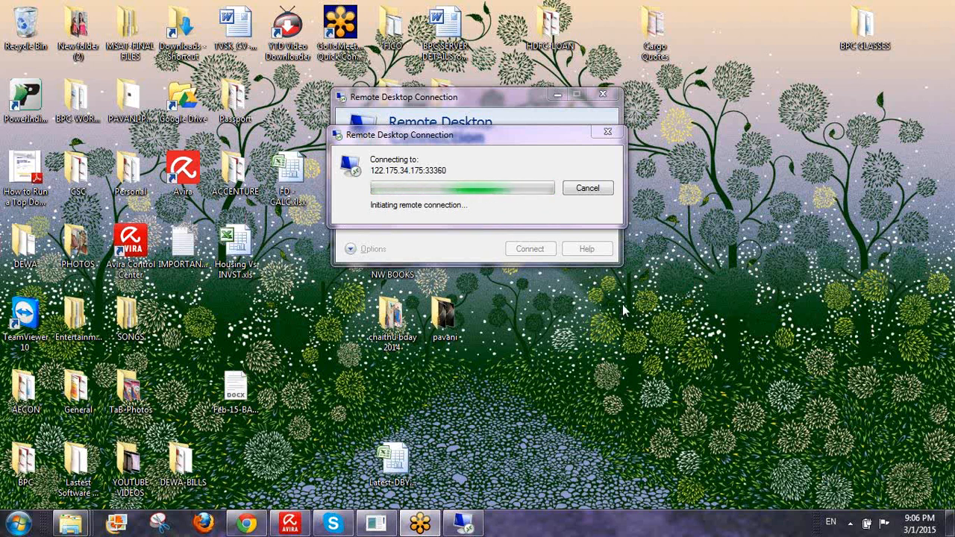
left_click(386, 526)
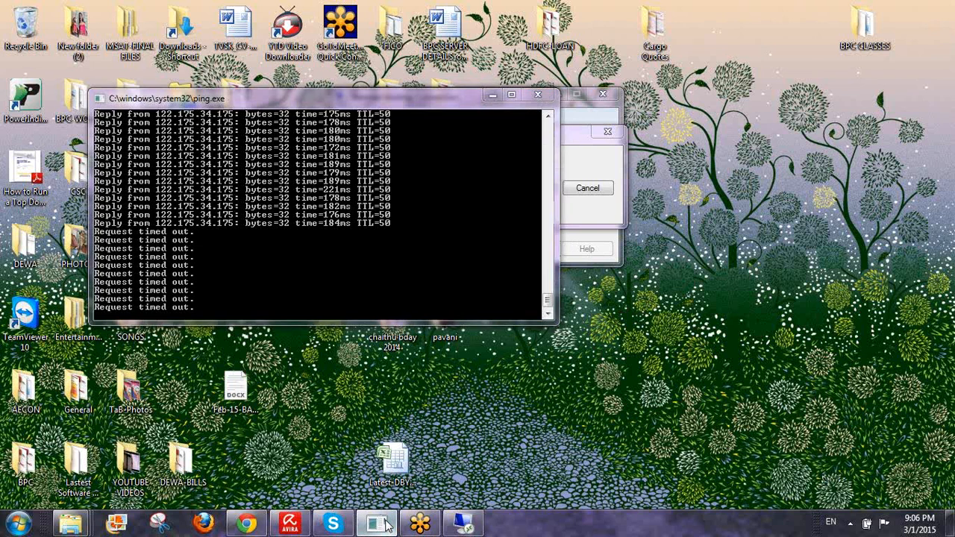
left_click(386, 527)
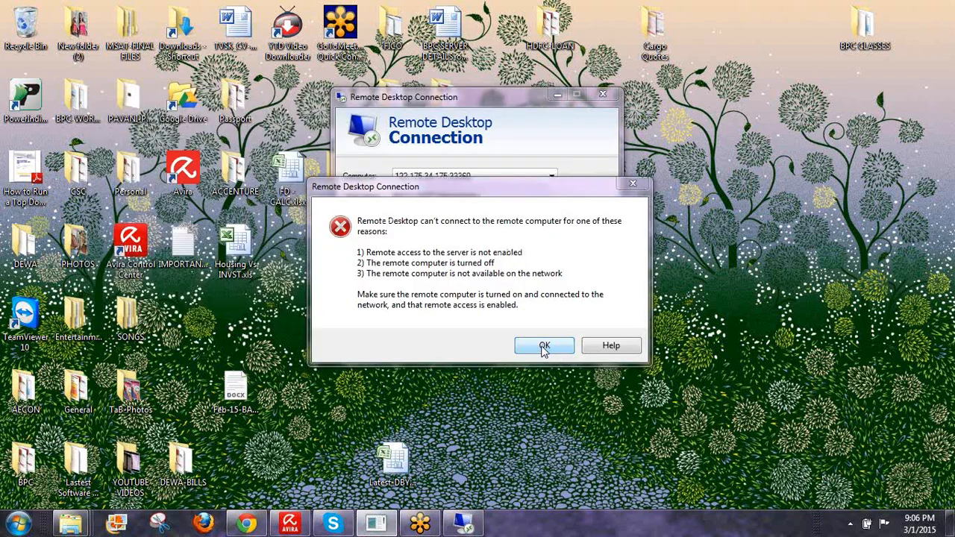
left_click(544, 347)
left_click(528, 249)
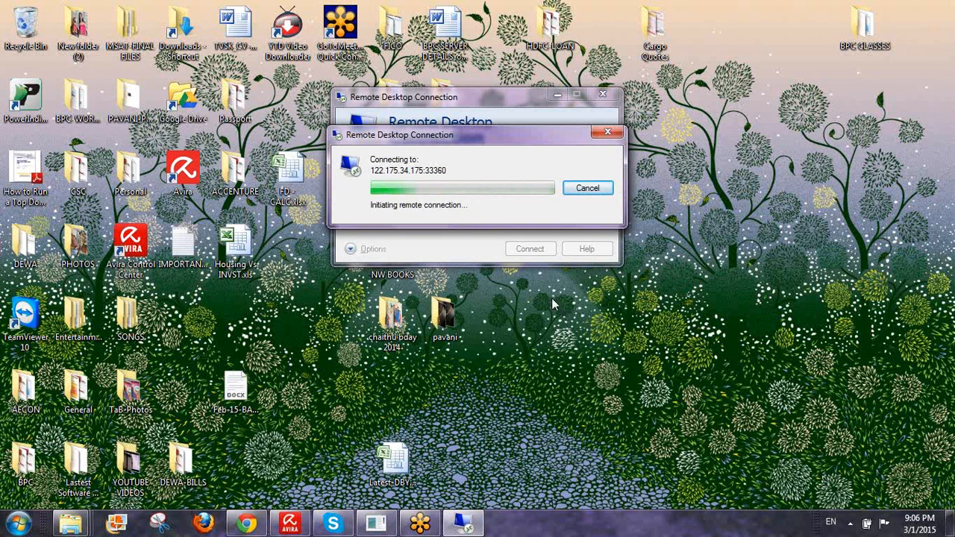
- Review the ping results again and bring up the Skype support chat
left_click(375, 524)
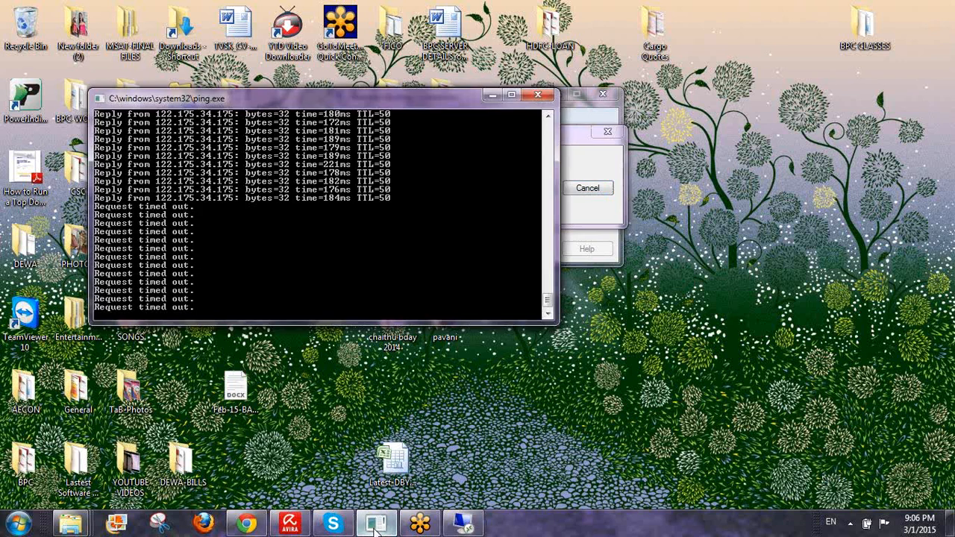
left_click(376, 525)
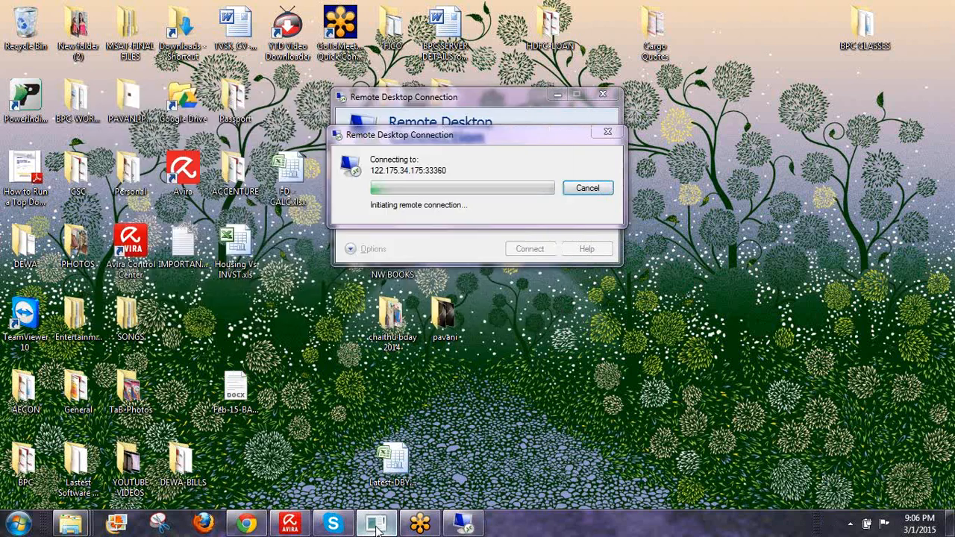
left_click(333, 524)
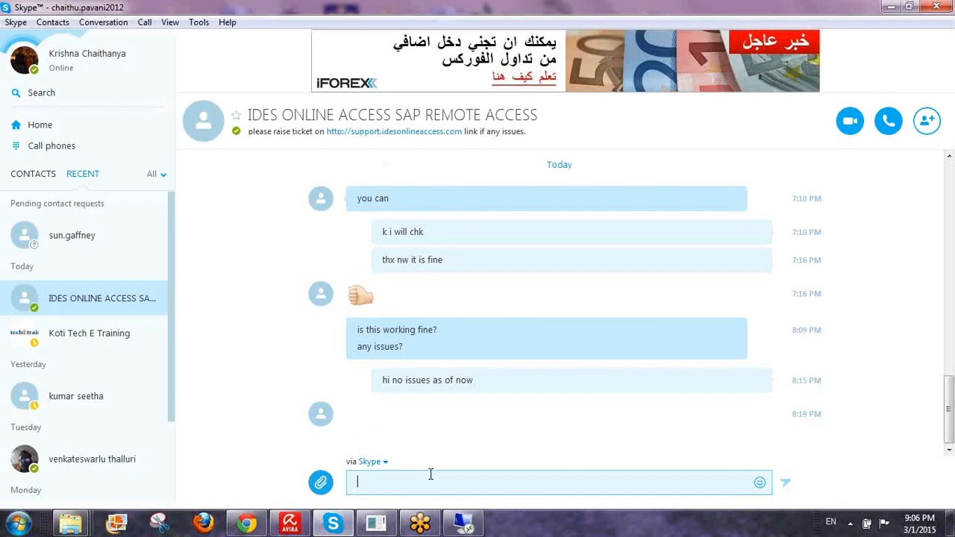
- Send 'hi', 'RDP is down' and 'can u chk' to the support chat, then minimize Skype
type("hi")
key("Return")
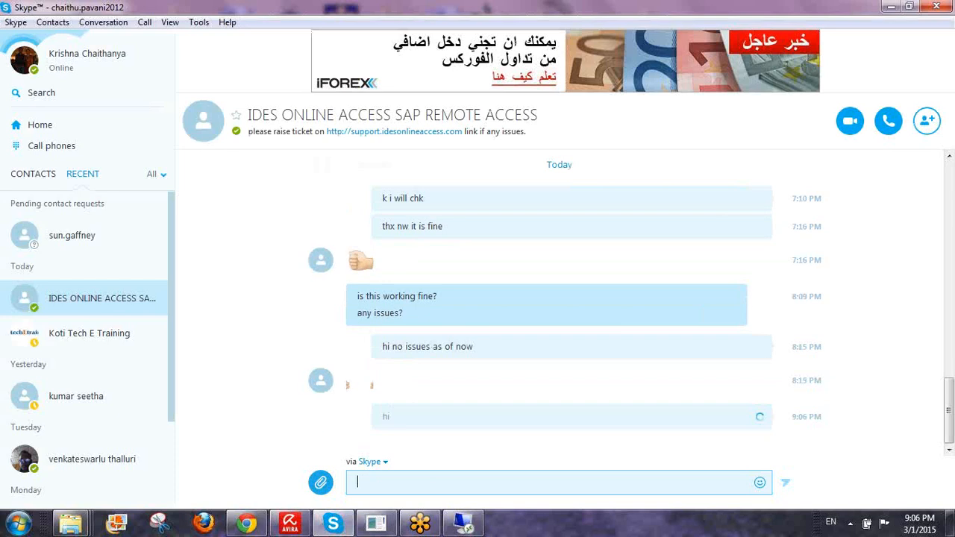
type("R")
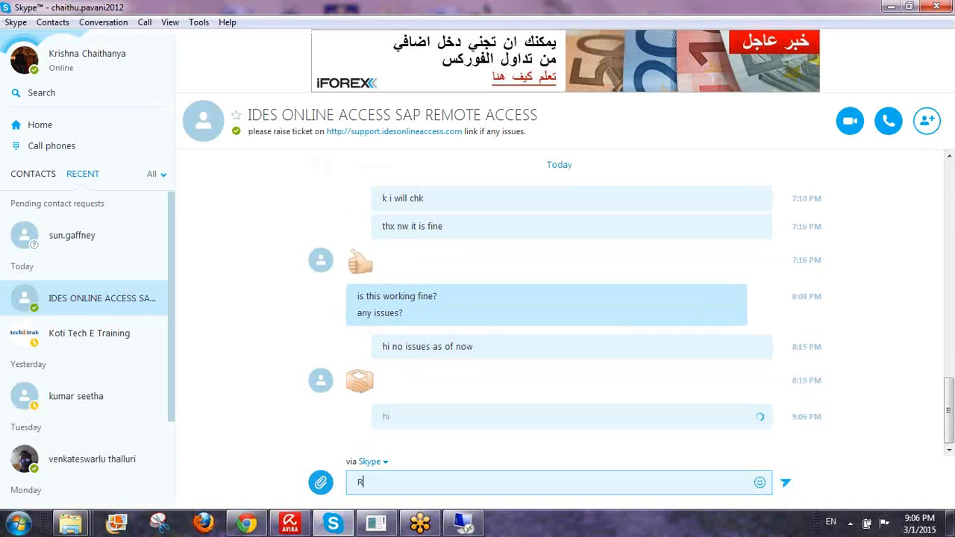
type("DP is down")
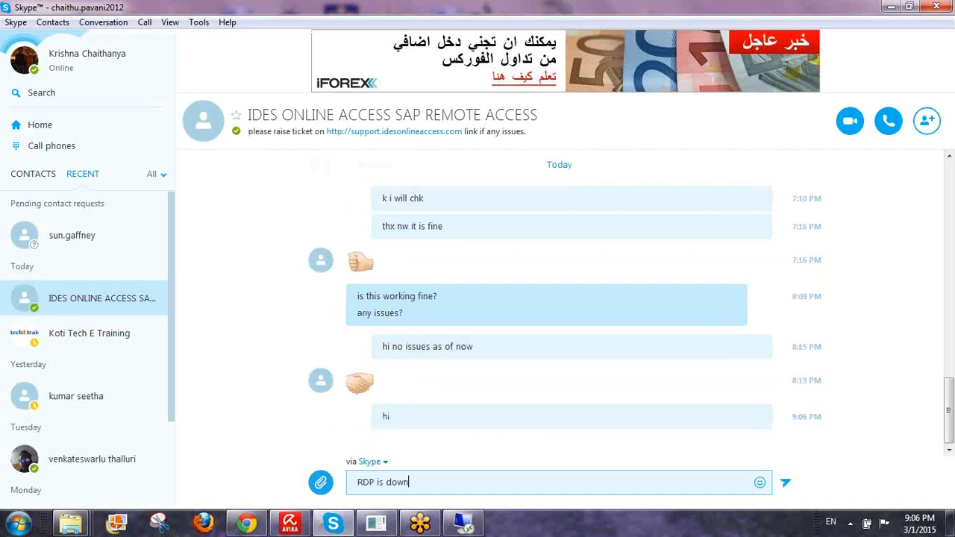
key("Return")
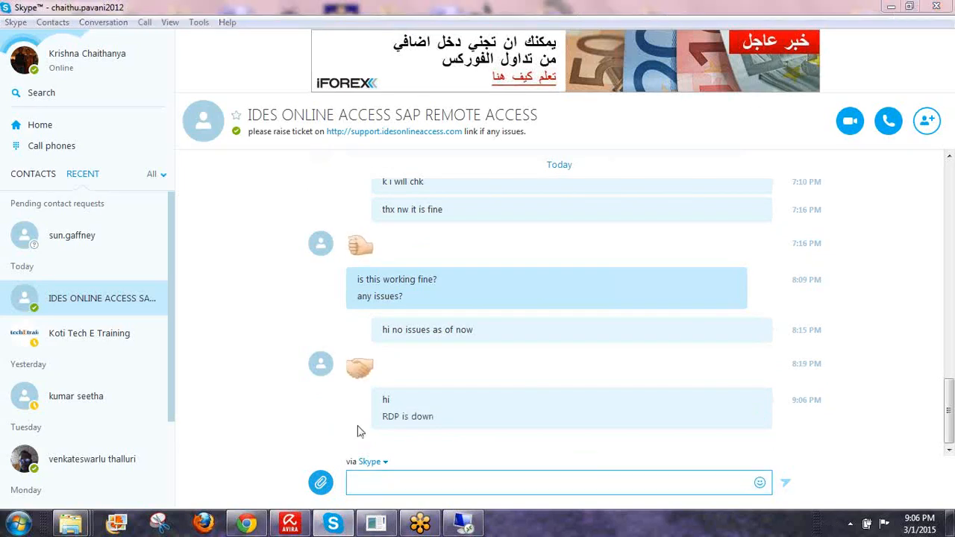
left_click(409, 474)
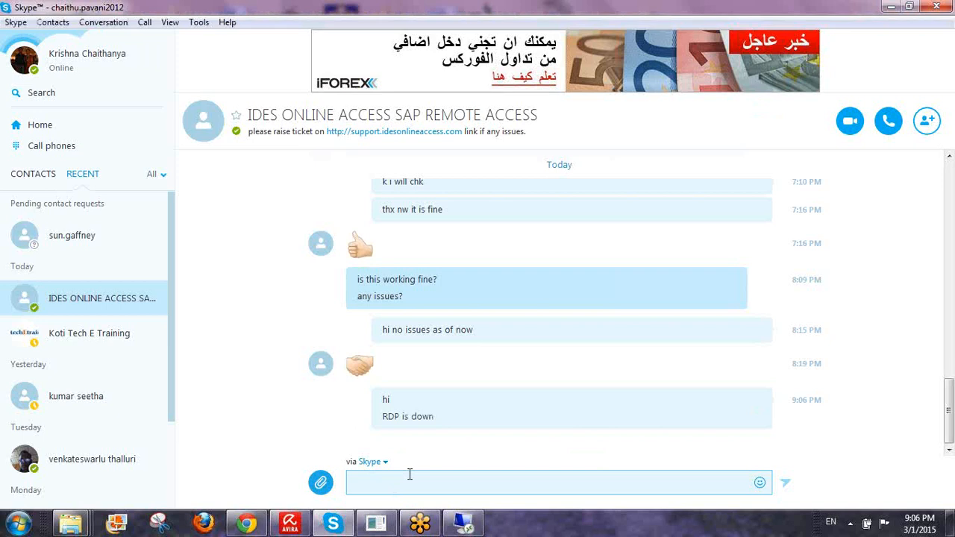
type("can u chk")
key("Return")
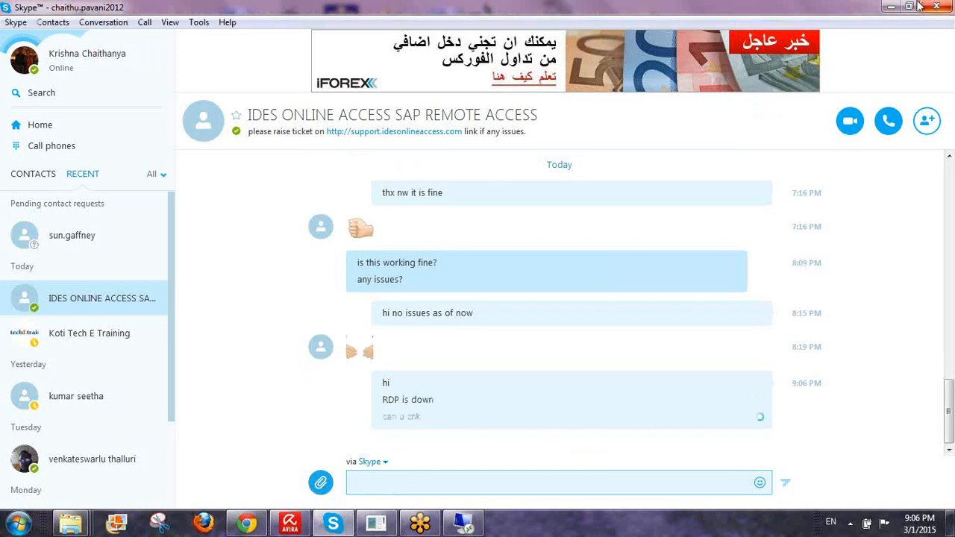
left_click(889, 6)
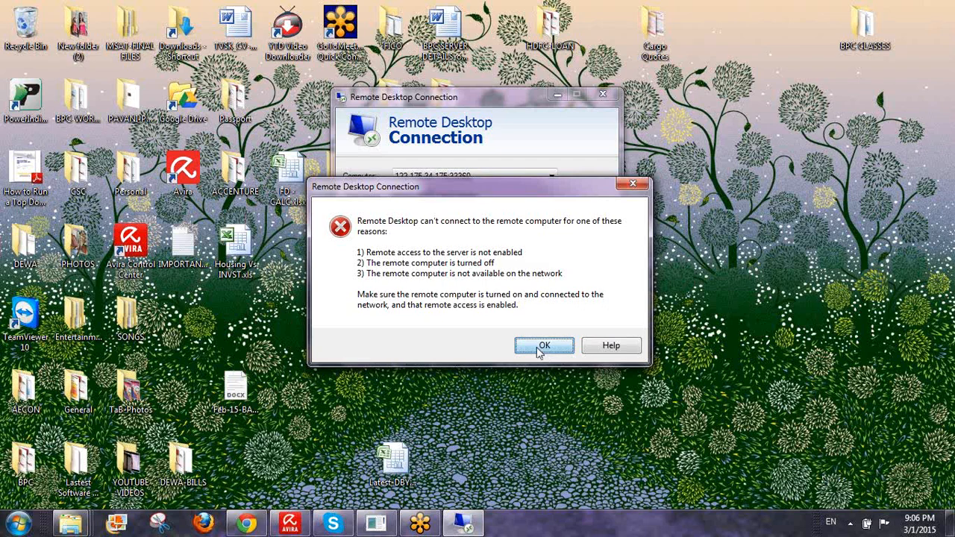
- Dismiss the connection error and reconnect until the remote Excel ownership sheet reappears
left_click(545, 346)
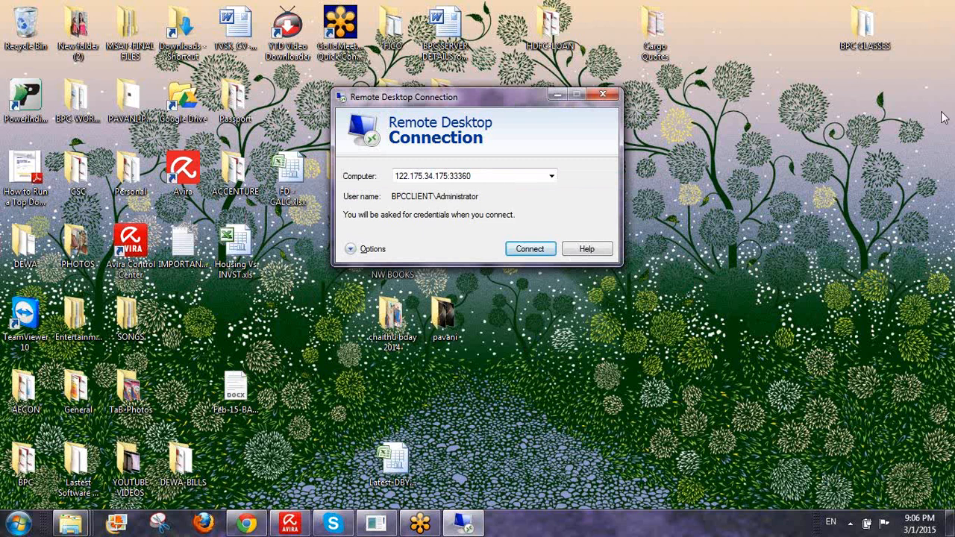
left_click(794, 71)
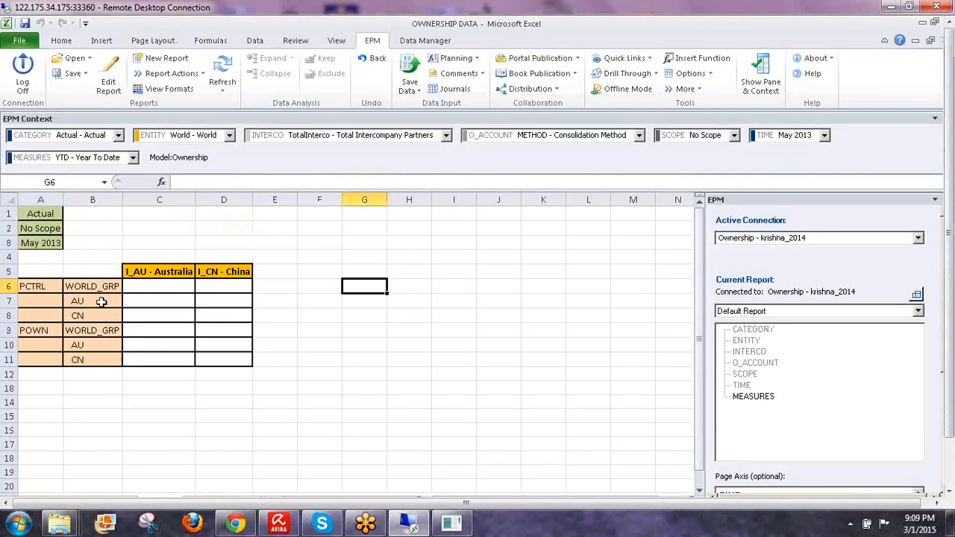
- Enter 0.8 in D7 and 0.89 in D10 for China under AU, then select C6:D11
left_click(74, 300)
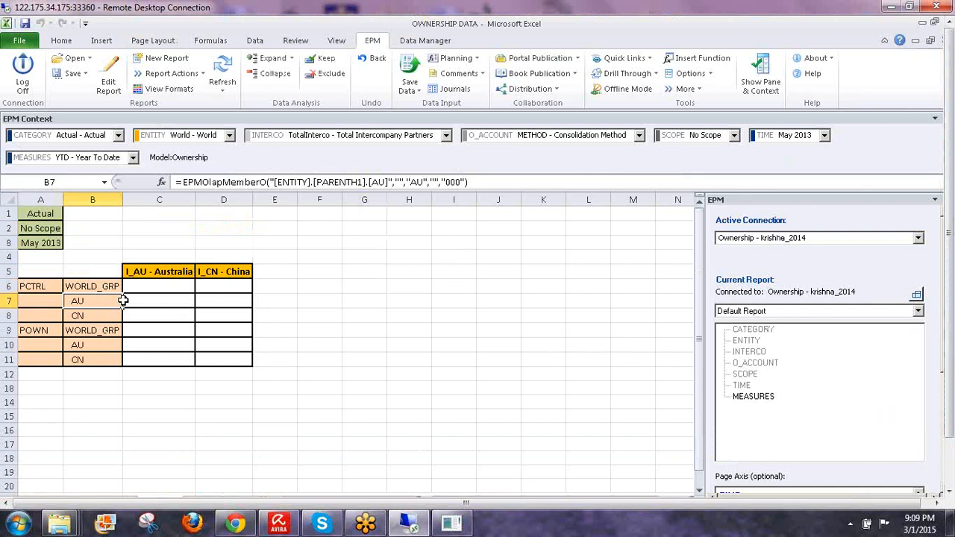
left_click(217, 299)
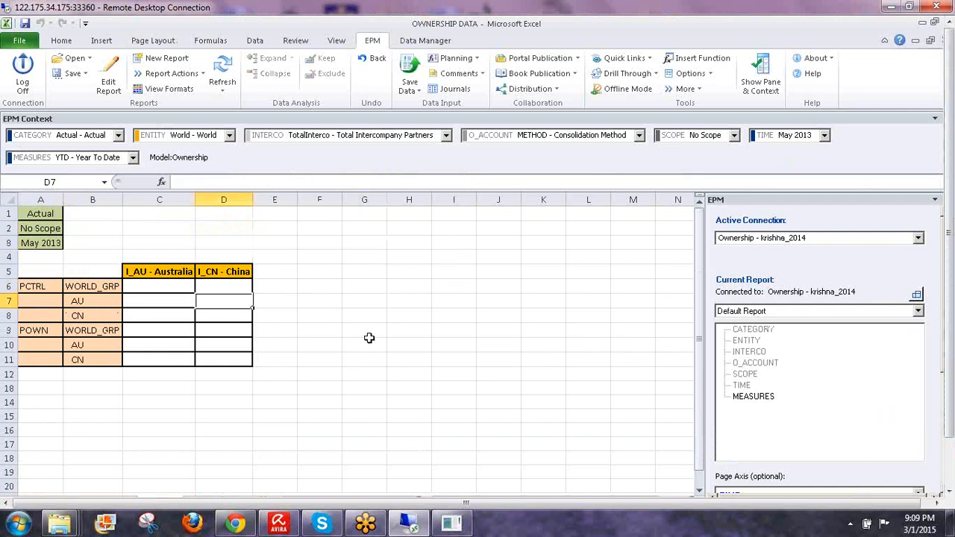
type("0.8")
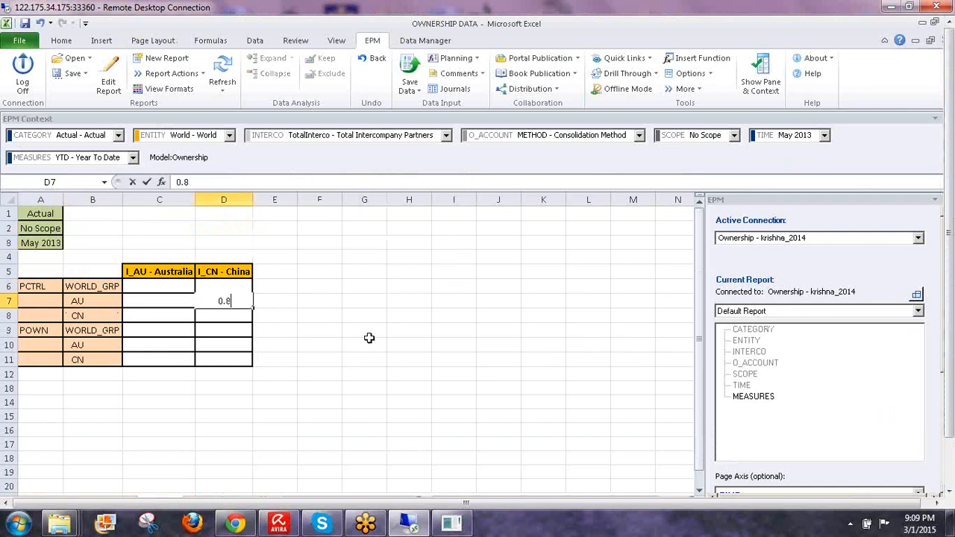
key("Return")
key("Return")
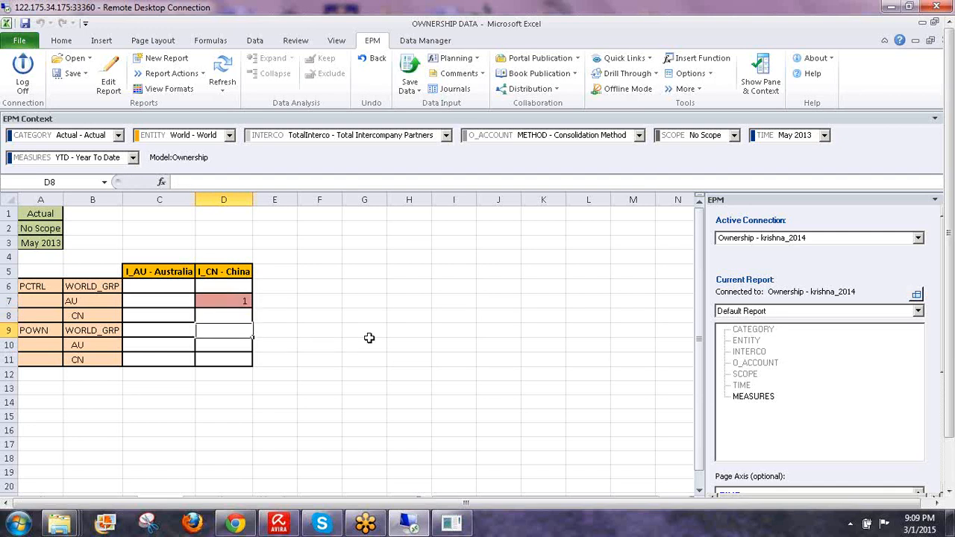
key("Return")
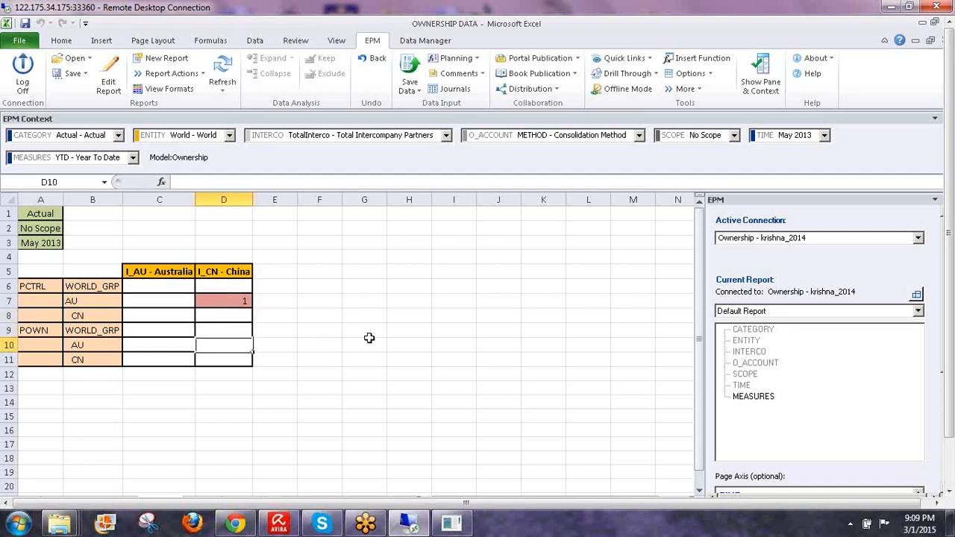
type("0.89")
key("Return")
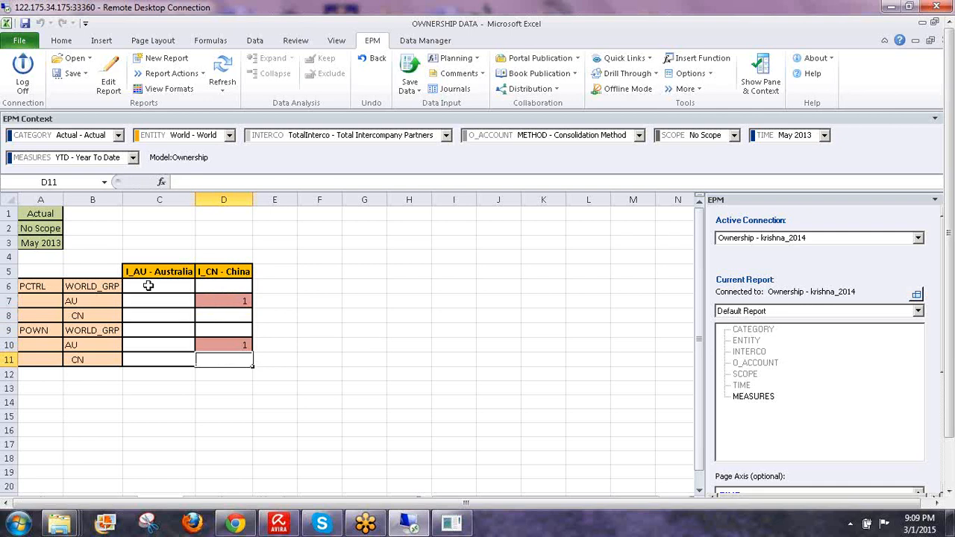
left_click_drag(149, 286, 223, 302)
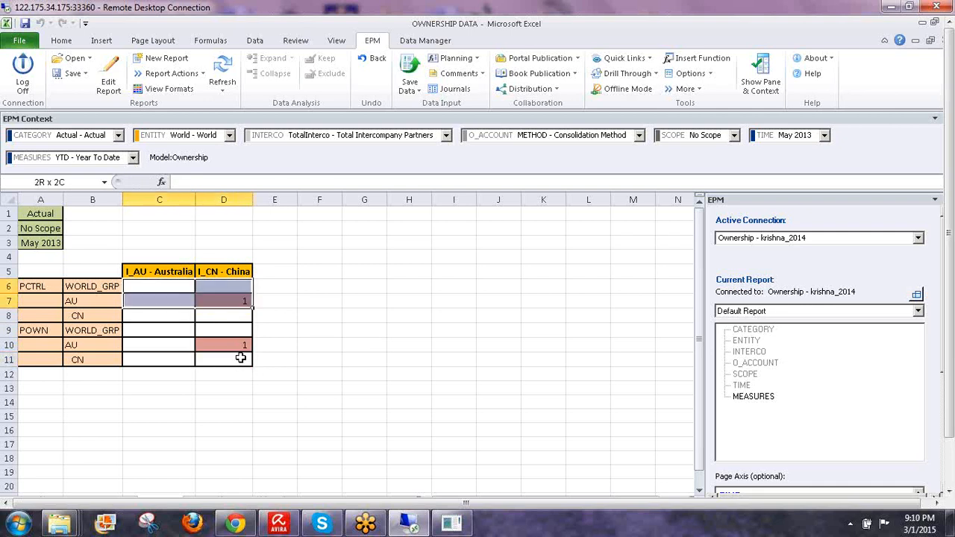
left_click_drag(240, 358, 242, 357)
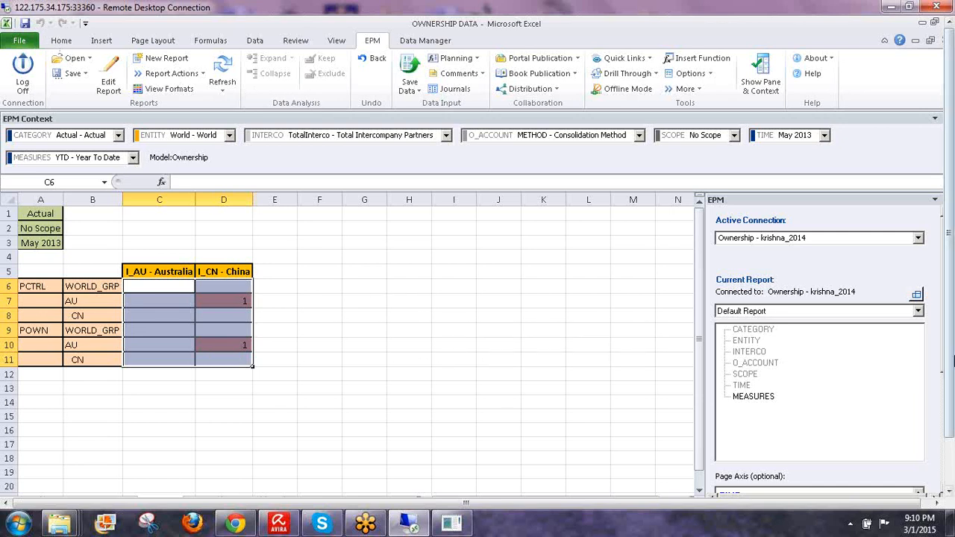
- Apply Comma Style to the value cells C6:D11 so China's AU entries display 0.80
left_click_drag(949, 346, 949, 408)
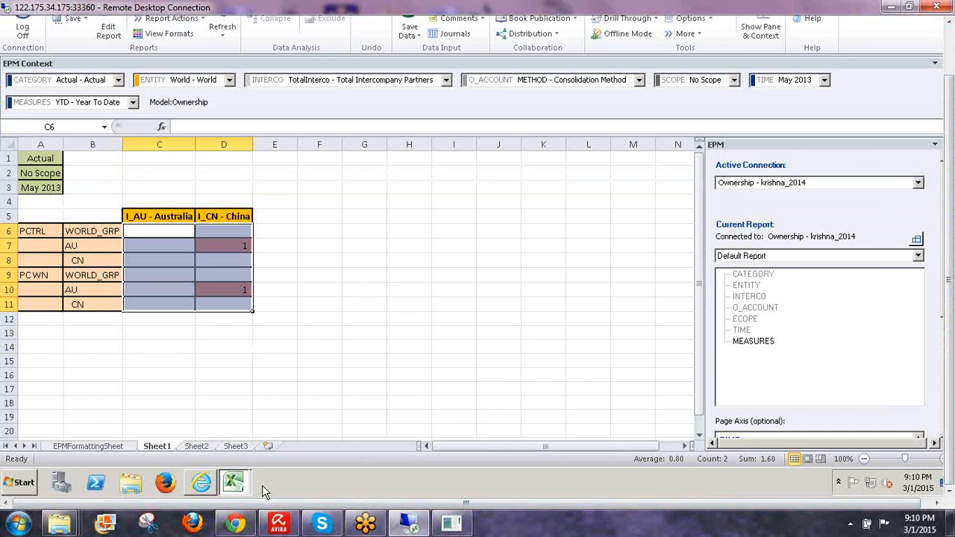
left_click(448, 525)
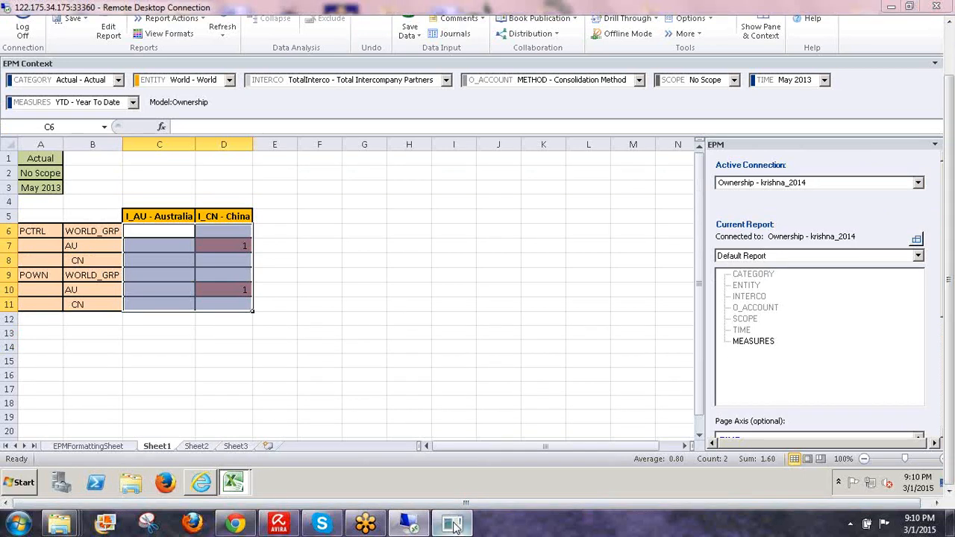
left_click(452, 526)
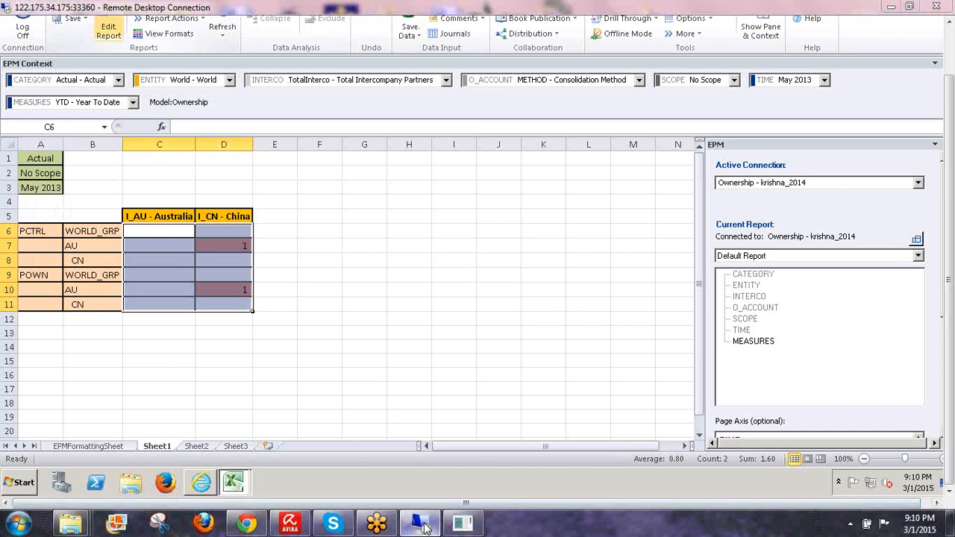
left_click(465, 525)
left_click(464, 525)
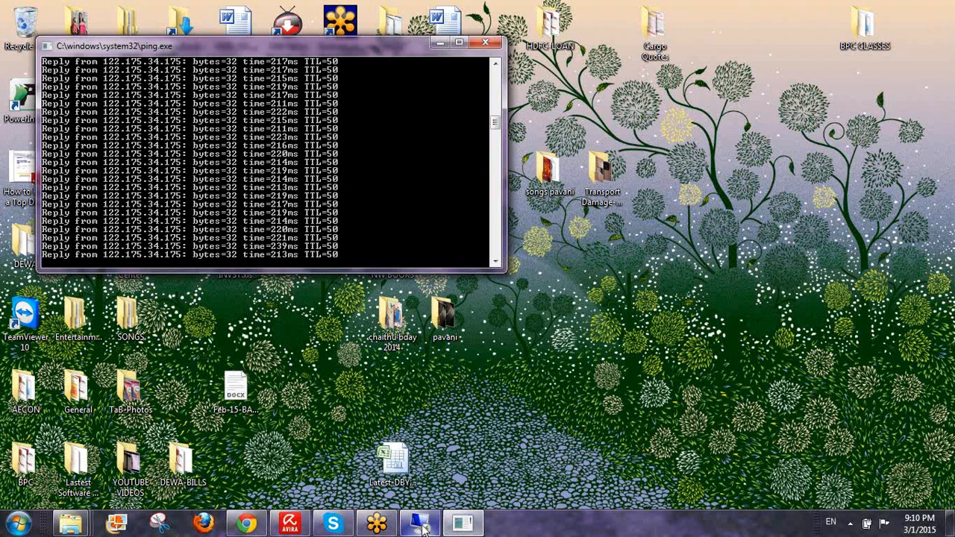
left_click(422, 527)
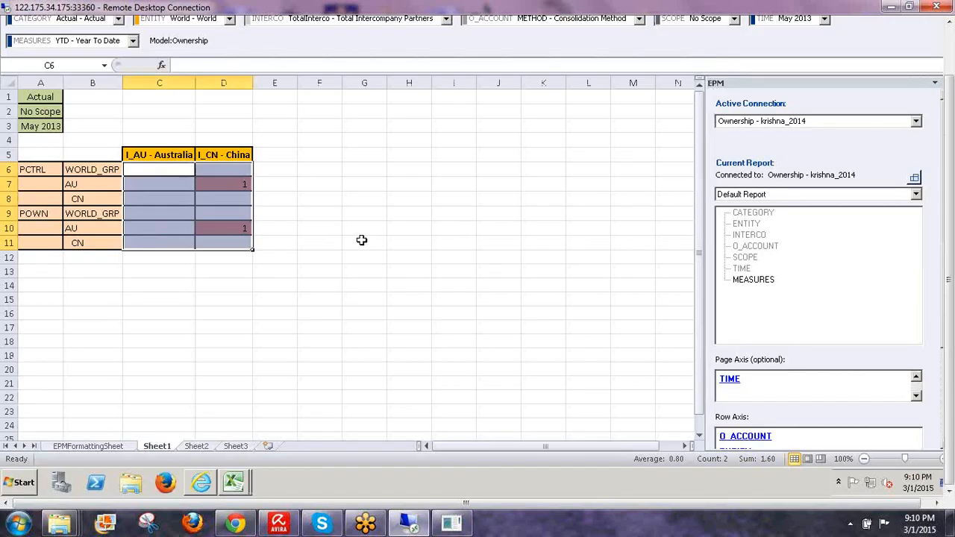
left_click_drag(952, 384, 952, 334)
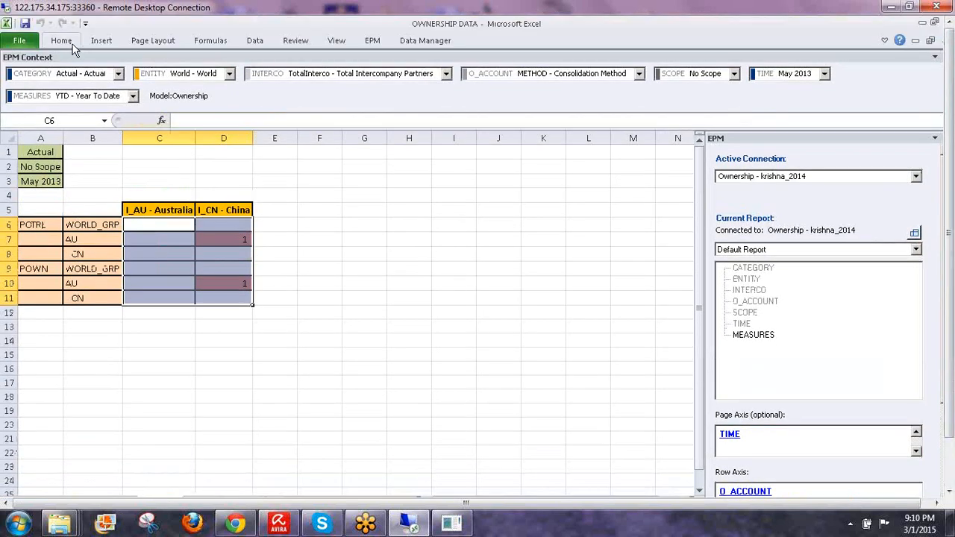
left_click(60, 41)
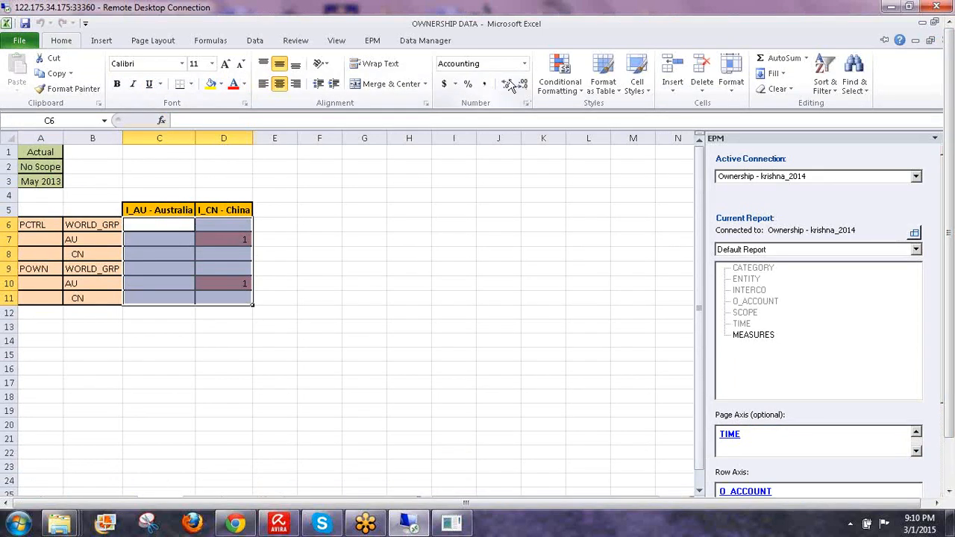
left_click(484, 83)
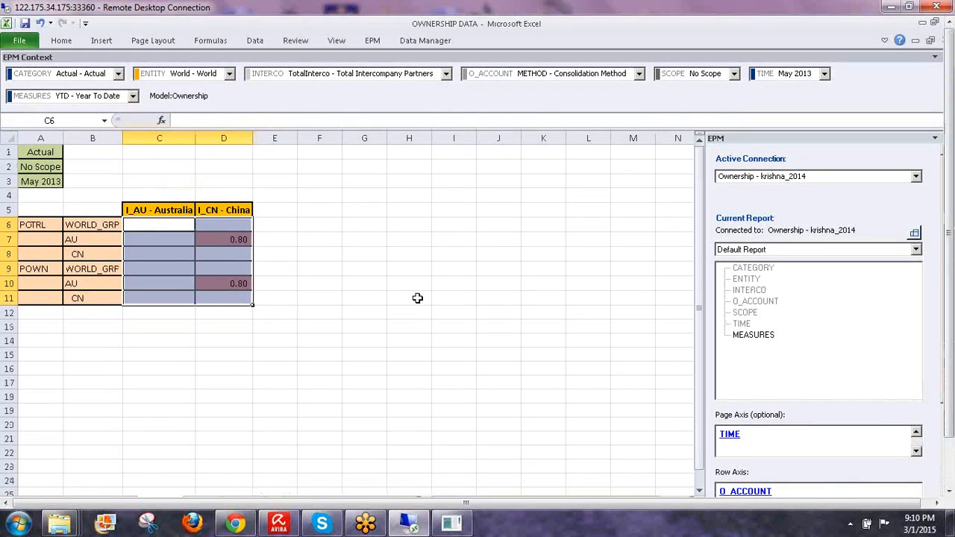
left_click(417, 299)
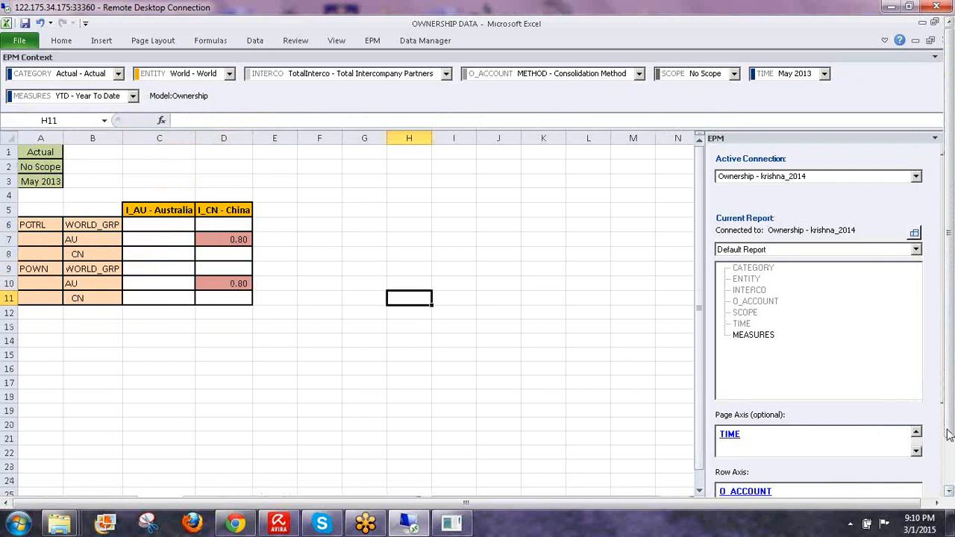
- Save the two 0.80 ownership records to the server with EPM Save Data
left_click(373, 42)
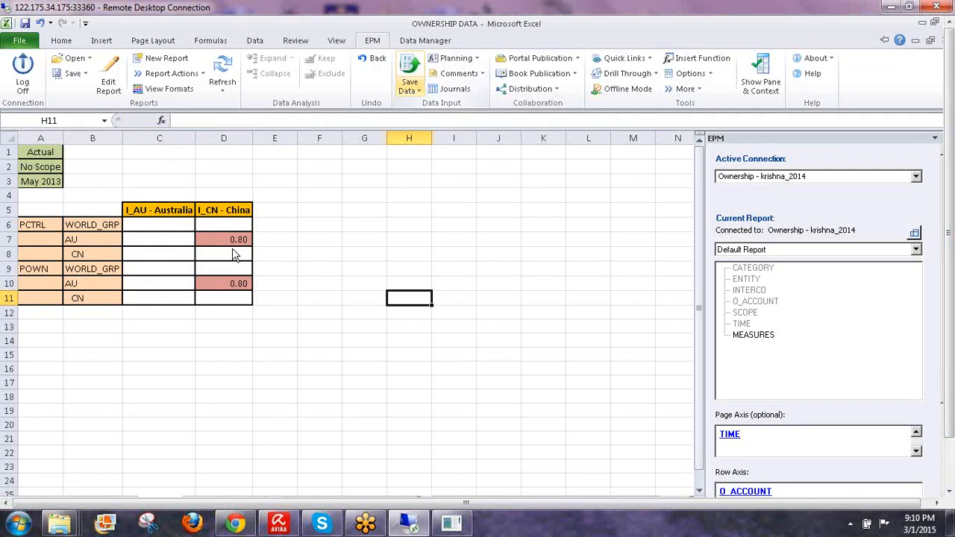
left_click(407, 71)
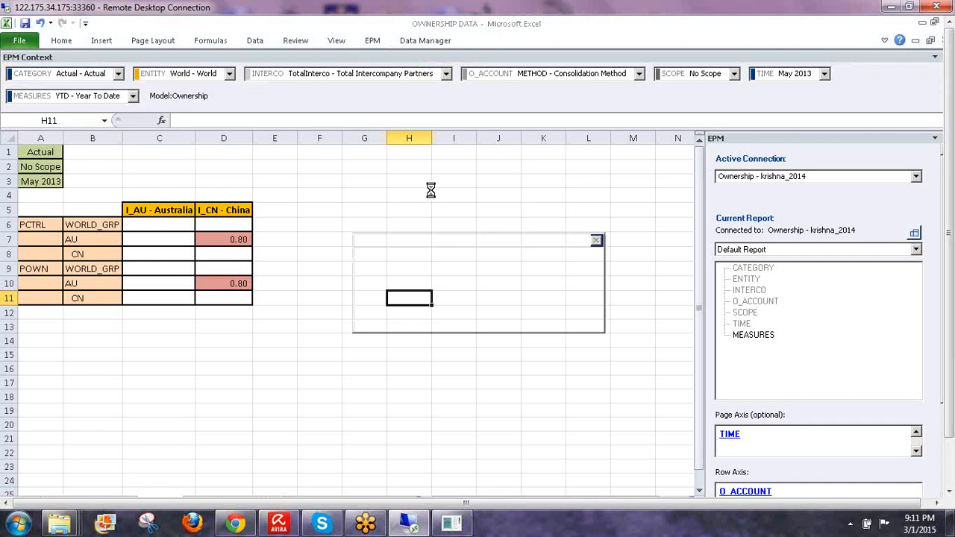
left_click(455, 530)
left_click(456, 529)
left_click(422, 528)
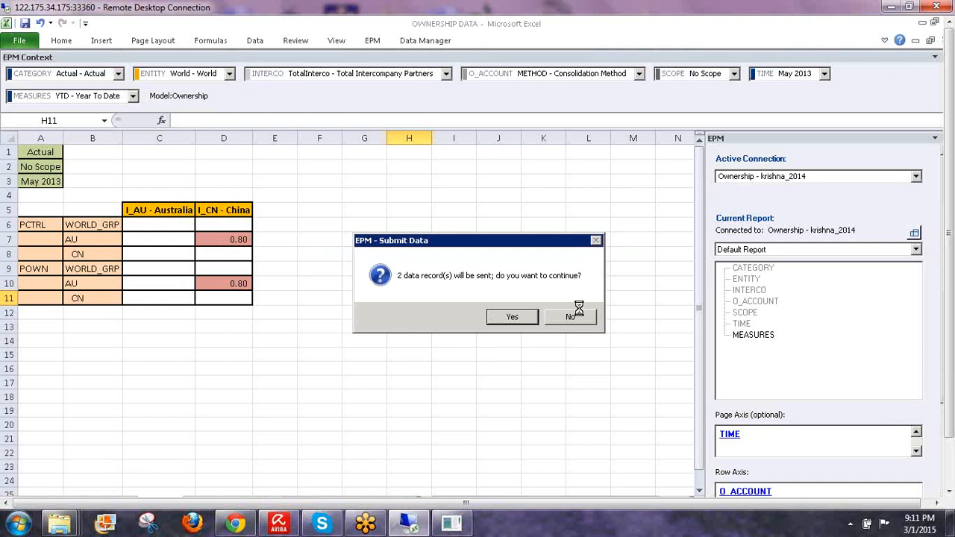
left_click(514, 316)
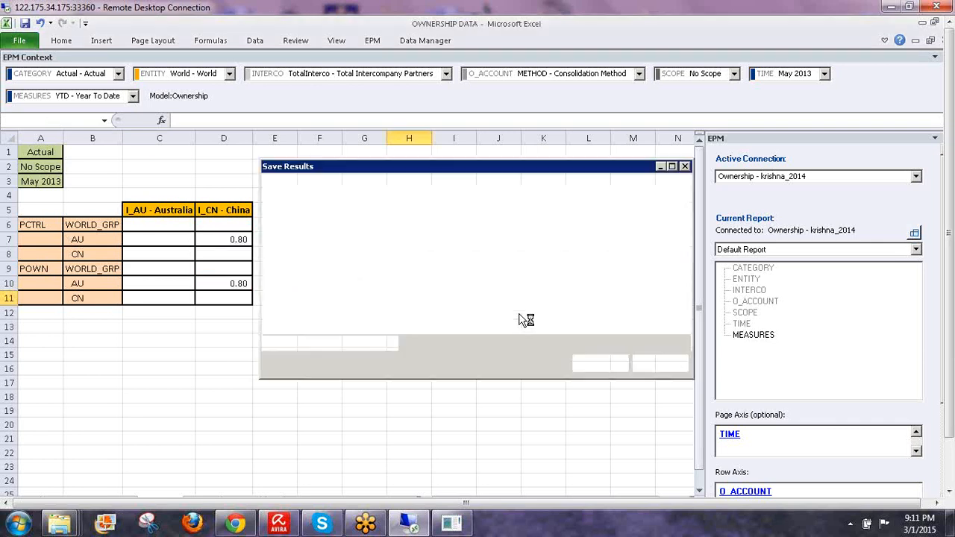
left_click(599, 363)
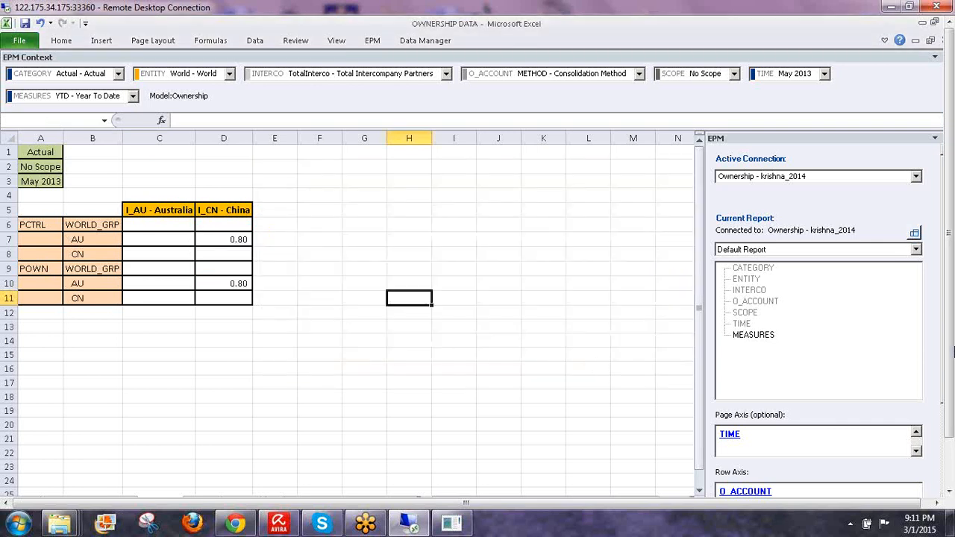
- Switch to the Planning and Consolidation web client's ownership editor to calculate ownership
left_click_drag(949, 339, 948, 395)
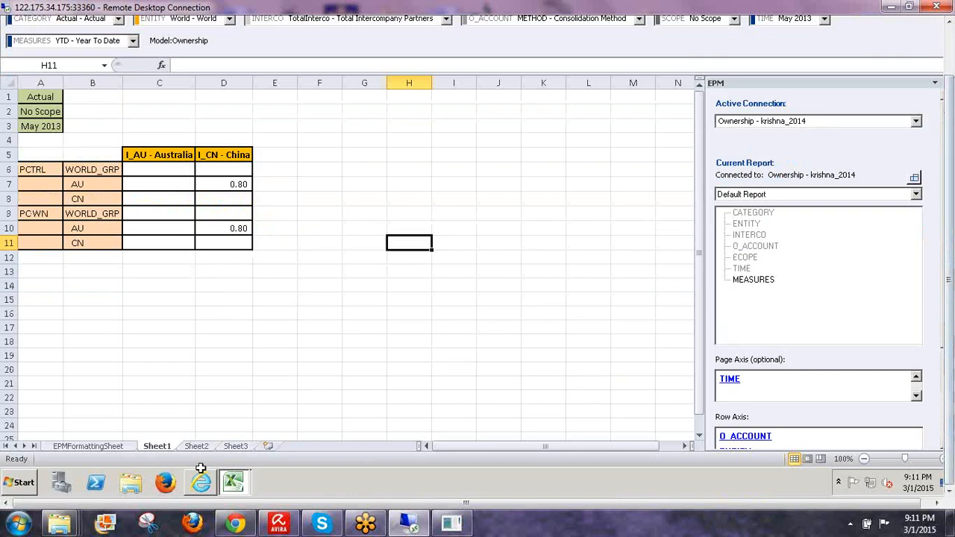
left_click(202, 483)
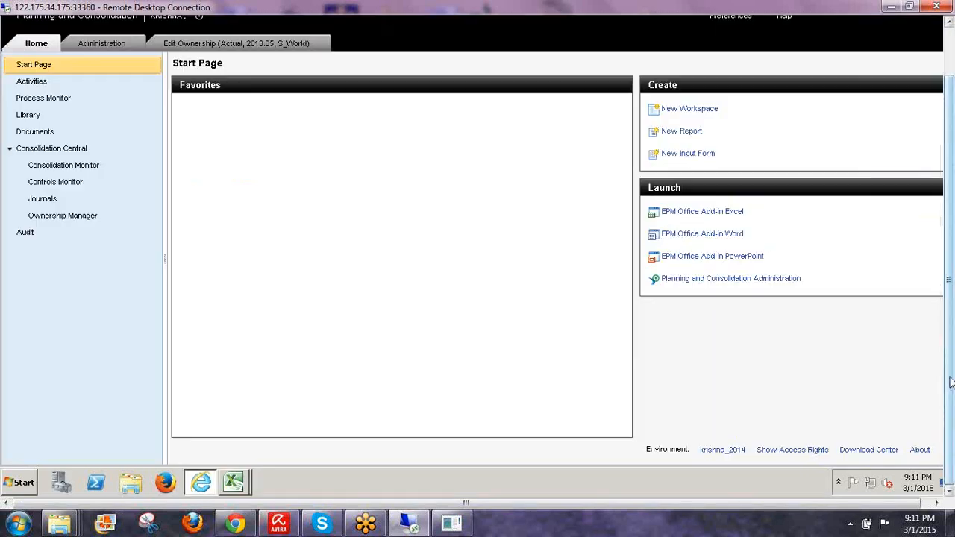
left_click_drag(949, 379, 951, 291)
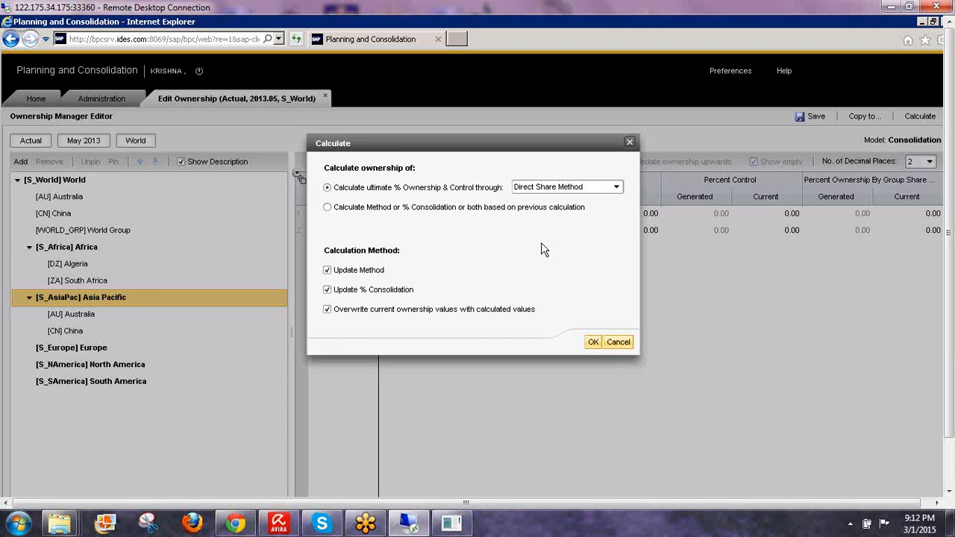
- Run the ownership calculation using the Direct Share Method
left_click(616, 188)
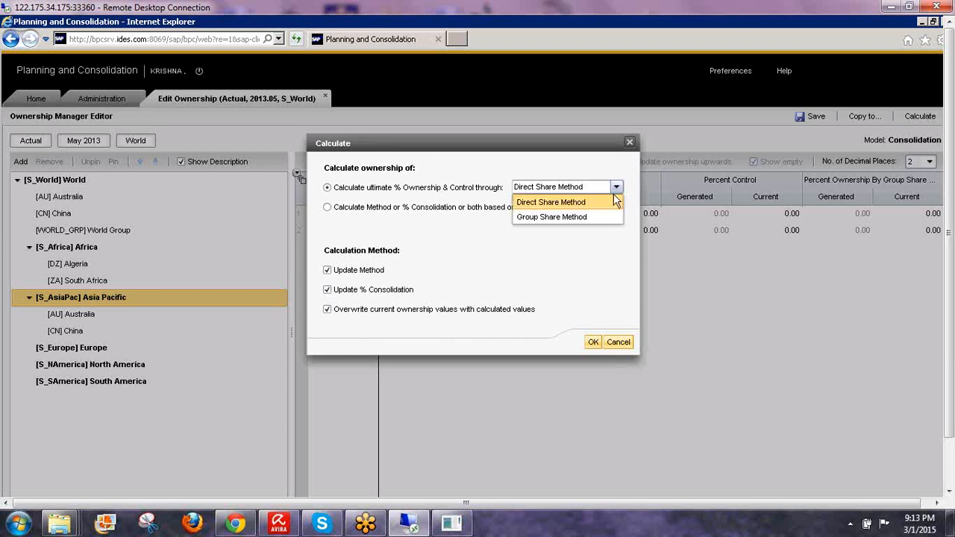
left_click(548, 203)
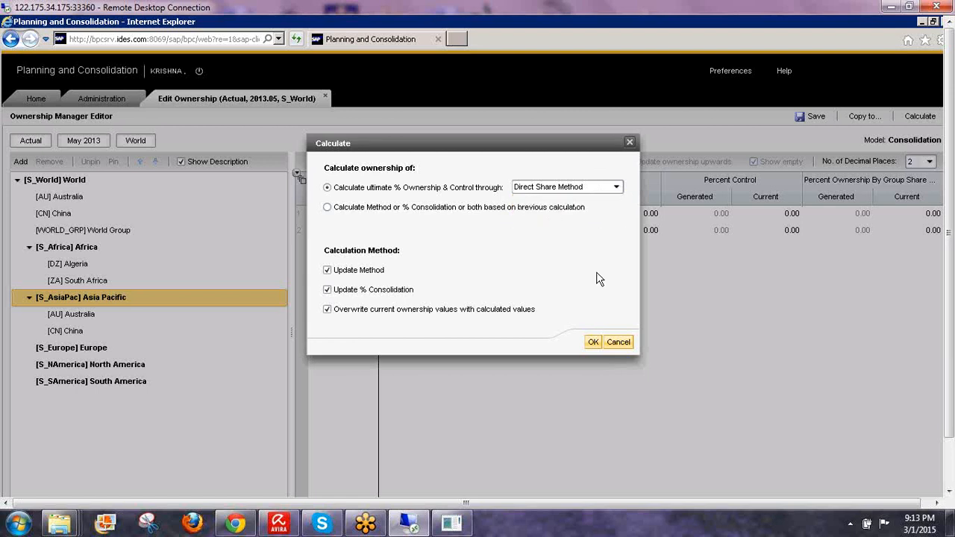
left_click(594, 345)
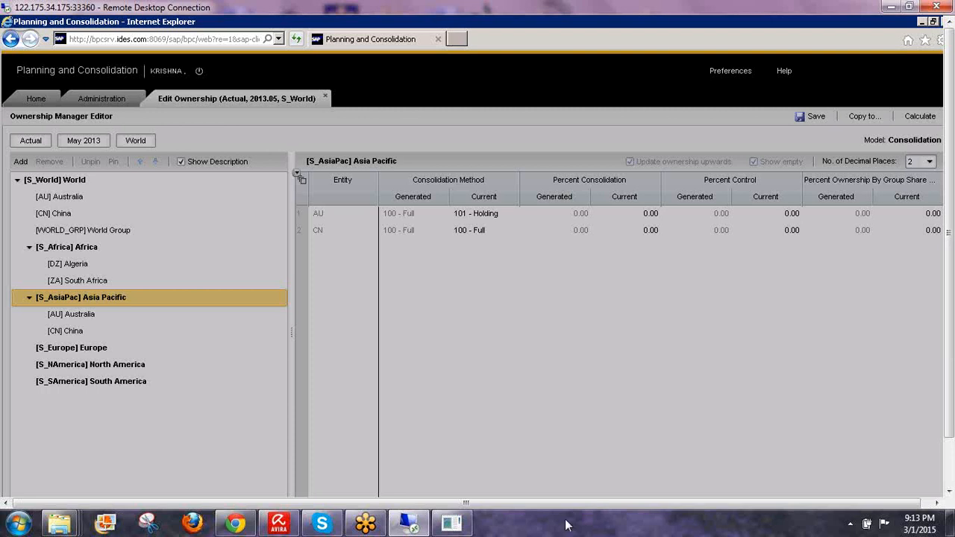
left_click(927, 501)
left_click(948, 493)
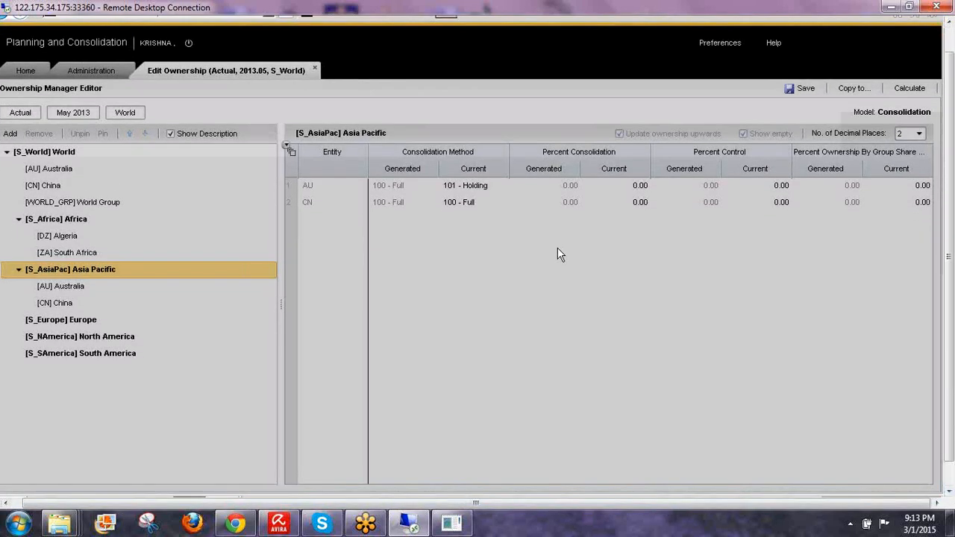
- Review CN's results: 100 - Full method with 80.00 control and ownership
mouse_move(460, 526)
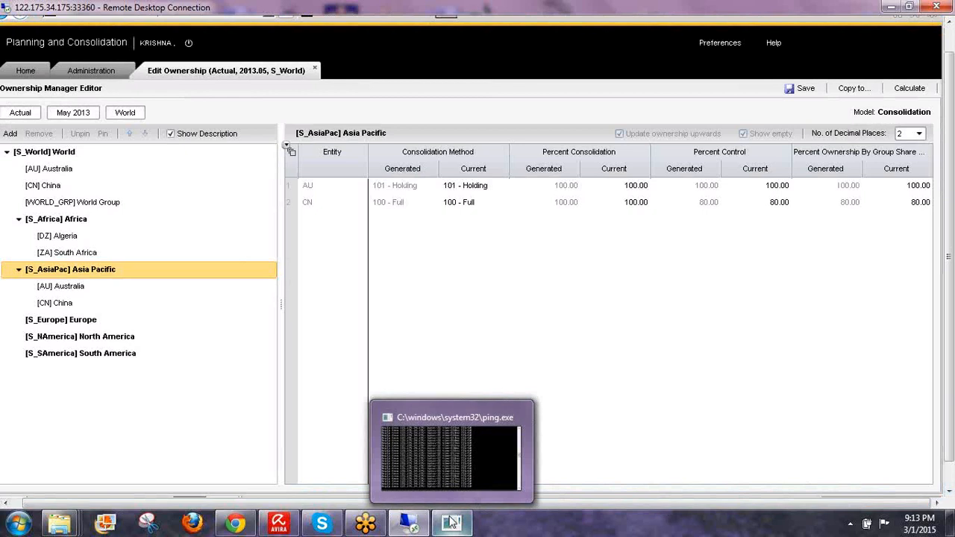
left_click(921, 208)
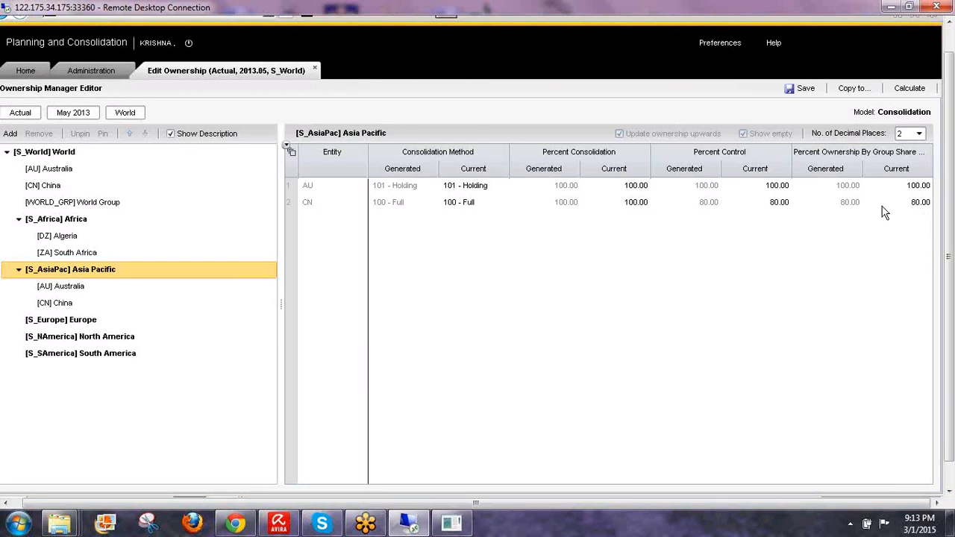
left_click(782, 208)
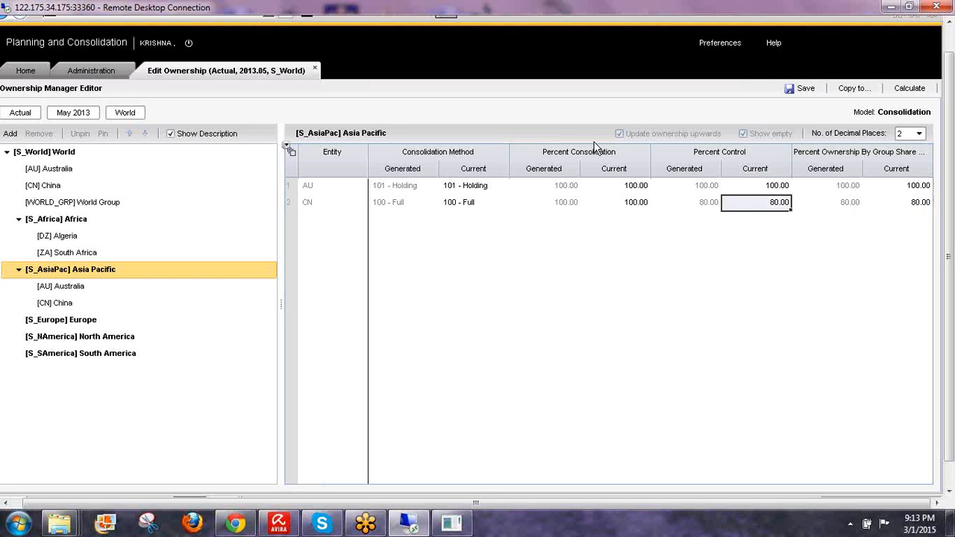
left_click(636, 209)
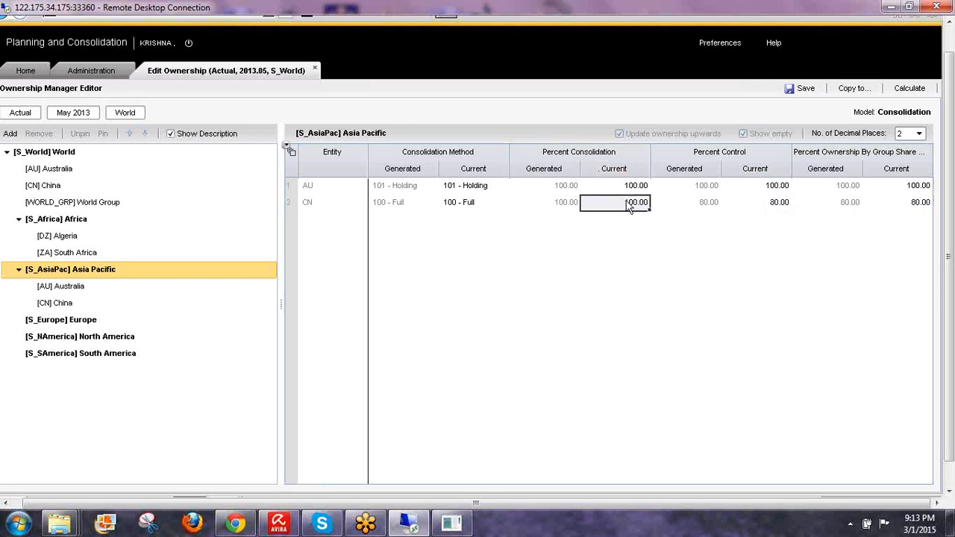
left_click(465, 201)
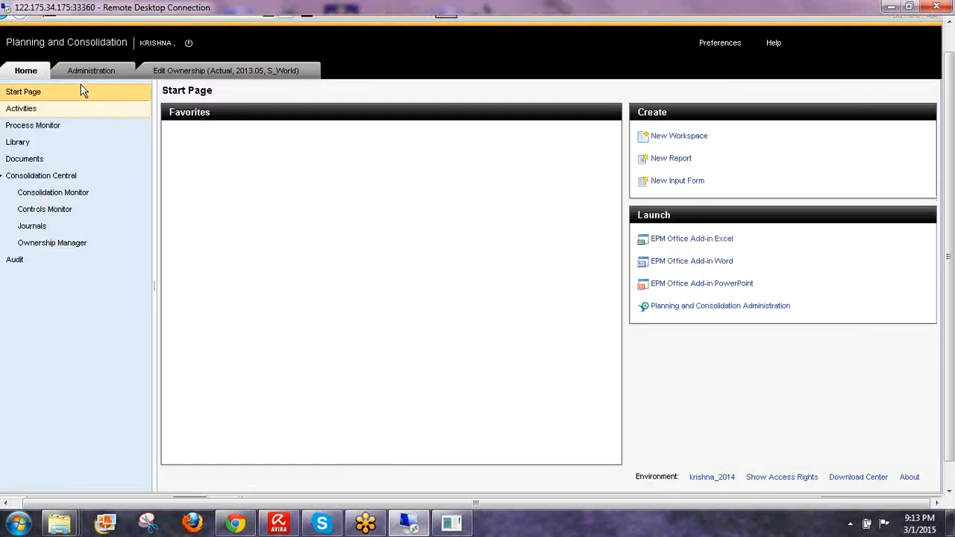
- Open the Methods business rules and review the Full method's 0.75–1.00 share range
left_click(84, 71)
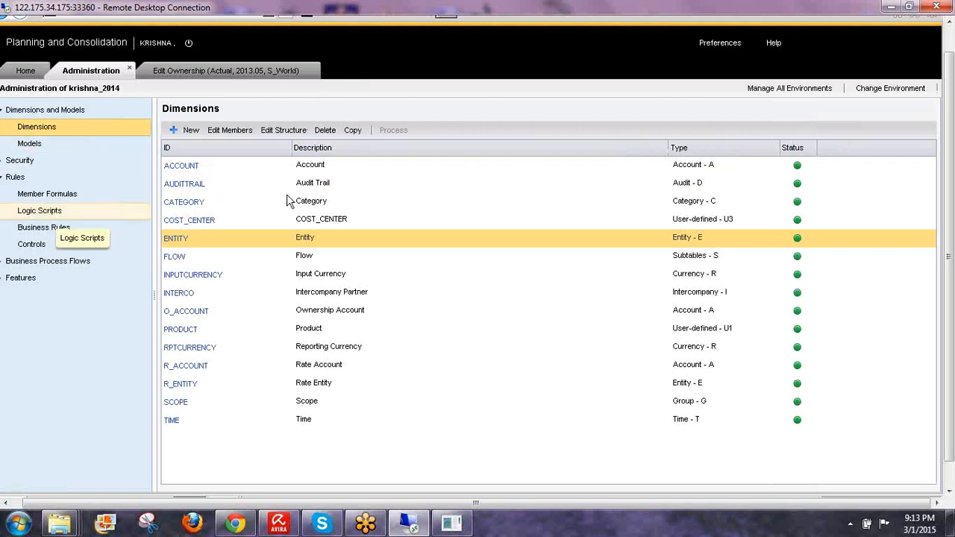
left_click(73, 234)
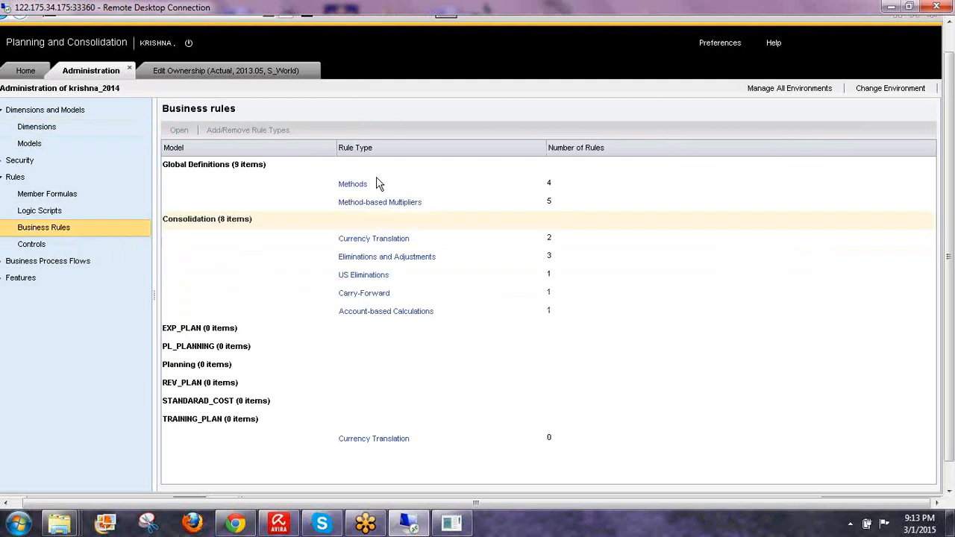
left_click(361, 190)
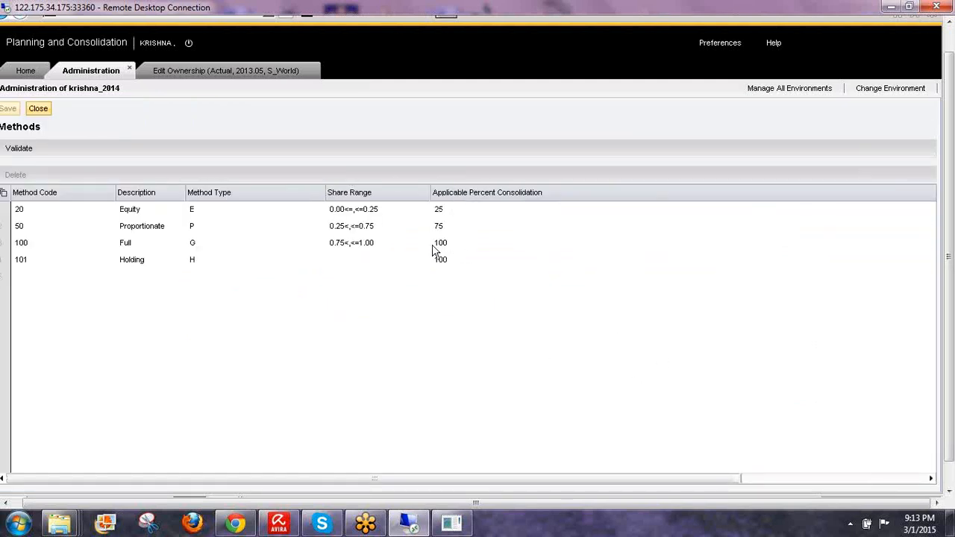
left_click(350, 246)
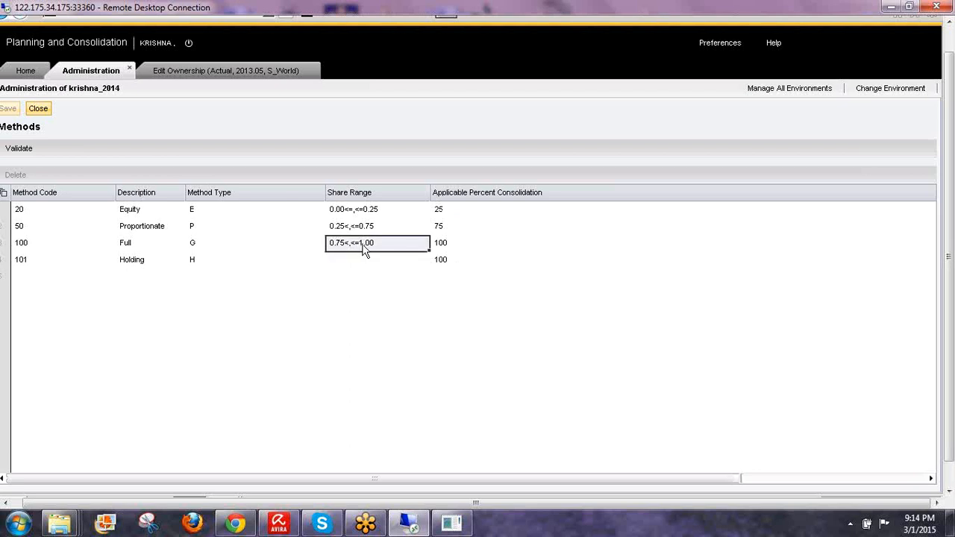
left_click(443, 246)
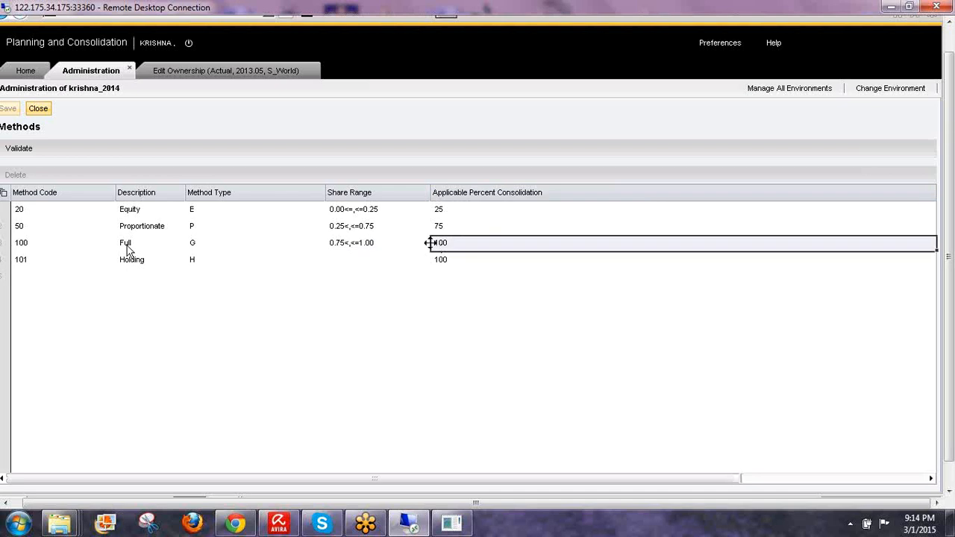
left_click(19, 248)
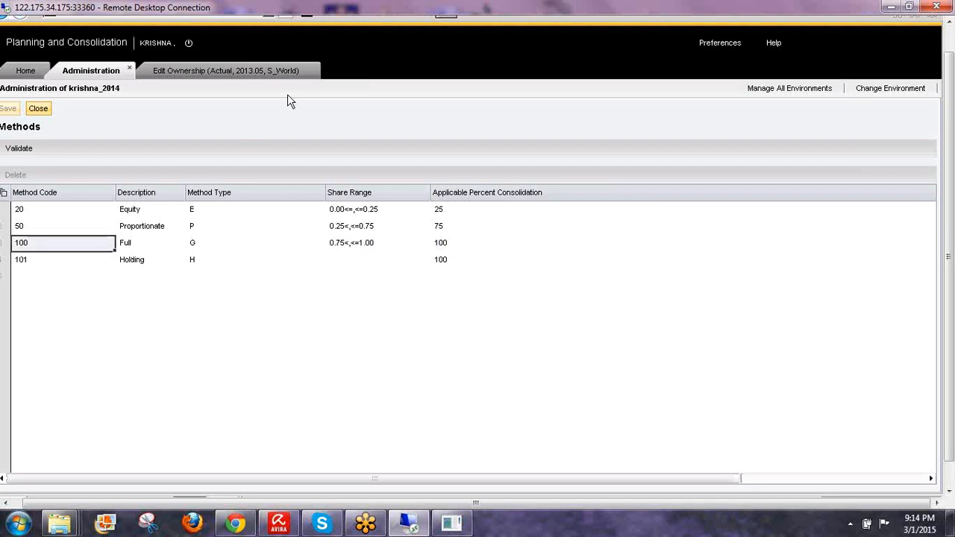
- Recheck the Full method's consolidation percent, then verify CN's control and ownership values in the grid
left_click(254, 70)
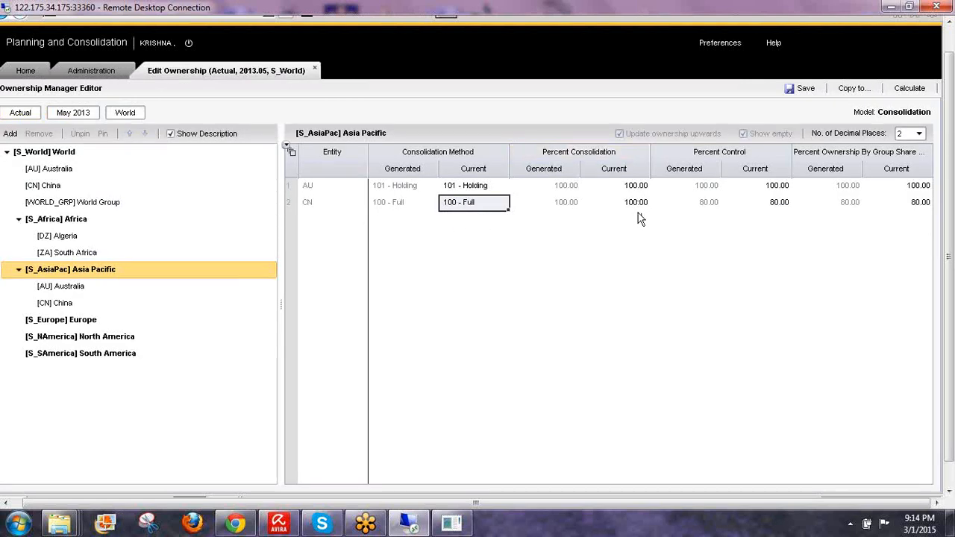
left_click(95, 70)
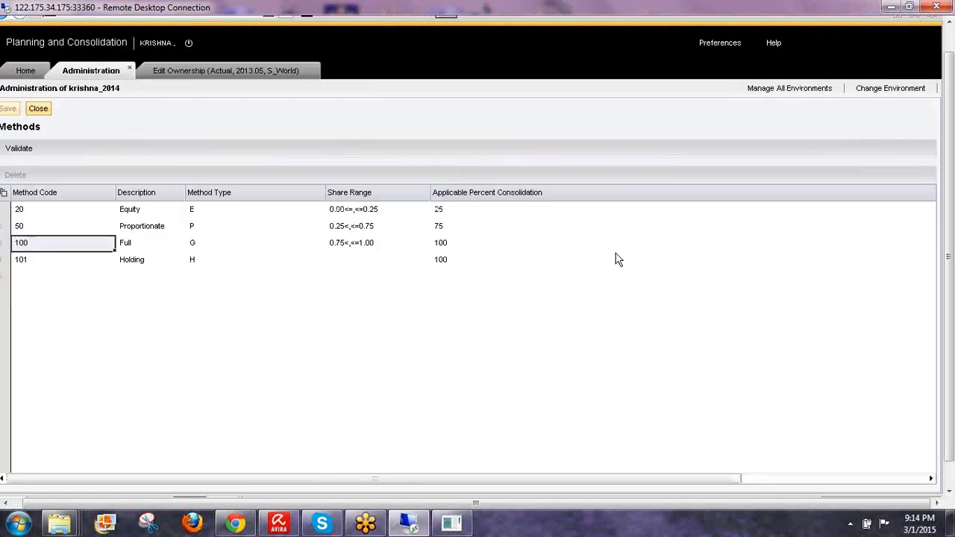
left_click(442, 246)
left_click(170, 71)
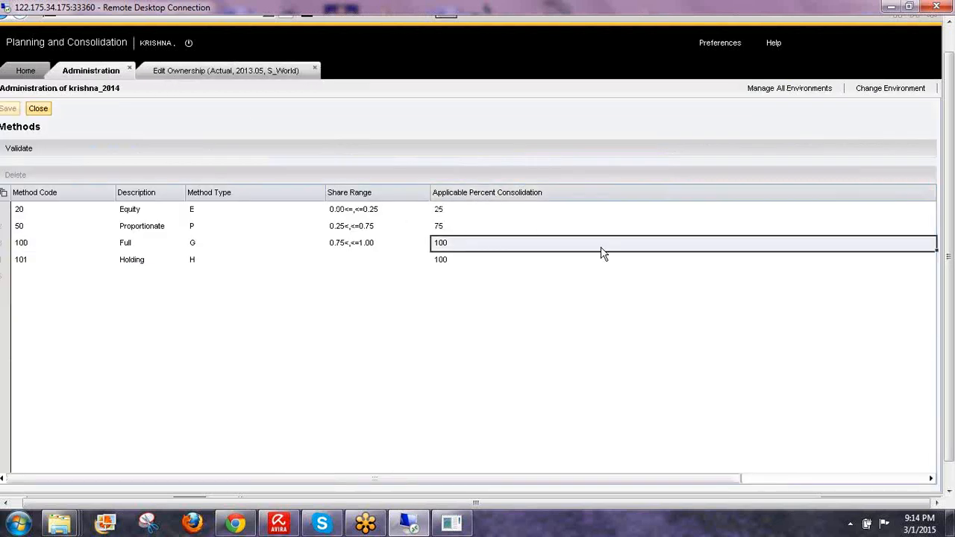
left_click(777, 208)
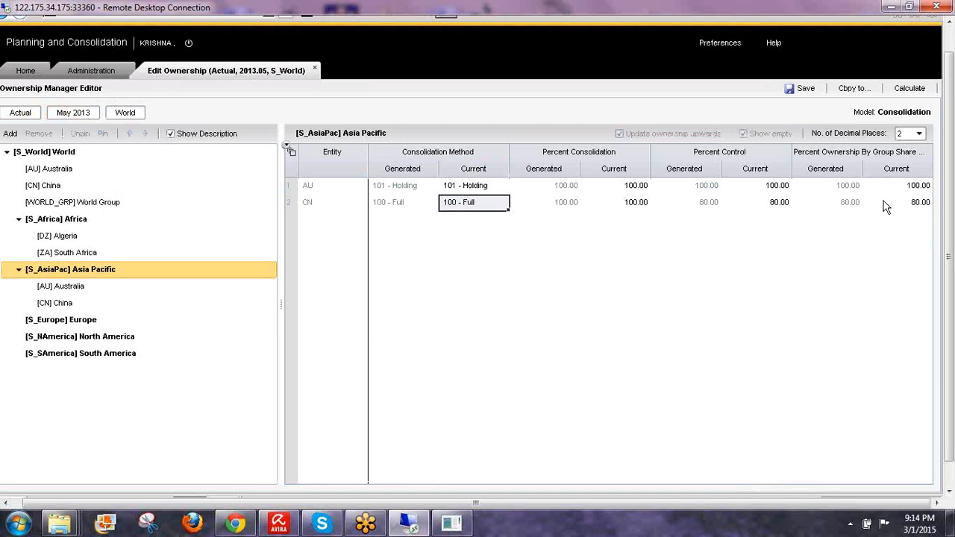
left_click(922, 205)
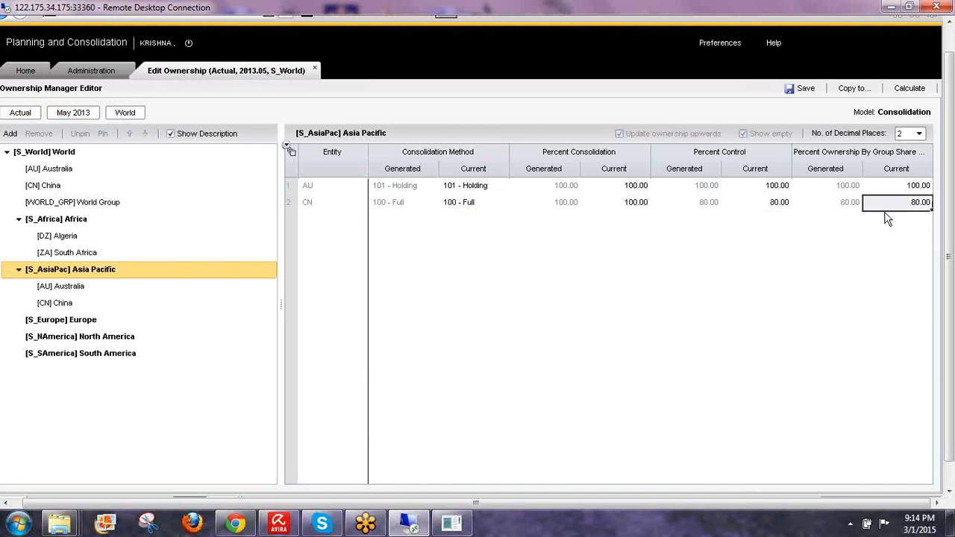
left_click(950, 490)
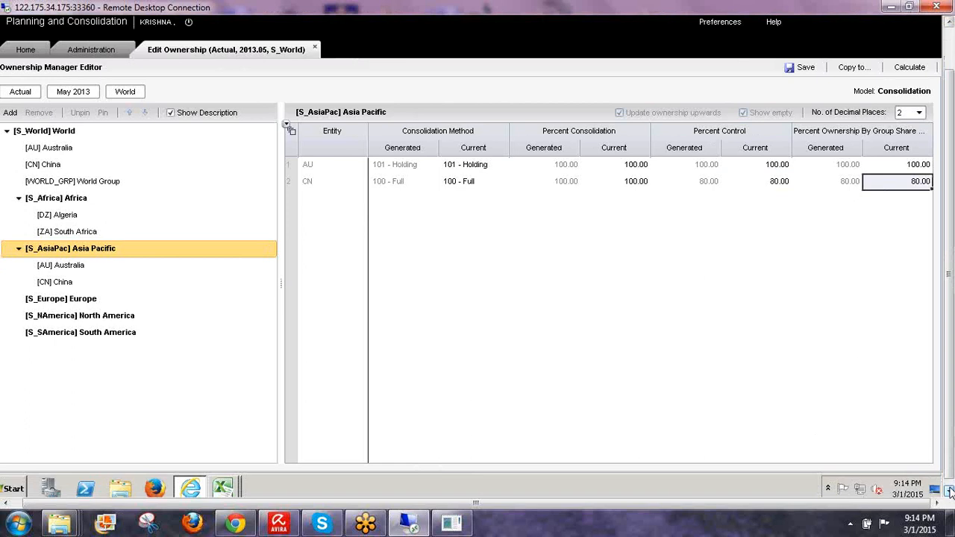
- Change AU's ownership of China in cell D10 to 0.6
mouse_move(225, 485)
left_click(213, 450)
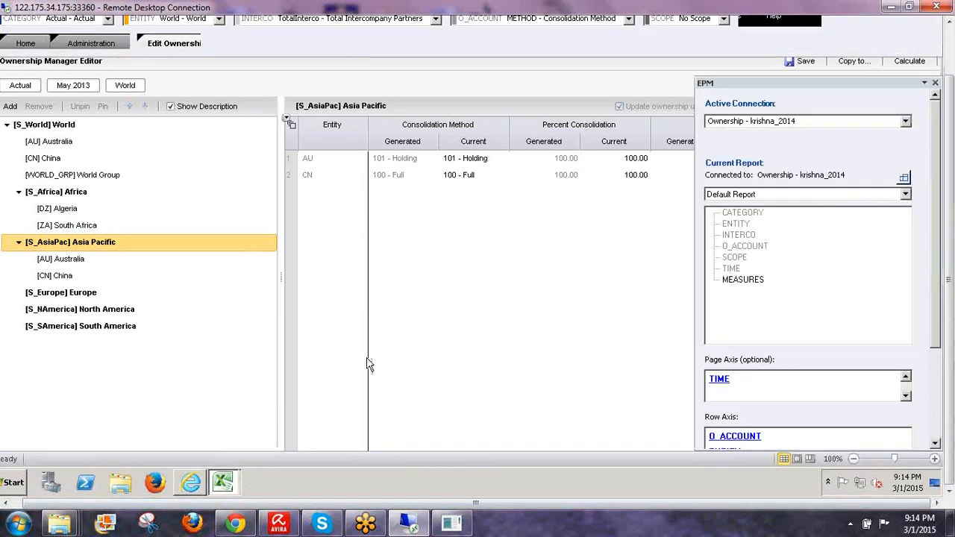
left_click(219, 228)
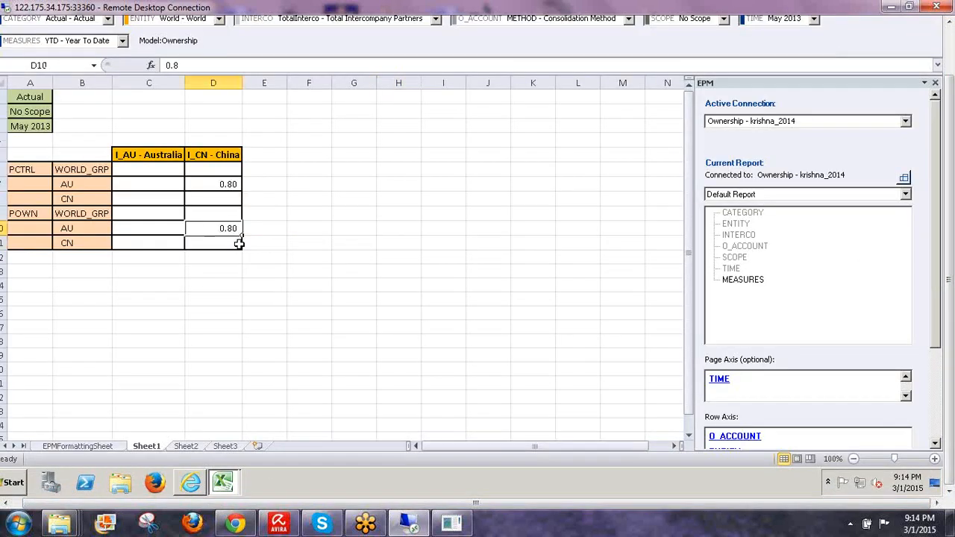
left_click(392, 502)
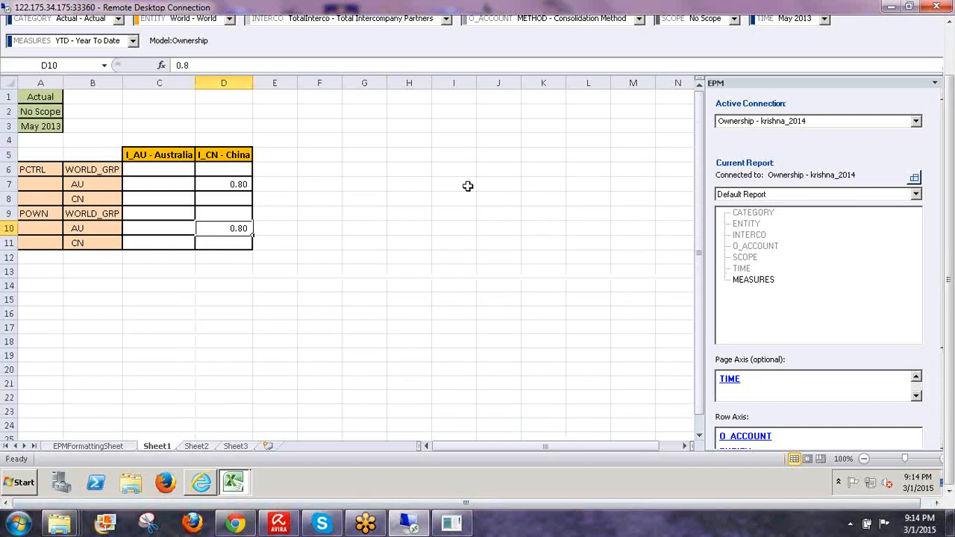
type("0.6")
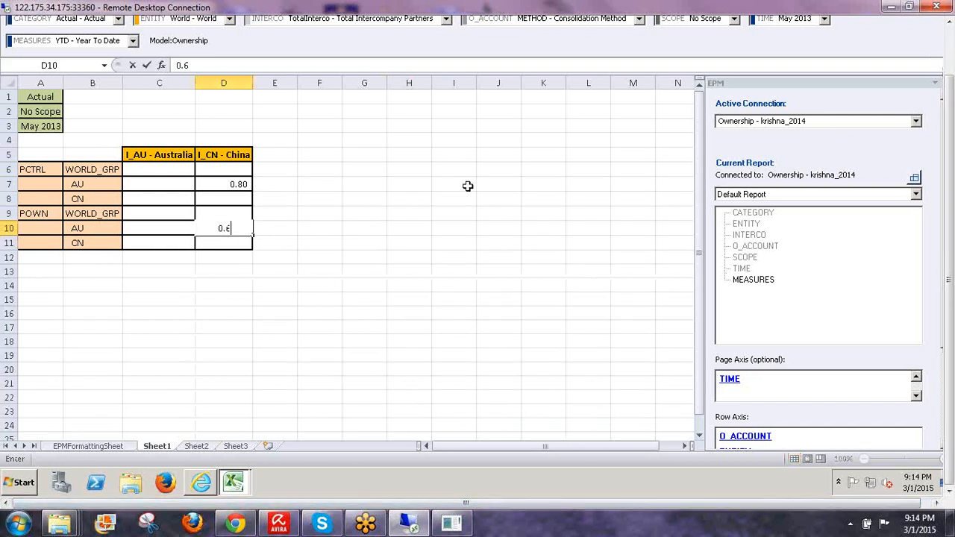
key("Return")
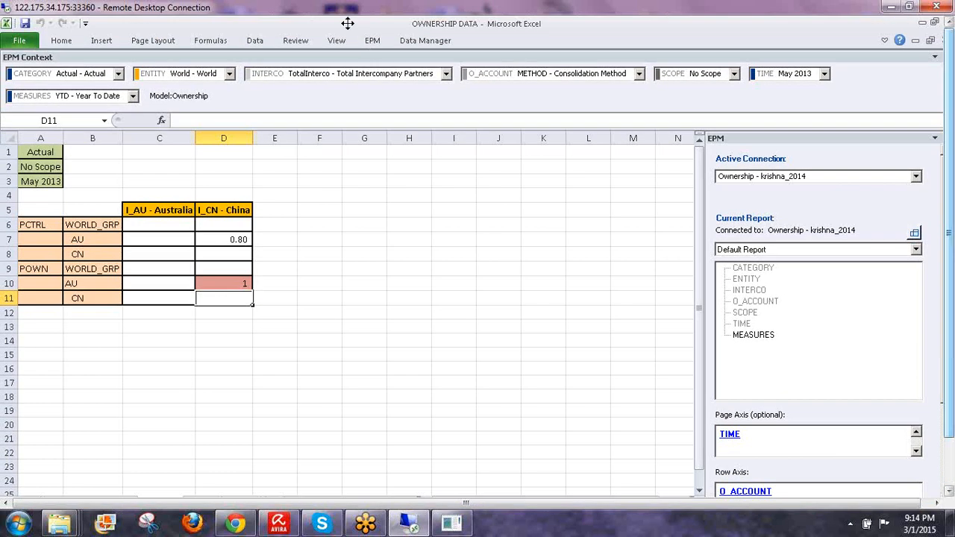
- Save the 0.6 ownership value to the server and return to Ownership Manager
left_click(372, 40)
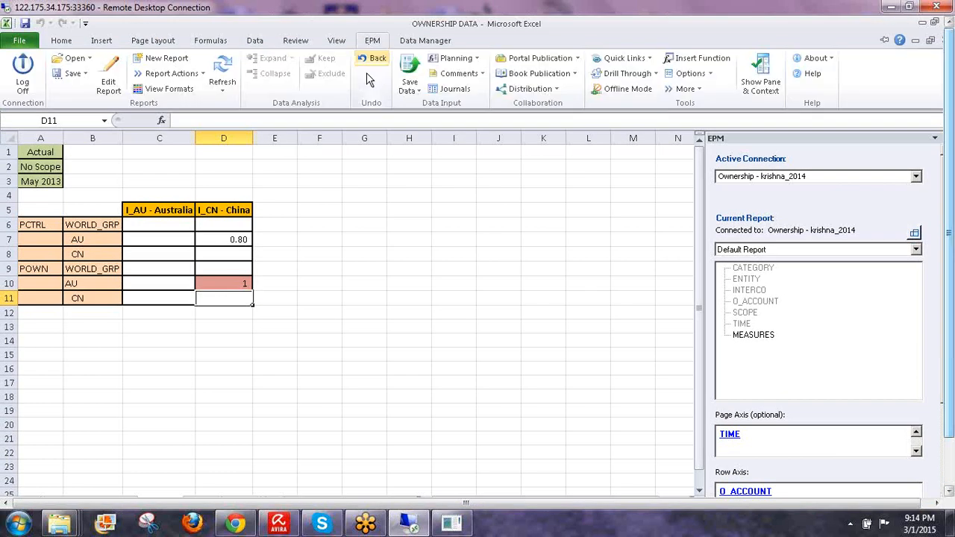
left_click(408, 73)
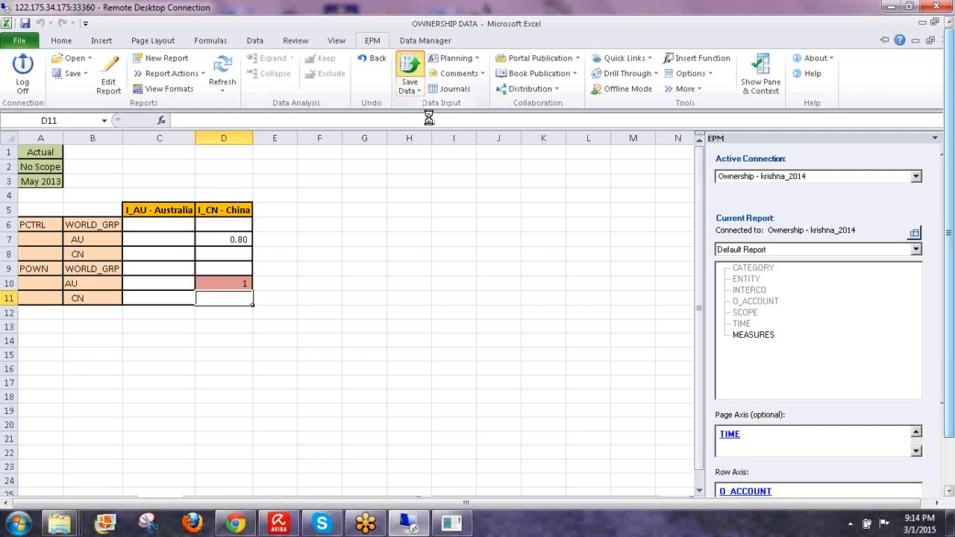
left_click(511, 316)
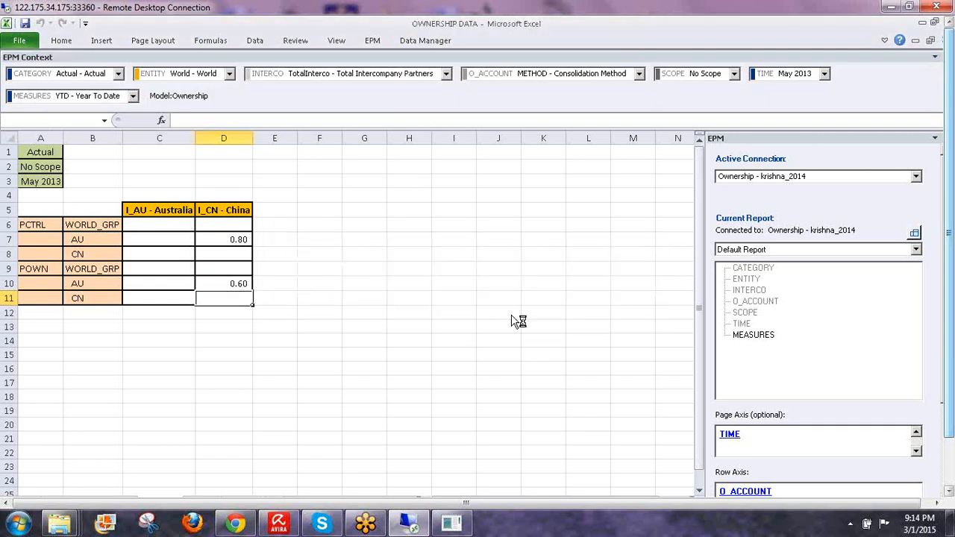
left_click(601, 368)
left_click_drag(949, 143, 950, 192)
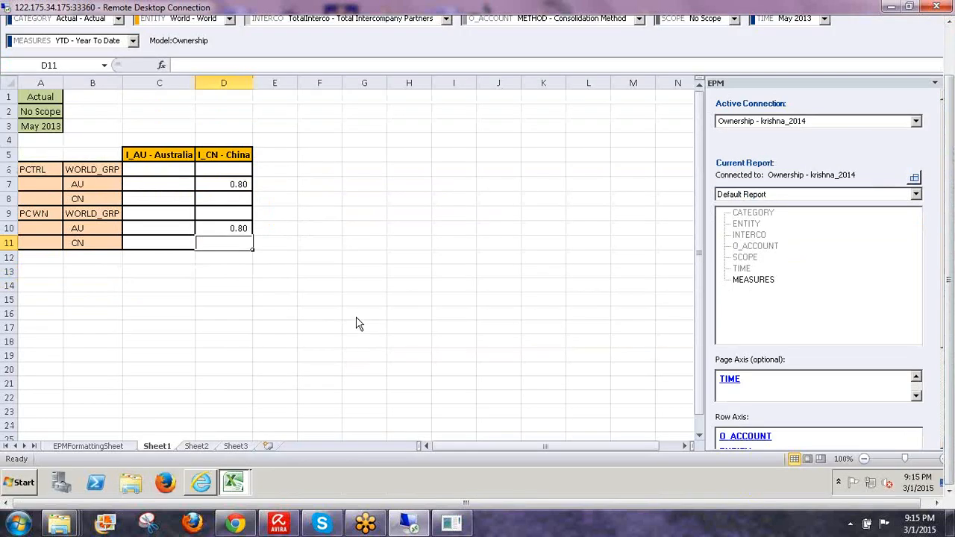
key("alt+Tab")
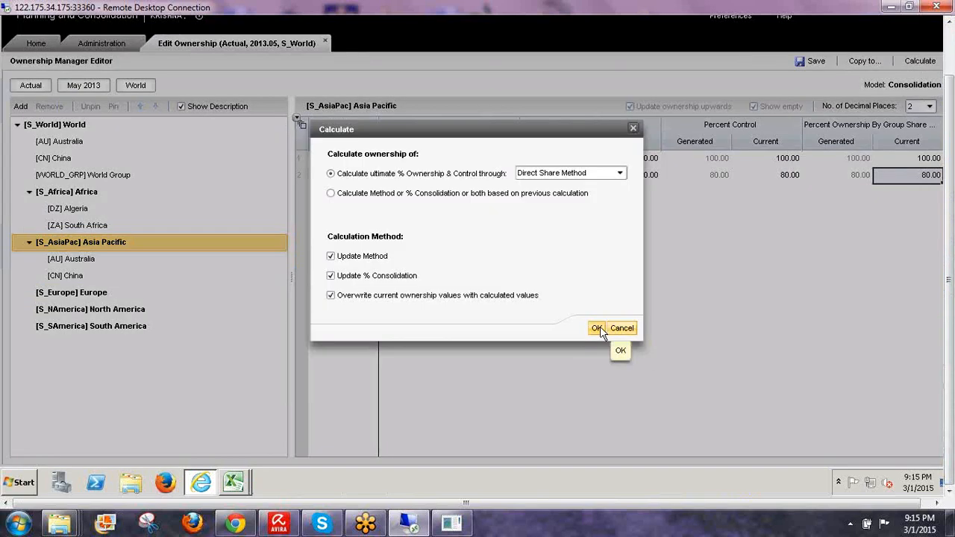
- Run the Direct Share calculation and confirm CN shows 60.00 ownership, 100 - Full, 80.00 control
left_click(597, 328)
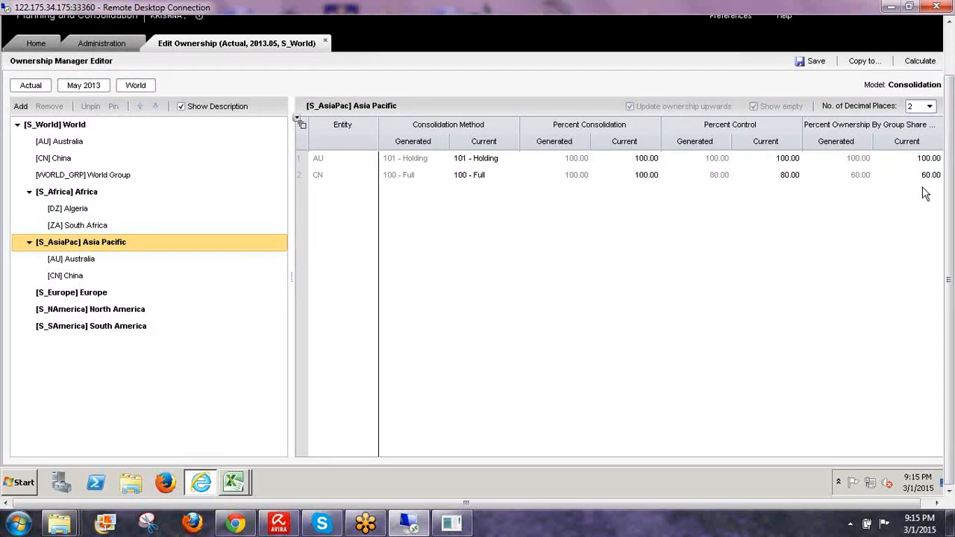
left_click(929, 178)
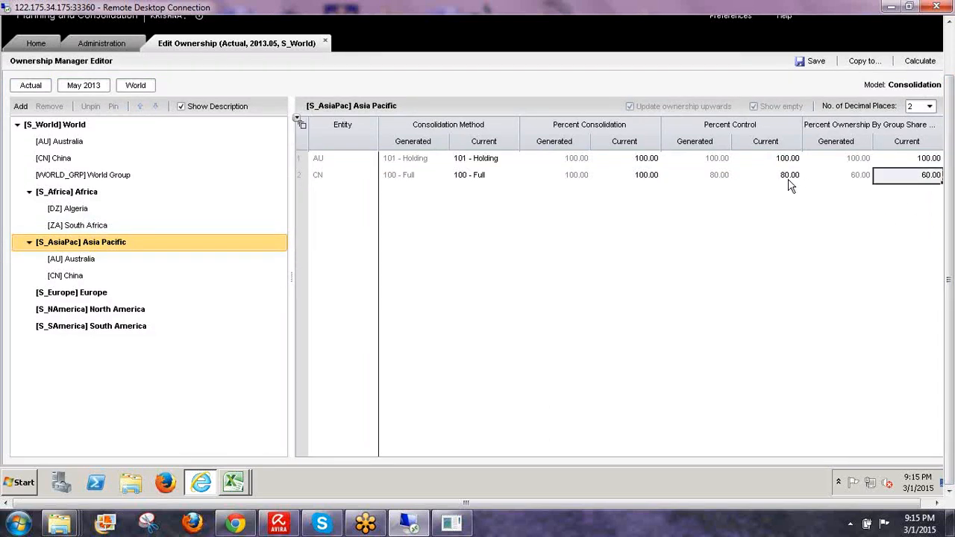
left_click(640, 178)
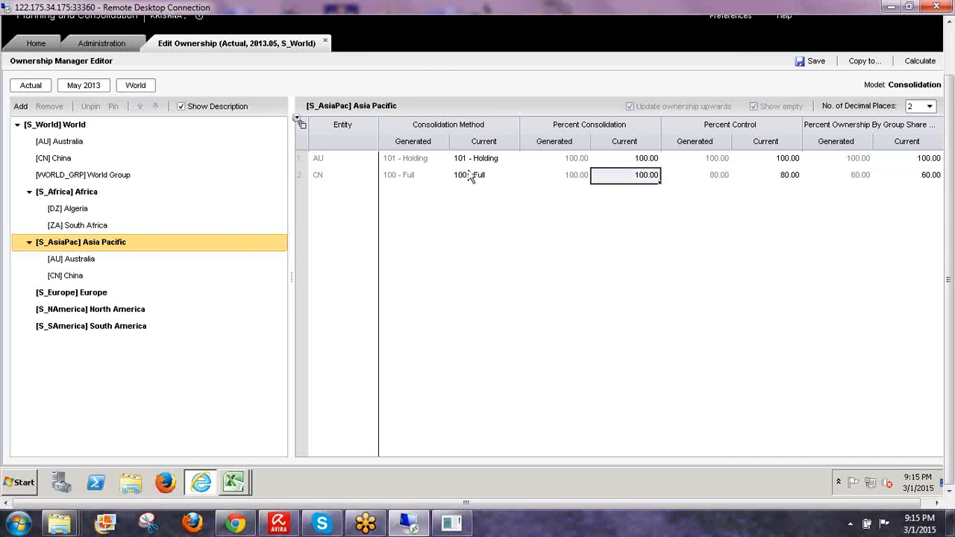
left_click(472, 176)
left_click(651, 177)
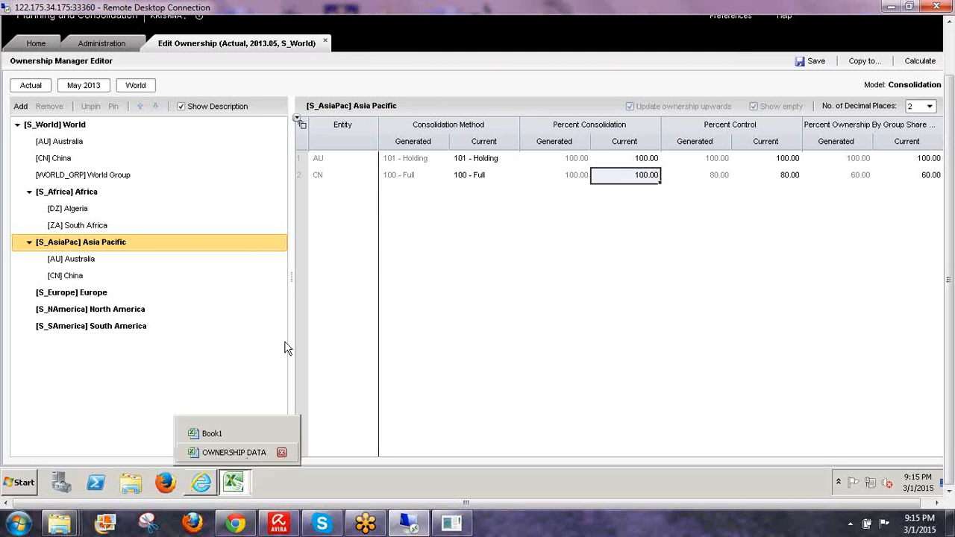
- Set AU's control of China in D7 to 0.6 and save it to the Ownership model
key("alt+Tab")
left_click(231, 183)
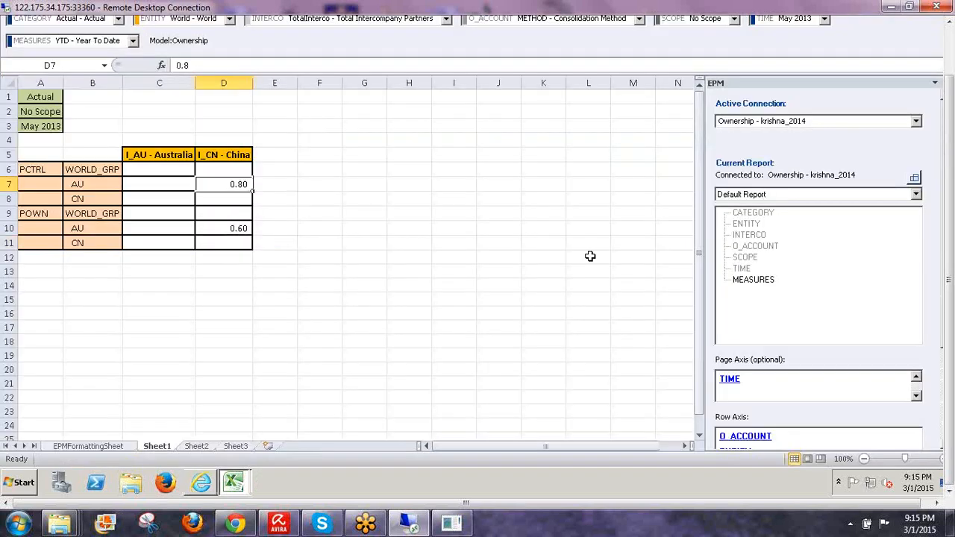
type("0.6")
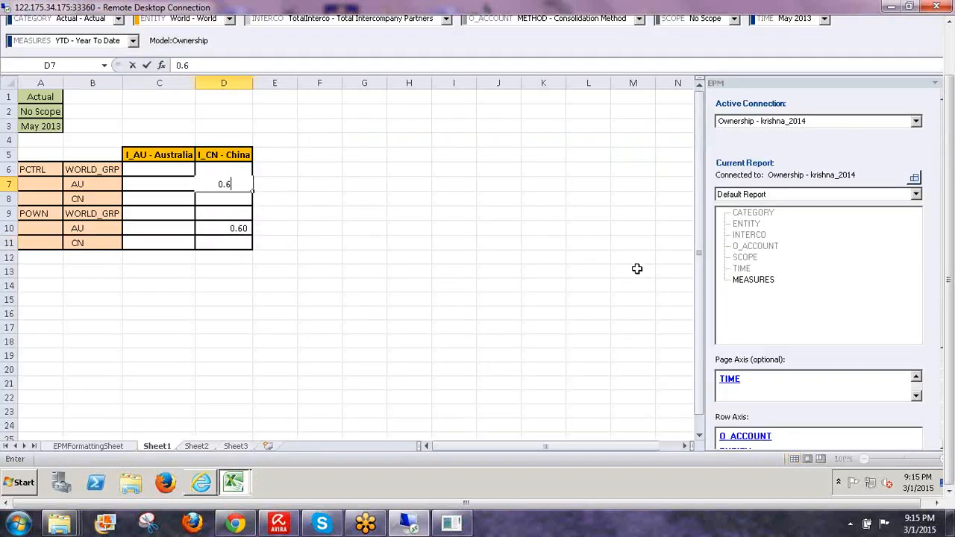
key("Return")
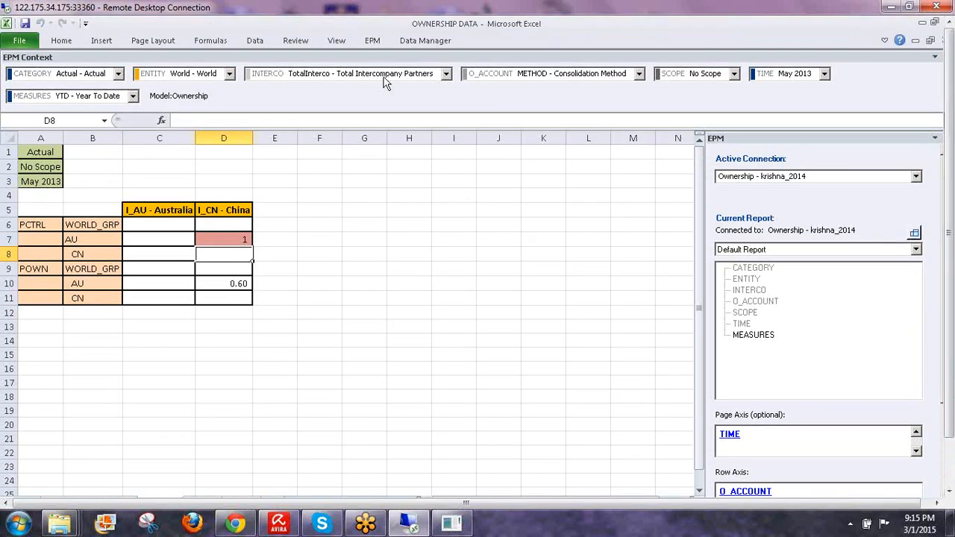
left_click(409, 68)
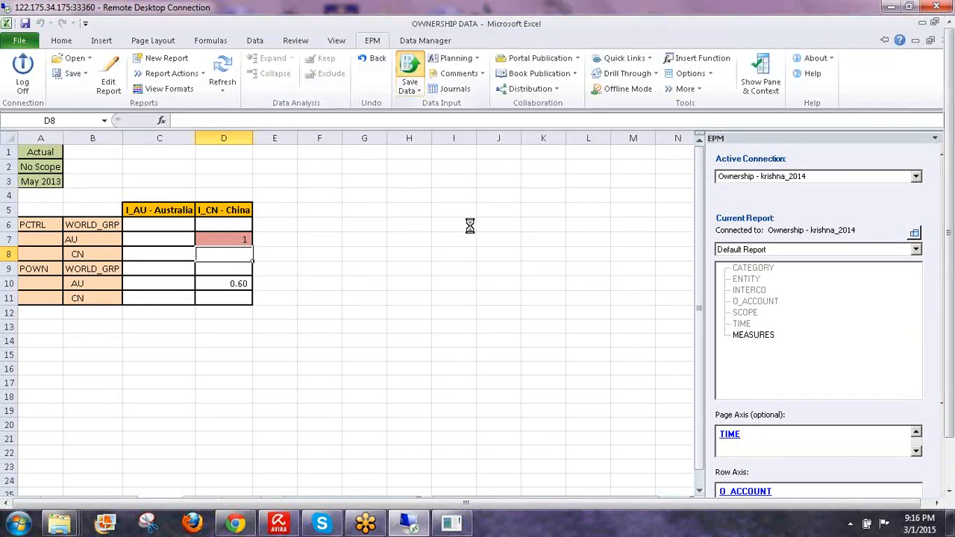
left_click(519, 316)
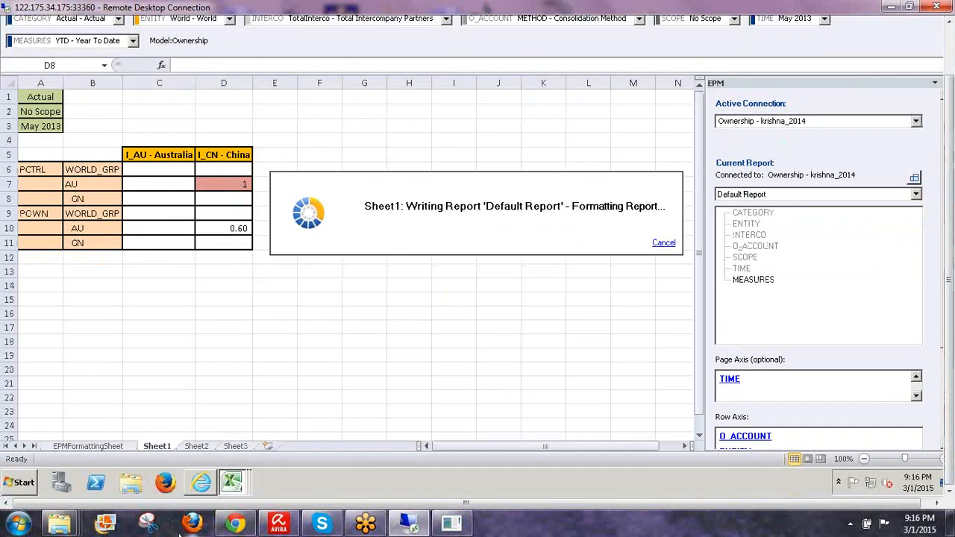
left_click(205, 481)
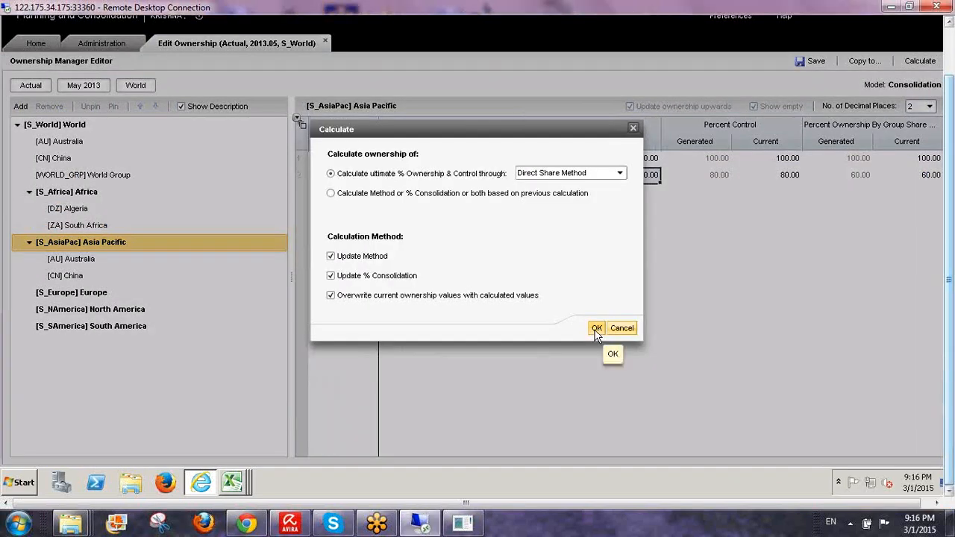
- Recalculate ownership and review the Proportionate method's share range and 75% consolidation
left_click(596, 328)
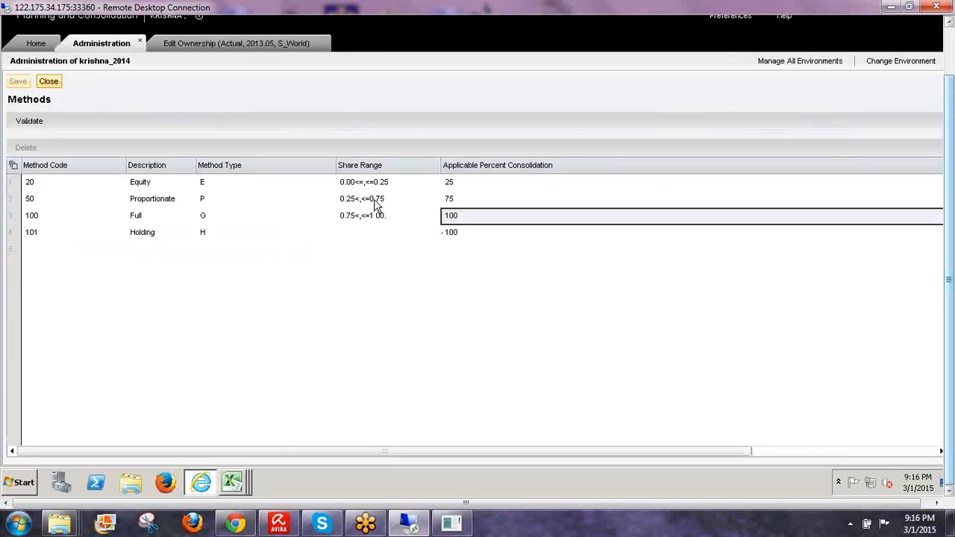
left_click(376, 203)
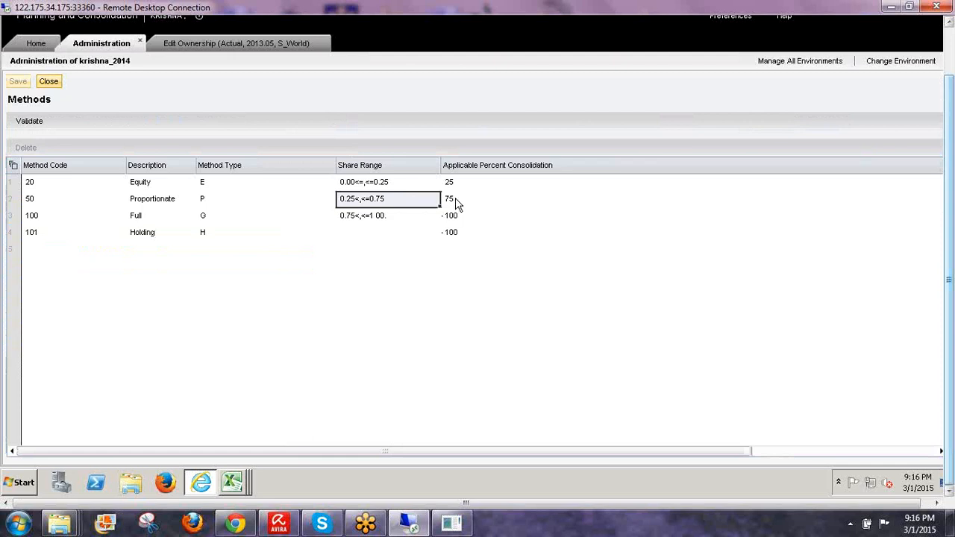
left_click(456, 203)
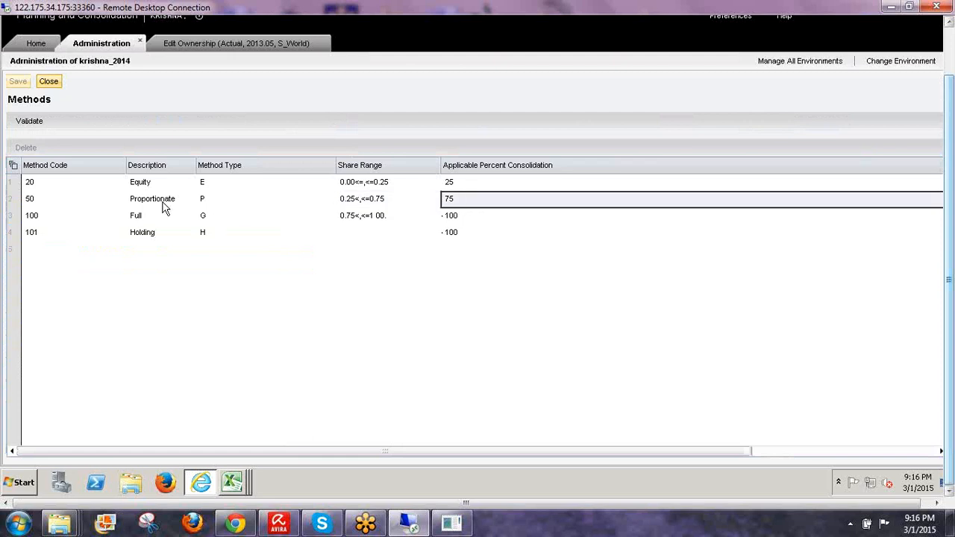
left_click(220, 42)
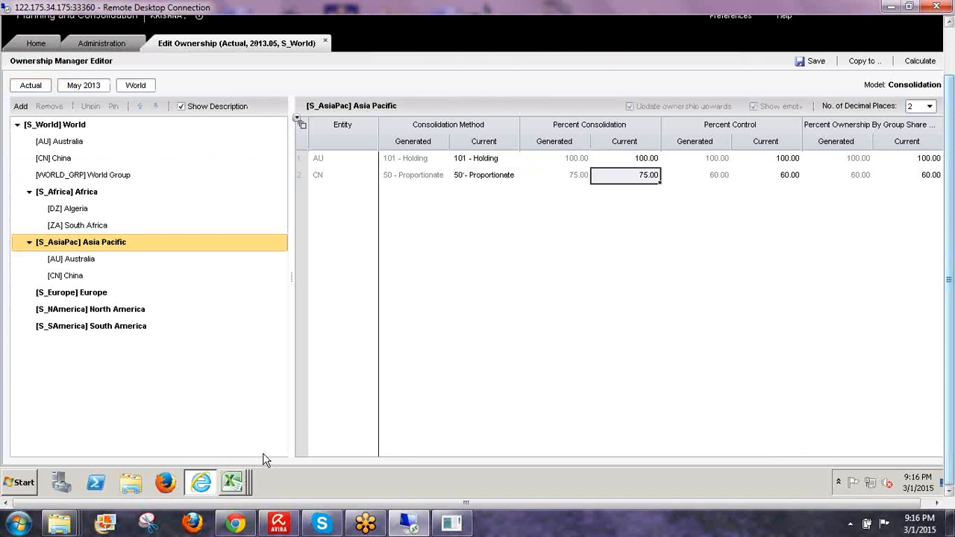
- Back in Excel, dismiss the pending Save Results and review AU's China values in D7 and D10
left_click(235, 482)
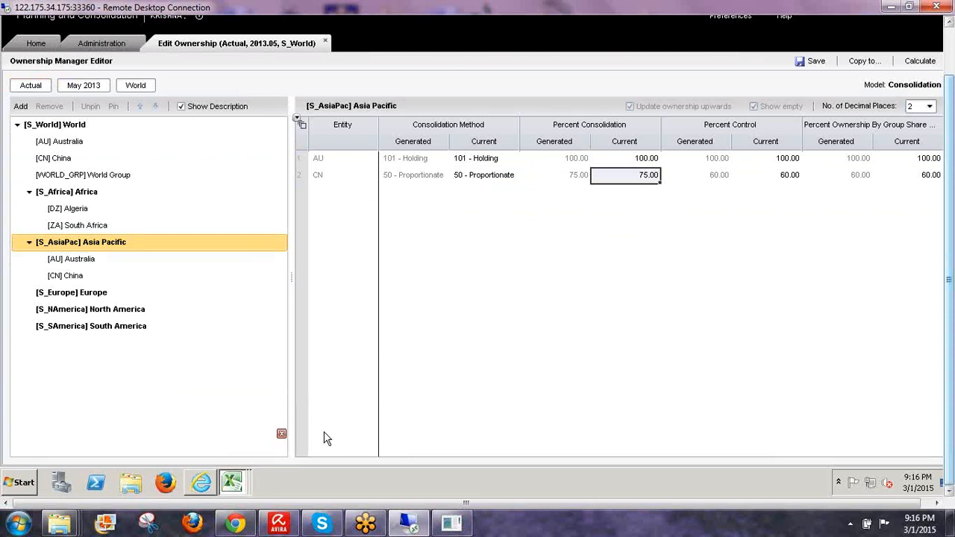
left_click(226, 483)
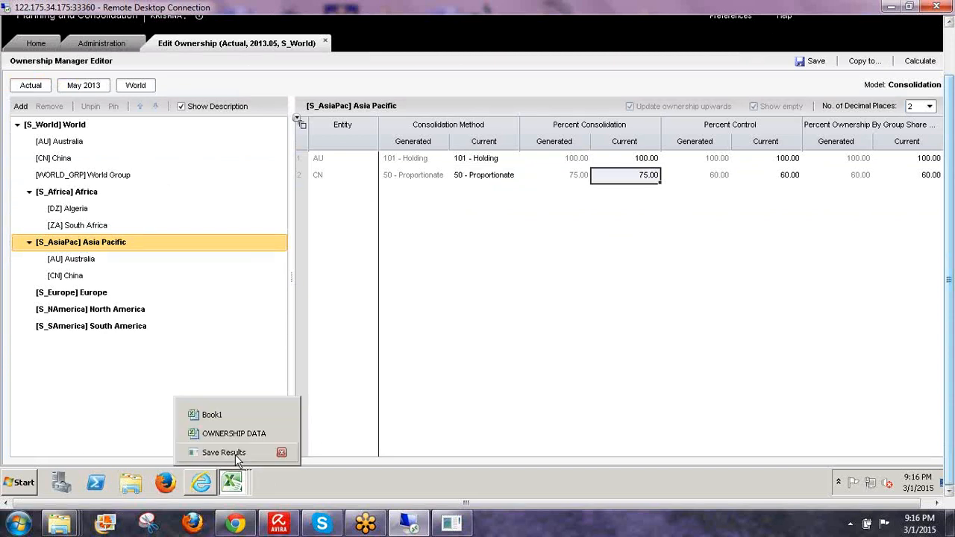
left_click(274, 447)
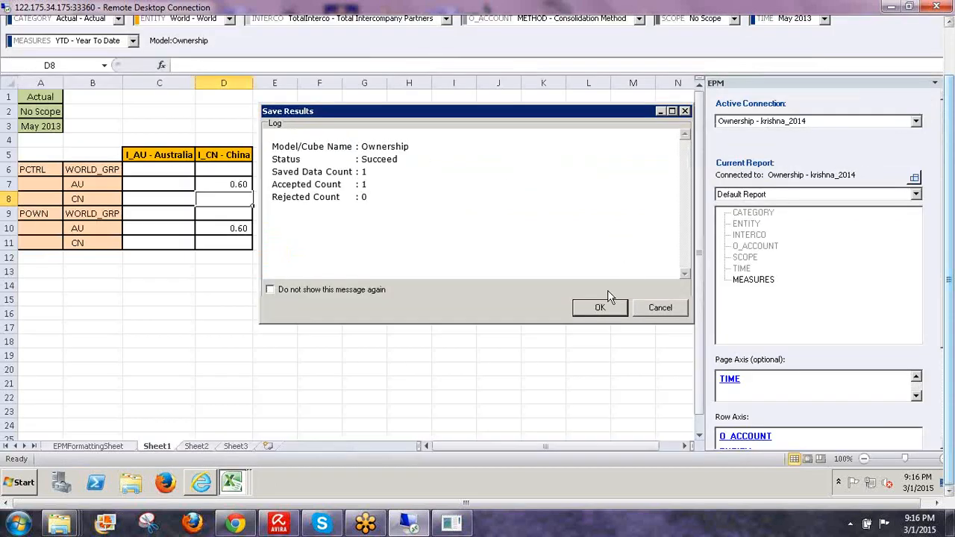
left_click(600, 308)
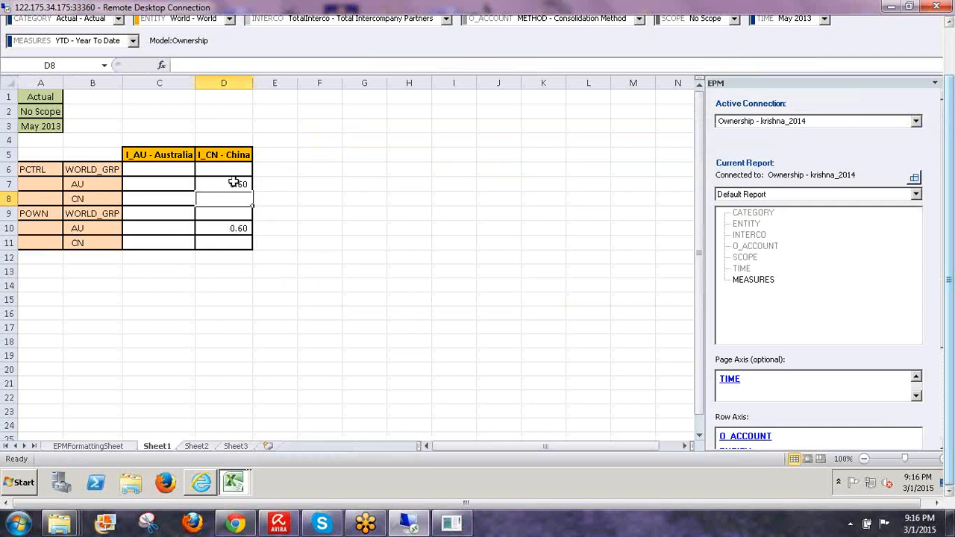
left_click(245, 189)
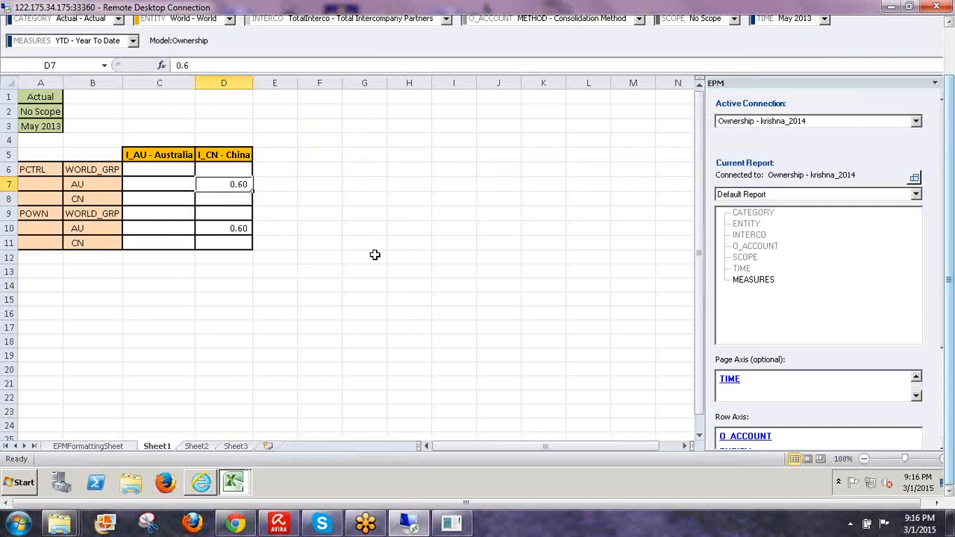
left_click(239, 226)
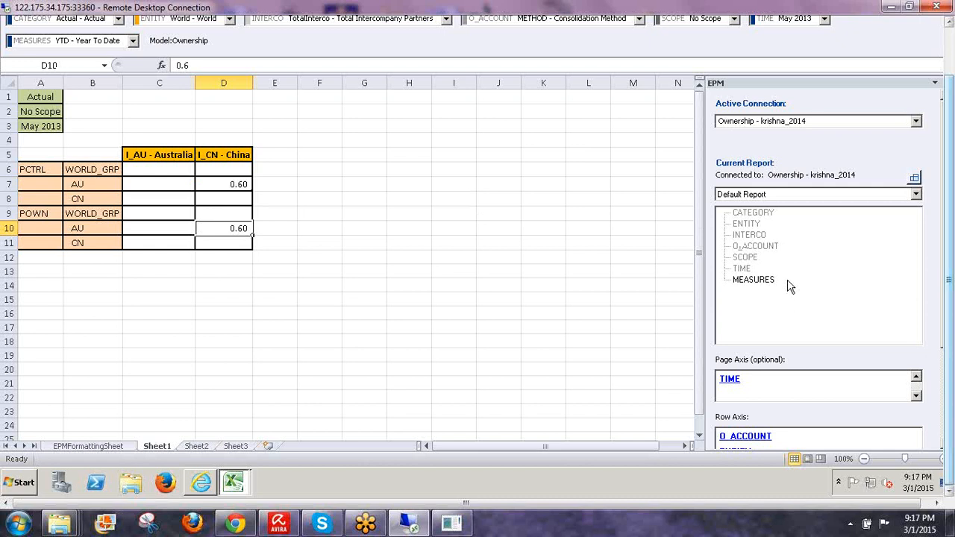
- Enter 0.5 as AU's ownership of China and 0.2 as its control in D7
type("0.")
type("5")
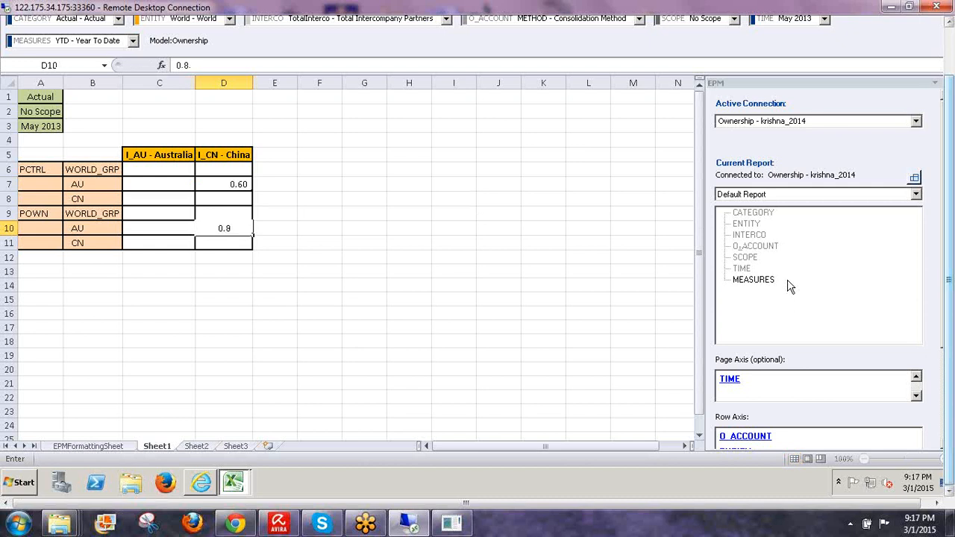
key("Return")
left_click(245, 185)
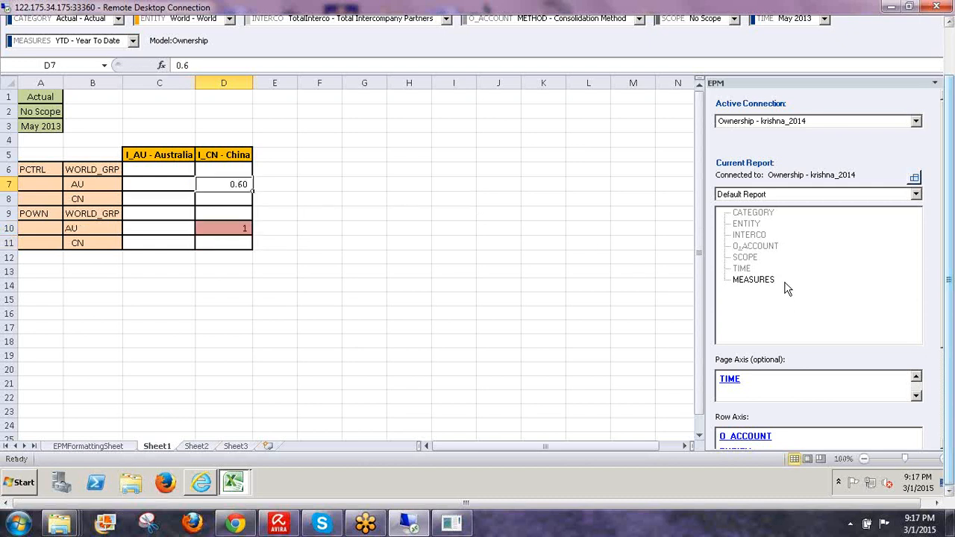
type("0.")
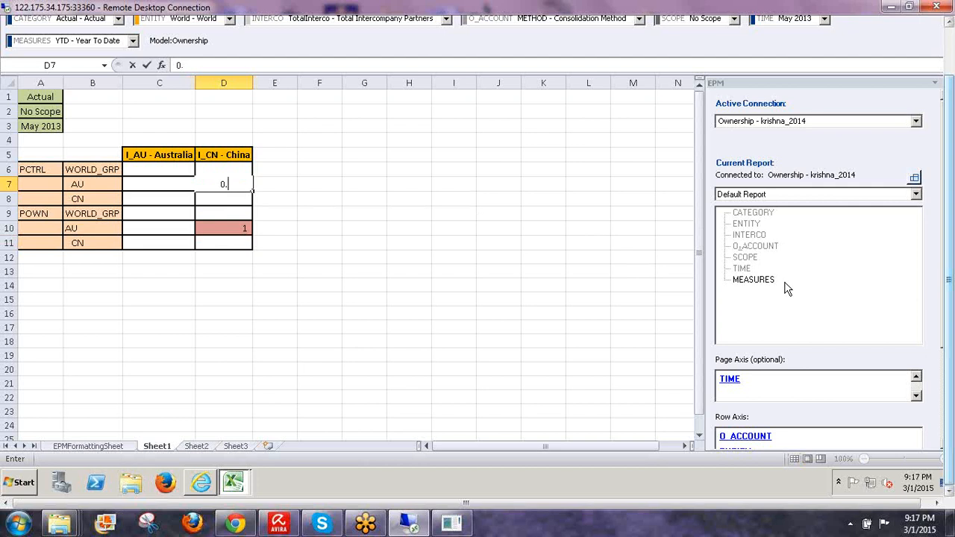
type("2")
left_click(442, 260)
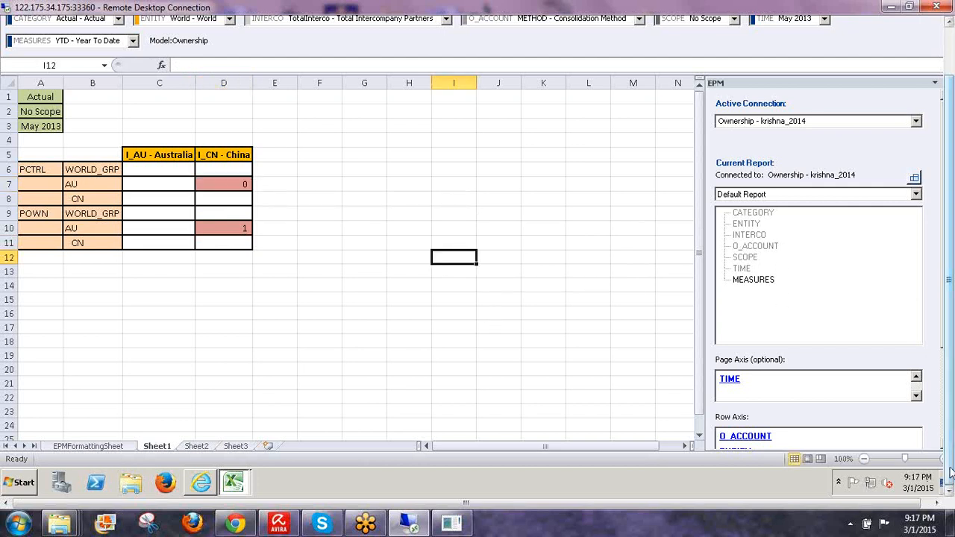
- Save the changed control and ownership values to the Ownership model
left_click_drag(951, 471, 949, 418)
left_click(373, 42)
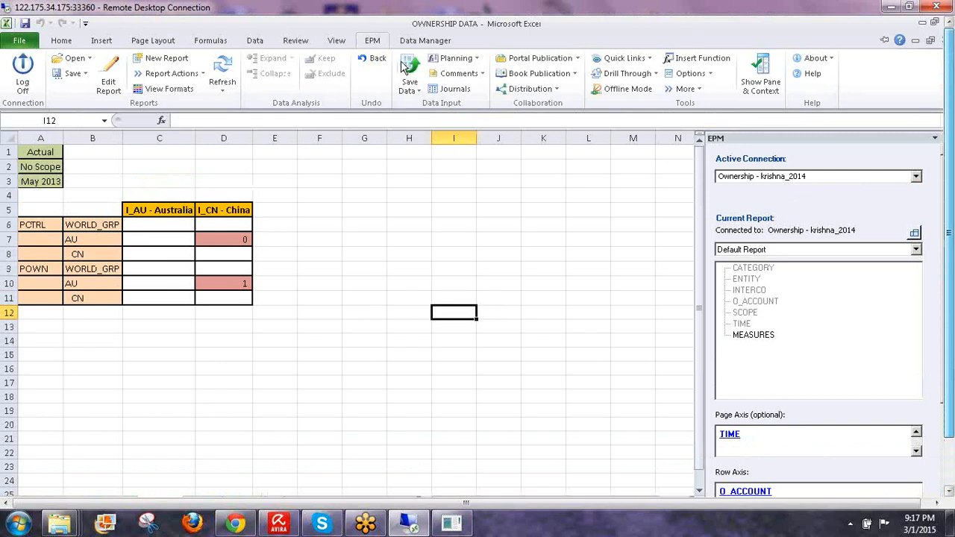
left_click(406, 69)
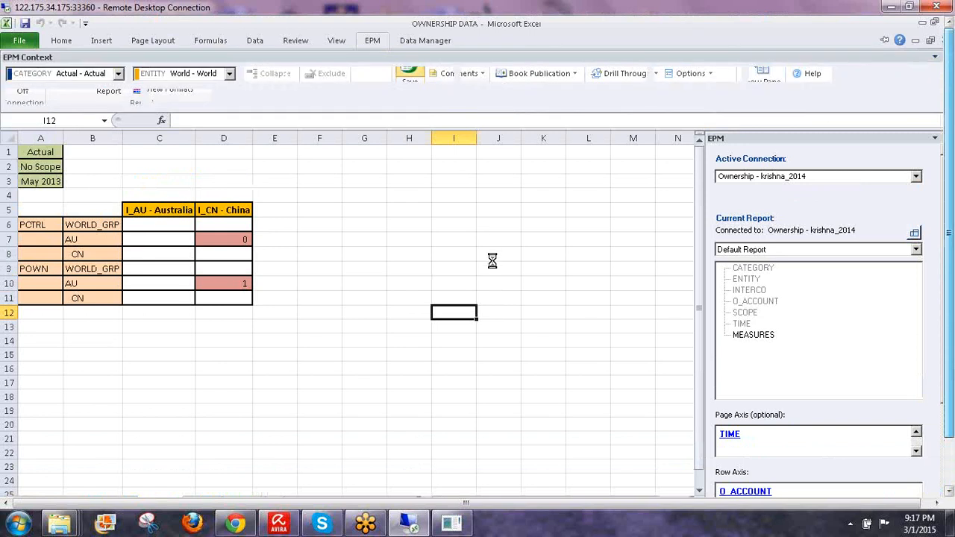
left_click(506, 318)
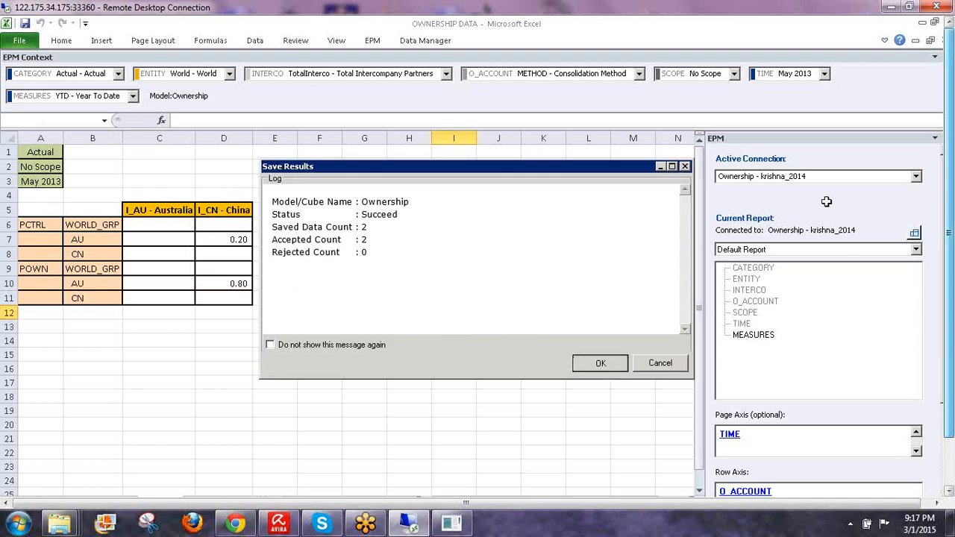
key("Return")
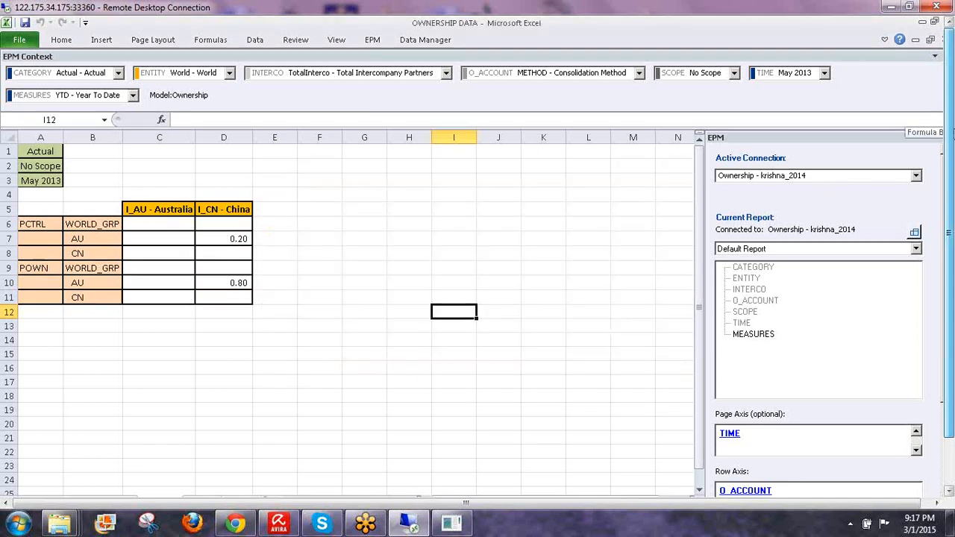
mouse_move(951, 135)
left_mouse_down()
mouse_move(951, 182)
mouse_move(952, 123)
left_mouse_up()
- Recalculate Asia Pacific so CN shows 20 - Equity with 25.00 consolidation and 20.00 control
left_click(200, 481)
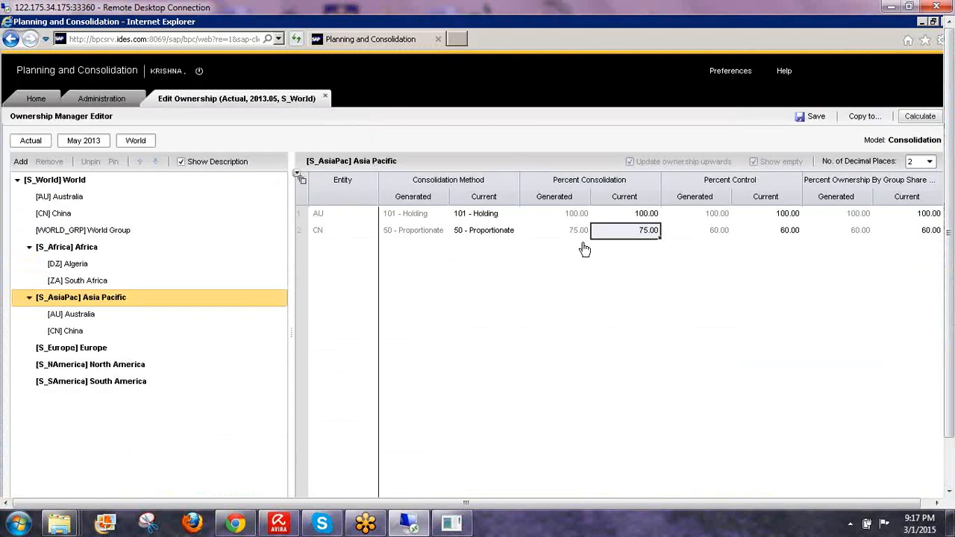
left_click(591, 236)
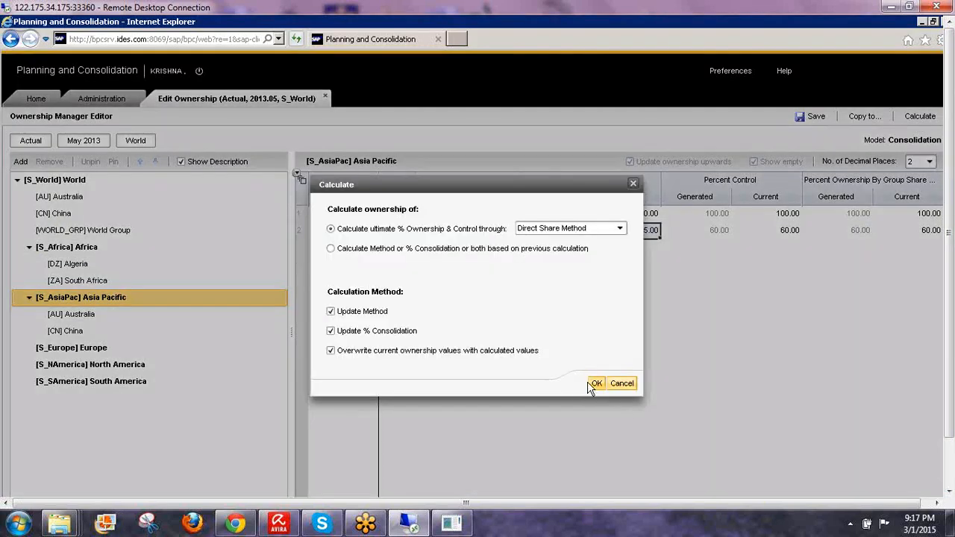
left_click(593, 383)
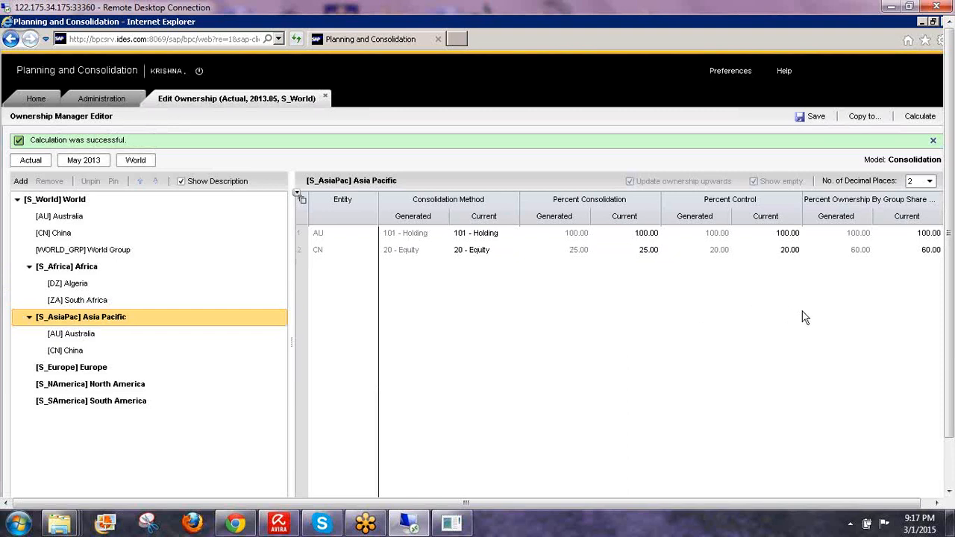
left_click(820, 503)
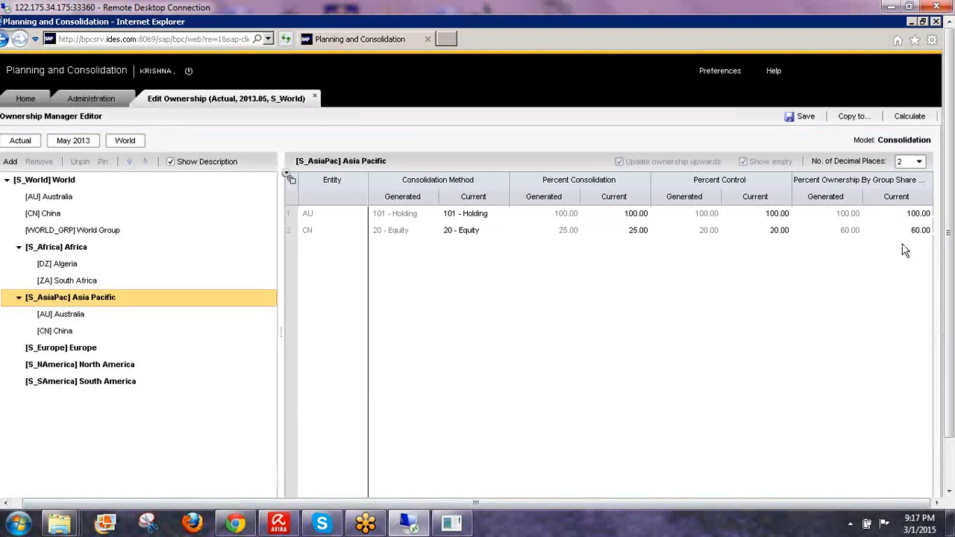
left_click(901, 232)
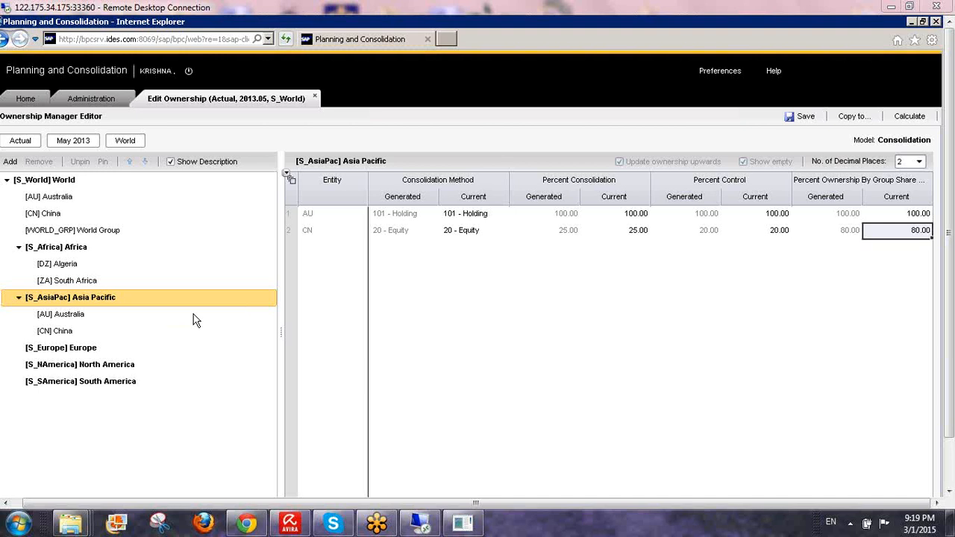
- Recalculate Asia Pacific with the Group Share Method, bringing CN's group share back to 60.00
left_click(899, 123)
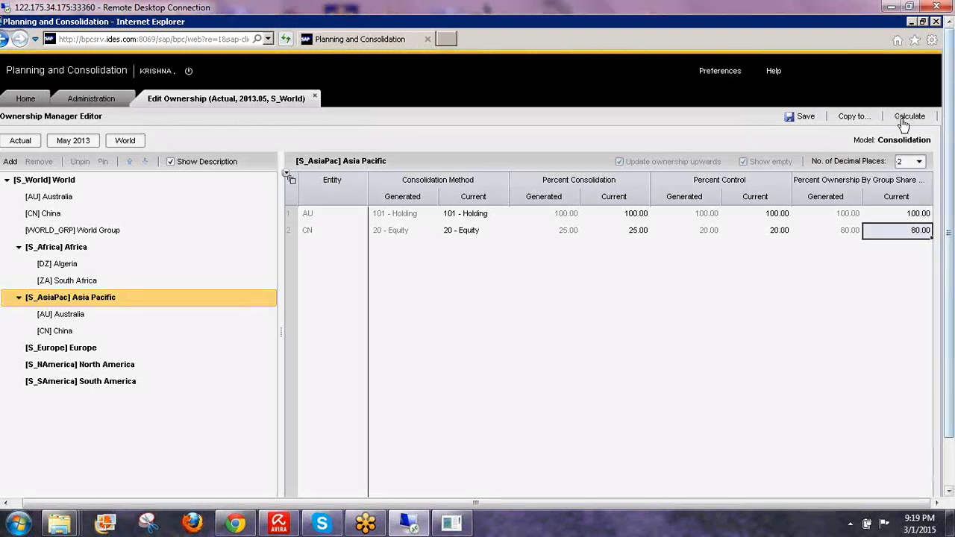
left_click(904, 121)
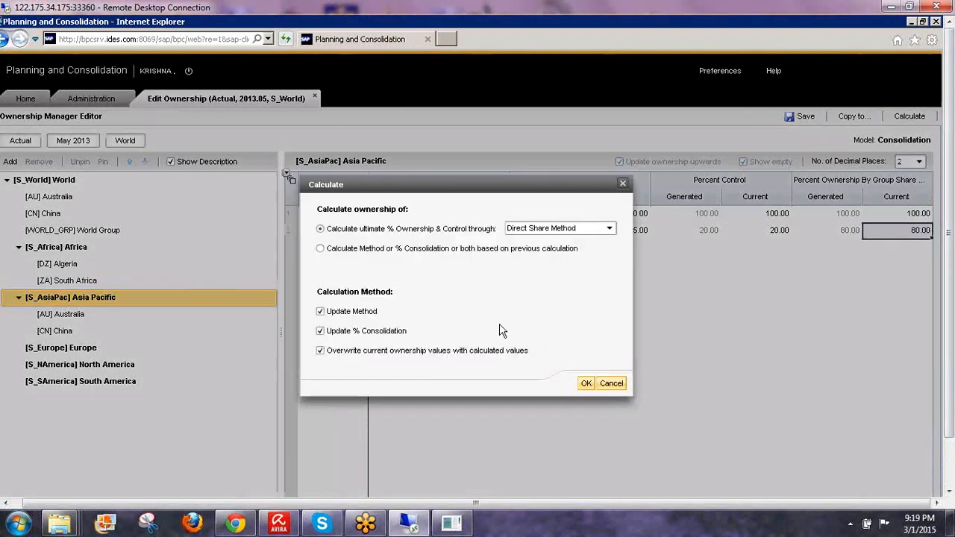
left_click(555, 228)
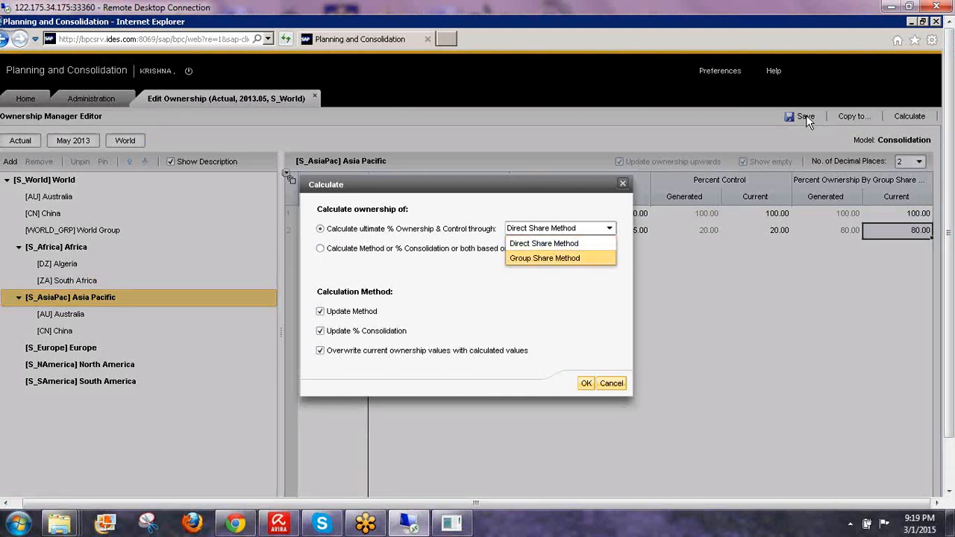
key("Return")
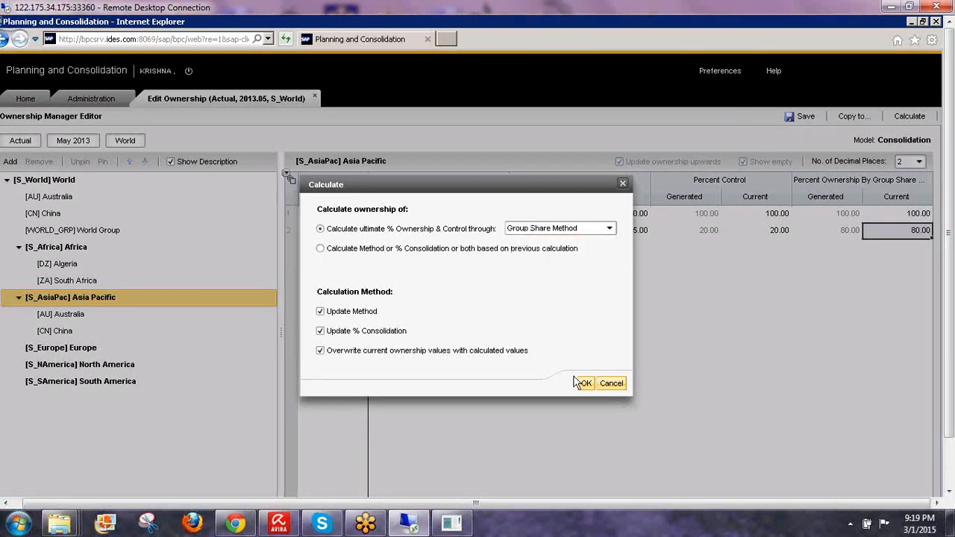
left_click(586, 384)
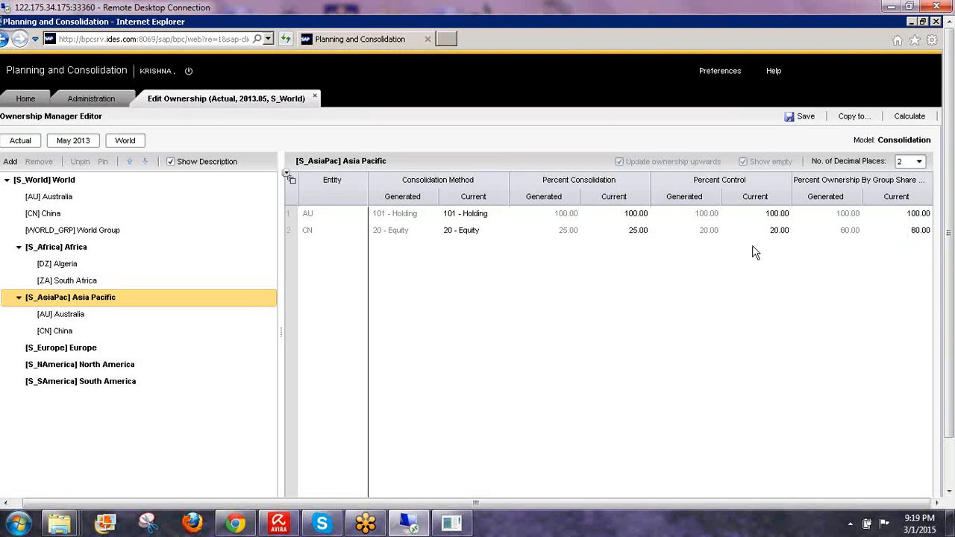
- Select the [S_World] World group and run a Direct Share Method calculation on it
left_click(52, 183)
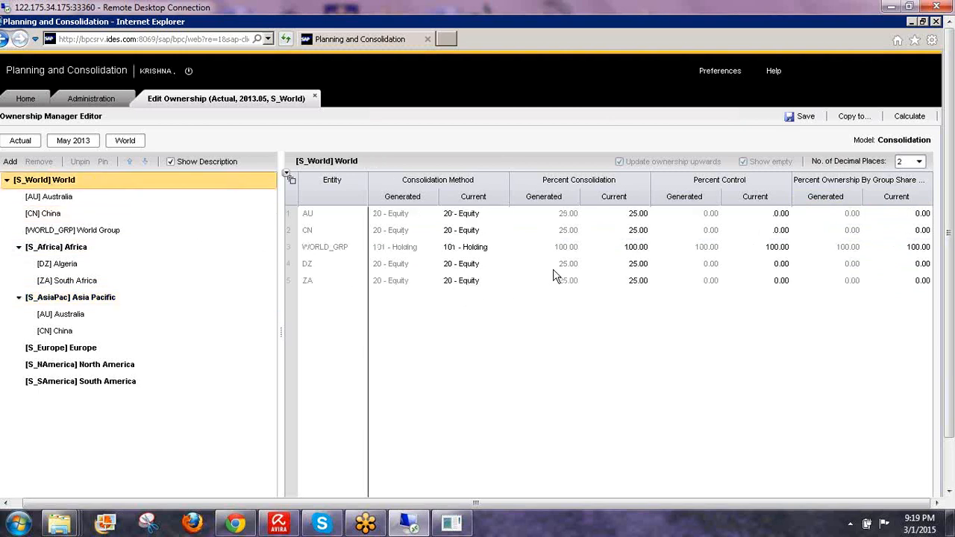
left_click(912, 117)
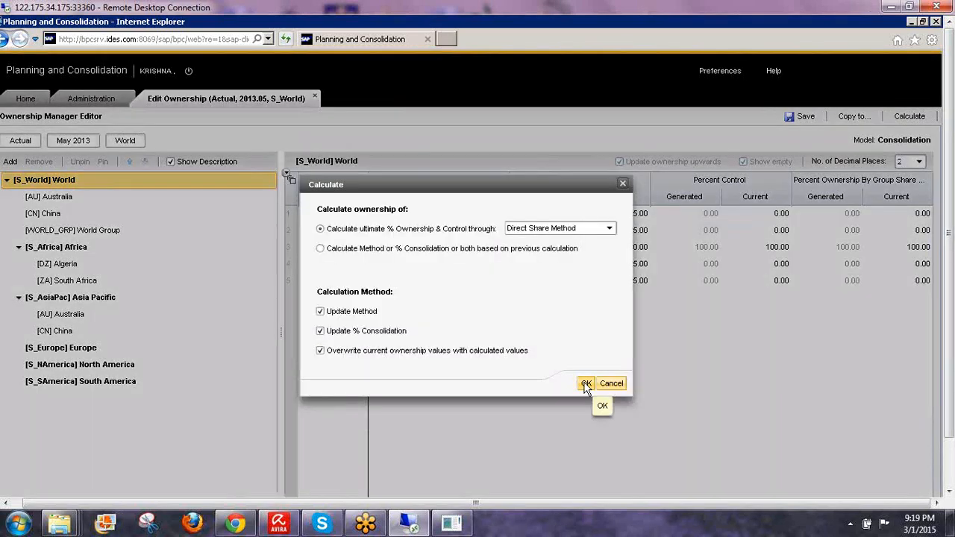
left_click(586, 383)
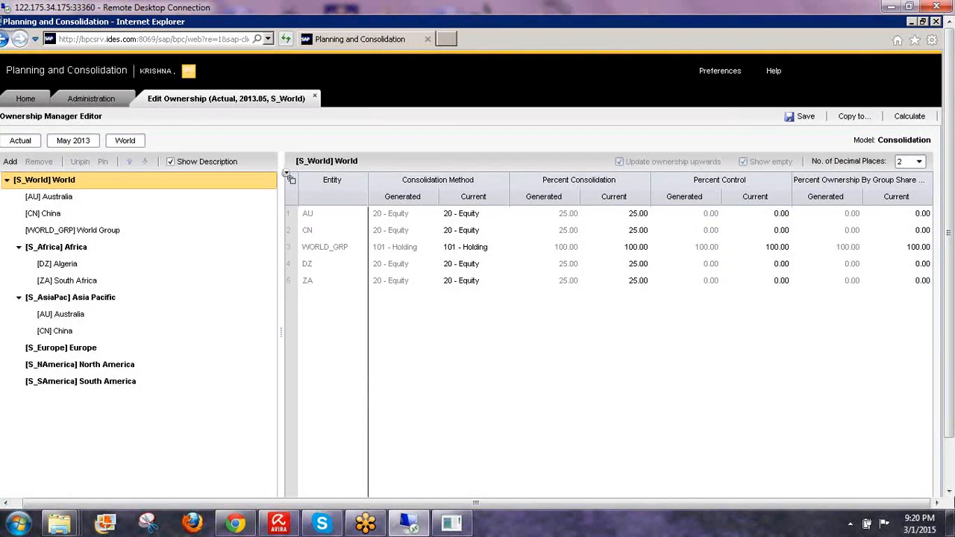
left_click_drag(950, 434, 952, 497)
- In the OWNERSHIP DATA workbook, enter 0.8 as AU's value for China in cell D7
left_click(223, 482)
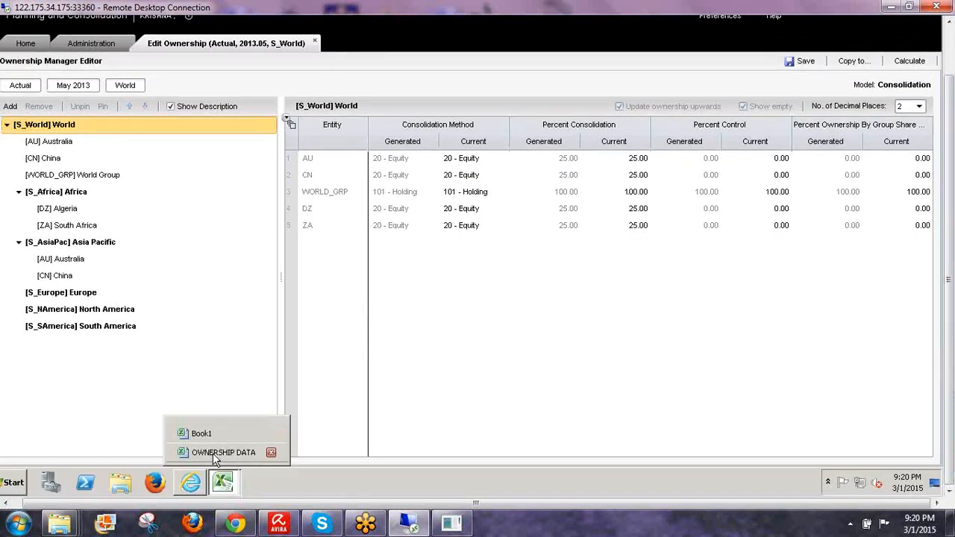
left_click(213, 453)
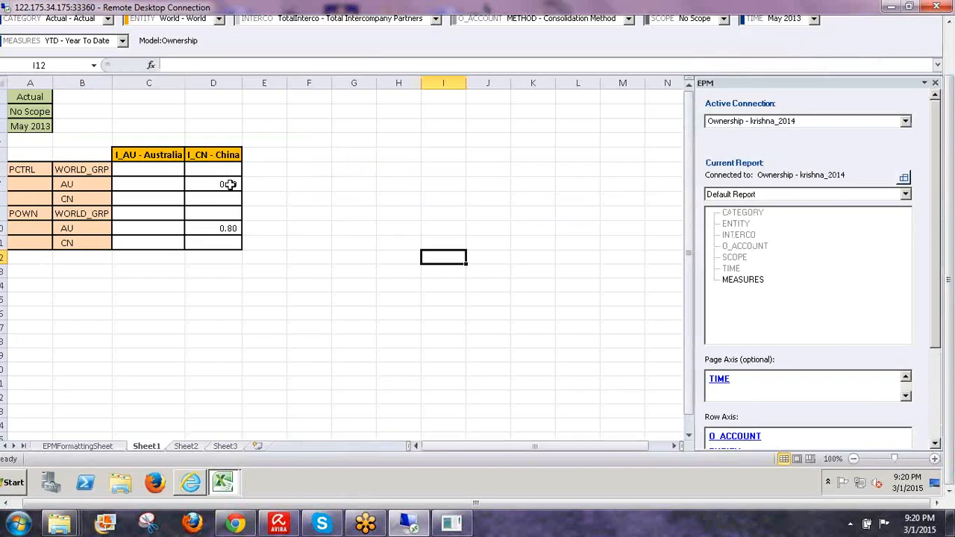
left_click(236, 187)
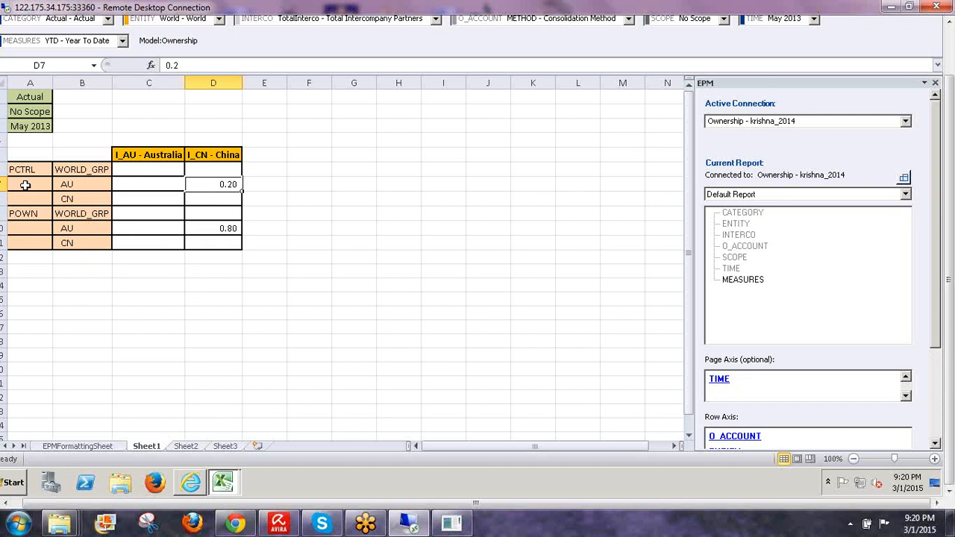
type("0.8")
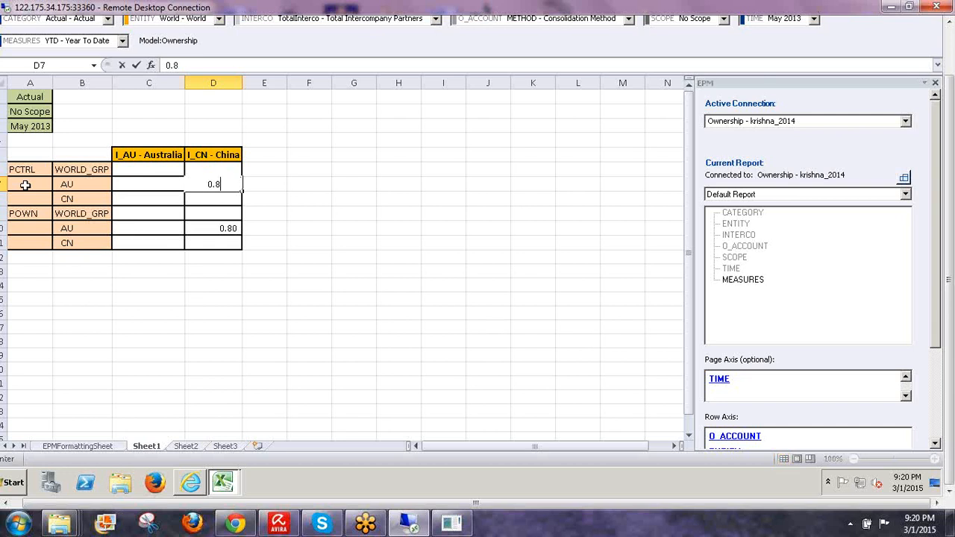
key("Return")
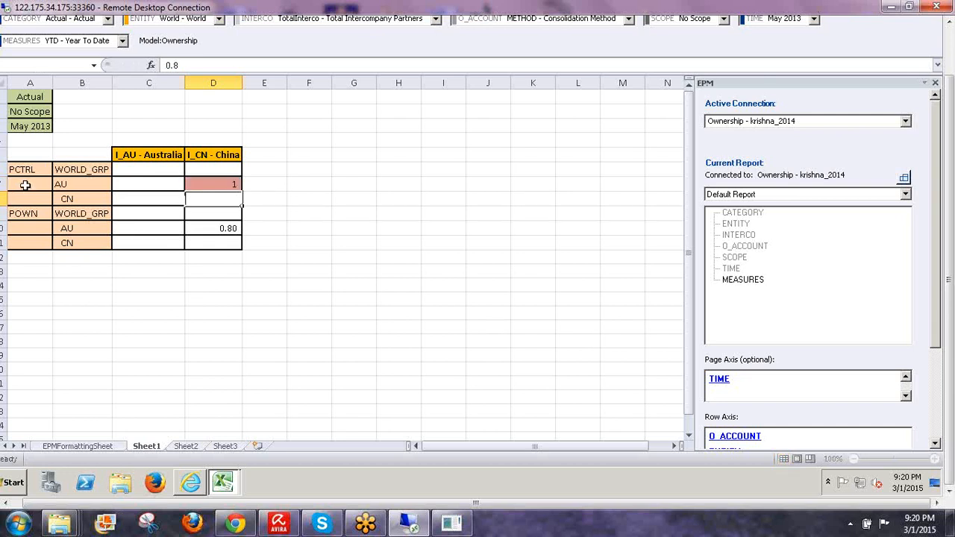
key("Down")
key("Down")
key("Down")
key("Down")
key("Up")
key("Up")
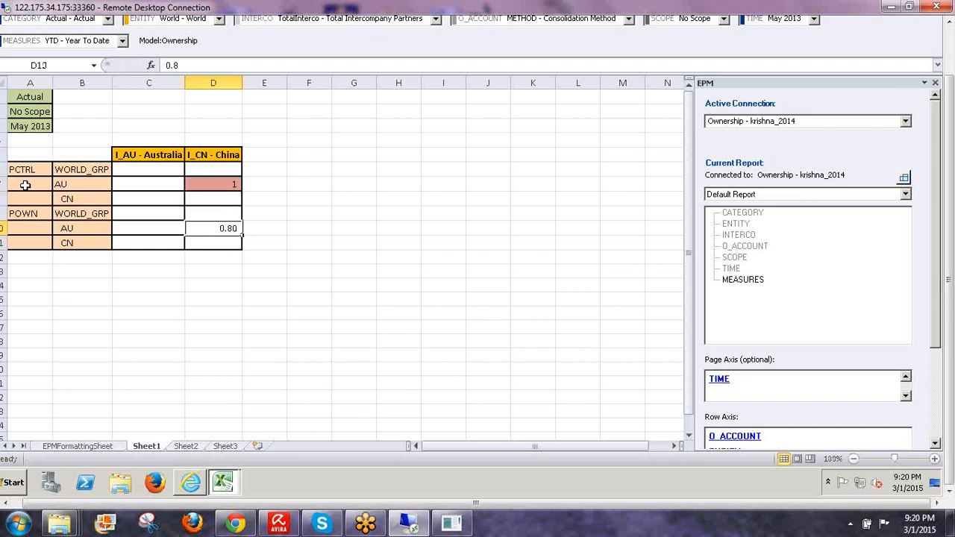
key("Up")
key("Up")
key("Up")
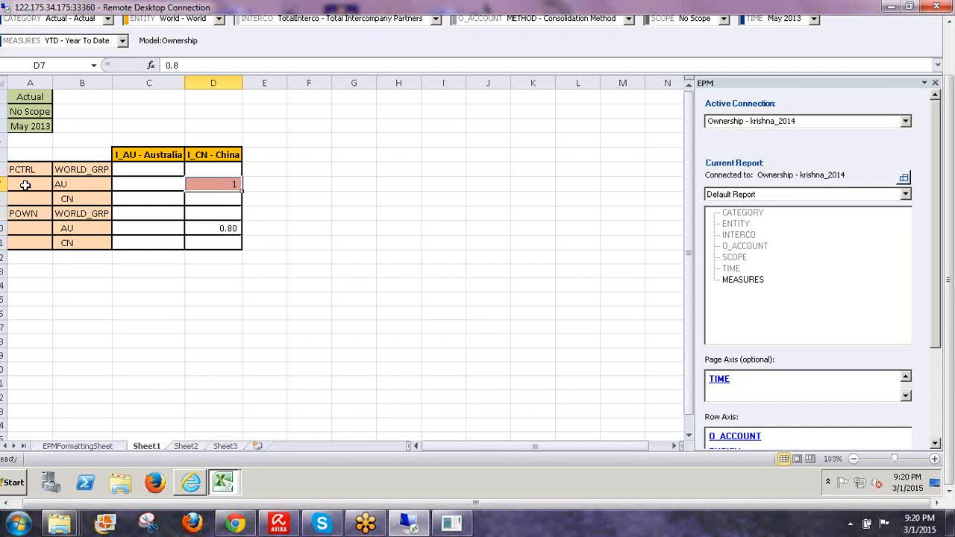
key("Up")
- Enter 0.90 as WORLD_GRP's control of Australia (C6) and 0.9 as its ownership (C9)
key("Left")
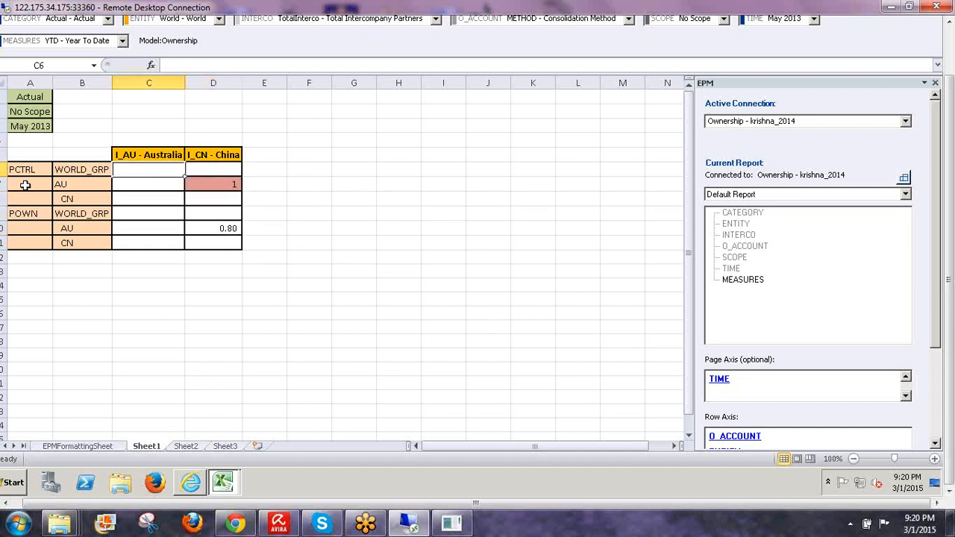
type("0.")
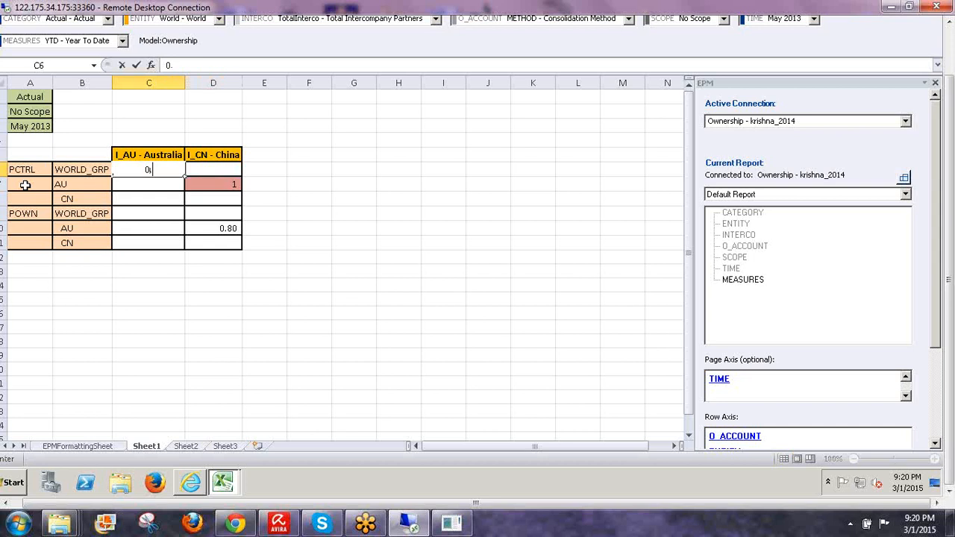
type("90")
key("Return")
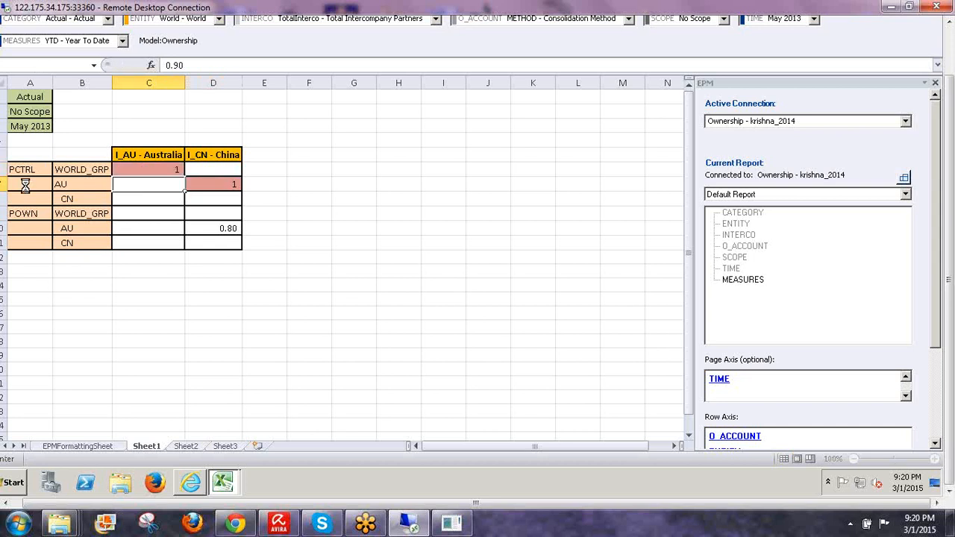
key("Down")
key("Down")
key("Down")
key("Down")
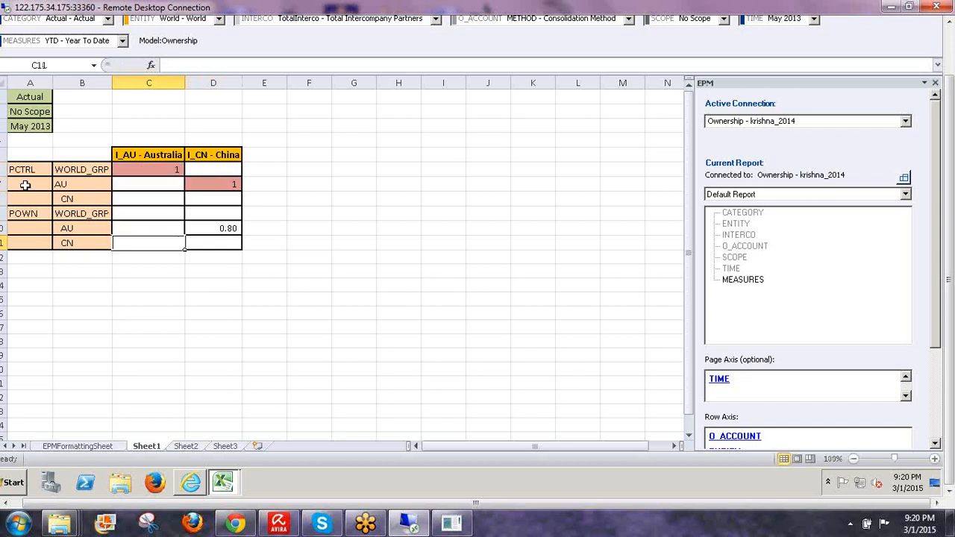
key("Up")
key("Up")
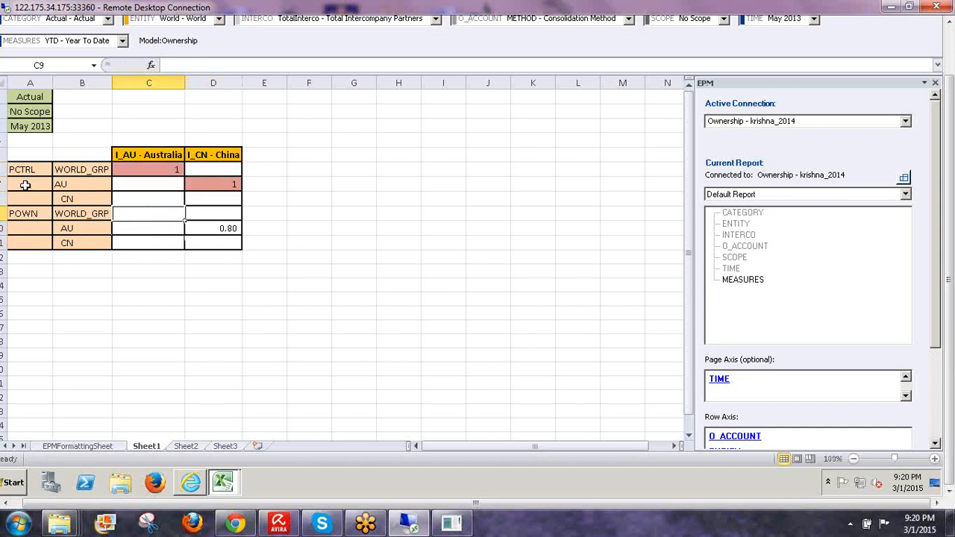
type("0.9")
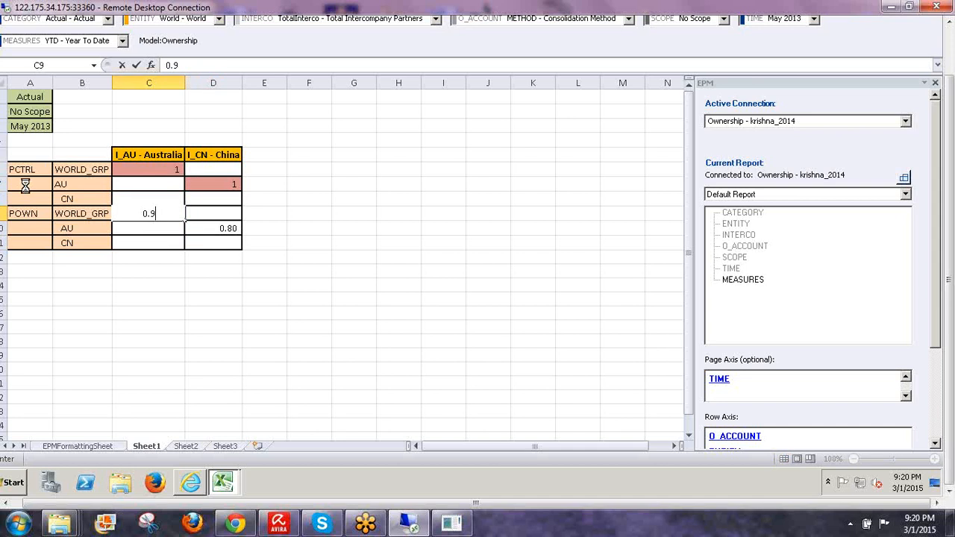
key("Return")
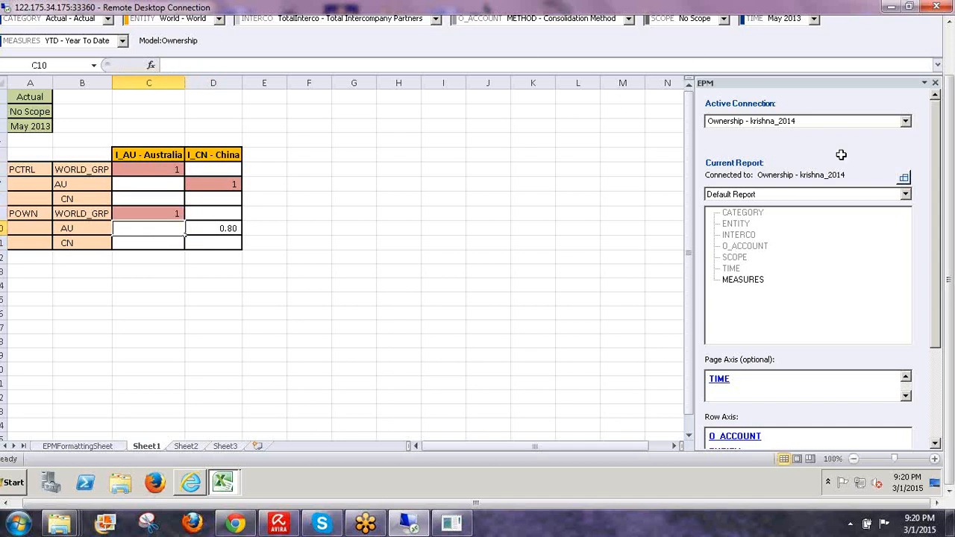
left_click_drag(950, 123, 950, 72)
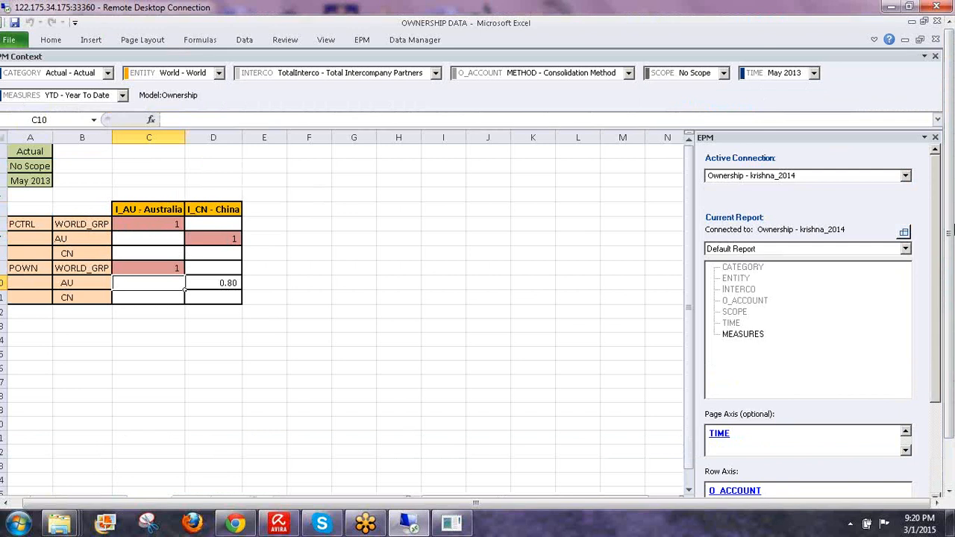
- Save the sheet's ownership data to the model with EPM Save Data, confirming submission and closing the results log
left_click_drag(949, 120, 948, 106)
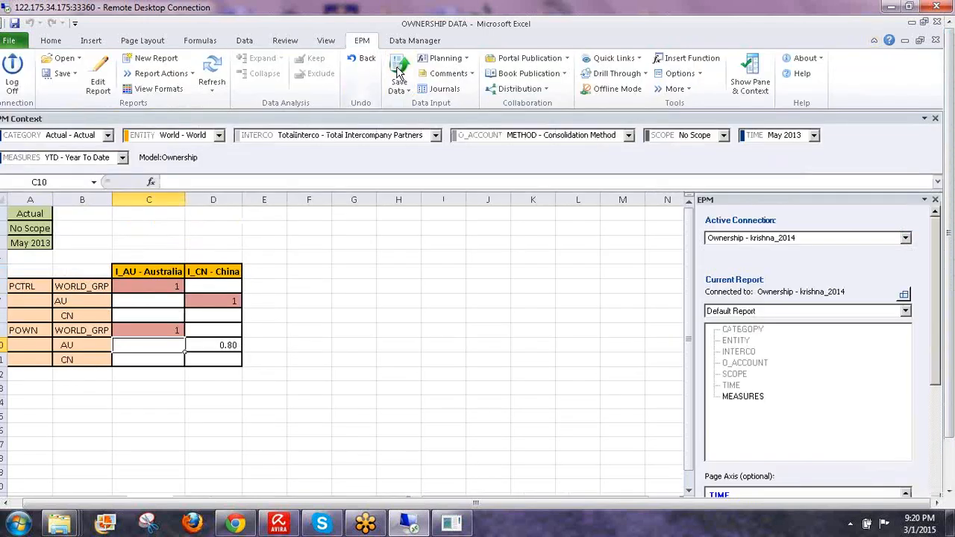
left_click(401, 71)
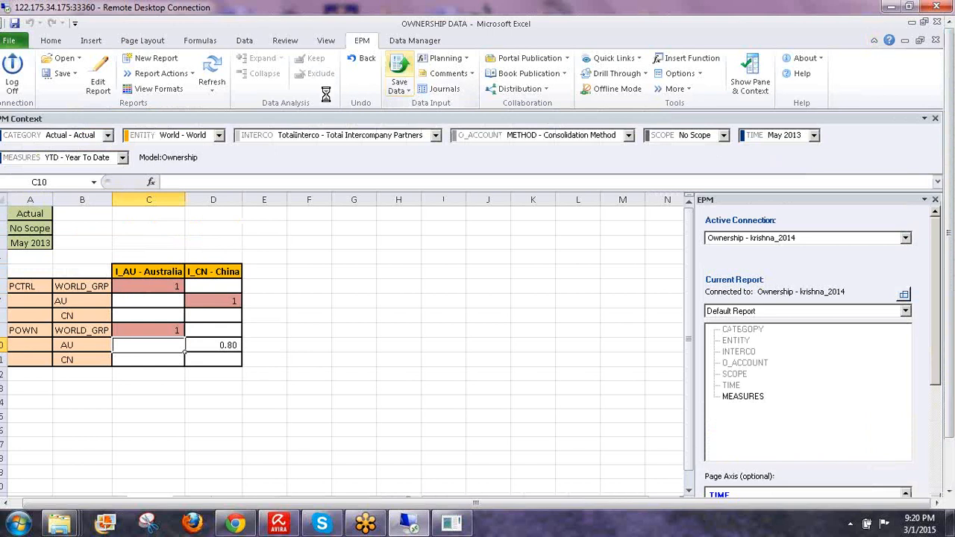
left_click(495, 315)
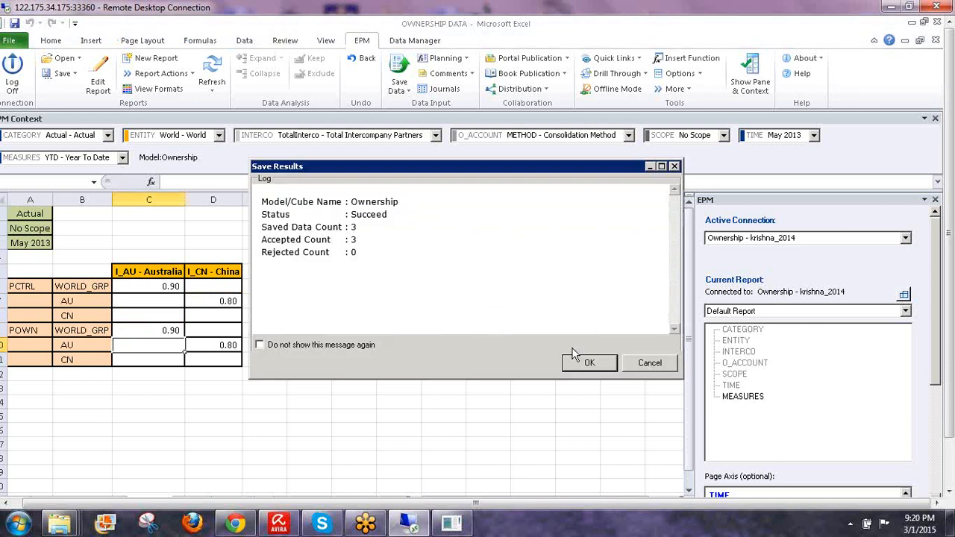
left_click(579, 359)
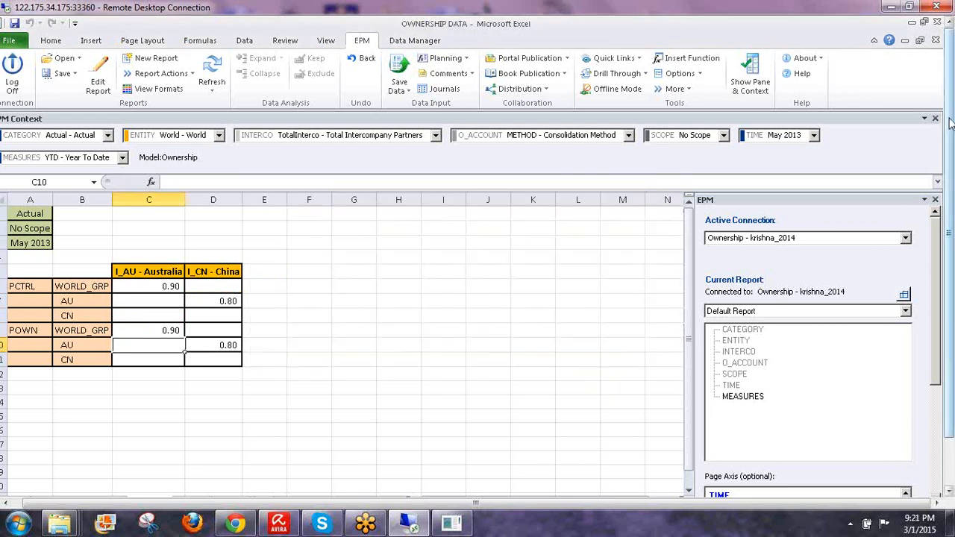
left_click_drag(951, 97, 951, 152)
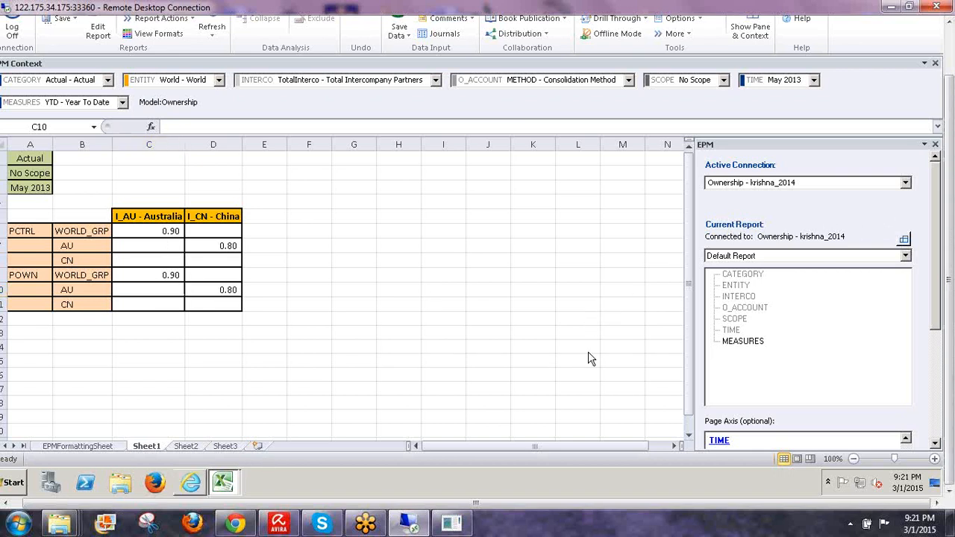
key("alt+Tab")
- Run Direct Share on Africa and Group Share on Asia Pacific, then display the World group's entries
left_click(85, 193)
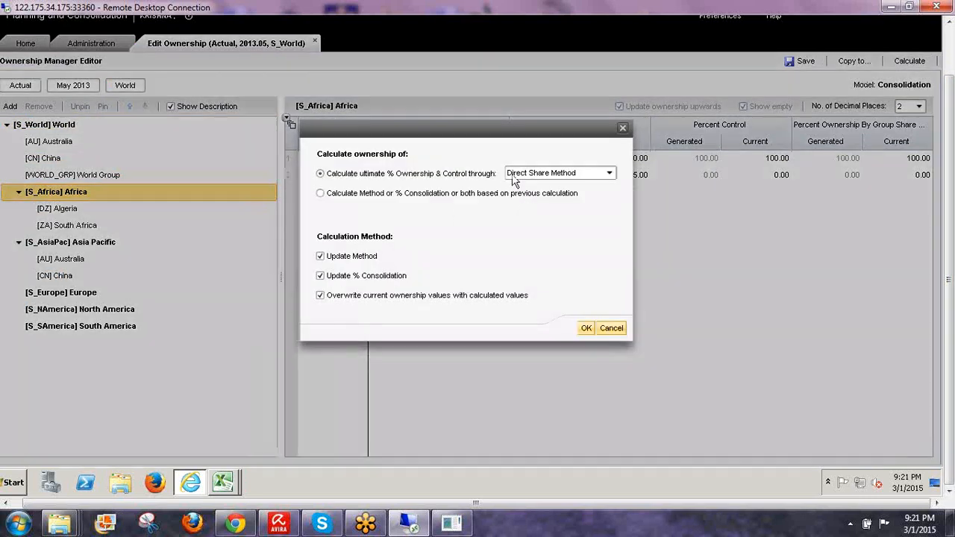
left_click(583, 329)
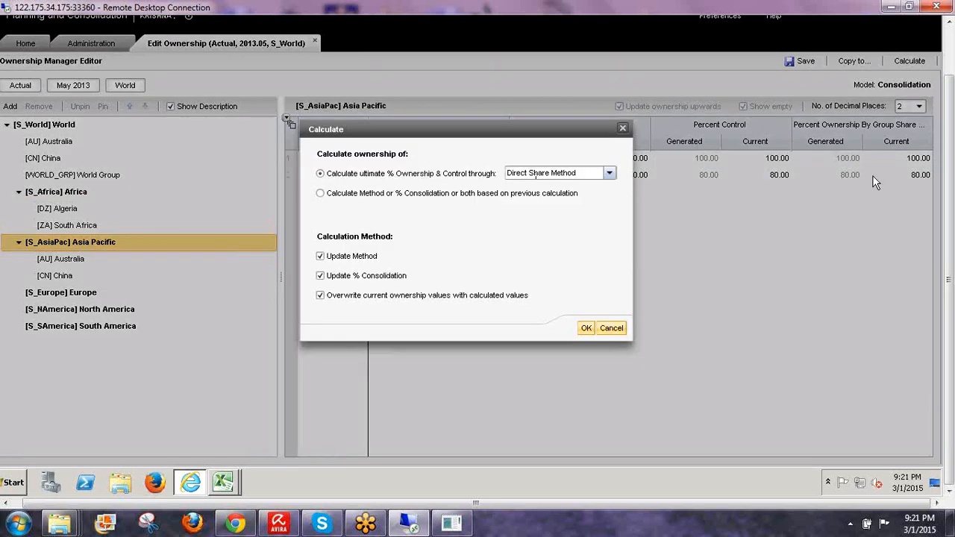
left_click(583, 176)
left_click(544, 203)
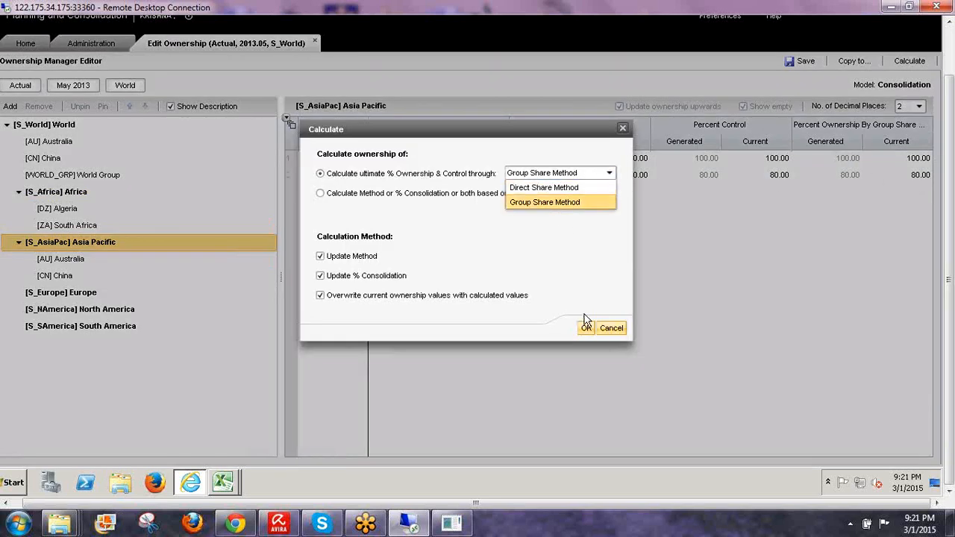
left_click(586, 329)
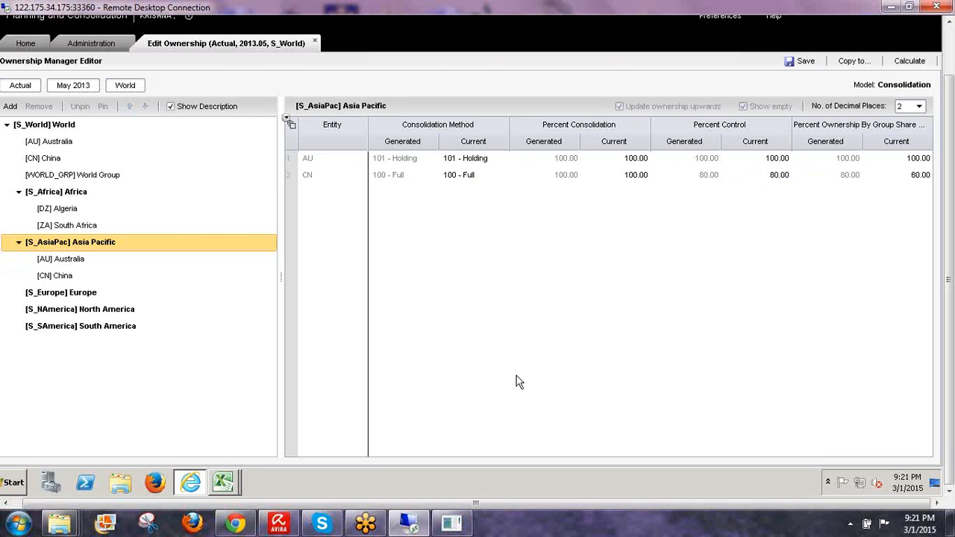
left_click(53, 129)
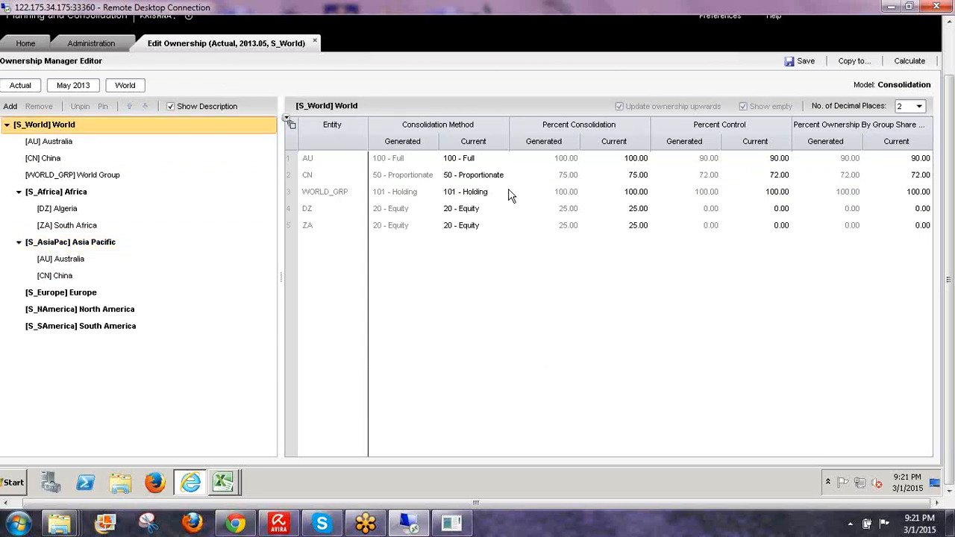
- Run Direct Share on World and check CN now shows 100 - Full with 80.00 control
left_click(909, 61)
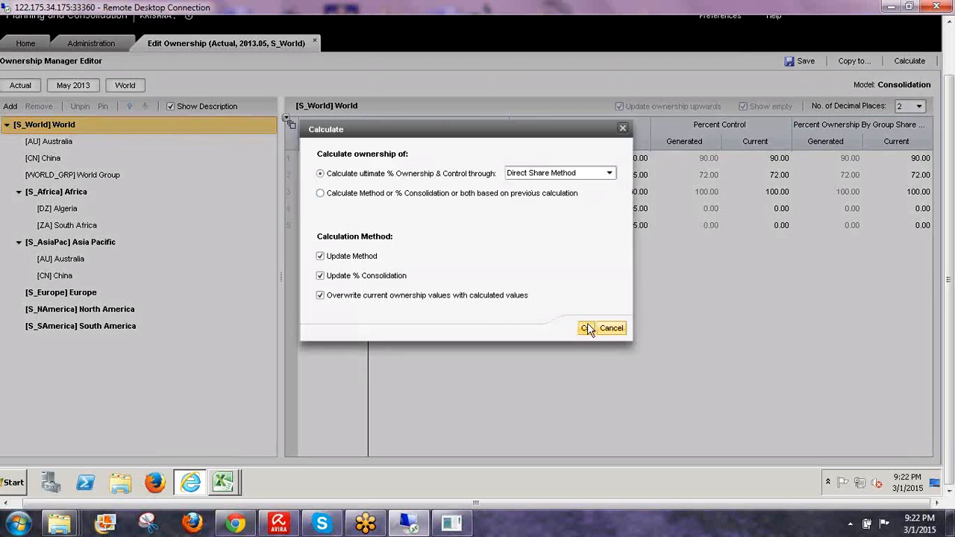
left_click(586, 328)
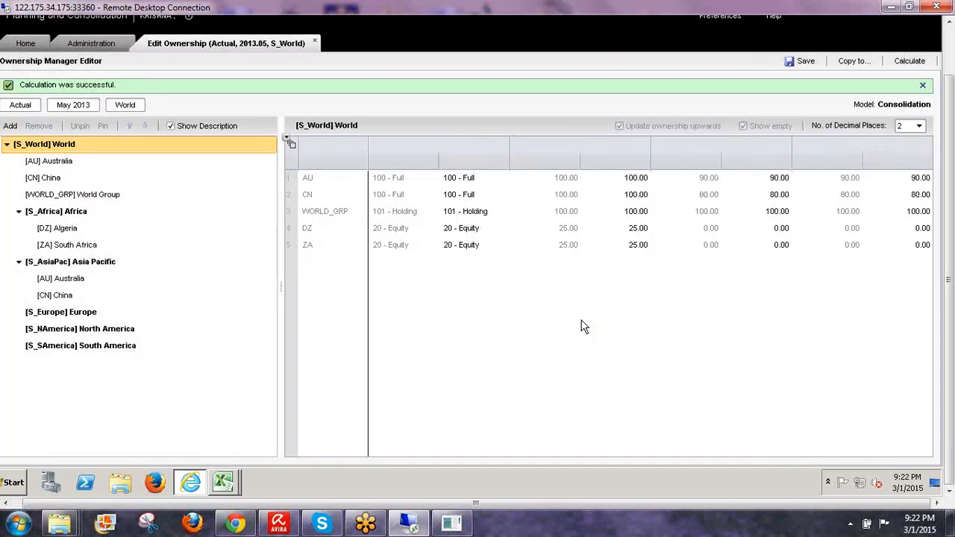
left_click(775, 176)
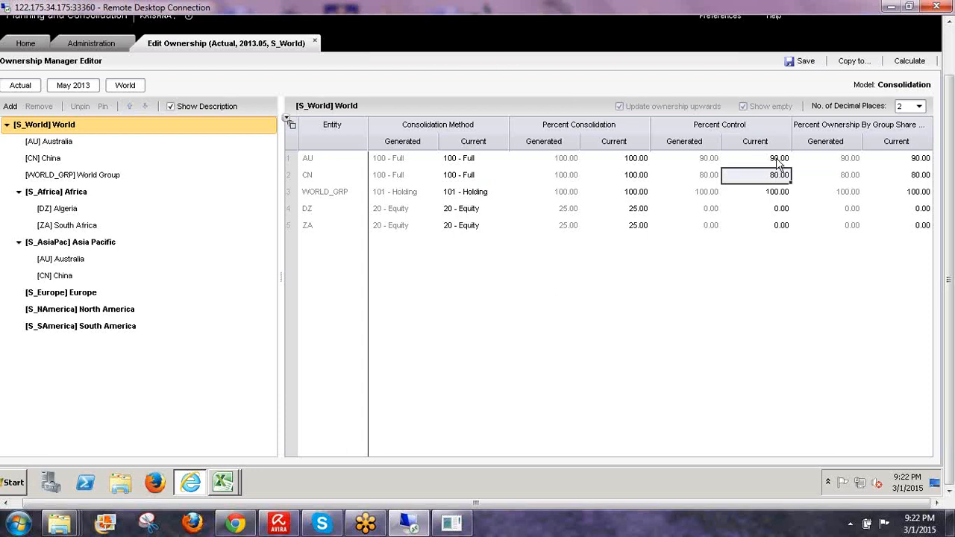
left_click(778, 163)
left_click(773, 176)
- Launch Excel 2007 and enter entity labels A., B and C in cells I8 to I10
left_click(18, 525)
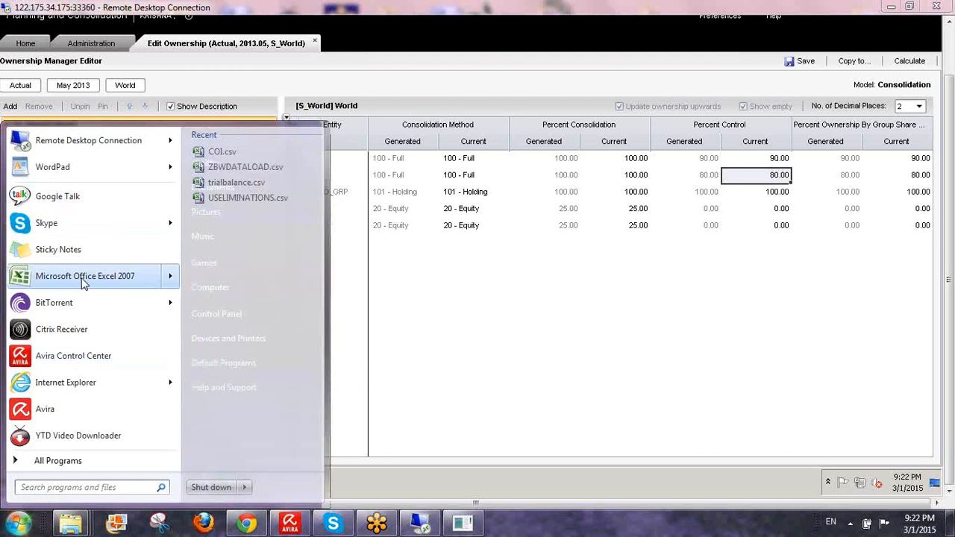
left_click(82, 284)
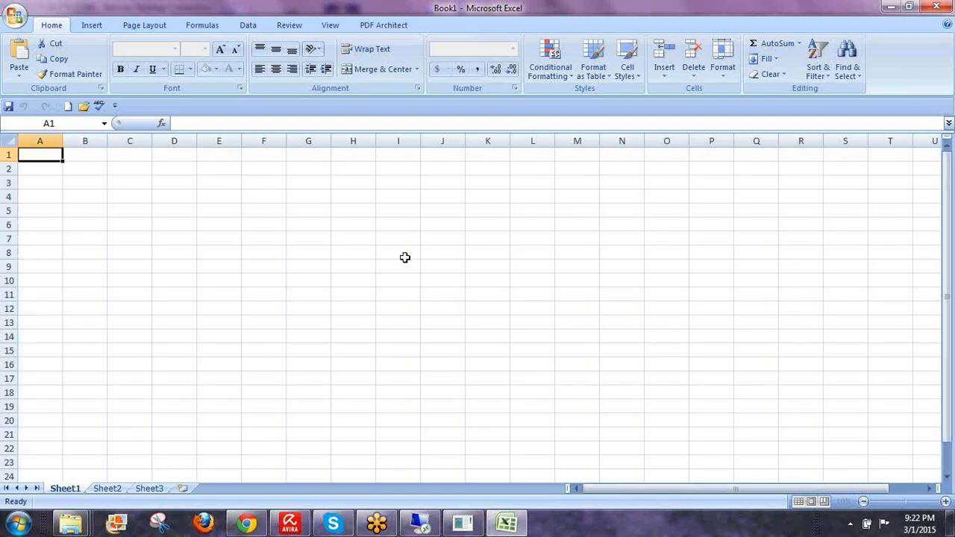
left_click(407, 254)
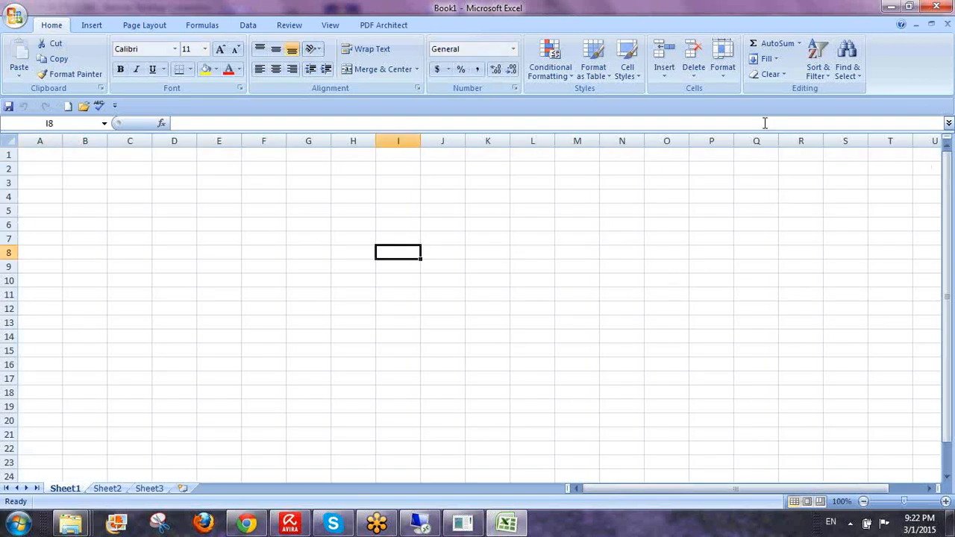
type("A.")
key("Return")
key("Return")
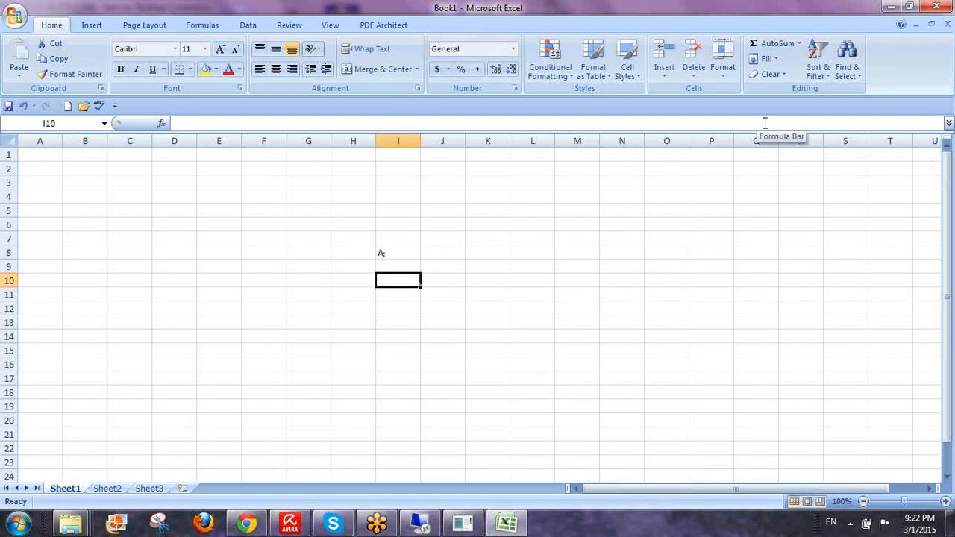
type("B")
key("Return")
key("Return")
type("C")
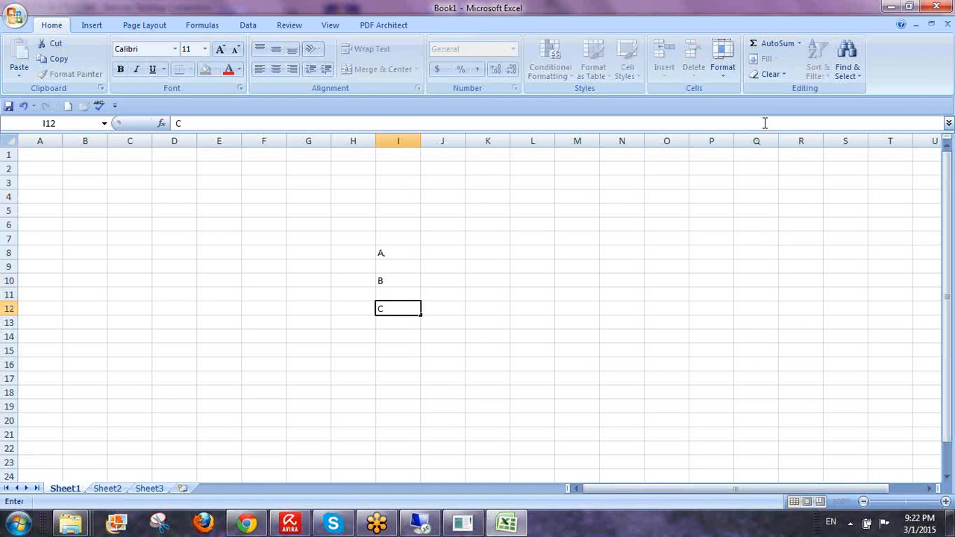
key("Up")
key("Up")
key("Up")
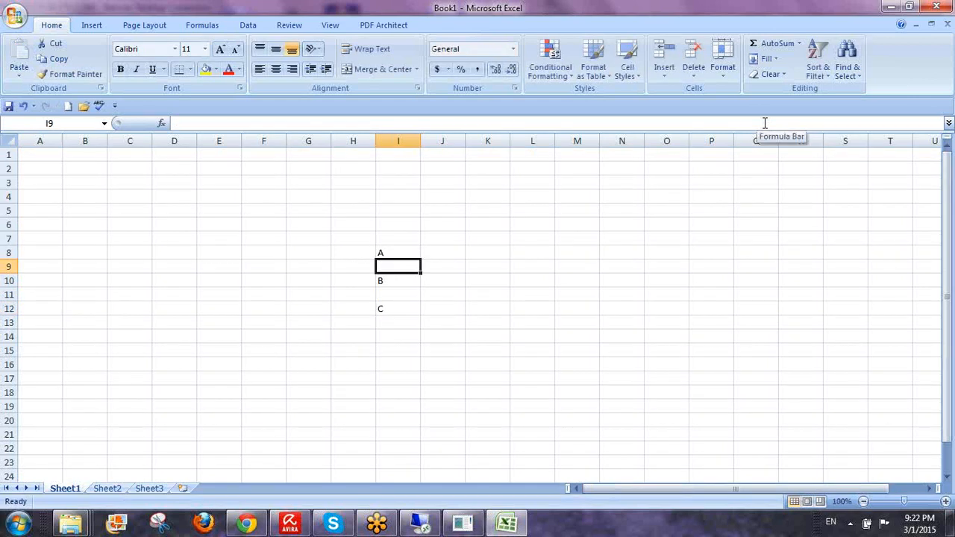
key("Up")
- Add H labels in cells G8 and H10 beside the entities
key("Left")
key("Left")
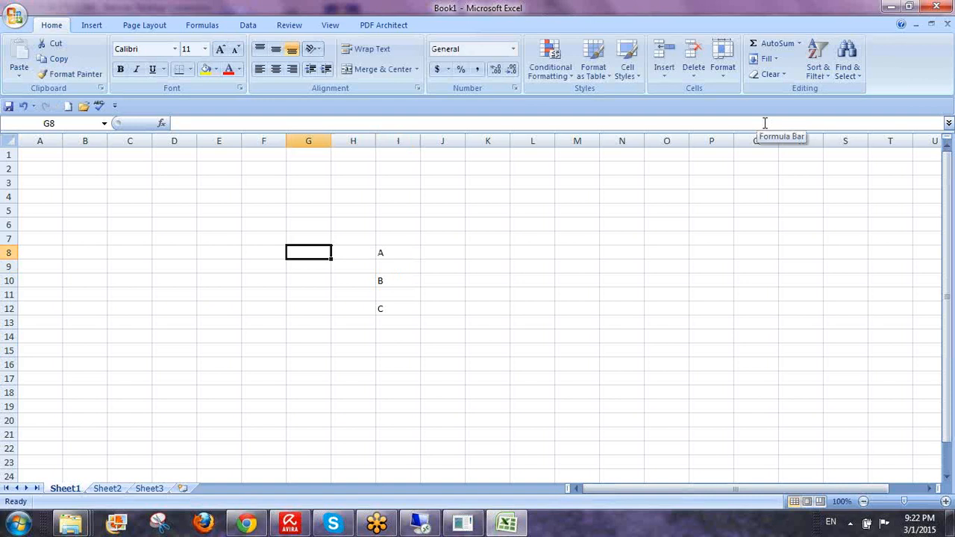
type("H")
key("Down")
key("Down")
key("Right")
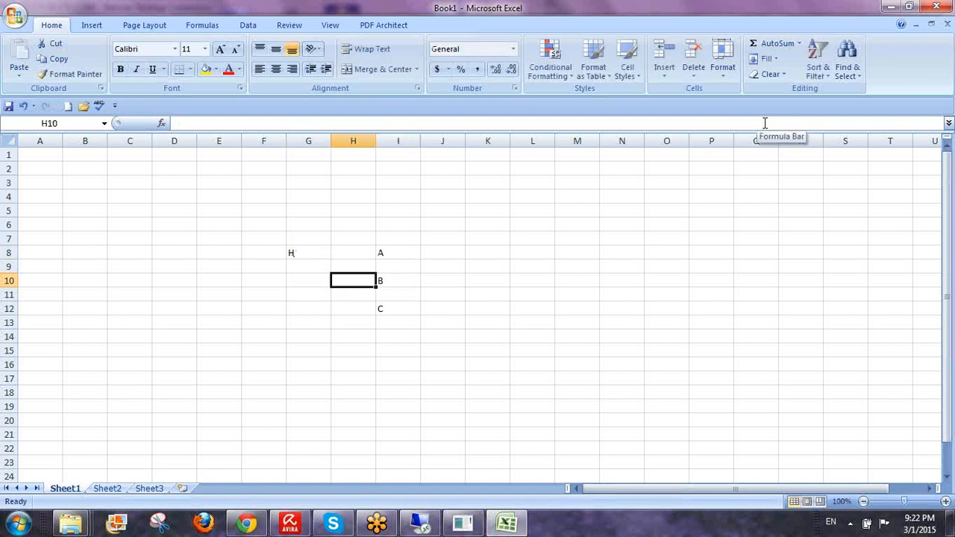
type("H")
key("Right")
key("Right")
- Build a Direct column: heading in J5, with 100, 90 and 80 for the entities
key("Up")
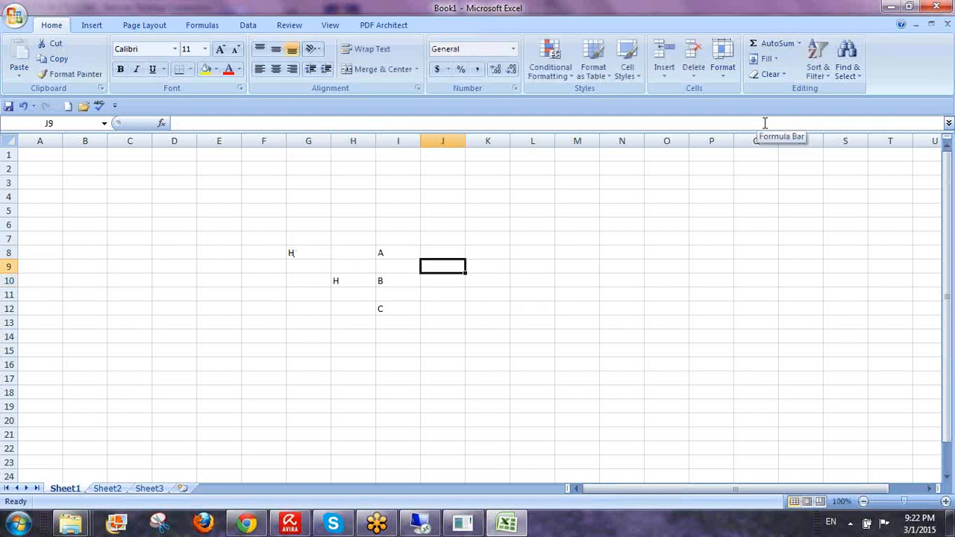
type("90")
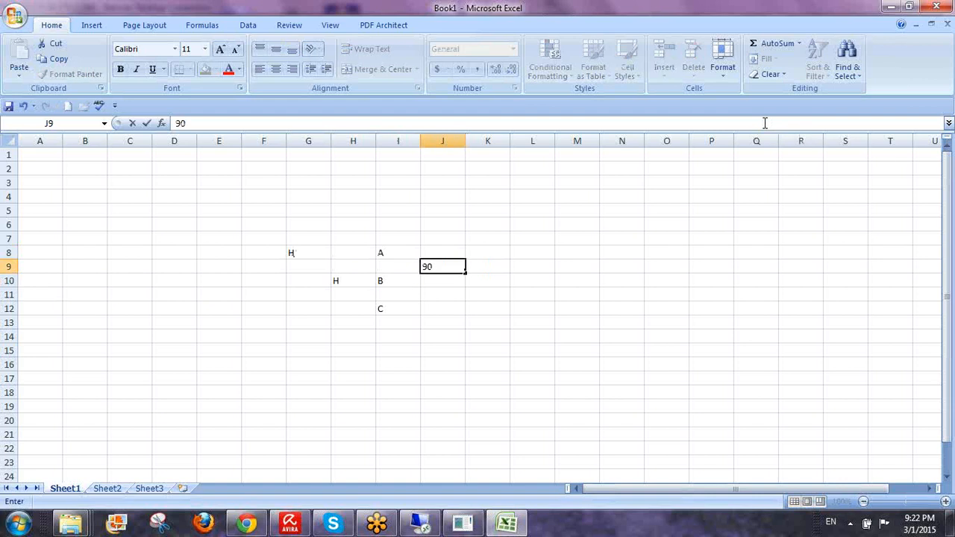
key("Down")
key("Down")
type("80")
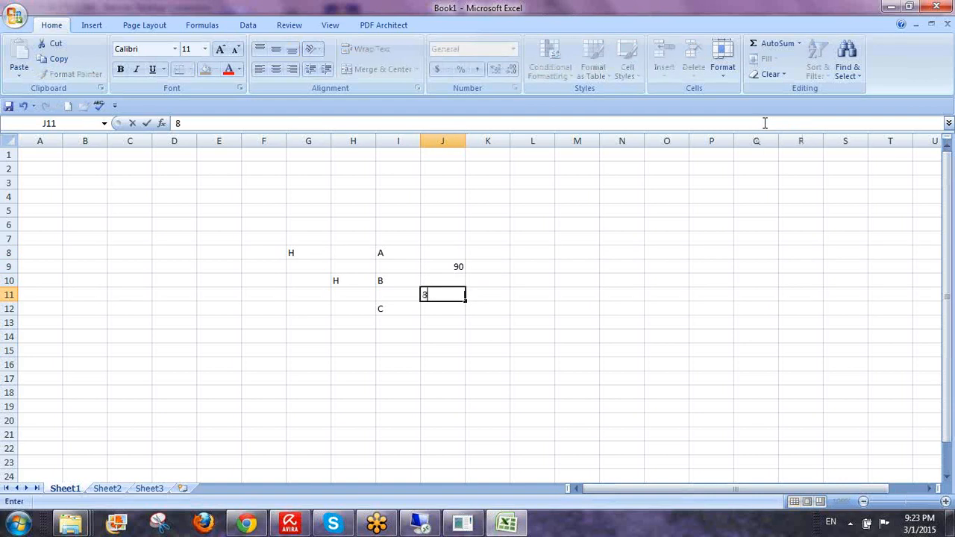
key("Up")
key("Up")
key("Up")
key("Up")
key("Up")
key("Up")
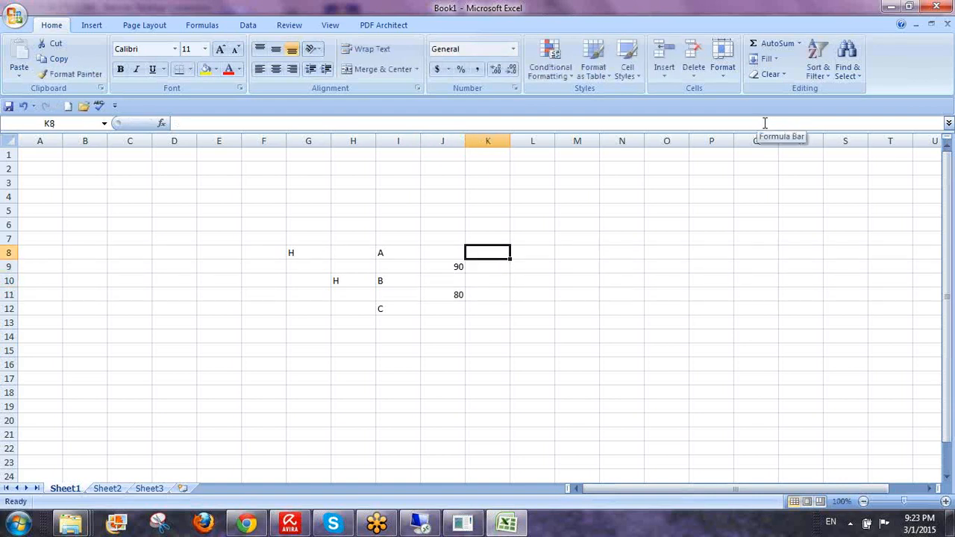
type("Direct")
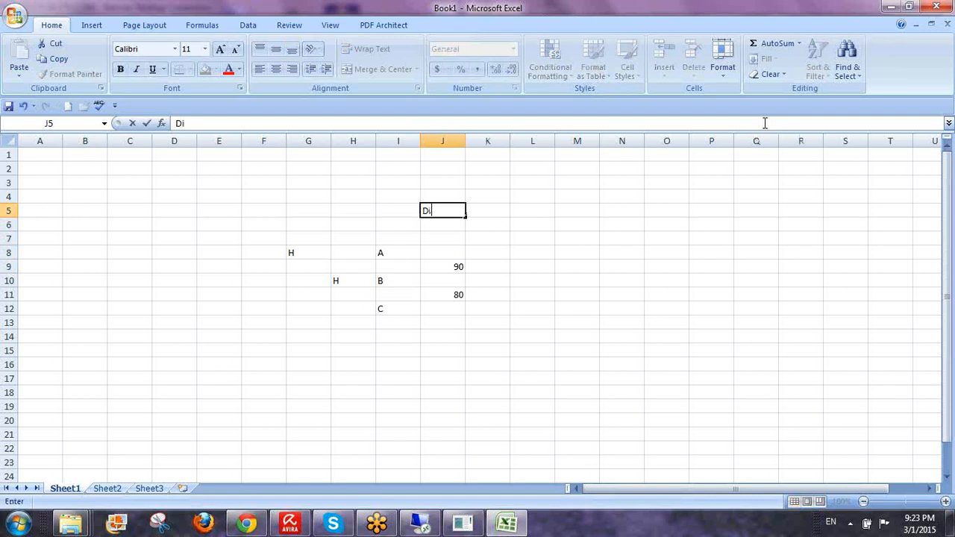
key("Return")
key("Down")
key("Down")
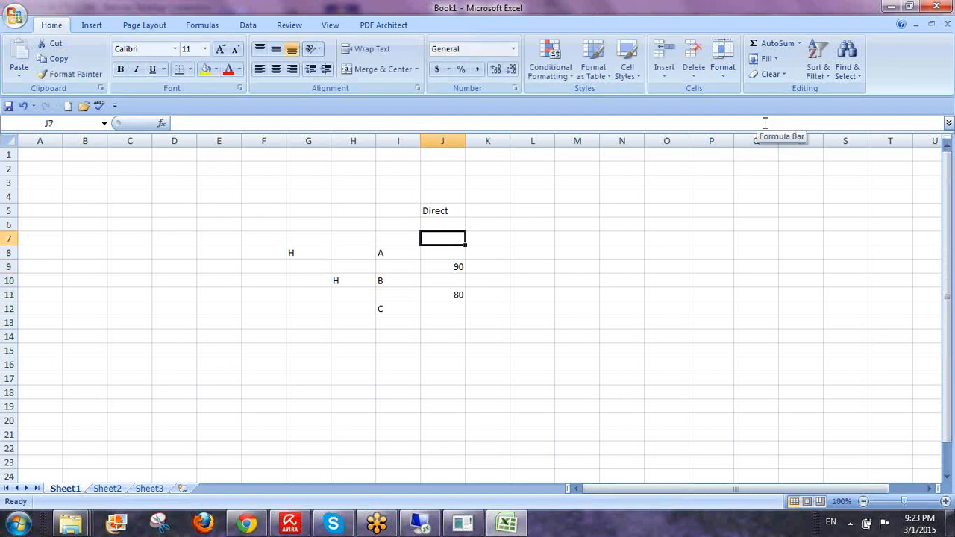
type("100")
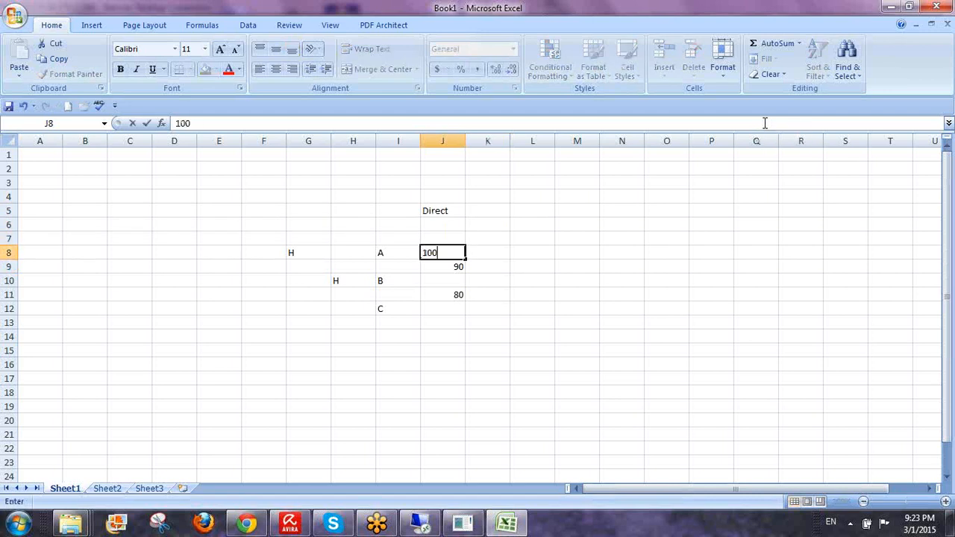
key("Return")
key("Down")
key("Down")
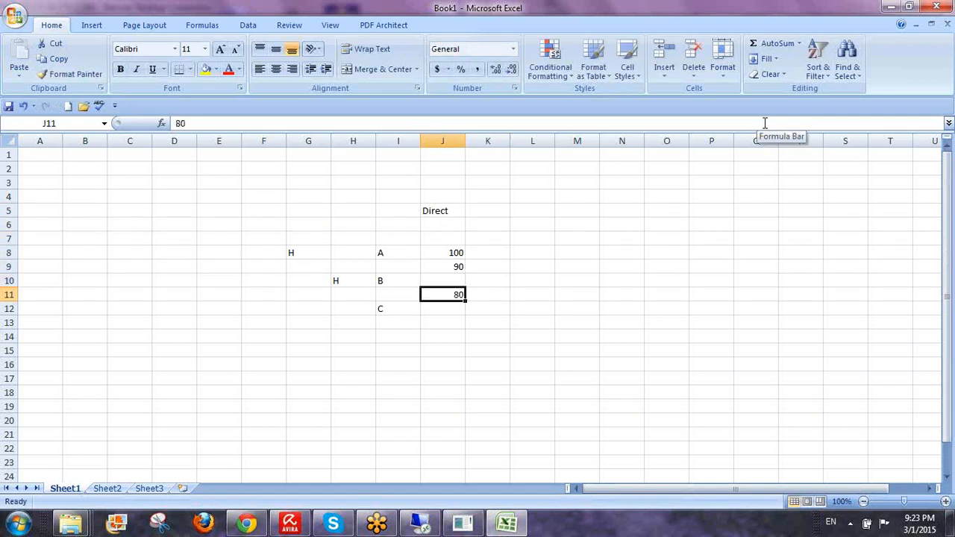
key("Up")
key("Up")
key("Up")
key("Up")
key("Up")
key("Right")
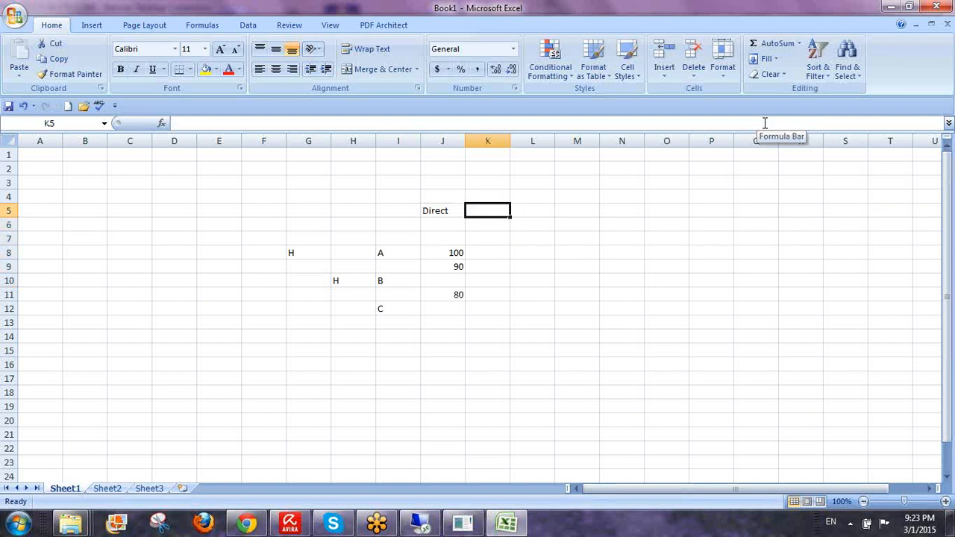
- Add a Grp heading beside Direct with group shares 100 and 90 below it
type("Grp")
key("Return")
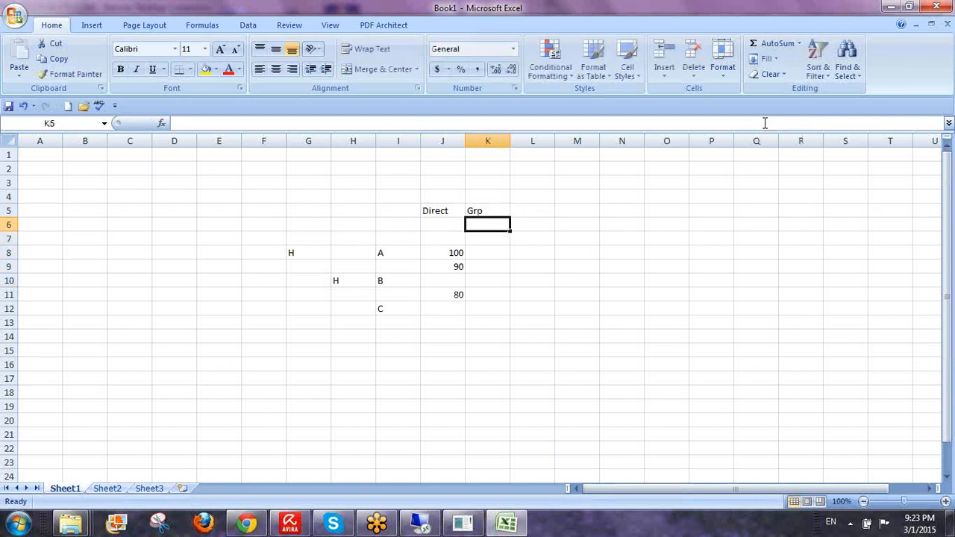
key("Down")
key("Down")
type("100")
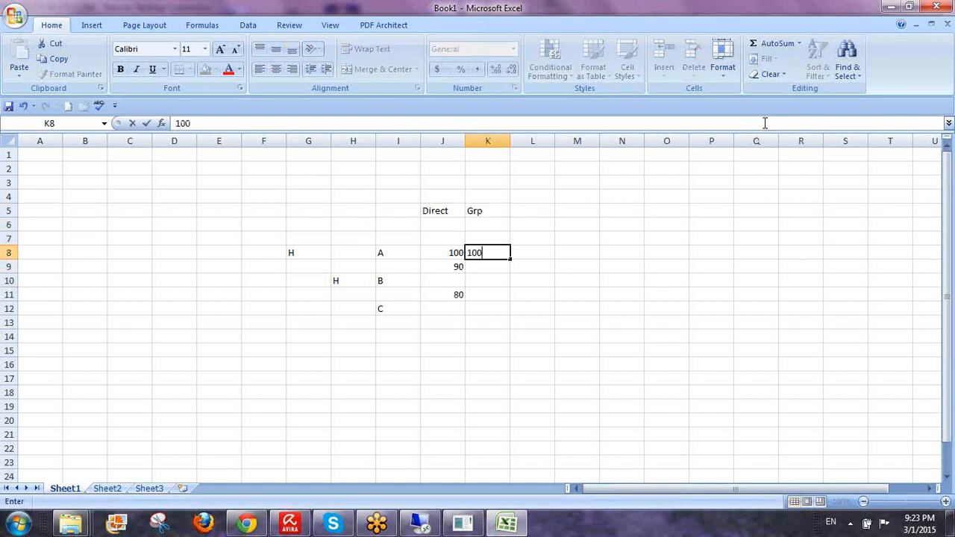
key("Return")
type("90")
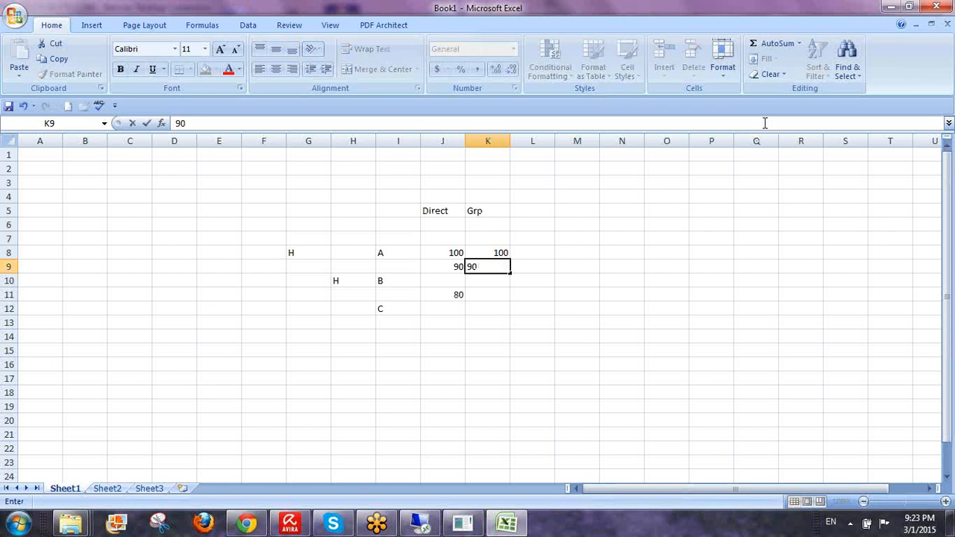
key("Return")
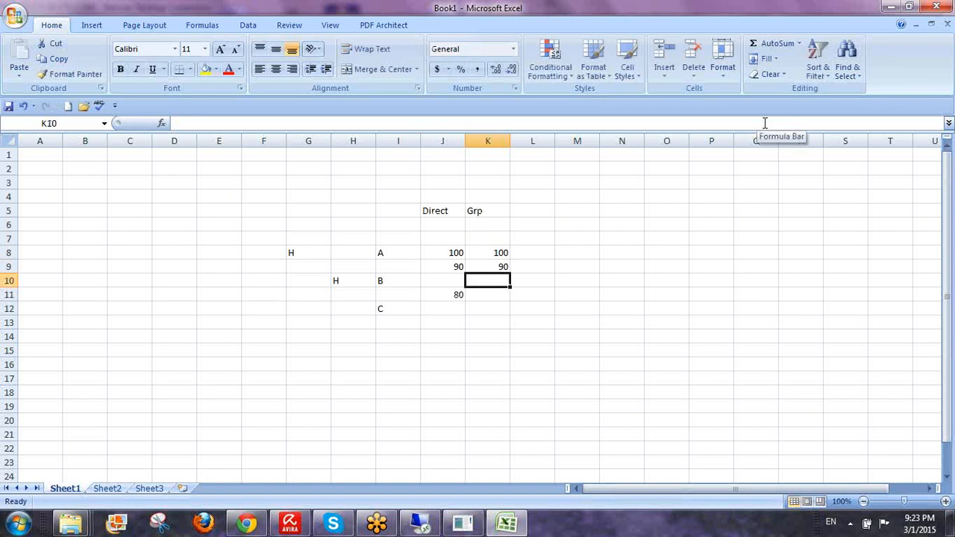
- Enter =80*90/100 in the Grp cell beside 80 so it shows 72
key("Up")
key("Left")
key("Left")
key("Down")
key("Down")
key("Down")
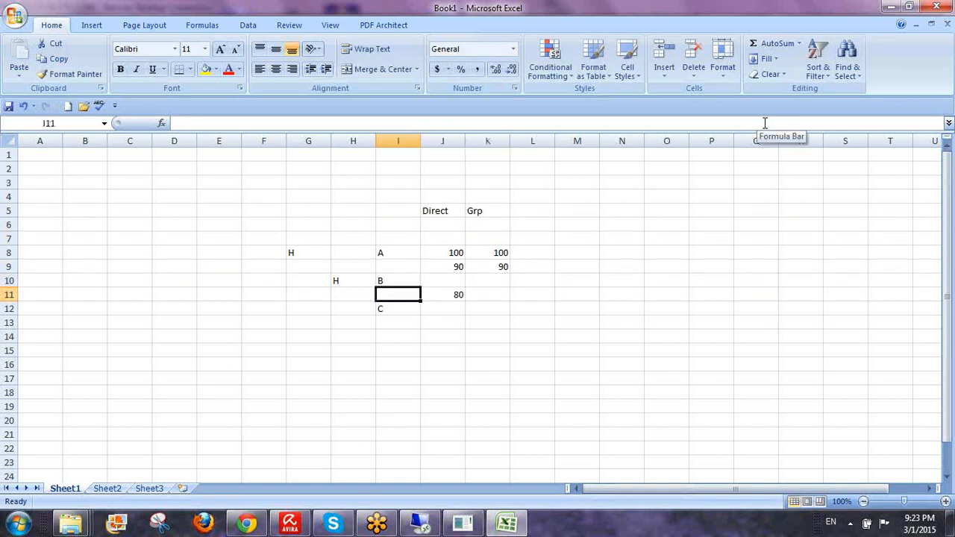
key("Up")
key("Up")
key("Up")
key("Right")
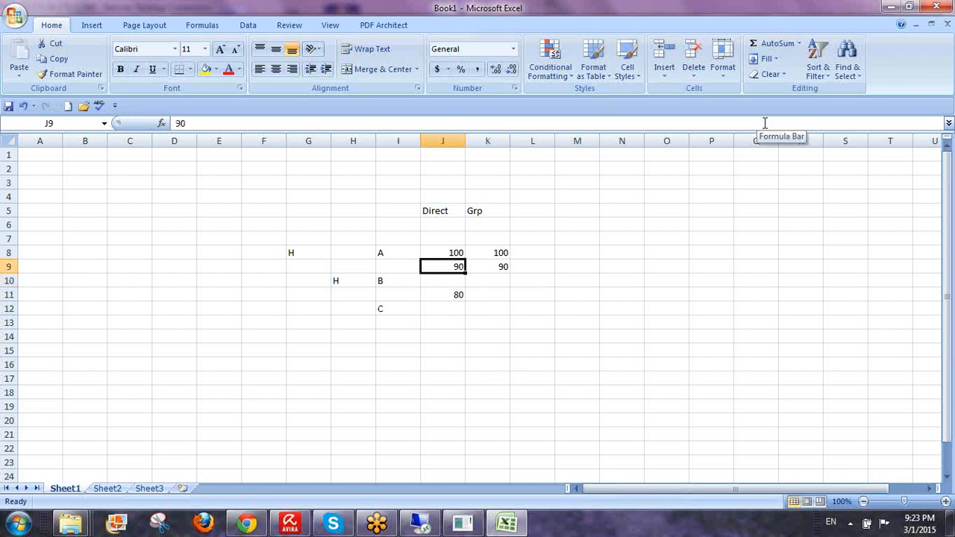
key("Down")
key("Down")
key("Right")
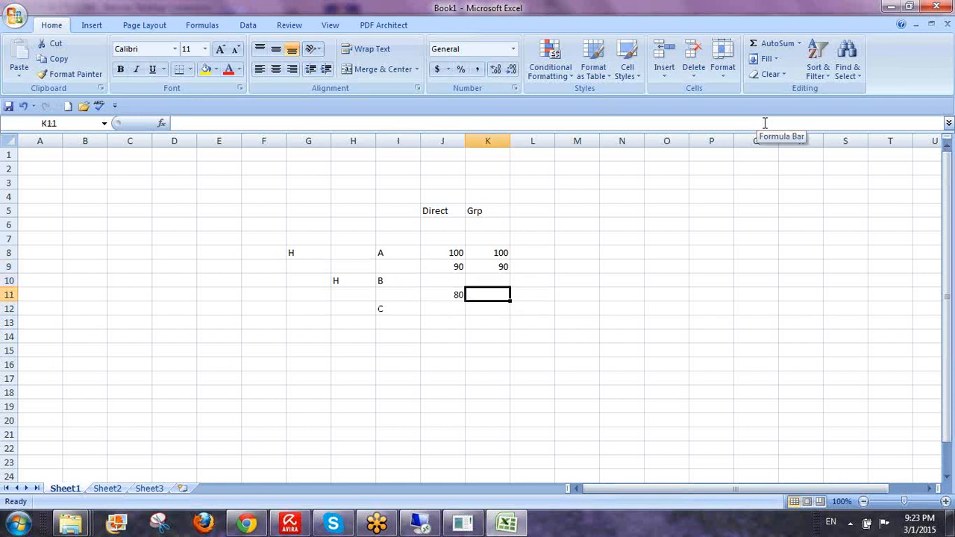
type("=80")
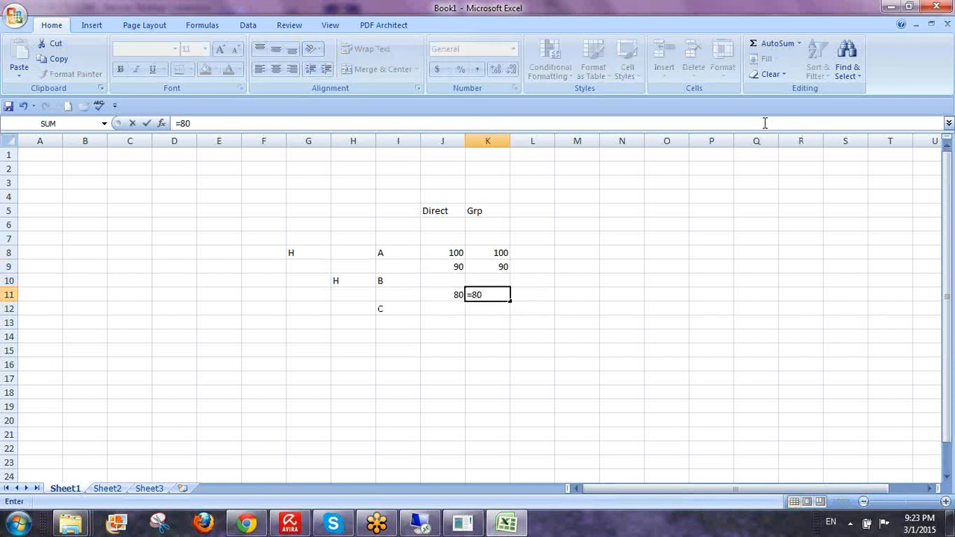
type("*90/100")
key("Return")
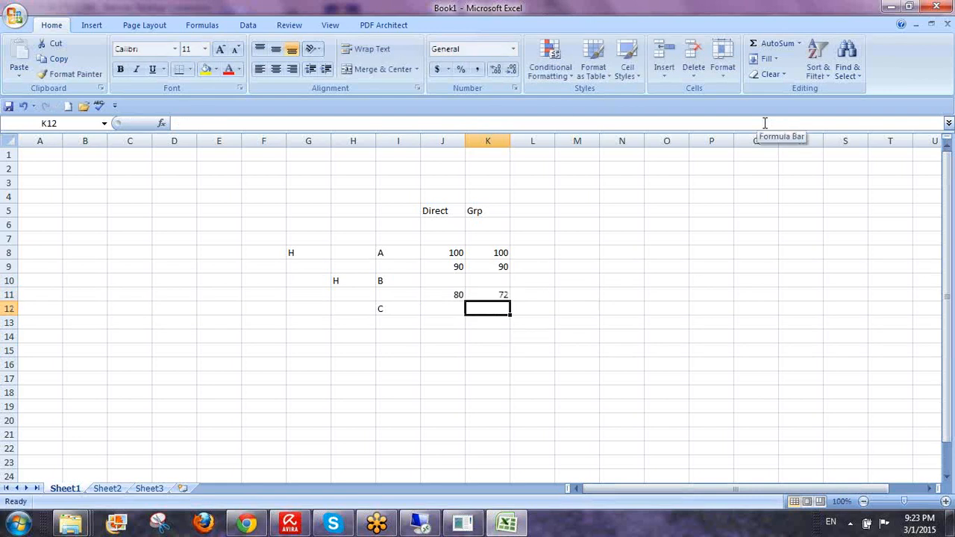
key("Up")
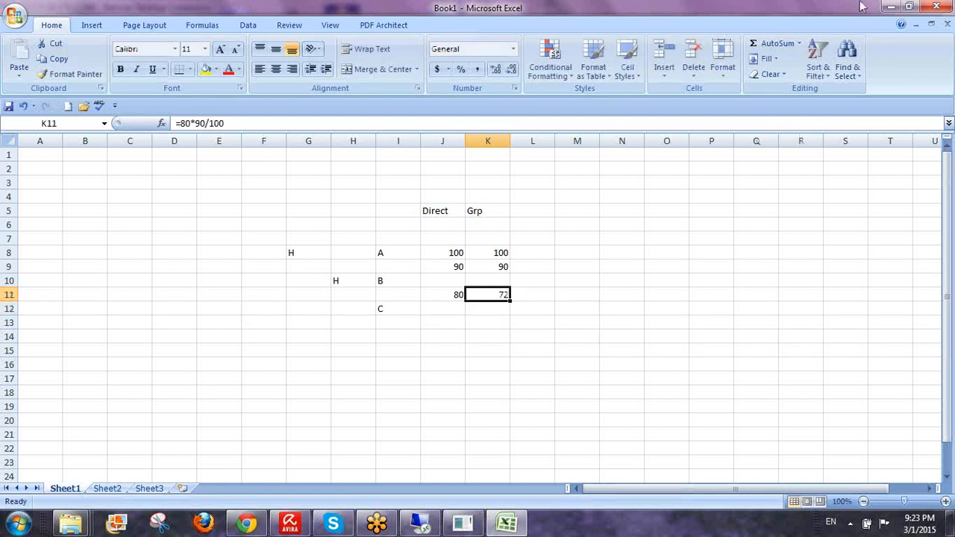
- Fill entity A's cell I8 with yellow
left_click(391, 251)
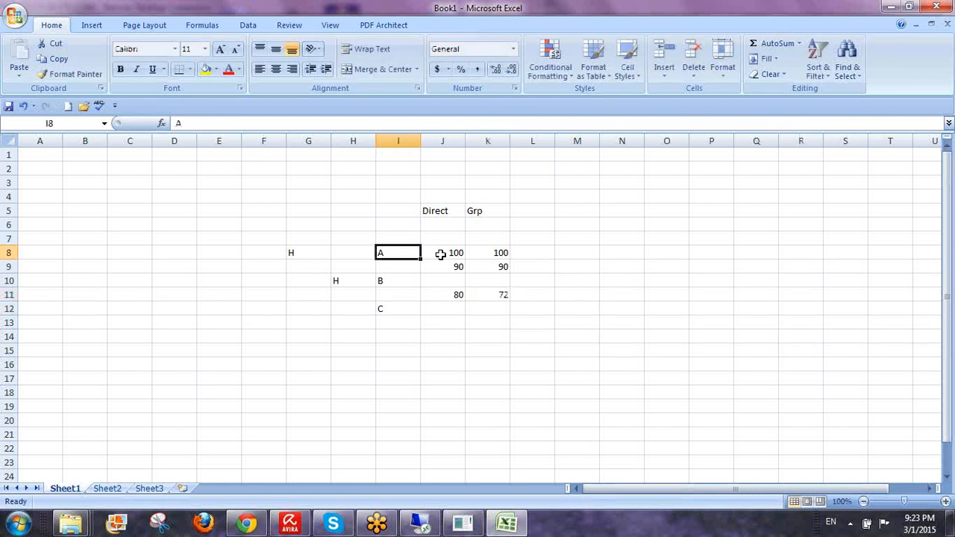
left_click(207, 72)
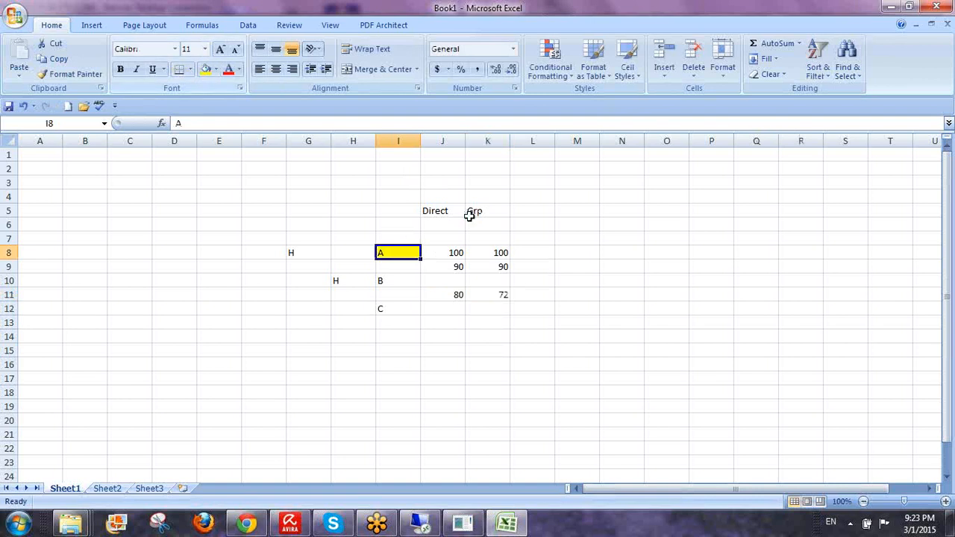
left_click(498, 297)
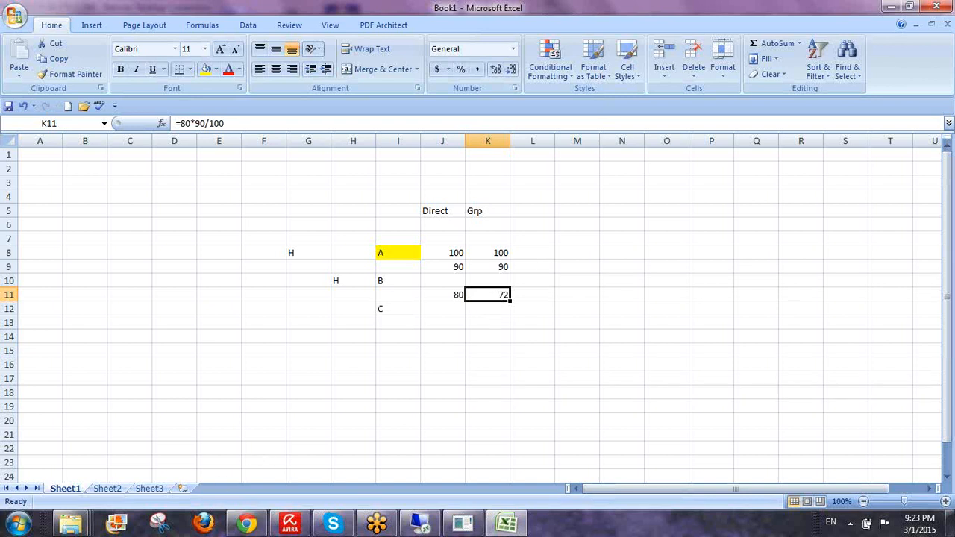
left_click(421, 525)
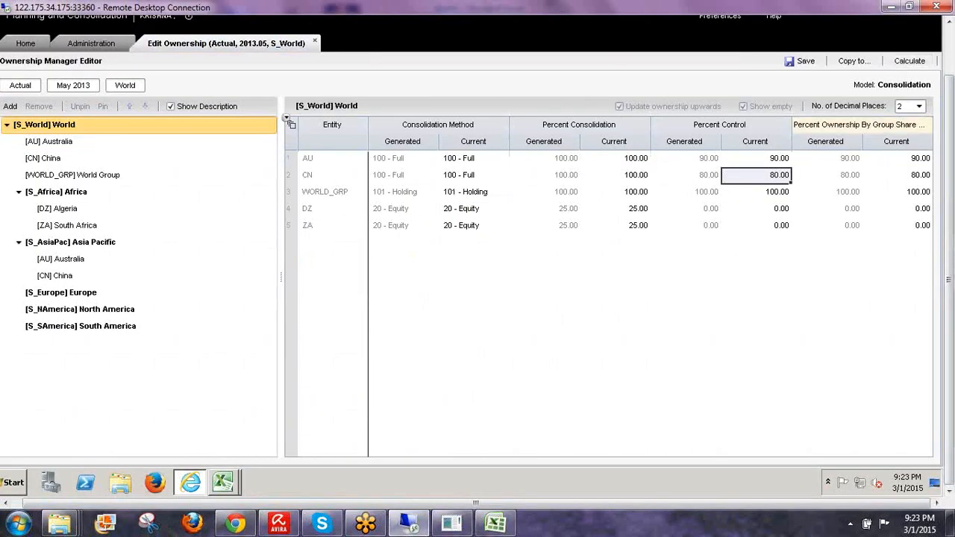
- Review AU's and CN's control percentages, then recalculate ownership with the Group Share Method
left_click(776, 160)
left_click(779, 177)
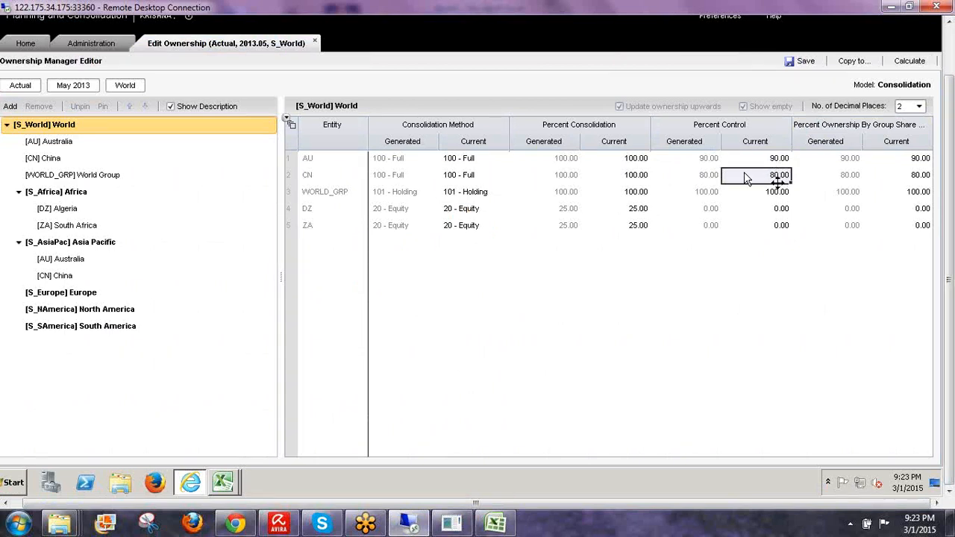
left_click(333, 177)
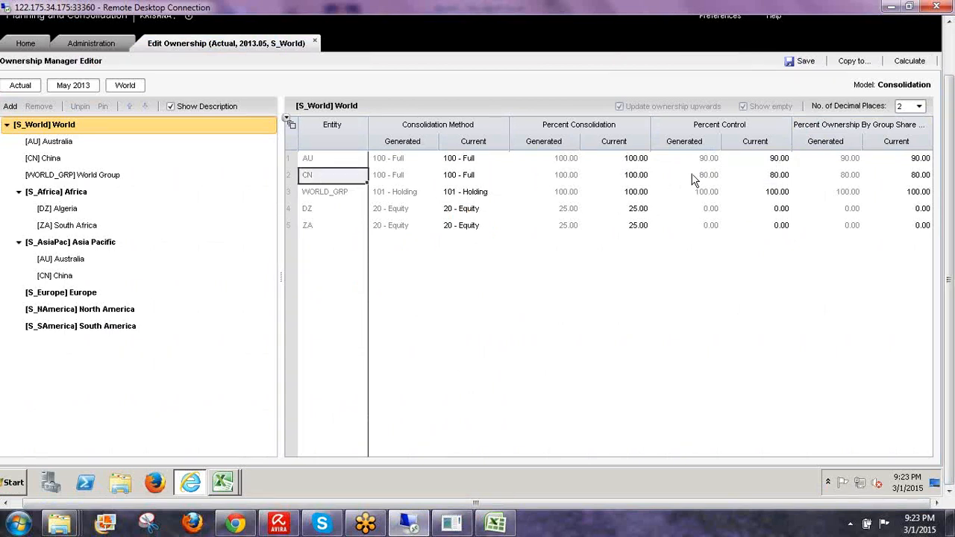
left_click(778, 177)
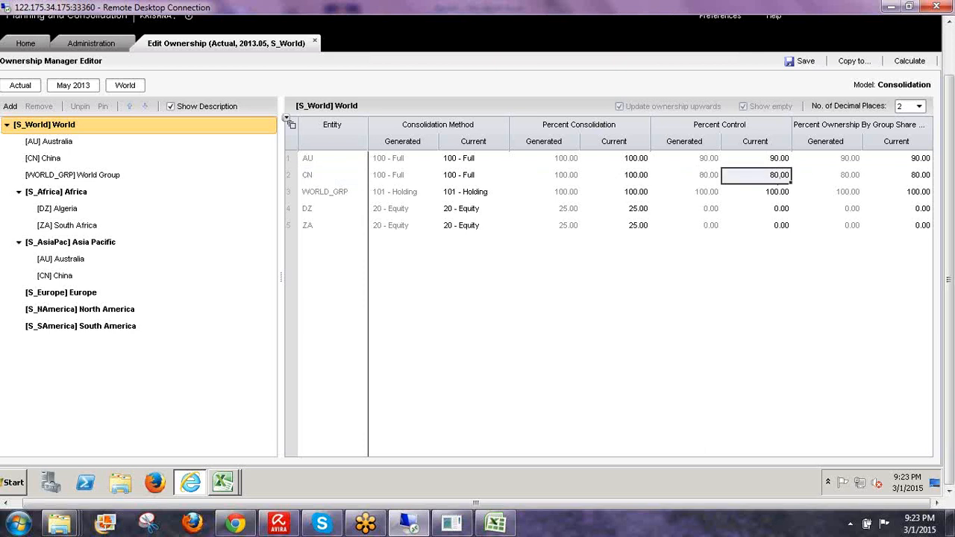
left_click(908, 63)
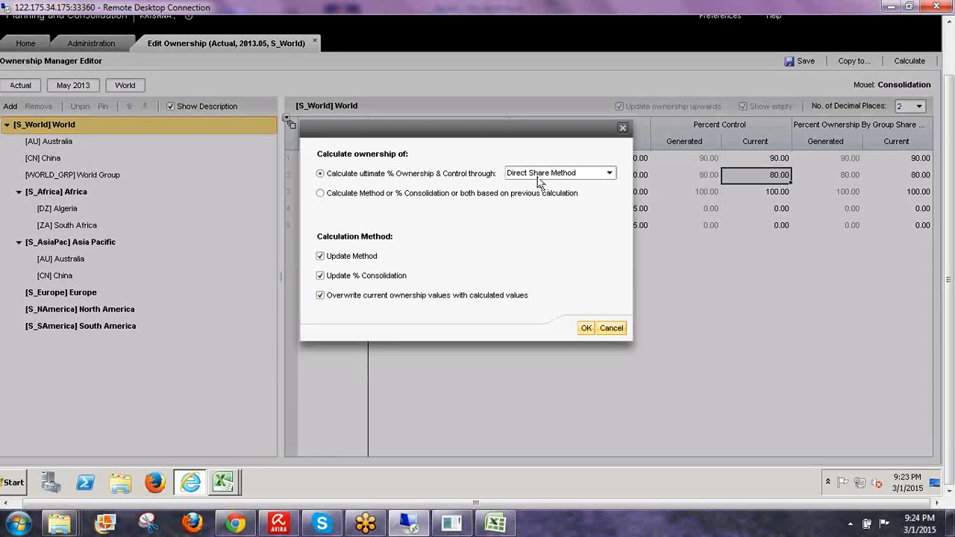
left_click(559, 173)
left_click(545, 191)
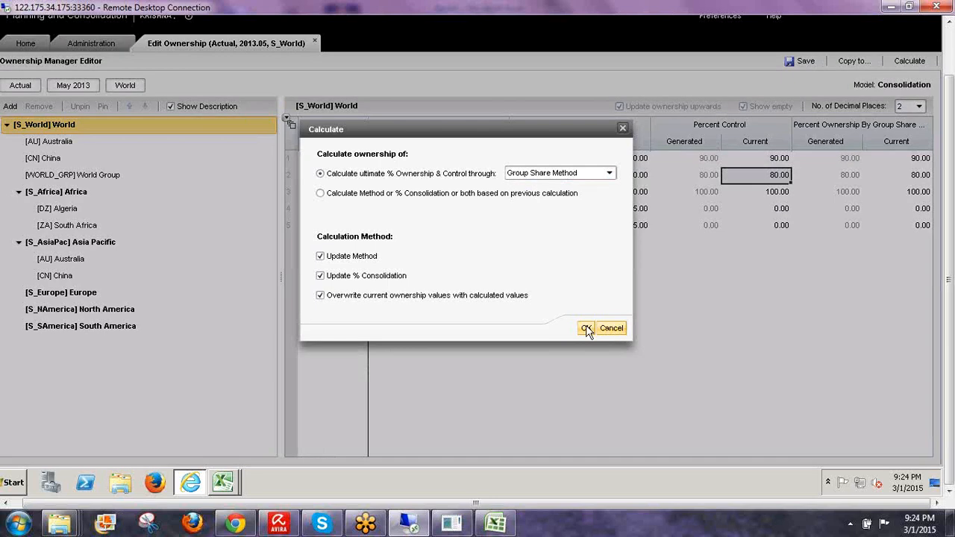
left_click(586, 328)
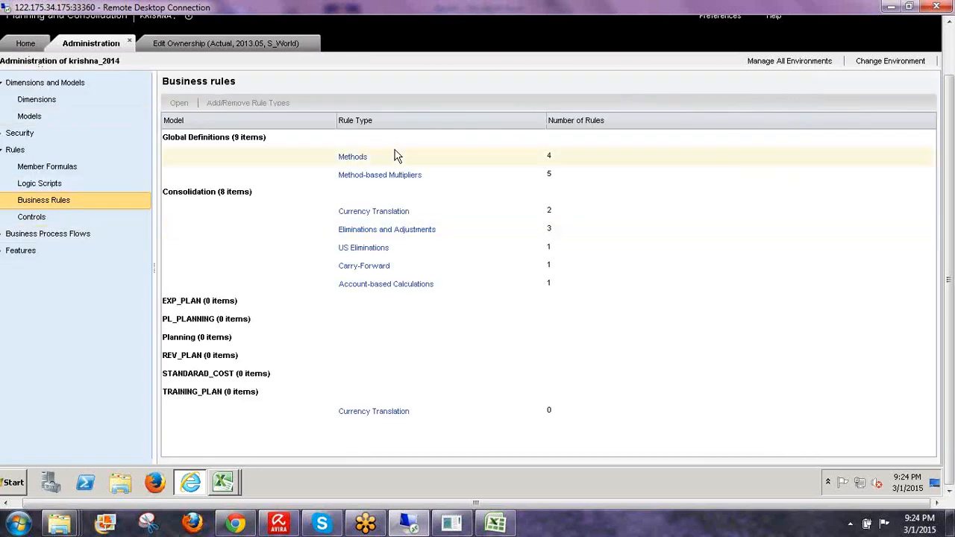
- Open the Methods rules and then Method-based Multipliers, then return to the Excel Book1 sketch
left_click(385, 157)
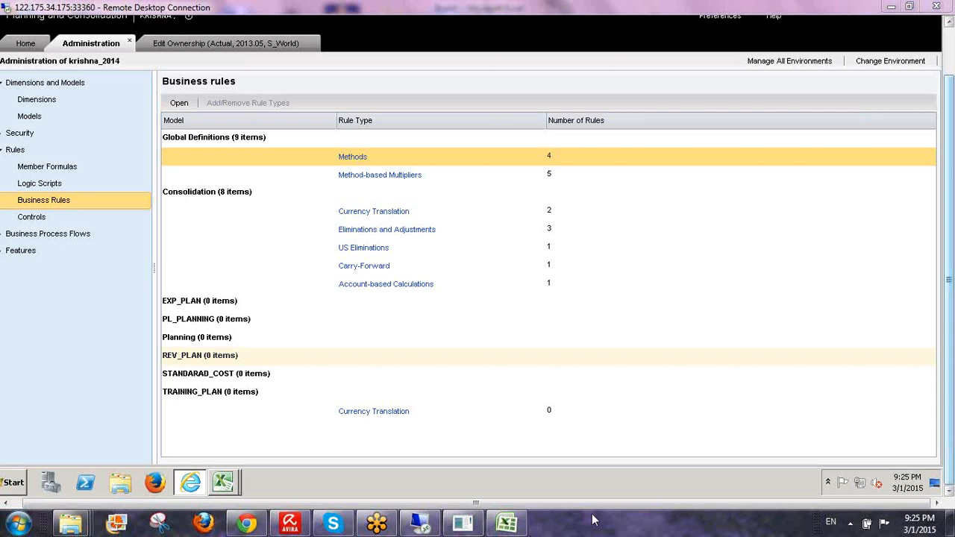
left_click(402, 179)
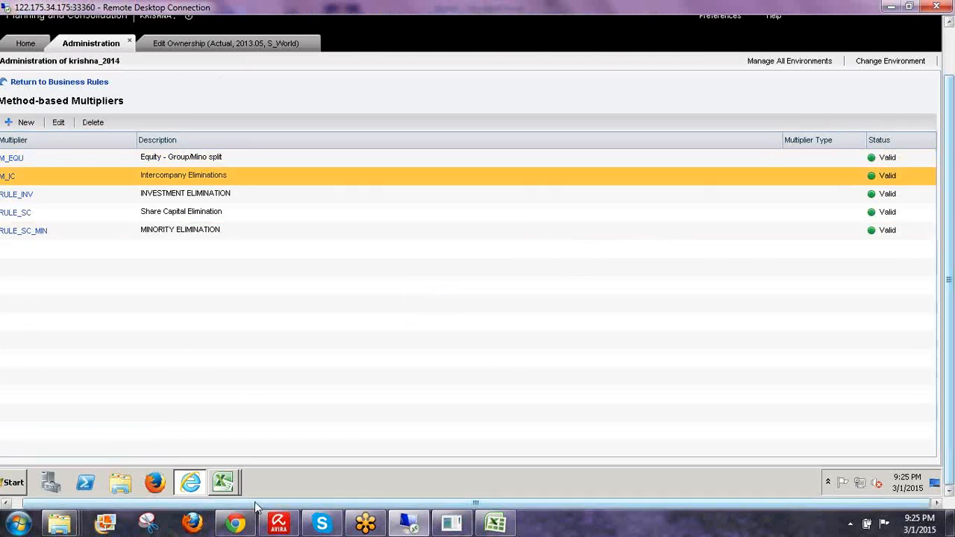
left_click_drag(255, 507, 212, 482)
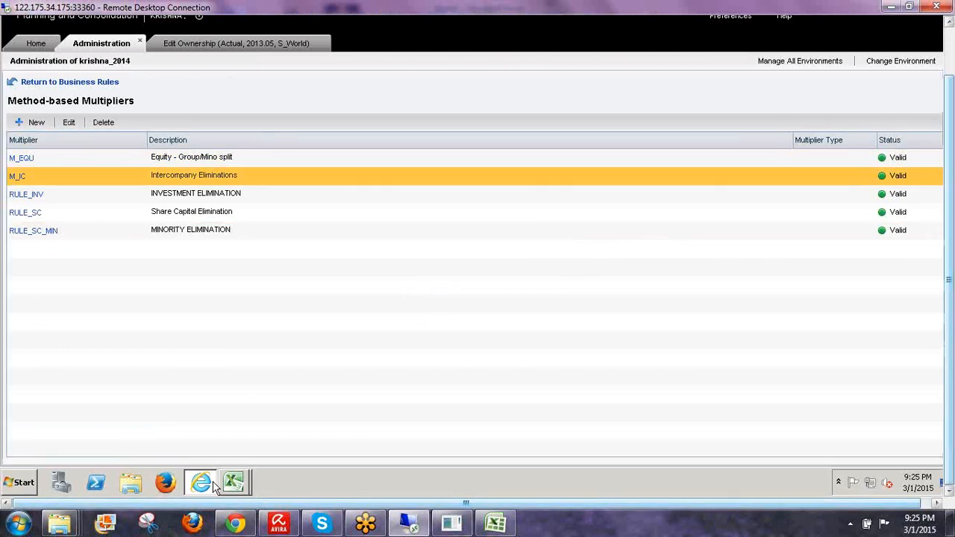
left_click(496, 525)
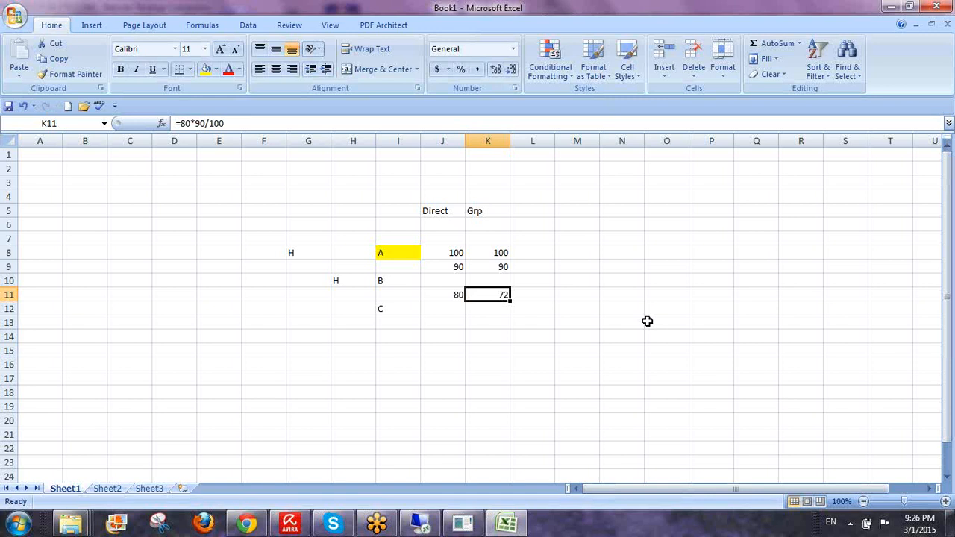
- Minimise Excel so the remote Method-based Multipliers list is visible again
left_click(891, 9)
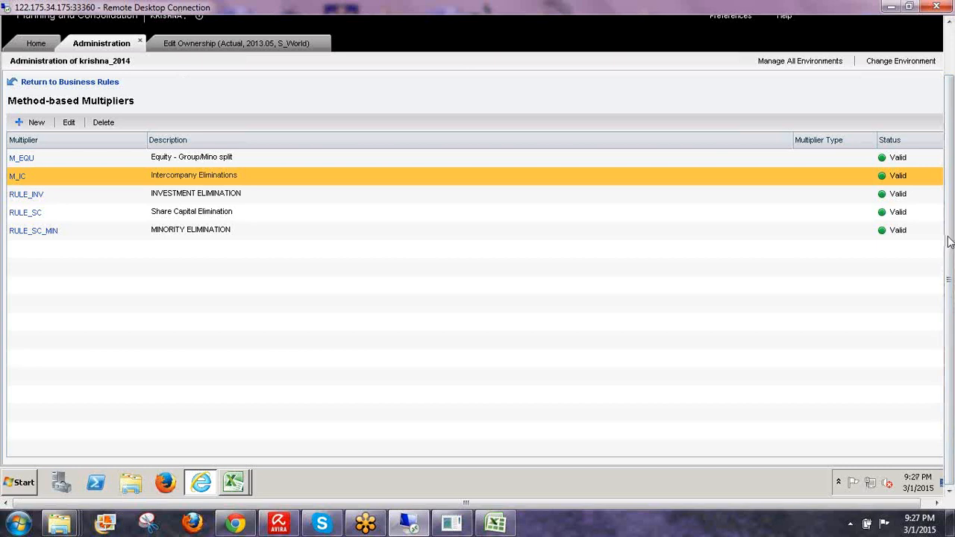
left_click(846, 270)
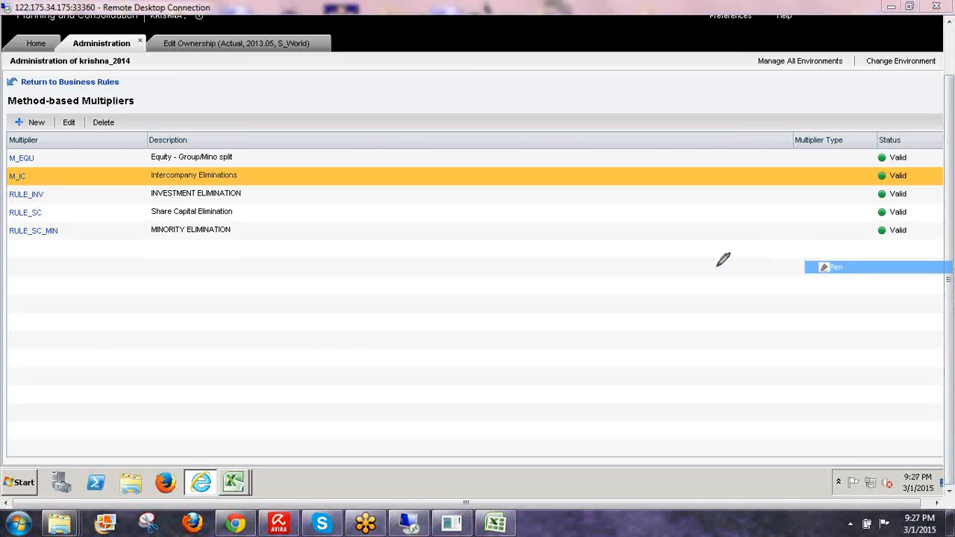
left_click_drag(492, 262, 493, 291)
left_click_drag(505, 285, 549, 241)
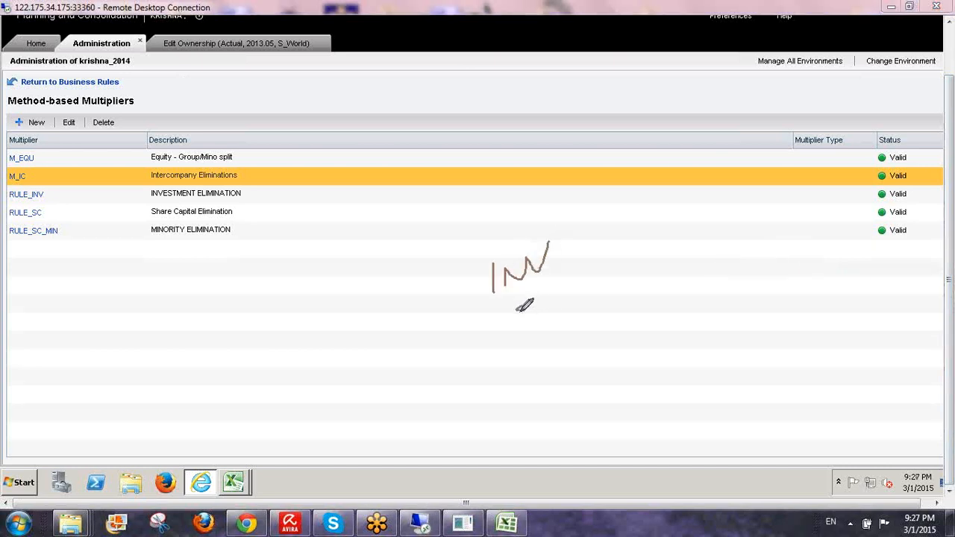
mouse_move(524, 305)
left_mouse_down()
mouse_move(498, 334)
mouse_move(561, 323)
left_mouse_up()
mouse_move(523, 384)
left_mouse_down()
mouse_move(574, 319)
mouse_move(570, 369)
left_mouse_up()
mouse_move(589, 336)
left_mouse_down()
mouse_move(591, 364)
mouse_move(610, 315)
left_mouse_up()
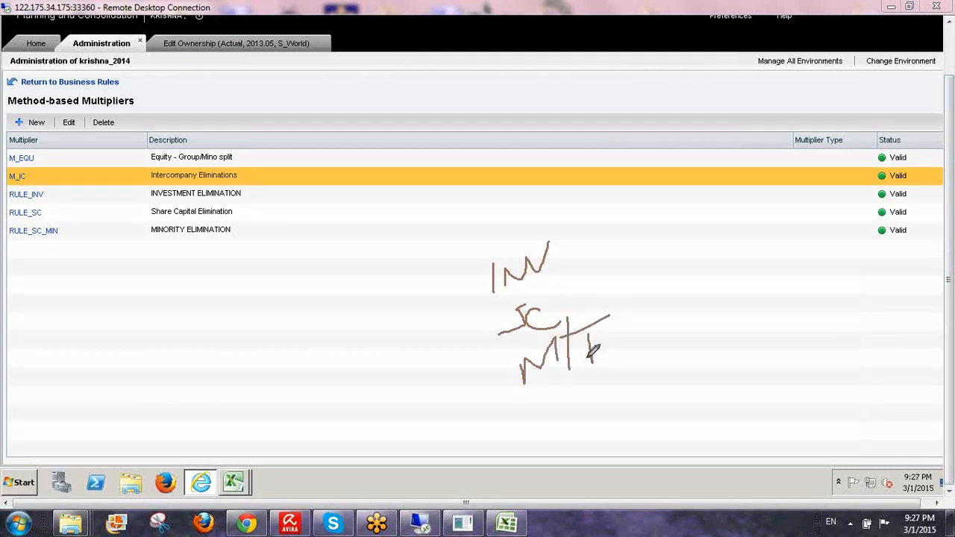
left_click_drag(574, 367, 616, 357)
mouse_move(508, 304)
left_mouse_down()
mouse_move(486, 351)
mouse_move(513, 398)
left_mouse_up()
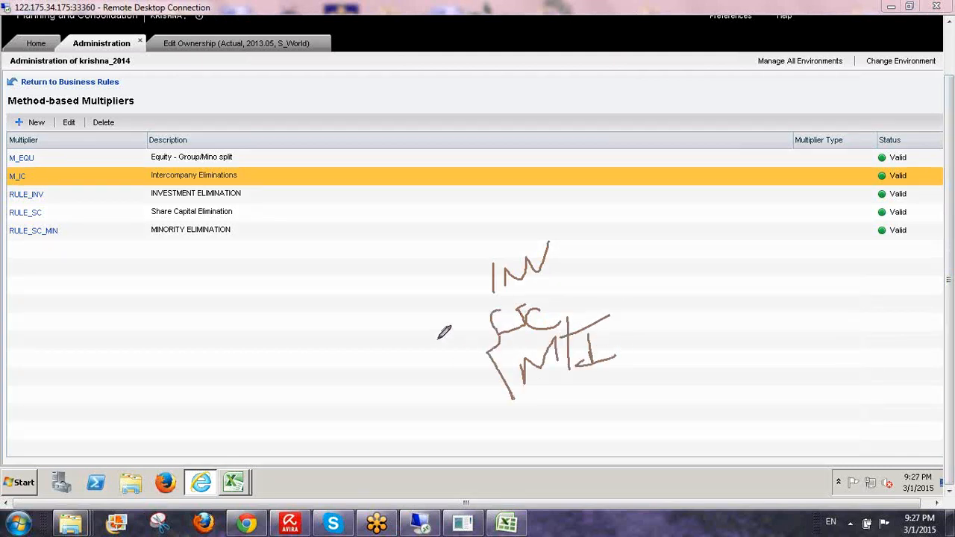
left_click_drag(463, 339, 441, 368)
left_click_drag(483, 247, 478, 295)
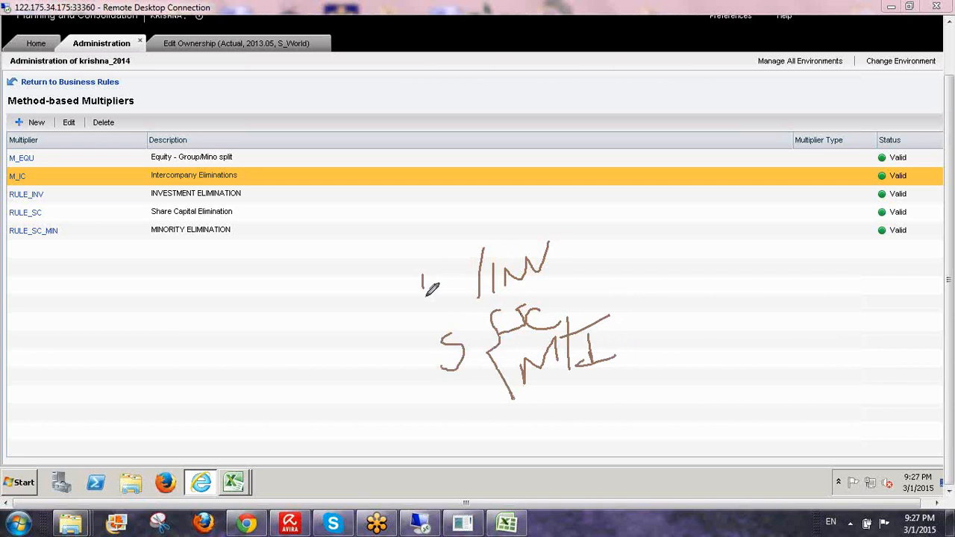
left_click_drag(420, 280, 420, 297)
mouse_move(434, 278)
left_mouse_down()
mouse_move(434, 299)
mouse_move(439, 287)
left_mouse_up()
left_click_drag(57, 191, 66, 247)
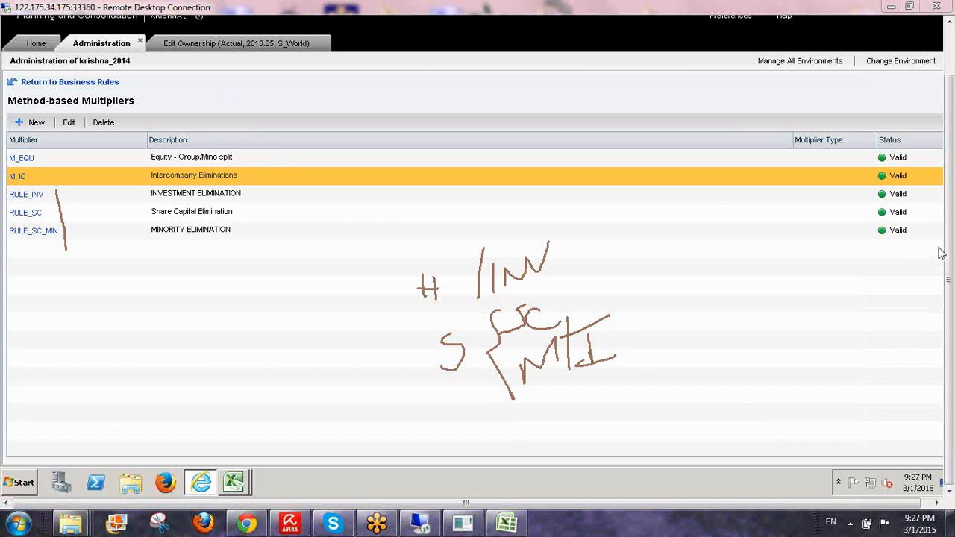
left_click(850, 333)
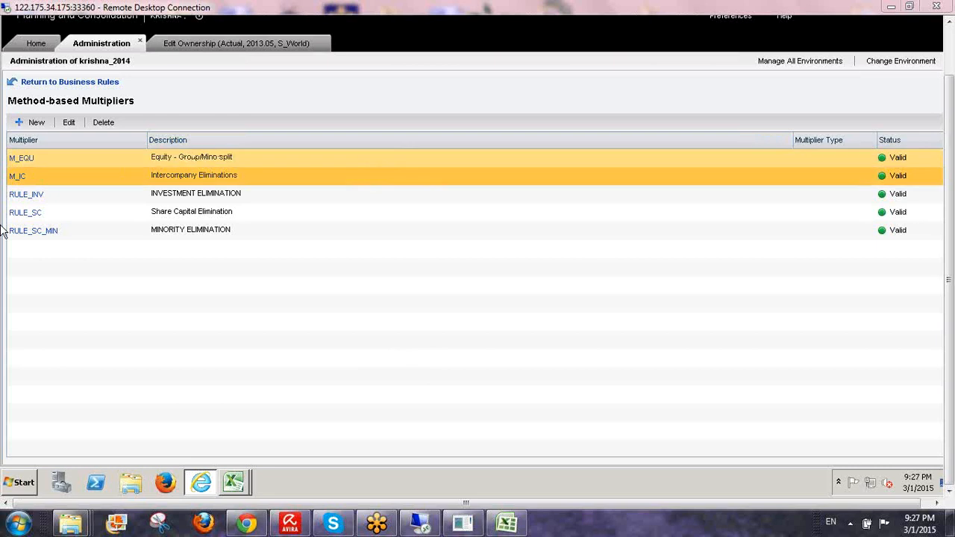
- Open the RULE_INV multiplier rule, select its description, then go to Home and back to the rule
left_click(26, 194)
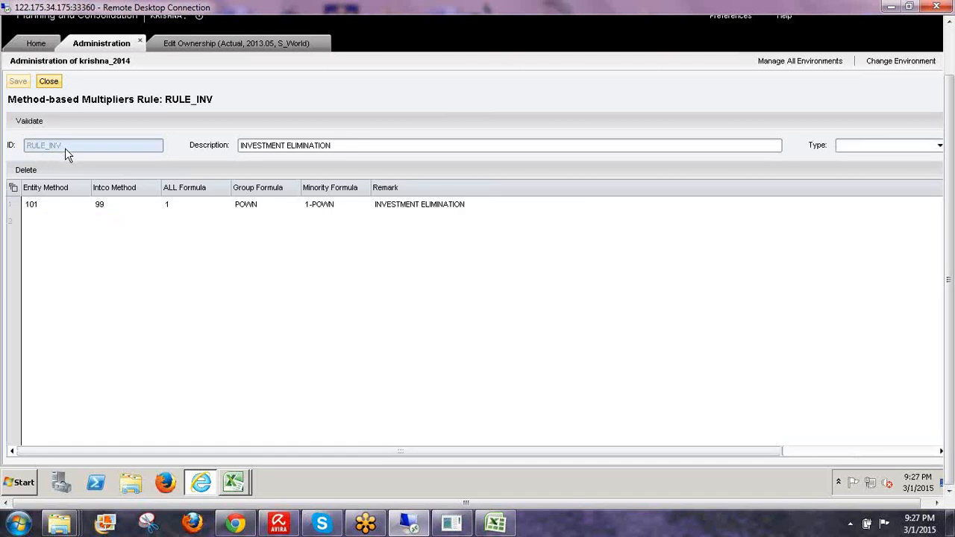
left_click(336, 145)
key("ctrl+a")
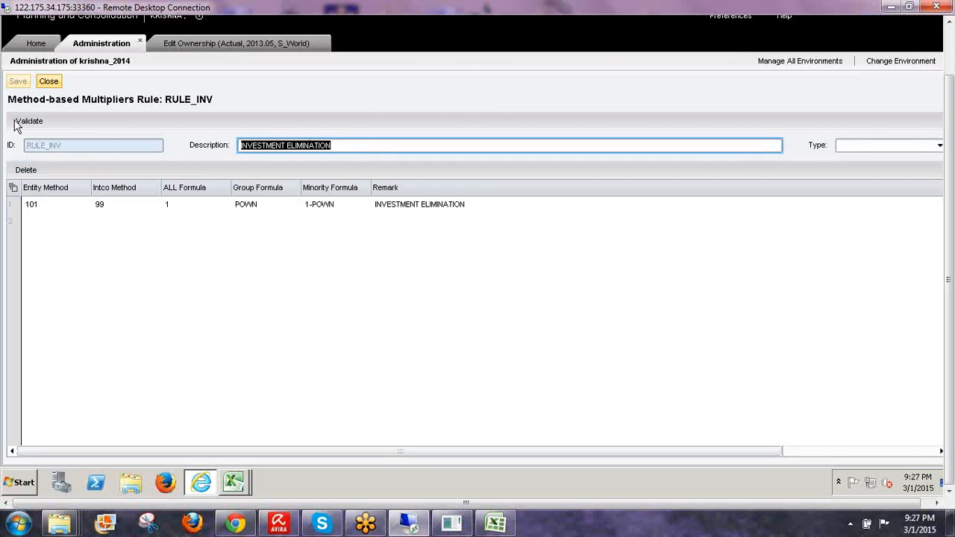
left_click(43, 44)
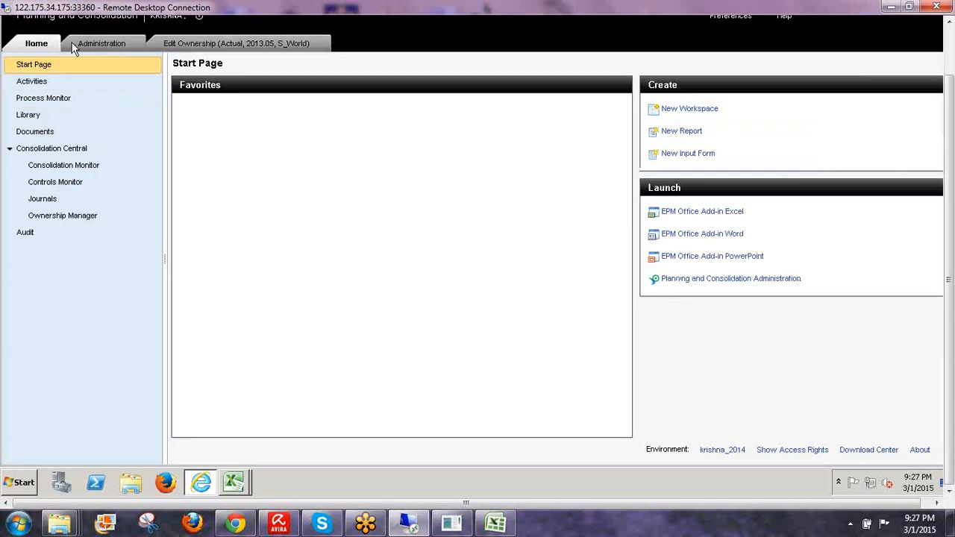
left_click(122, 53)
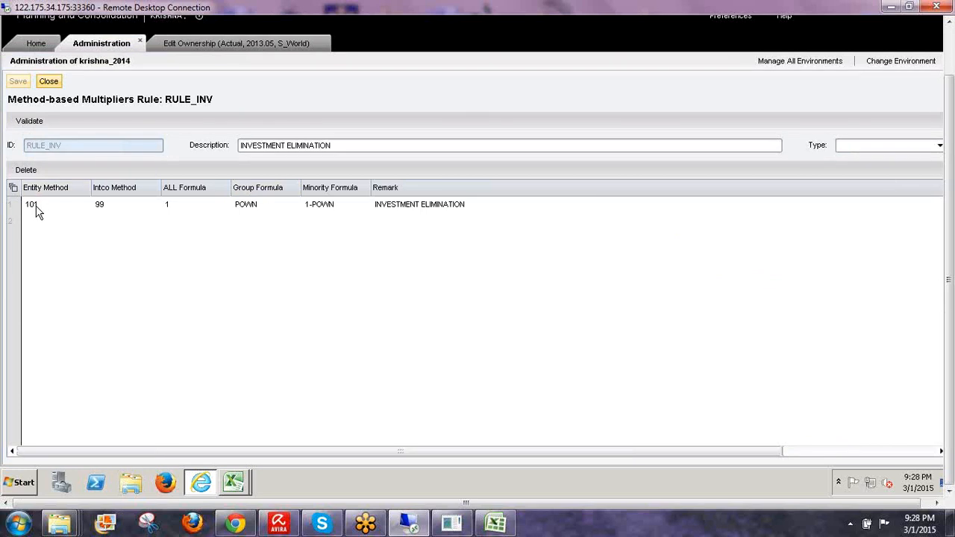
- Handwrite the method codes 20, 50, 100 and 101 = H with an INV note on the grid
left_click(949, 241)
left_click(822, 269)
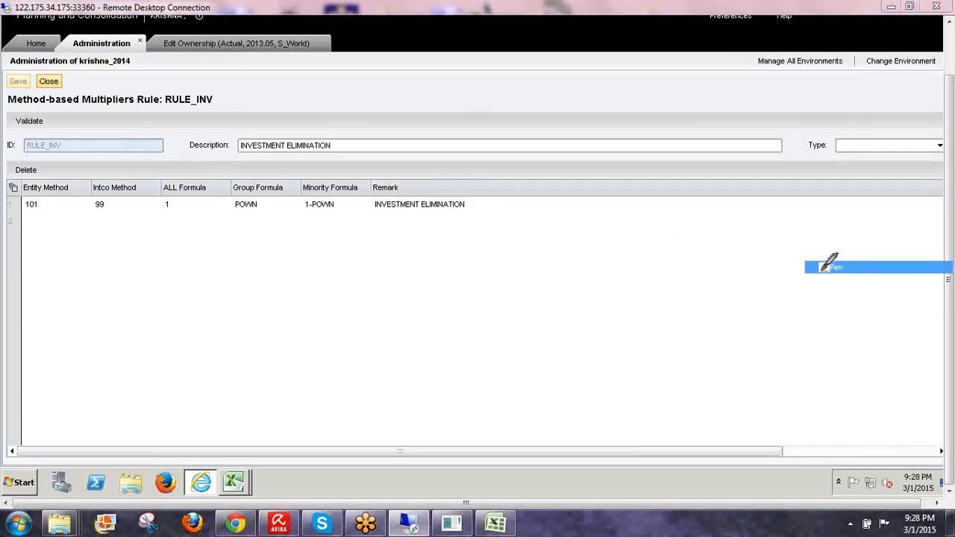
mouse_move(557, 231)
left_mouse_down()
mouse_move(618, 240)
mouse_move(601, 257)
left_mouse_up()
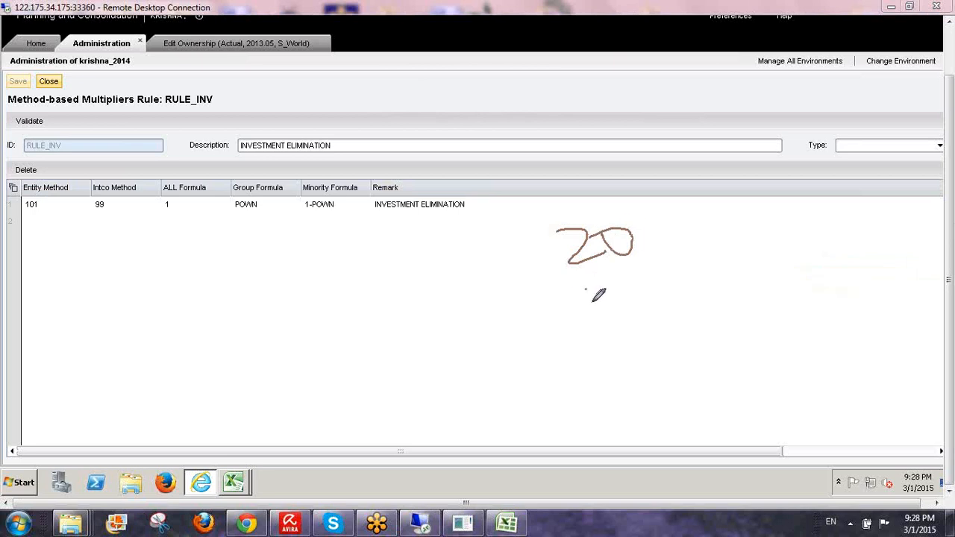
mouse_move(588, 289)
left_mouse_down()
mouse_move(599, 328)
mouse_move(613, 282)
mouse_move(643, 294)
mouse_move(625, 282)
left_mouse_up()
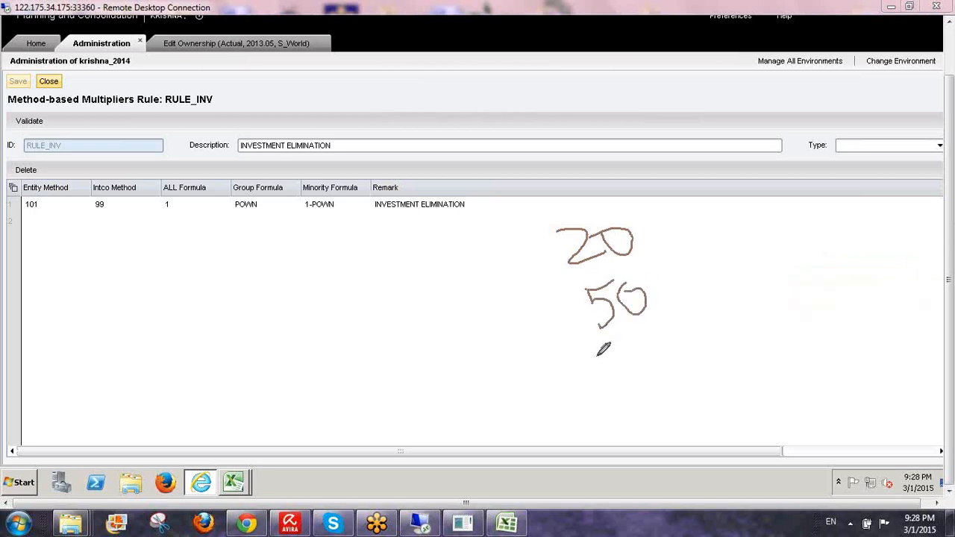
mouse_move(601, 355)
left_mouse_down()
mouse_move(660, 343)
mouse_move(655, 364)
left_mouse_up()
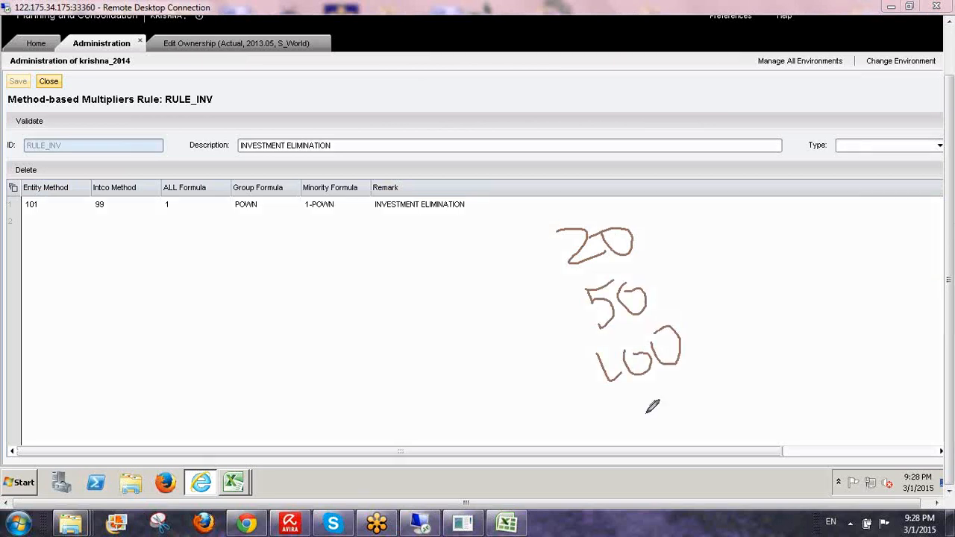
left_click_drag(640, 408, 643, 430)
mouse_move(673, 397)
left_mouse_down()
mouse_move(704, 407)
mouse_move(741, 382)
mouse_move(769, 389)
left_mouse_up()
mouse_move(789, 357)
left_mouse_down()
mouse_move(786, 388)
mouse_move(799, 369)
left_mouse_up()
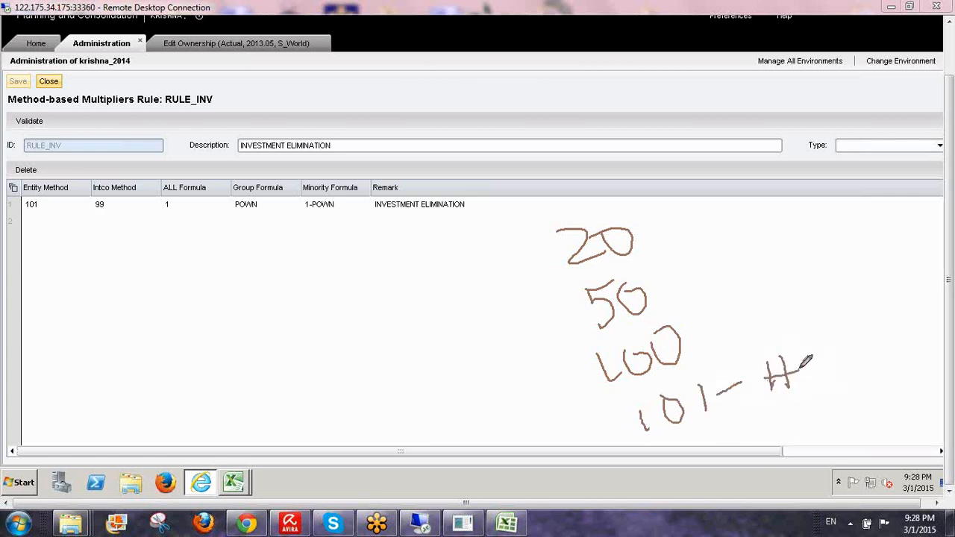
left_click_drag(800, 326, 807, 403)
mouse_move(819, 340)
left_mouse_down()
mouse_move(838, 386)
mouse_move(877, 356)
mouse_move(892, 302)
mouse_move(863, 283)
mouse_move(832, 344)
mouse_move(891, 366)
mouse_move(889, 292)
left_mouse_up()
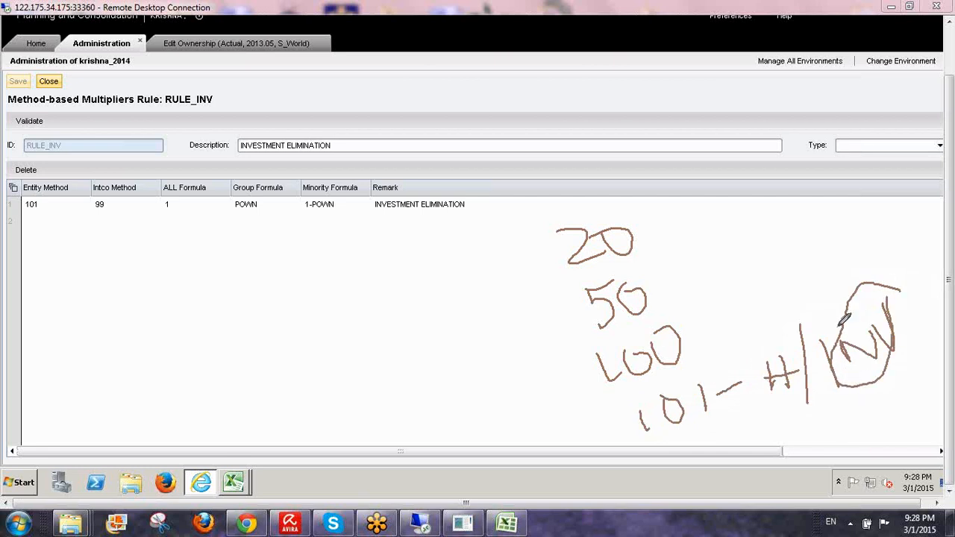
- Circle the Entity Method value 101 and link it to the handwritten 101 note
mouse_move(840, 326)
left_mouse_down()
mouse_move(812, 215)
mouse_move(806, 245)
left_mouse_up()
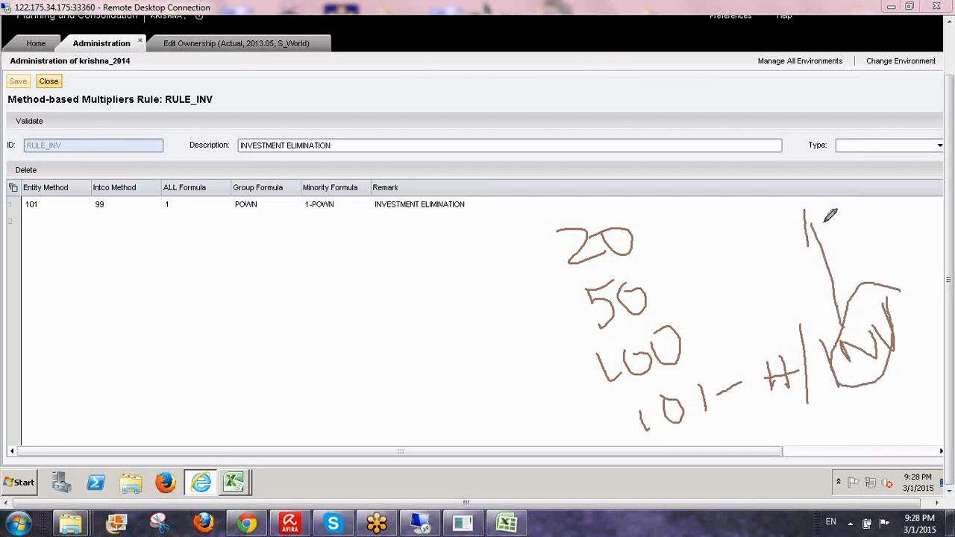
left_click_drag(804, 210, 842, 243)
left_click_drag(625, 440, 722, 419)
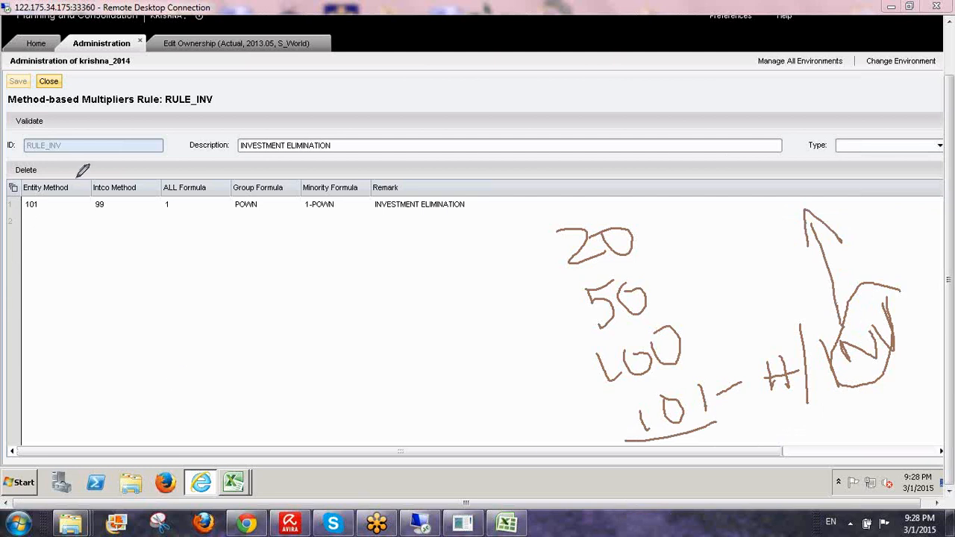
mouse_move(77, 176)
left_mouse_down()
mouse_move(72, 217)
mouse_move(32, 224)
mouse_move(22, 176)
mouse_move(74, 178)
left_mouse_up()
left_click(45, 206)
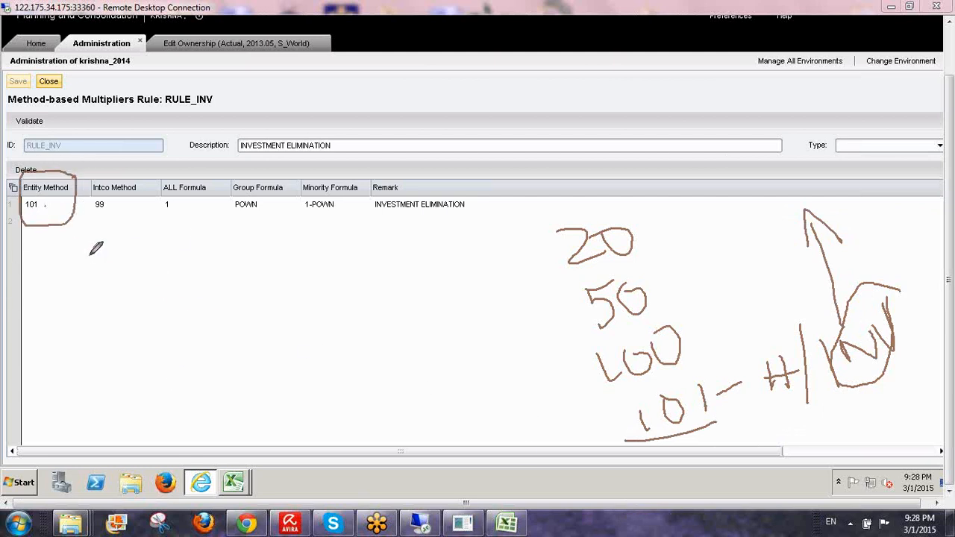
mouse_move(90, 253)
left_mouse_down()
mouse_move(613, 421)
mouse_move(578, 430)
left_mouse_up()
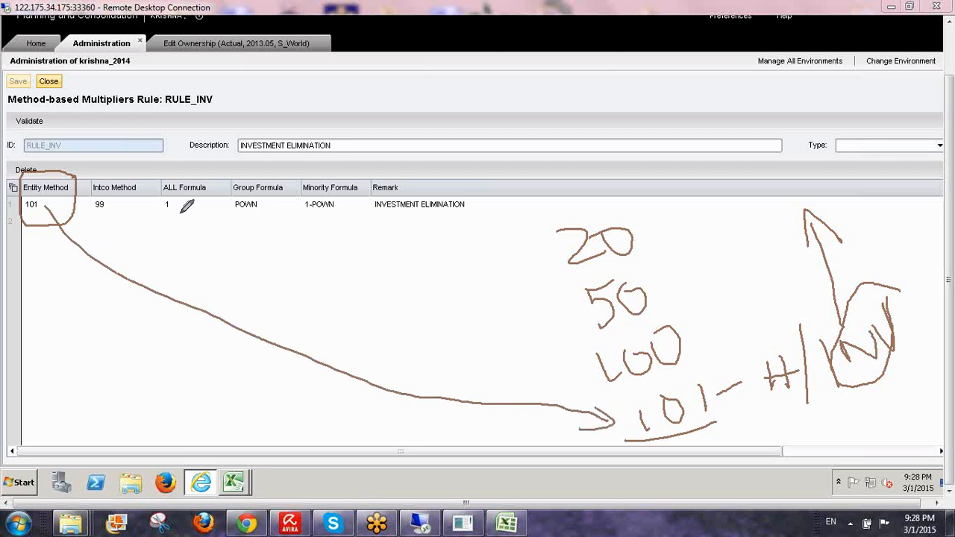
- Annotate Intco Method 99 as '99 → All Intco', then clear all annotations
mouse_move(138, 178)
left_mouse_down()
mouse_move(70, 192)
mouse_move(143, 231)
mouse_move(139, 160)
left_mouse_up()
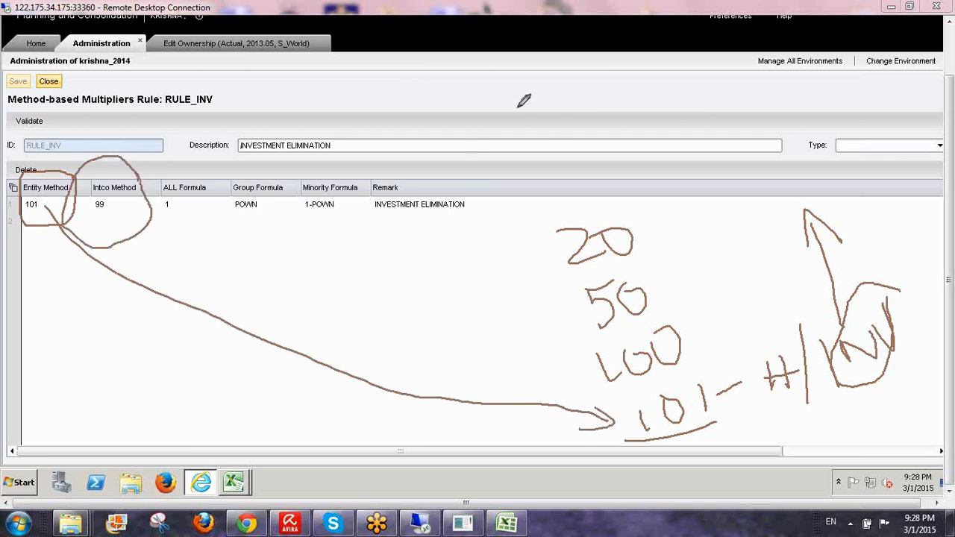
mouse_move(513, 98)
left_mouse_down()
mouse_move(516, 151)
mouse_move(540, 112)
mouse_move(528, 155)
left_mouse_up()
mouse_move(543, 136)
left_mouse_down()
mouse_move(570, 125)
mouse_move(590, 133)
left_mouse_up()
mouse_move(581, 129)
left_mouse_down()
mouse_move(593, 146)
mouse_move(637, 134)
mouse_move(636, 117)
mouse_move(673, 128)
left_mouse_up()
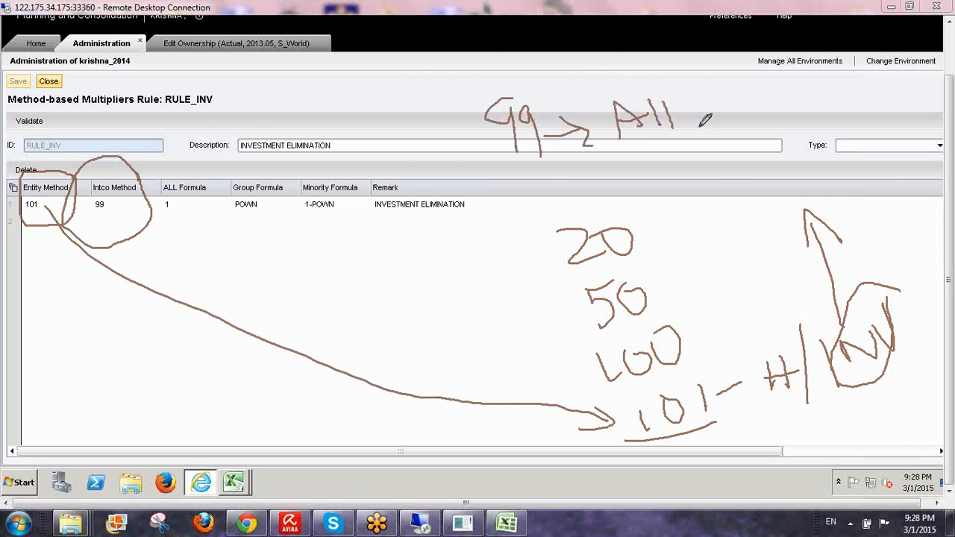
mouse_move(702, 93)
left_mouse_down()
mouse_move(704, 134)
mouse_move(738, 104)
mouse_move(750, 121)
mouse_move(753, 103)
mouse_move(776, 117)
mouse_move(796, 102)
mouse_move(807, 118)
mouse_move(824, 105)
left_mouse_up()
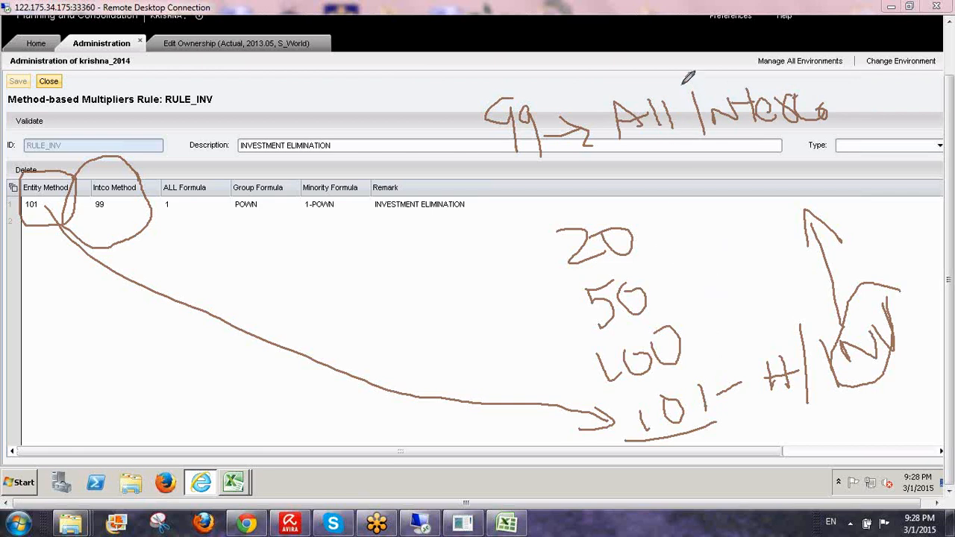
left_click_drag(682, 84, 700, 167)
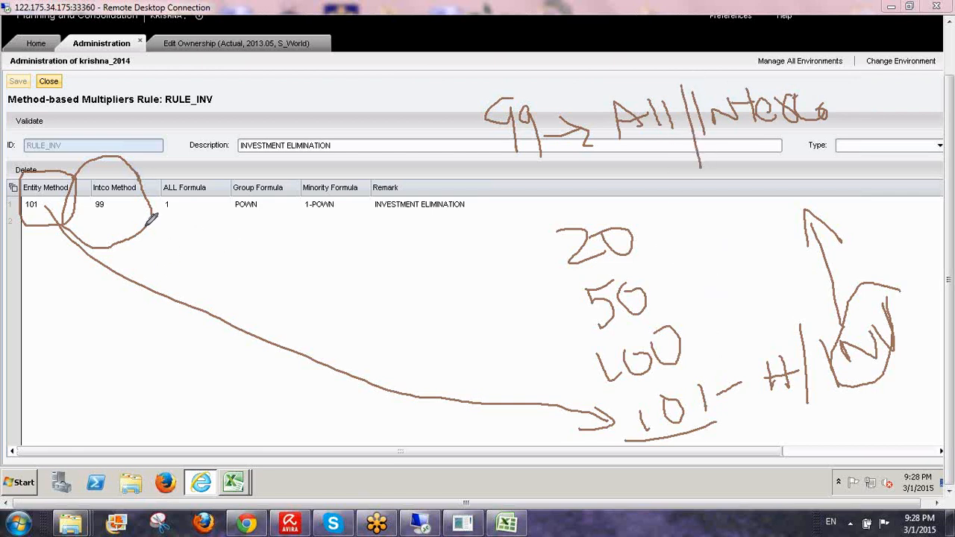
mouse_move(95, 204)
left_mouse_down()
mouse_move(98, 218)
mouse_move(196, 131)
left_mouse_up()
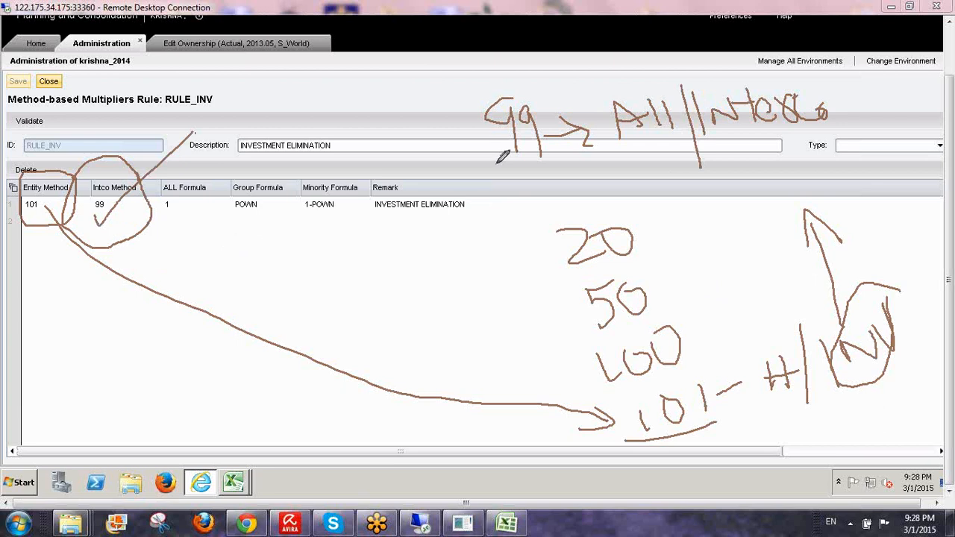
left_click_drag(494, 162, 899, 129)
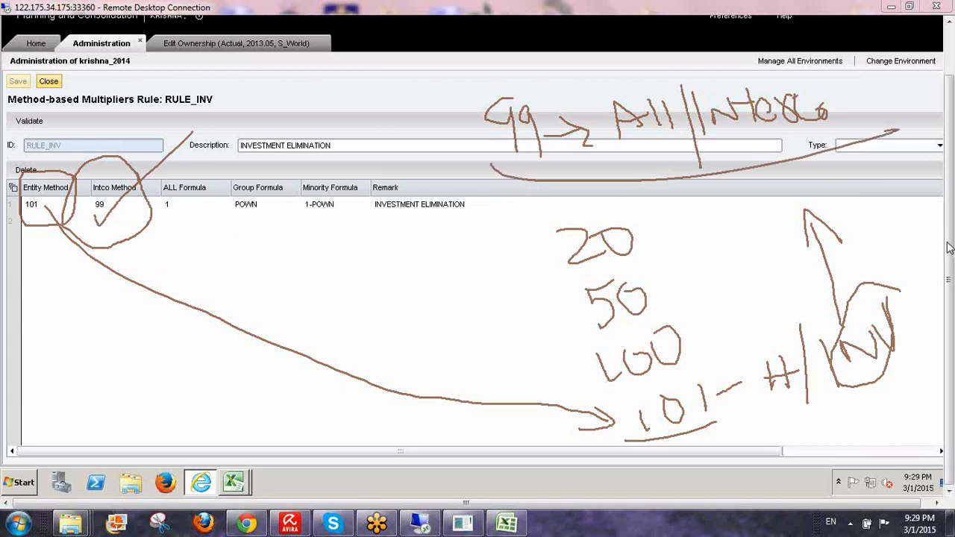
key("e")
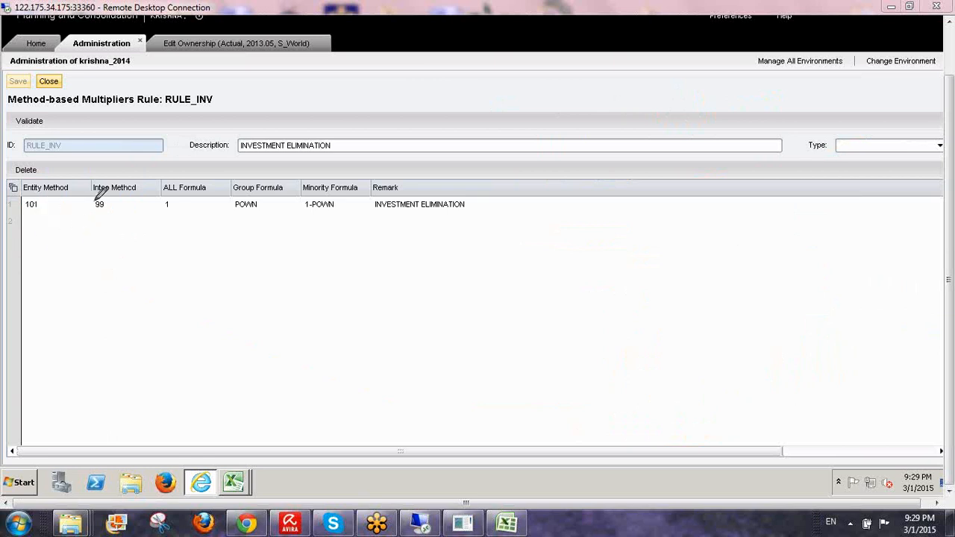
mouse_move(221, 179)
left_mouse_down()
mouse_move(154, 176)
mouse_move(187, 219)
mouse_move(213, 181)
left_mouse_up()
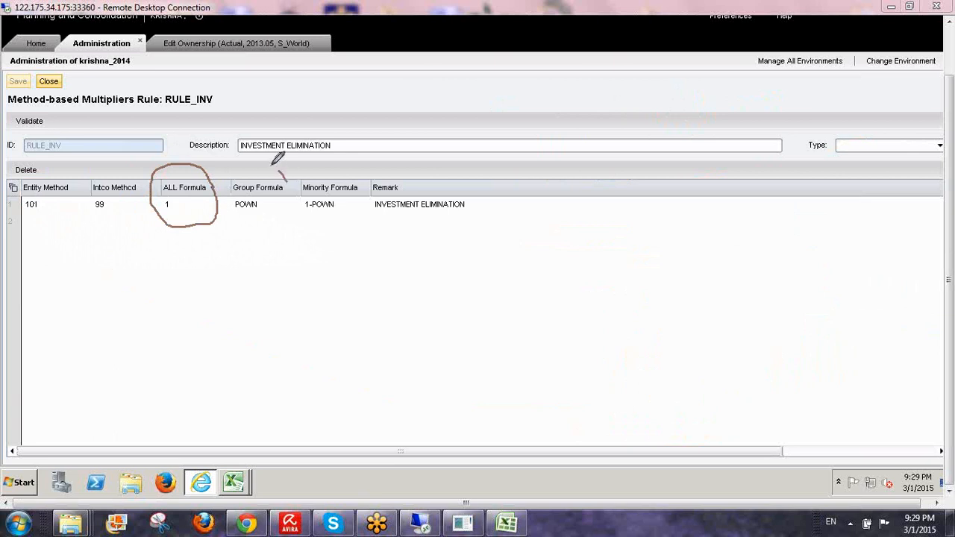
mouse_move(282, 167)
left_mouse_down()
mouse_move(223, 198)
mouse_move(297, 220)
mouse_move(290, 173)
left_mouse_up()
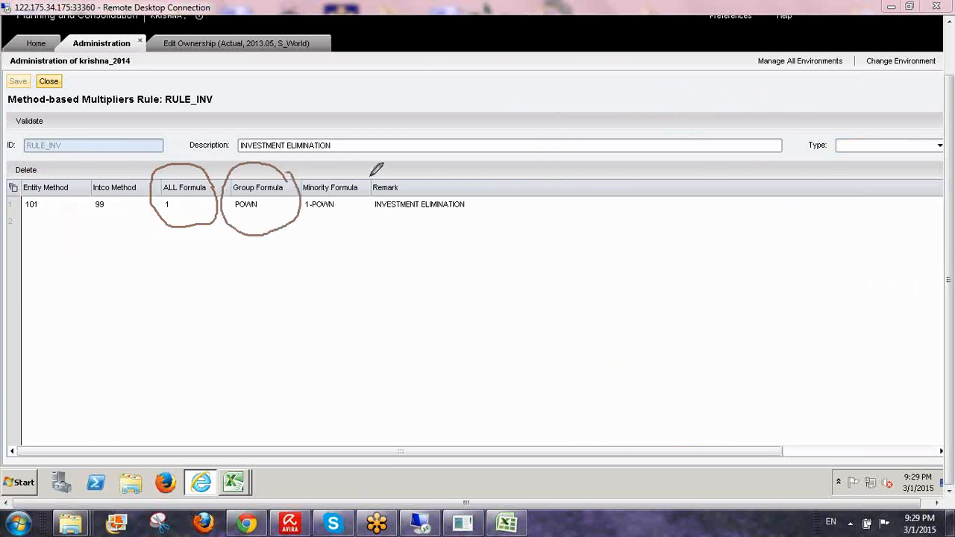
mouse_move(371, 168)
left_mouse_down()
mouse_move(301, 169)
mouse_move(371, 218)
mouse_move(362, 173)
left_mouse_up()
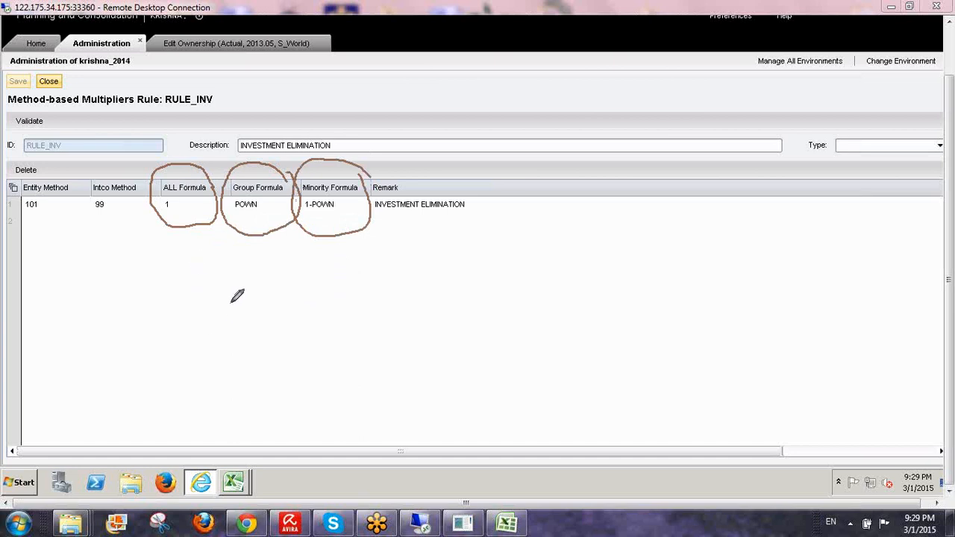
mouse_move(230, 294)
left_mouse_down()
mouse_move(231, 323)
mouse_move(252, 296)
mouse_move(271, 292)
mouse_move(291, 305)
mouse_move(308, 286)
mouse_move(402, 284)
mouse_move(394, 293)
left_mouse_up()
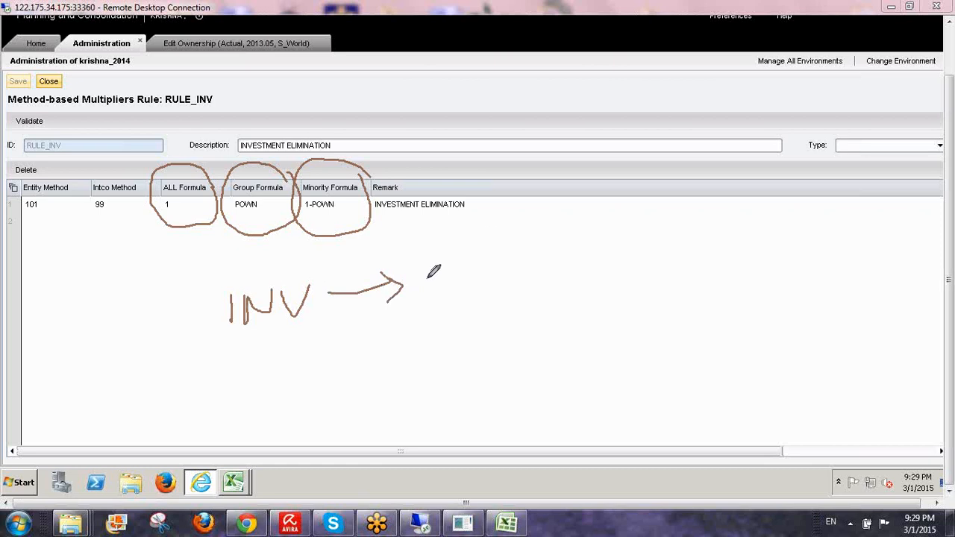
left_click_drag(438, 255, 480, 298)
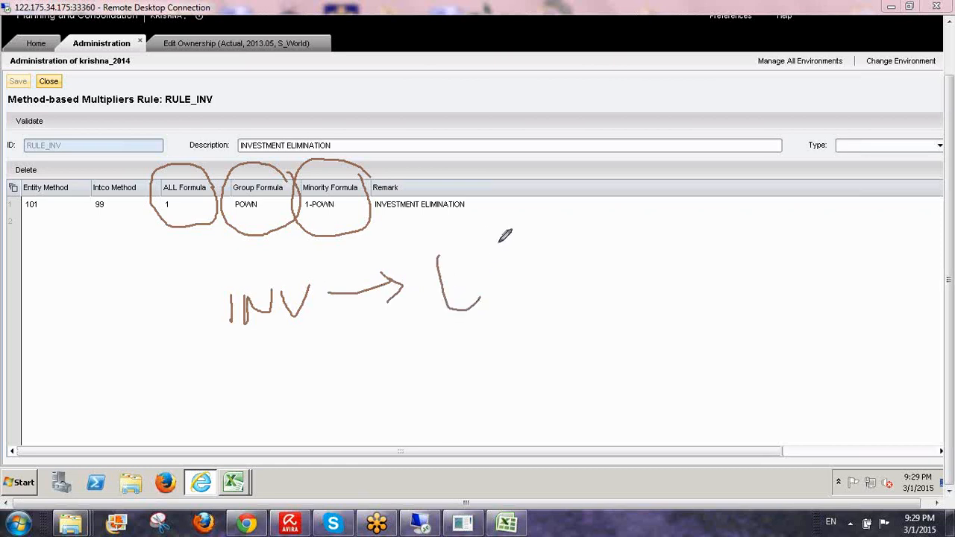
left_click_drag(500, 241, 508, 282)
left_click_drag(177, 161, 210, 135)
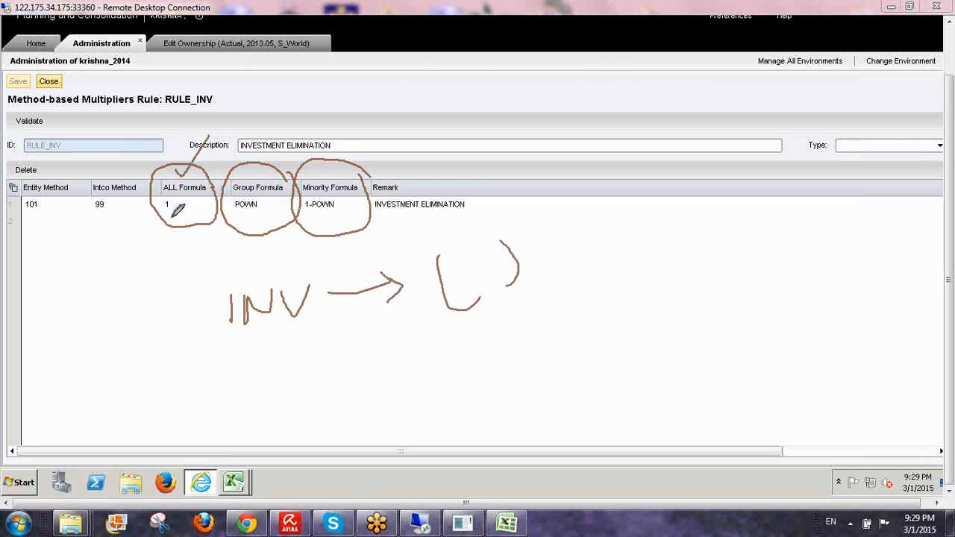
mouse_move(154, 251)
left_mouse_down()
mouse_move(183, 250)
mouse_move(190, 264)
mouse_move(172, 267)
left_mouse_up()
left_click_drag(195, 236, 209, 261)
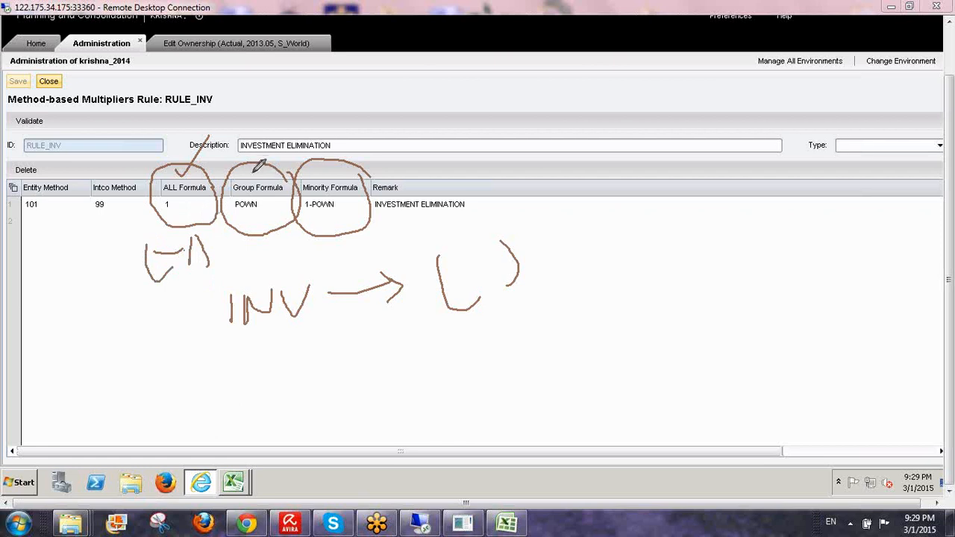
mouse_move(254, 162)
left_mouse_down()
mouse_move(266, 176)
mouse_move(297, 132)
left_mouse_up()
mouse_move(351, 371)
left_mouse_down()
mouse_move(401, 363)
mouse_move(387, 375)
left_mouse_up()
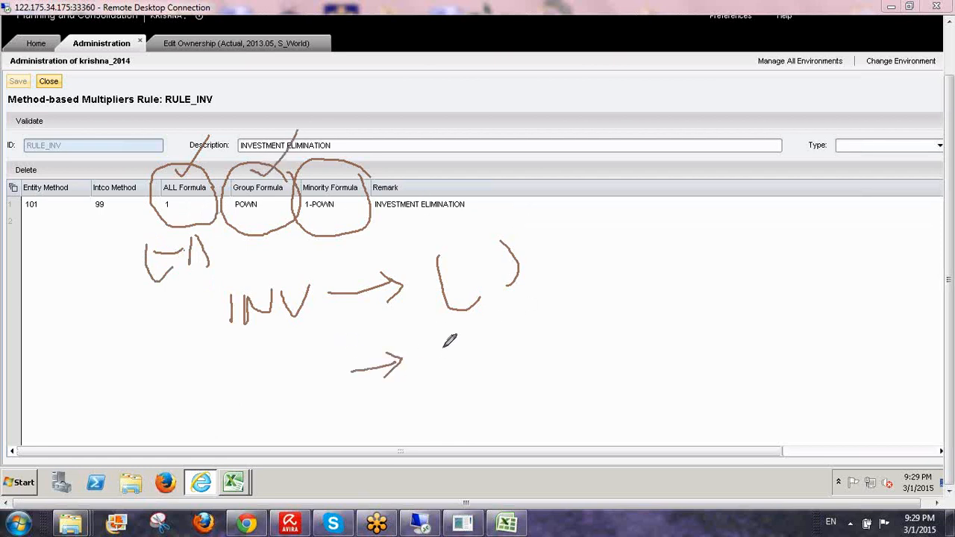
mouse_move(448, 336)
left_mouse_down()
mouse_move(463, 365)
mouse_move(456, 347)
mouse_move(477, 351)
mouse_move(491, 372)
mouse_move(492, 346)
left_mouse_up()
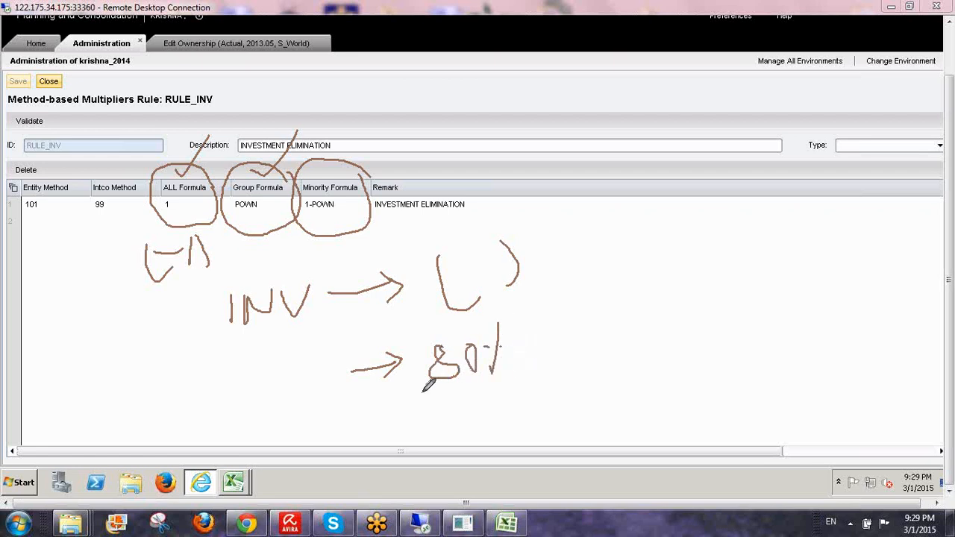
mouse_move(423, 391)
left_mouse_down()
mouse_move(520, 364)
mouse_move(427, 337)
mouse_move(422, 392)
left_mouse_up()
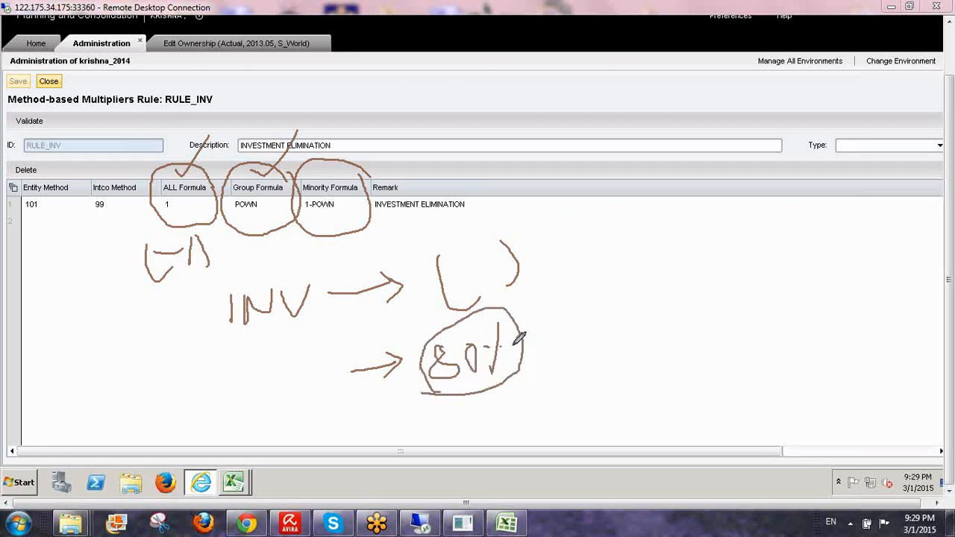
mouse_move(501, 347)
left_mouse_down()
mouse_move(552, 334)
mouse_move(539, 360)
left_mouse_up()
mouse_move(592, 306)
left_mouse_down()
mouse_move(595, 340)
mouse_move(632, 315)
mouse_move(642, 326)
mouse_move(646, 300)
mouse_move(680, 317)
mouse_move(722, 308)
mouse_move(715, 276)
left_mouse_up()
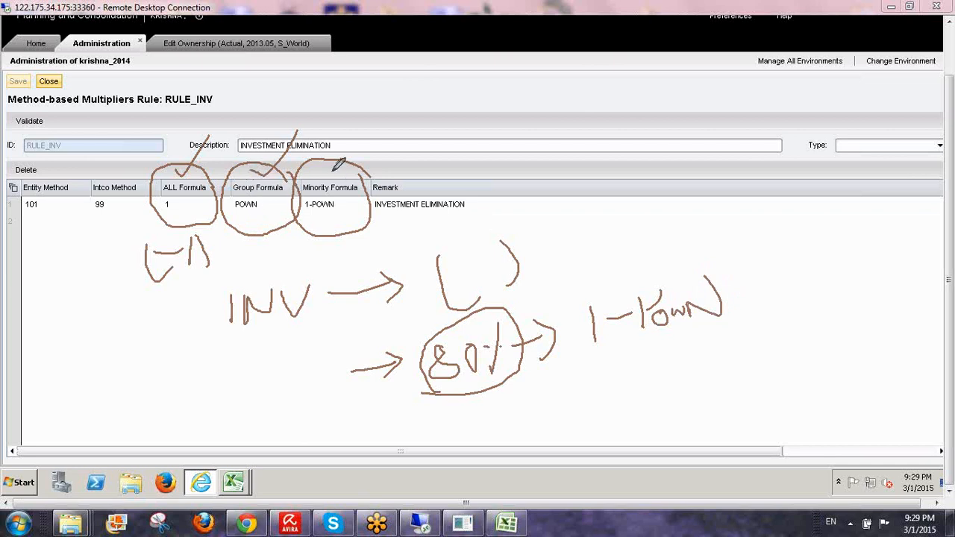
left_click_drag(325, 165, 390, 129)
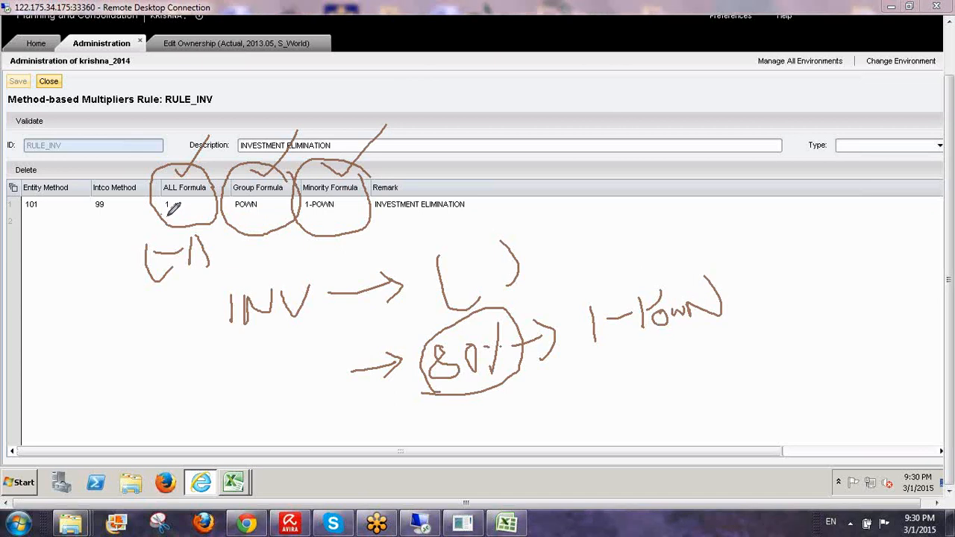
left_click_drag(223, 215, 333, 215)
left_click_drag(17, 214, 58, 210)
left_click_drag(82, 216, 128, 213)
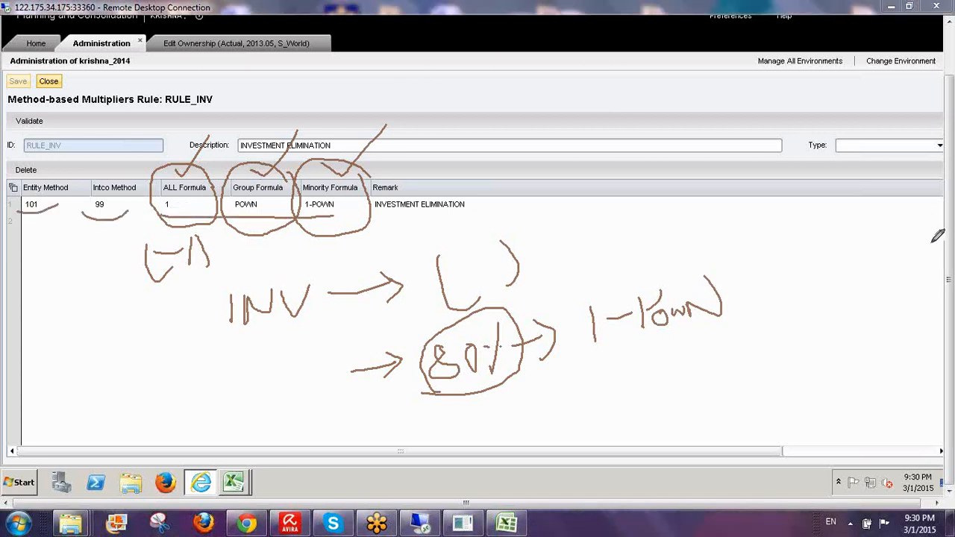
left_click(872, 323)
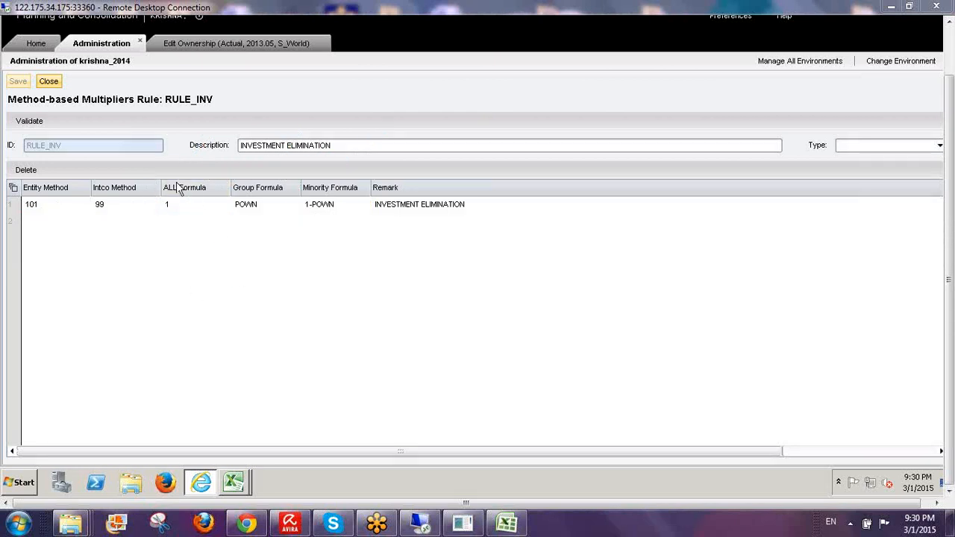
- Close RULE_INV and review RULE_SC: entity 100, intco 99, ALL 1, POWN, 1-POWN, then close it
left_click(53, 83)
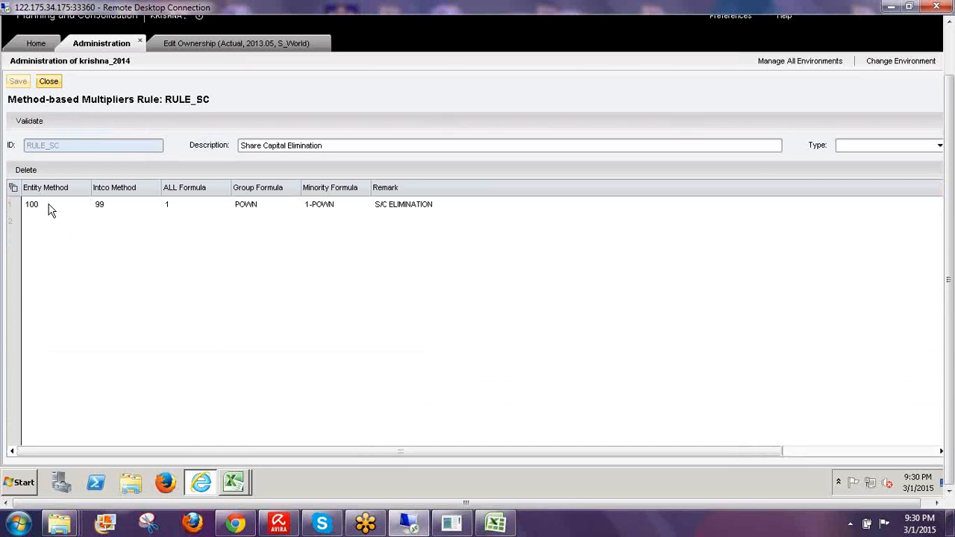
left_click(50, 211)
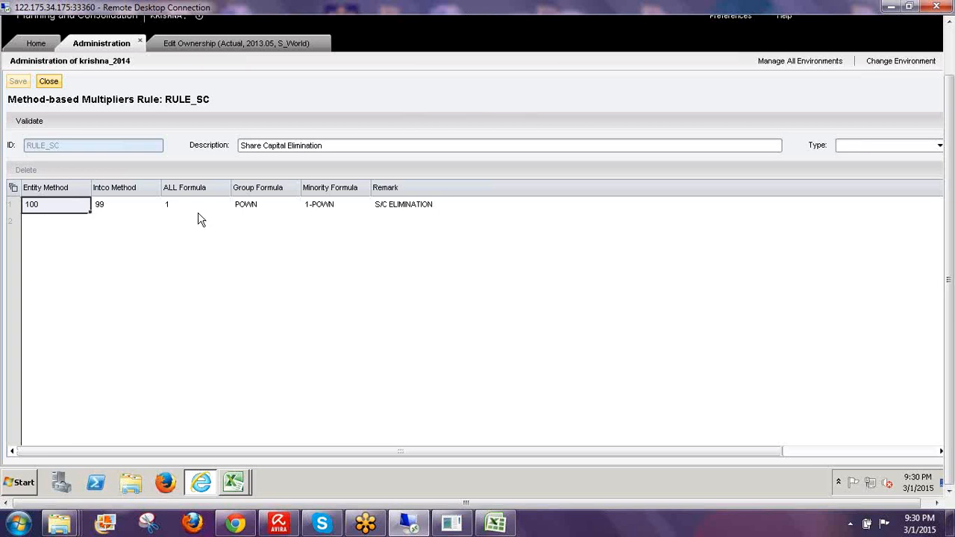
left_click(112, 210)
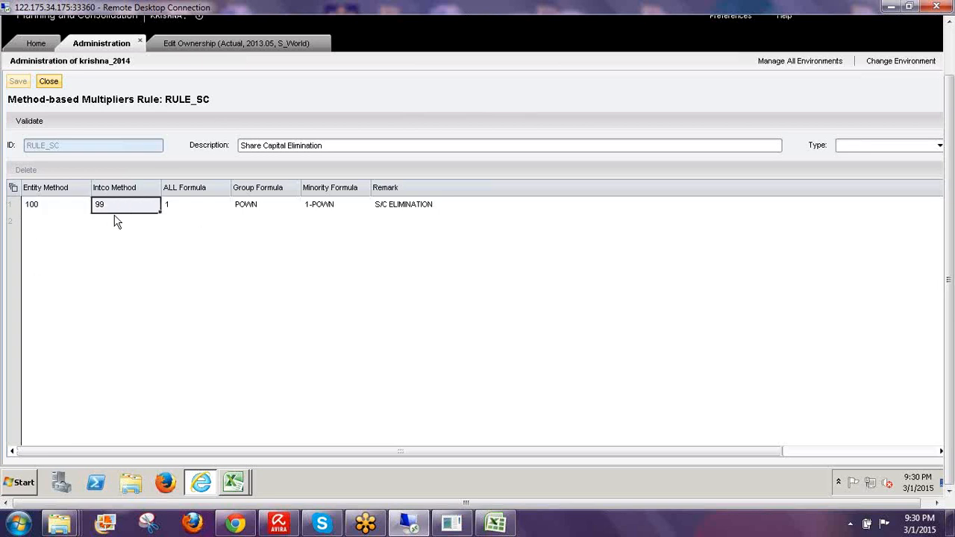
left_click(198, 210)
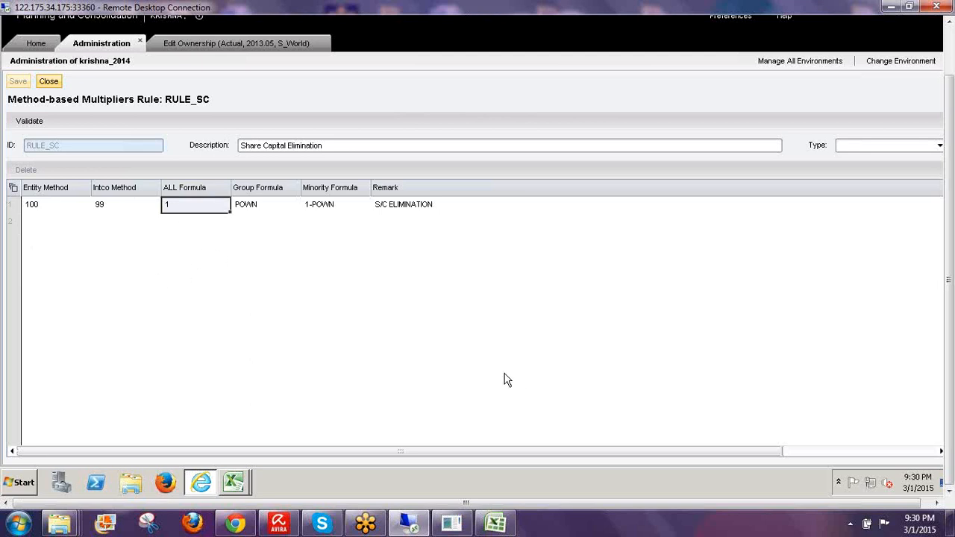
left_click(254, 212)
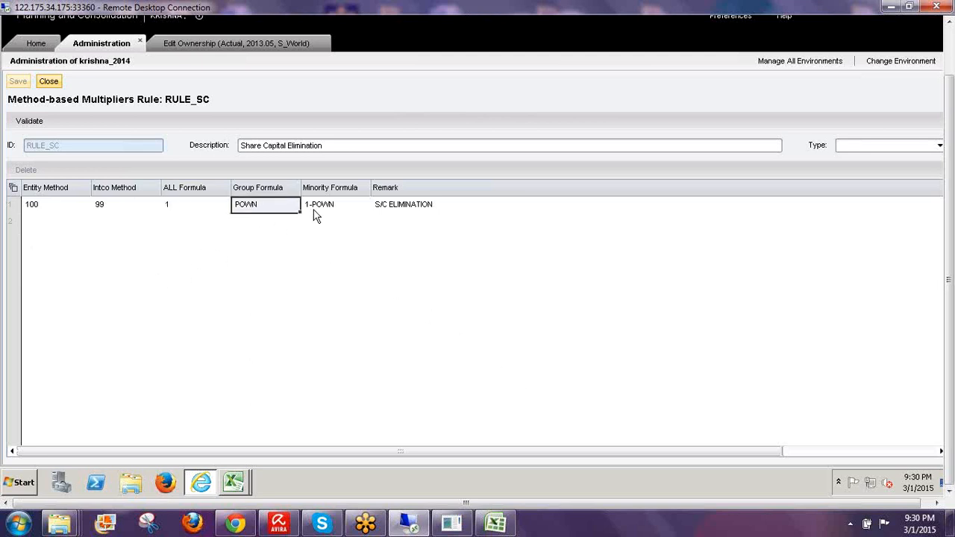
key("Tab")
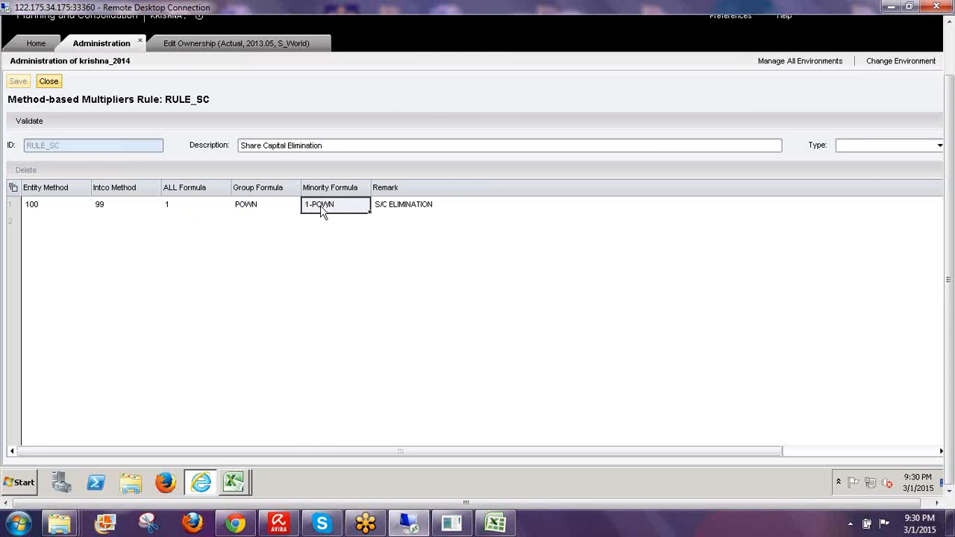
left_click(49, 80)
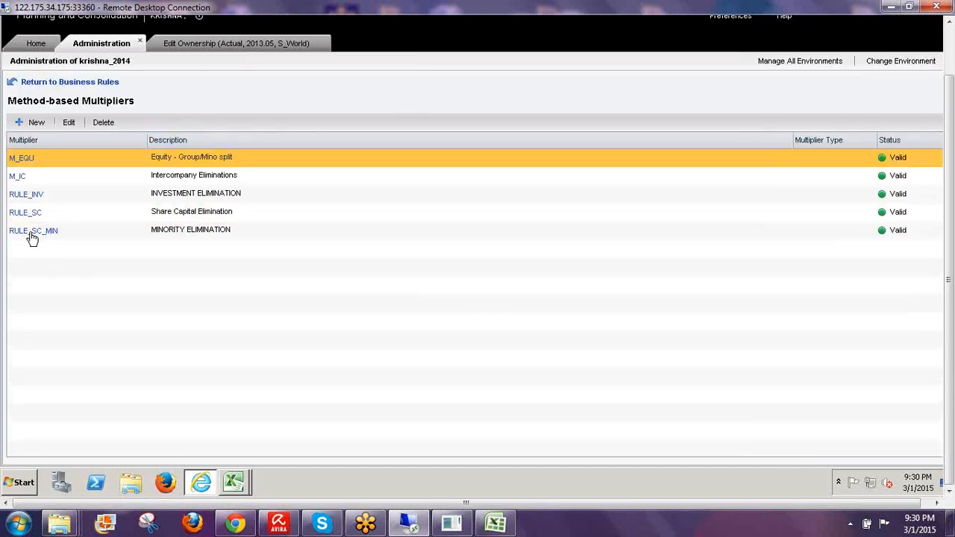
- Open RULE_SC_MIN, inspect its Minority Formula 1-POWN, and close the rule
left_click(33, 236)
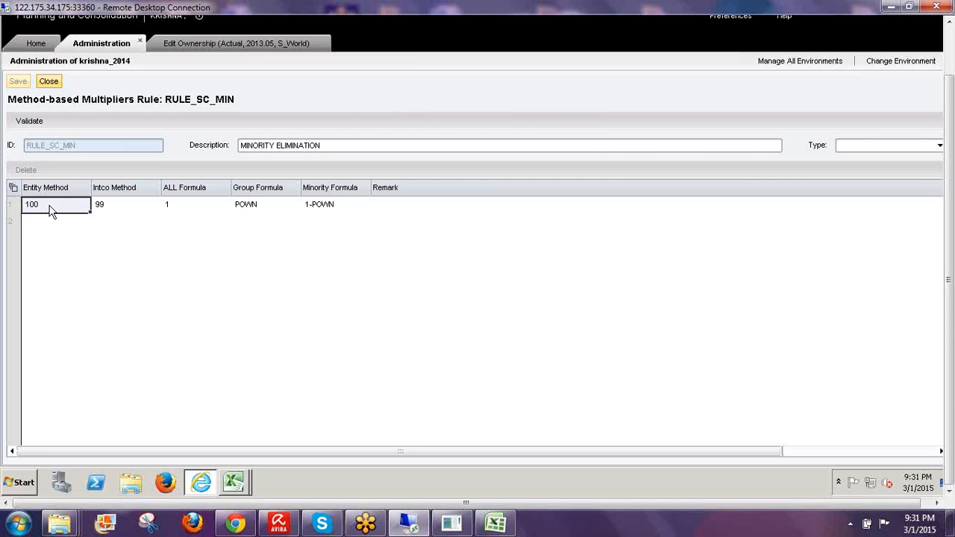
left_click(333, 210)
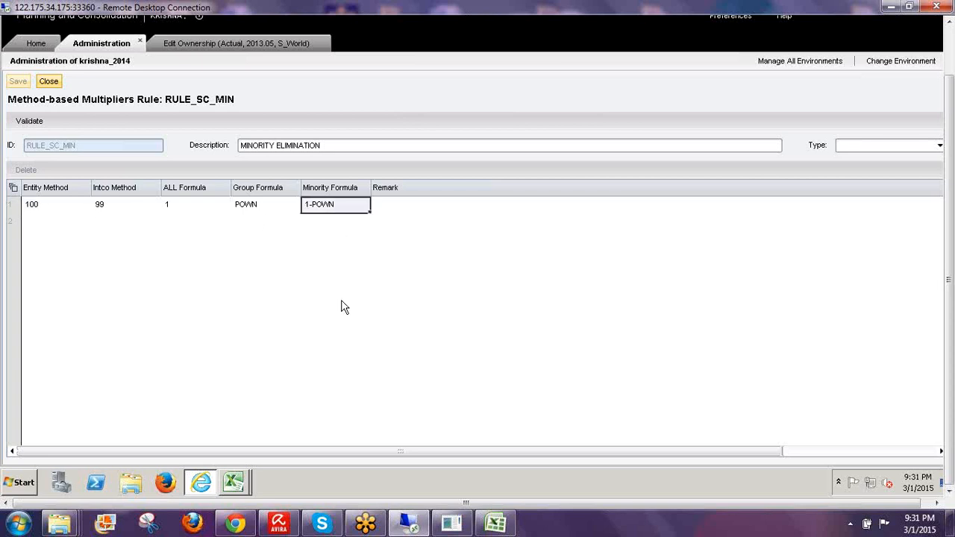
left_click(48, 80)
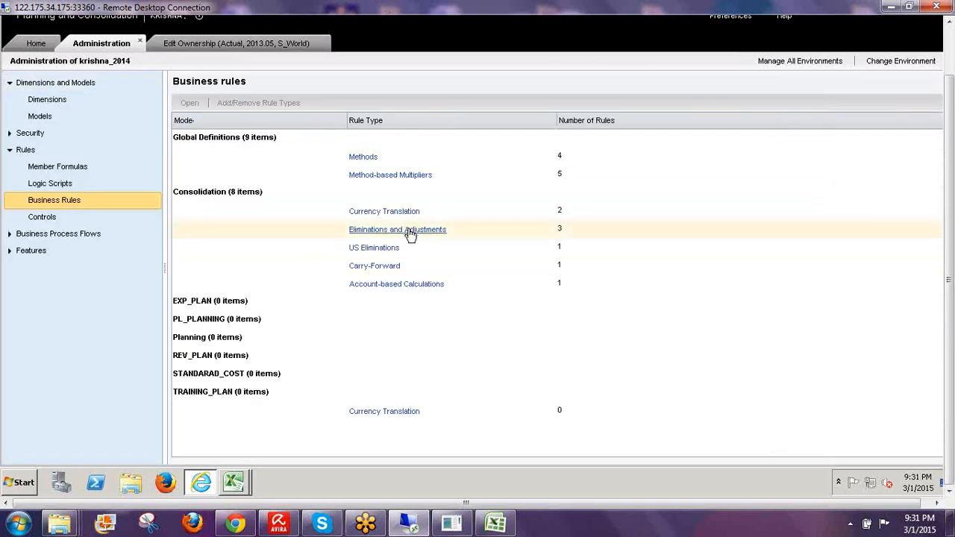
- Select Eliminations and Adjustments and open the COI_ELIM rule
left_click(410, 233)
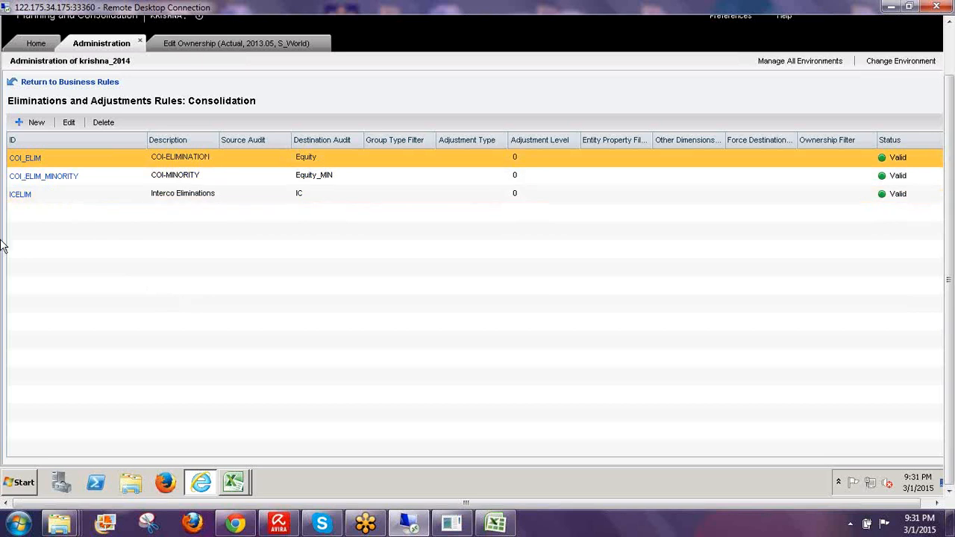
left_click(23, 161)
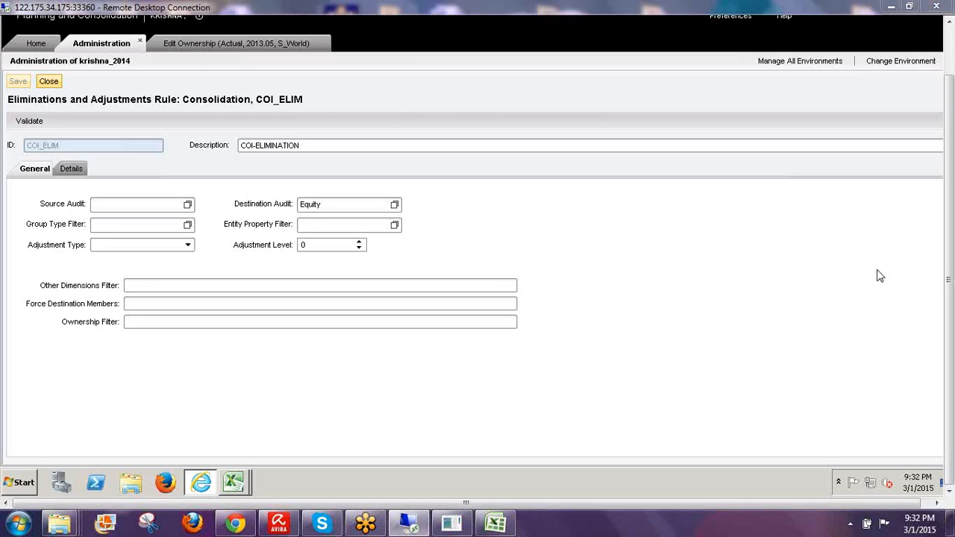
mouse_move(78, 140)
left_mouse_down()
mouse_move(22, 123)
mouse_move(56, 145)
left_mouse_up()
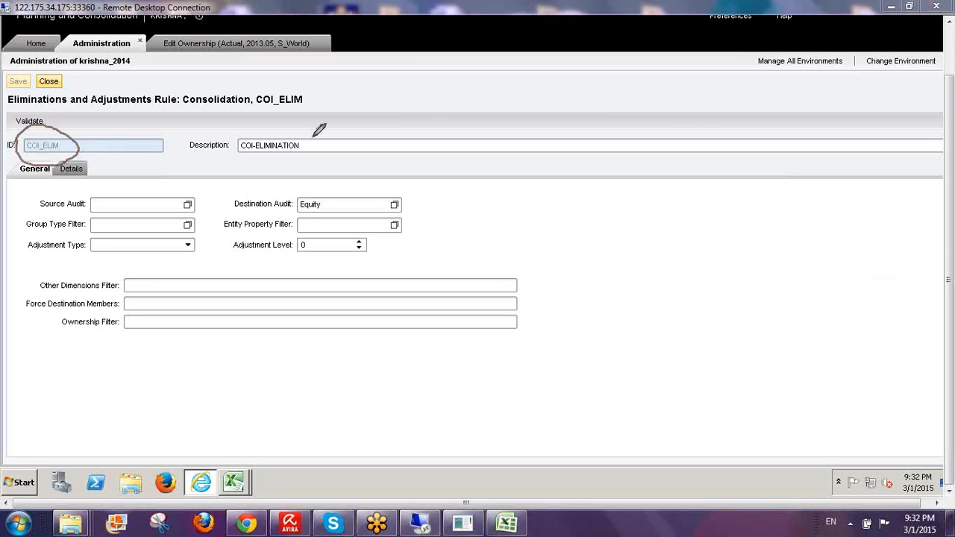
mouse_move(314, 137)
left_mouse_down()
mouse_move(246, 131)
mouse_move(321, 145)
left_mouse_up()
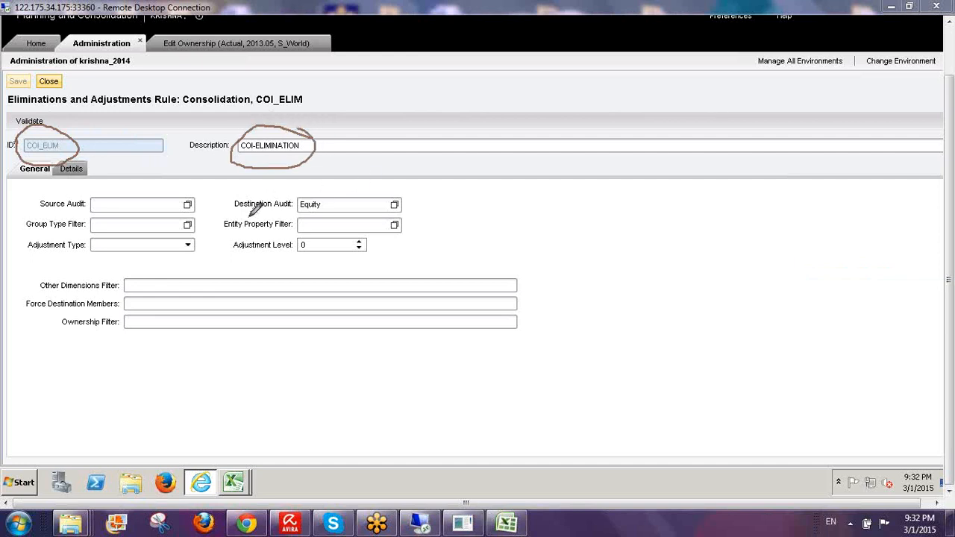
mouse_move(238, 211)
left_mouse_down()
mouse_move(403, 210)
mouse_move(404, 188)
mouse_move(294, 179)
mouse_move(235, 186)
mouse_move(223, 211)
left_mouse_up()
mouse_move(341, 189)
left_mouse_down()
mouse_move(382, 166)
mouse_move(386, 181)
left_mouse_up()
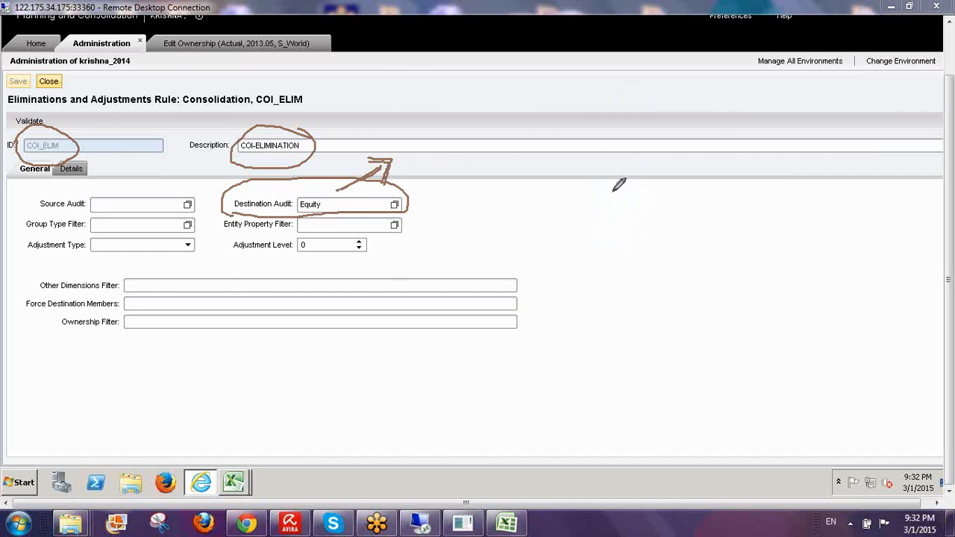
mouse_move(625, 192)
left_mouse_down()
mouse_move(608, 221)
mouse_move(636, 210)
mouse_move(640, 224)
left_mouse_up()
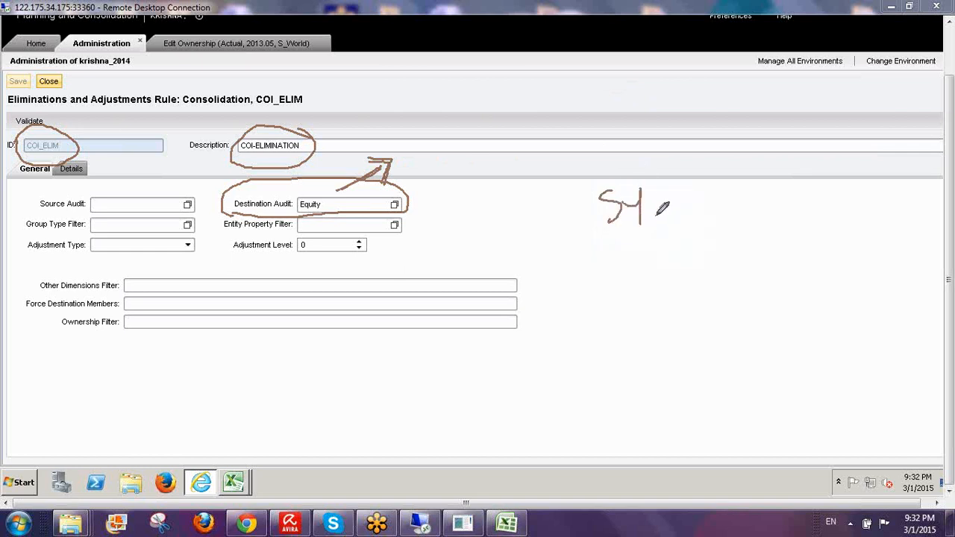
mouse_move(721, 281)
left_mouse_down()
mouse_move(746, 257)
mouse_move(752, 282)
mouse_move(739, 252)
left_mouse_up()
mouse_move(735, 218)
left_mouse_down()
mouse_move(728, 329)
mouse_move(733, 217)
left_mouse_up()
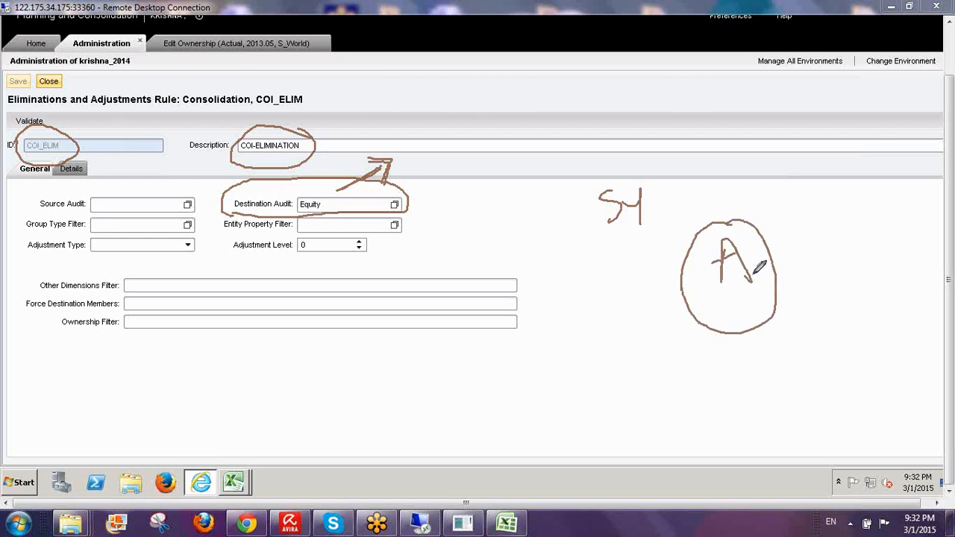
mouse_move(709, 285)
left_mouse_down()
mouse_move(659, 297)
mouse_move(675, 306)
left_mouse_up()
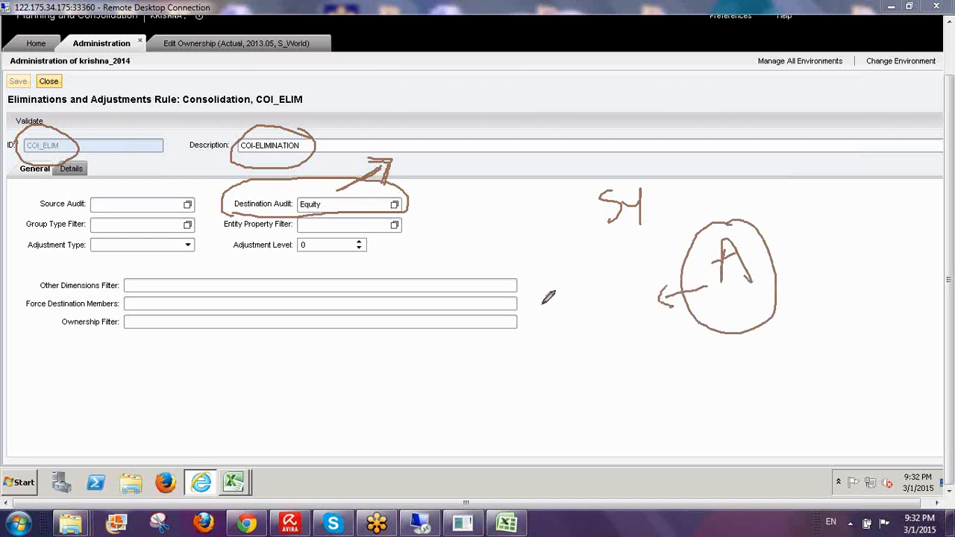
mouse_move(540, 300)
left_mouse_down()
mouse_move(541, 326)
mouse_move(575, 320)
mouse_move(567, 301)
left_mouse_up()
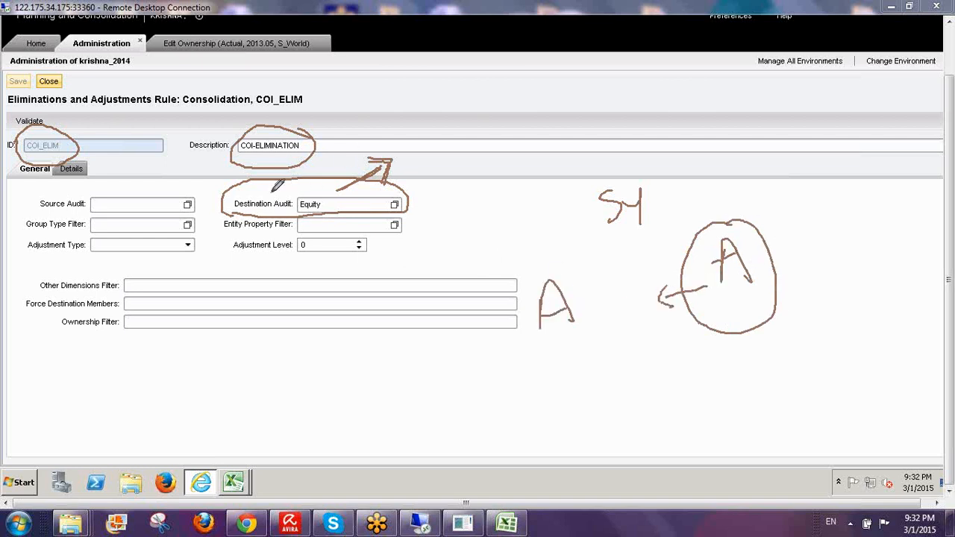
left_click_drag(267, 188, 381, 114)
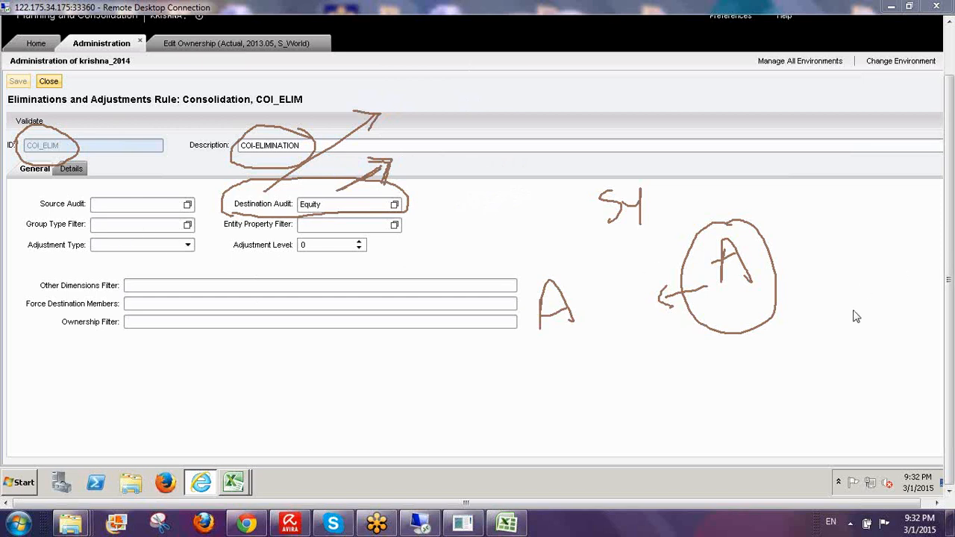
key("Escape")
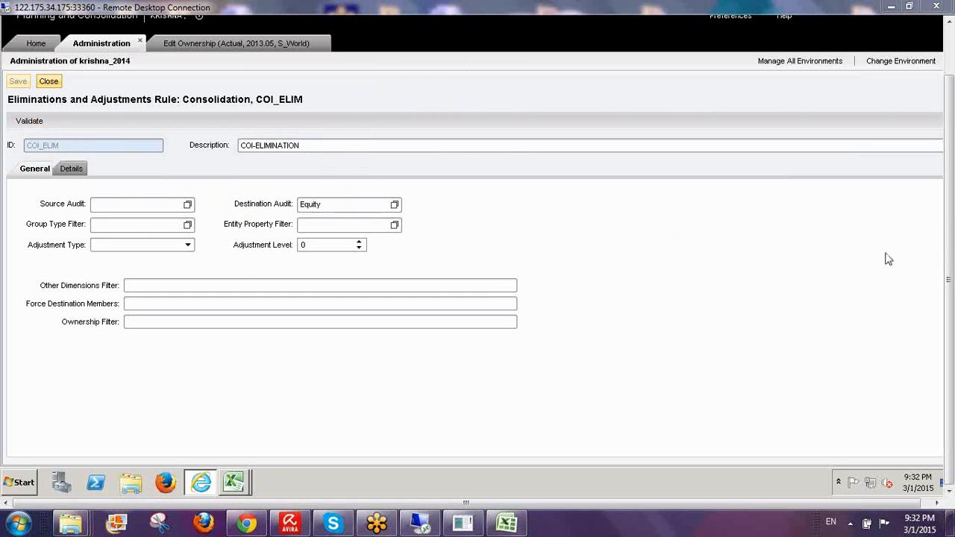
- Check the Adjustment Type options, leave it blank, and show COI_ELIM's BS130/BS211 detail rows
left_click(186, 246)
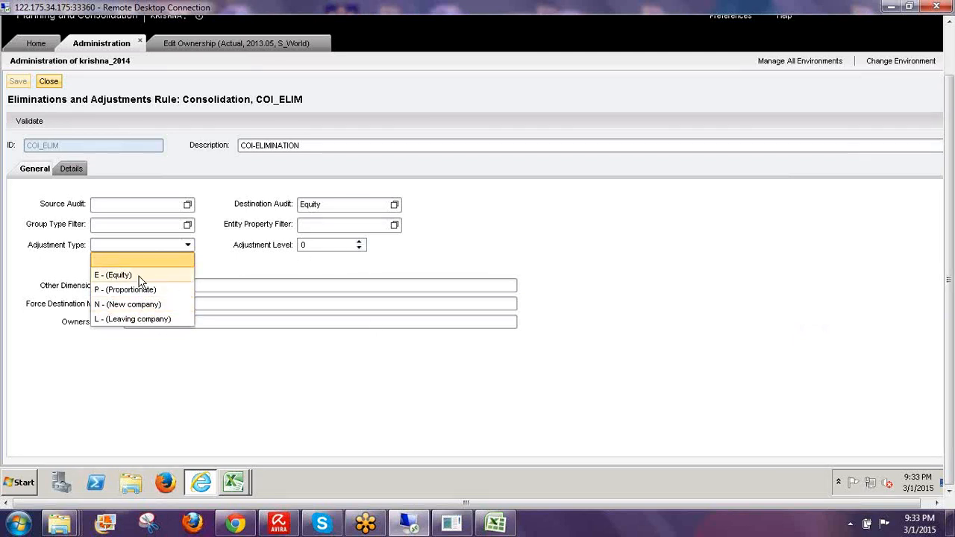
left_click(227, 268)
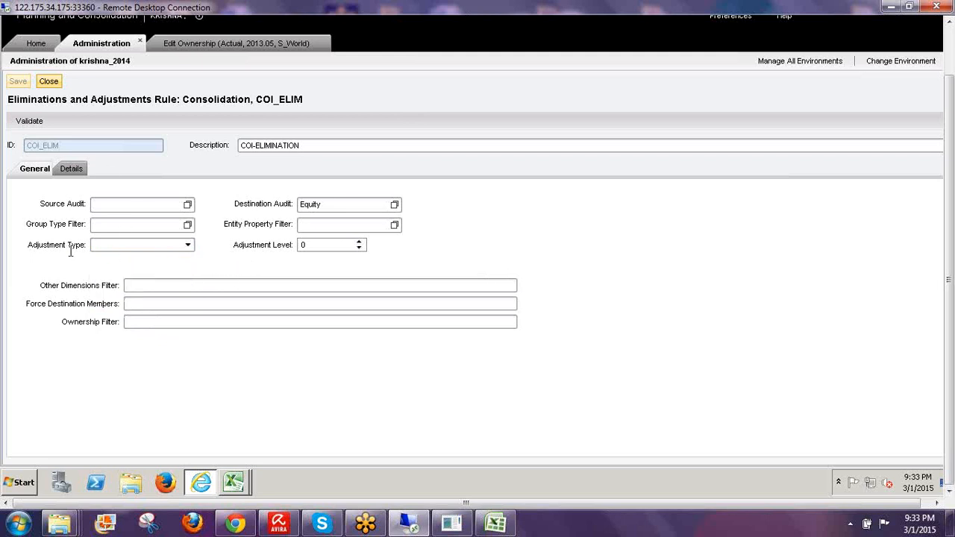
left_click(72, 170)
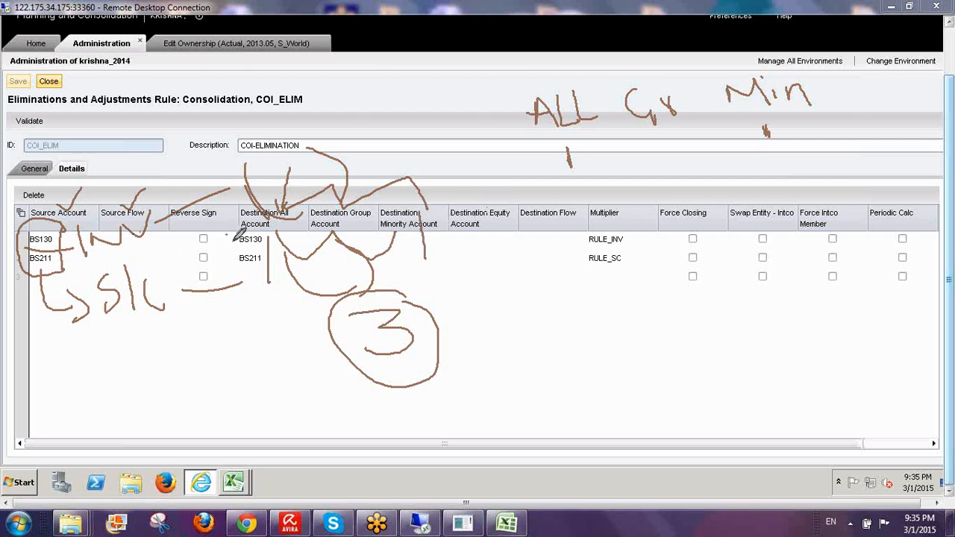
left_click_drag(240, 232, 252, 267)
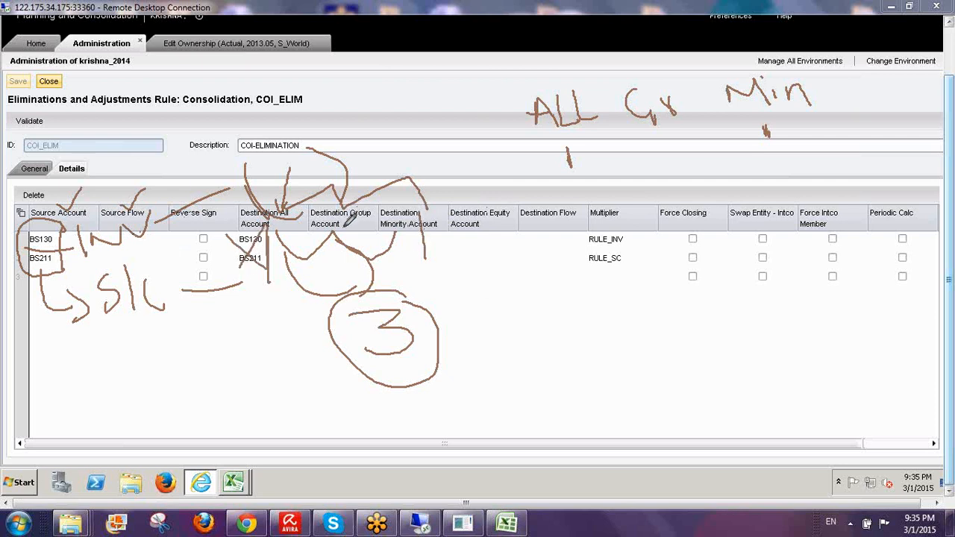
mouse_move(344, 191)
left_mouse_down()
mouse_move(346, 383)
mouse_move(522, 387)
mouse_move(491, 398)
left_mouse_up()
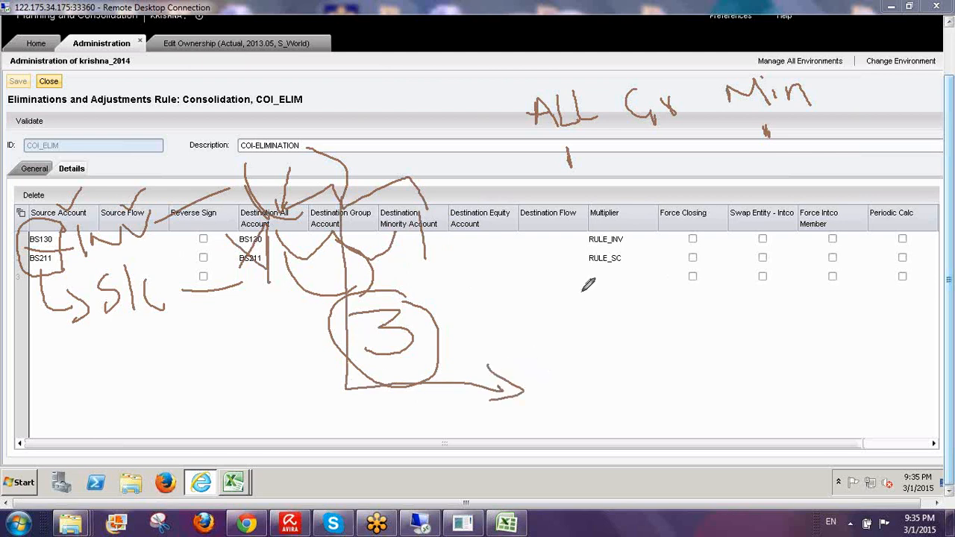
mouse_move(582, 284)
left_mouse_down()
mouse_move(547, 333)
mouse_move(582, 324)
mouse_move(564, 310)
left_mouse_up()
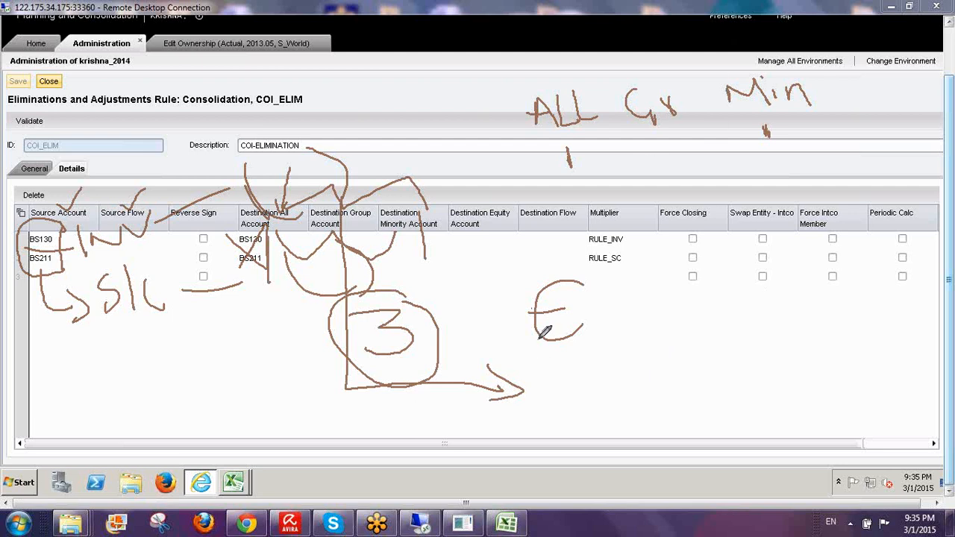
mouse_move(612, 270)
left_mouse_down()
mouse_move(606, 392)
mouse_move(597, 285)
left_mouse_up()
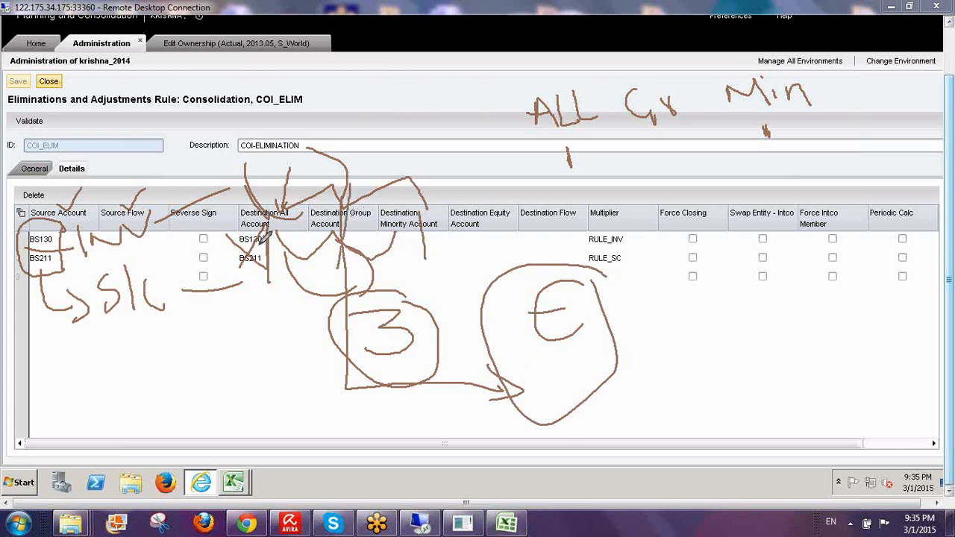
left_click_drag(251, 252, 228, 291)
mouse_move(337, 239)
left_mouse_down()
mouse_move(370, 228)
mouse_move(320, 277)
left_mouse_up()
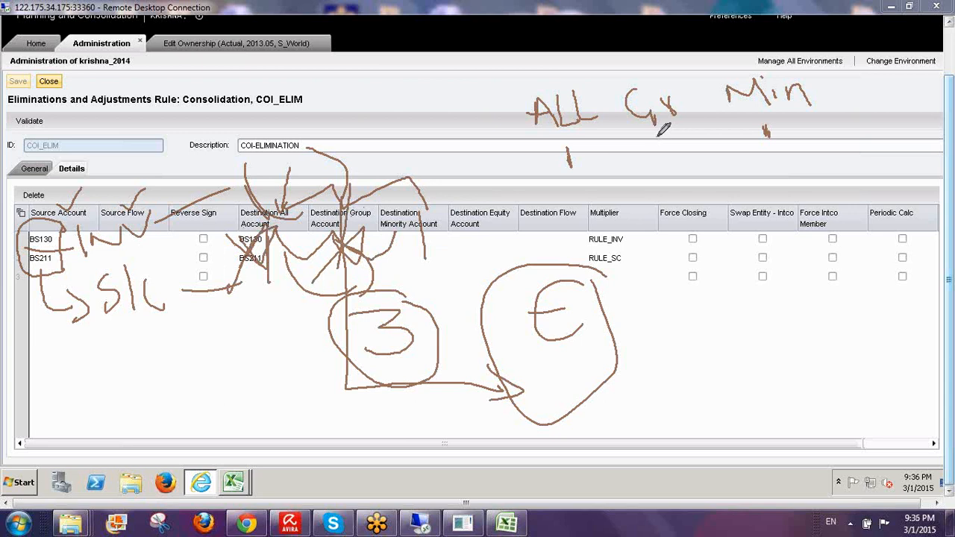
mouse_move(663, 128)
left_mouse_down()
mouse_move(661, 145)
mouse_move(691, 134)
left_mouse_up()
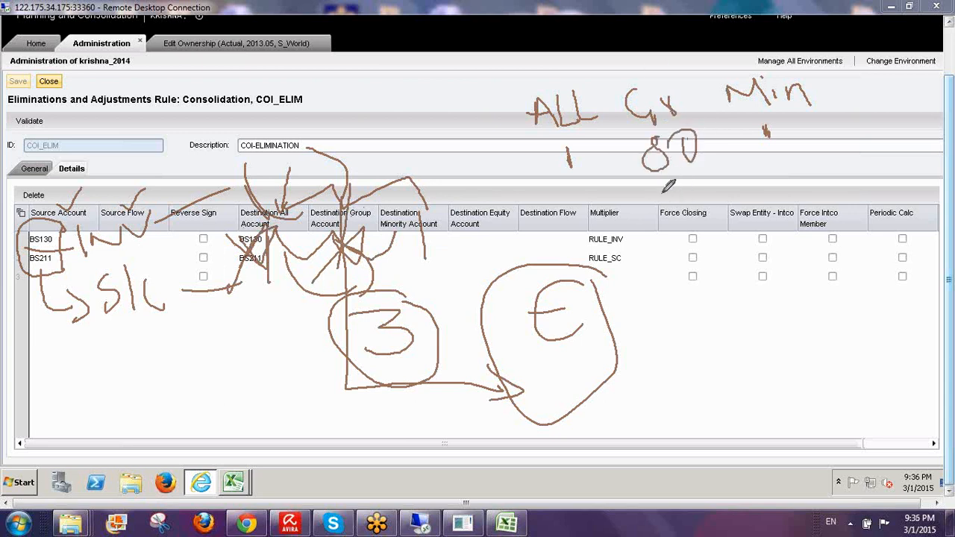
left_click_drag(671, 165, 349, 293)
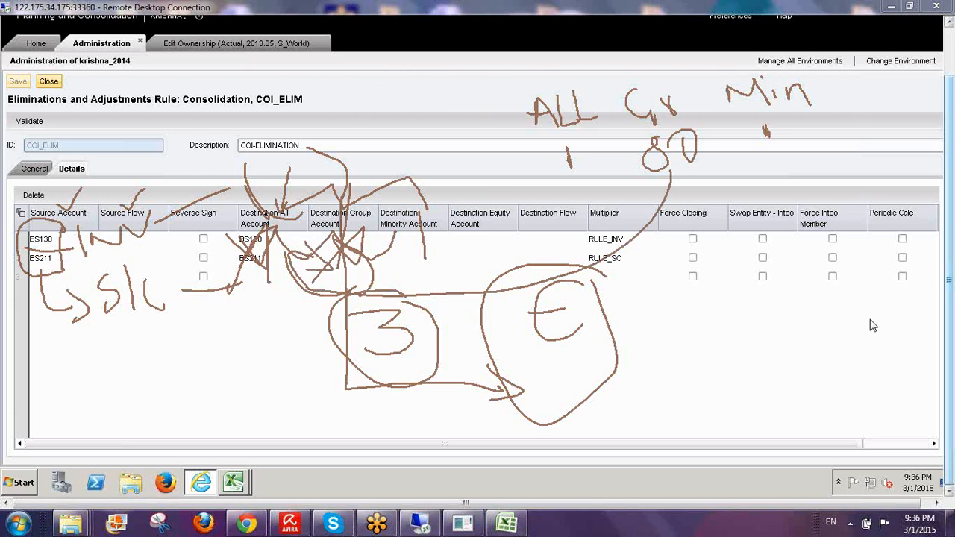
key("e")
left_click_drag(285, 182, 285, 201)
left_click_drag(332, 182, 337, 196)
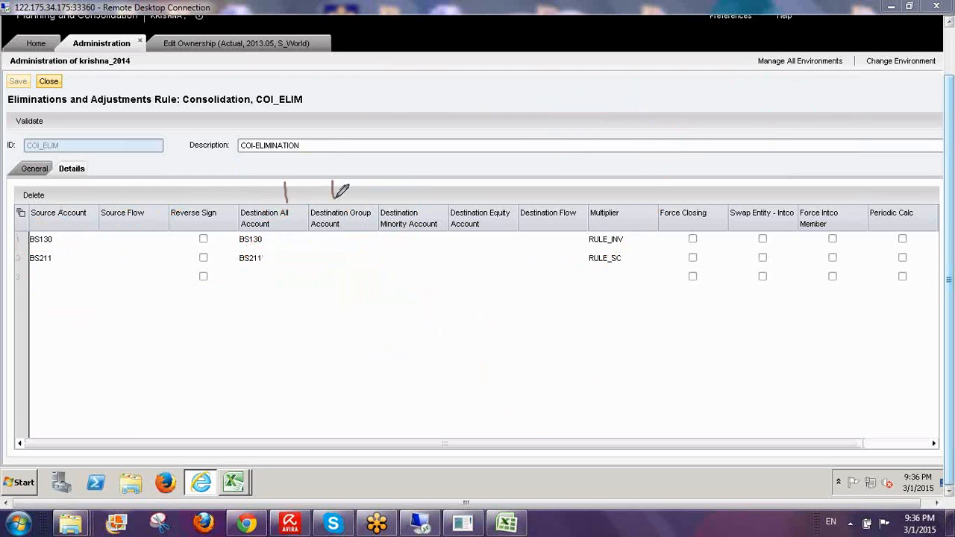
left_click_drag(407, 181, 407, 198)
left_click_drag(87, 197, 79, 259)
mouse_move(323, 185)
left_mouse_down()
mouse_move(343, 165)
mouse_move(340, 186)
left_mouse_up()
mouse_move(348, 143)
left_mouse_down()
mouse_move(347, 179)
mouse_move(347, 159)
mouse_move(387, 154)
mouse_move(395, 173)
mouse_move(384, 160)
left_mouse_up()
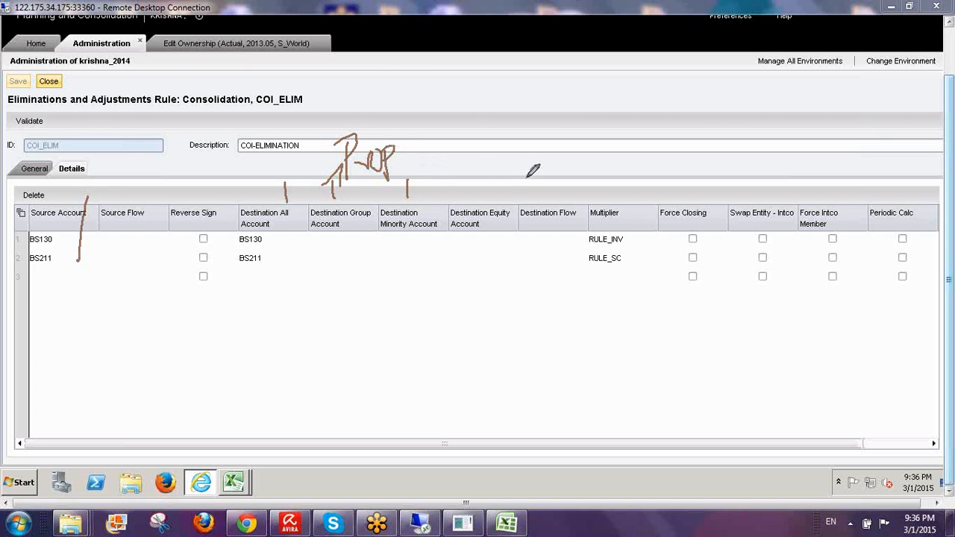
mouse_move(482, 213)
left_mouse_down()
mouse_move(490, 176)
mouse_move(496, 200)
left_mouse_up()
mouse_move(499, 146)
left_mouse_down()
mouse_move(484, 169)
mouse_move(503, 172)
mouse_move(491, 156)
mouse_move(520, 276)
mouse_move(379, 288)
mouse_move(237, 268)
mouse_move(228, 140)
mouse_move(481, 126)
mouse_move(520, 171)
left_mouse_up()
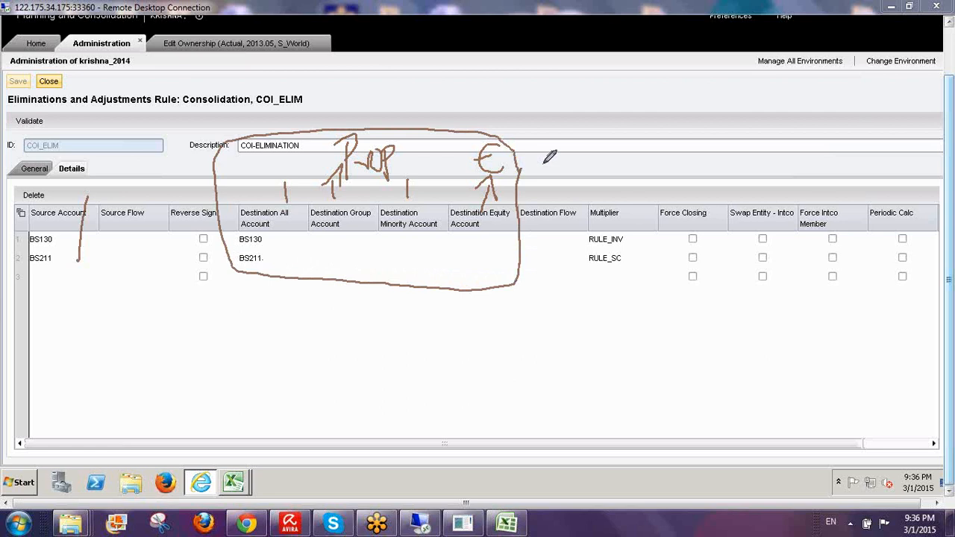
left_click_drag(110, 237, 153, 179)
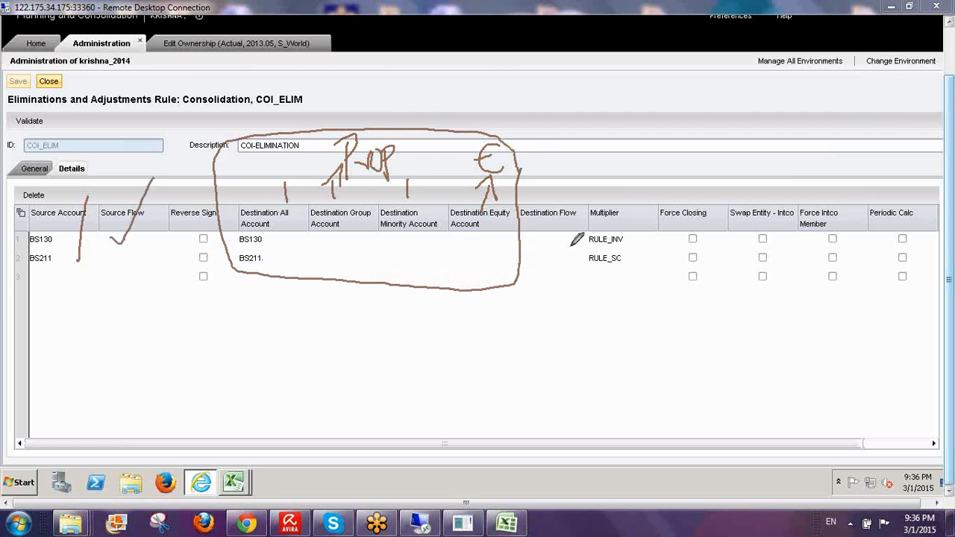
left_click_drag(531, 233, 583, 169)
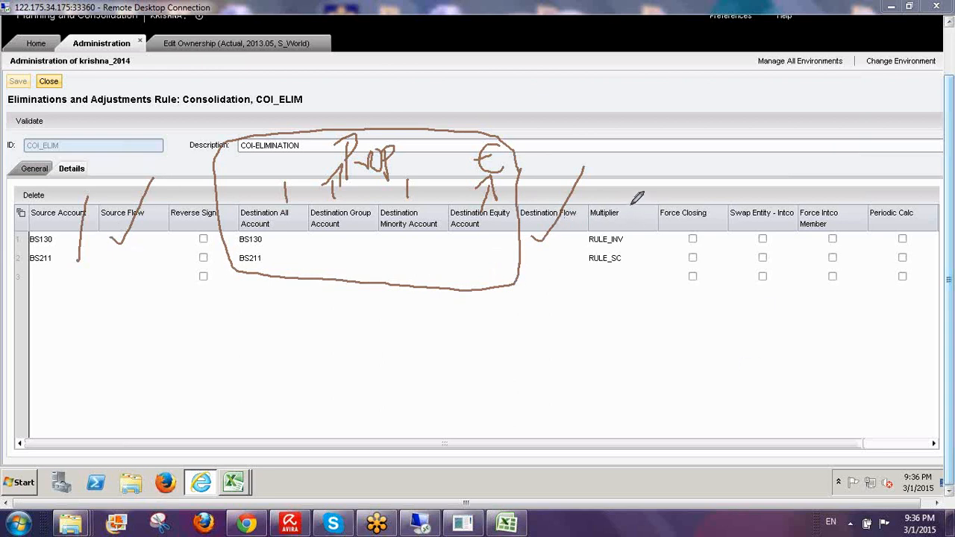
mouse_move(631, 202)
left_mouse_down()
mouse_move(631, 250)
mouse_move(611, 278)
mouse_move(587, 247)
mouse_move(603, 182)
mouse_move(631, 202)
mouse_move(606, 187)
mouse_move(647, 131)
left_mouse_up()
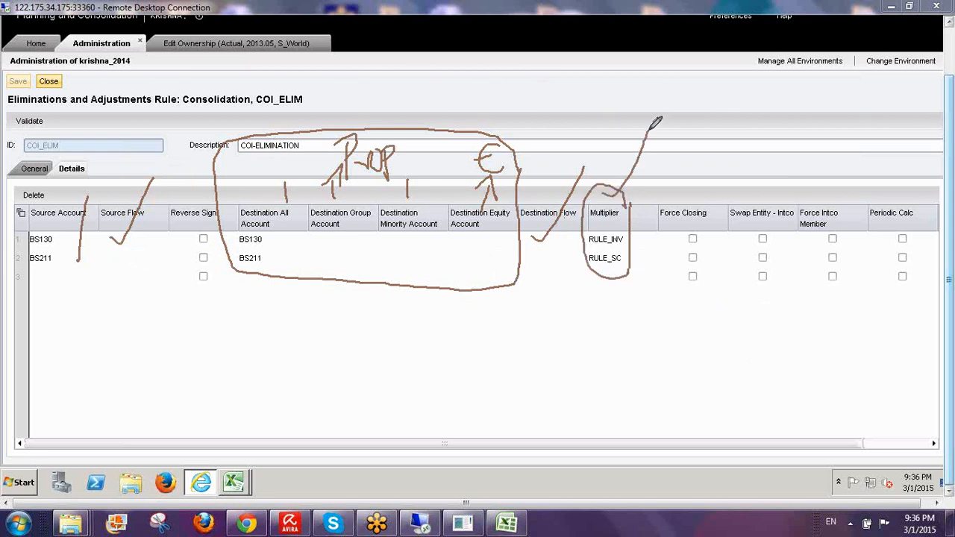
left_click_drag(582, 302, 580, 334)
left_click_drag(22, 245, 65, 238)
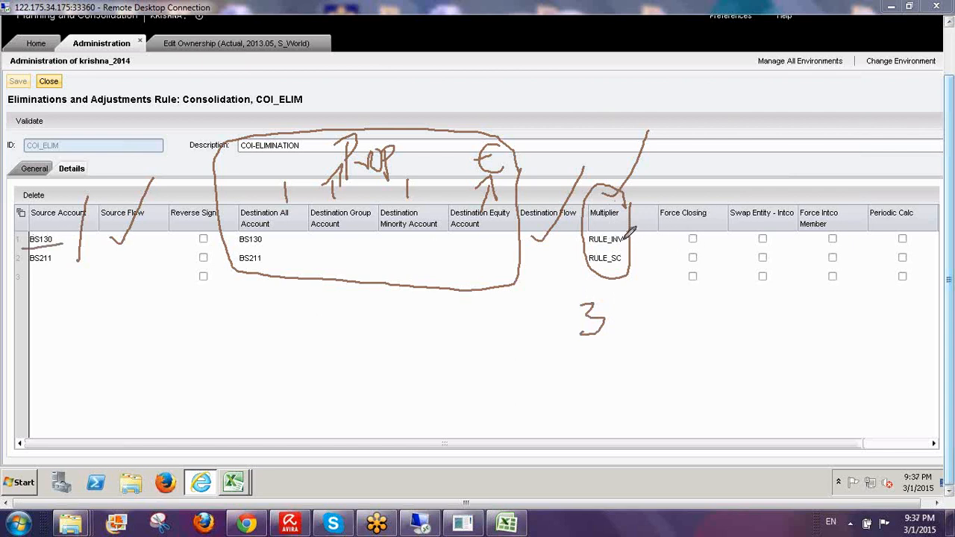
left_click_drag(622, 240, 668, 189)
left_click_drag(24, 270, 69, 267)
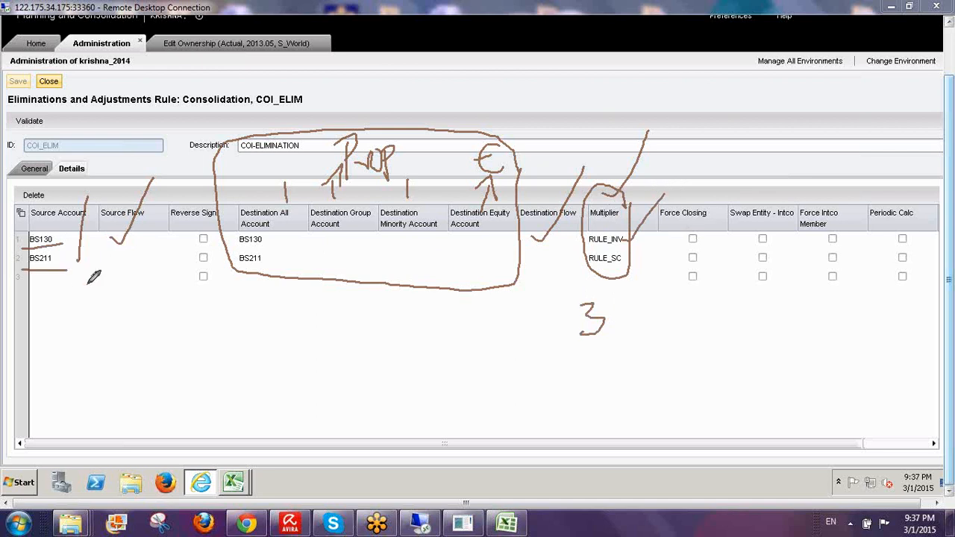
left_click_drag(580, 270, 631, 269)
mouse_move(670, 364)
left_mouse_down()
mouse_move(650, 388)
mouse_move(720, 373)
mouse_move(742, 335)
mouse_move(781, 373)
mouse_move(780, 333)
left_mouse_up()
left_click_drag(2, 114, 170, 120)
mouse_move(620, 399)
left_mouse_down()
mouse_move(834, 375)
mouse_move(664, 421)
mouse_move(703, 415)
left_mouse_up()
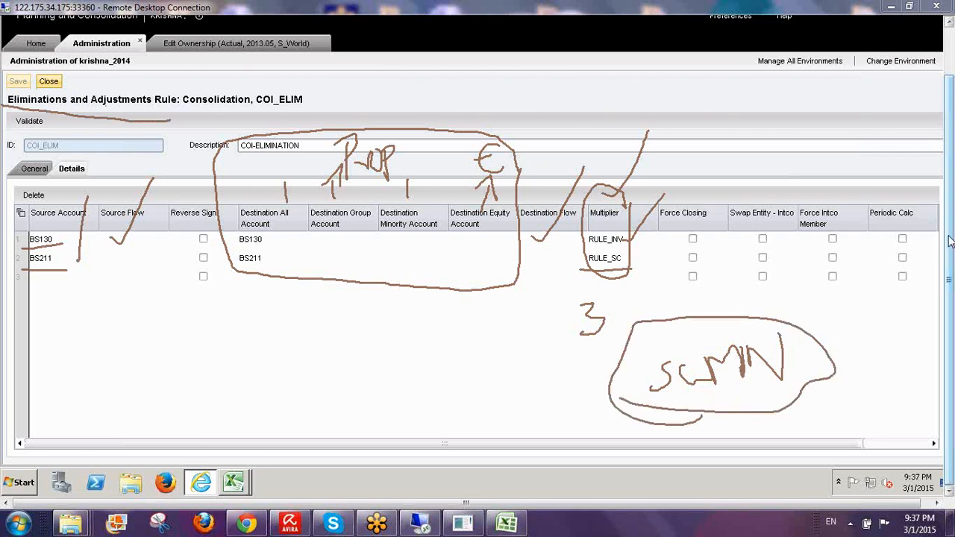
right_click(696, 347)
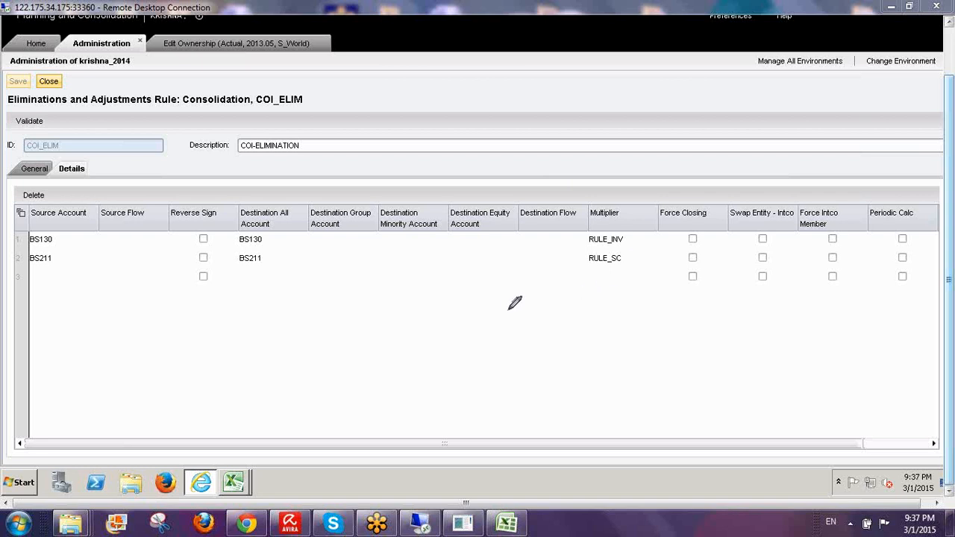
left_click_drag(498, 296, 499, 335)
mouse_move(508, 303)
left_mouse_down()
mouse_move(510, 335)
mouse_move(534, 297)
mouse_move(583, 285)
left_mouse_up()
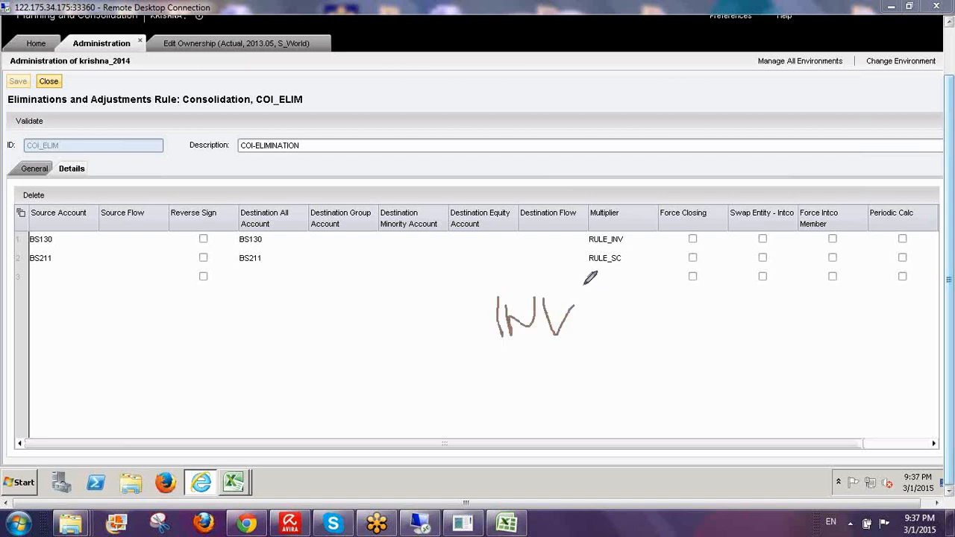
left_click_drag(550, 366, 528, 411)
left_click_drag(568, 345, 573, 399)
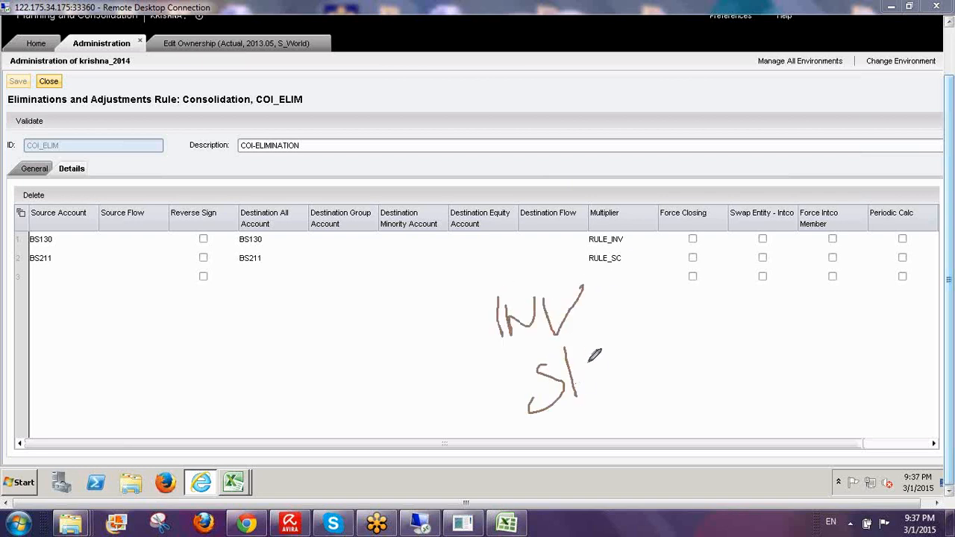
mouse_move(603, 352)
left_mouse_down()
mouse_move(619, 384)
mouse_move(666, 268)
mouse_move(701, 364)
left_mouse_up()
left_click_drag(671, 257, 678, 287)
mouse_move(709, 316)
left_mouse_down()
mouse_move(732, 343)
mouse_move(717, 316)
left_mouse_up()
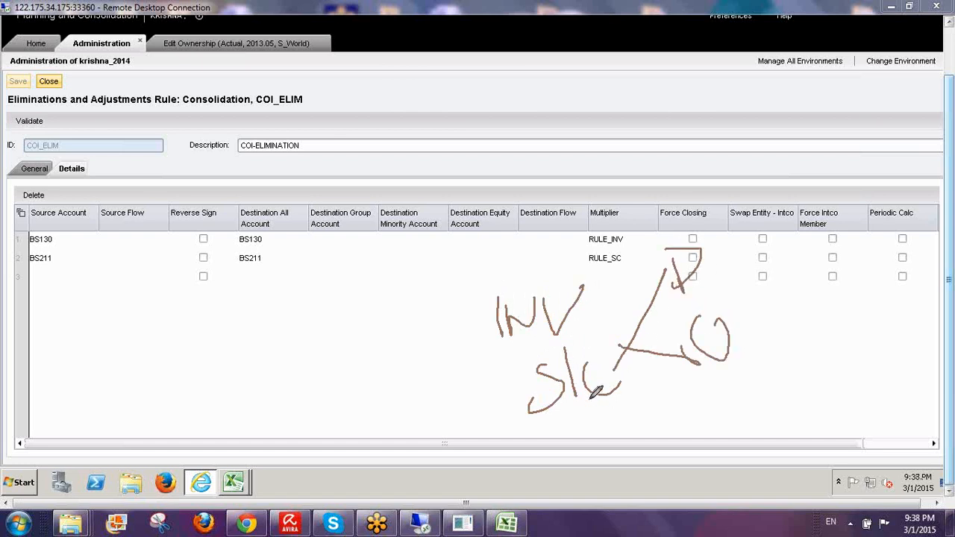
mouse_move(480, 272)
left_mouse_down()
mouse_move(702, 340)
mouse_move(459, 259)
left_mouse_up()
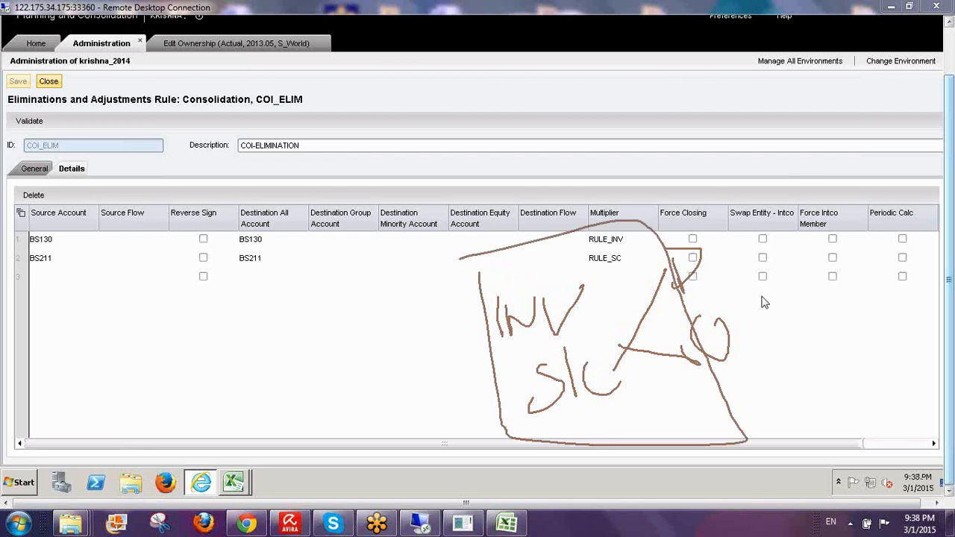
left_click(769, 326)
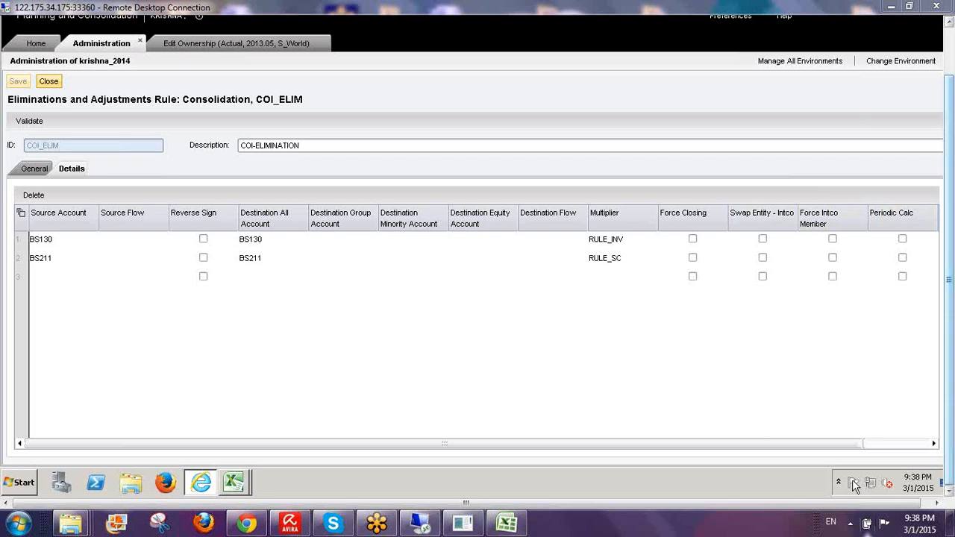
- Scroll COI_ELIM's details to the Remark column and back, then close the rule
left_click(933, 443)
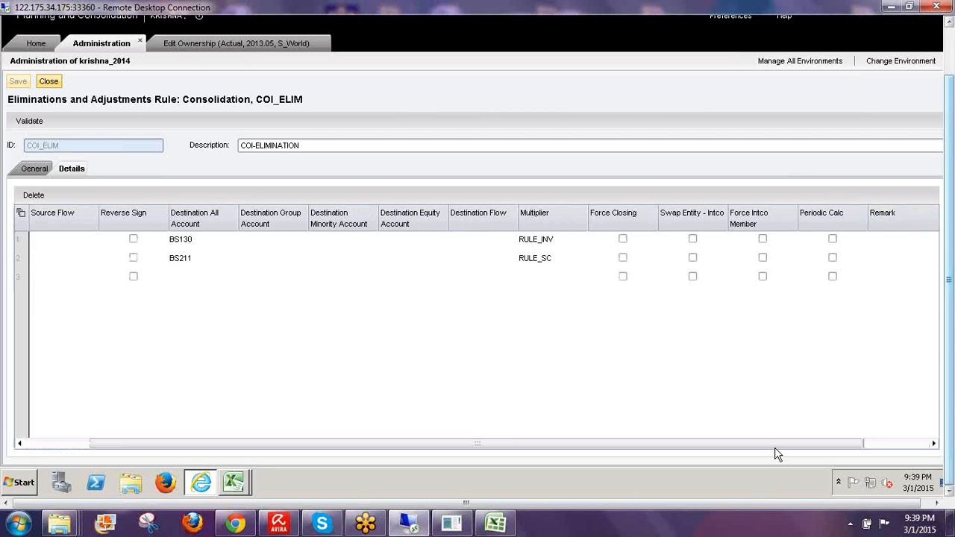
left_click(21, 444)
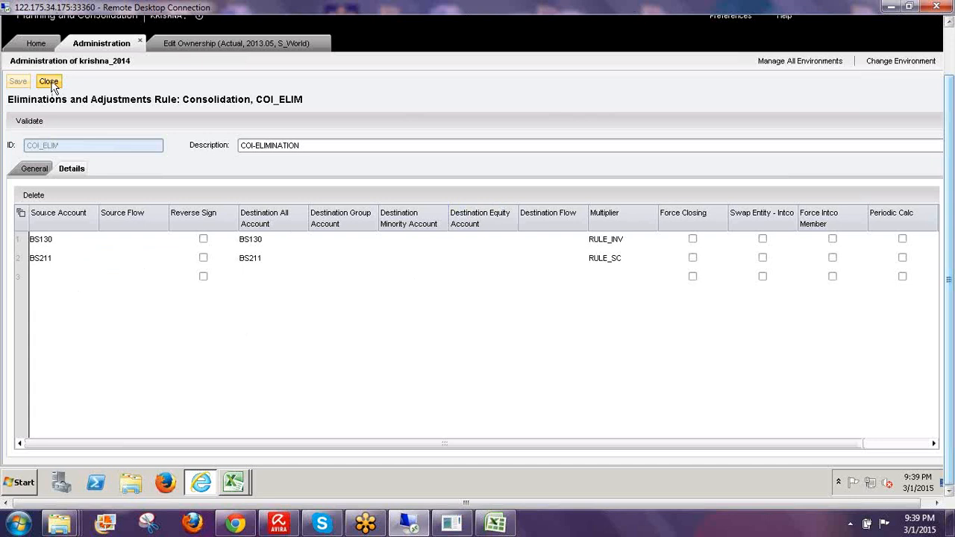
left_click(53, 87)
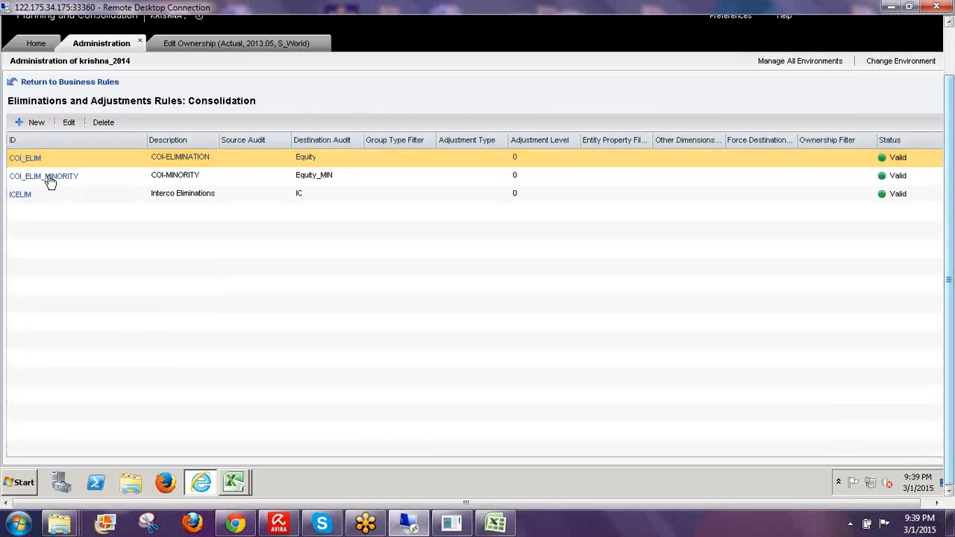
- Open COI_ELIM_MINORITY, leave destination audit blank, and select its BS211-to-BS215 detail row
left_click(74, 184)
left_click(80, 181)
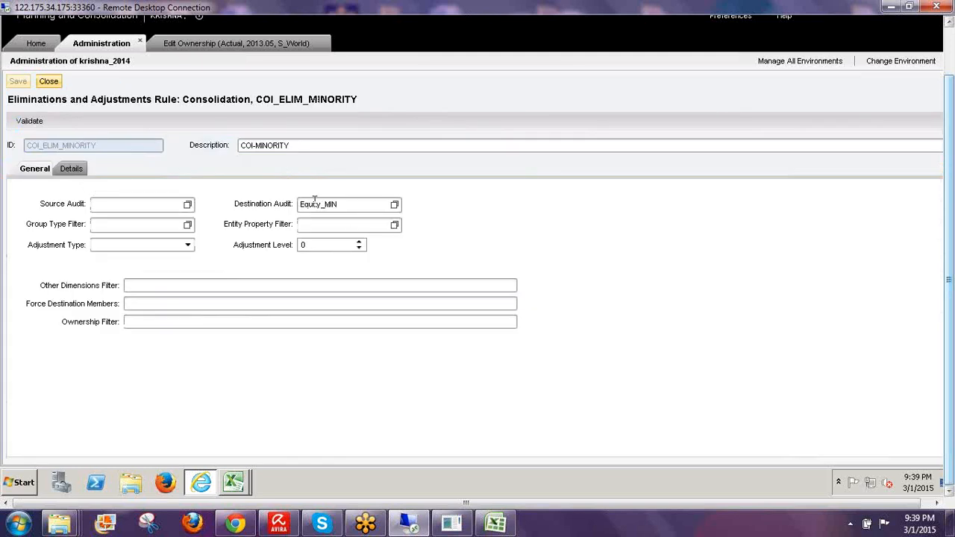
left_click(340, 206)
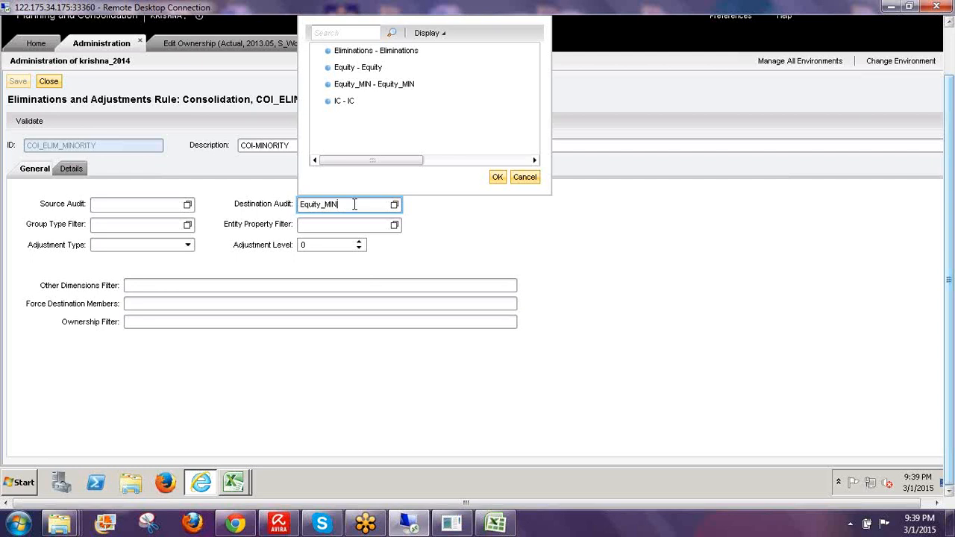
left_click(497, 177)
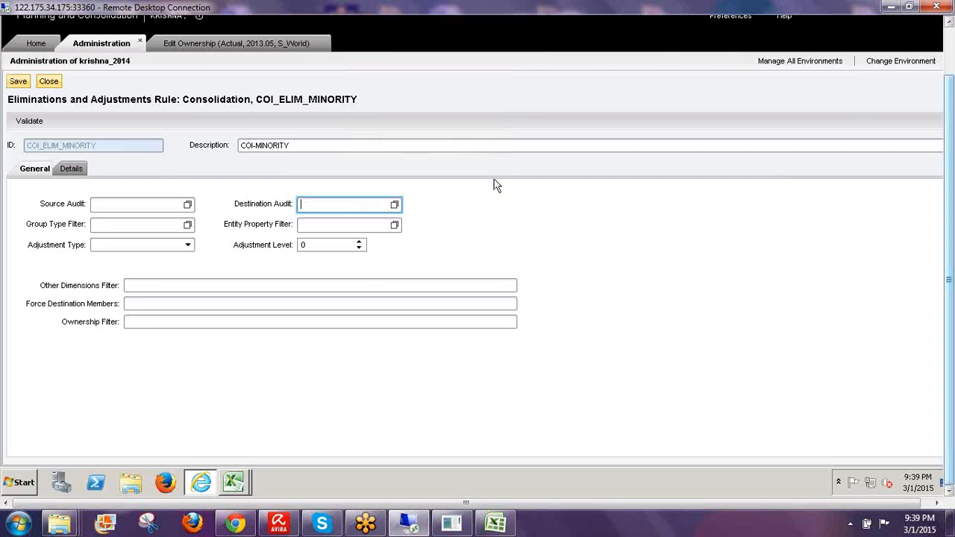
left_click(71, 169)
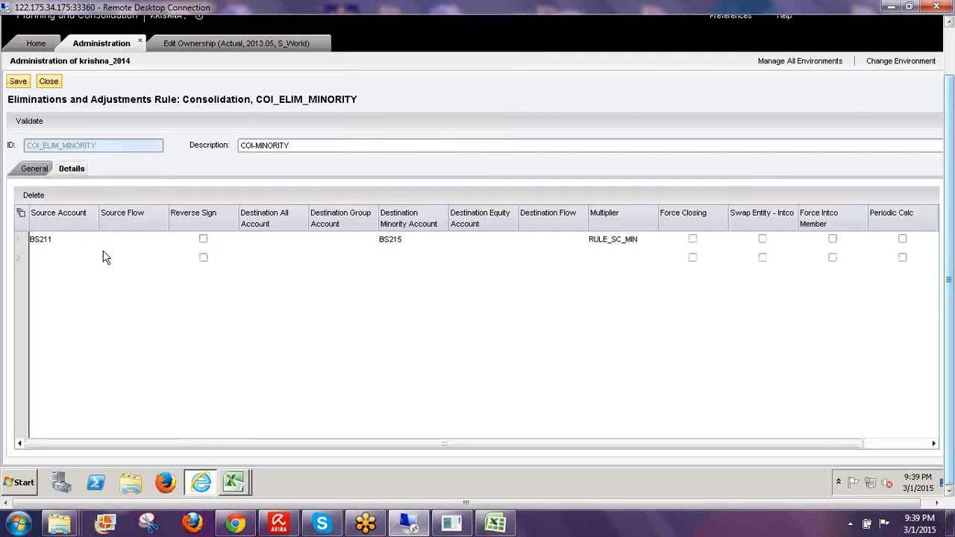
left_click(47, 247)
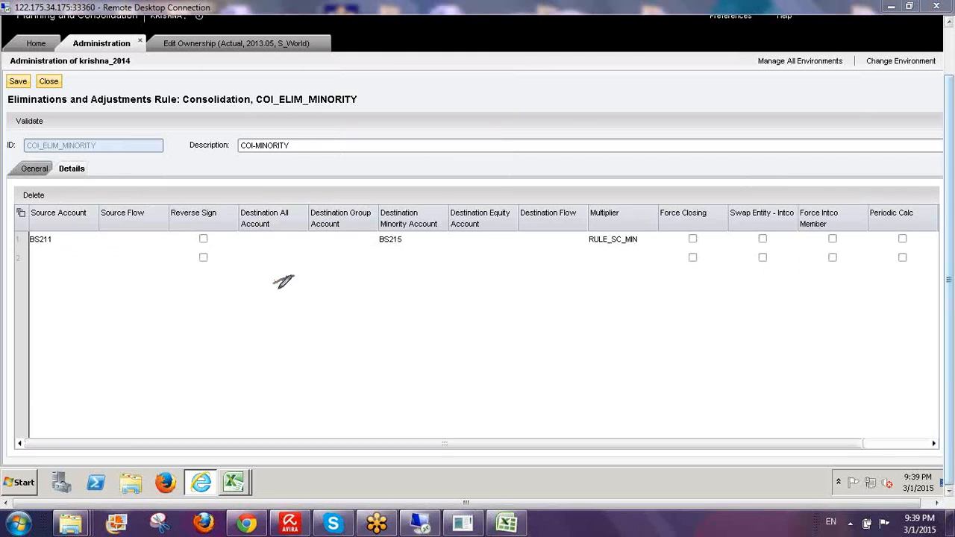
left_click_drag(295, 276, 271, 328)
left_click_drag(317, 260, 317, 315)
left_click_drag(350, 277, 374, 298)
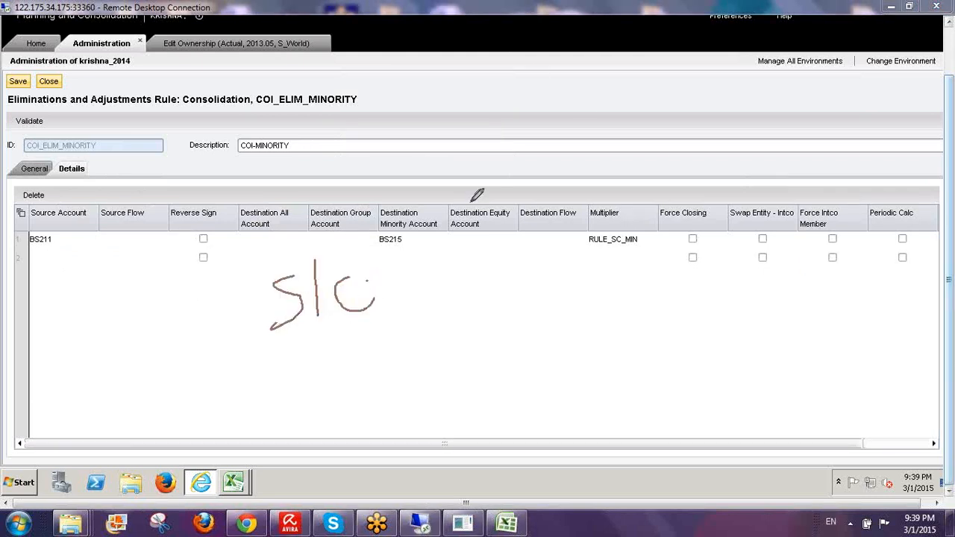
left_click_drag(479, 197, 367, 280)
mouse_move(483, 171)
left_mouse_down()
mouse_move(483, 201)
mouse_move(497, 173)
mouse_move(525, 167)
mouse_move(560, 187)
left_mouse_up()
left_click(553, 168)
left_click(577, 170)
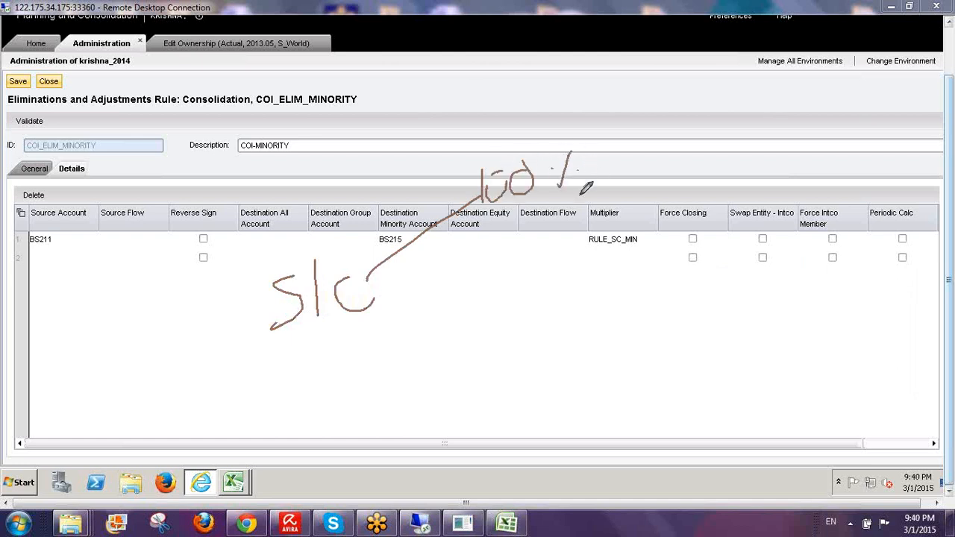
left_click_drag(267, 179, 270, 211)
mouse_move(284, 176)
left_mouse_down()
mouse_move(298, 204)
mouse_move(306, 178)
mouse_move(344, 148)
left_mouse_up()
left_click_drag(601, 156, 652, 143)
left_click_drag(663, 91, 714, 146)
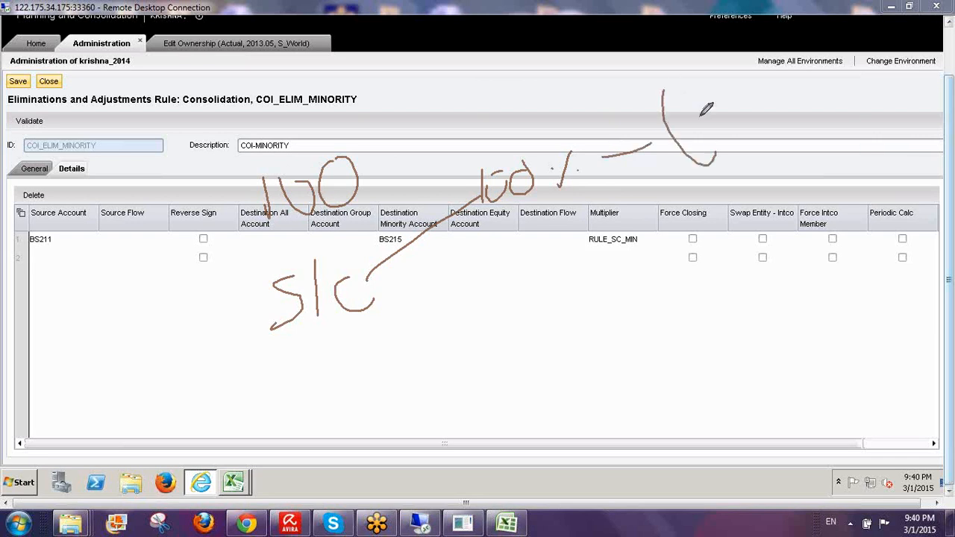
mouse_move(695, 111)
left_mouse_down()
mouse_move(710, 149)
mouse_move(724, 108)
mouse_move(762, 123)
mouse_move(754, 101)
left_mouse_up()
mouse_move(776, 85)
left_mouse_down()
mouse_move(806, 112)
mouse_move(802, 141)
left_mouse_up()
left_click_drag(94, 248, 97, 203)
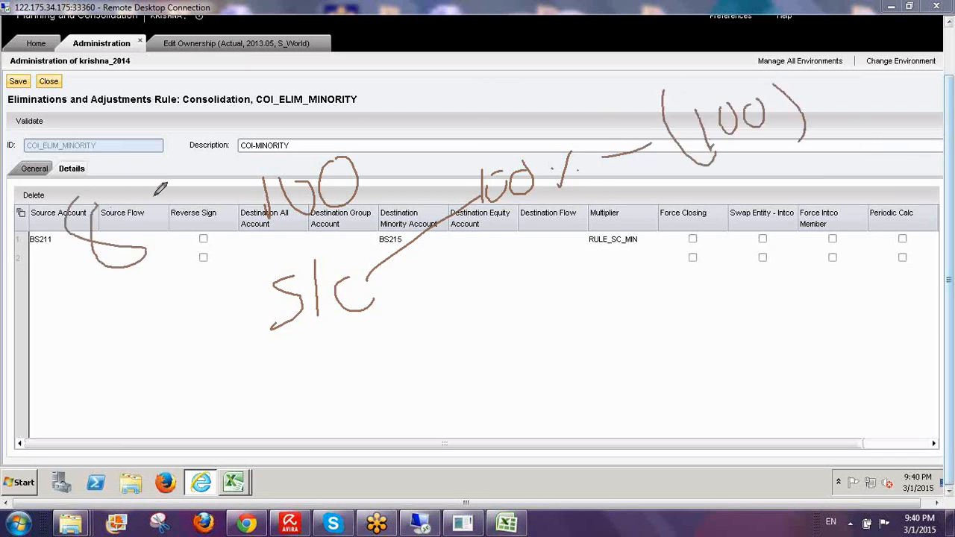
left_click_drag(159, 196, 154, 190)
left_click_drag(192, 158, 195, 234)
left_click_drag(170, 200, 186, 198)
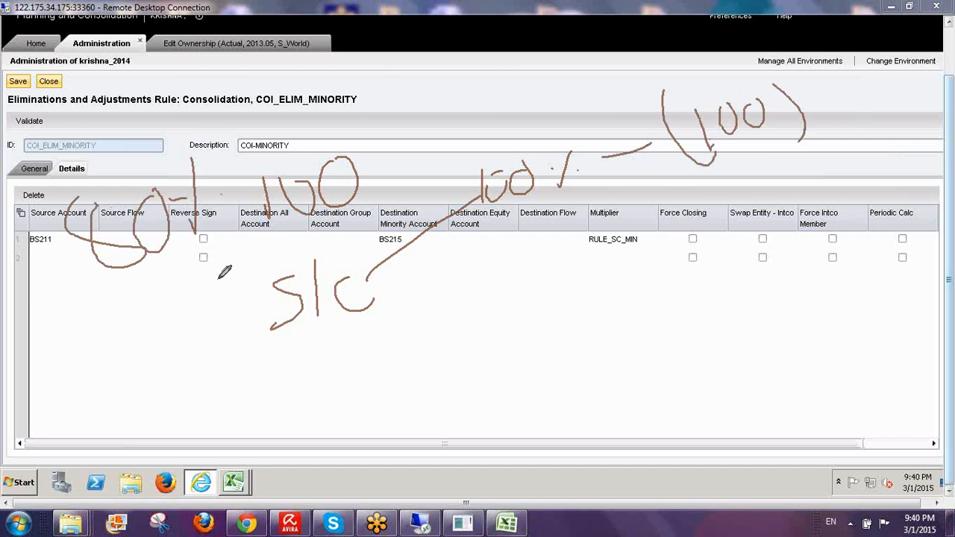
mouse_move(128, 323)
left_mouse_down()
mouse_move(177, 318)
mouse_move(199, 347)
left_mouse_up()
left_click_drag(192, 307, 191, 308)
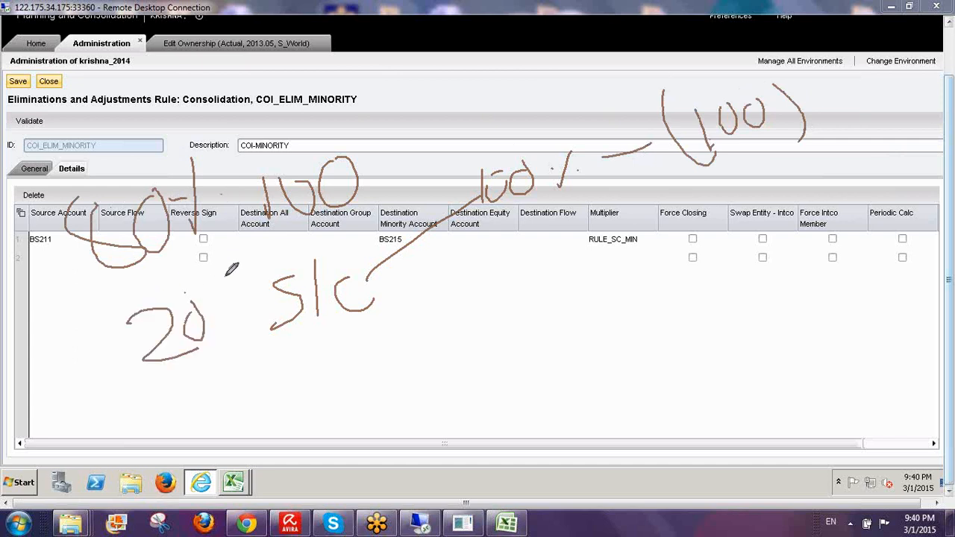
left_click_drag(228, 276, 228, 317)
left_click(214, 303)
mouse_move(362, 275)
left_mouse_down()
mouse_move(511, 296)
mouse_move(531, 278)
mouse_move(552, 294)
mouse_move(568, 291)
mouse_move(560, 262)
mouse_move(595, 251)
left_mouse_up()
left_click(616, 273)
left_click_drag(660, 258, 690, 248)
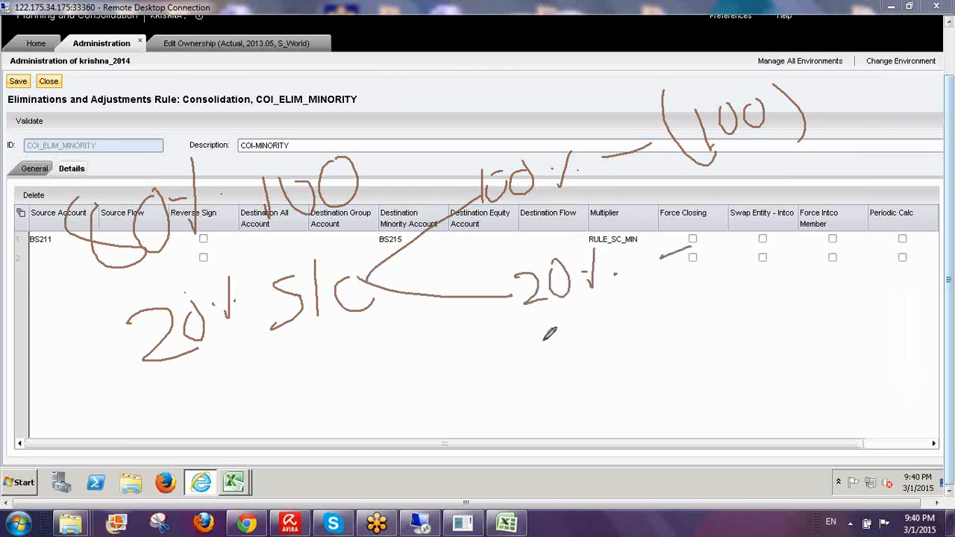
mouse_move(528, 340)
left_mouse_down()
mouse_move(543, 377)
mouse_move(586, 322)
mouse_move(600, 369)
left_mouse_up()
left_click_drag(606, 297, 616, 377)
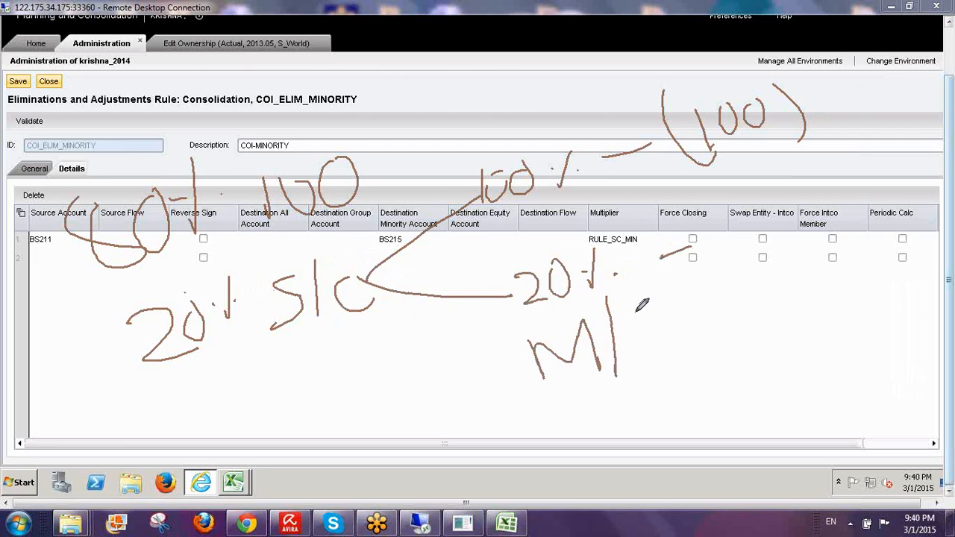
mouse_move(650, 312)
left_mouse_down()
mouse_move(634, 351)
mouse_move(694, 345)
mouse_move(710, 319)
left_mouse_up()
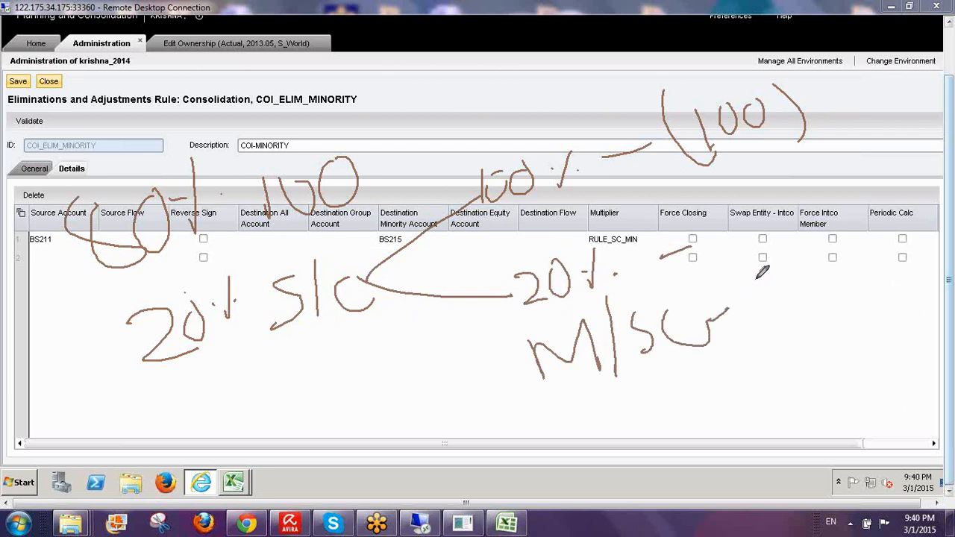
mouse_move(754, 275)
left_mouse_down()
mouse_move(802, 300)
mouse_move(814, 294)
left_mouse_up()
left_click_drag(831, 257, 826, 257)
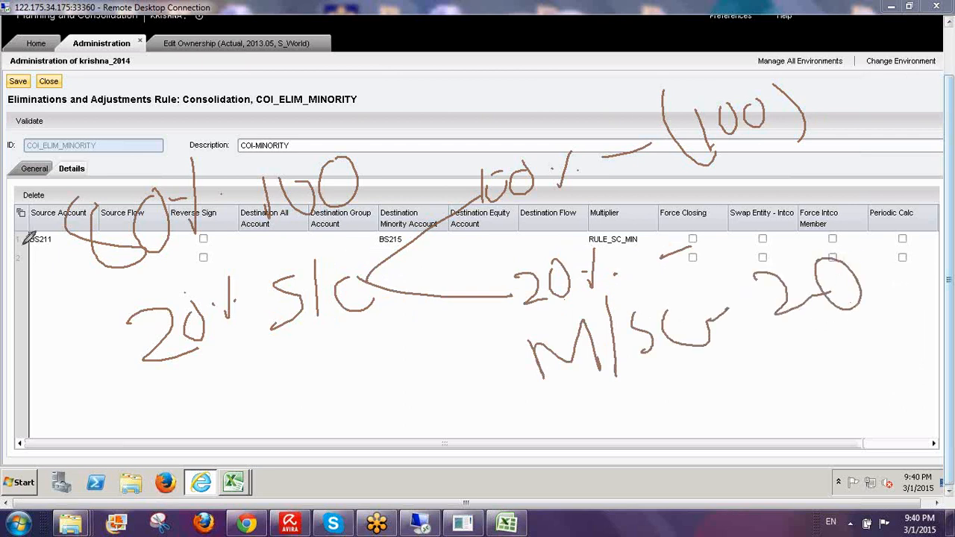
mouse_move(22, 241)
left_mouse_down()
mouse_move(73, 235)
mouse_move(21, 240)
left_mouse_up()
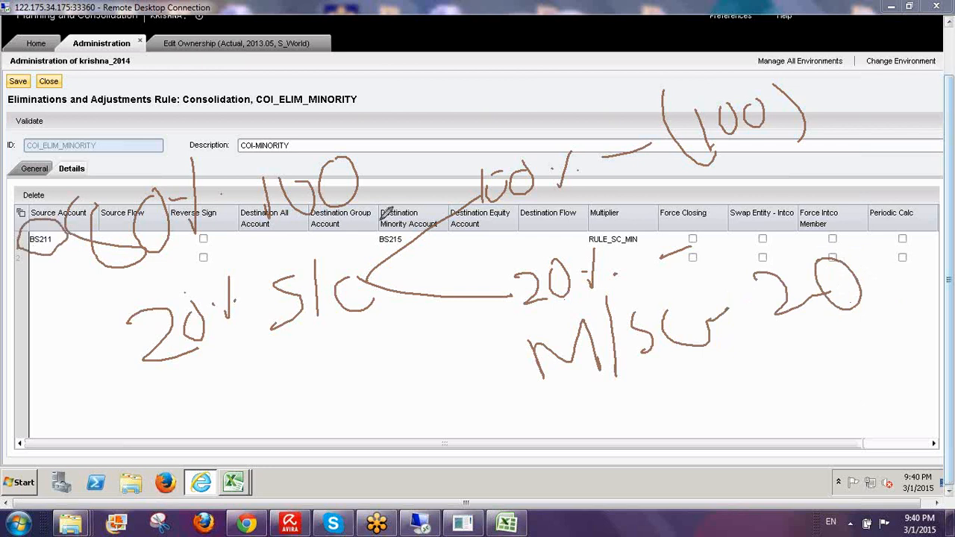
mouse_move(314, 212)
left_mouse_down()
mouse_move(313, 278)
mouse_move(324, 267)
left_mouse_up()
mouse_move(375, 252)
left_mouse_down()
mouse_move(439, 241)
mouse_move(419, 179)
mouse_move(380, 198)
mouse_move(373, 251)
left_mouse_up()
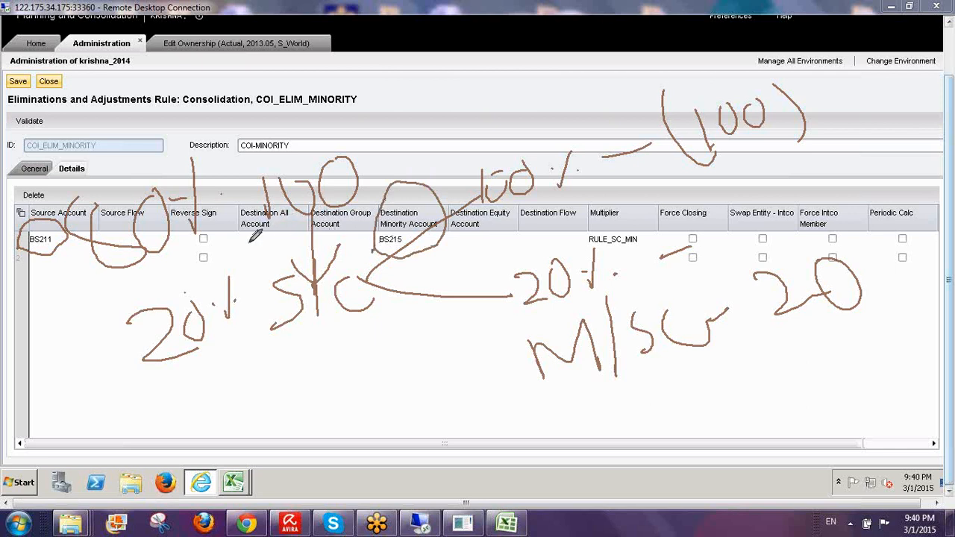
left_click_drag(252, 239, 271, 217)
left_click_drag(408, 191, 430, 124)
mouse_move(394, 245)
left_mouse_down()
mouse_move(391, 366)
mouse_move(419, 340)
left_mouse_up()
mouse_move(383, 395)
left_mouse_down()
mouse_move(387, 427)
mouse_move(429, 415)
mouse_move(452, 390)
mouse_move(464, 403)
mouse_move(469, 369)
left_mouse_up()
mouse_move(465, 422)
left_mouse_down()
mouse_move(466, 446)
mouse_move(448, 460)
mouse_move(480, 466)
left_mouse_up()
left_click_drag(506, 422, 558, 426)
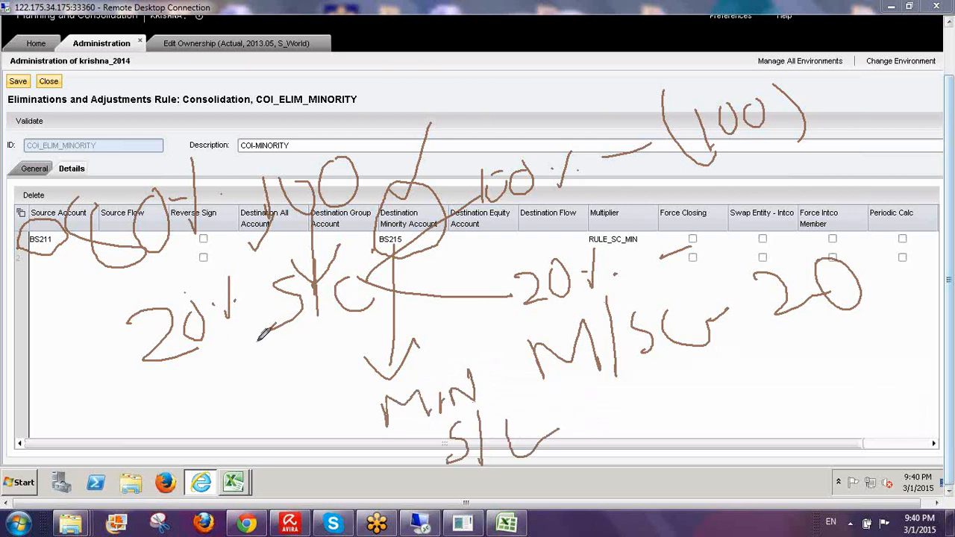
left_click_drag(247, 342, 452, 322)
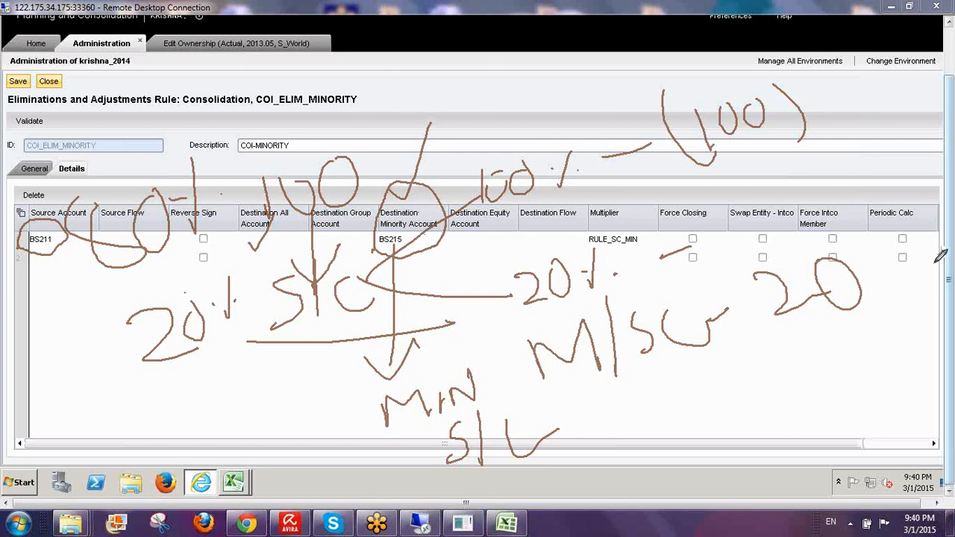
left_click(863, 326)
mouse_move(646, 233)
left_mouse_down()
mouse_move(583, 236)
mouse_move(623, 252)
mouse_move(642, 235)
left_mouse_up()
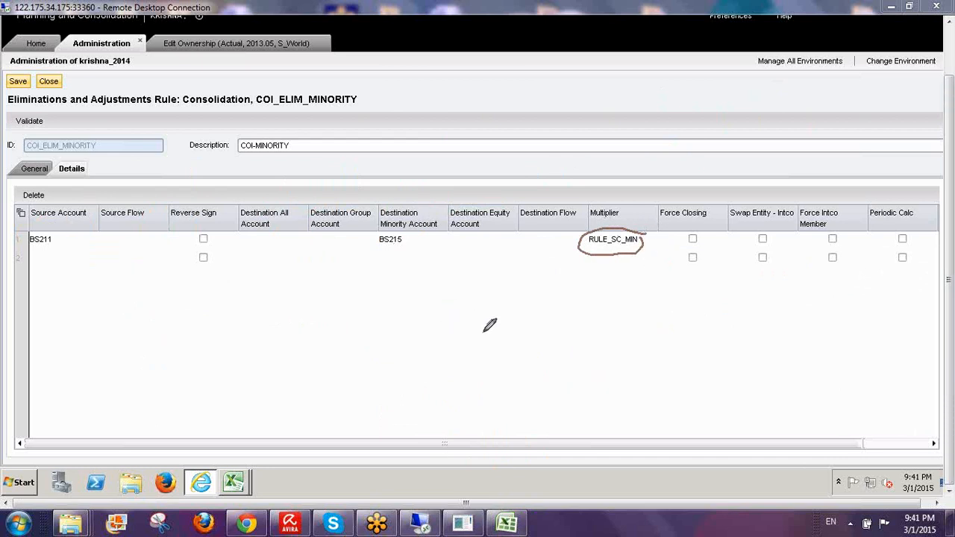
mouse_move(481, 325)
left_mouse_down()
mouse_move(483, 347)
mouse_move(546, 321)
mouse_move(552, 343)
left_mouse_up()
mouse_move(538, 306)
left_mouse_down()
mouse_move(554, 328)
mouse_move(616, 317)
mouse_move(639, 302)
mouse_move(641, 317)
left_mouse_up()
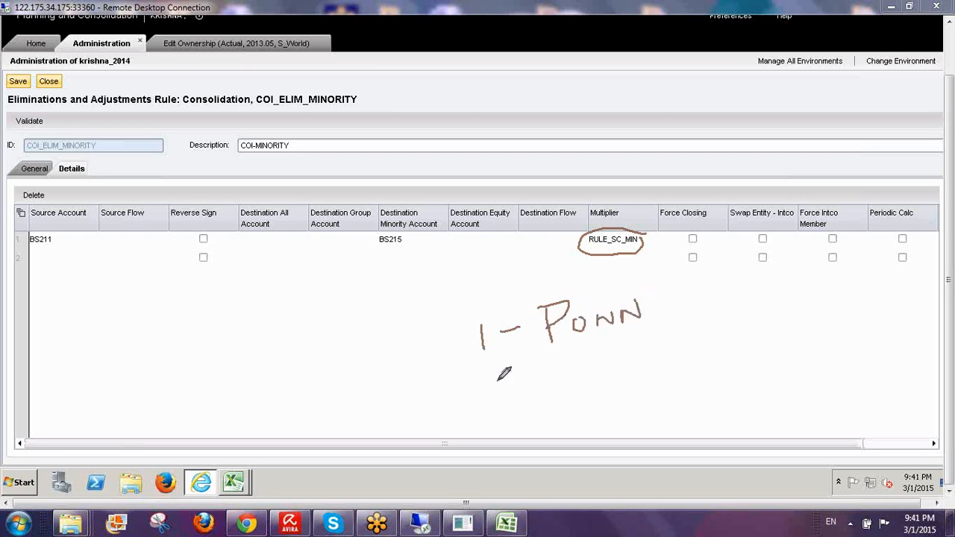
mouse_move(498, 379)
left_mouse_down()
mouse_move(507, 409)
mouse_move(580, 385)
mouse_move(596, 389)
mouse_move(618, 362)
mouse_move(635, 381)
mouse_move(656, 364)
left_mouse_up()
mouse_move(689, 363)
left_mouse_down()
mouse_move(699, 359)
mouse_move(697, 372)
mouse_move(727, 386)
mouse_move(768, 367)
mouse_move(749, 349)
left_mouse_up()
left_click_drag(795, 324, 800, 373)
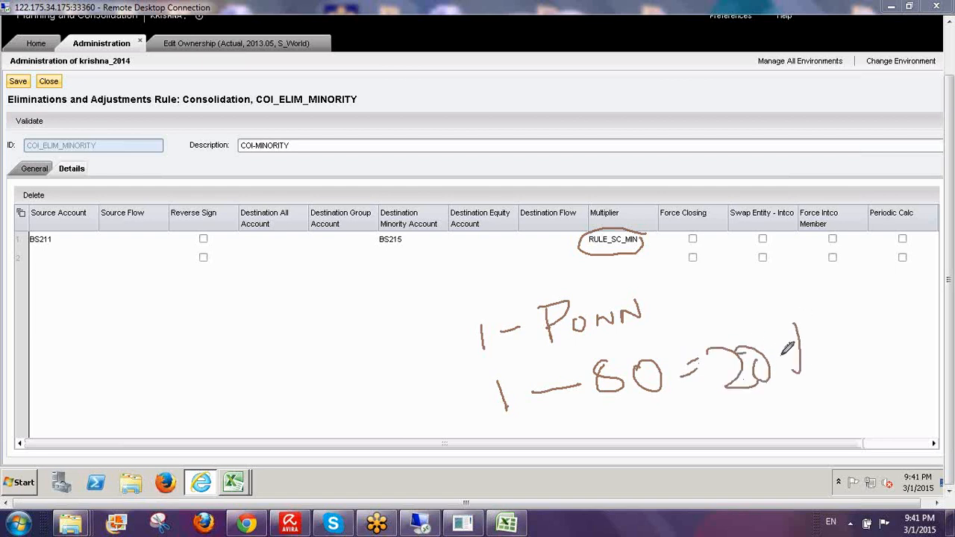
left_click(810, 348)
left_click_drag(366, 252, 425, 209)
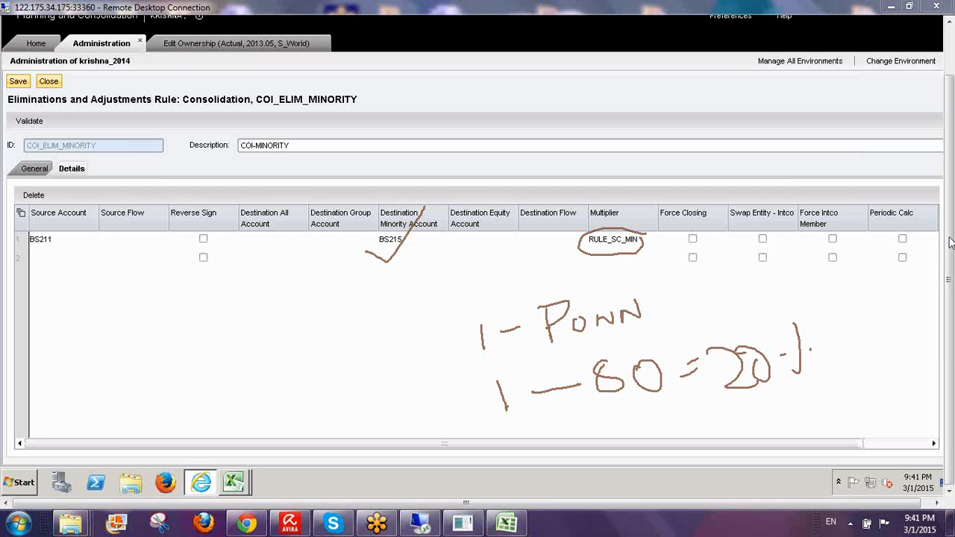
left_click(845, 329)
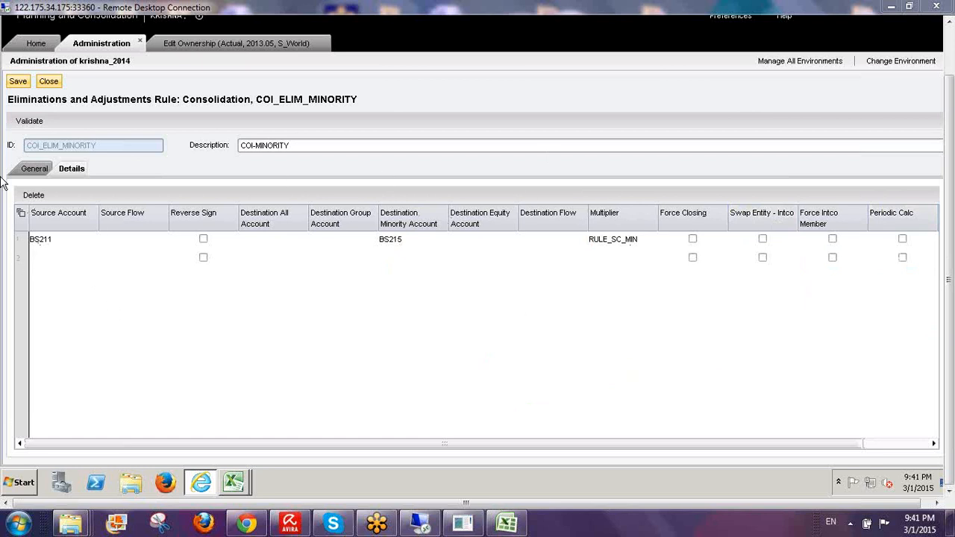
- Fix COI_ELIM_MINORITY's validation error by setting destination audit Equity_MIN, save and close it
left_click(25, 84)
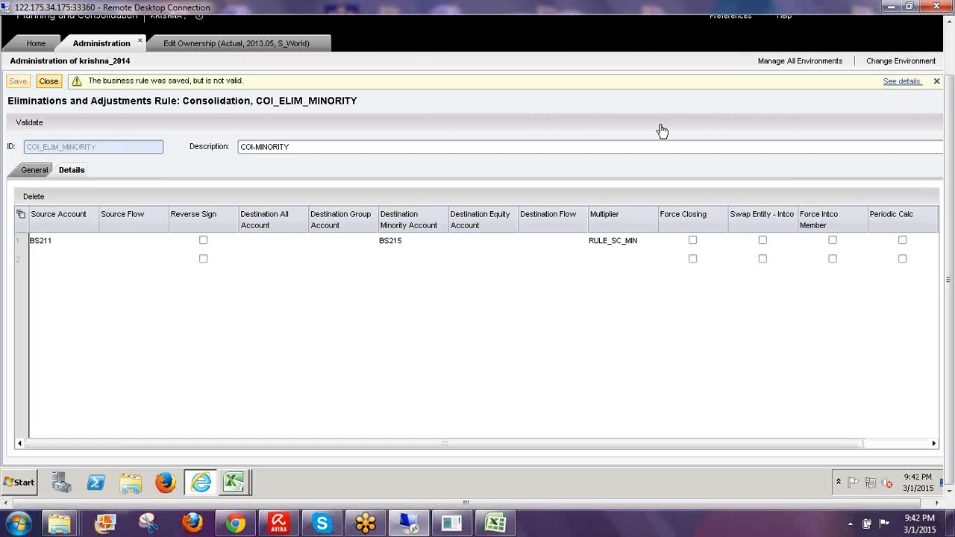
left_click(901, 83)
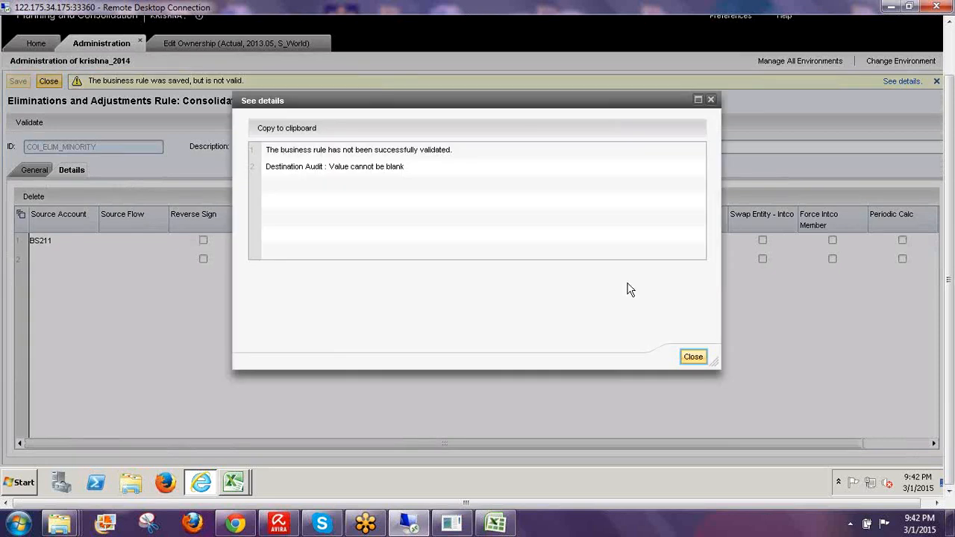
left_click(693, 358)
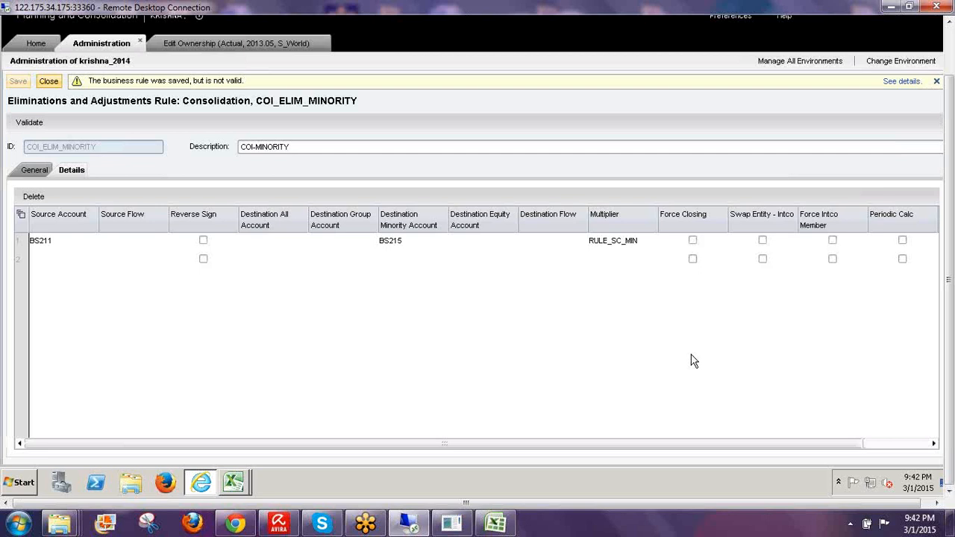
left_click(35, 171)
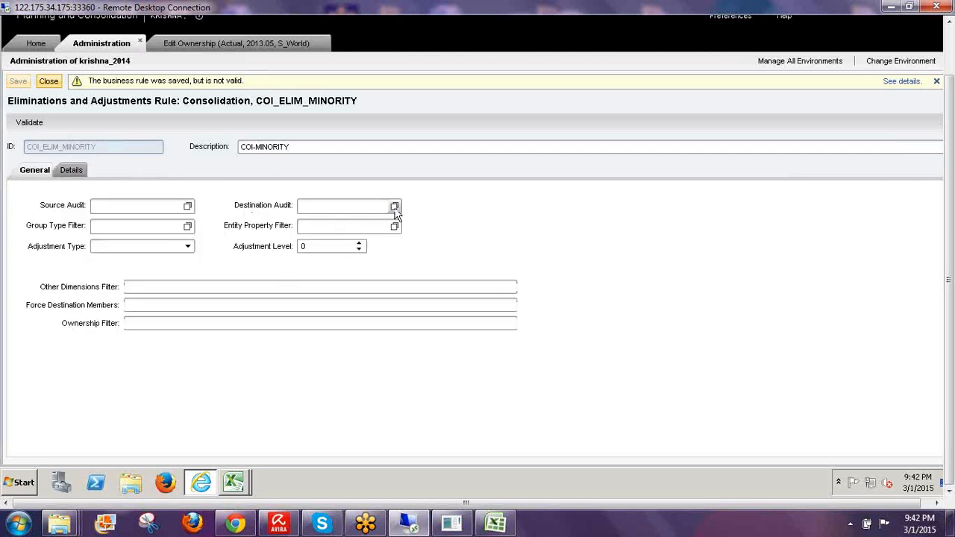
left_click(395, 207)
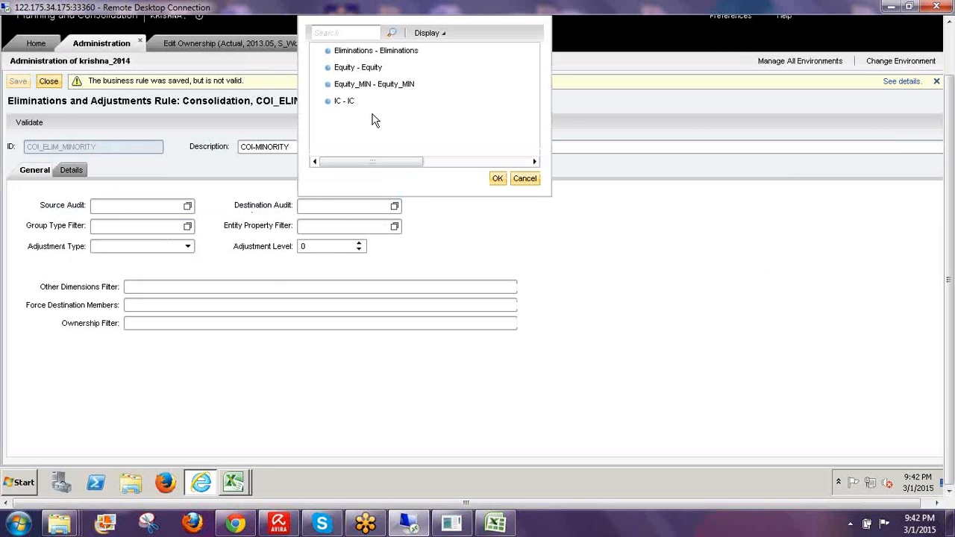
left_click(407, 88)
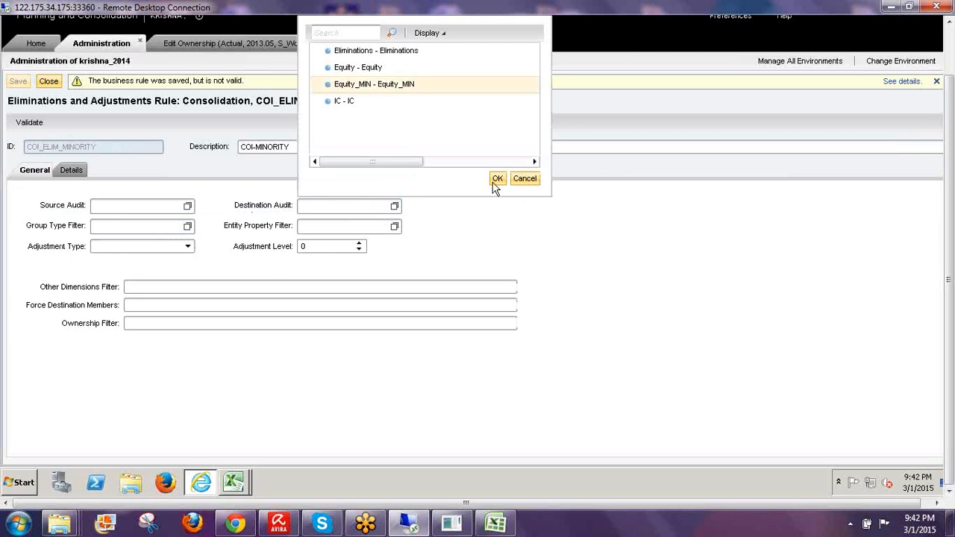
left_click(496, 181)
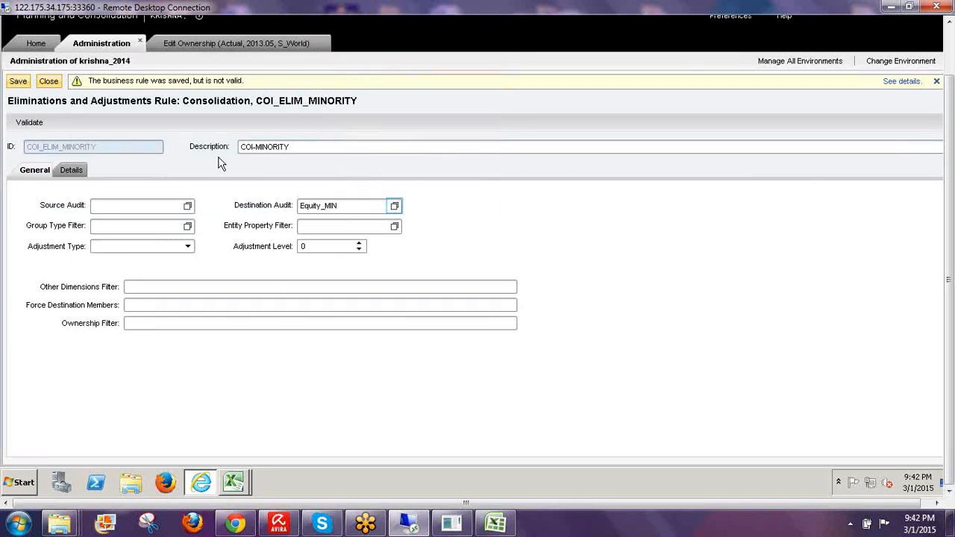
left_click(21, 84)
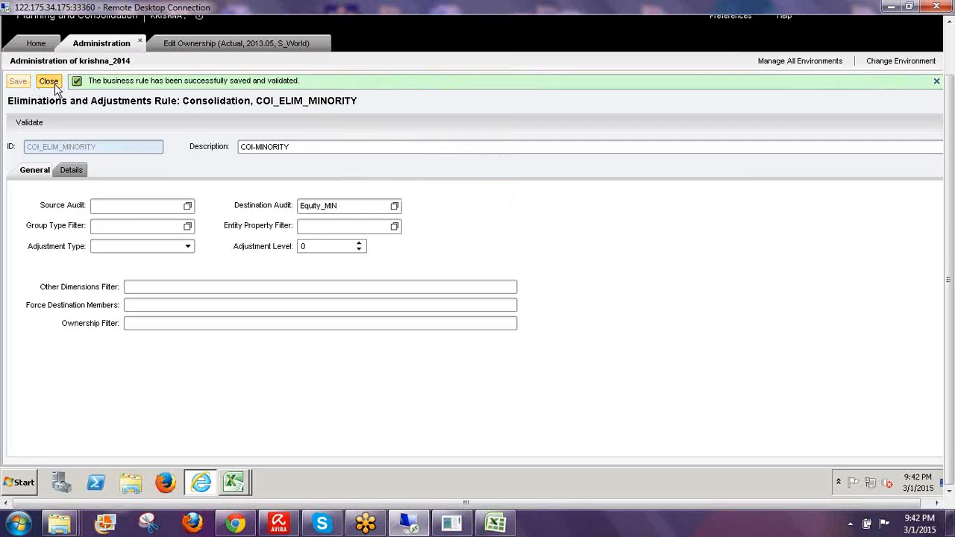
left_click(54, 83)
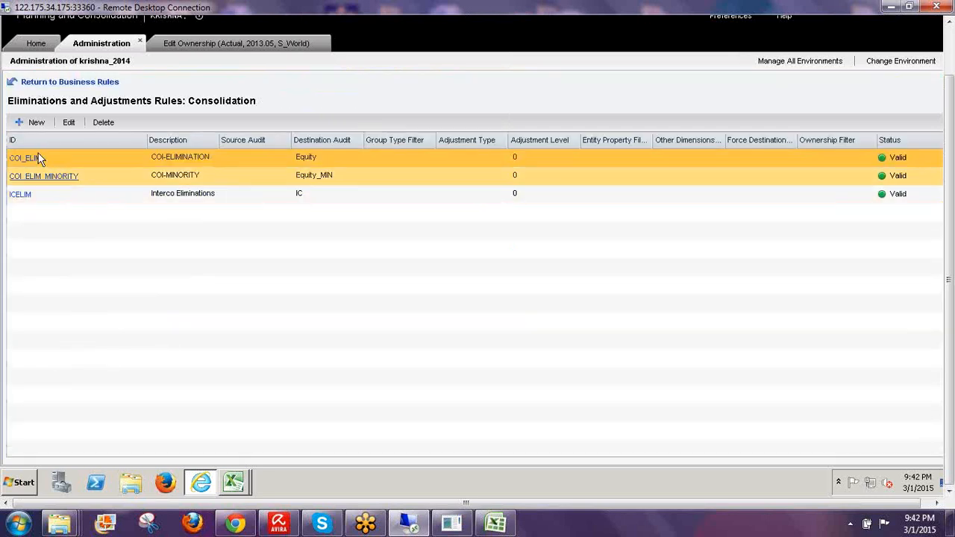
- Review the COI_ELIM rule's settings, then return to the Business Rules overview
left_click(29, 158)
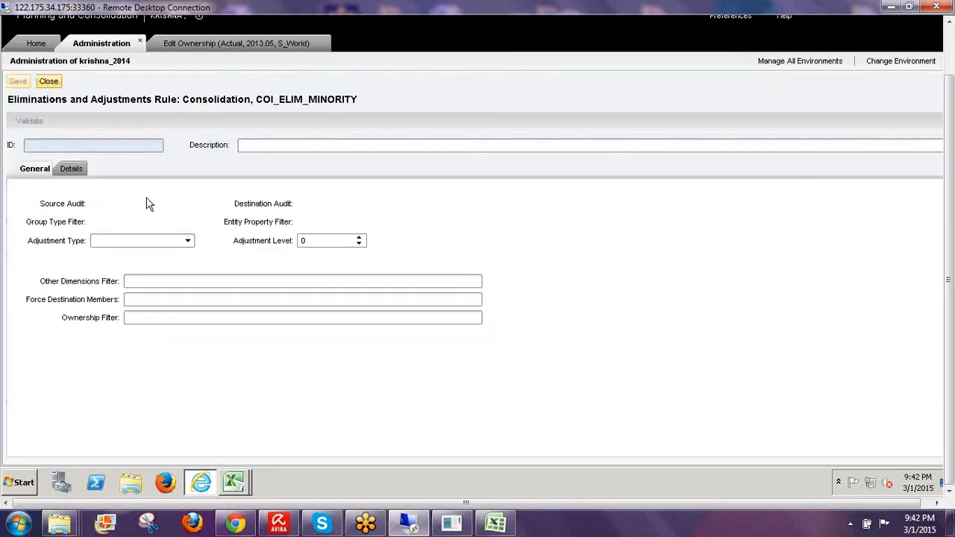
left_click(49, 82)
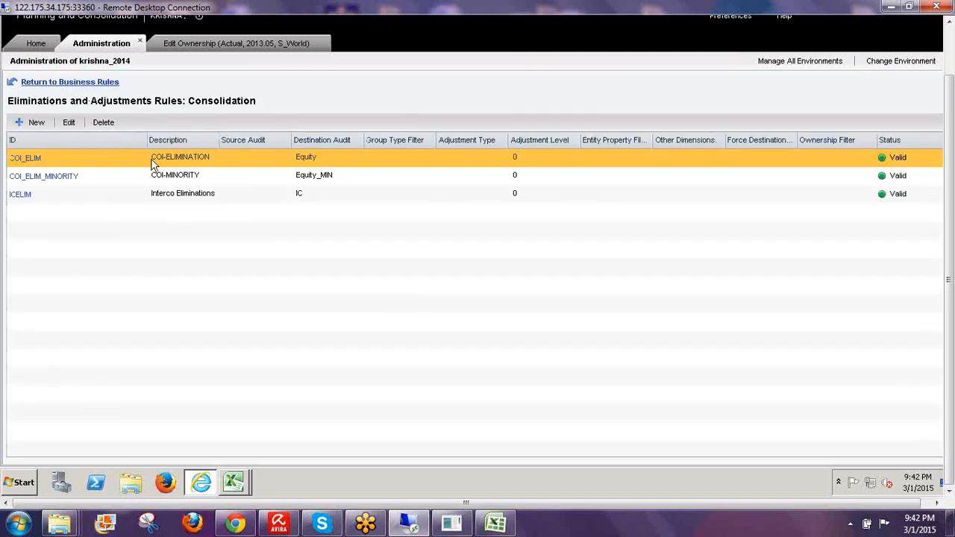
left_click(62, 83)
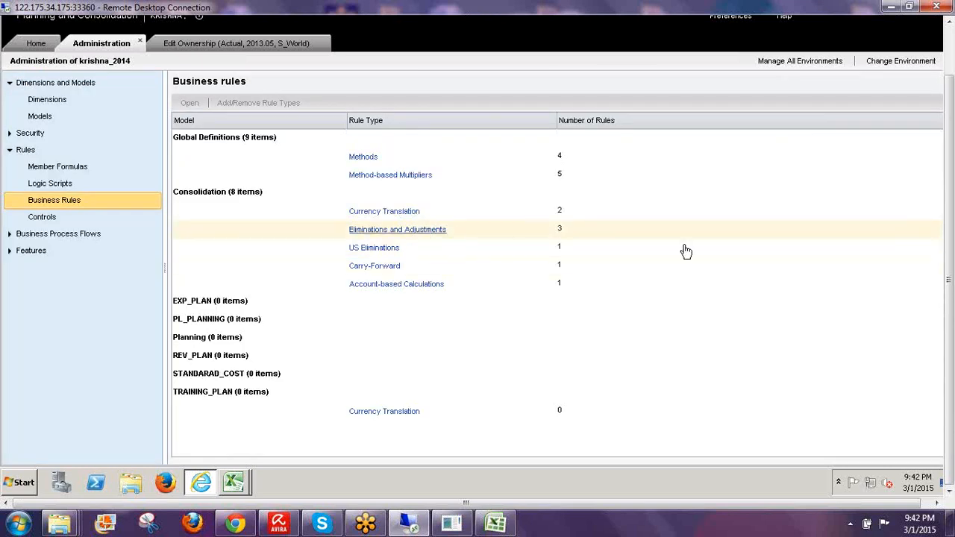
left_click(863, 272)
left_click_drag(348, 236, 442, 230)
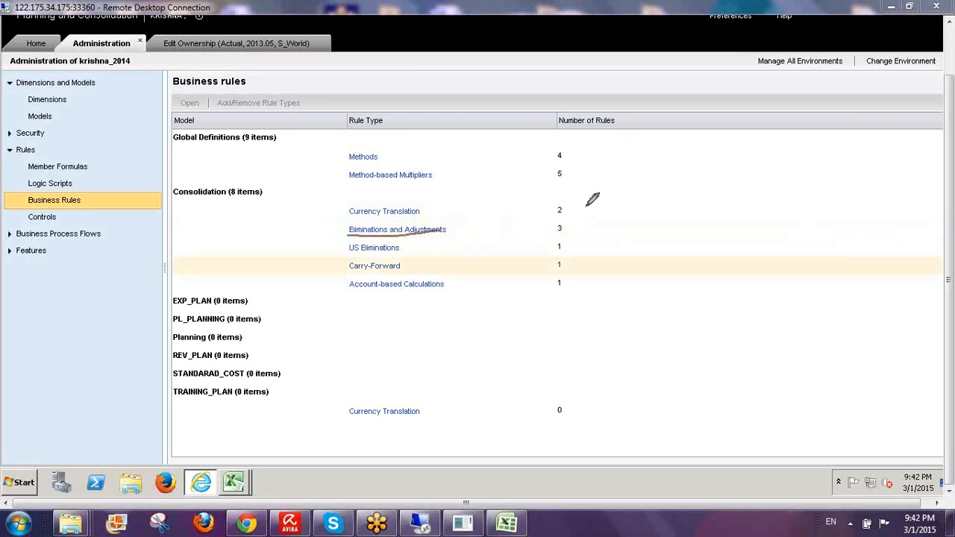
mouse_move(611, 146)
left_mouse_down()
mouse_move(616, 175)
mouse_move(659, 159)
mouse_move(695, 119)
mouse_move(723, 112)
mouse_move(750, 135)
mouse_move(722, 179)
mouse_move(806, 206)
mouse_move(867, 189)
mouse_move(857, 183)
mouse_move(932, 213)
left_mouse_up()
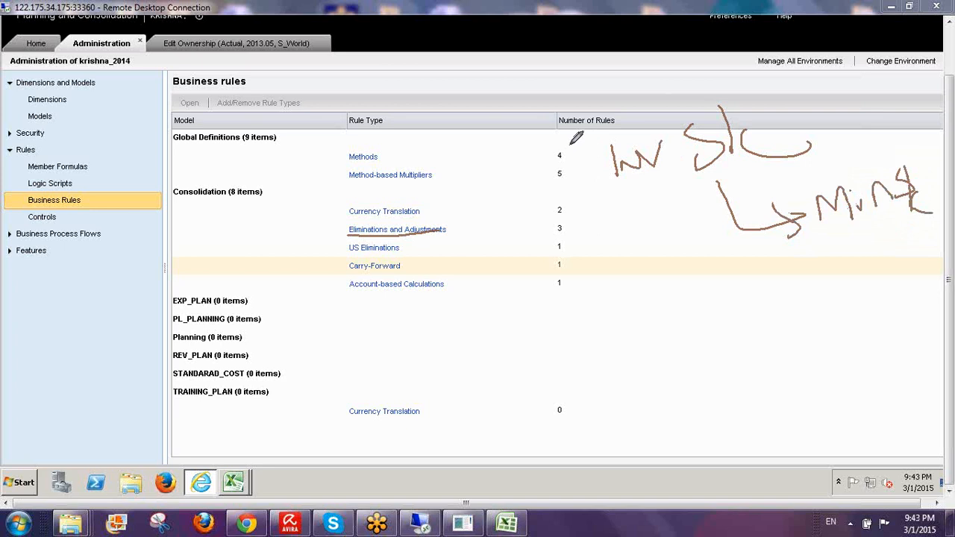
left_click_drag(567, 176, 586, 211)
left_click_drag(587, 308, 641, 340)
left_click_drag(675, 281, 680, 333)
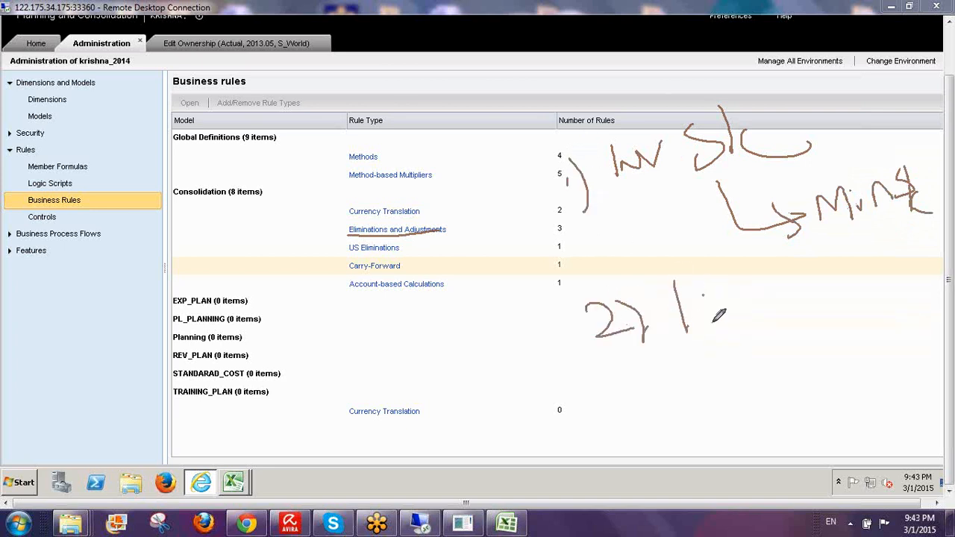
left_click_drag(701, 295, 751, 279)
mouse_move(799, 304)
left_mouse_down()
mouse_move(839, 262)
mouse_move(869, 298)
left_mouse_up()
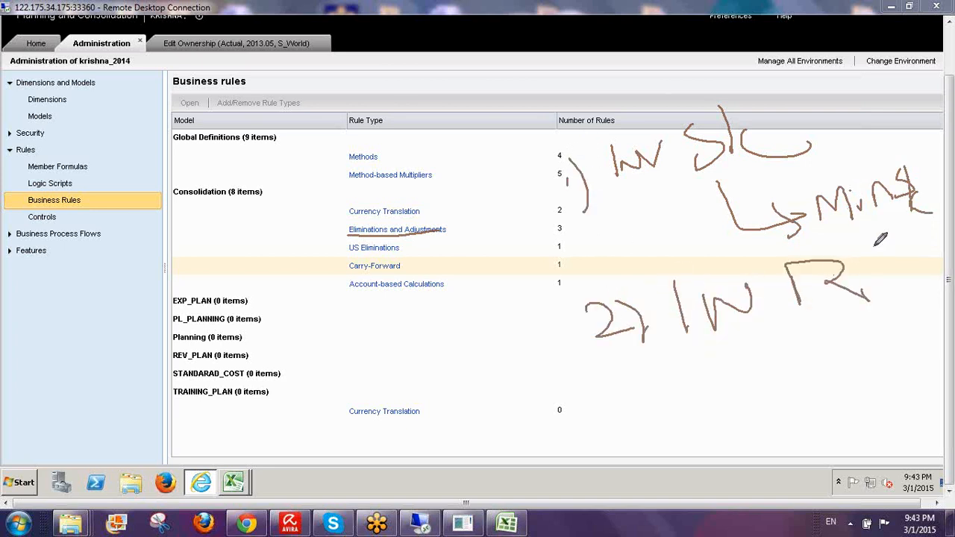
left_click_drag(868, 237, 872, 297)
mouse_move(883, 255)
left_mouse_down()
mouse_move(906, 254)
mouse_move(892, 282)
left_mouse_up()
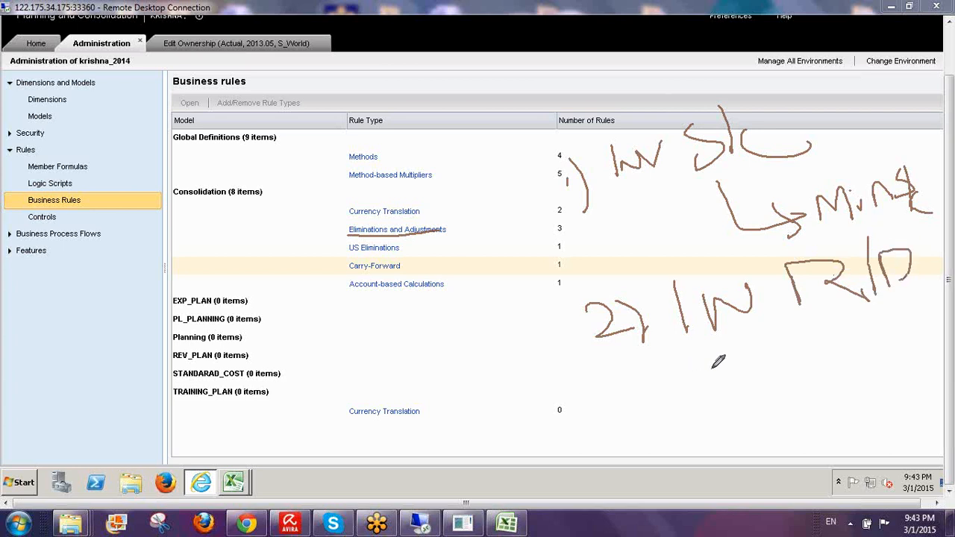
left_click_drag(735, 368, 701, 403)
left_click_drag(753, 348, 756, 409)
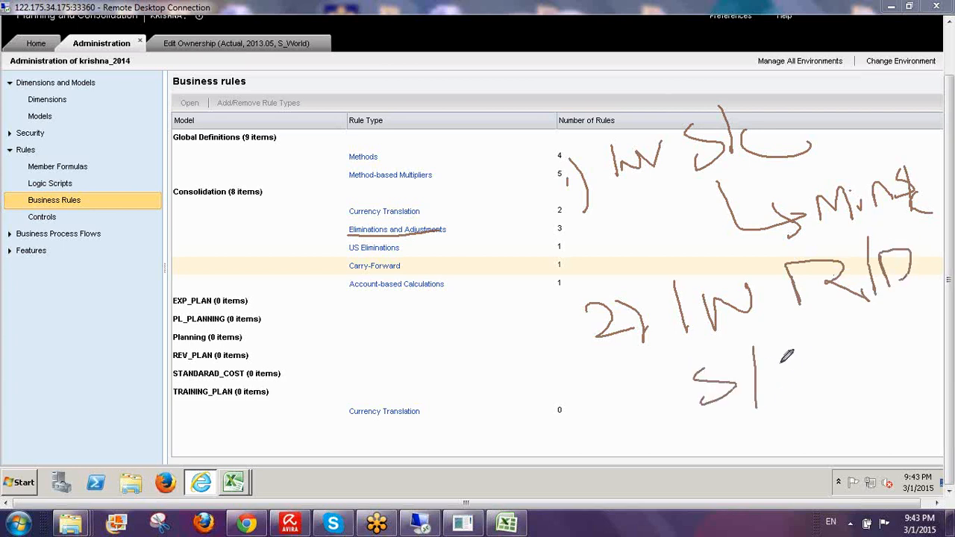
mouse_move(780, 359)
left_mouse_down()
mouse_move(821, 377)
mouse_move(860, 347)
mouse_move(828, 379)
left_mouse_up()
mouse_move(303, 317)
left_mouse_down()
mouse_move(339, 332)
mouse_move(317, 359)
left_mouse_up()
left_click_drag(375, 301, 374, 368)
mouse_move(422, 302)
left_mouse_down()
mouse_move(423, 348)
mouse_move(426, 328)
mouse_move(471, 336)
left_mouse_up()
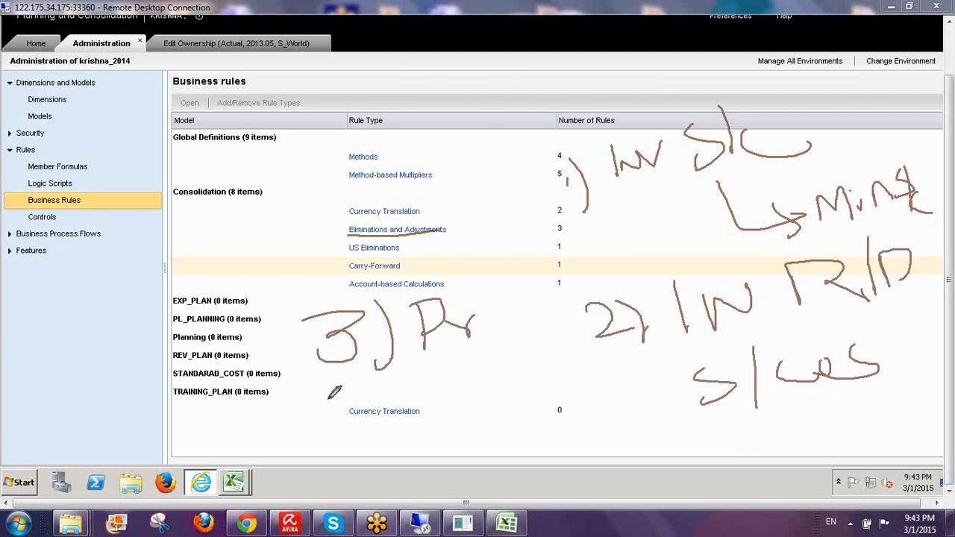
left_click_drag(326, 394, 356, 412)
left_click_drag(370, 375, 376, 428)
mouse_move(417, 383)
left_mouse_down()
mouse_move(422, 410)
mouse_move(440, 383)
left_mouse_up()
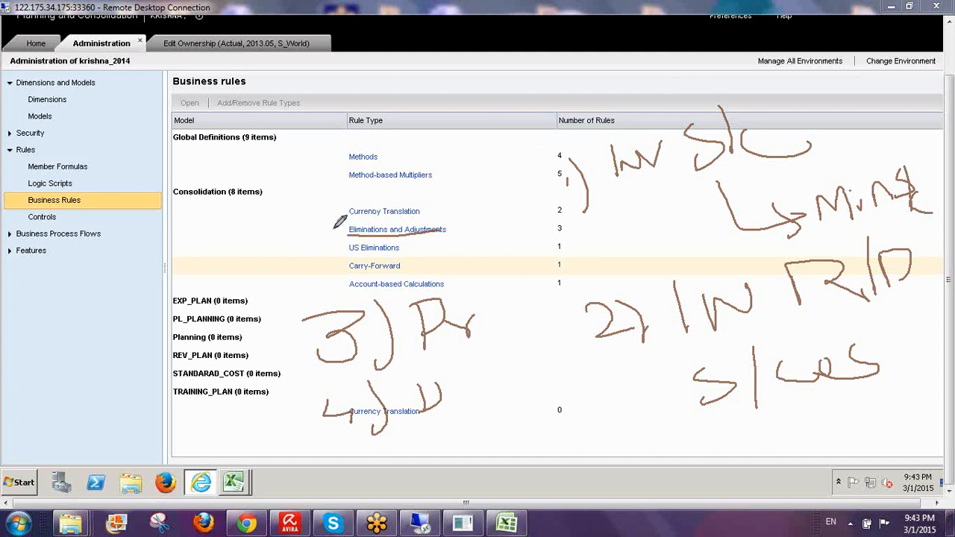
left_click_drag(334, 226, 379, 176)
mouse_move(216, 180)
left_mouse_down()
mouse_move(224, 152)
mouse_move(237, 165)
mouse_move(257, 149)
mouse_move(294, 170)
left_mouse_up()
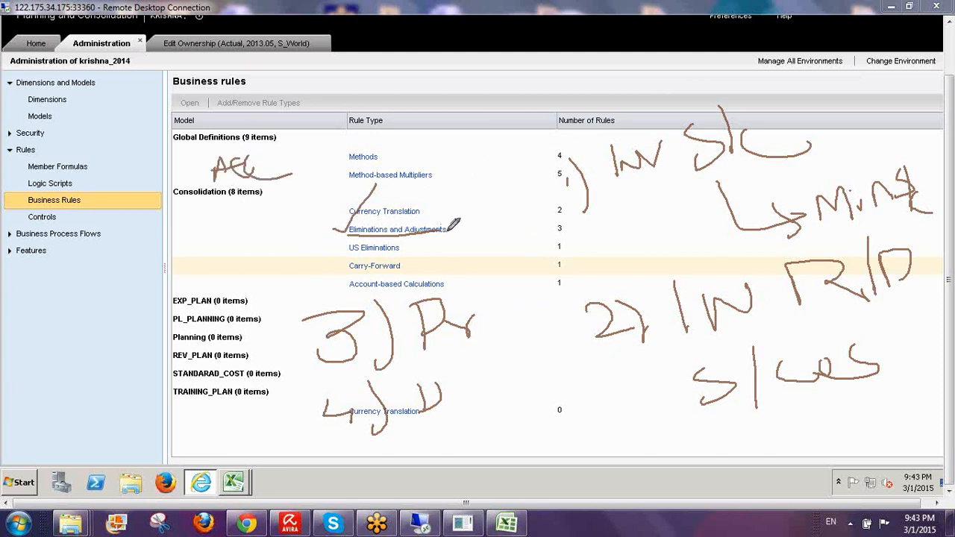
left_click_drag(451, 230, 476, 197)
mouse_move(576, 69)
left_mouse_down()
mouse_move(601, 77)
mouse_move(625, 65)
mouse_move(628, 112)
left_mouse_up()
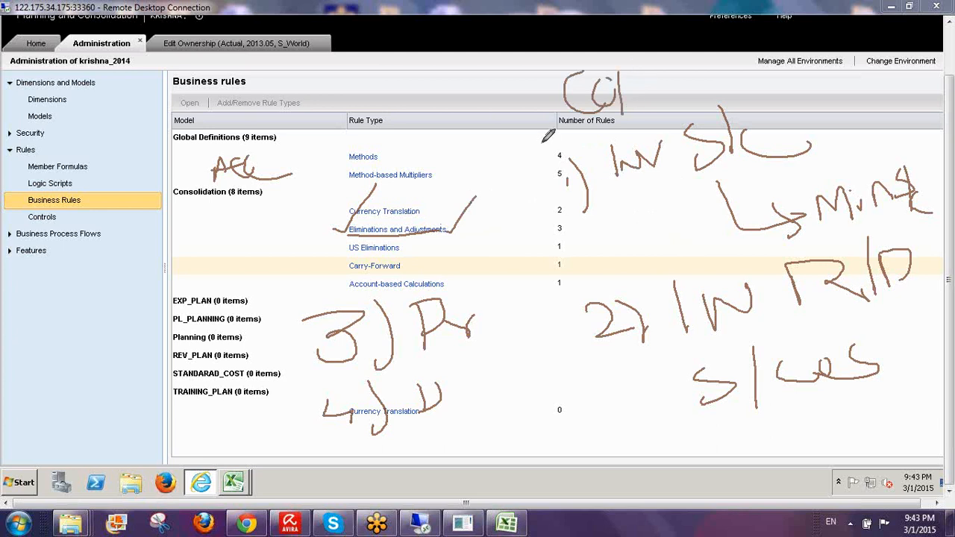
mouse_move(545, 142)
left_mouse_down()
mouse_move(556, 422)
mouse_move(863, 437)
left_mouse_up()
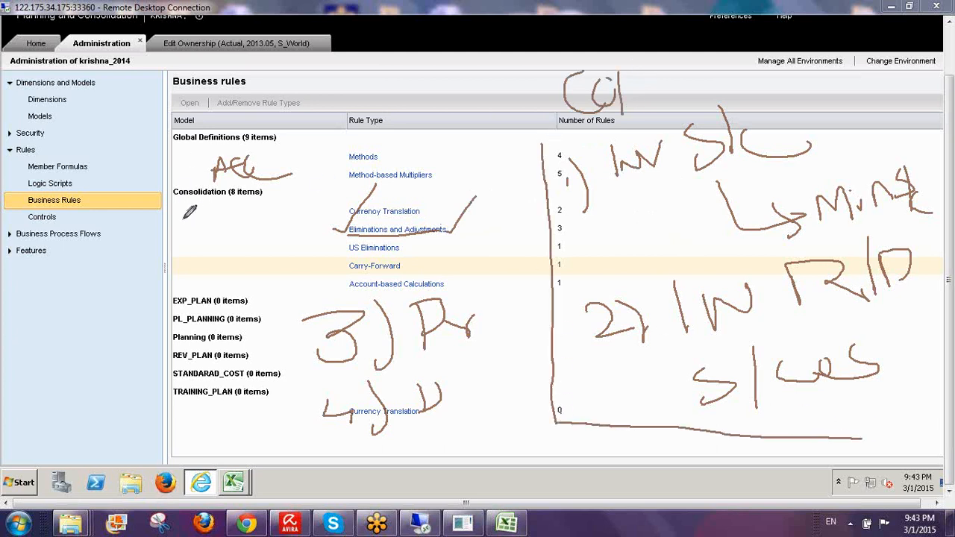
left_click_drag(201, 219, 185, 251)
left_click_drag(224, 188, 227, 258)
mouse_move(238, 217)
left_mouse_down()
mouse_move(230, 225)
mouse_move(264, 261)
left_mouse_up()
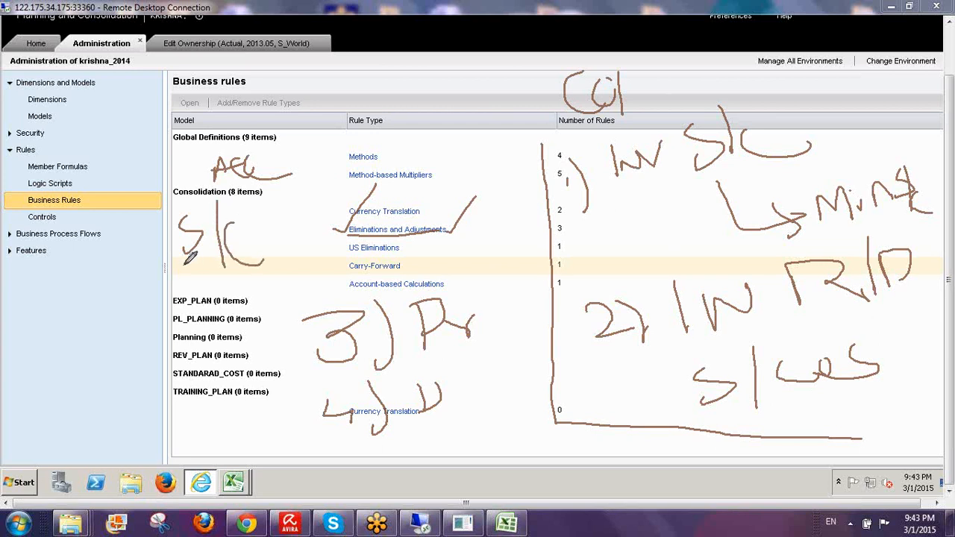
left_click_drag(188, 259, 4, 281)
left_click_drag(108, 261, 65, 298)
left_click_drag(65, 298, 124, 309)
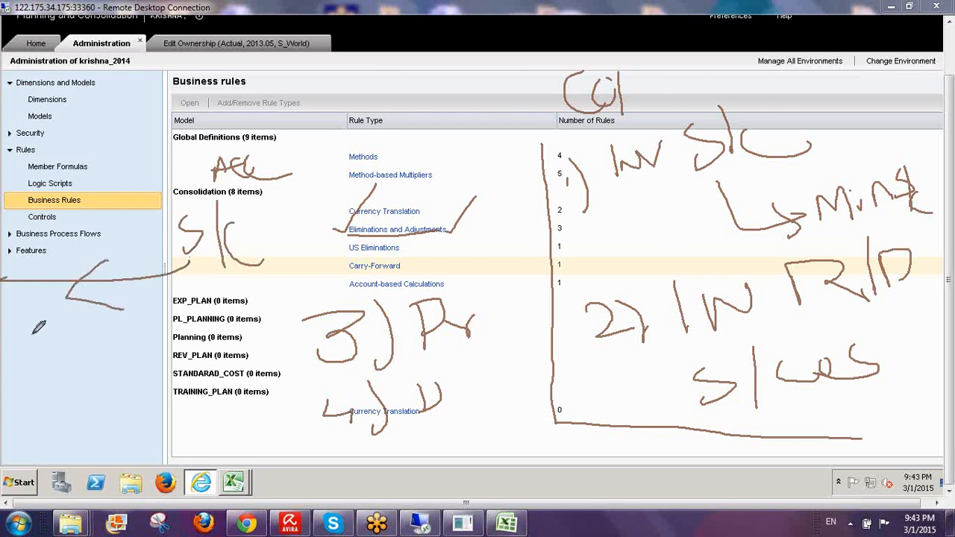
mouse_move(51, 333)
left_mouse_down()
mouse_move(50, 358)
mouse_move(59, 322)
mouse_move(76, 342)
mouse_move(104, 319)
mouse_move(123, 322)
left_mouse_up()
mouse_move(93, 364)
left_mouse_down()
mouse_move(94, 395)
mouse_move(133, 350)
mouse_move(132, 382)
left_mouse_up()
mouse_move(153, 328)
left_mouse_down()
mouse_move(145, 358)
mouse_move(187, 344)
mouse_move(184, 327)
left_mouse_up()
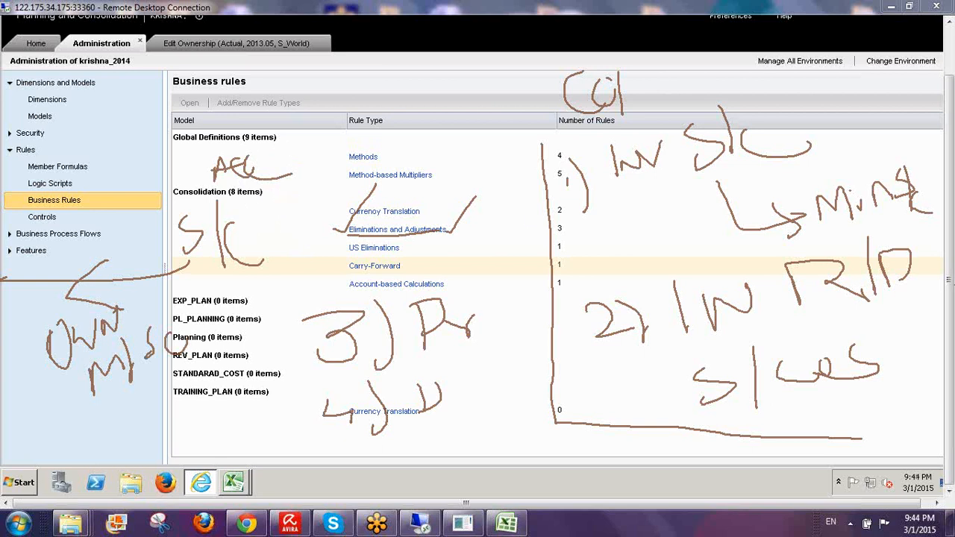
left_click(826, 330)
left_click_drag(448, 229, 488, 201)
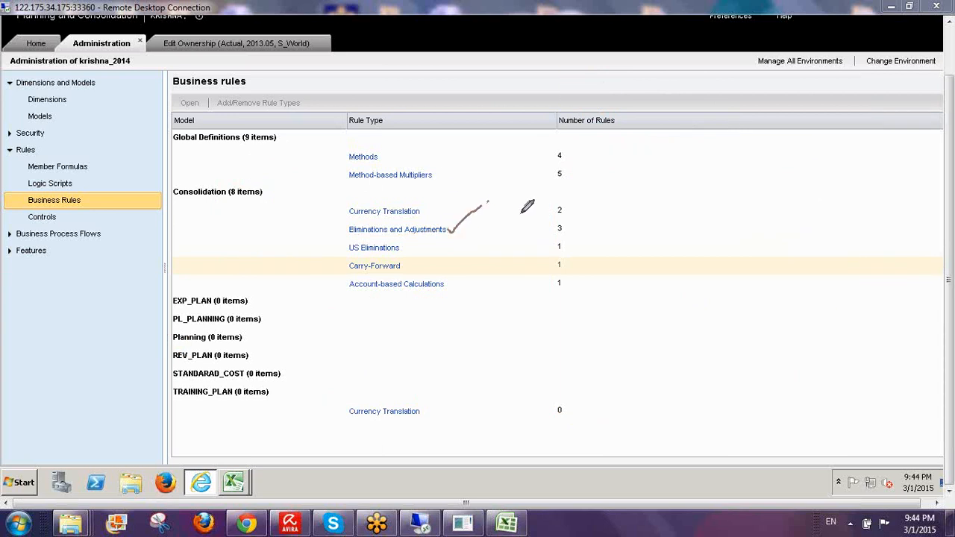
- Go from Eliminations and Adjustments back to Method-based Multipliers and select M_IC
left_click(847, 330)
left_click(379, 233)
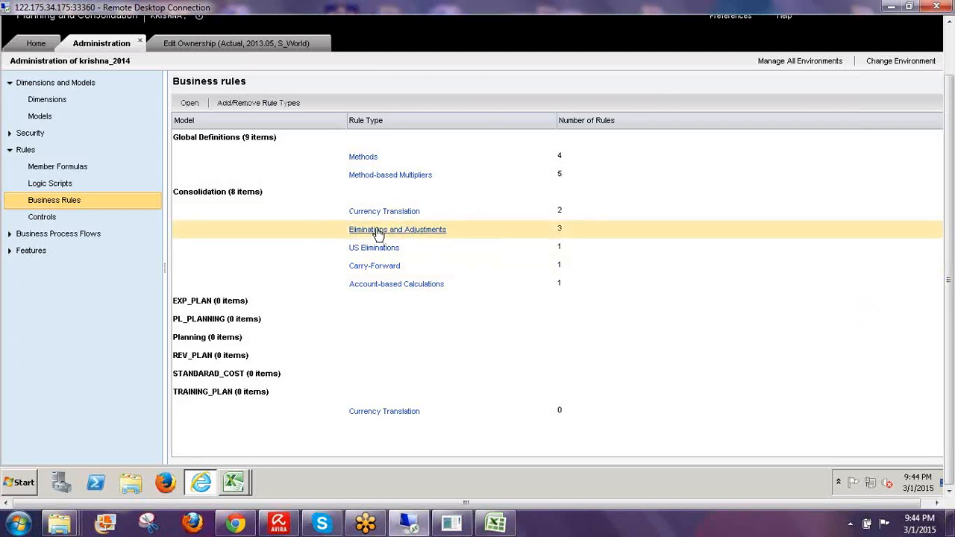
left_click(377, 231)
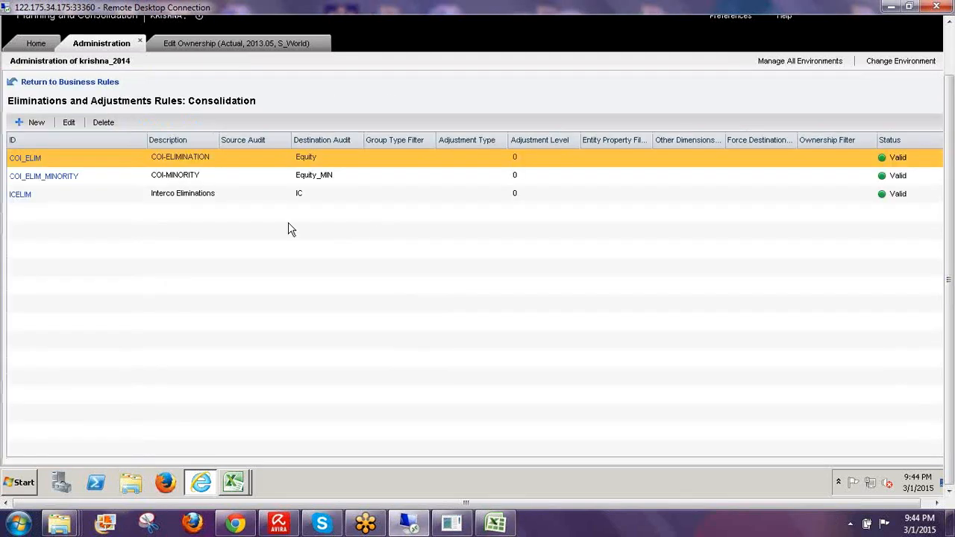
left_click(65, 88)
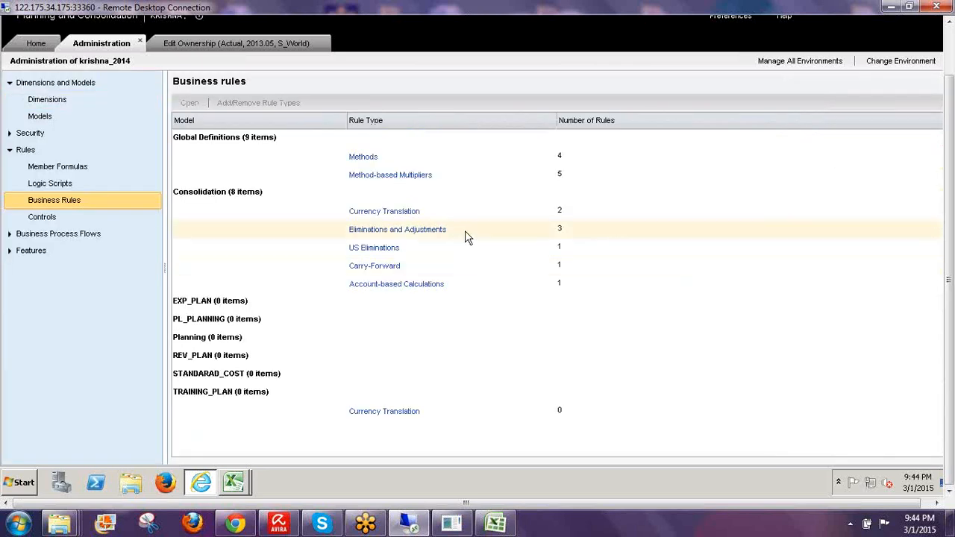
left_click(415, 179)
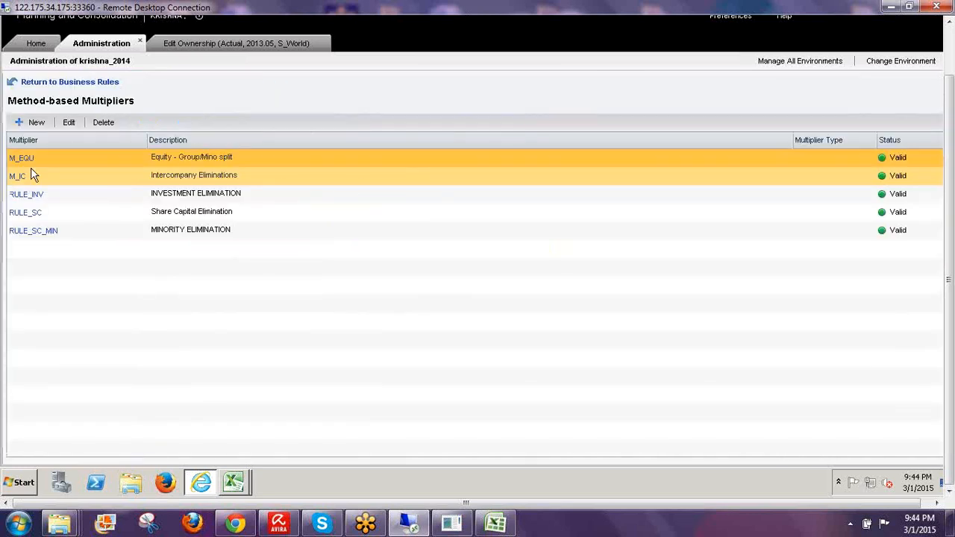
left_click(15, 179)
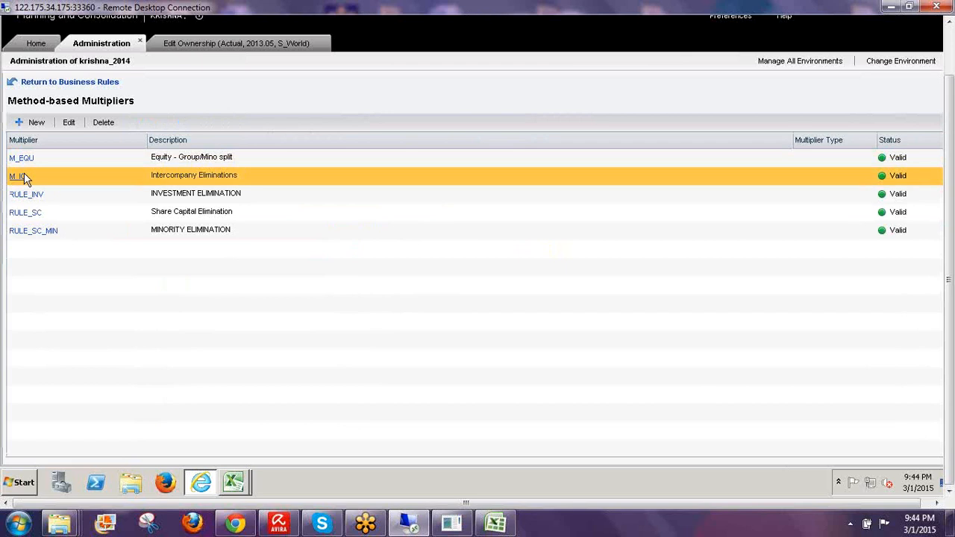
double_click(231, 179)
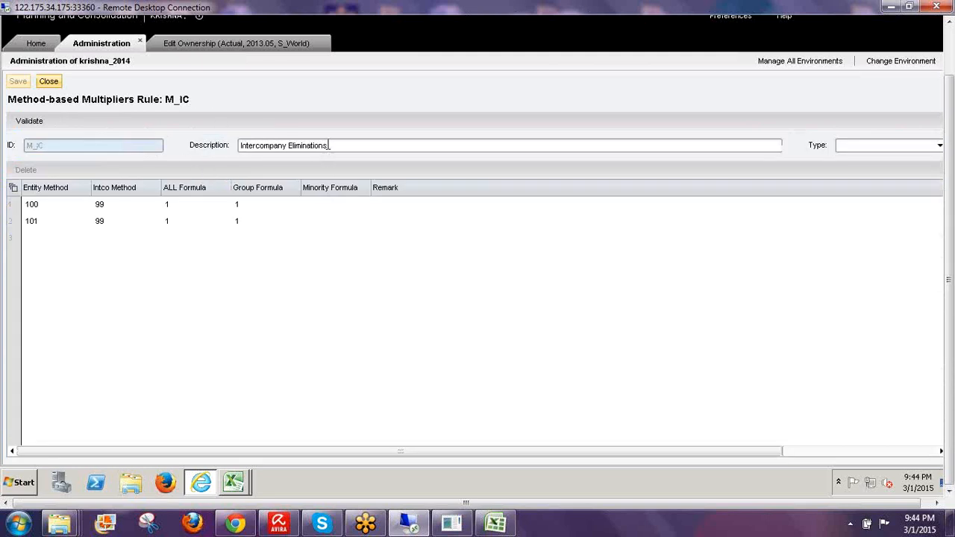
left_click(329, 146)
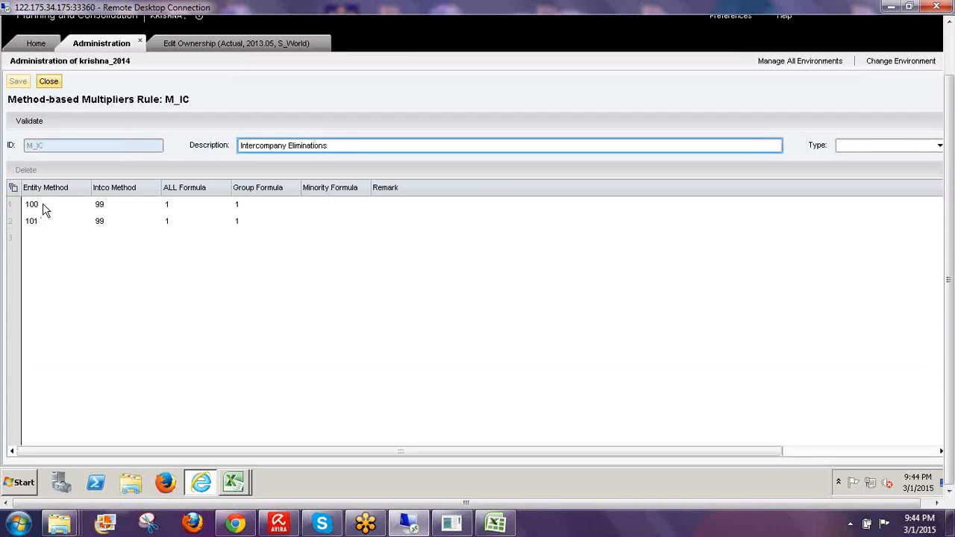
left_click(43, 209)
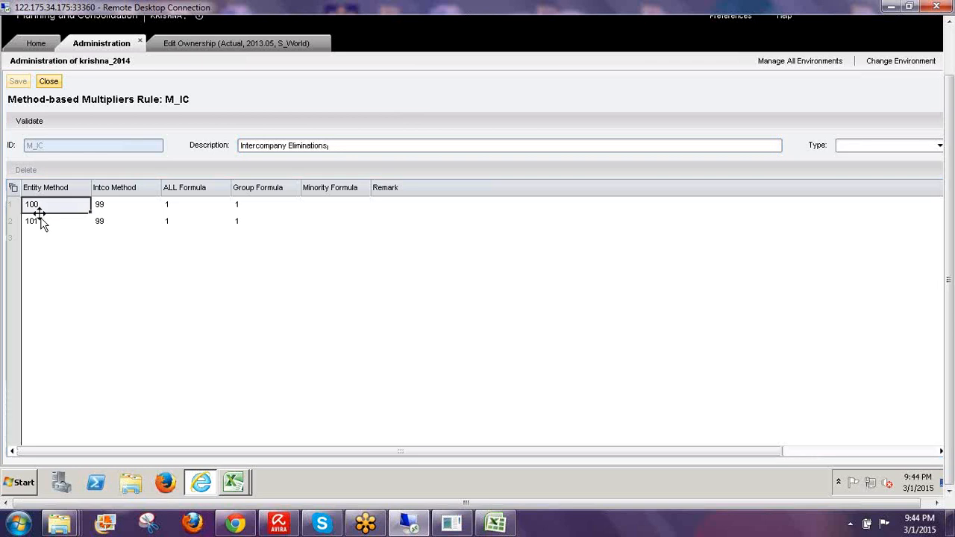
left_click(41, 221)
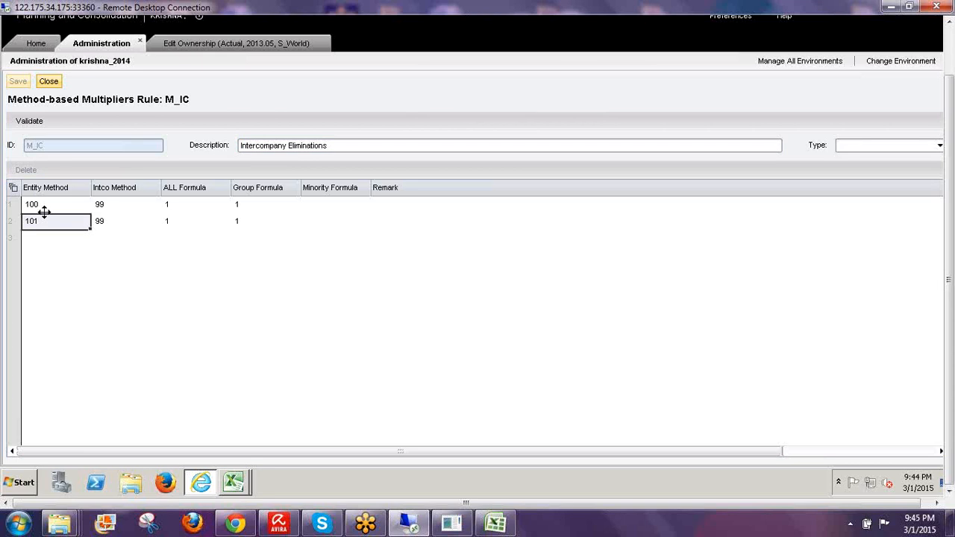
left_click(220, 206)
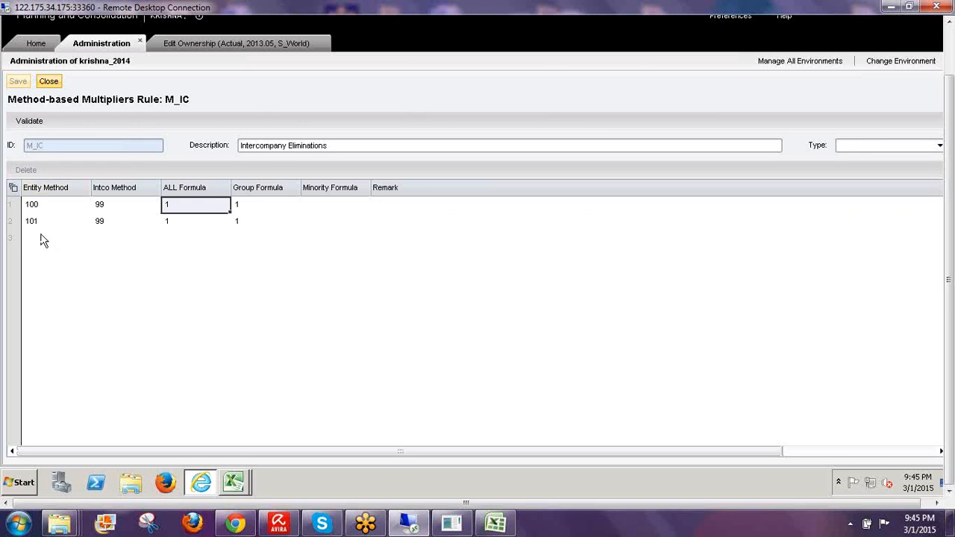
left_click(49, 81)
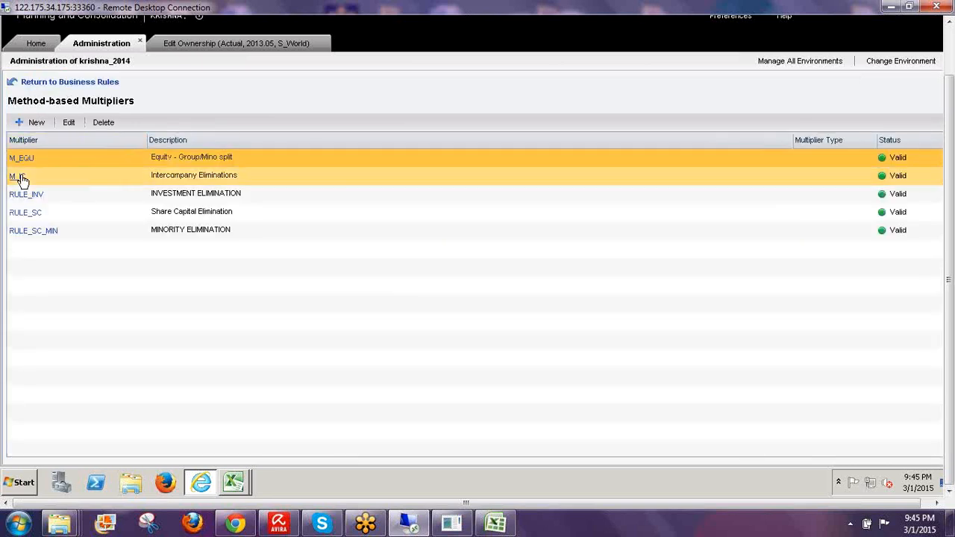
- Select the M_IC multiplier and return to the business rules overview
left_click(73, 183)
left_click(64, 82)
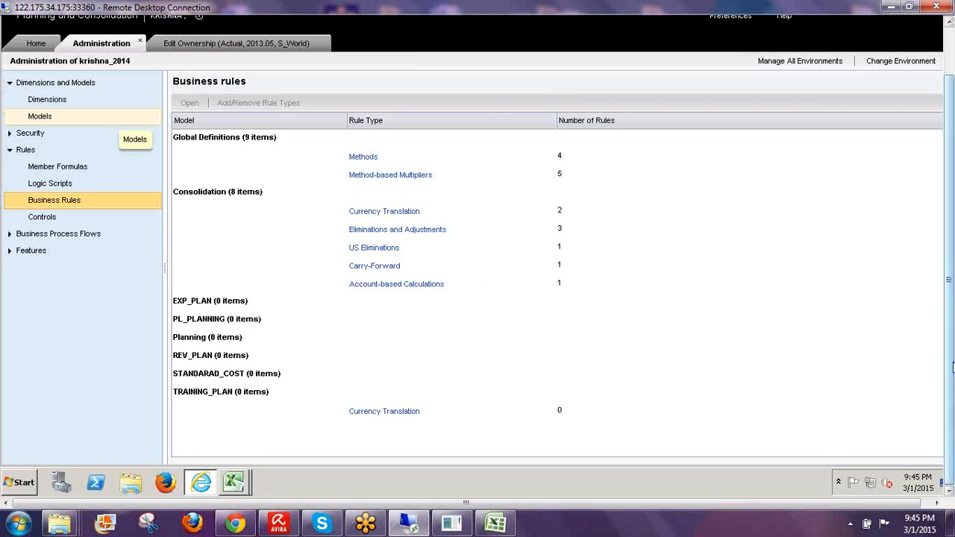
mouse_move(953, 363)
left_mouse_down()
mouse_move(952, 316)
mouse_move(951, 364)
left_mouse_up()
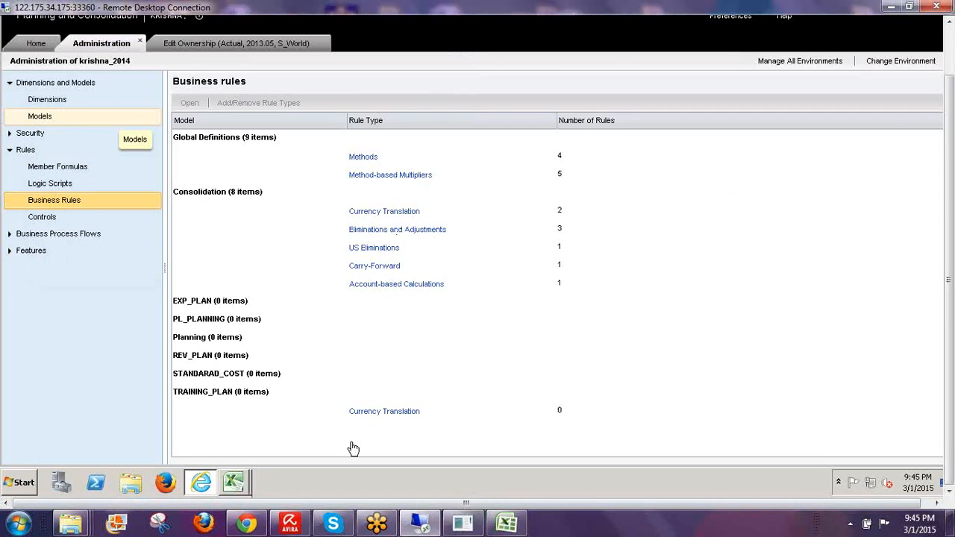
left_click_drag(951, 388, 941, 433)
- Open the ICELIM elimination rule, keep IC as its destination audit, and show its account mapping details
left_click(397, 229)
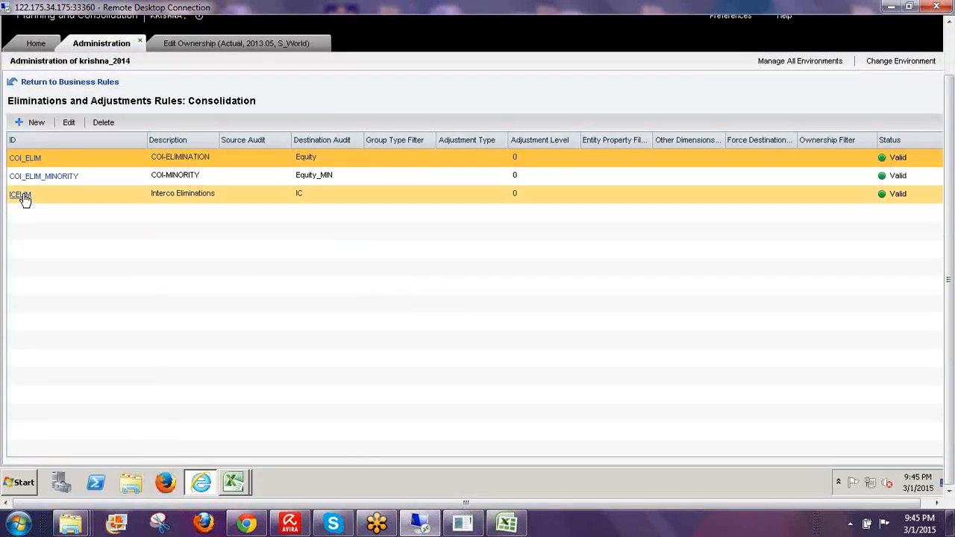
double_click(23, 196)
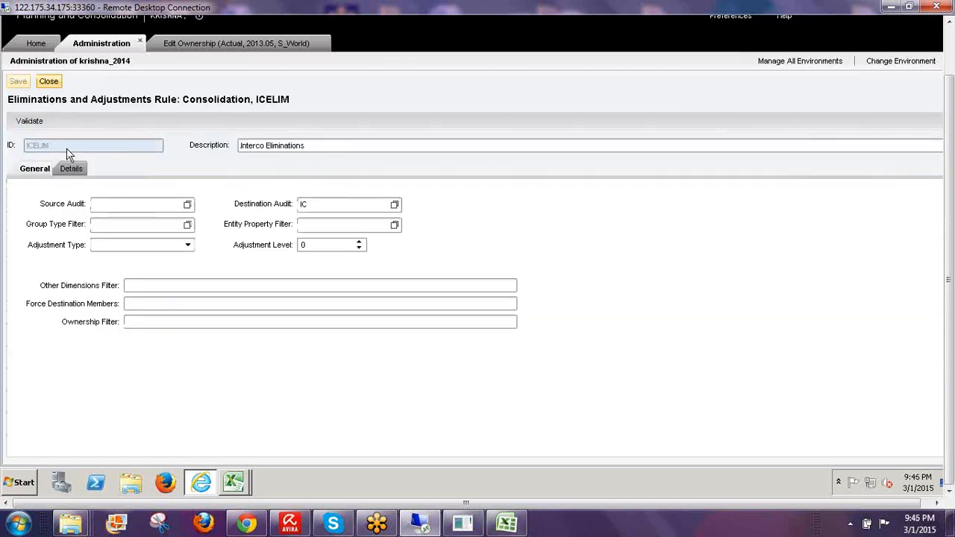
left_click(360, 205)
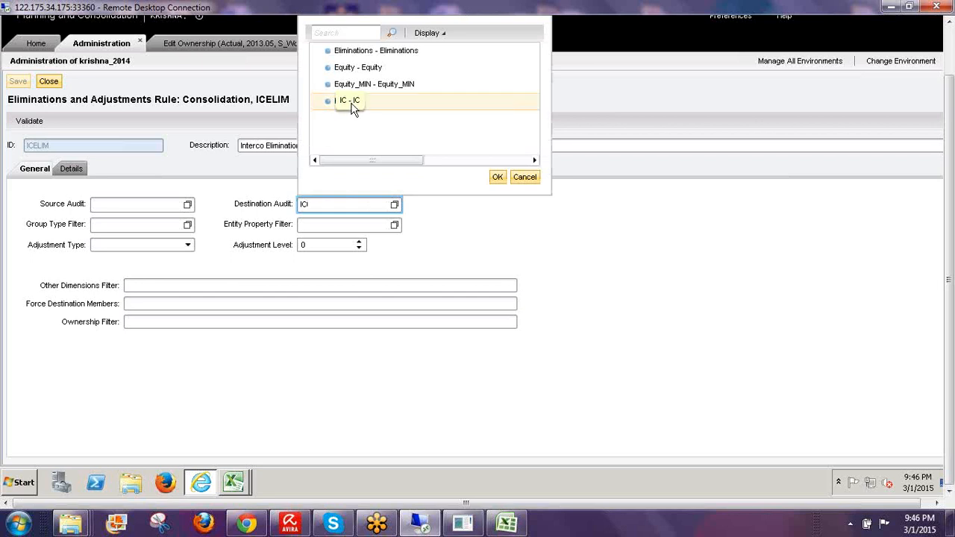
left_click(352, 107)
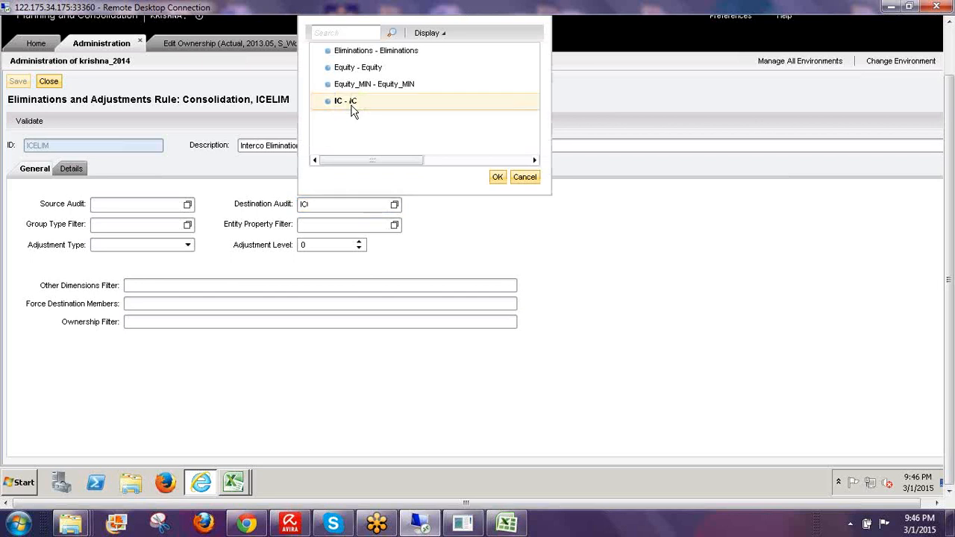
left_click(497, 177)
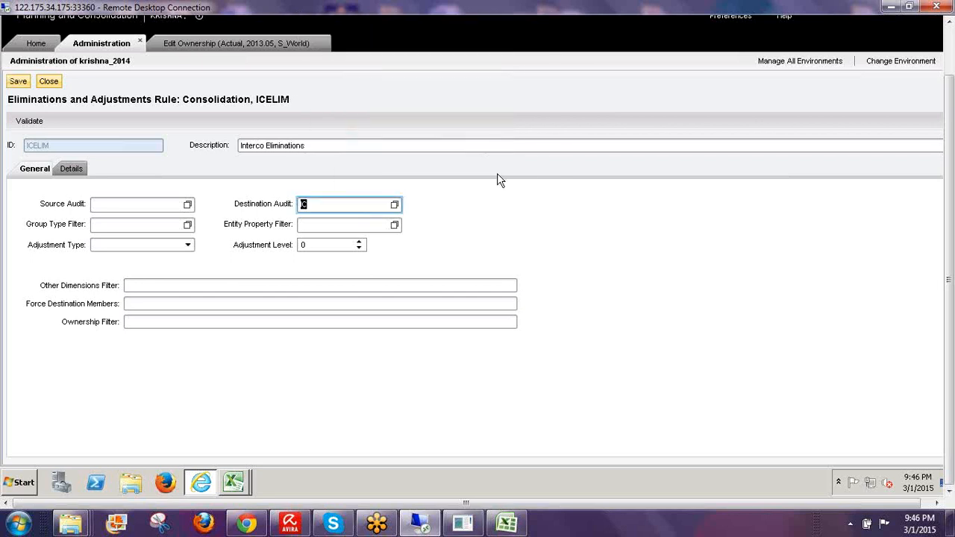
left_click(70, 167)
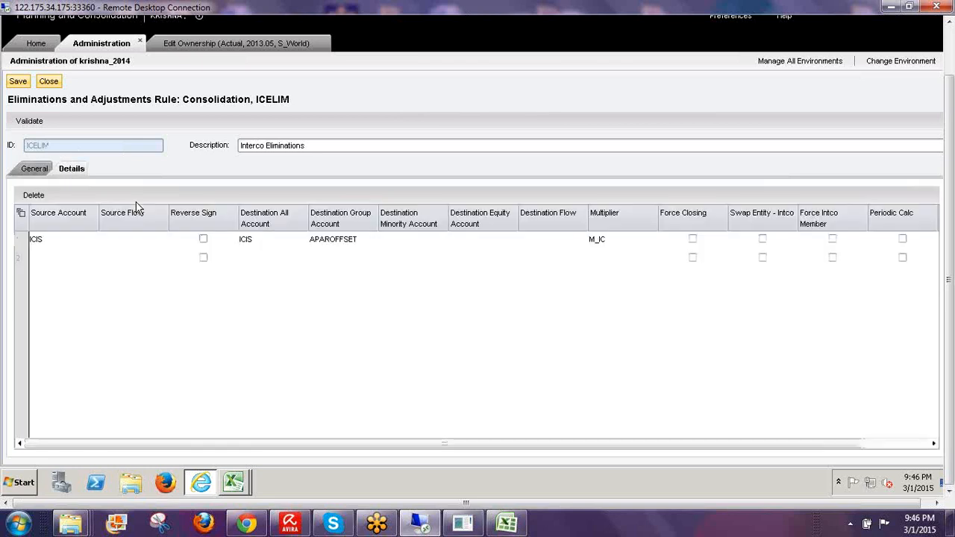
left_click(43, 239)
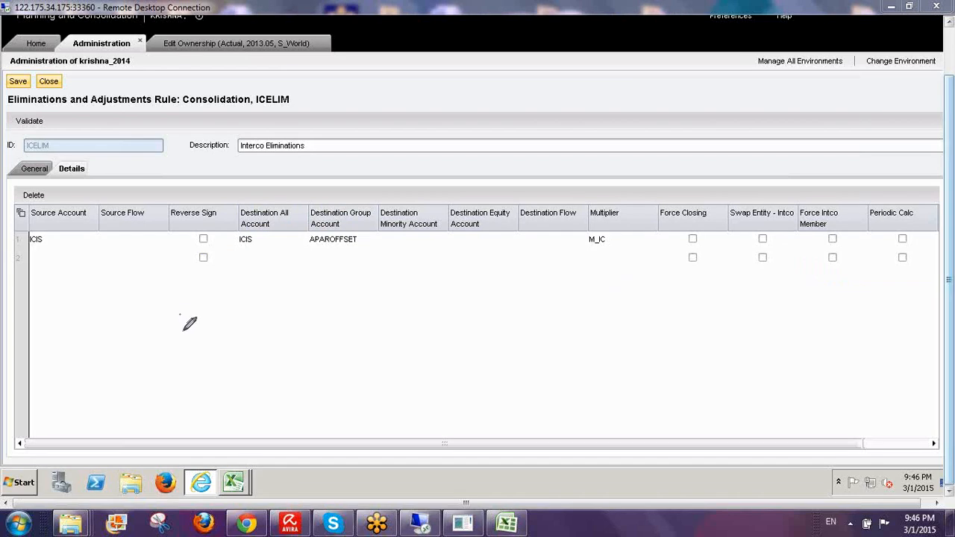
mouse_move(183, 330)
left_mouse_down()
mouse_move(214, 305)
mouse_move(231, 333)
left_mouse_up()
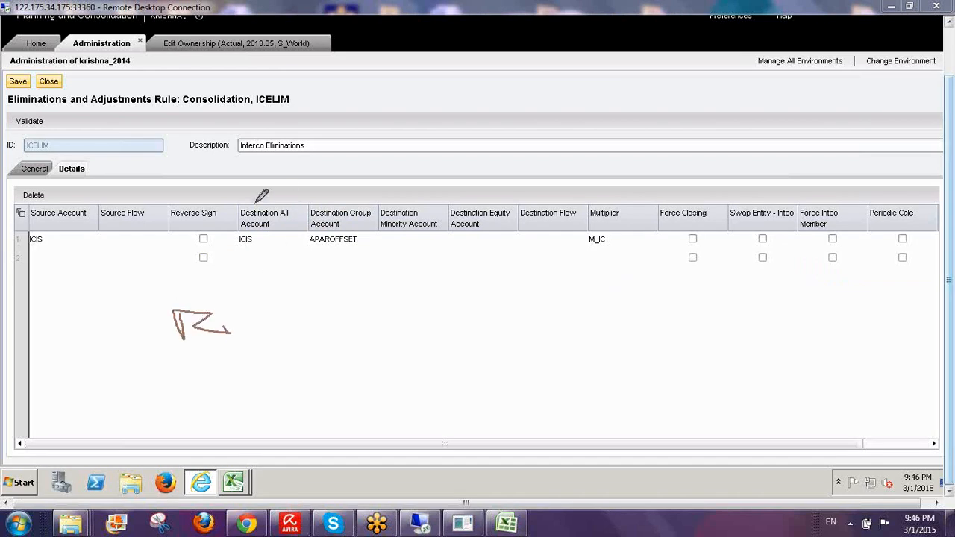
left_click_drag(254, 209, 284, 174)
mouse_move(242, 266)
left_mouse_down()
mouse_move(270, 247)
mouse_move(274, 266)
left_mouse_up()
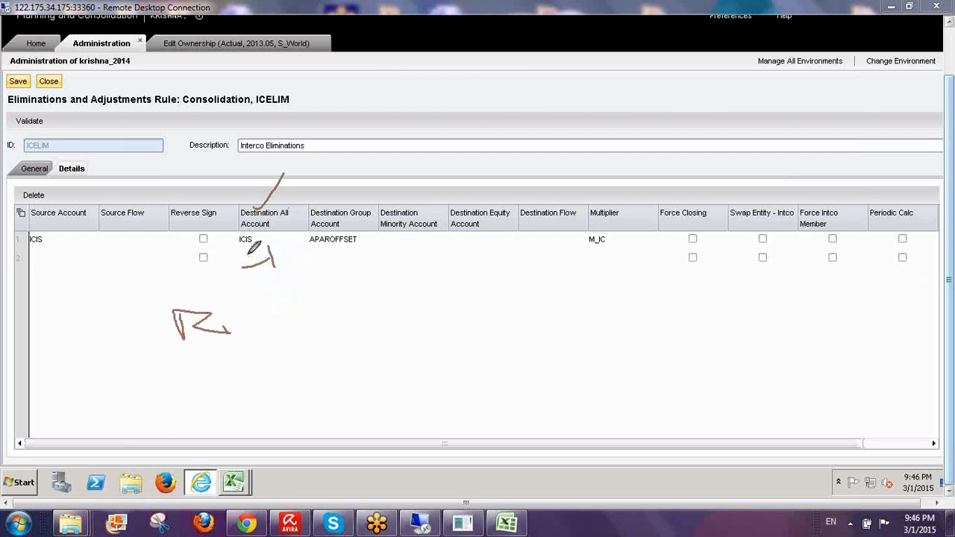
mouse_move(192, 376)
left_mouse_down()
mouse_move(201, 389)
mouse_move(222, 365)
left_mouse_up()
left_click_drag(267, 341, 262, 343)
left_click_drag(347, 340, 393, 327)
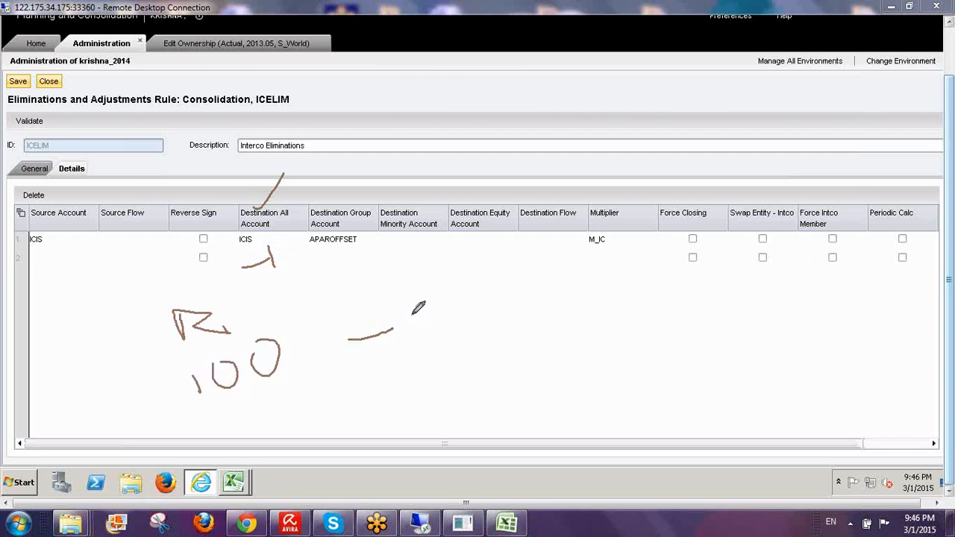
mouse_move(409, 296)
left_mouse_down()
mouse_move(404, 336)
mouse_move(442, 319)
mouse_move(434, 297)
mouse_move(462, 272)
left_mouse_up()
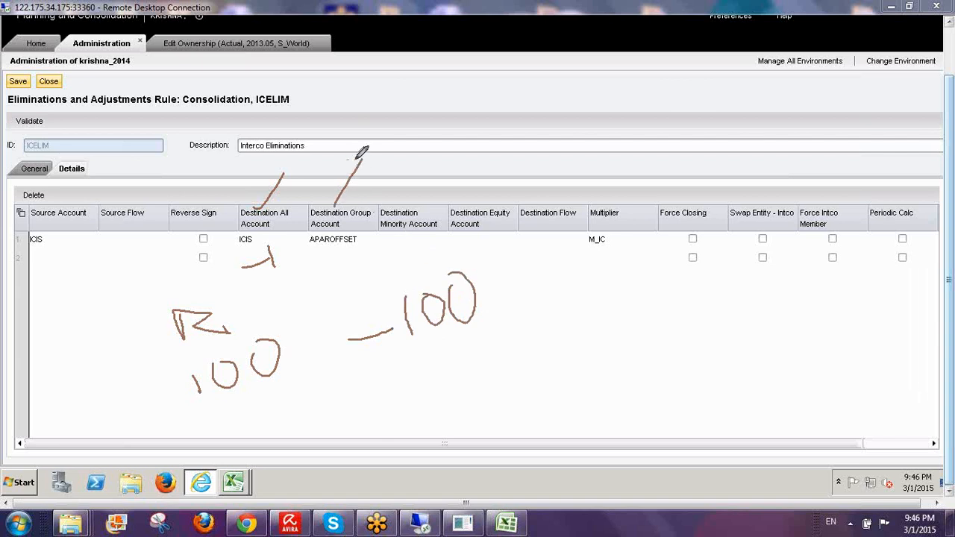
left_click_drag(348, 159, 370, 184)
mouse_move(461, 366)
left_mouse_down()
mouse_move(481, 406)
mouse_move(499, 405)
mouse_move(531, 368)
mouse_move(531, 407)
left_mouse_up()
mouse_move(528, 372)
left_mouse_down()
mouse_move(545, 375)
mouse_move(531, 391)
left_mouse_up()
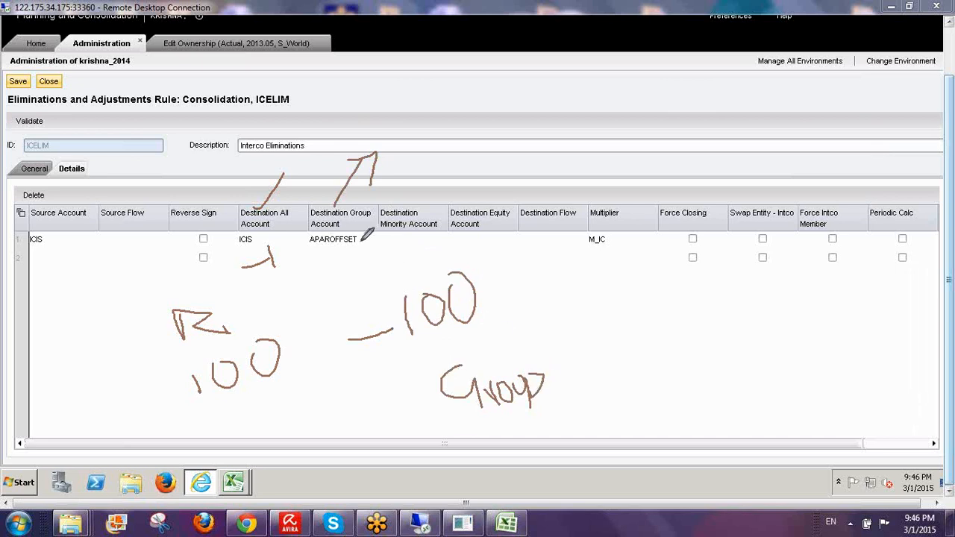
mouse_move(364, 238)
left_mouse_down()
mouse_move(320, 224)
mouse_move(325, 254)
mouse_move(364, 233)
mouse_move(357, 247)
mouse_move(408, 291)
left_mouse_up()
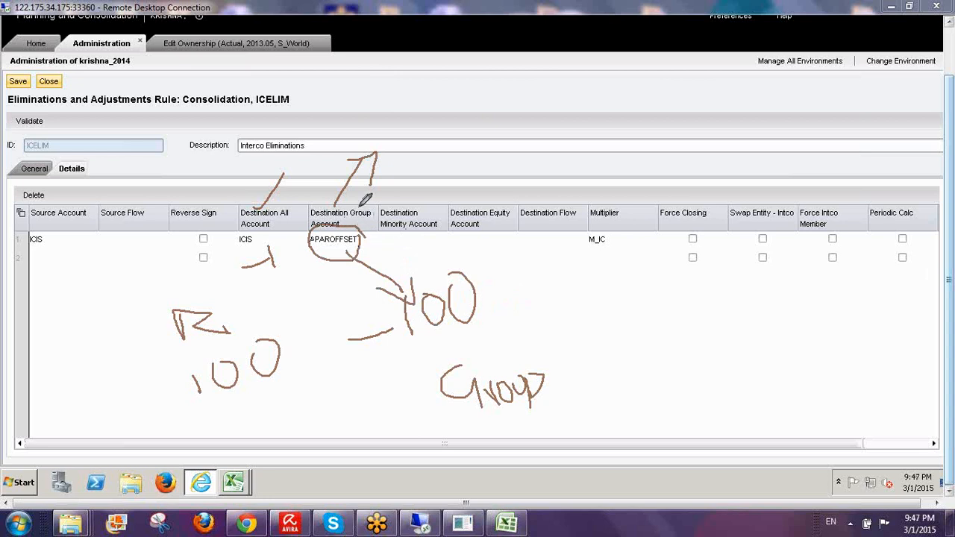
left_click_drag(359, 208, 410, 178)
mouse_move(442, 147)
left_mouse_down()
mouse_move(440, 179)
mouse_move(468, 160)
mouse_move(484, 178)
mouse_move(494, 155)
mouse_move(515, 158)
mouse_move(512, 167)
mouse_move(511, 155)
left_mouse_up()
left_click_drag(530, 132, 538, 166)
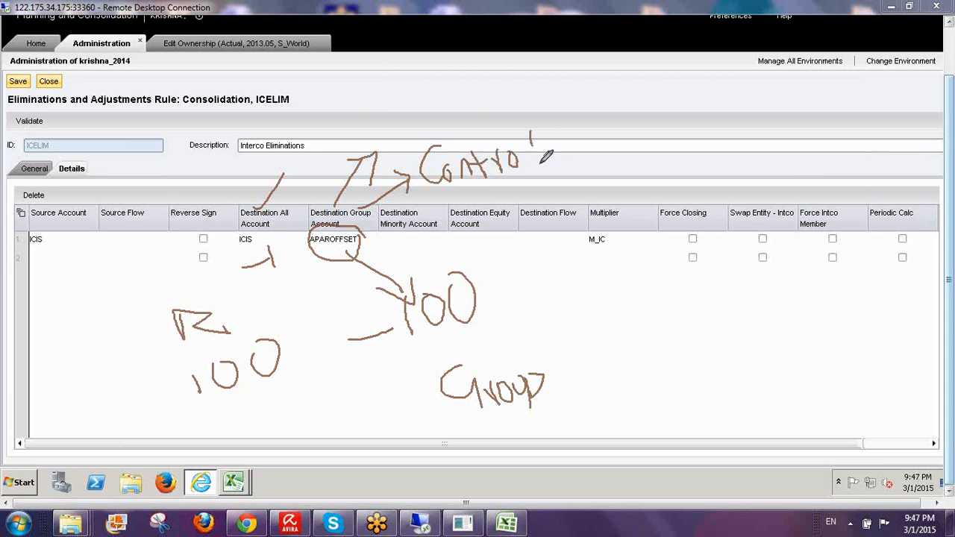
mouse_move(421, 195)
left_mouse_down()
mouse_move(489, 191)
mouse_move(553, 172)
mouse_move(599, 135)
left_mouse_up()
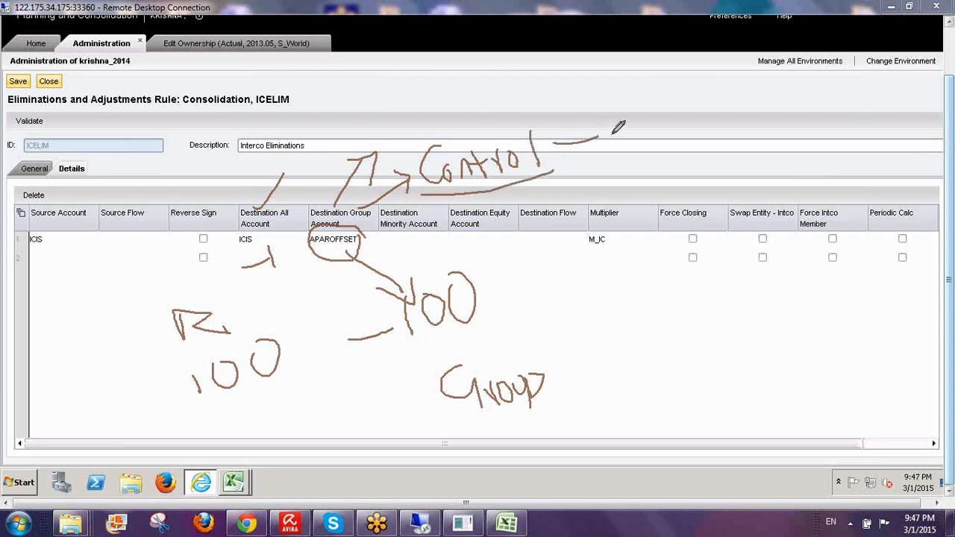
left_click_drag(557, 157, 601, 150)
left_click_drag(620, 117, 600, 133)
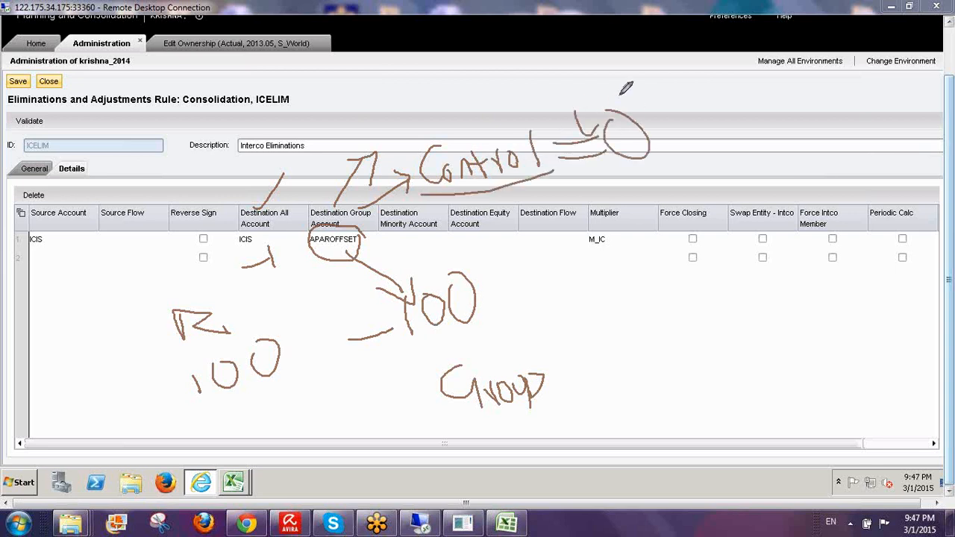
left_click_drag(619, 96, 647, 129)
mouse_move(639, 213)
left_mouse_down()
mouse_move(624, 187)
mouse_move(580, 224)
mouse_move(594, 258)
mouse_move(638, 230)
mouse_move(634, 212)
left_mouse_up()
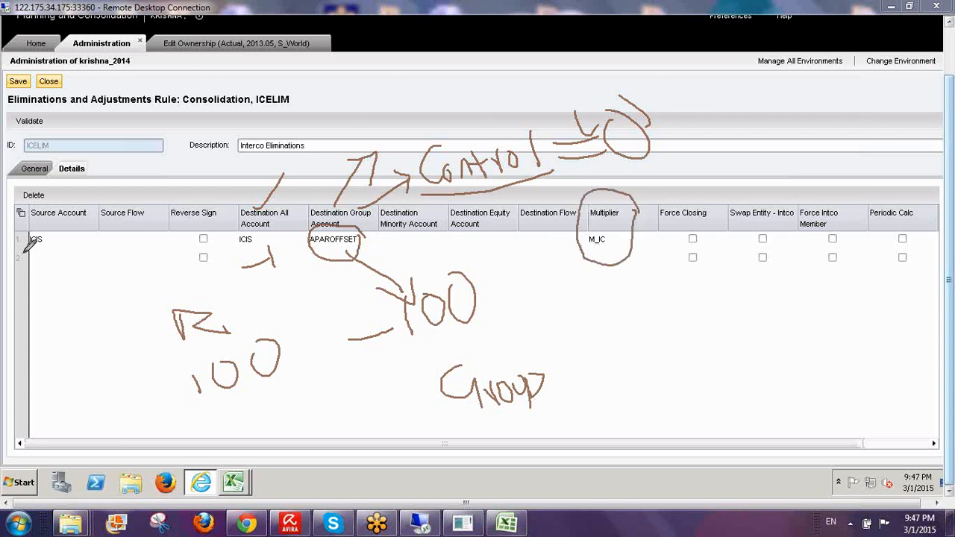
left_click_drag(22, 254, 396, 261)
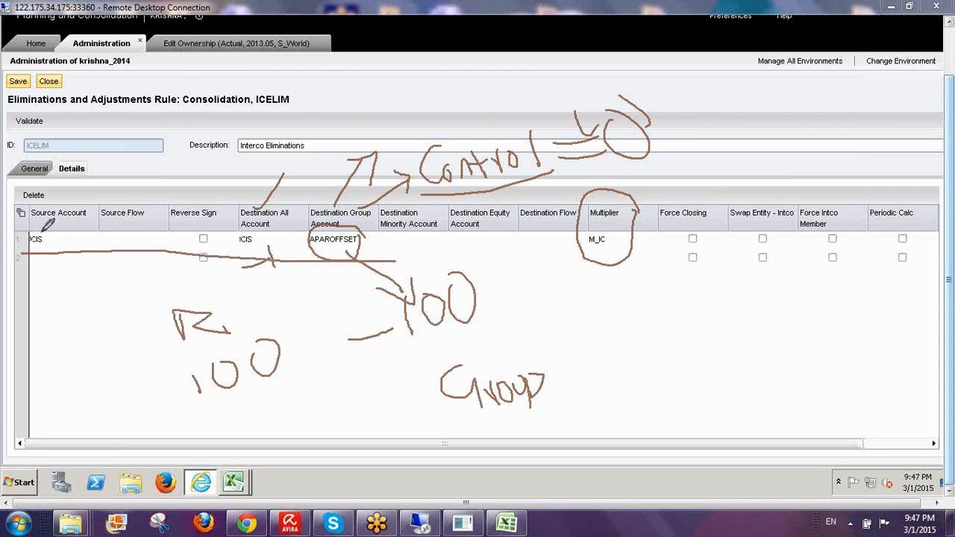
mouse_move(44, 233)
left_mouse_down()
mouse_move(30, 249)
mouse_move(21, 236)
mouse_move(46, 231)
left_mouse_up()
left_click_drag(329, 231, 358, 192)
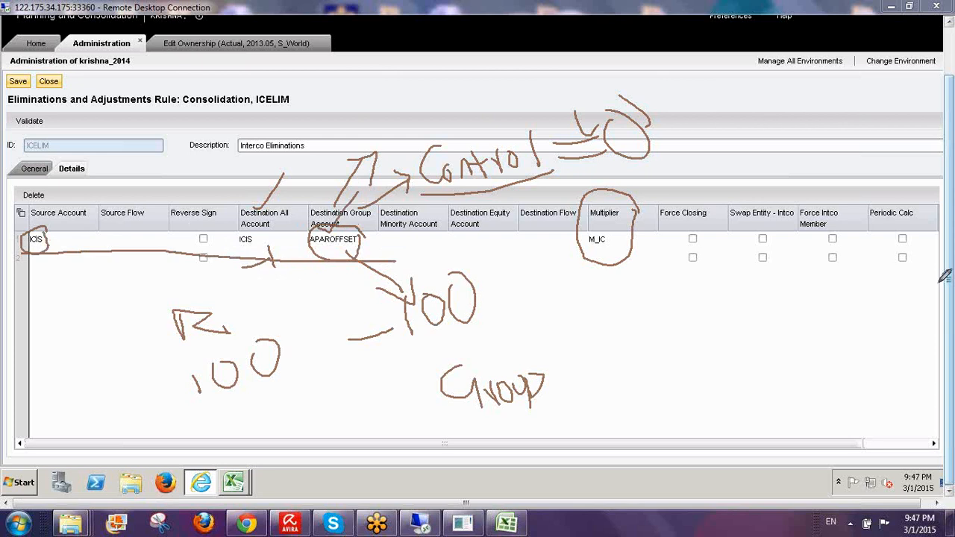
left_click(831, 320)
left_click(945, 240)
left_click(883, 253)
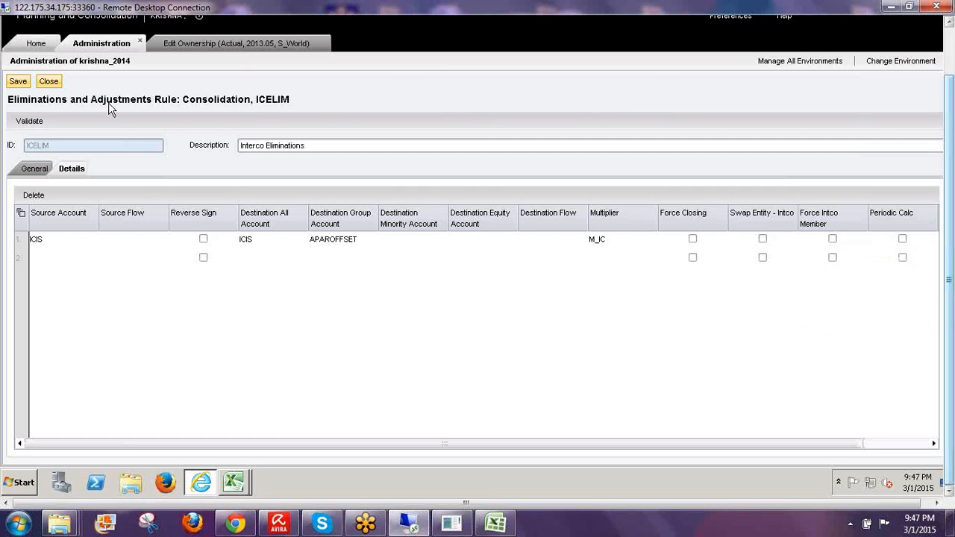
- Save and validate the ICELIM rule, close its editor, and go back to the business rules overview
left_click(48, 84)
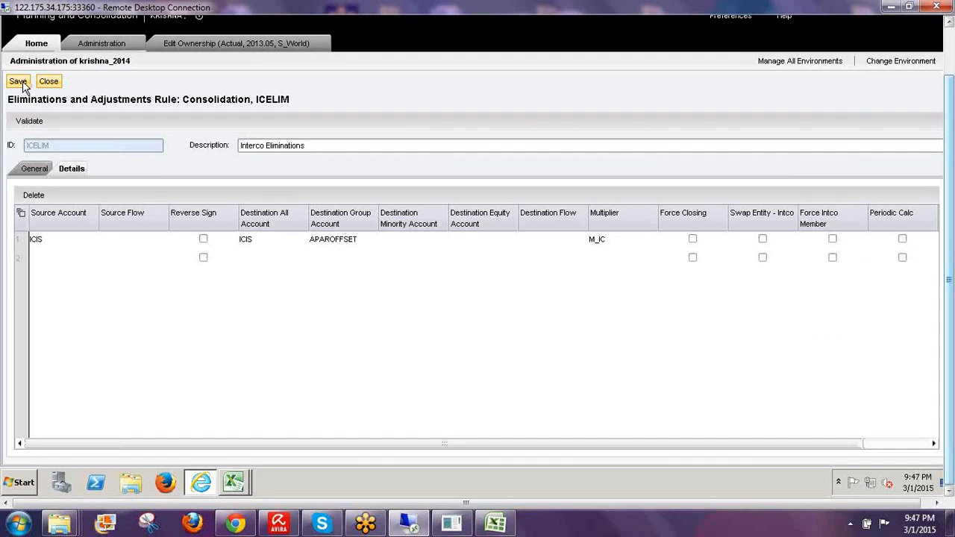
left_click(20, 81)
left_click(27, 82)
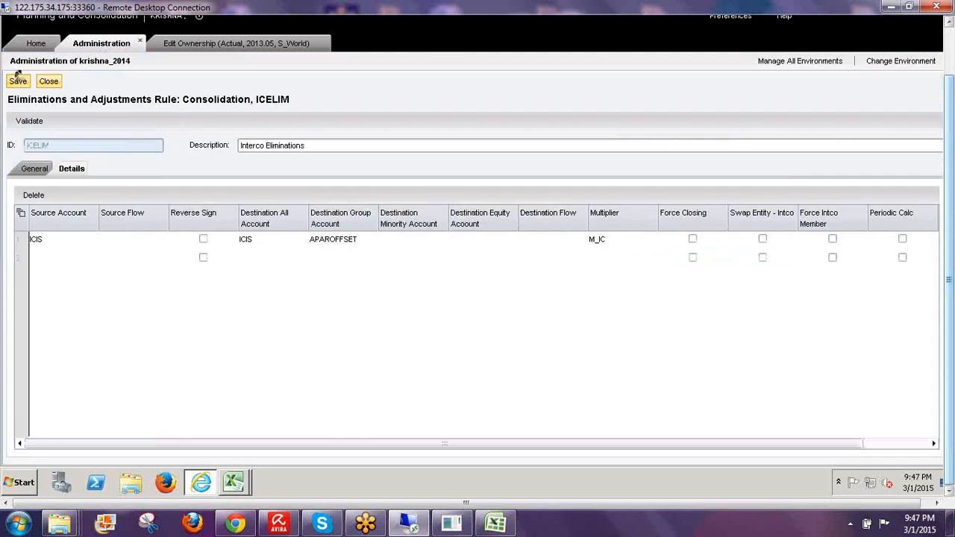
left_click(24, 82)
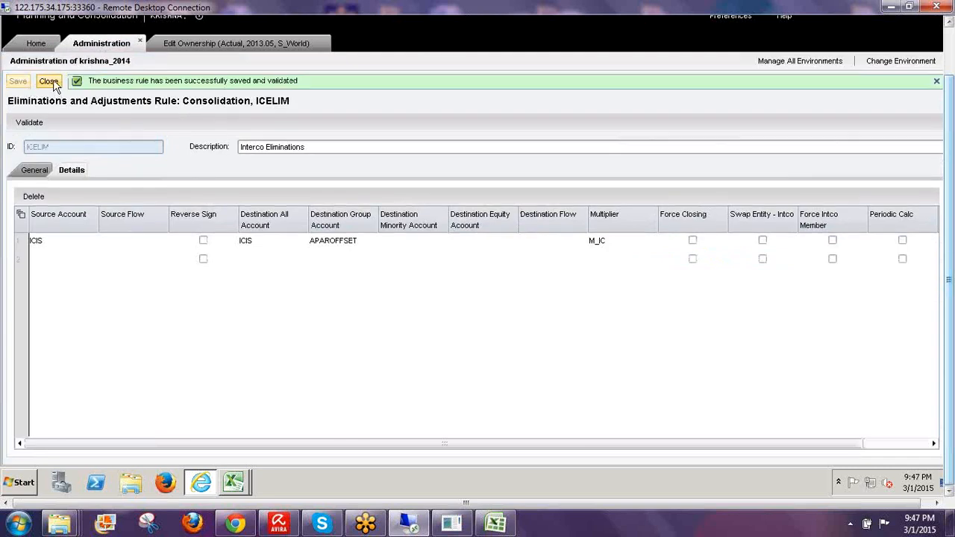
left_click(49, 82)
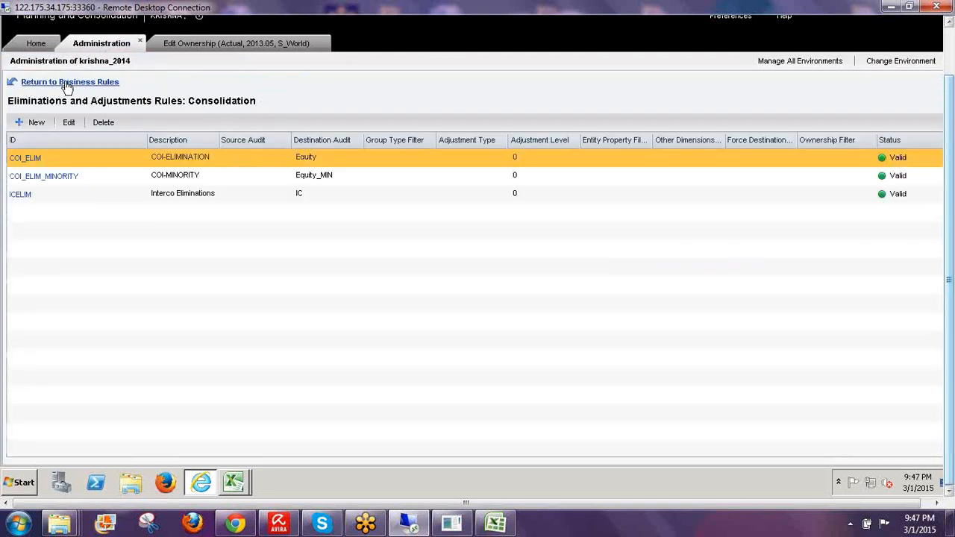
left_click(65, 83)
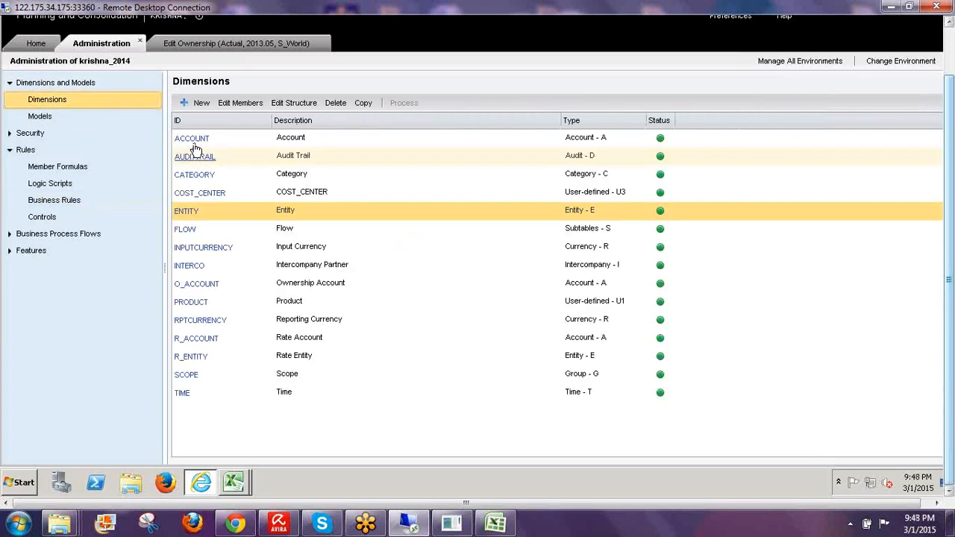
- Open the ACCOUNT members, sort by elimination code, and point out IC Receivable, IC Payable, Intercompany Sales, Labor Cost-INTCO
left_click(192, 139)
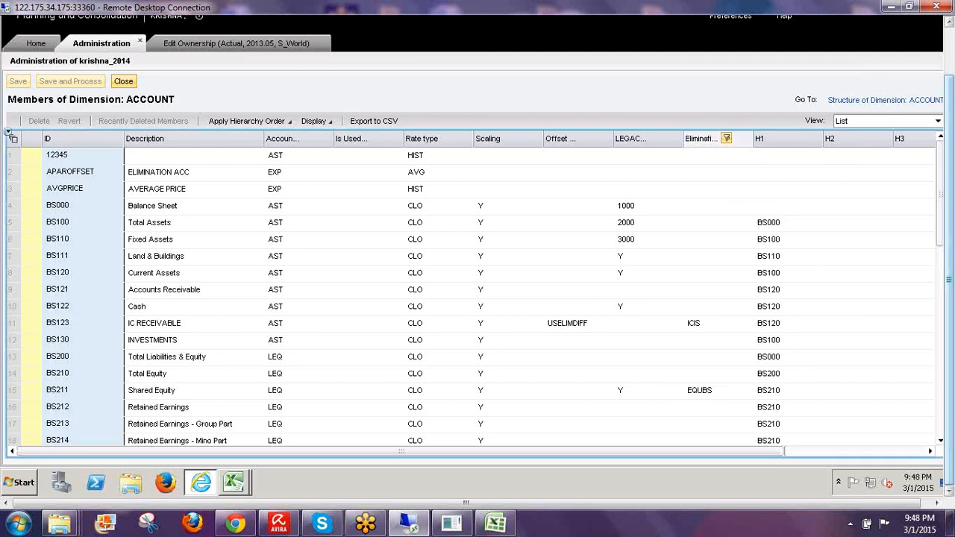
left_click(704, 140)
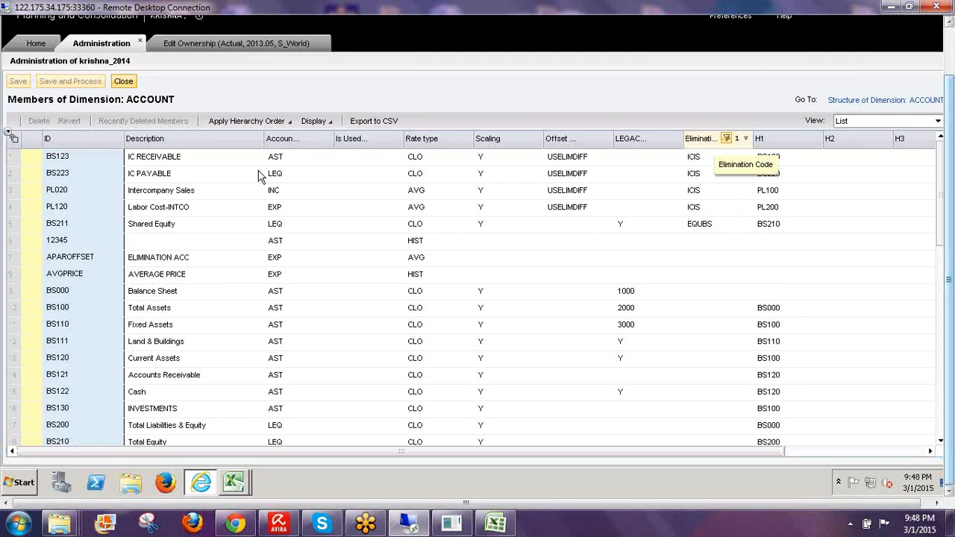
left_click(166, 157)
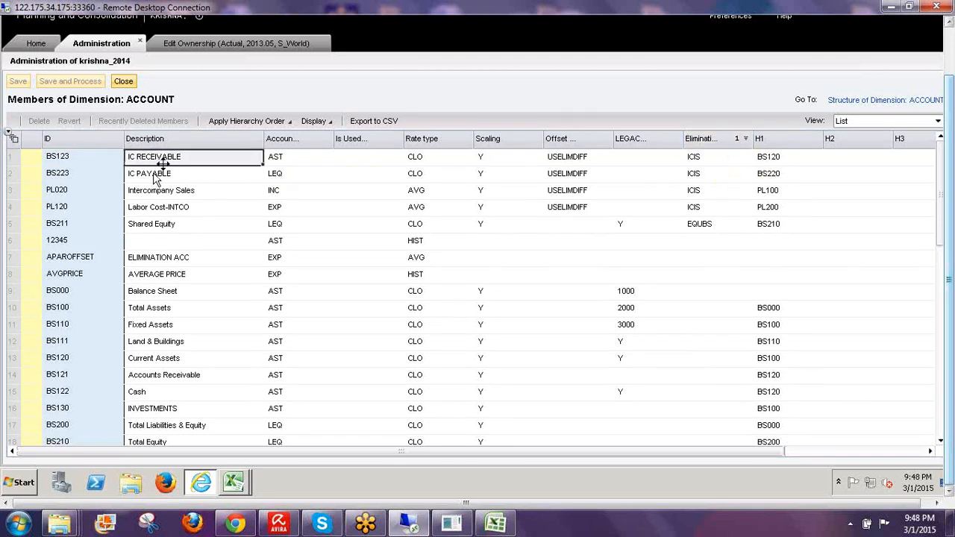
left_click(154, 176)
left_click(157, 196)
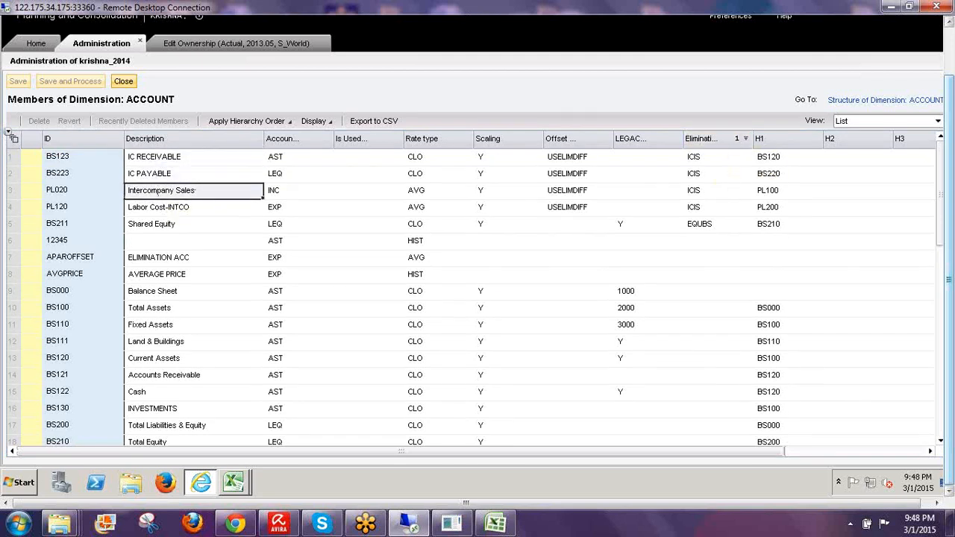
left_click(159, 212)
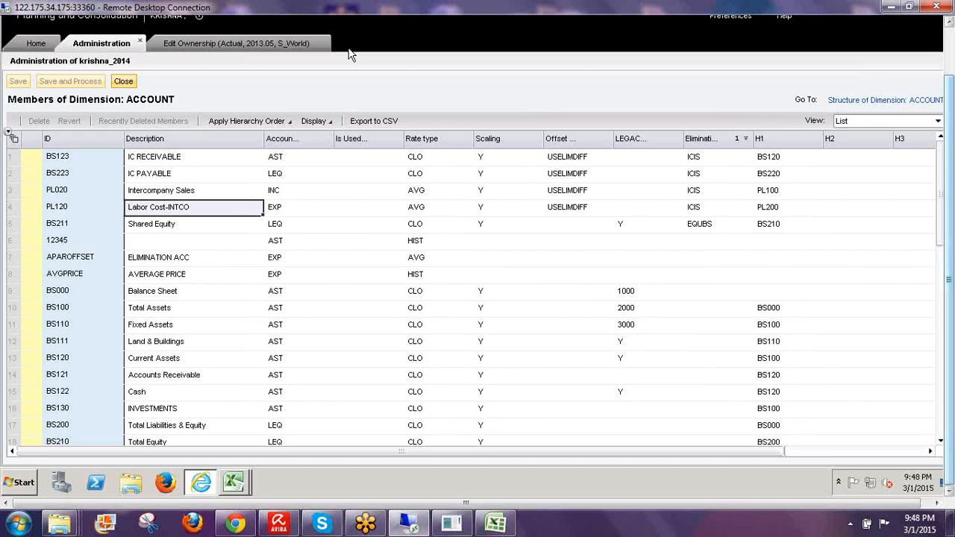
- Inspect the ICIS elimination value of BS123, then close the ACCOUNT member list
left_click(700, 158)
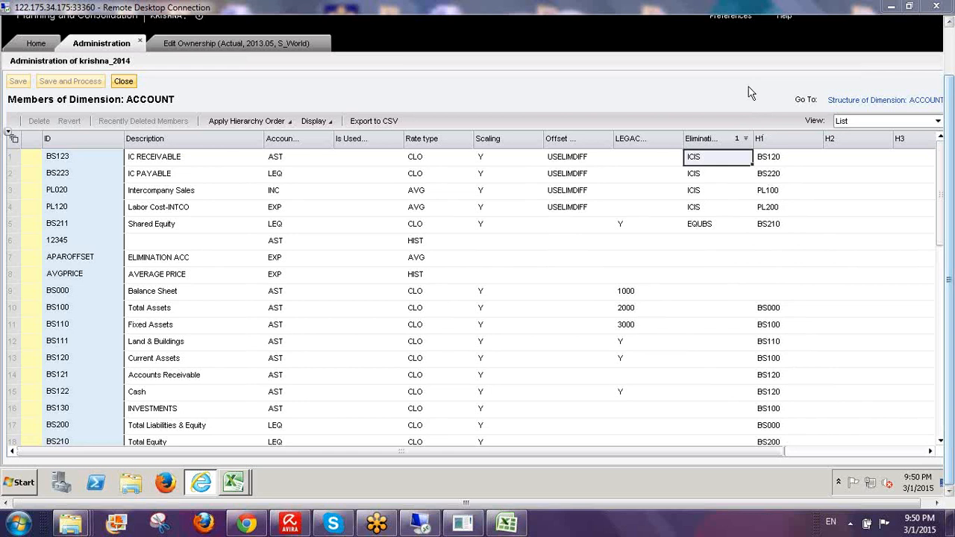
left_click(122, 82)
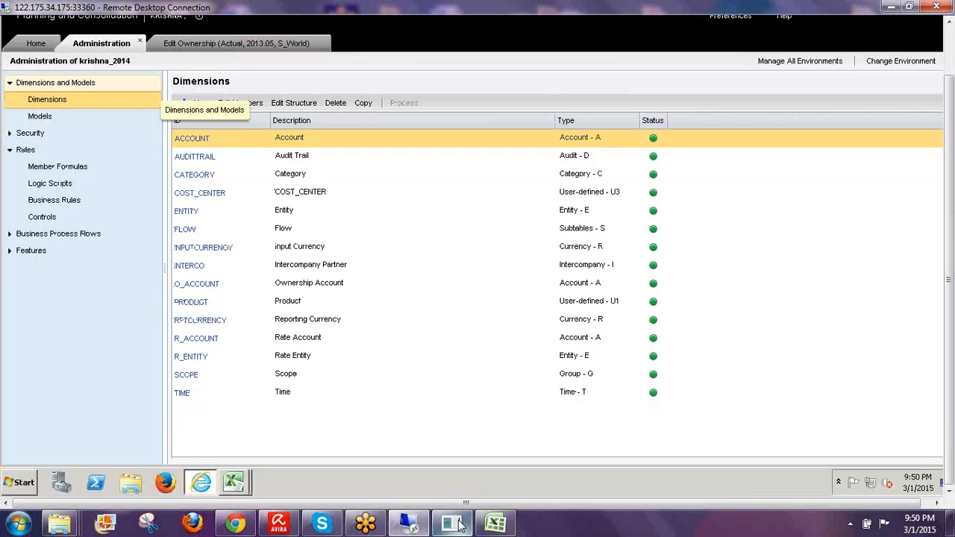
- Bring up the running ping console and minimize it again
left_click(457, 525)
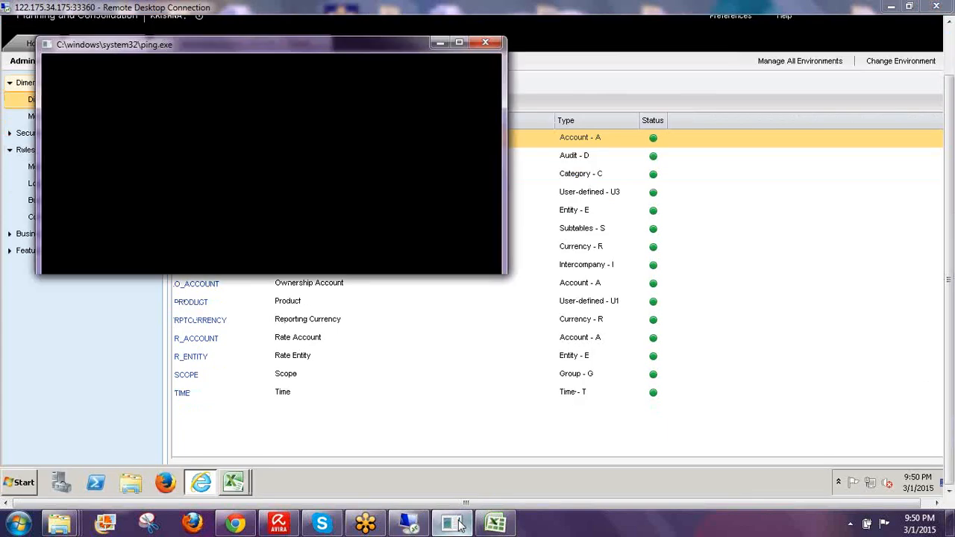
left_click(460, 526)
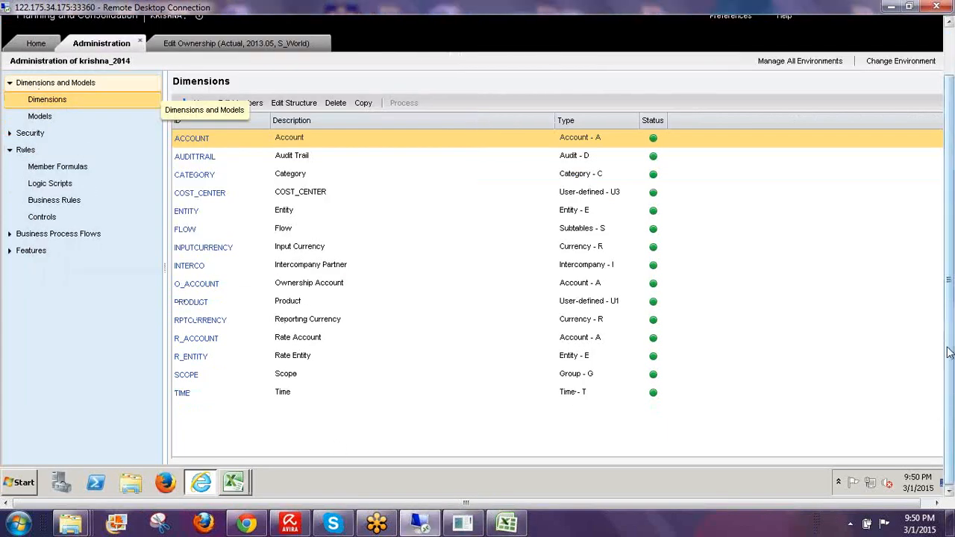
left_click_drag(950, 352, 949, 343)
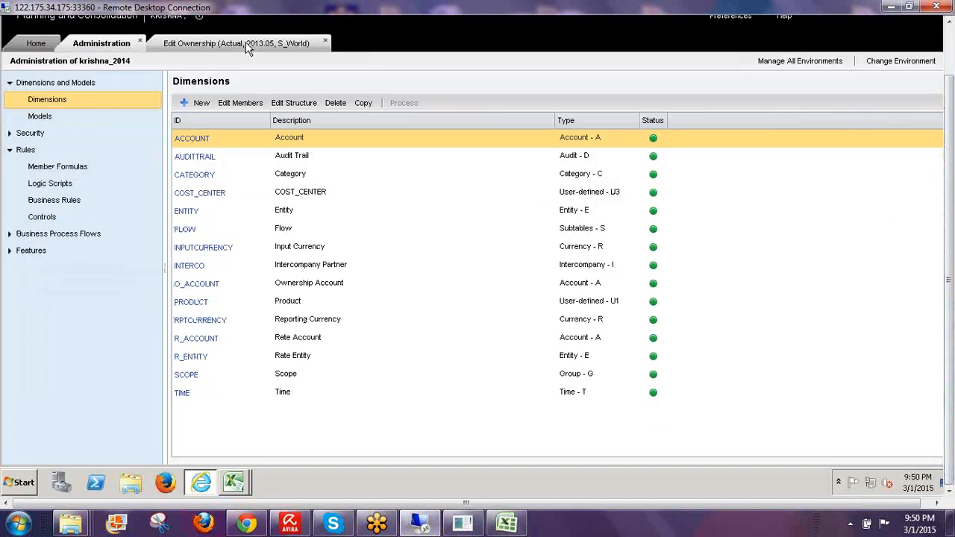
- Close the Edit Ownership page and go to the Home activities page
left_click(324, 44)
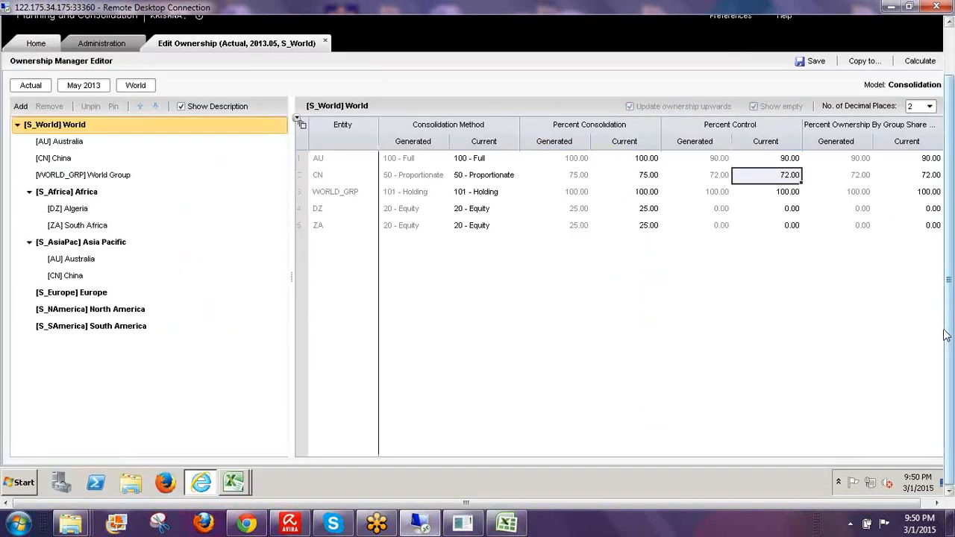
scroll(945, 335, "up", 3)
left_click(325, 99)
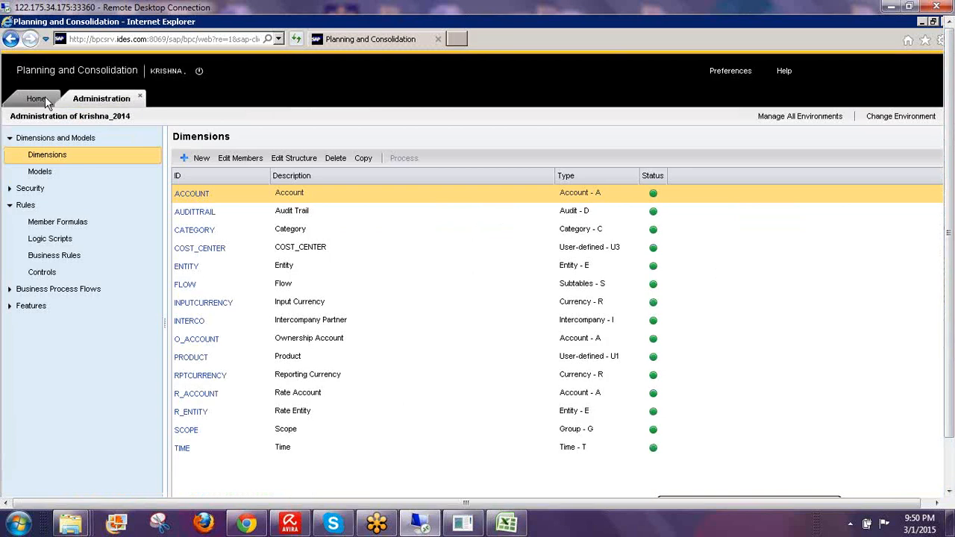
left_click(36, 95)
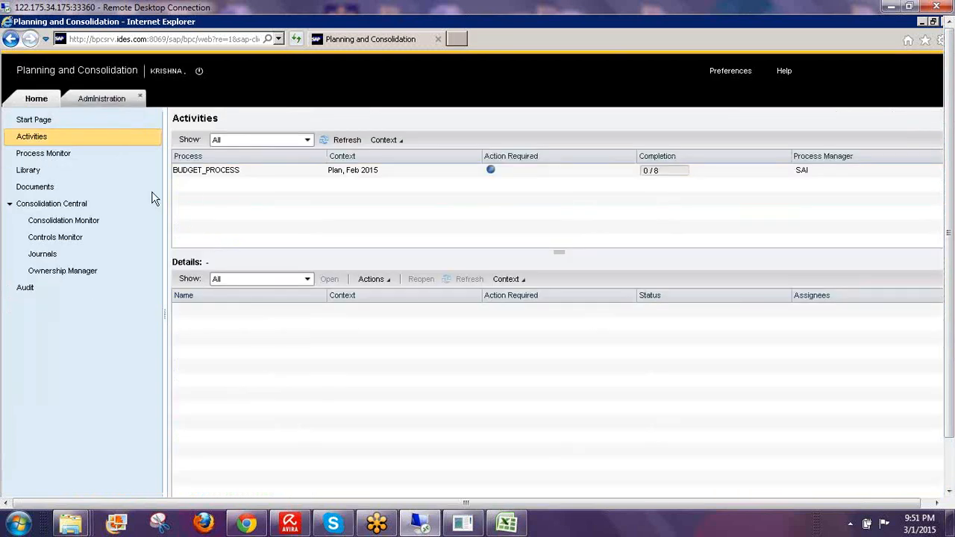
left_click_drag(953, 349, 953, 402)
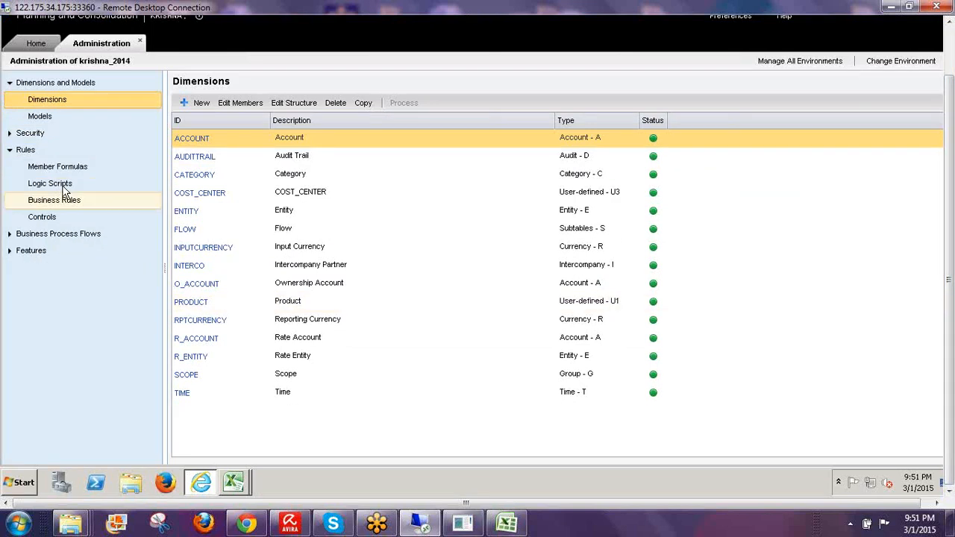
- Open the CONSOLIDATION.LGF script from the Consolidation model's logic scripts
left_click(64, 190)
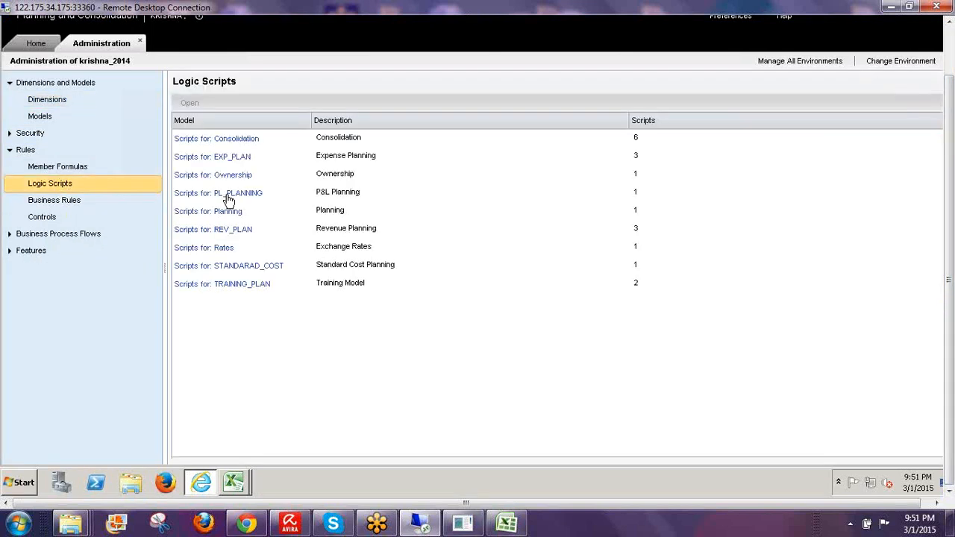
left_click(232, 140)
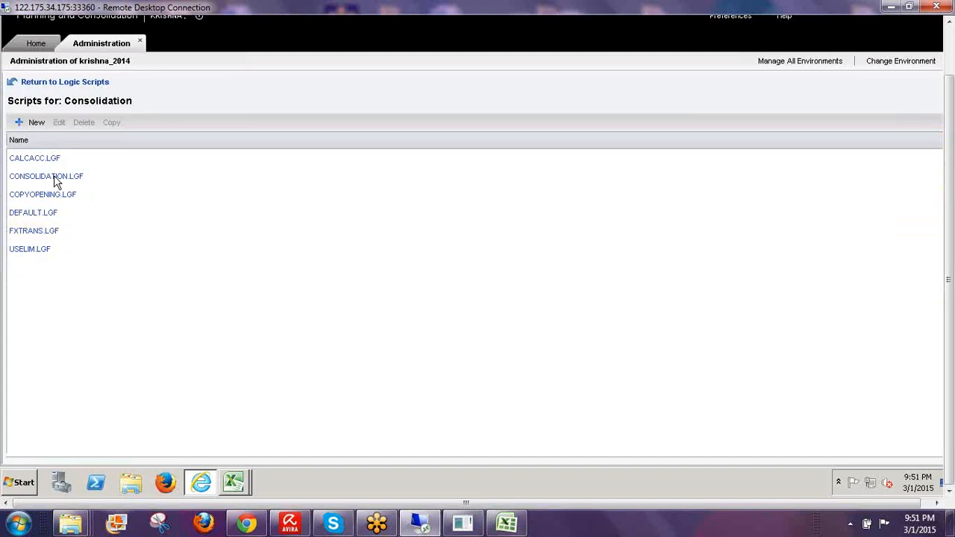
left_click(55, 178)
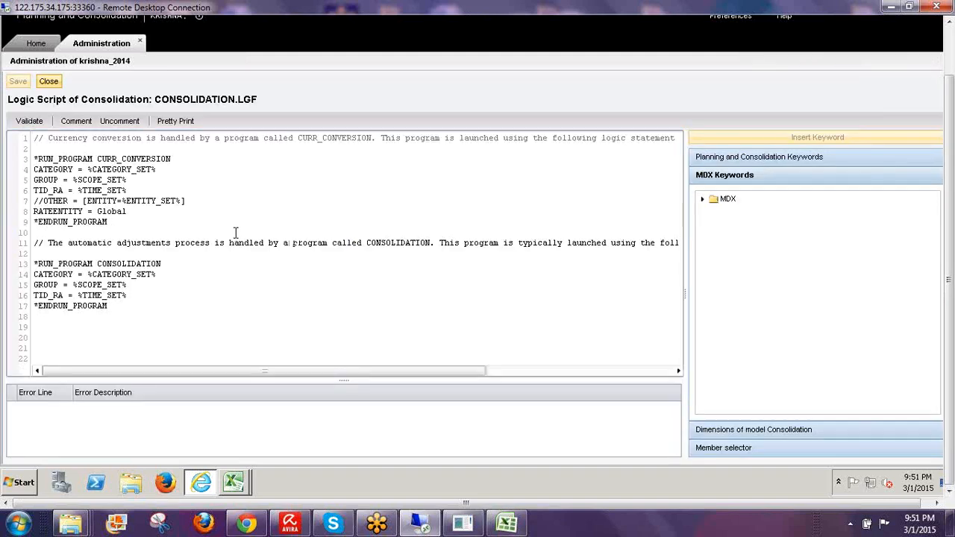
- Sketch an on-screen pen note reading LC-R, with G circled and COI boxed beneath
left_click(838, 268)
mouse_move(505, 94)
left_mouse_down()
mouse_move(520, 117)
mouse_move(567, 97)
mouse_move(570, 86)
mouse_move(596, 94)
left_mouse_up()
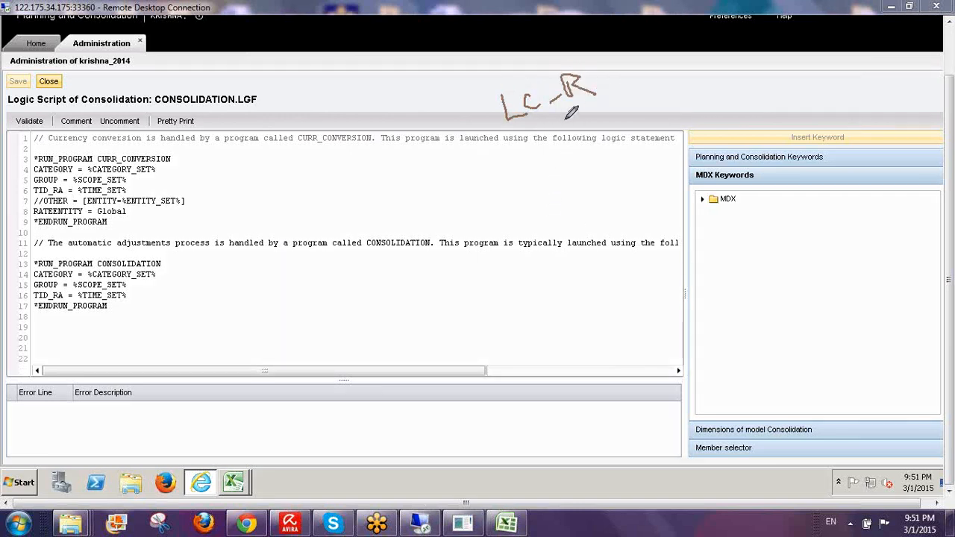
mouse_move(560, 127)
left_mouse_down()
mouse_move(580, 120)
mouse_move(601, 136)
left_mouse_up()
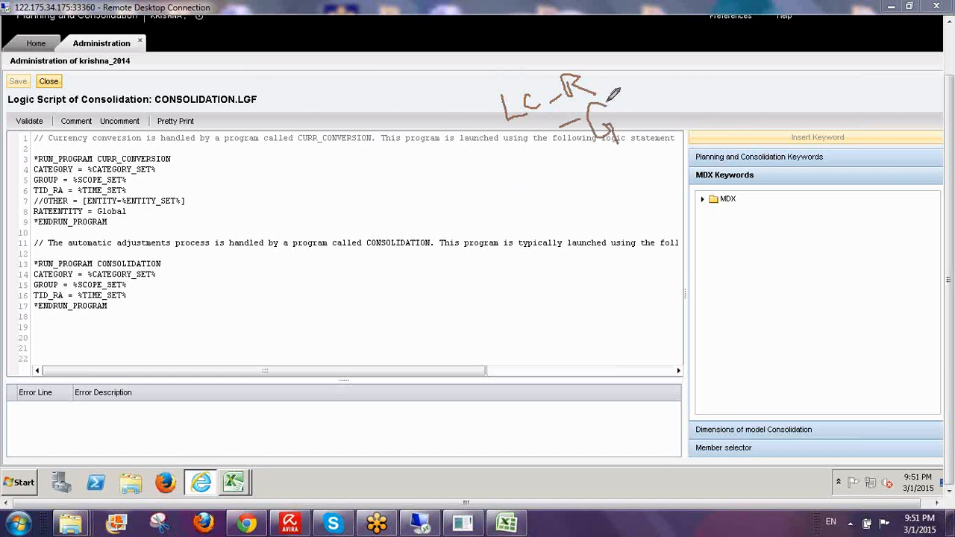
mouse_move(606, 85)
left_mouse_down()
mouse_move(576, 123)
mouse_move(610, 88)
left_mouse_up()
mouse_move(608, 154)
left_mouse_down()
mouse_move(563, 190)
mouse_move(582, 182)
mouse_move(587, 218)
mouse_move(622, 188)
mouse_move(634, 202)
left_mouse_up()
mouse_move(568, 227)
left_mouse_down()
mouse_move(648, 198)
mouse_move(564, 176)
mouse_move(569, 226)
left_mouse_up()
left_click_drag(625, 118, 652, 82)
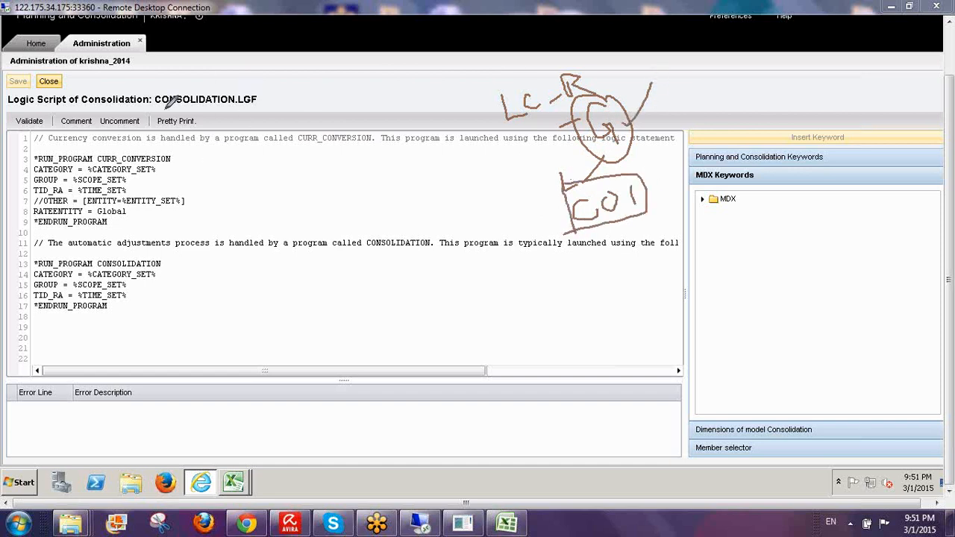
- Mark the script name, currency conversion and consolidation blocks, and GROUP line, then clear annotations
left_click_drag(153, 110, 276, 108)
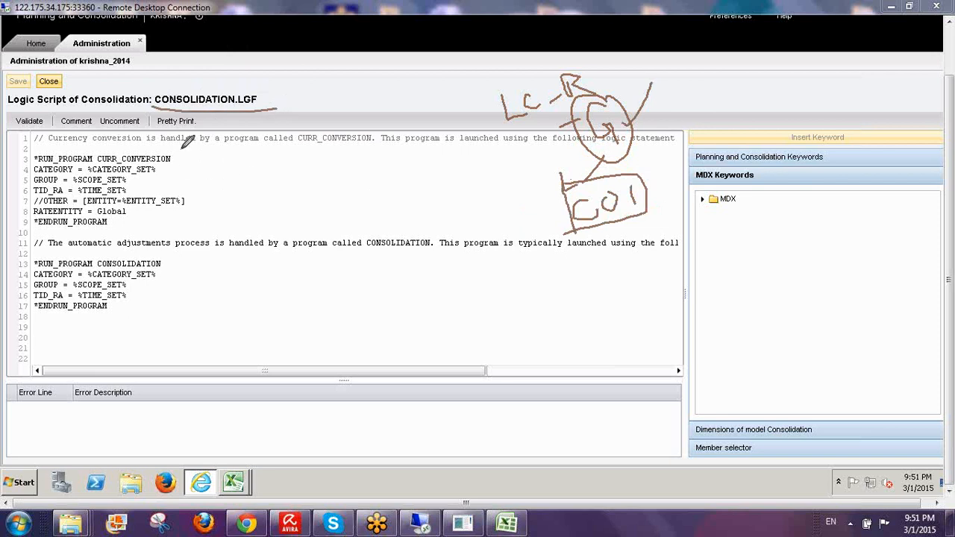
left_click_drag(188, 153, 188, 226)
left_click_drag(176, 260, 176, 312)
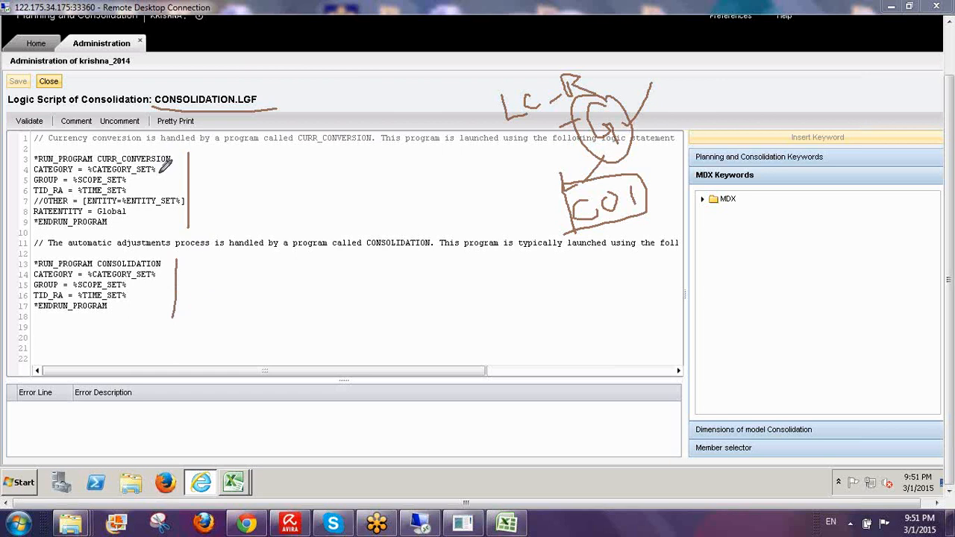
mouse_move(35, 184)
left_mouse_down()
mouse_move(139, 180)
mouse_move(136, 167)
mouse_move(39, 171)
mouse_move(22, 184)
mouse_move(33, 186)
left_mouse_up()
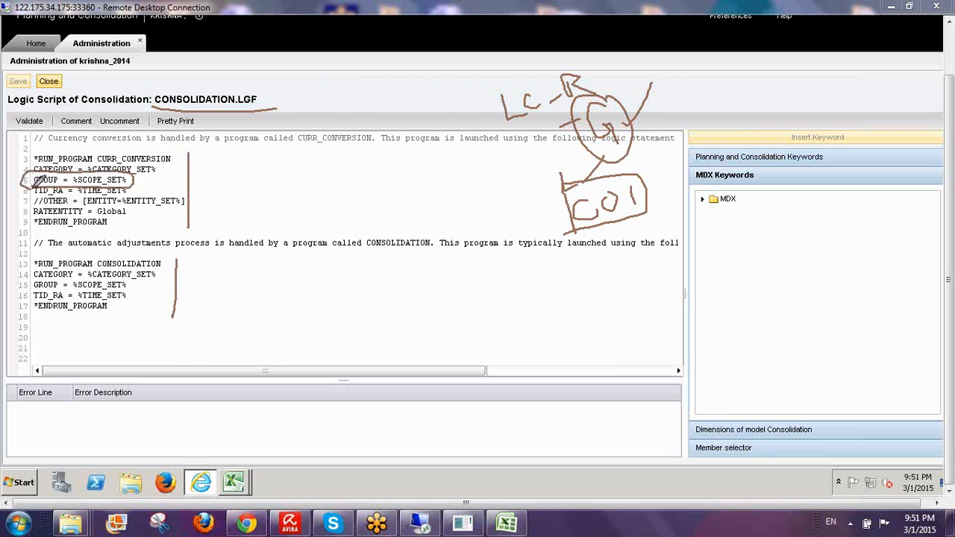
mouse_move(252, 176)
left_mouse_down()
mouse_move(289, 206)
mouse_move(284, 190)
mouse_move(311, 190)
mouse_move(331, 164)
left_mouse_up()
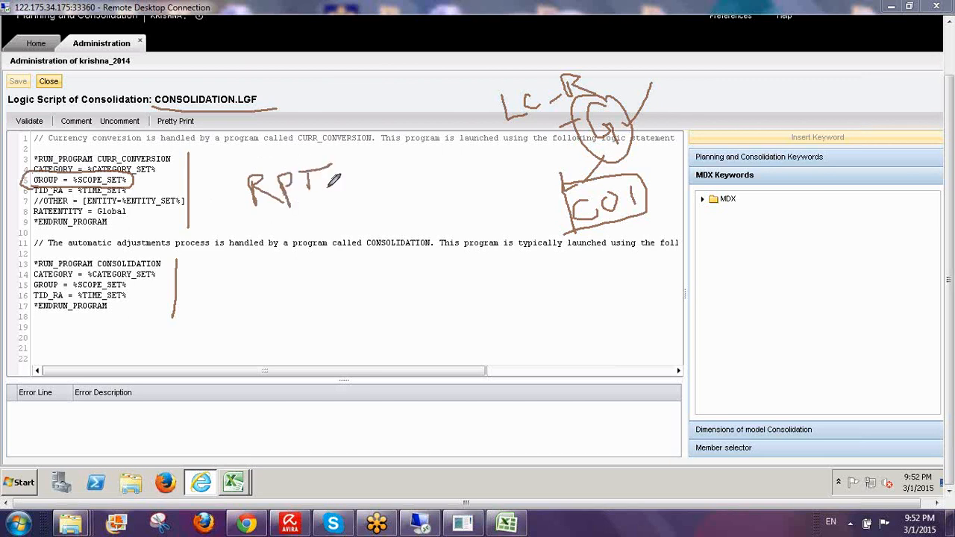
left_click_drag(31, 175, 70, 113)
left_click_drag(189, 75, 227, 45)
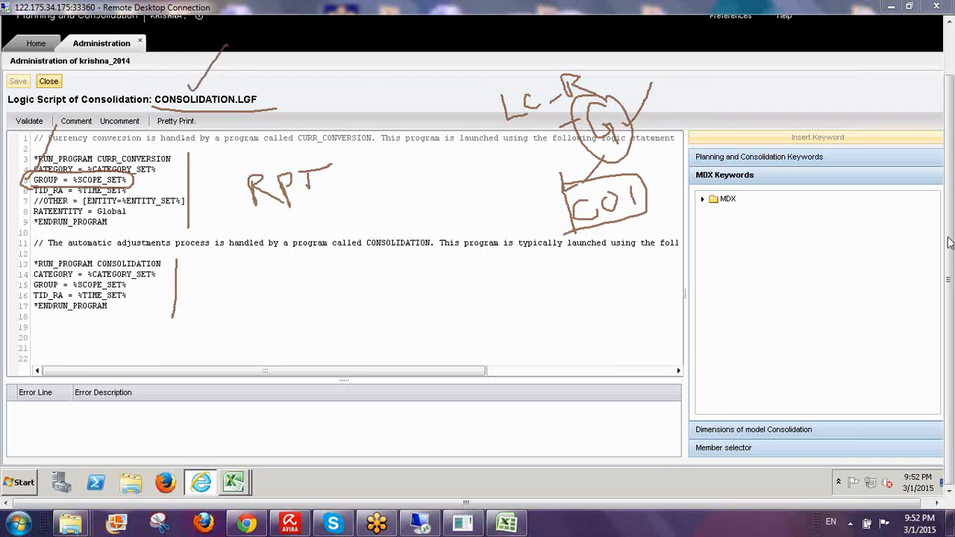
key("Escape")
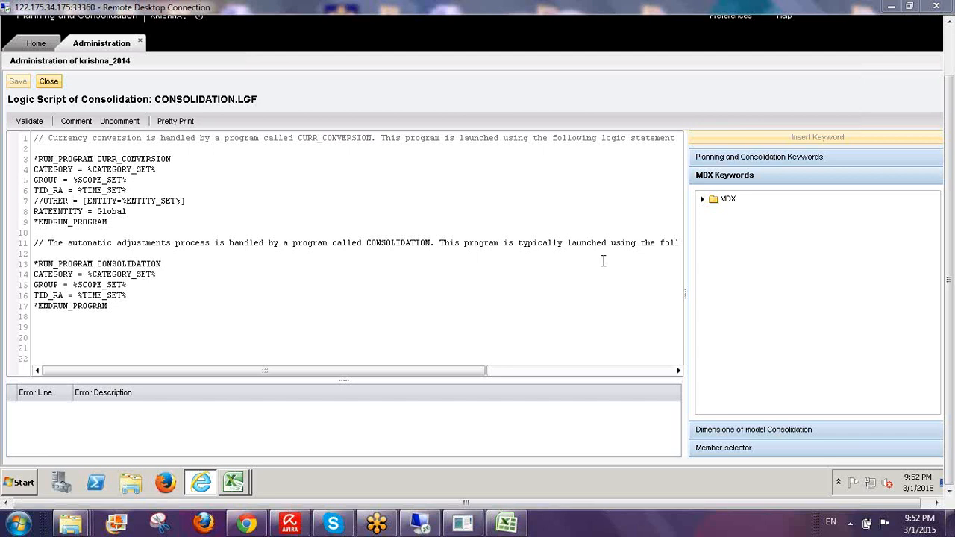
- Close CONSOLIDATION.LGF, return to the Logic Scripts list, and switch to the OWNERSHIP DATA workbook
left_click(48, 82)
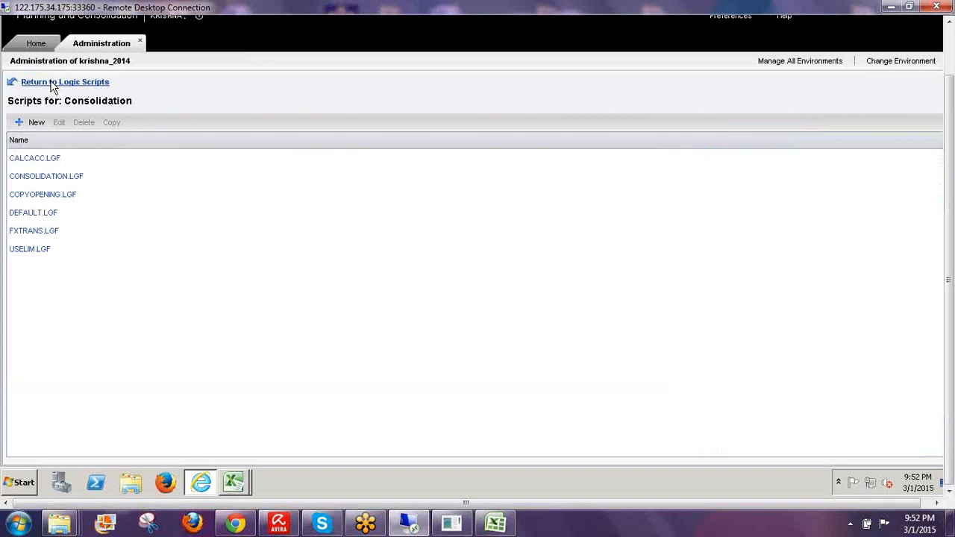
left_click(52, 83)
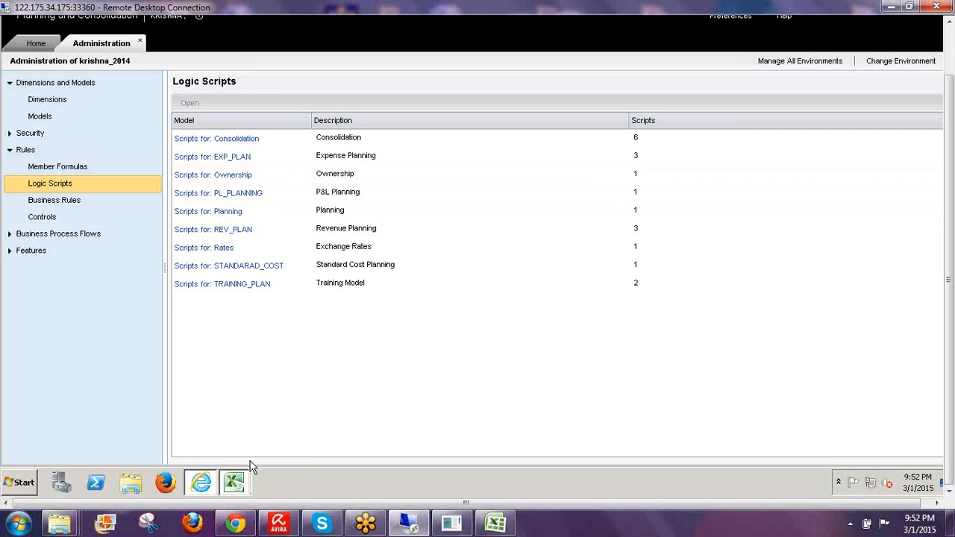
left_click(233, 483)
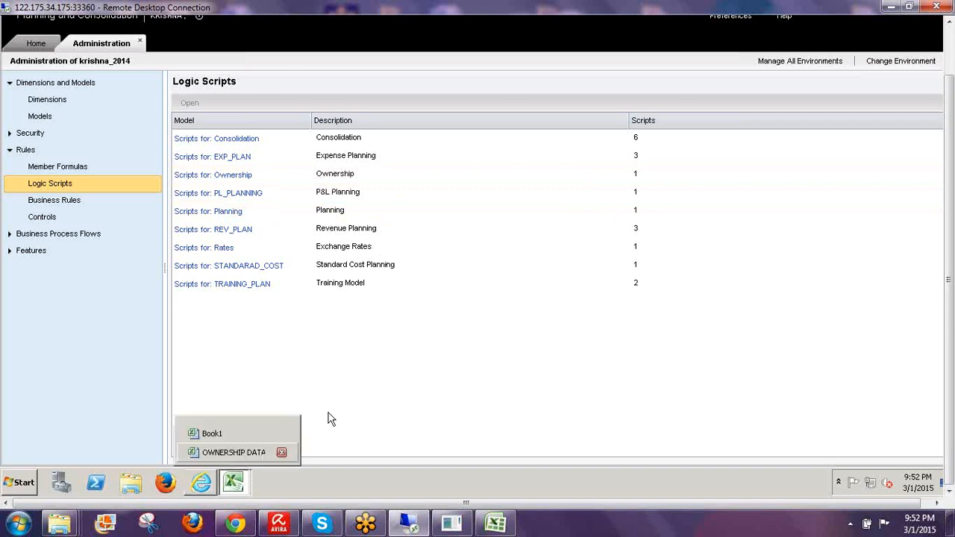
left_click(232, 452)
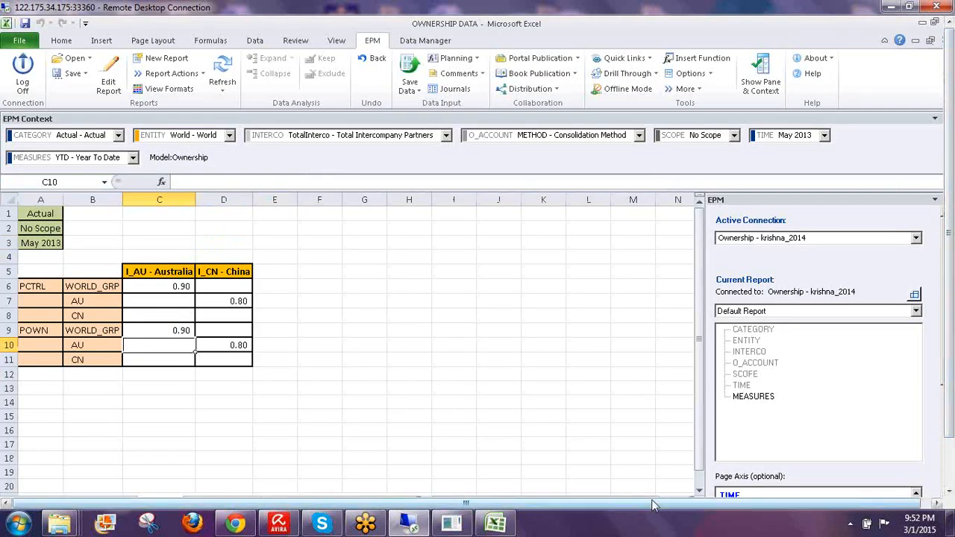
- Close OWNERSHIP DATA and Book1 without saving either, exiting Excel
left_click_drag(655, 503, 674, 503)
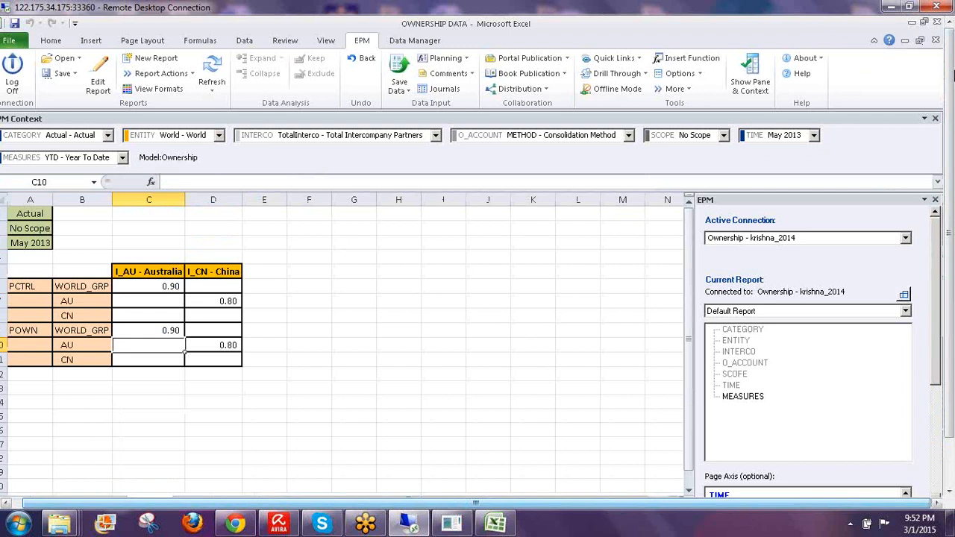
left_click(935, 39)
left_click(466, 301)
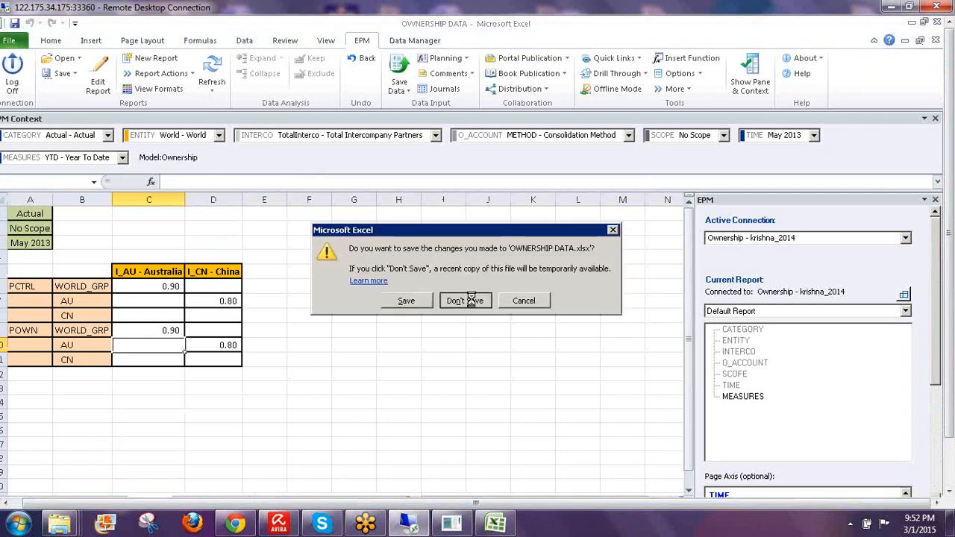
left_click(937, 23)
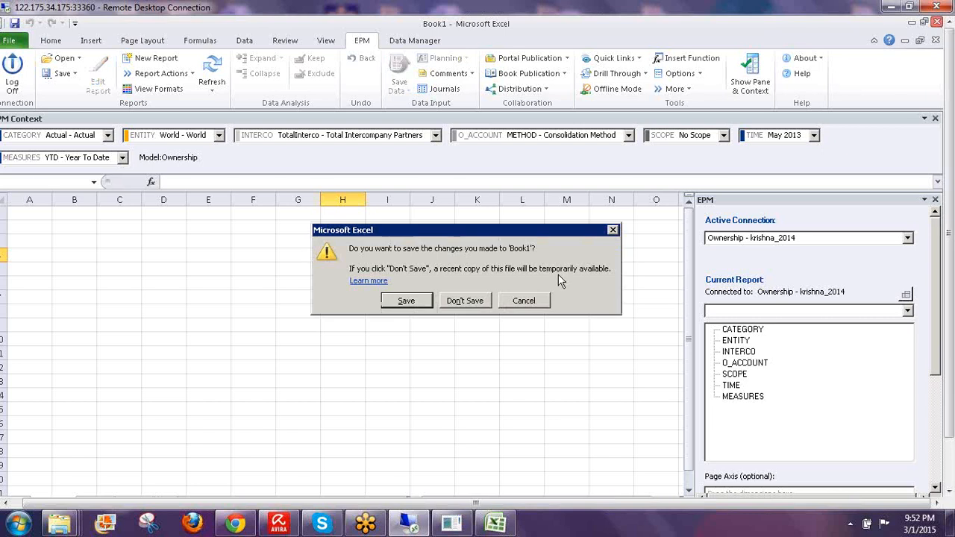
left_click(466, 301)
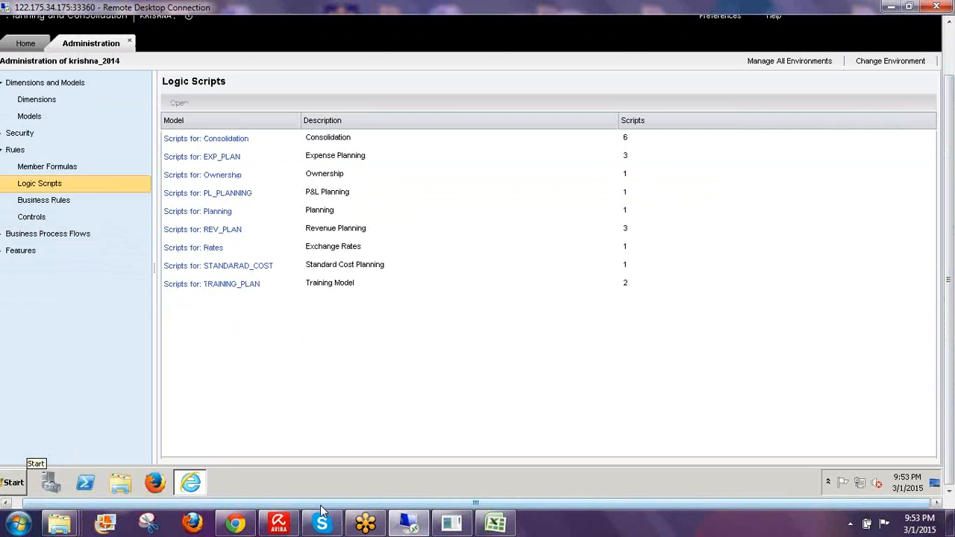
- Relaunch Microsoft Excel 2010 from the program list to get a blank Book1
left_click(22, 481)
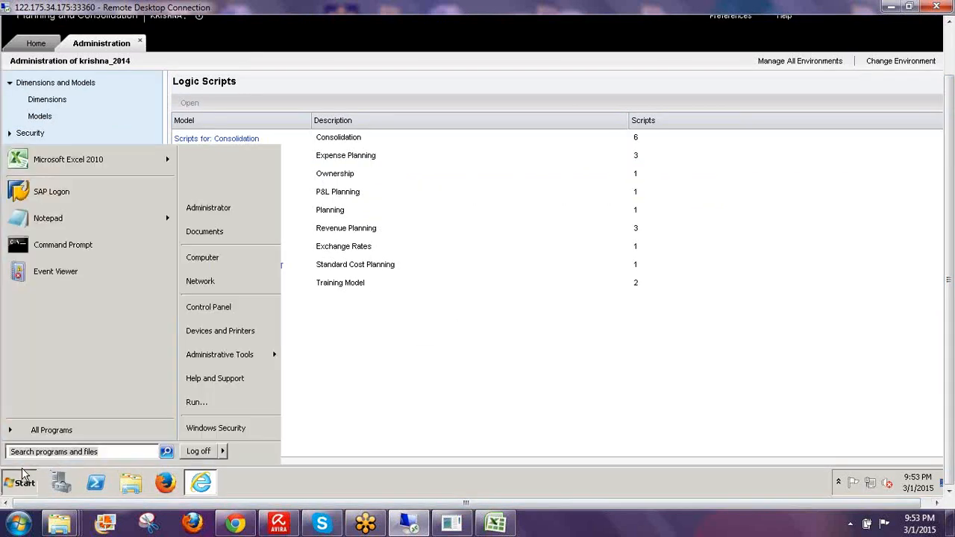
left_click(47, 167)
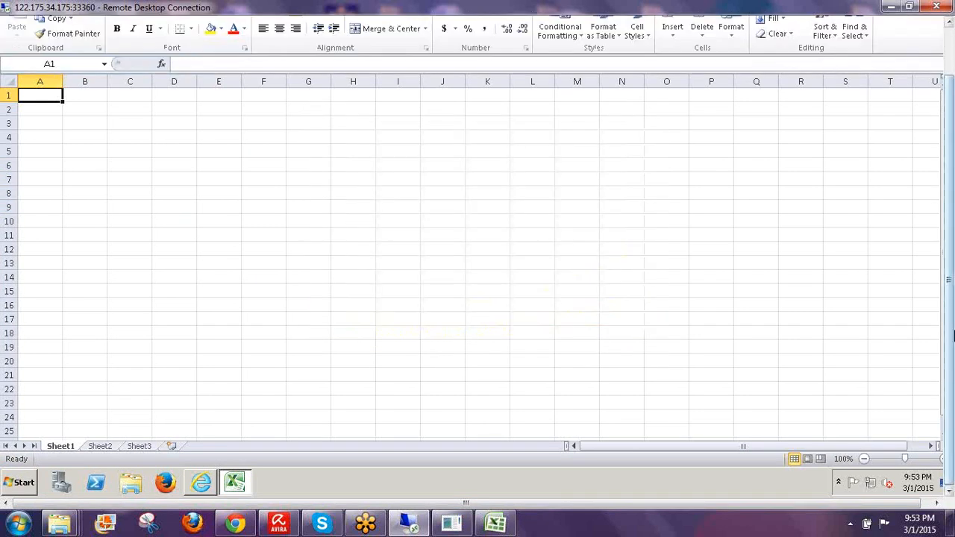
left_click_drag(953, 345, 952, 285)
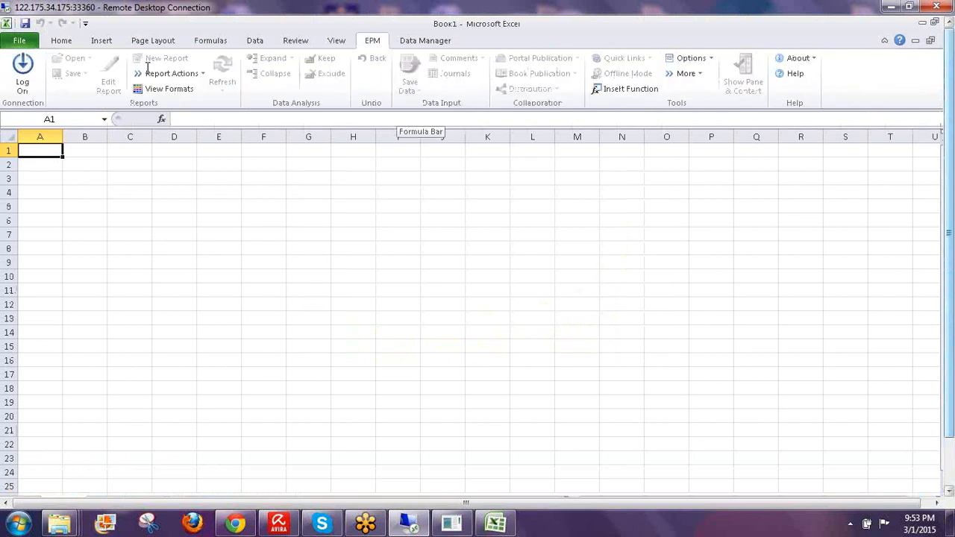
- Log on through EPM to the Consolidation connection, entering the user name and password
left_click(37, 70)
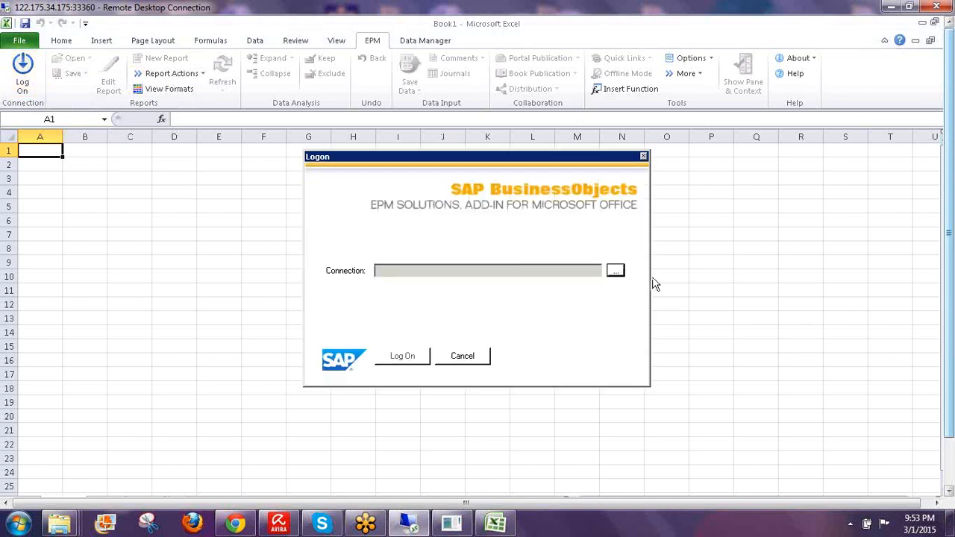
left_click(615, 270)
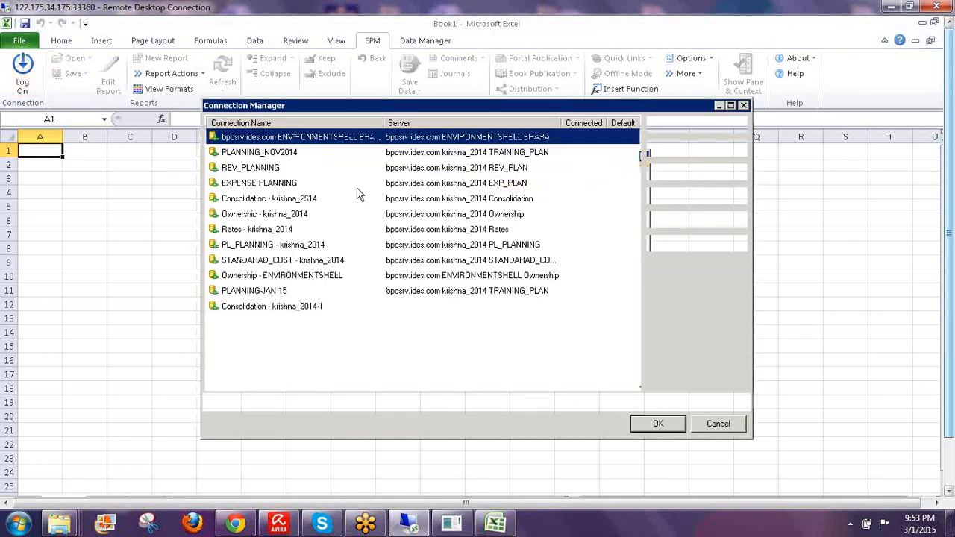
left_click(252, 199)
left_click(647, 423)
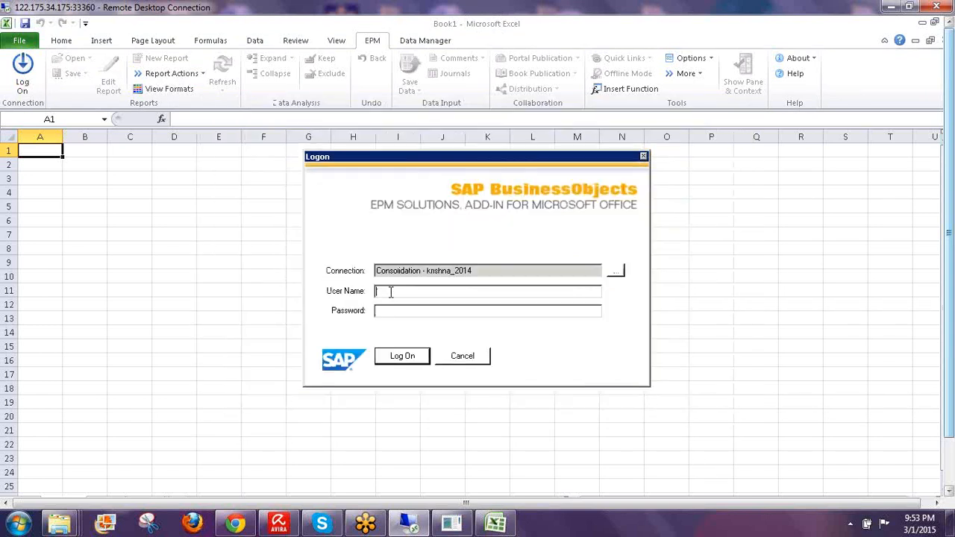
type("krishna")
type("******")
key("Return")
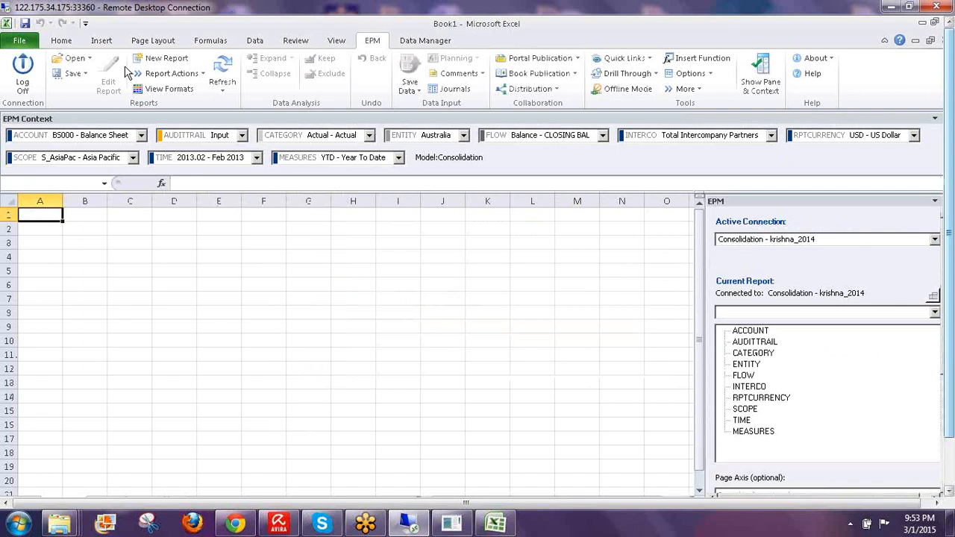
- Open COI-PURCHASE-METHOD.xlsx from the server's INPUT SCHEDULES report folder via EPM Open
left_click(90, 59)
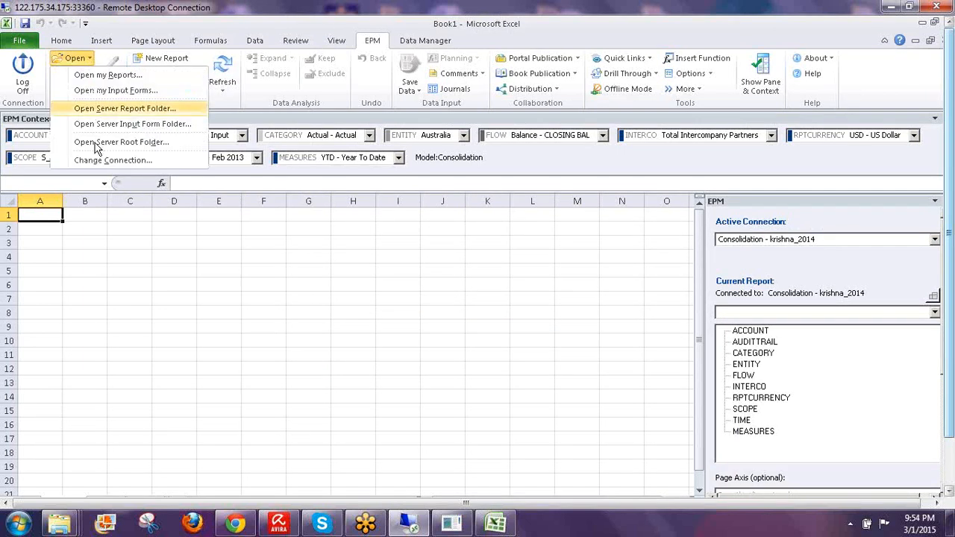
left_click(94, 142)
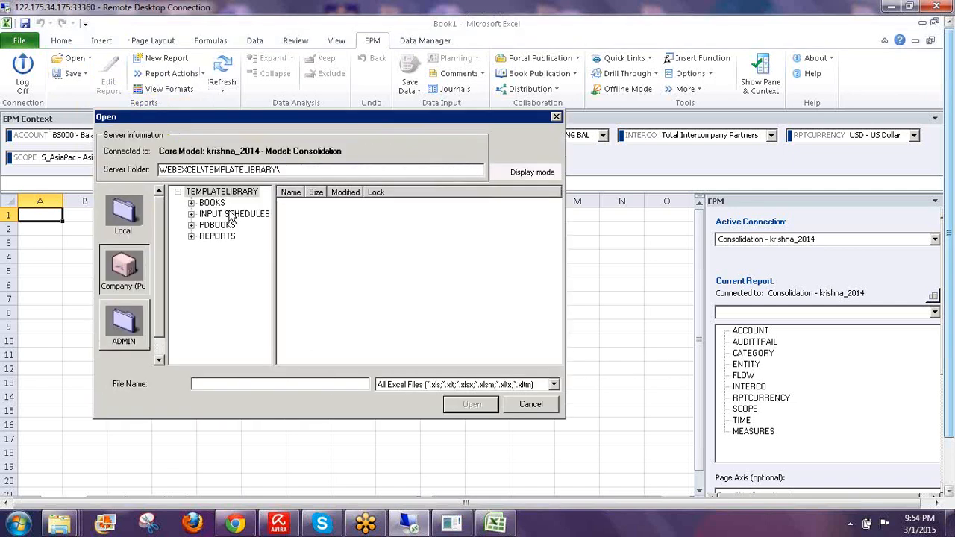
left_click(233, 214)
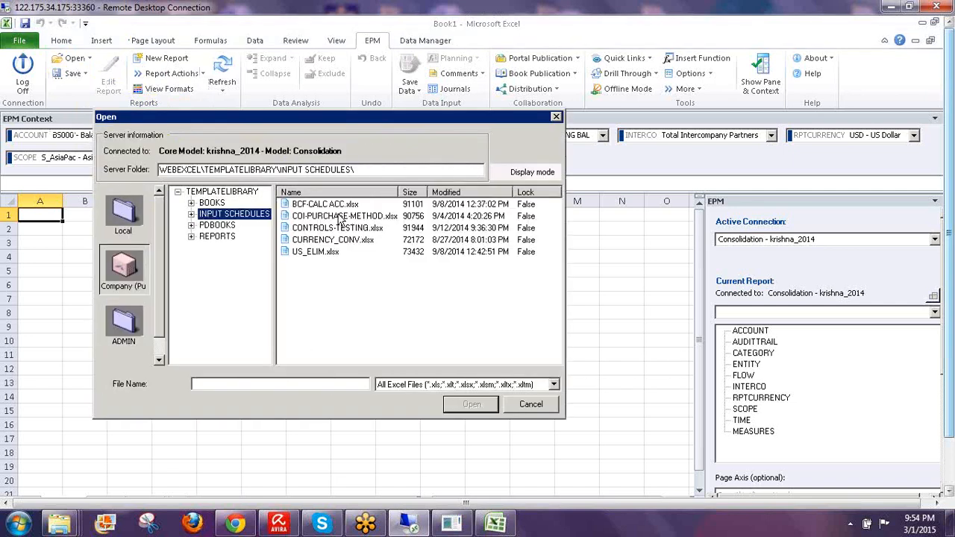
left_click(343, 216)
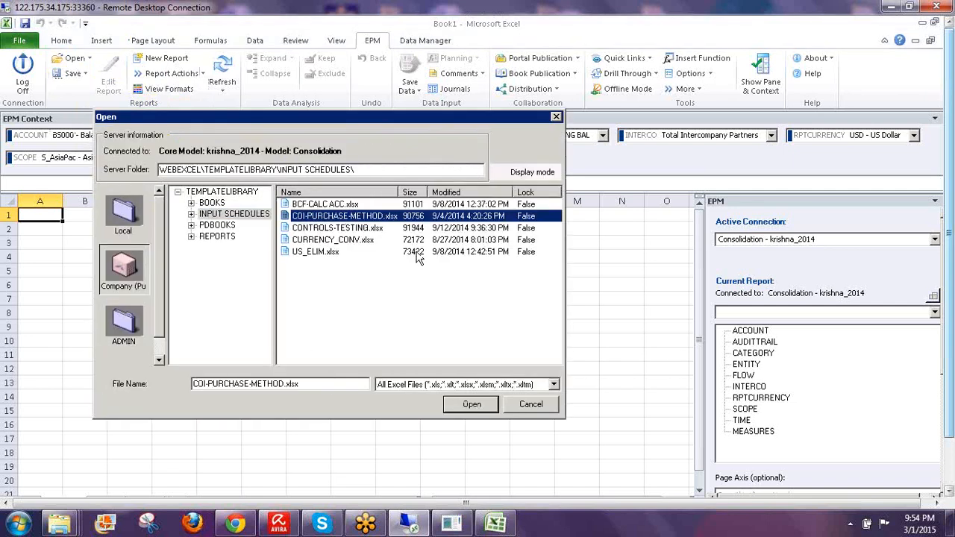
left_click(472, 404)
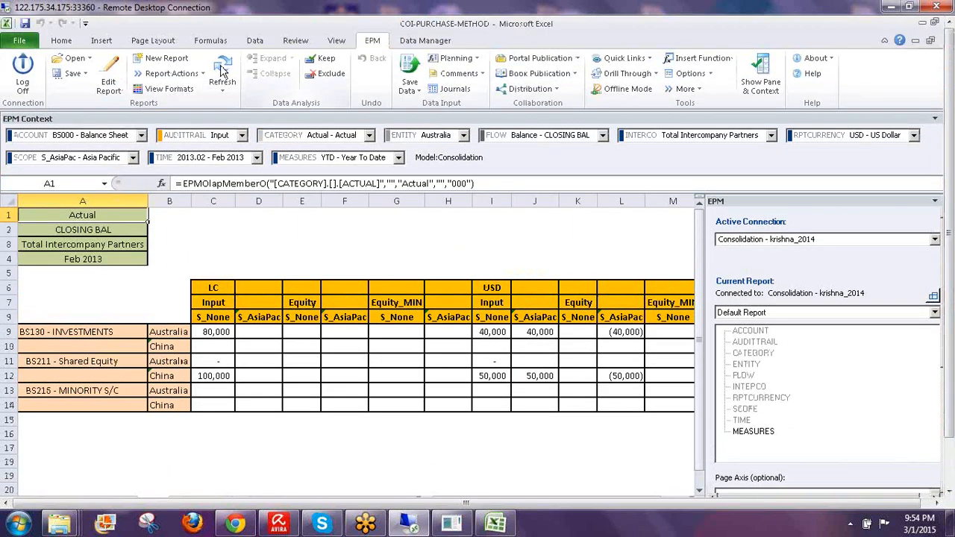
- Refresh the COI and IC sheets from the server so BS130, BS211 and intercompany amounts show dashes
left_click(222, 70)
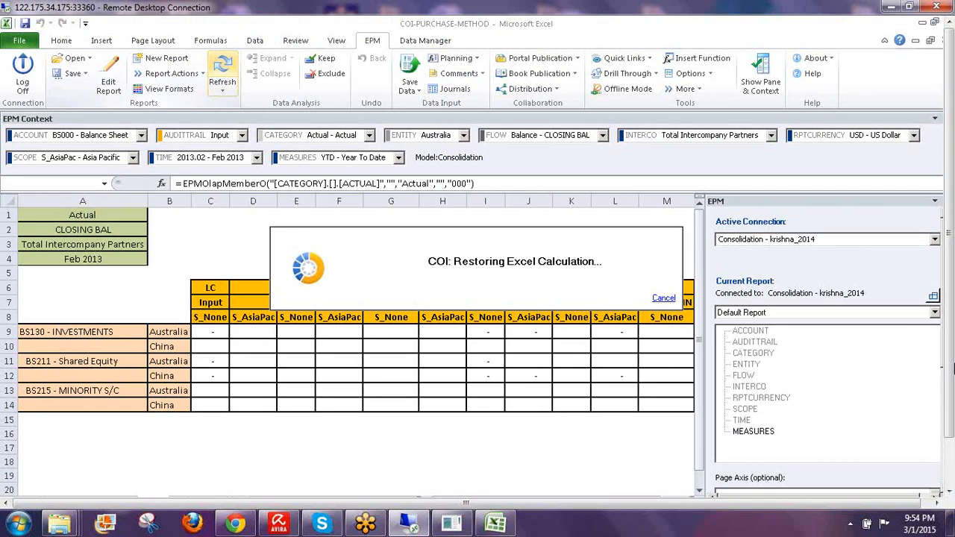
left_click_drag(950, 336, 950, 391)
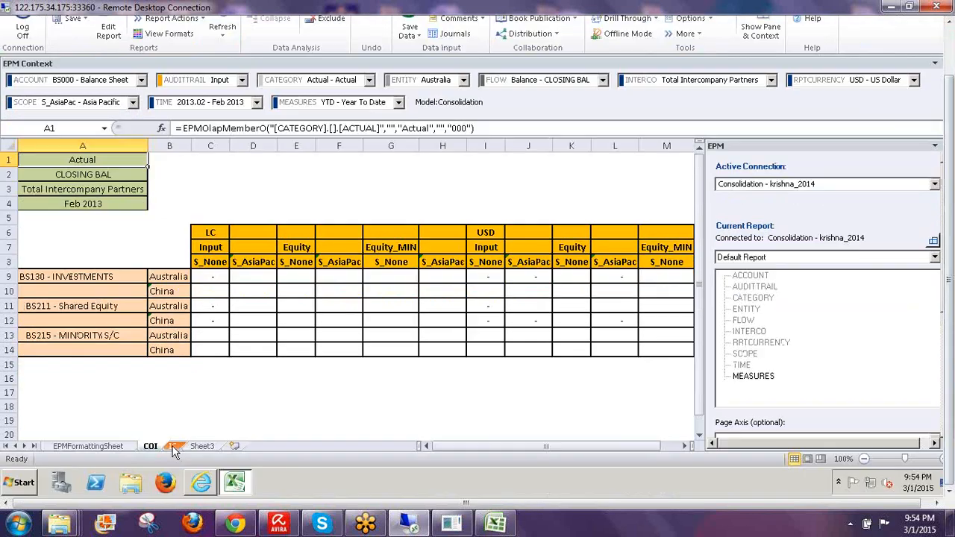
left_click(172, 446)
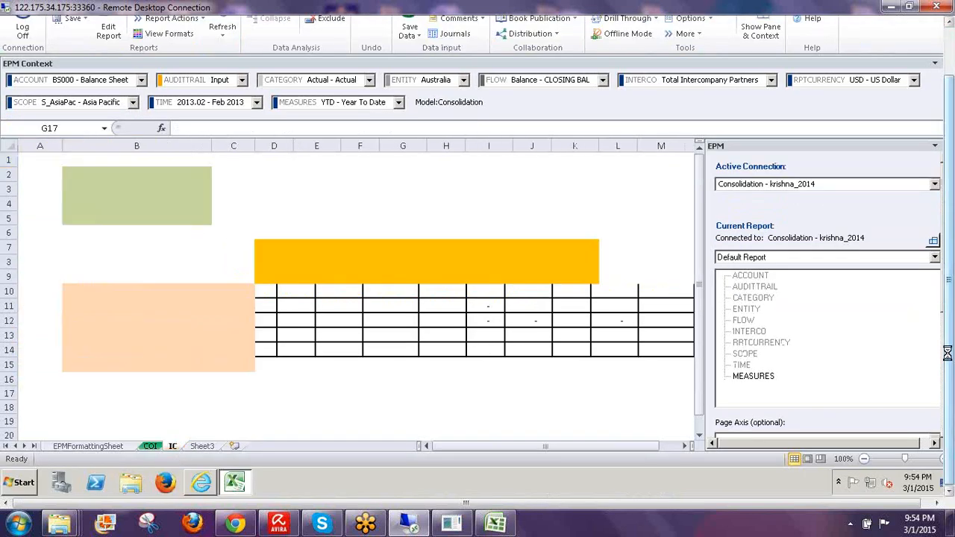
left_click_drag(947, 352, 949, 306)
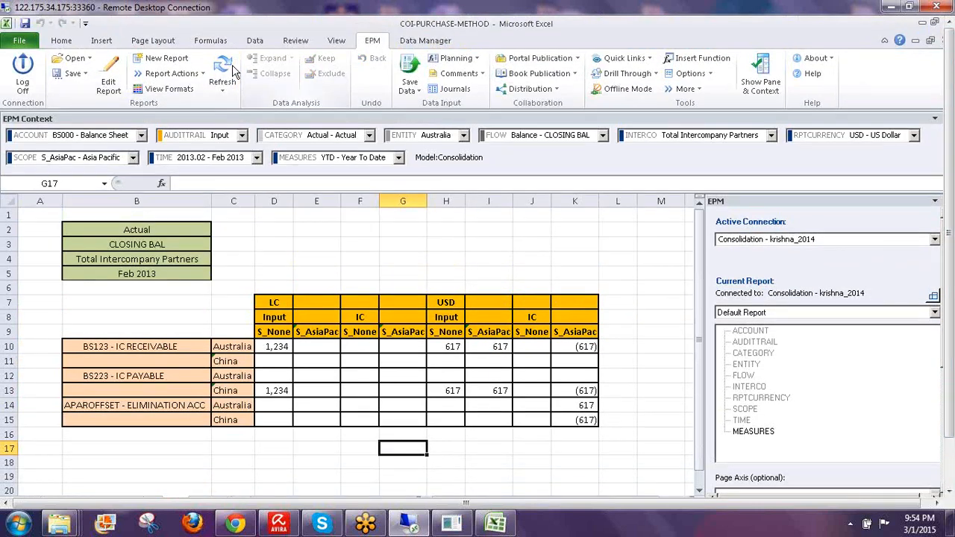
left_click(224, 71)
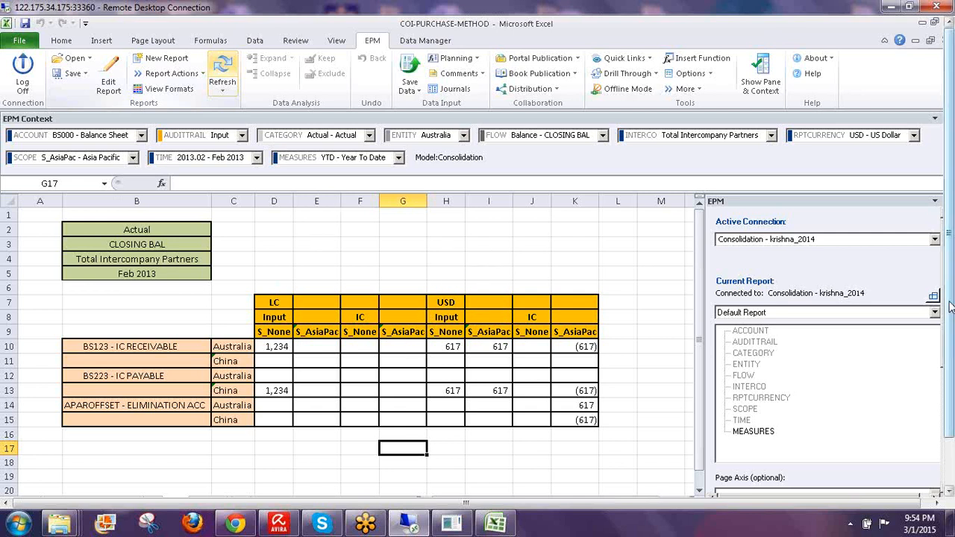
left_click_drag(950, 306, 950, 359)
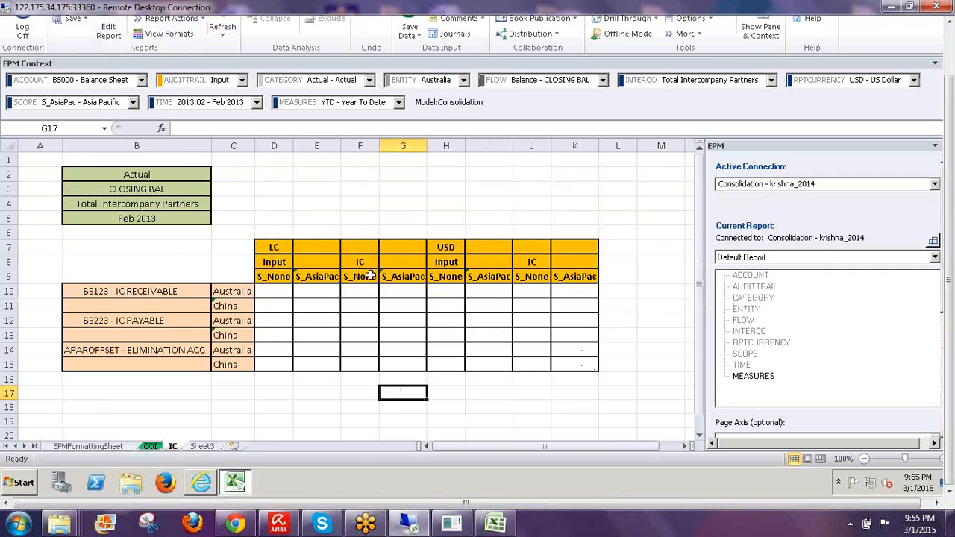
left_click(149, 446)
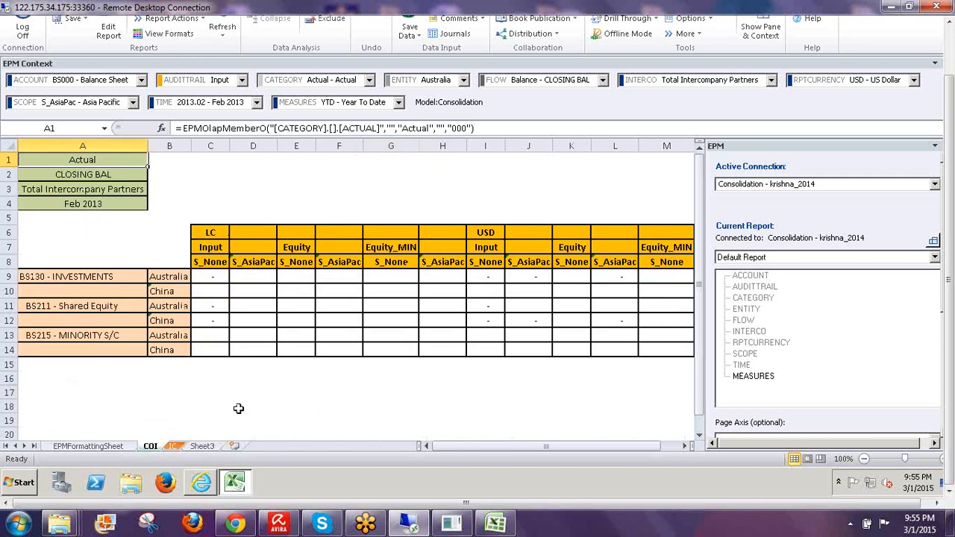
left_click(241, 392)
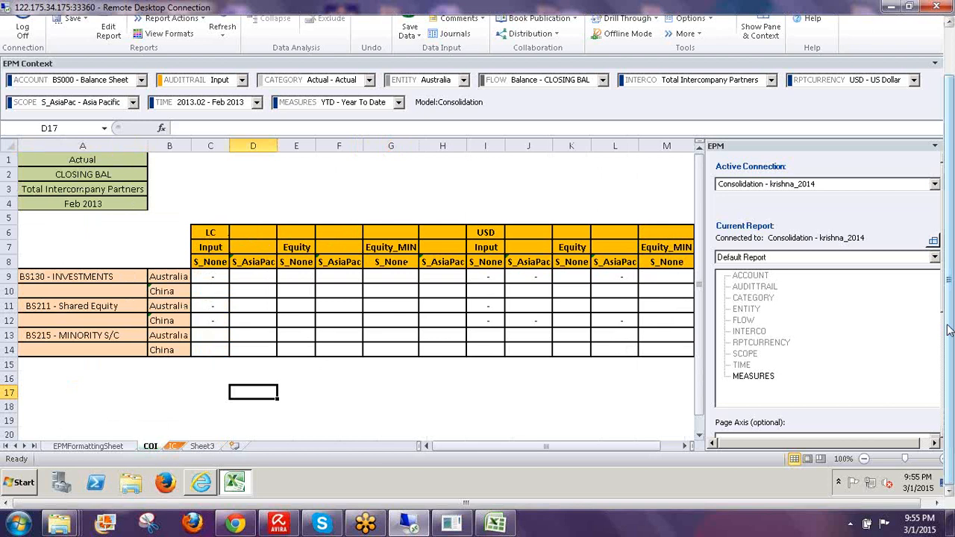
left_click_drag(948, 330, 948, 275)
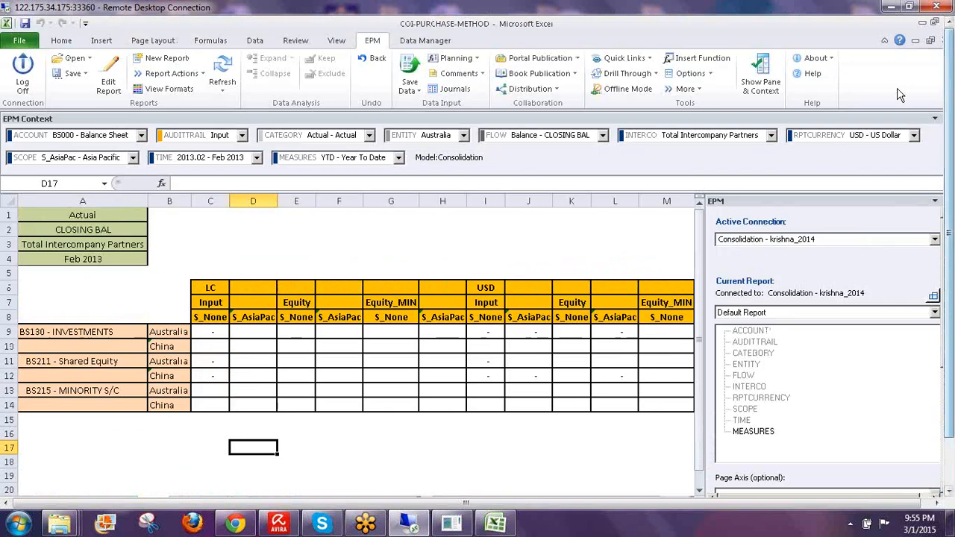
- Minimize Excel and Internet Explorer, then open the COI workbook from the desktop
left_click(919, 22)
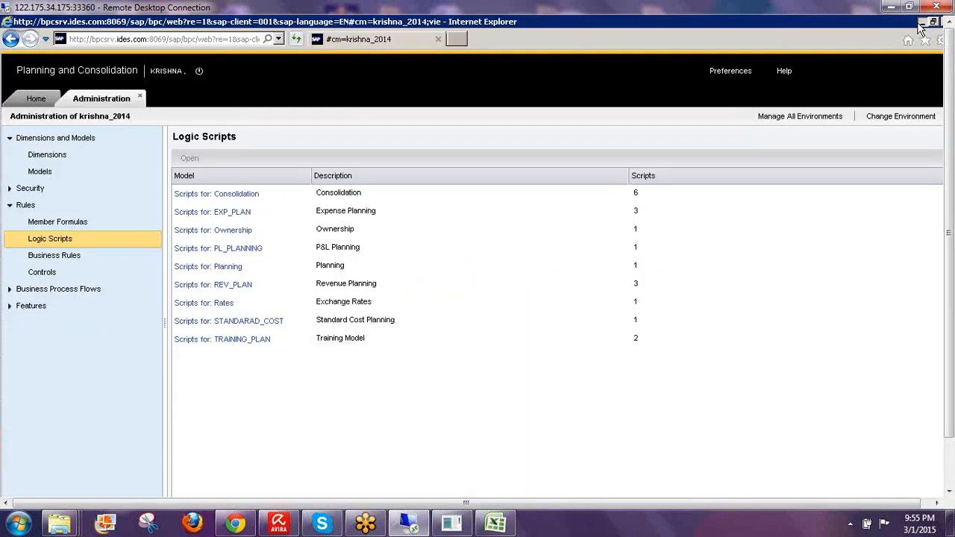
left_click(921, 23)
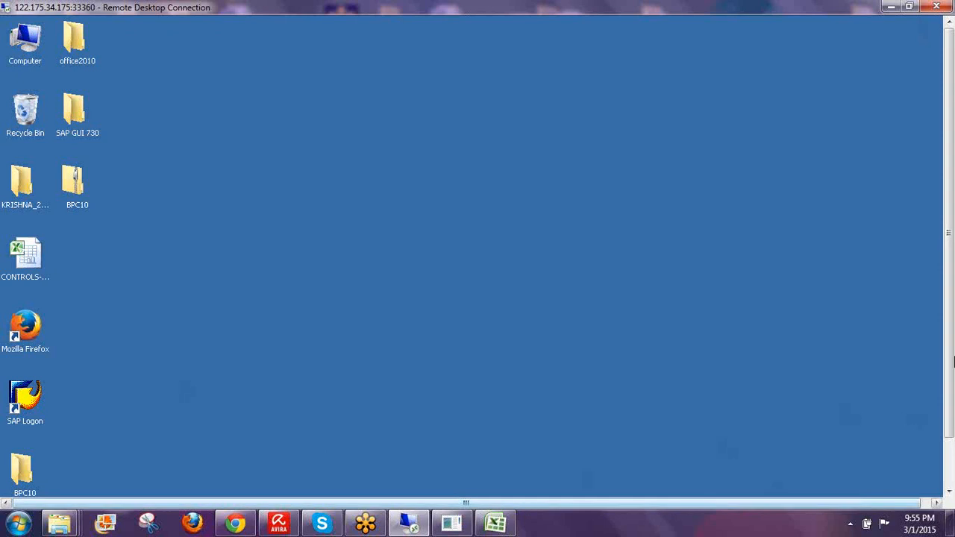
left_click_drag(948, 280, 948, 337)
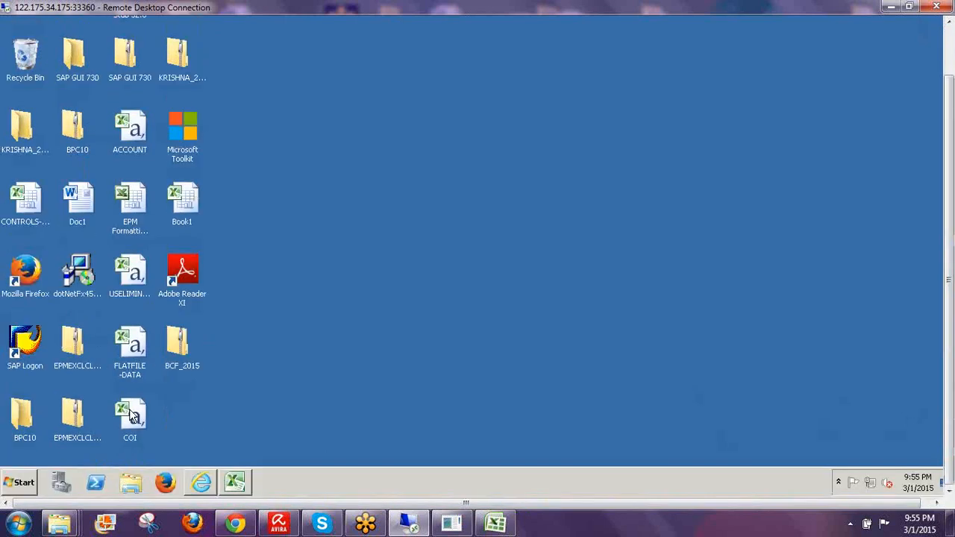
double_click(129, 409)
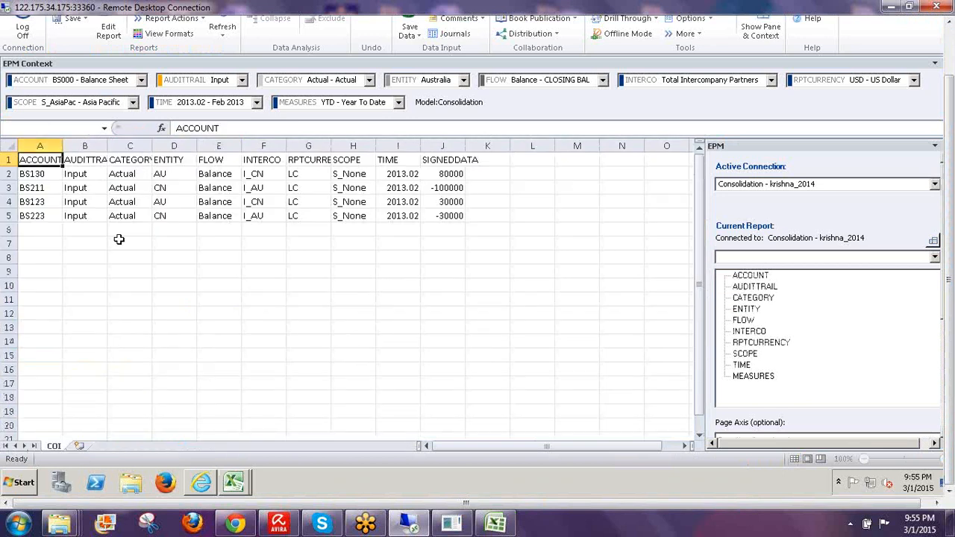
left_click(42, 174)
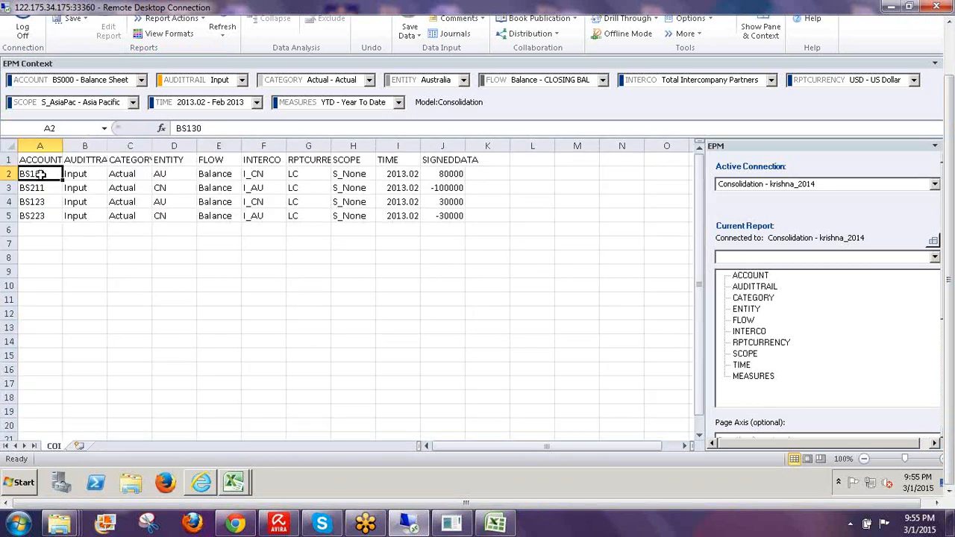
left_click(43, 189)
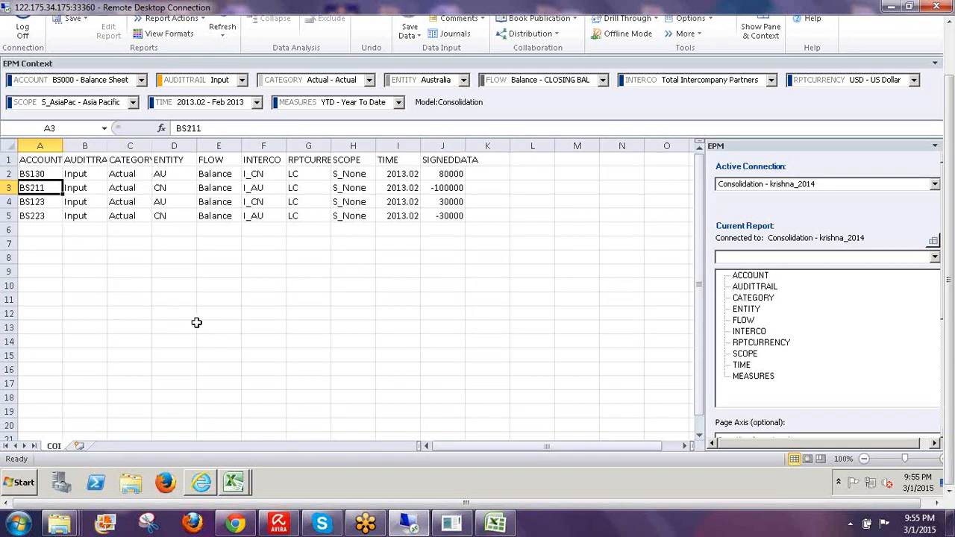
key("Up")
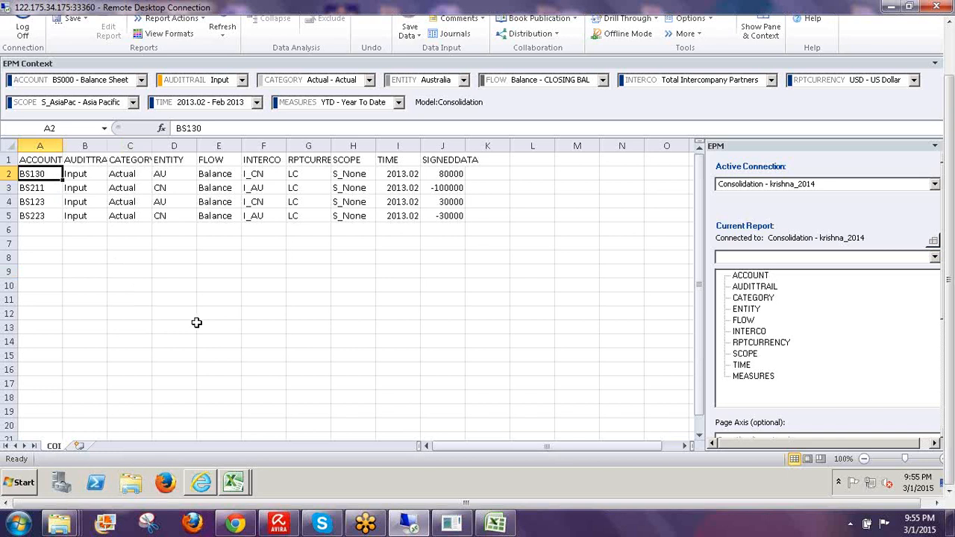
key("Down")
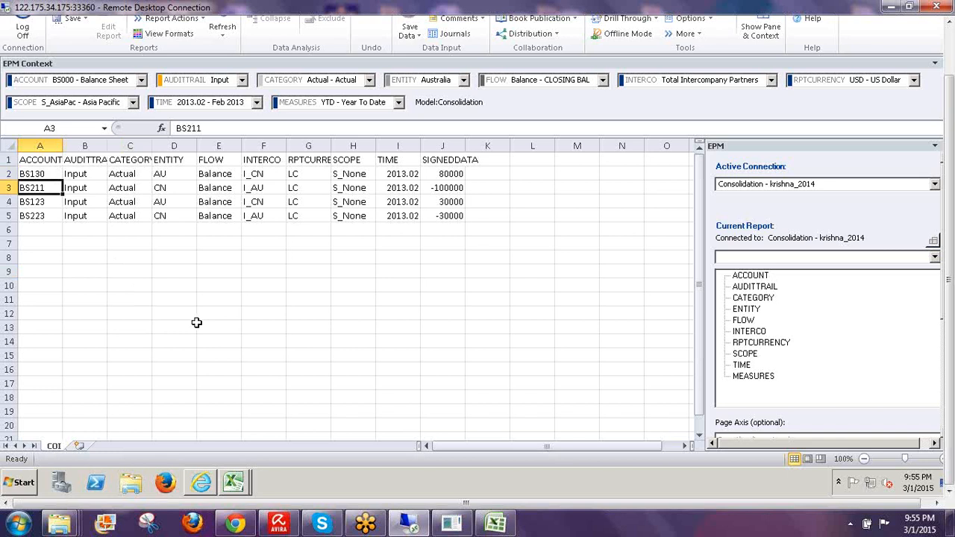
key("Up")
key("Right")
key("Right")
key("Right")
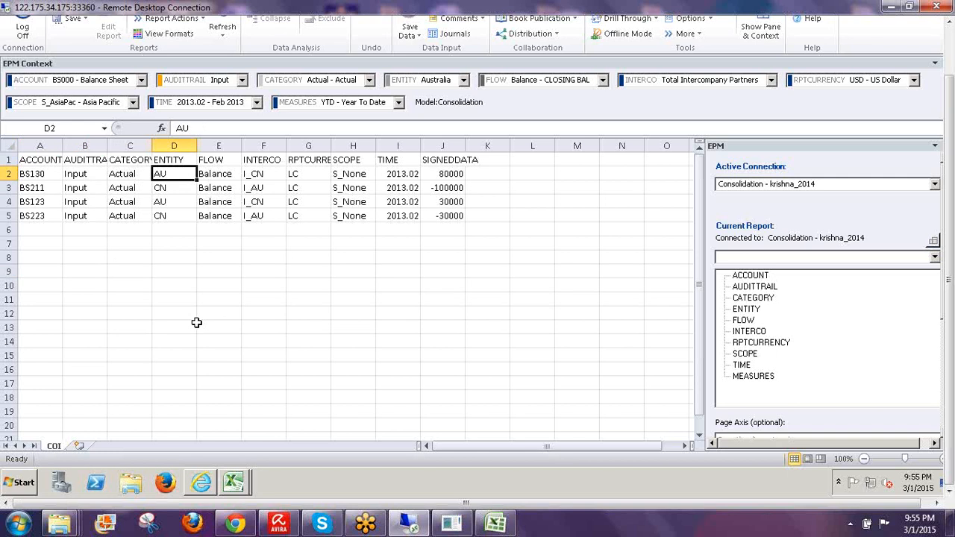
key("Down")
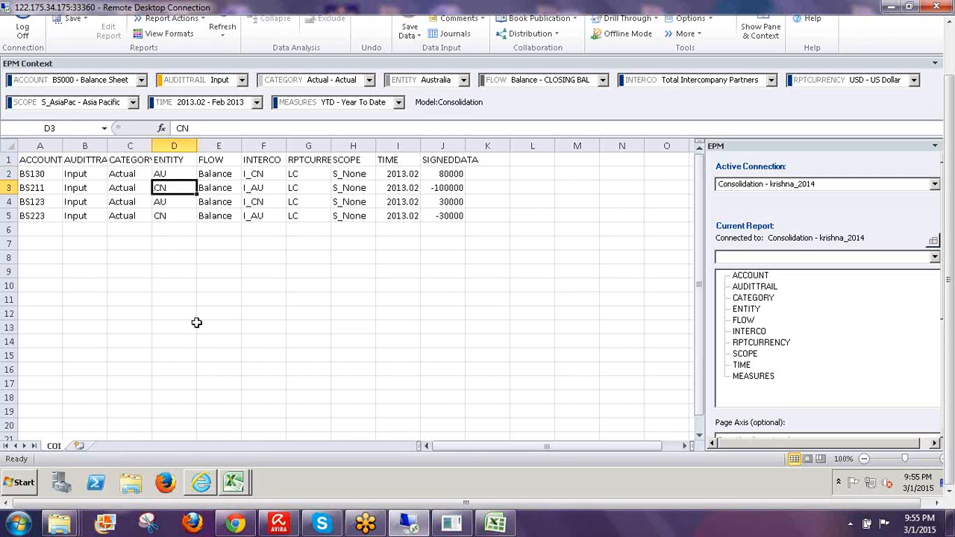
key("Left")
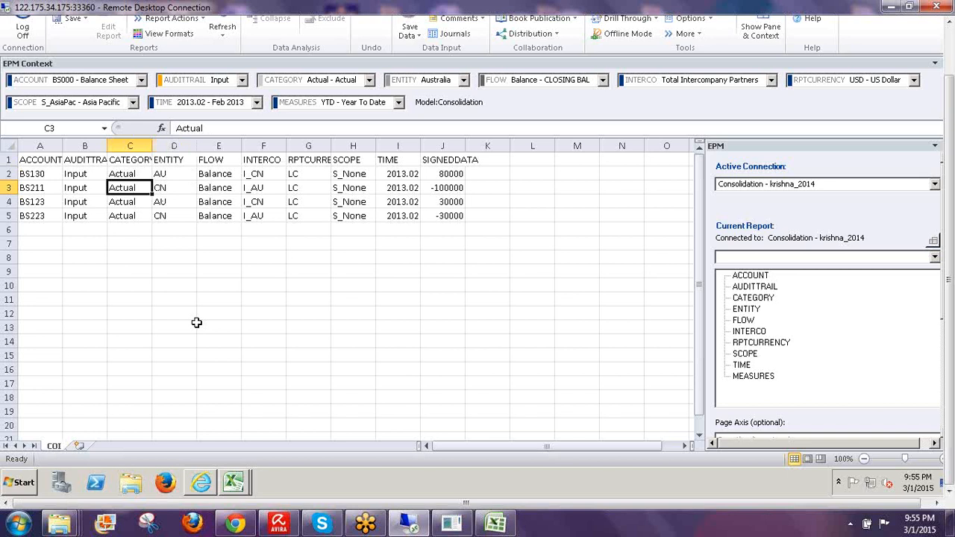
key("Left")
key("Right")
key("Right")
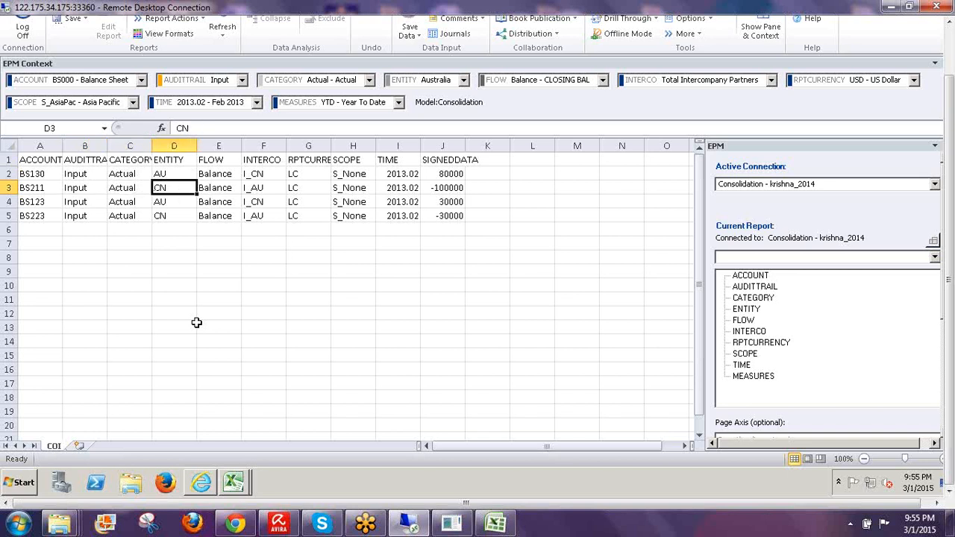
key("Right")
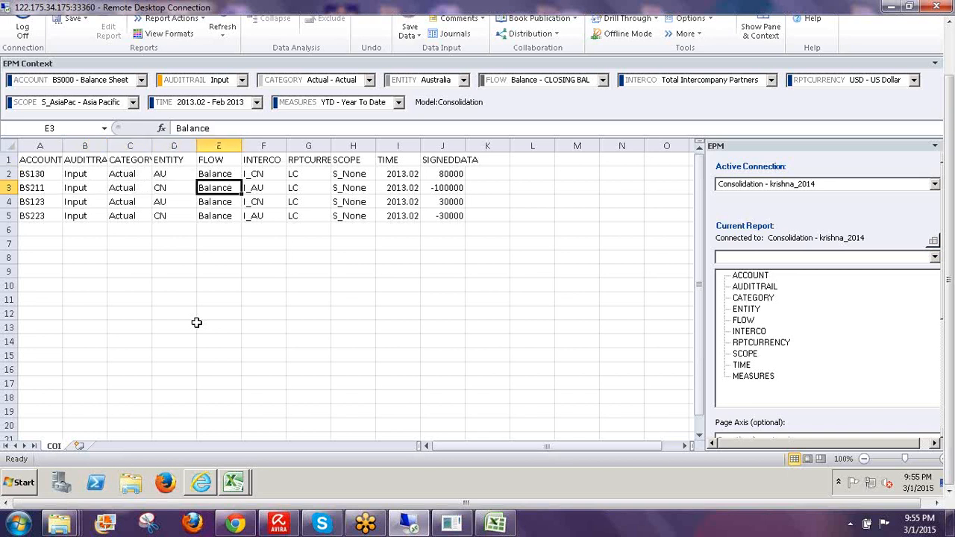
key("Right")
key("Up")
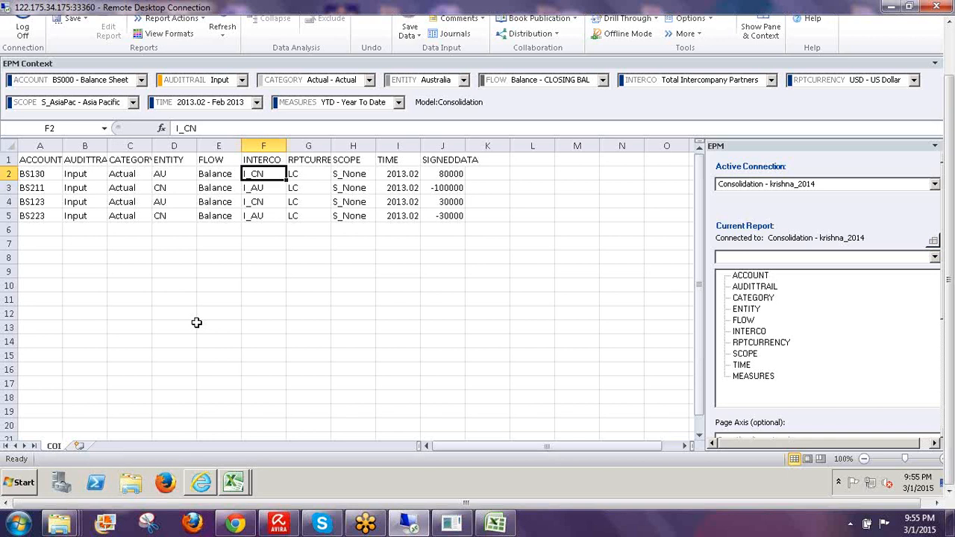
key("Right")
key("Right")
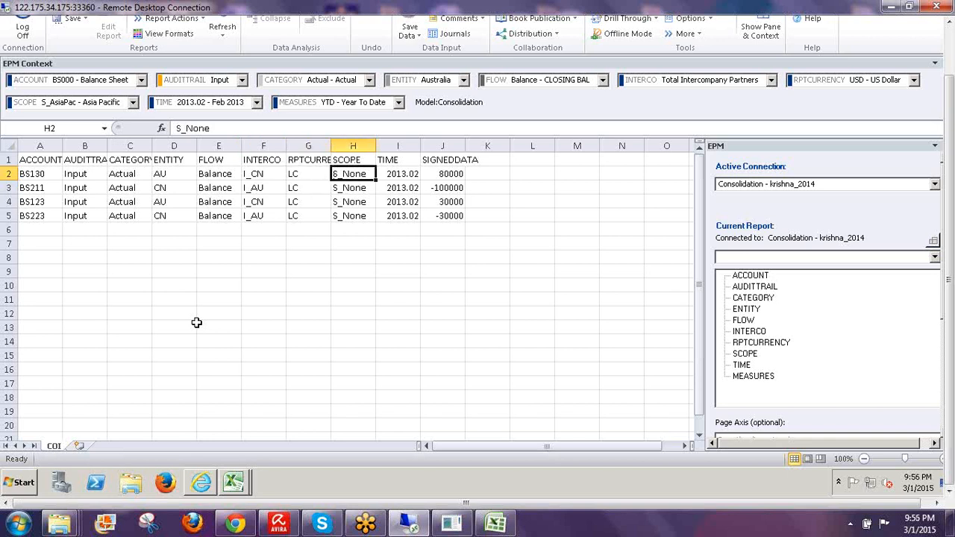
key("Right")
key("Right")
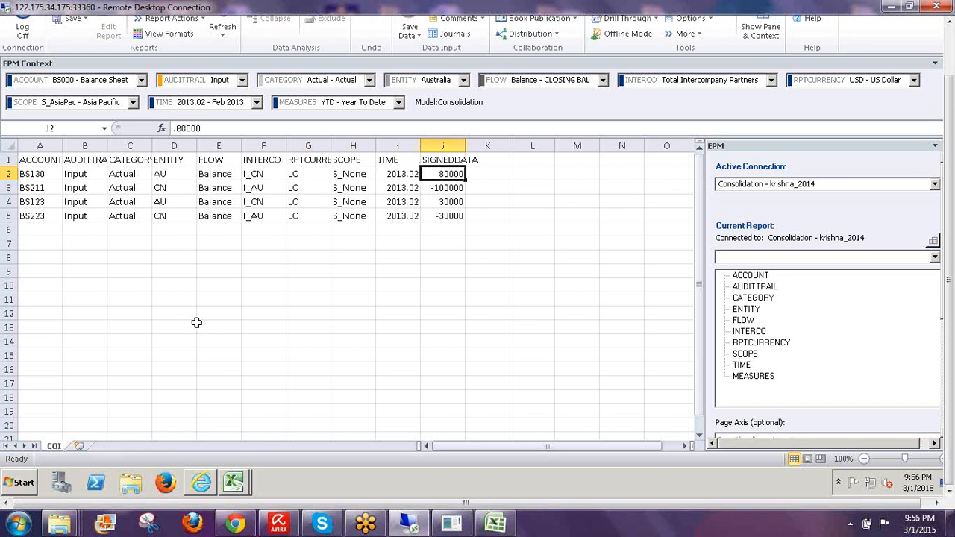
key("Down")
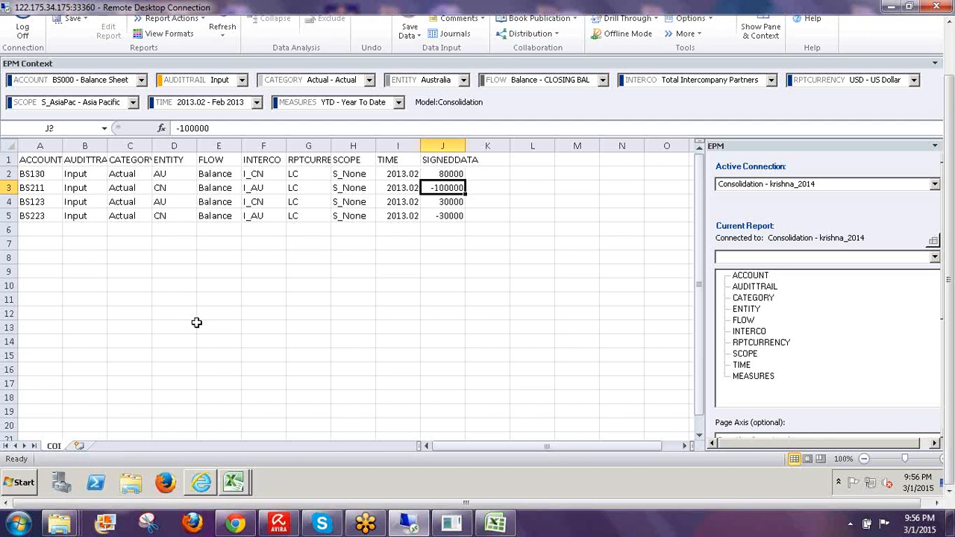
key("Up")
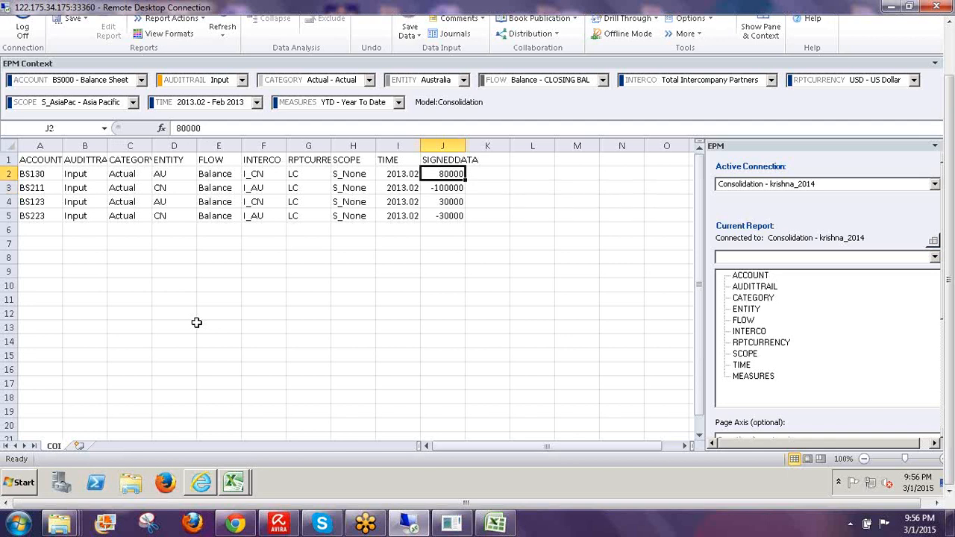
key("Down")
key("Down")
key("Left")
key("Left")
key("Left")
key("Left")
key("Left")
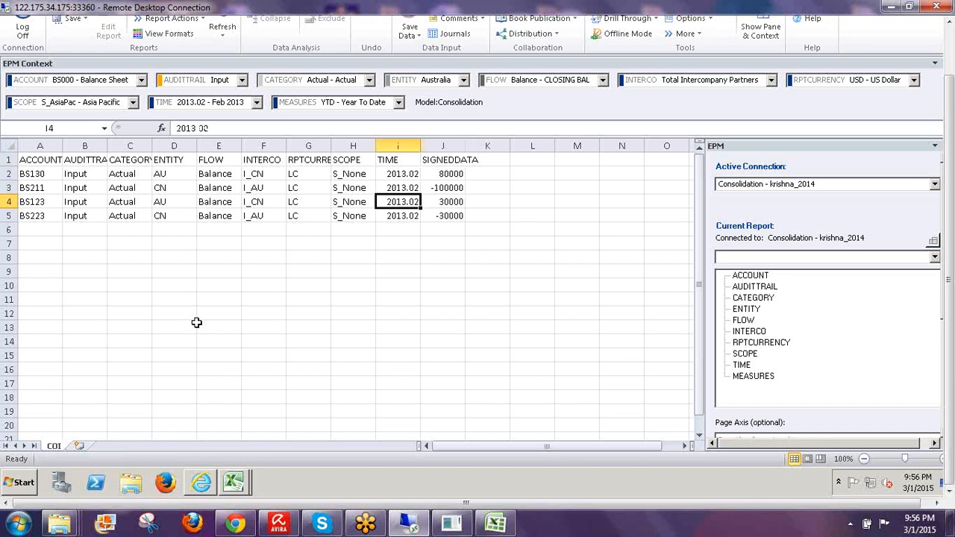
key("Left")
key("Left")
key("Left")
key("Left")
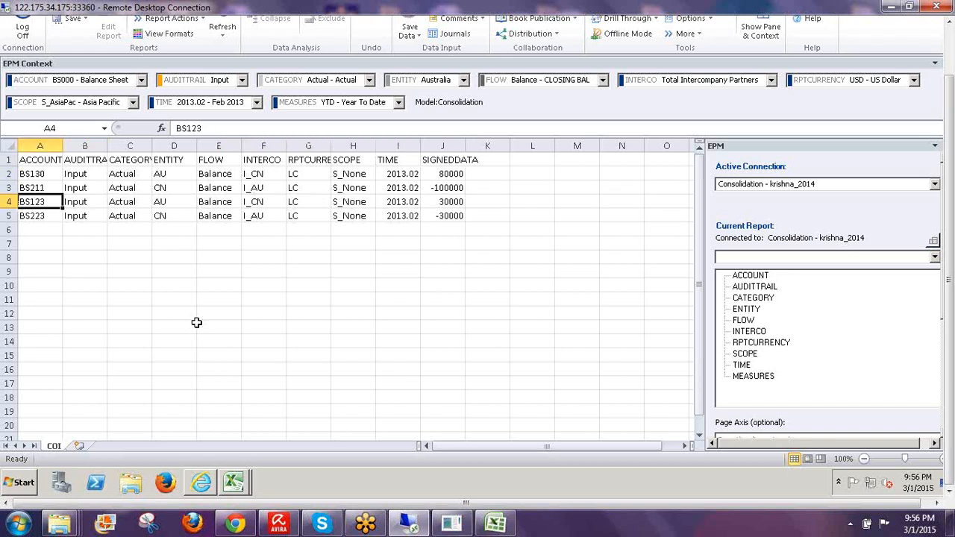
key("Down")
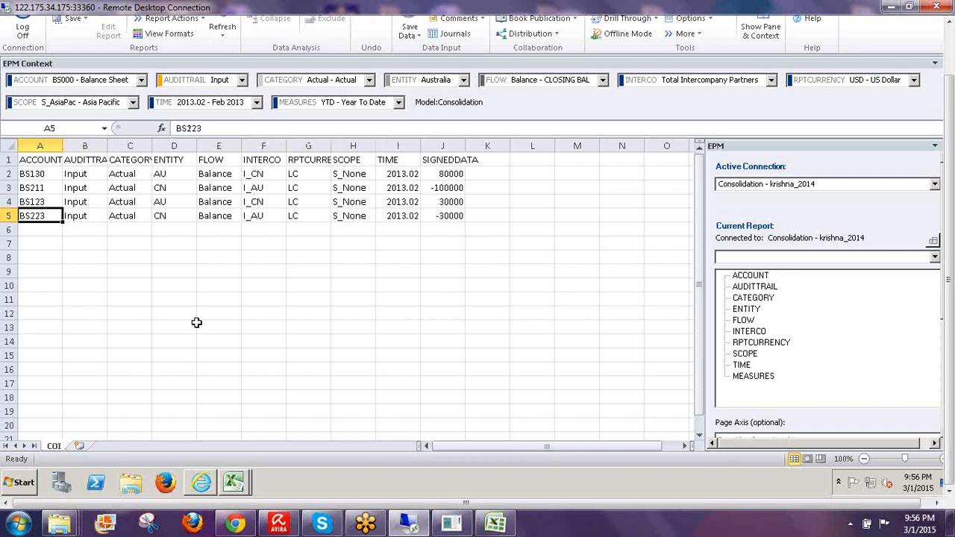
key("Up")
key("Right")
key("Right")
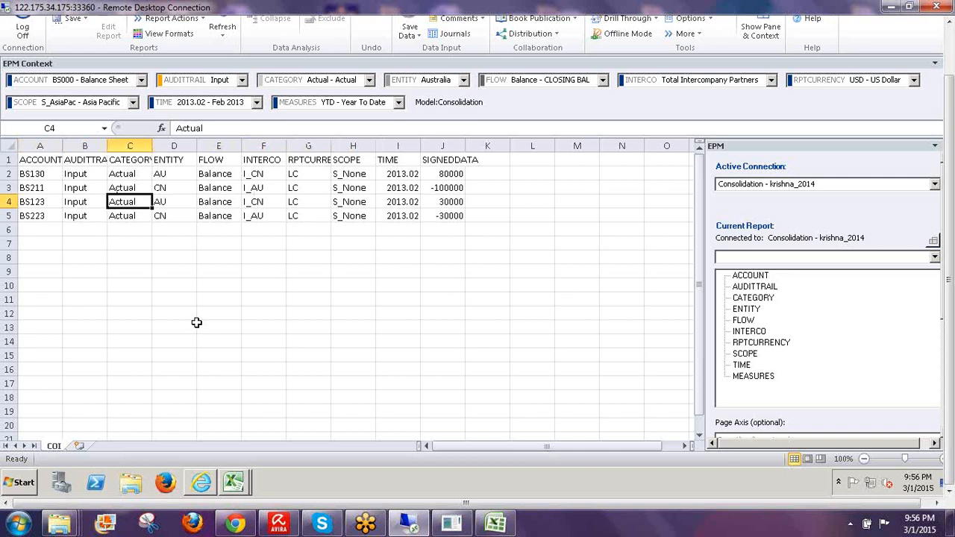
key("Right")
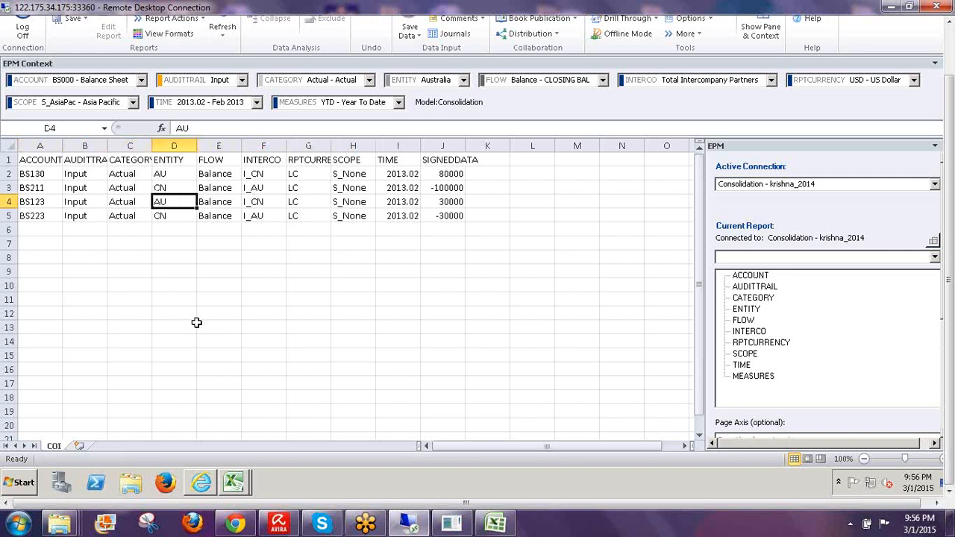
key("Right")
key("Right")
key("Right")
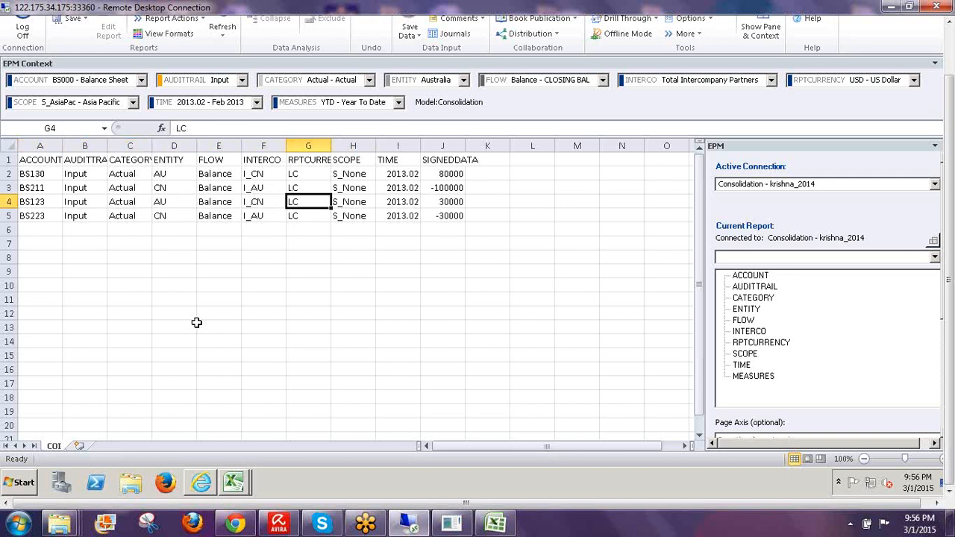
key("Left")
key("Down")
key("Left")
key("Left")
key("Left")
key("Left")
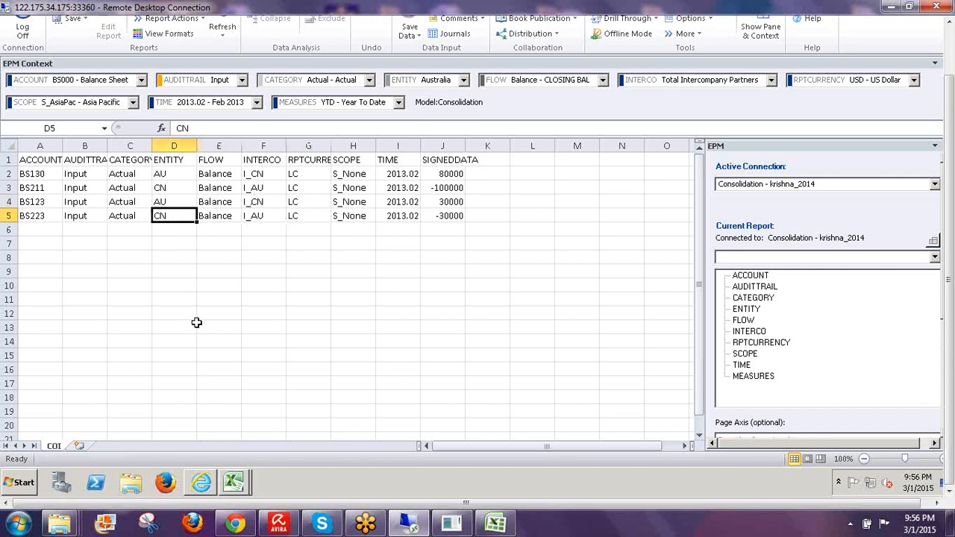
key("Left")
key("Right")
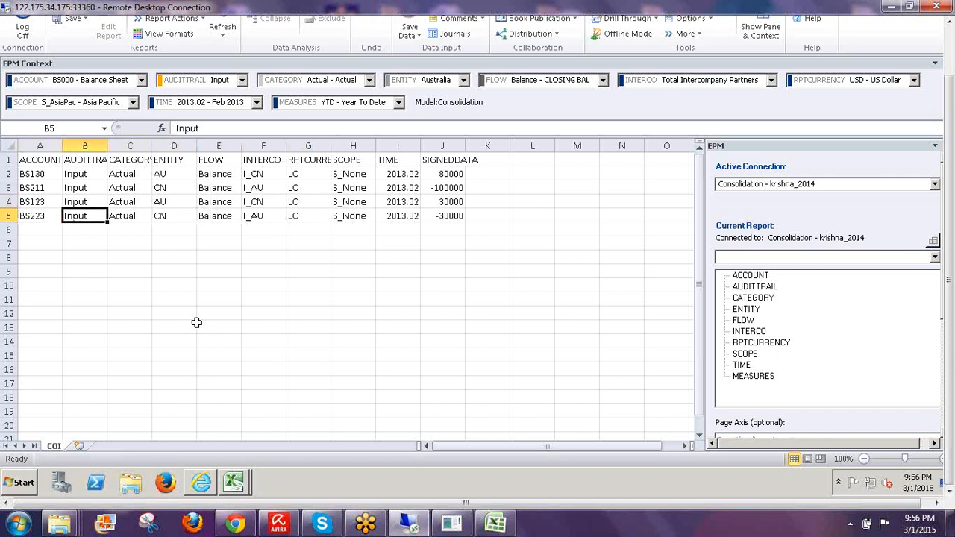
key("Right")
key("Right")
key("Right")
key("Right")
key("Right")
key("Right")
key("Right")
key("Right")
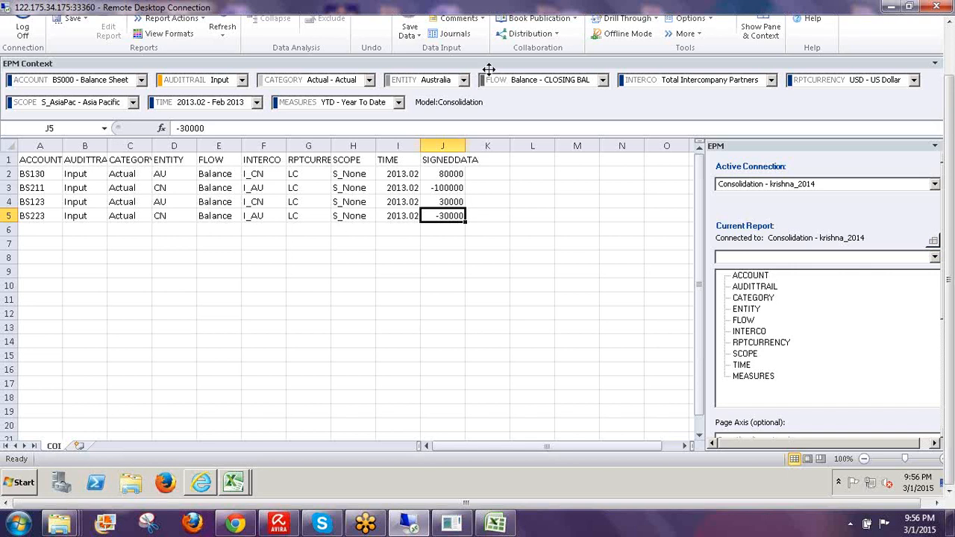
- Check the ENTITY values in rows 2–5, including AU and CN, then close the COI workbook
left_click(592, 249)
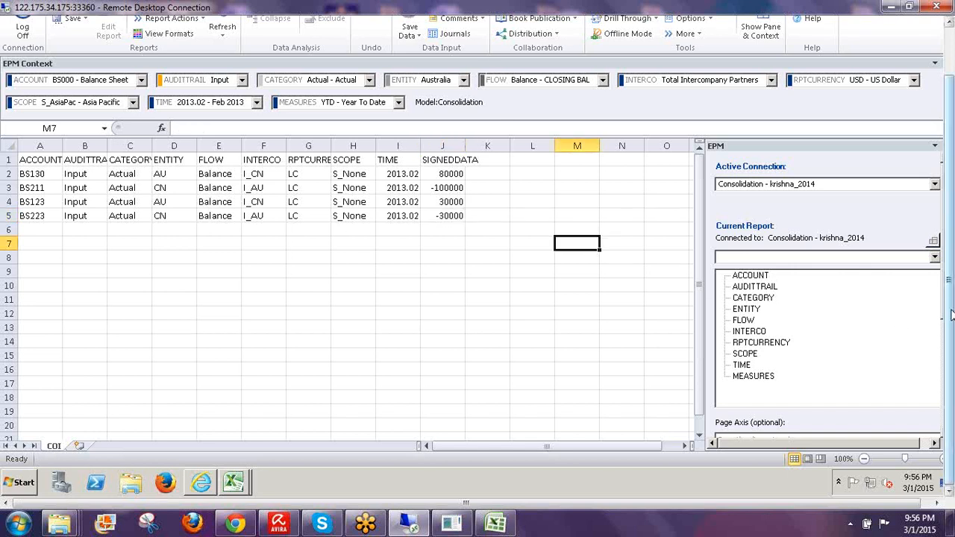
scroll(951, 310, "up", 3)
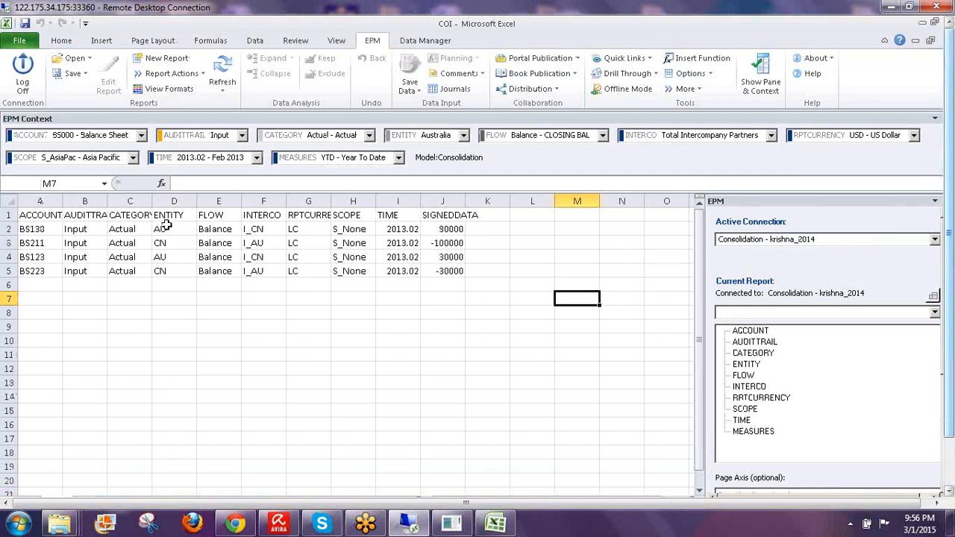
left_click(168, 230)
left_click(166, 242)
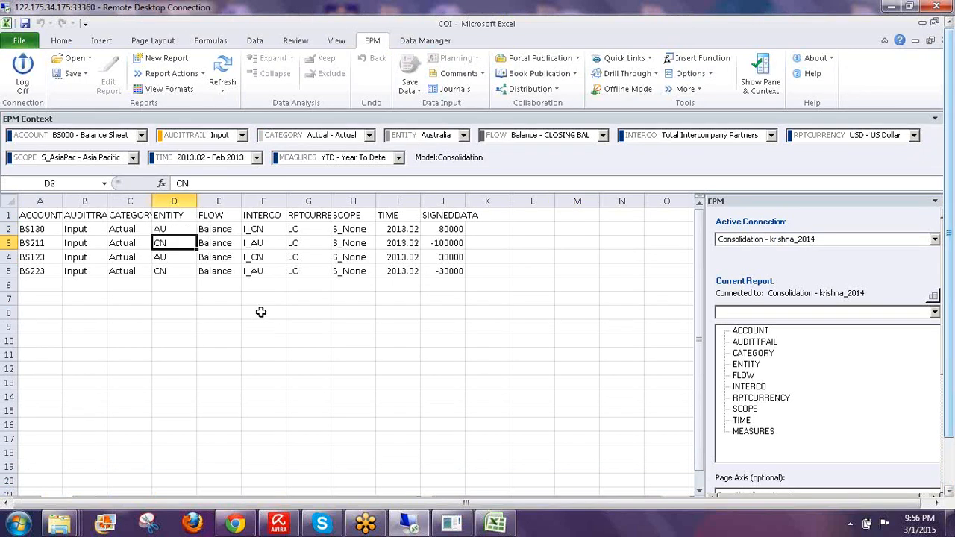
left_click(166, 257)
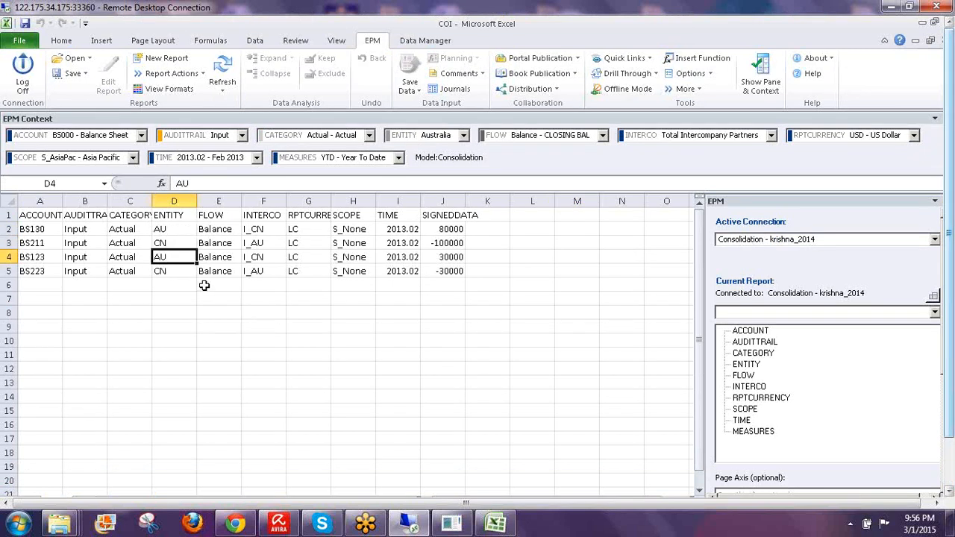
key("Down")
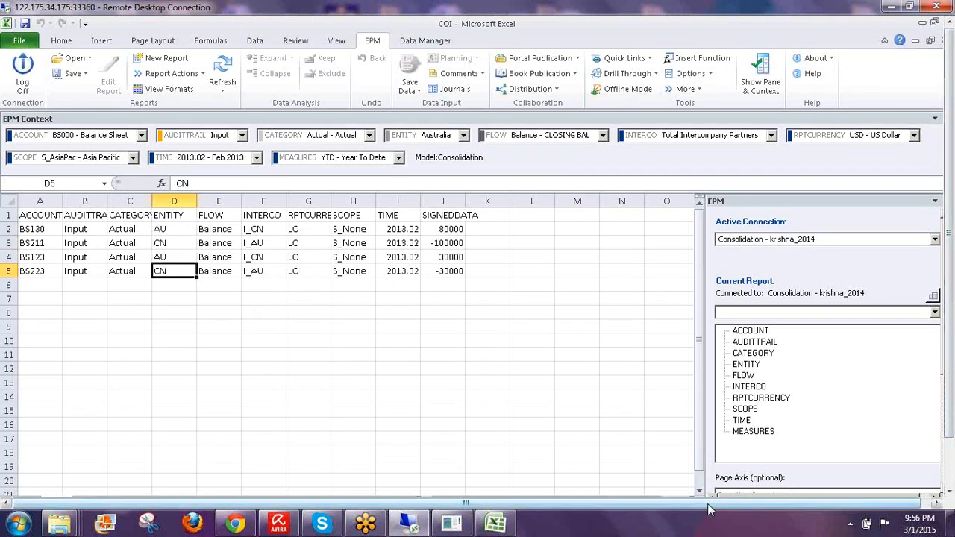
left_click_drag(708, 504, 797, 496)
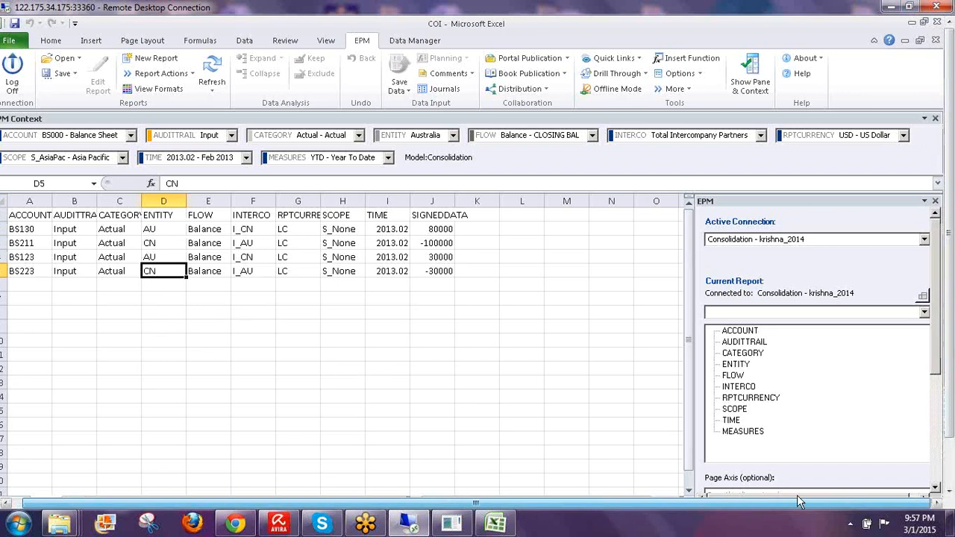
left_click(936, 40)
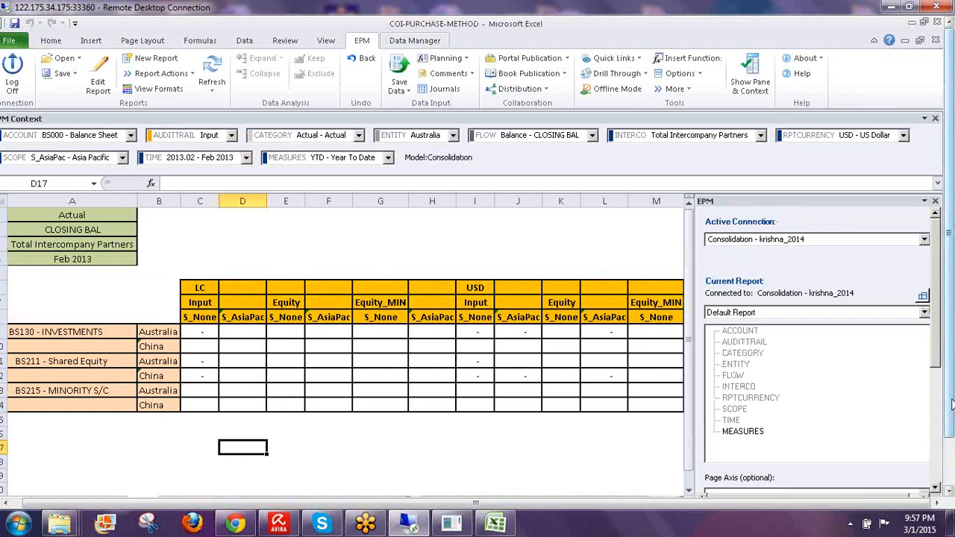
- Collapse the Excel ribbon to reveal more of the schedule's LC and USD Input columns
left_click_drag(947, 385, 953, 414)
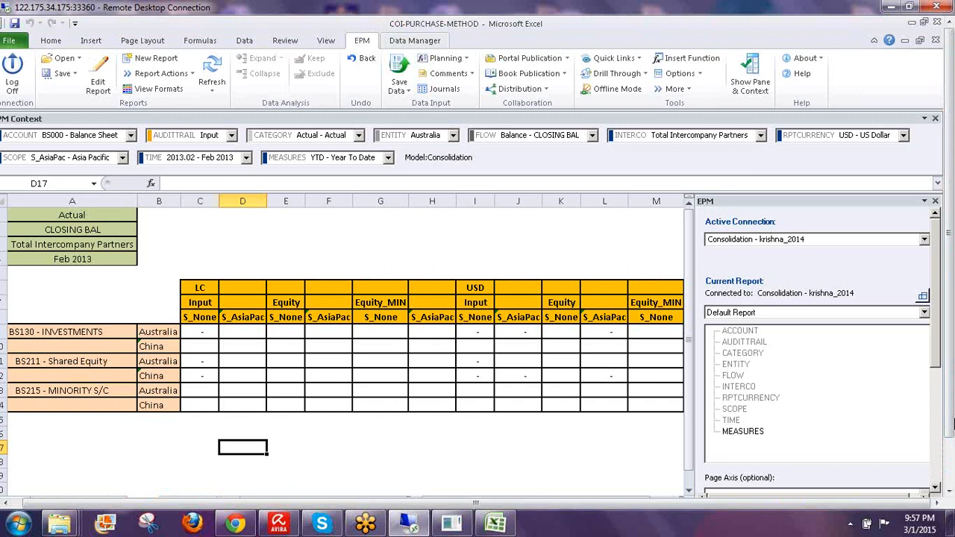
left_click_drag(949, 391, 950, 389)
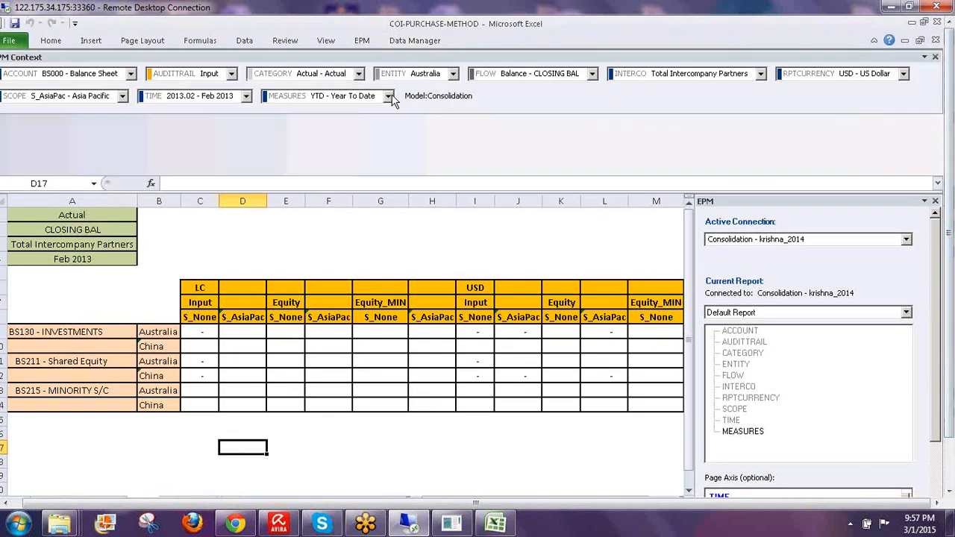
double_click(328, 442)
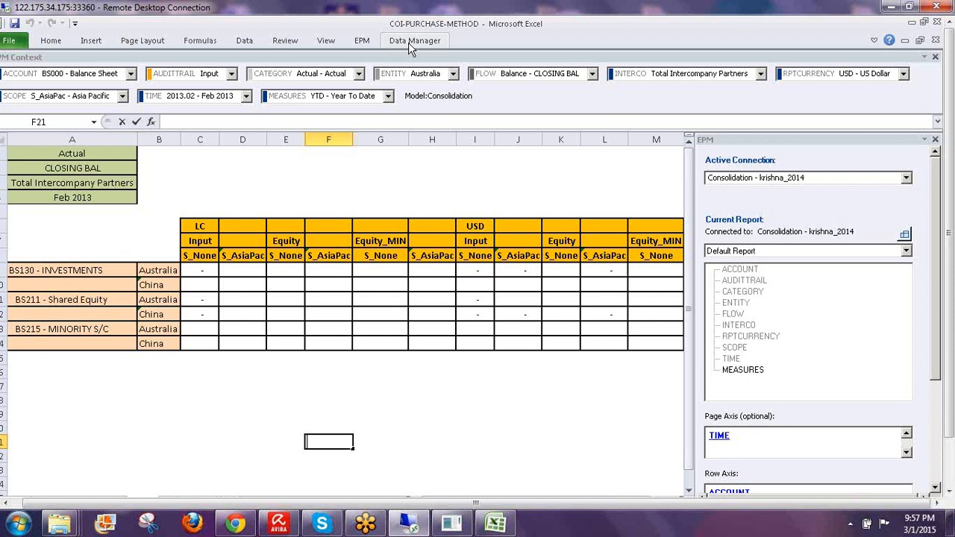
left_click(408, 45)
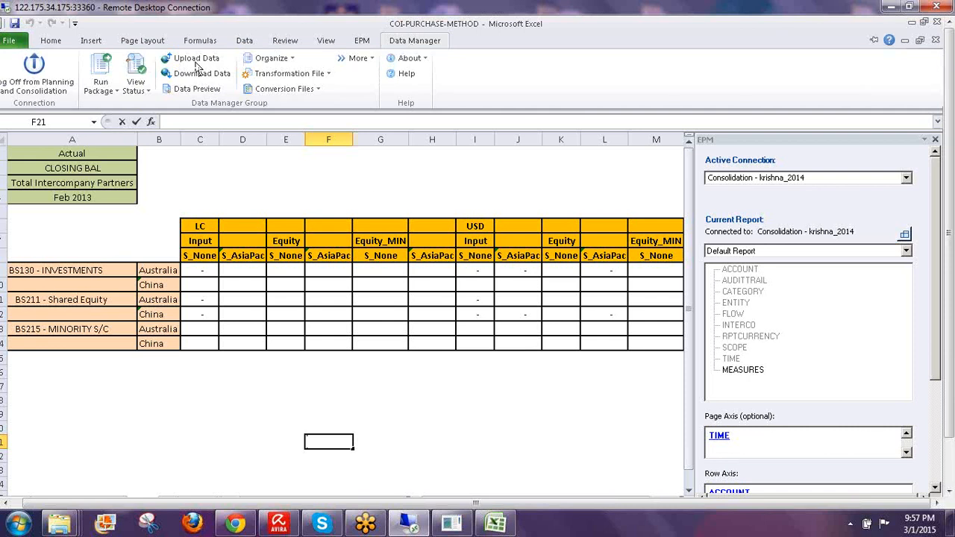
left_click(286, 153)
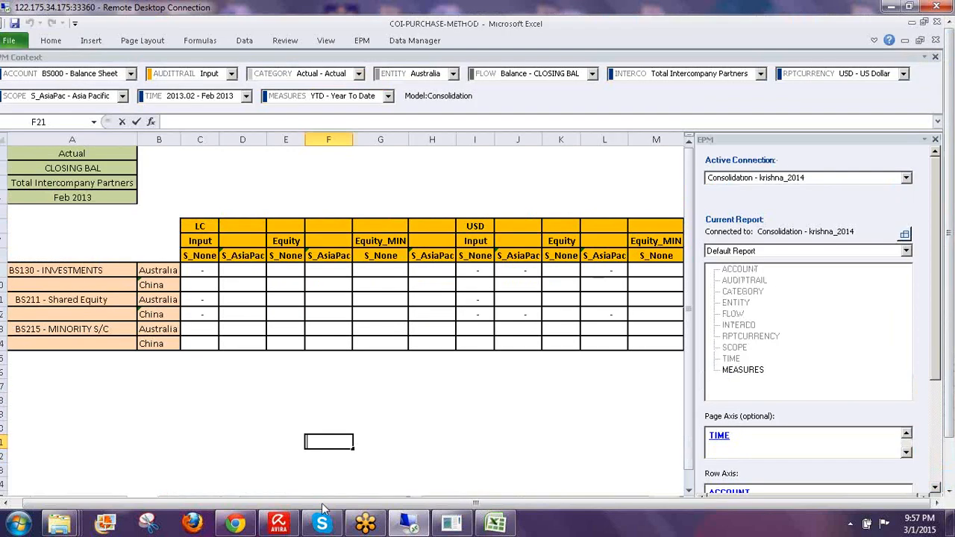
left_click(261, 431)
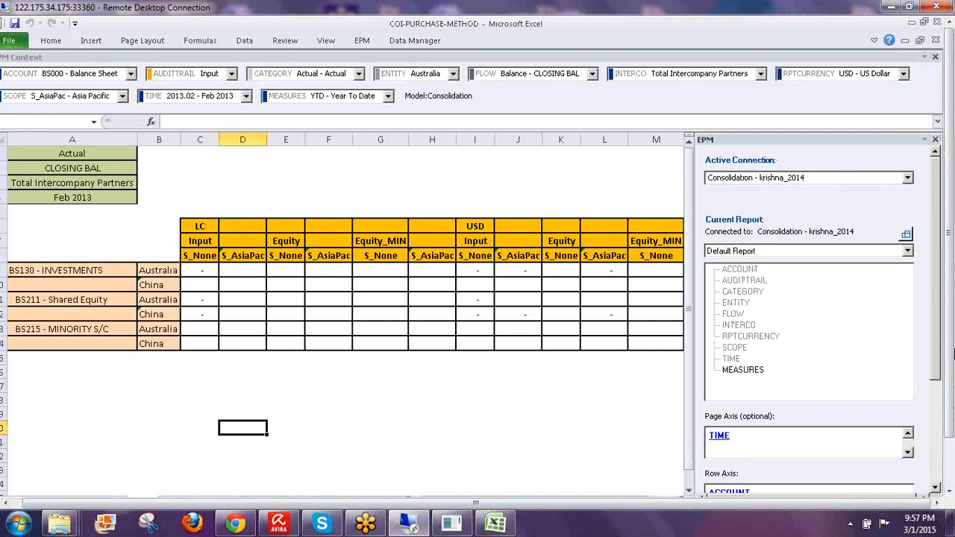
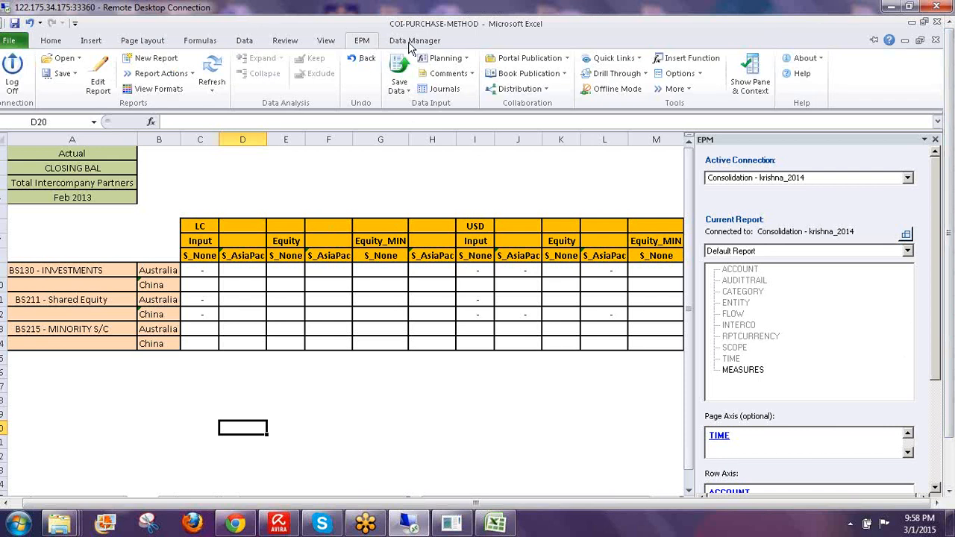
- Show the Data Manager ribbon above the COI report, returning focus to the sheet in between
left_click(412, 42)
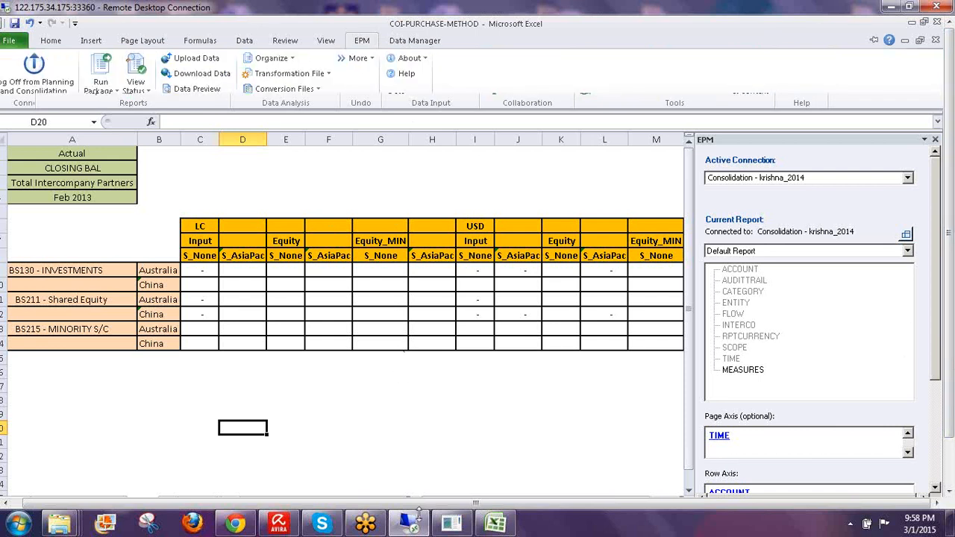
left_click(459, 527)
left_click(459, 526)
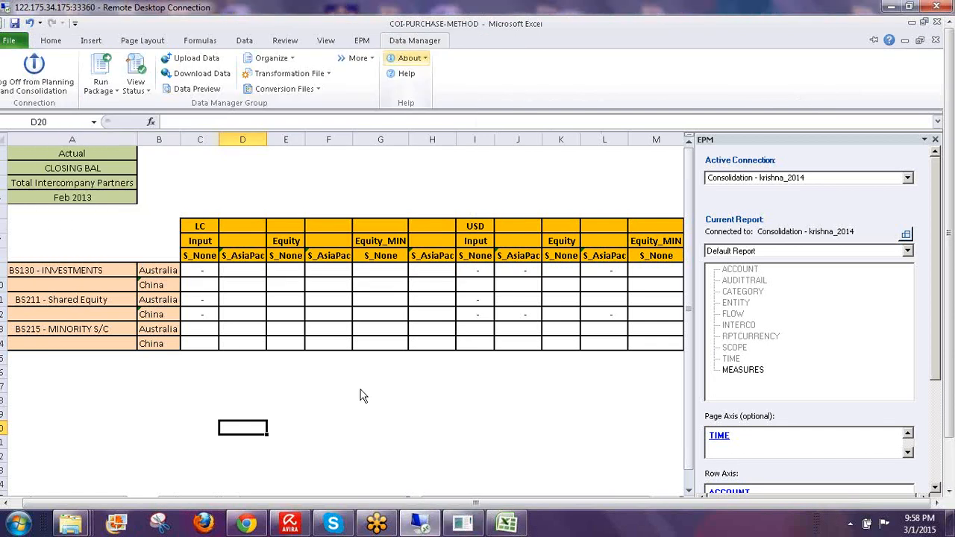
left_click(354, 392)
left_click(354, 393)
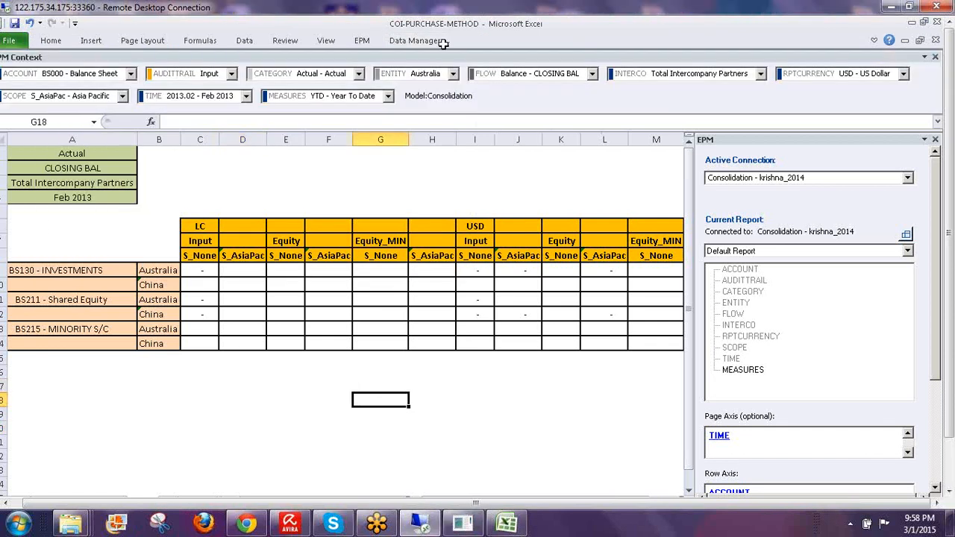
left_click(400, 42)
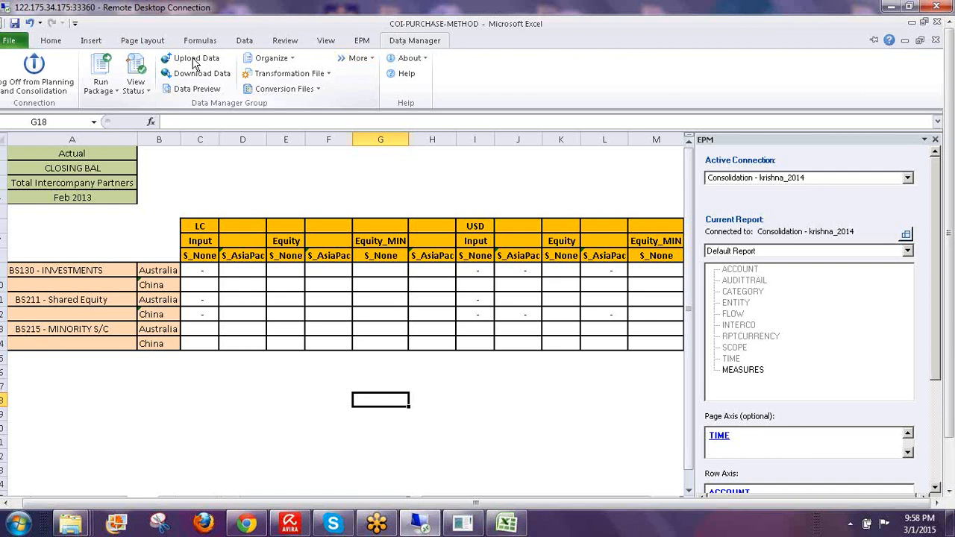
- Start a data upload and choose COI.csv from the desktop as the source file
left_click(194, 59)
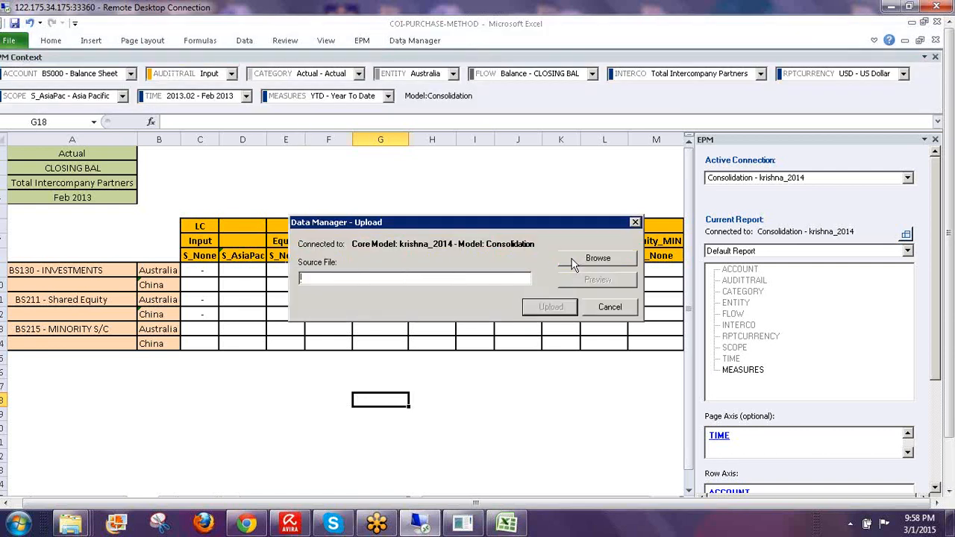
left_click(573, 265)
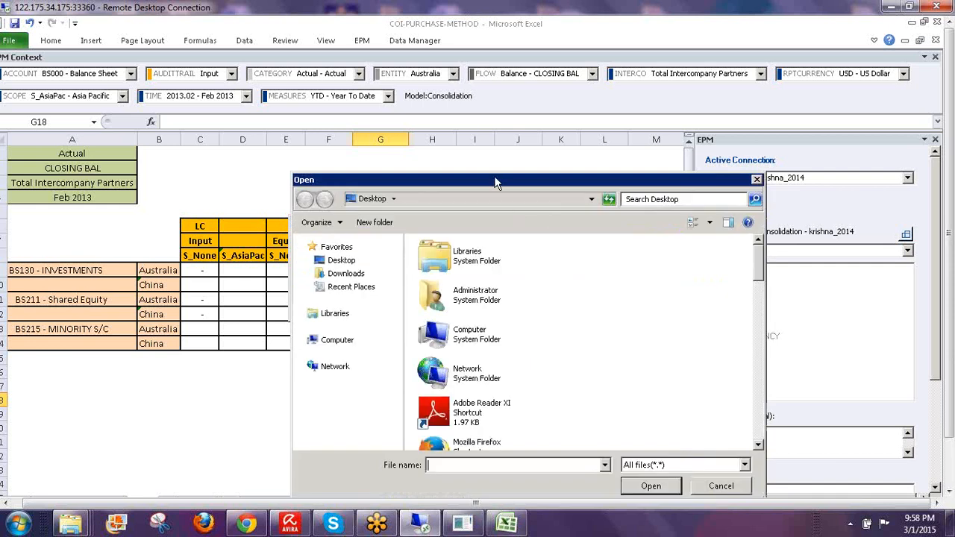
left_click_drag(496, 178, 469, 111)
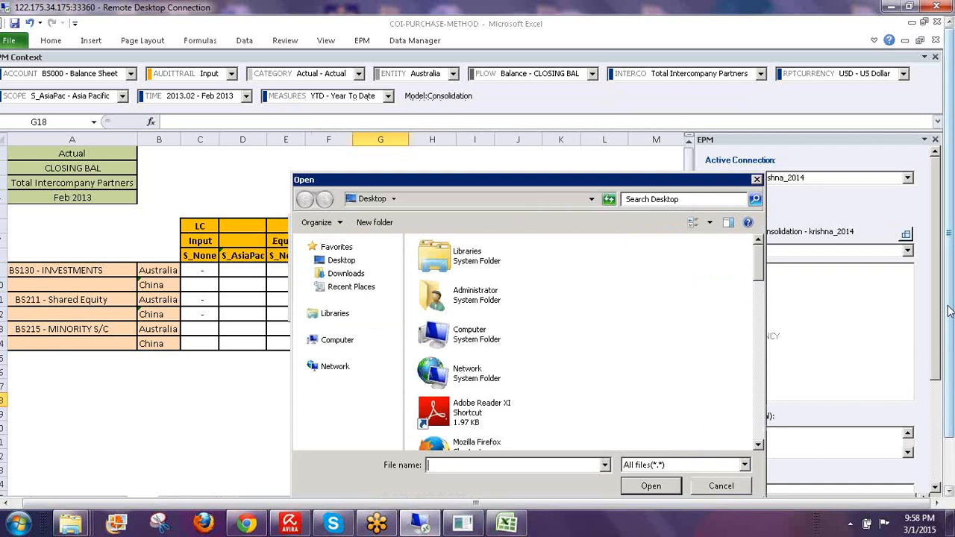
left_click_drag(949, 311, 949, 377)
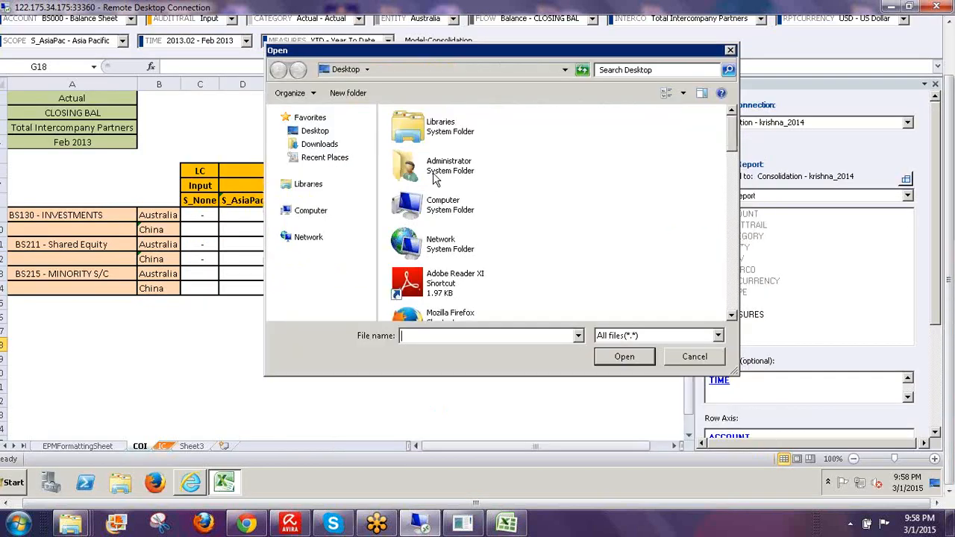
left_click(470, 216)
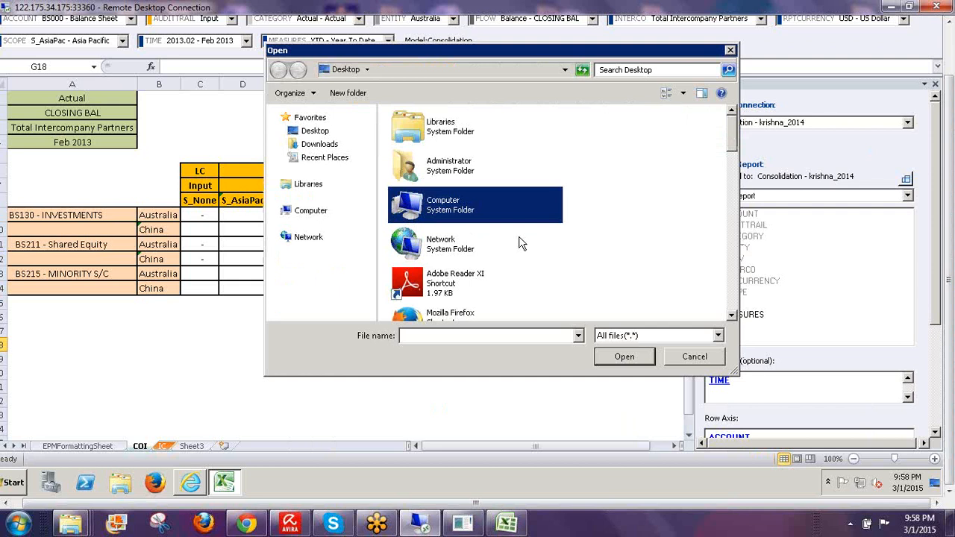
key("c")
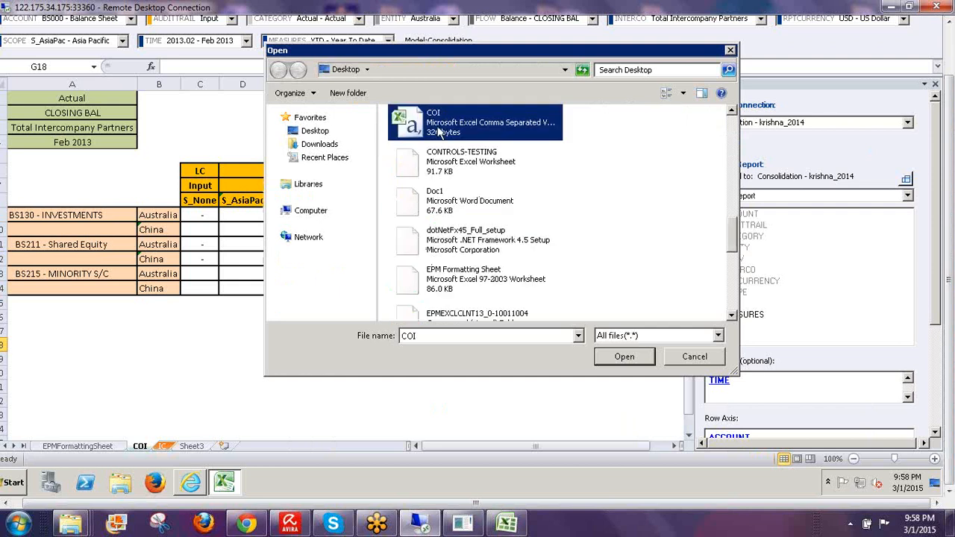
left_click(613, 358)
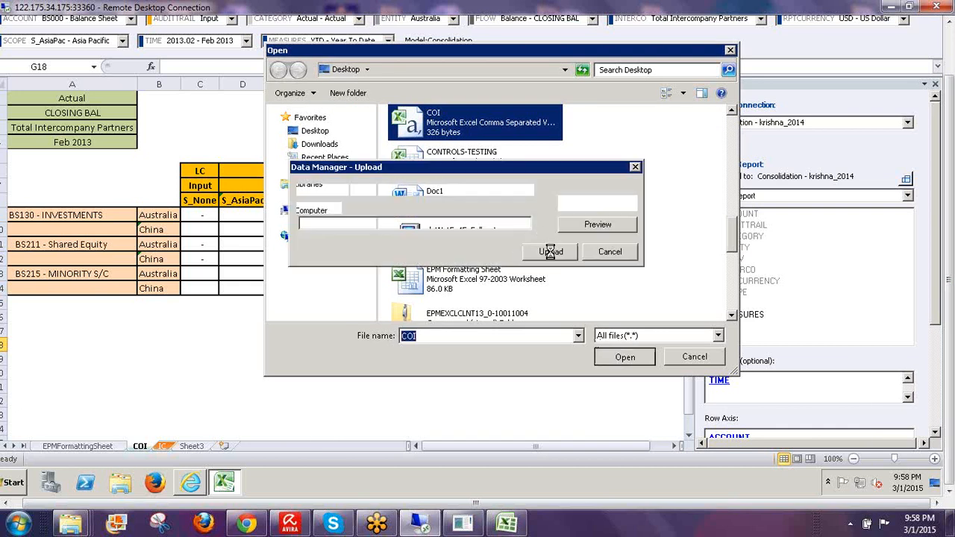
- Upload it as COI.csv in DATAFILES, replacing the existing file, and acknowledge success
left_click(550, 252)
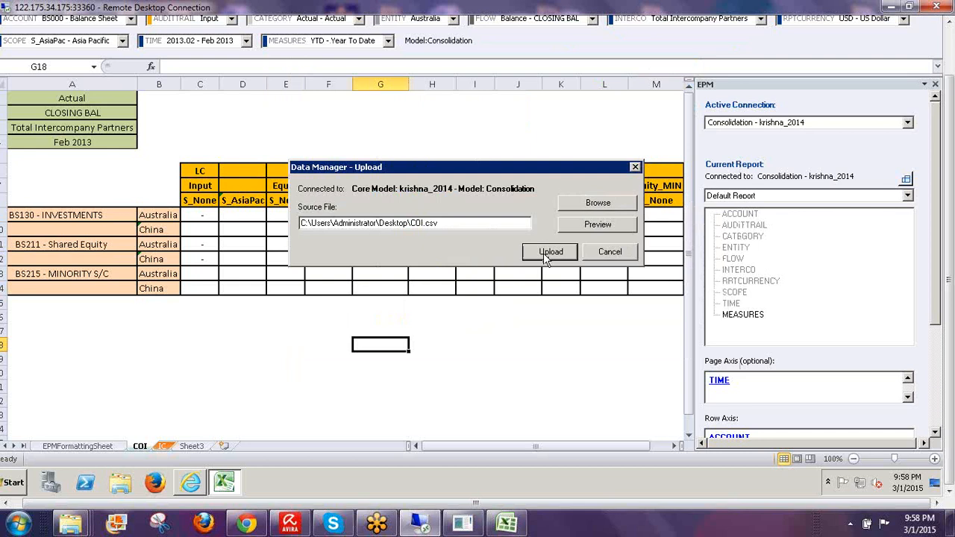
left_click(215, 74)
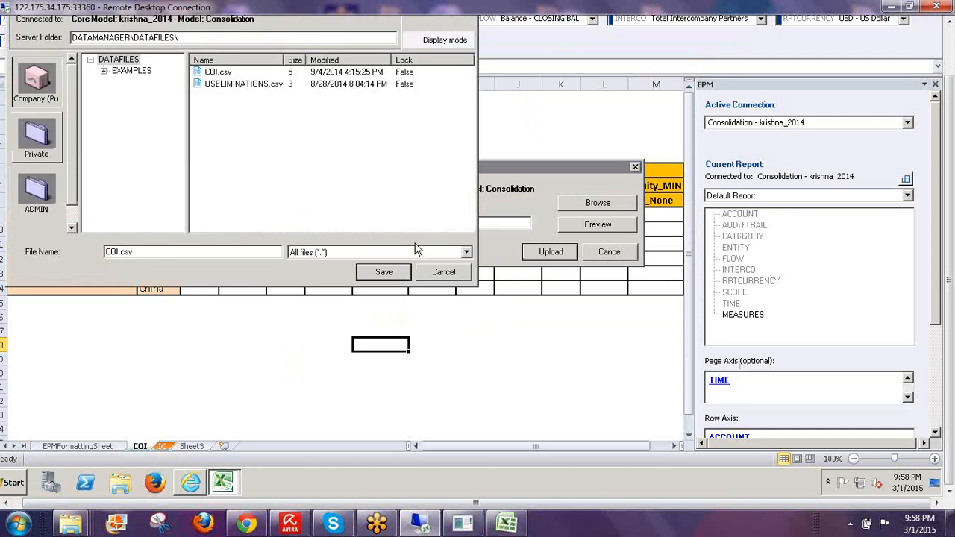
left_click(383, 273)
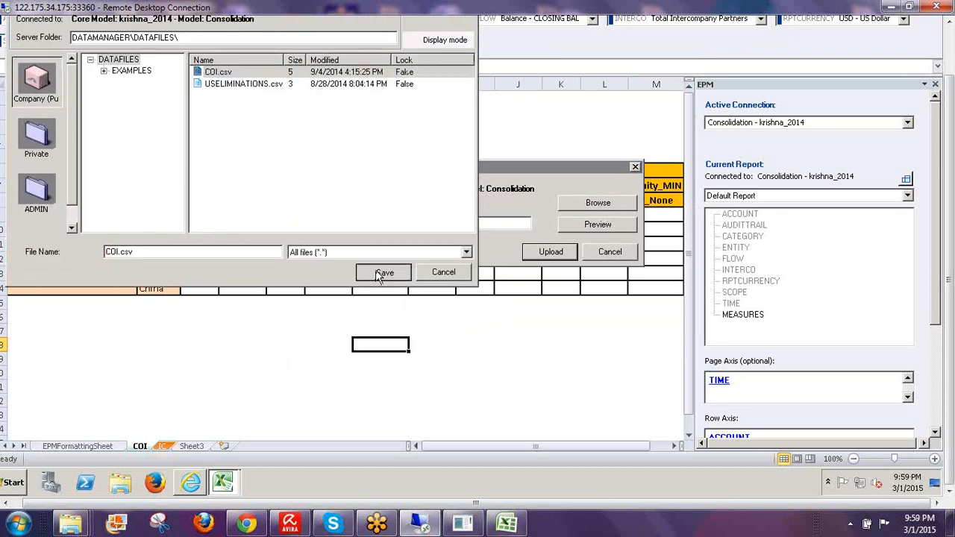
left_click(514, 261)
left_click(544, 254)
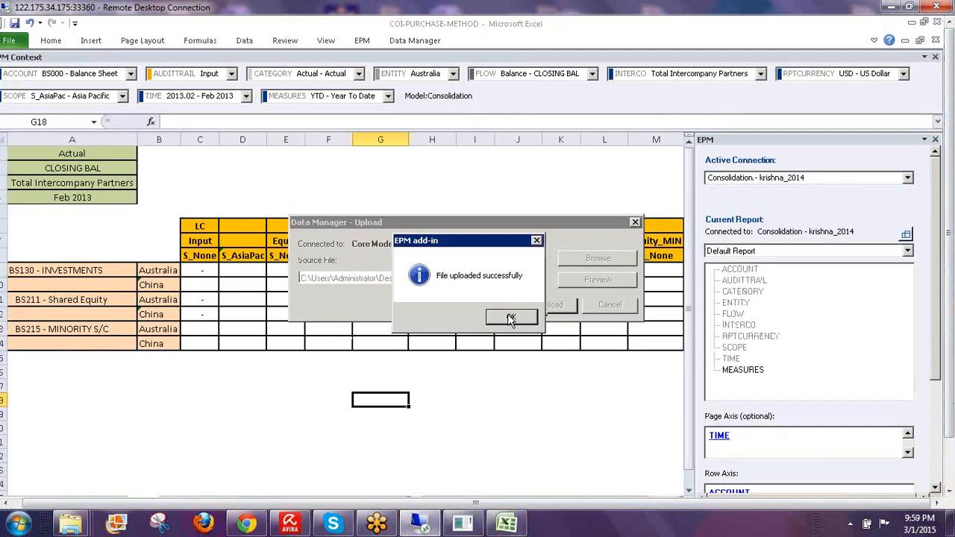
left_click(512, 320)
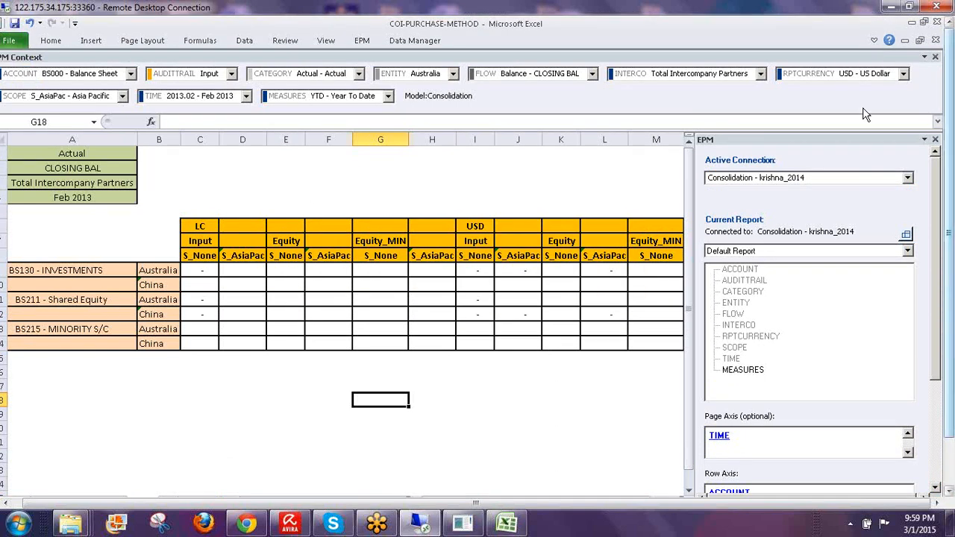
- Preview server file COI.csv as delimited, checking the AU 30000 and CN -30000 rows
left_click(874, 40)
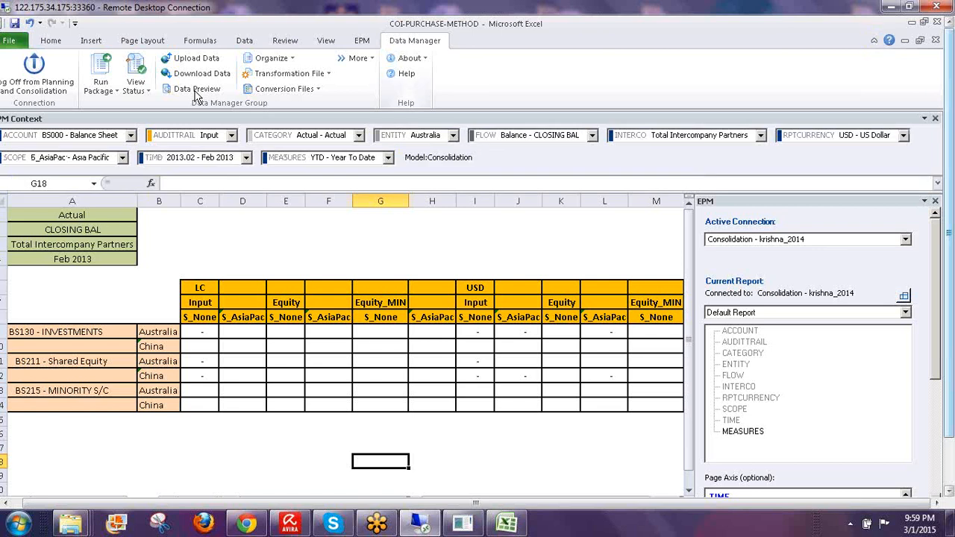
left_click(197, 90)
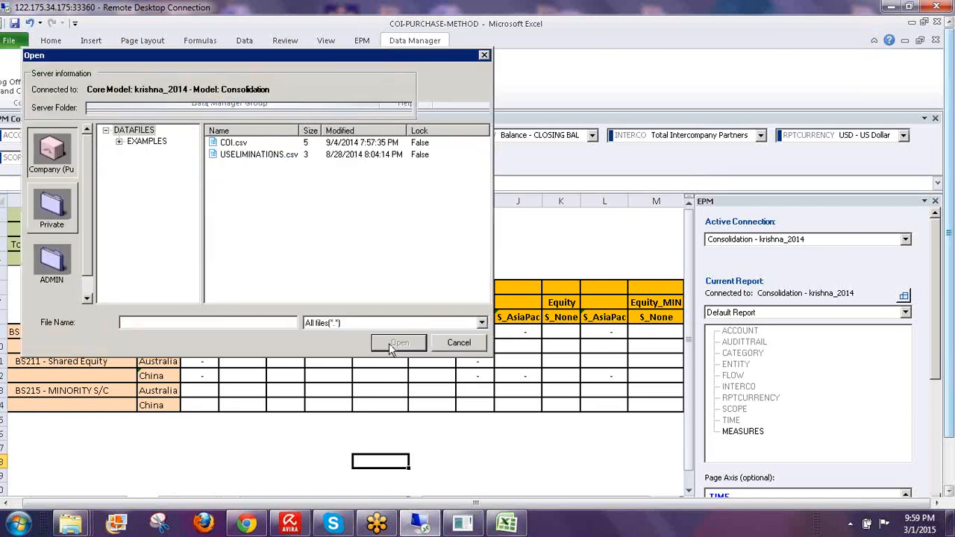
left_click(388, 342)
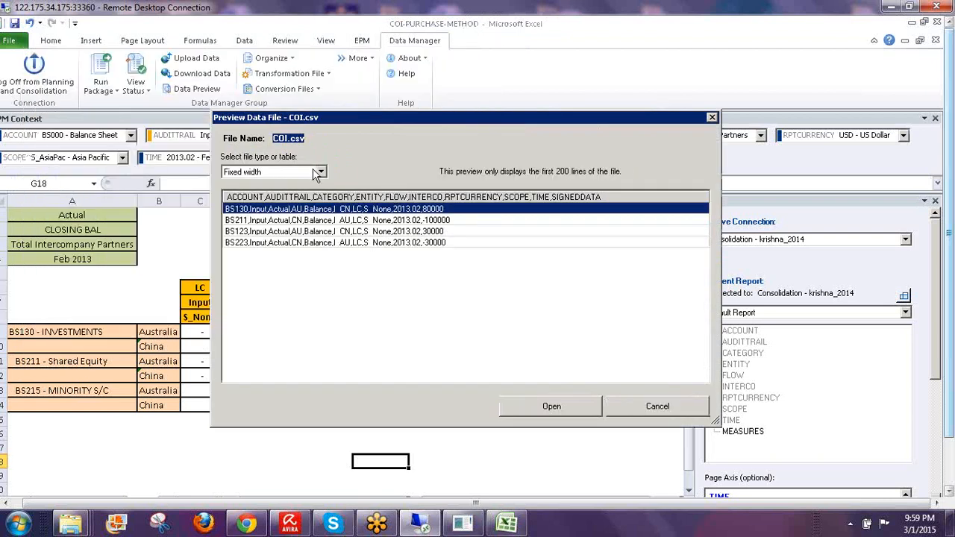
left_click(321, 171)
left_click(242, 193)
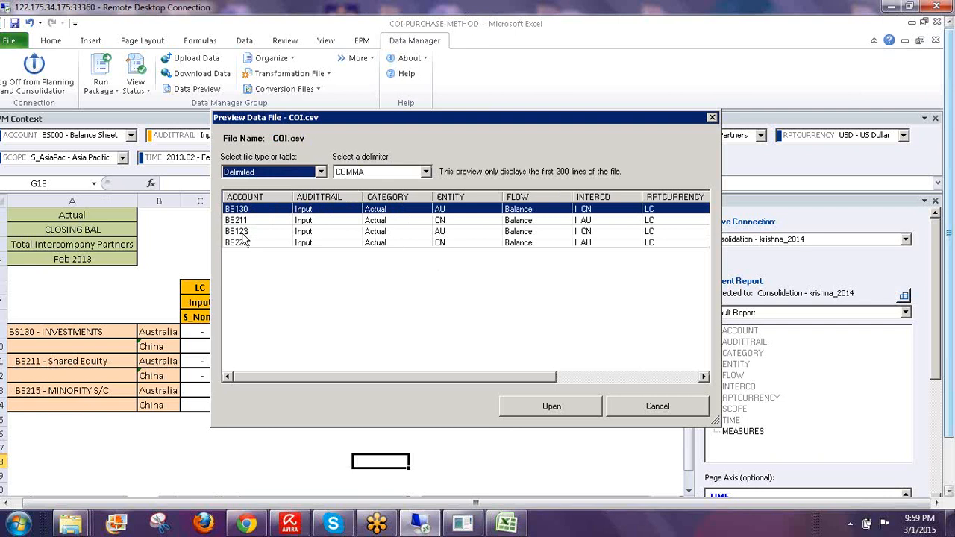
left_click(550, 379)
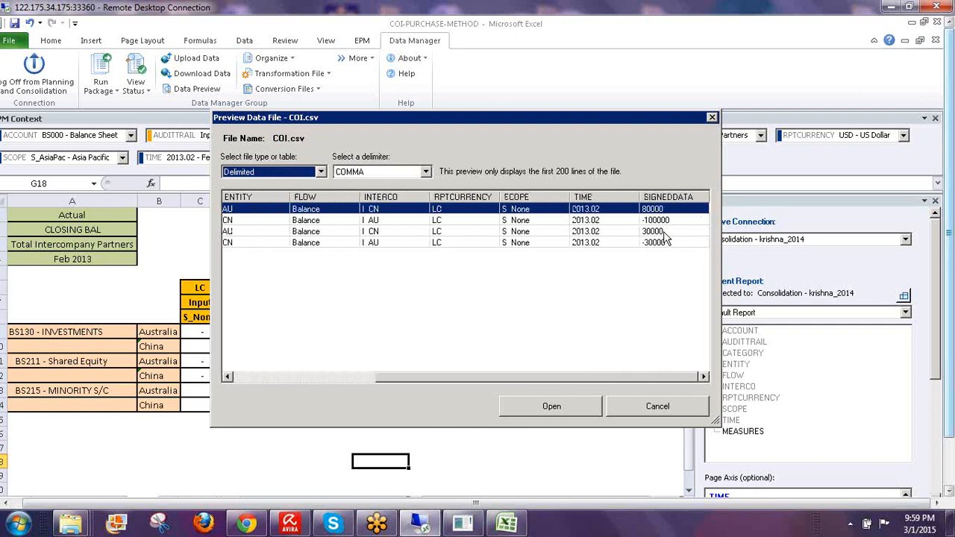
left_click(663, 232)
left_click(664, 244)
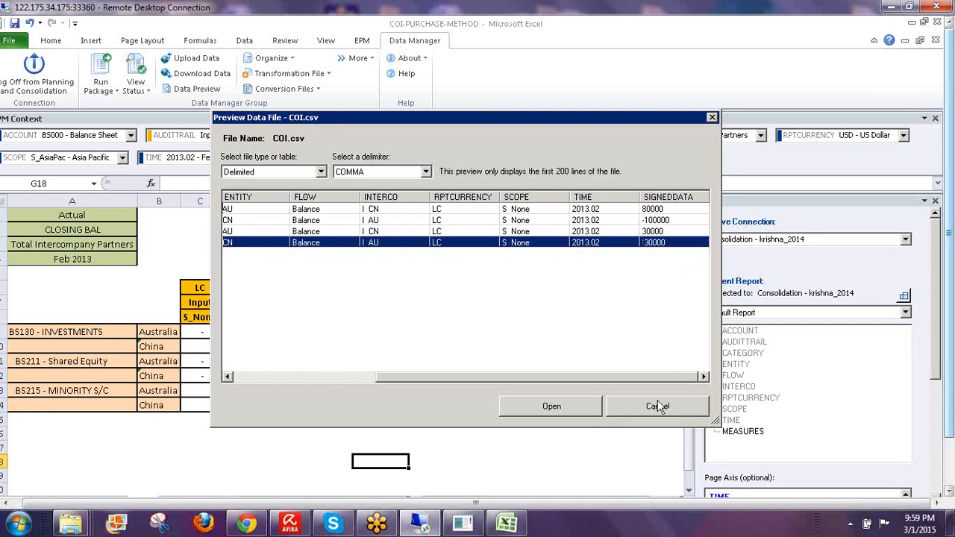
left_click(657, 405)
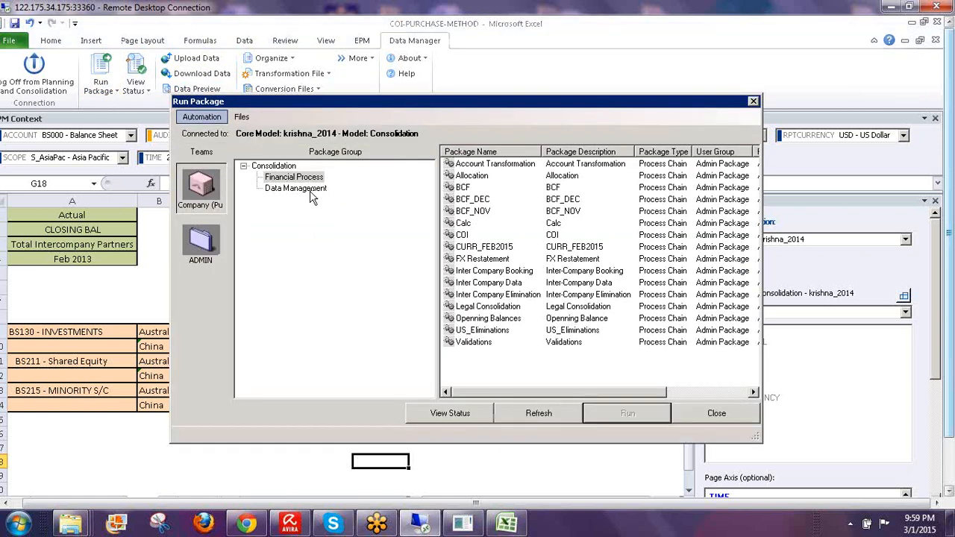
- Pick the Import Transaction Data Last Overwrite Mode package from Data Management
left_click(307, 191)
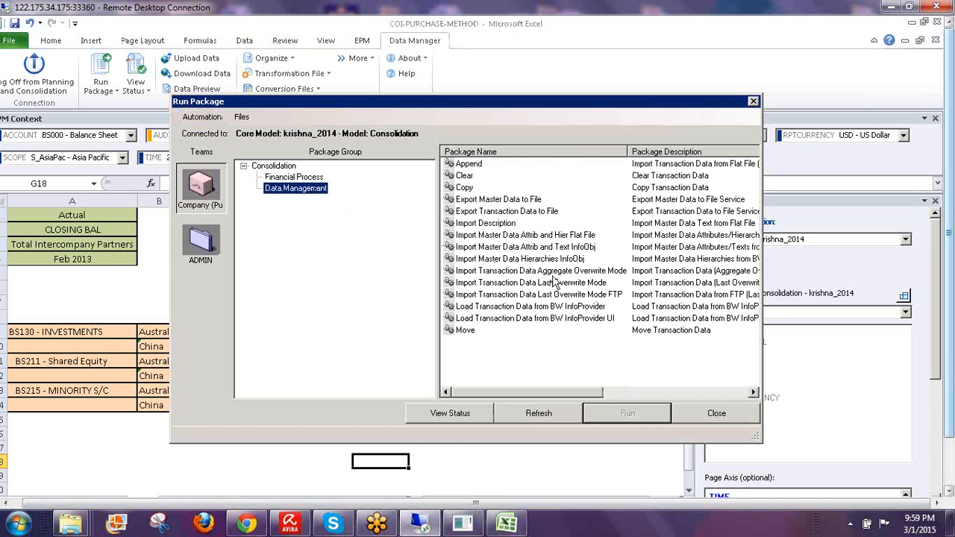
left_click(545, 285)
left_click(625, 418)
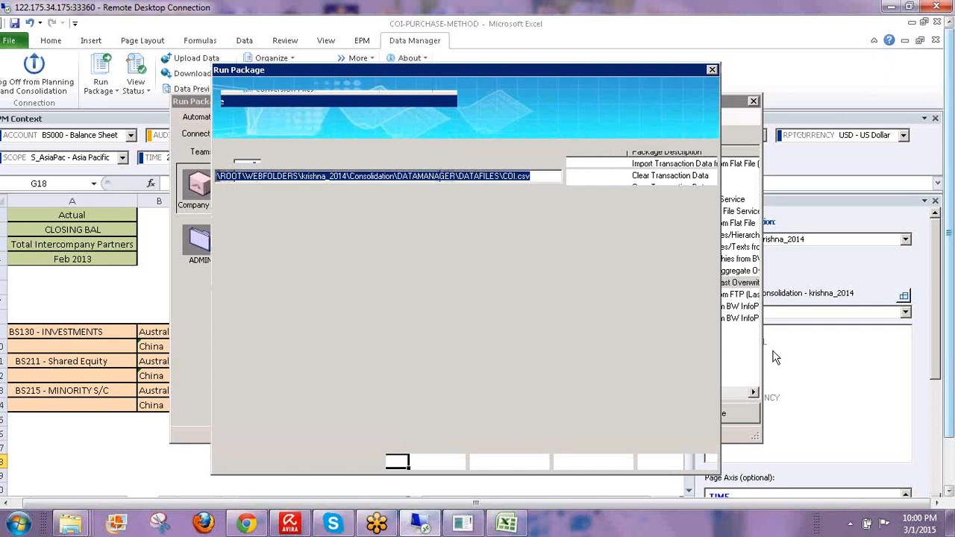
- Run it now with COI.csv and FLATFILE-UPLOAD, keeping default import options
left_click_drag(952, 334, 952, 309)
left_click(504, 461)
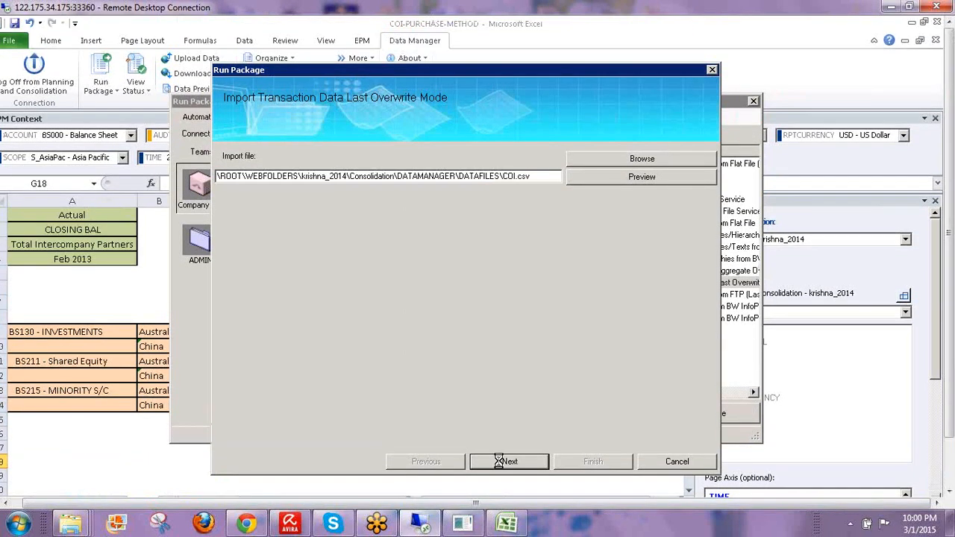
left_click(503, 461)
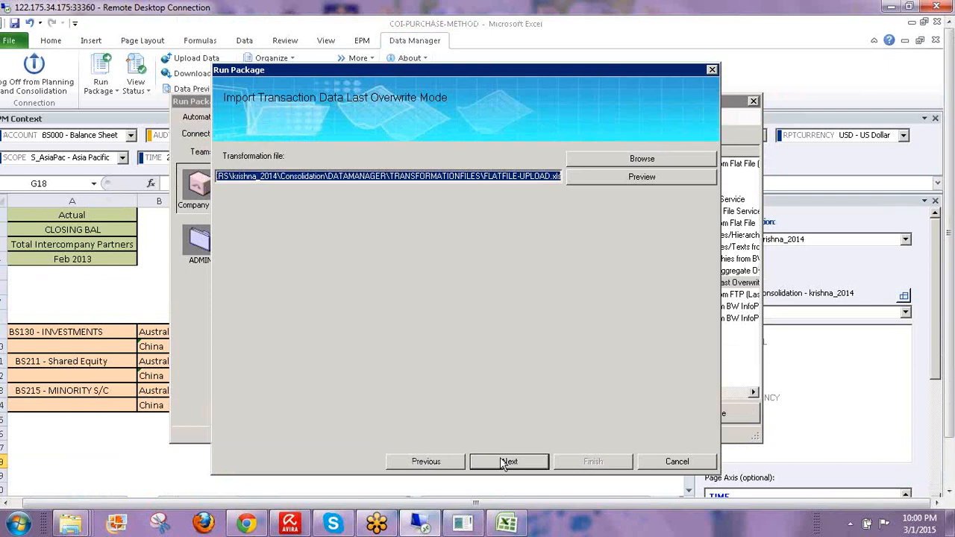
left_click(504, 461)
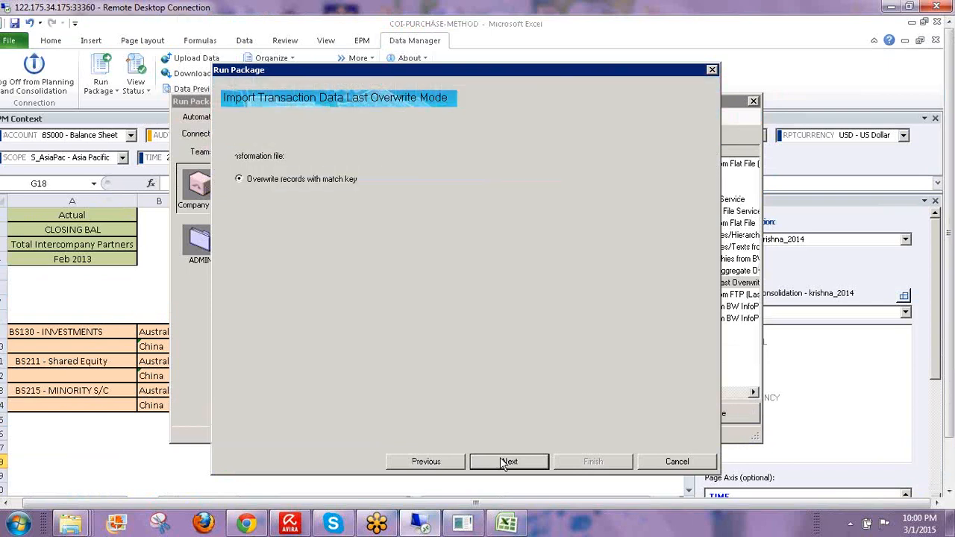
left_click(504, 462)
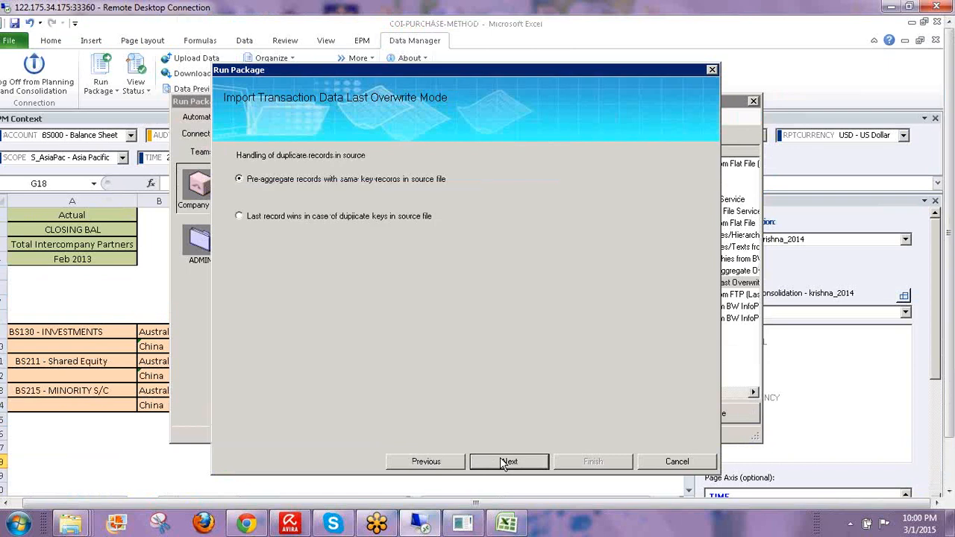
left_click(503, 461)
left_click(504, 461)
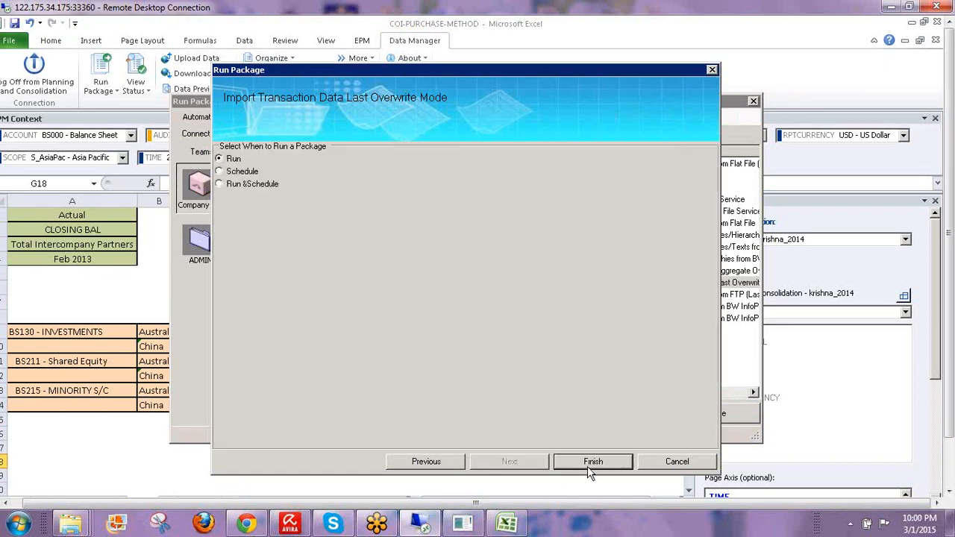
left_click(593, 462)
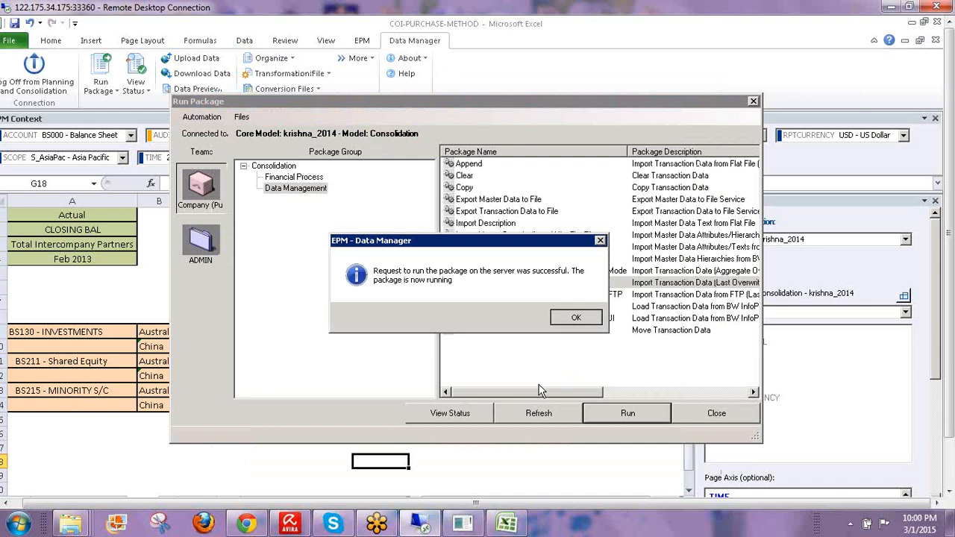
- Dismiss the package-running confirmation and switch to the Skype support chat
key("Return")
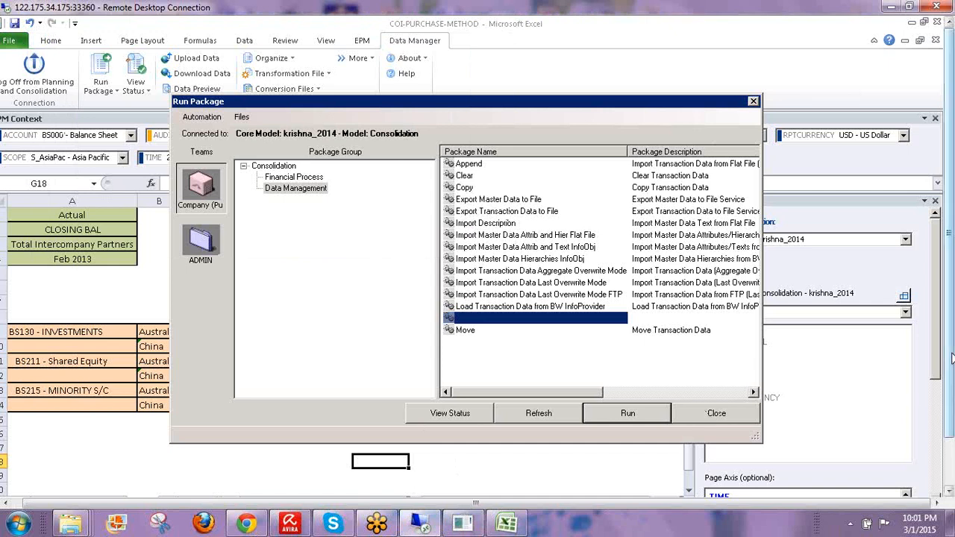
left_click_drag(951, 358, 951, 411)
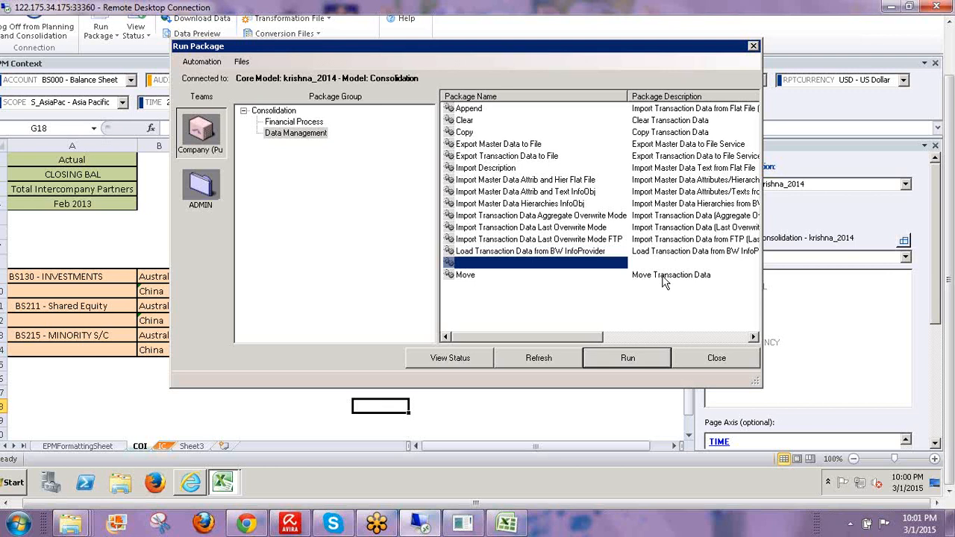
left_click(339, 518)
- Send 'sys is giving lot of issues' and 'it is getting struck every 1 min', then minimize Skype
type("sys")
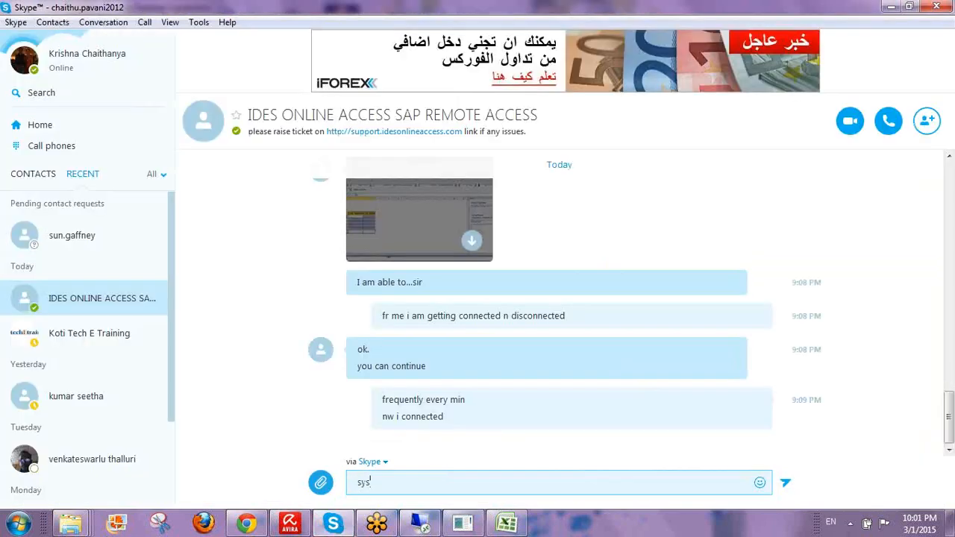
type(" is giving lot of issues")
key("Return")
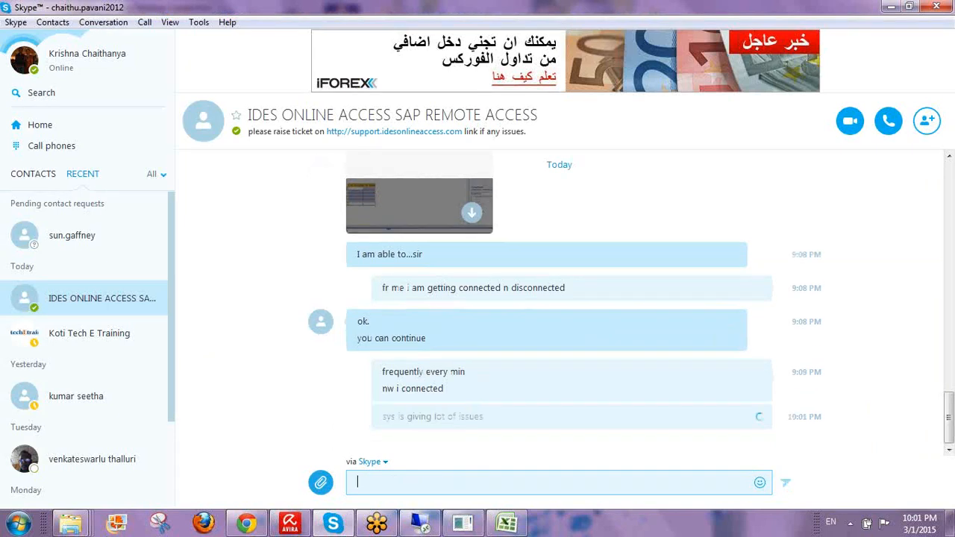
type("it")
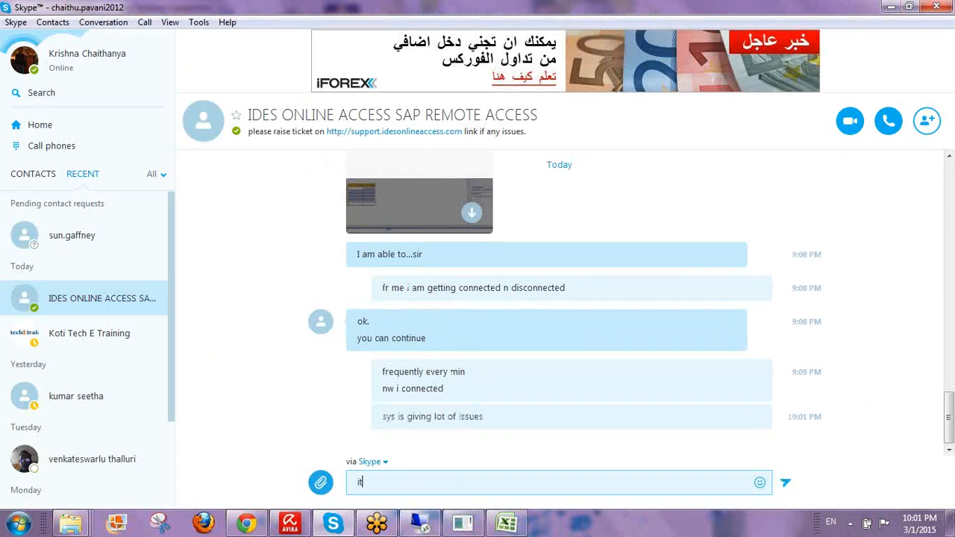
type(" is getting struck every 1 min")
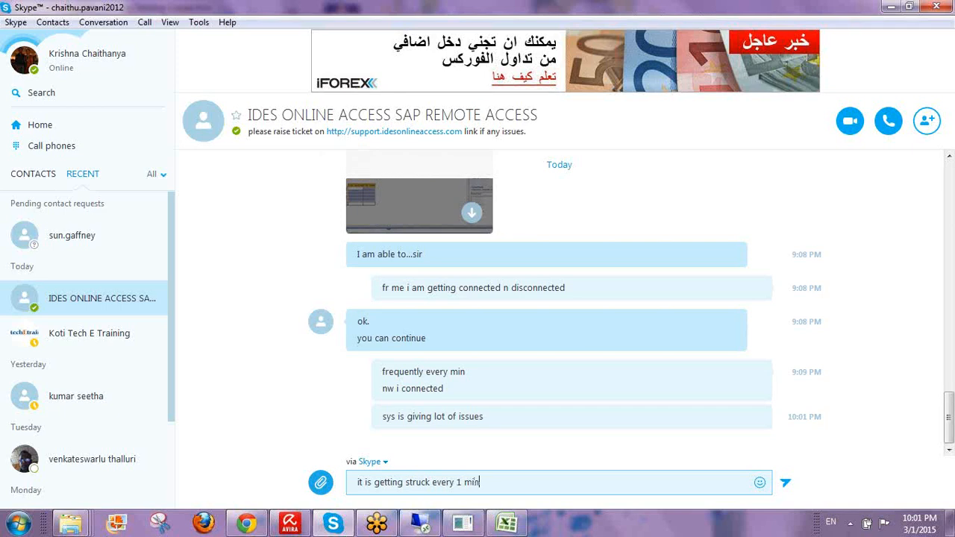
key("Return")
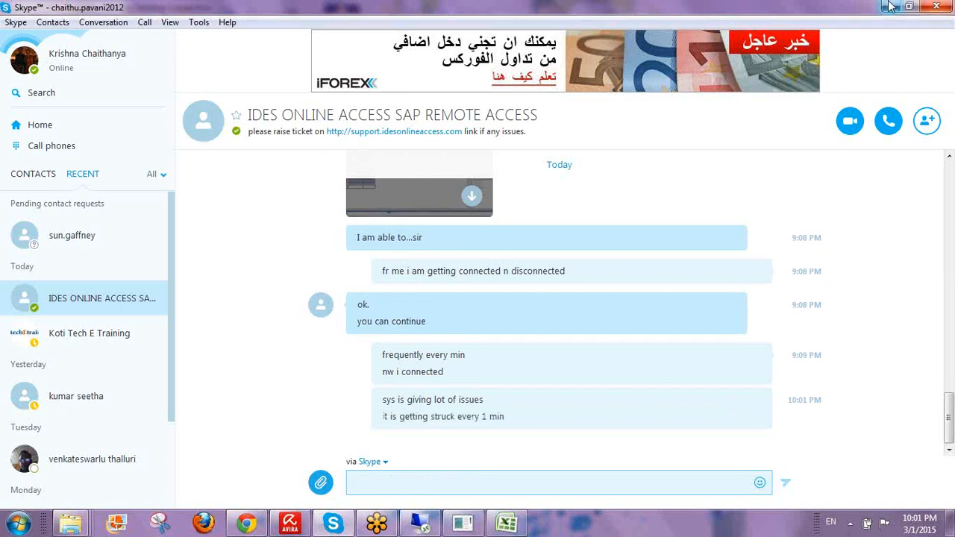
left_click(889, 7)
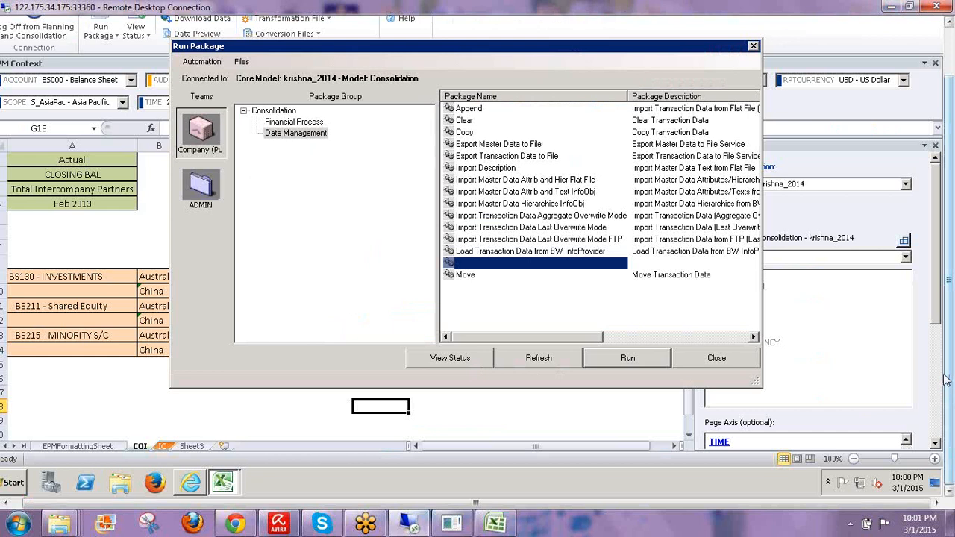
left_click_drag(946, 380, 946, 317)
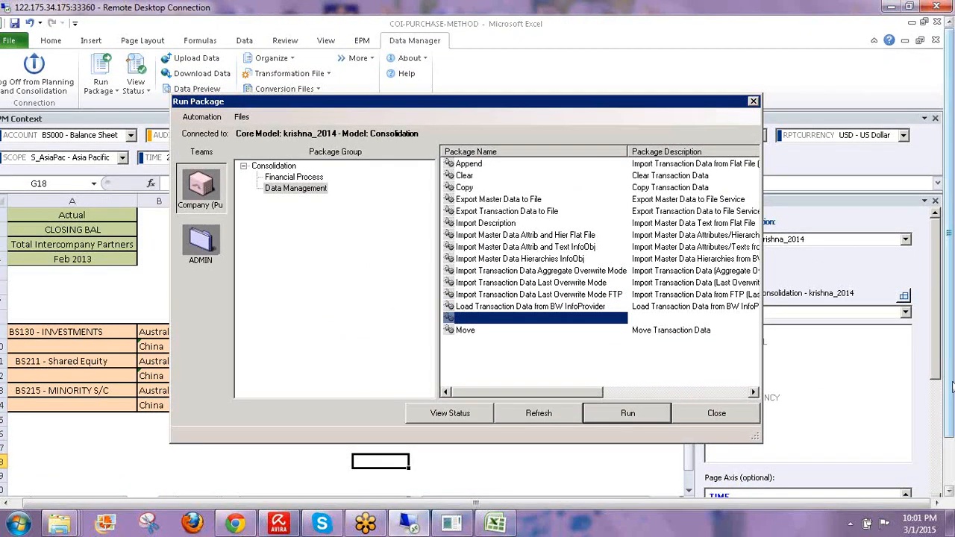
left_click_drag(950, 384, 930, 450)
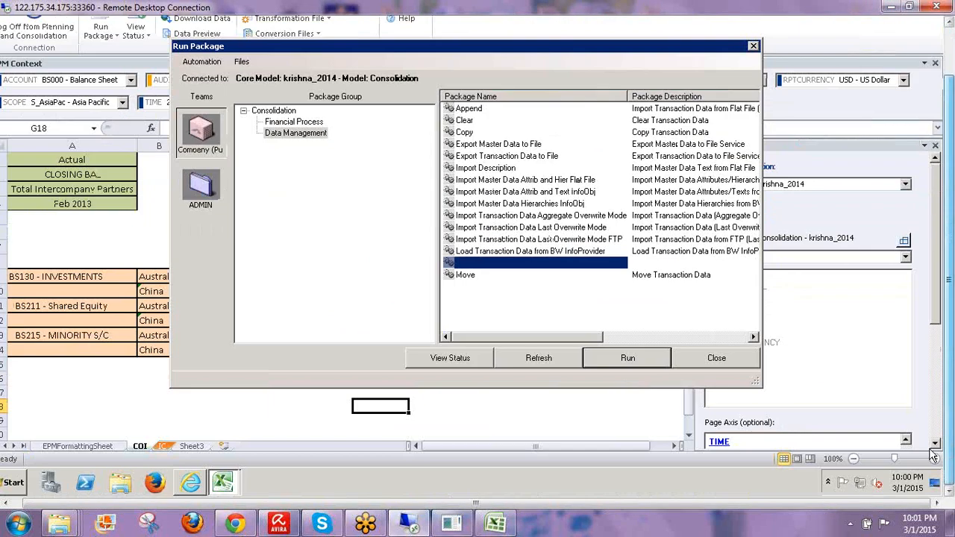
left_click(464, 528)
left_click(464, 528)
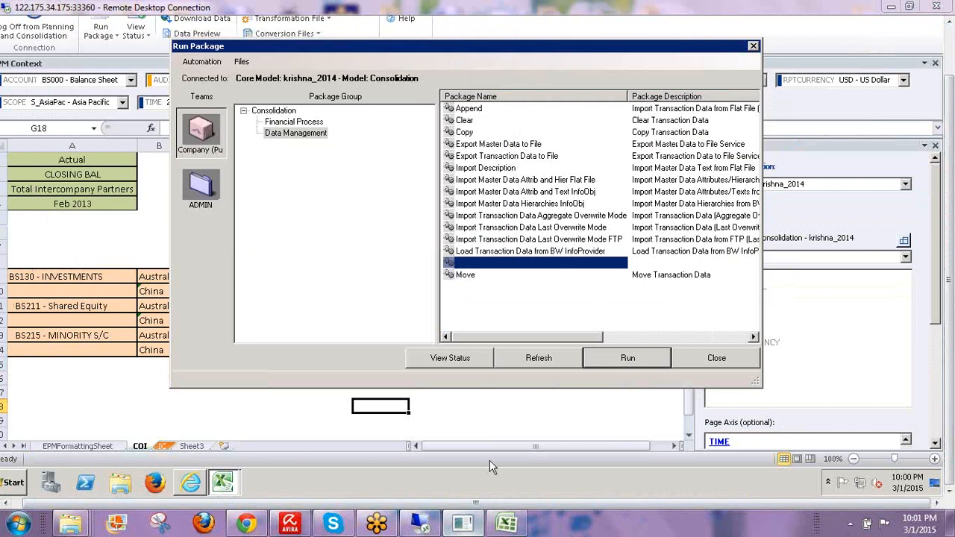
left_click(951, 347)
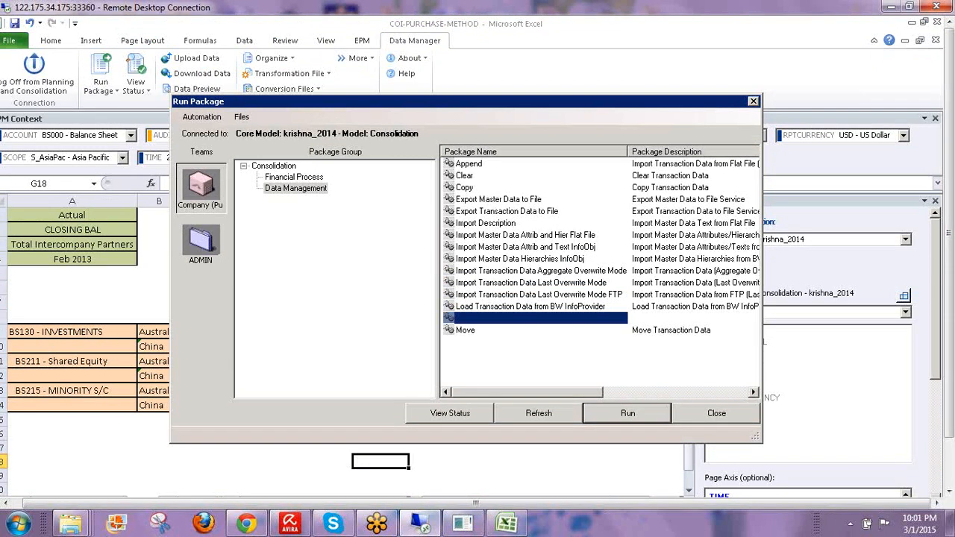
- Close the frozen remote session and reconnect, logging in with the Administrator password
left_click(938, 7)
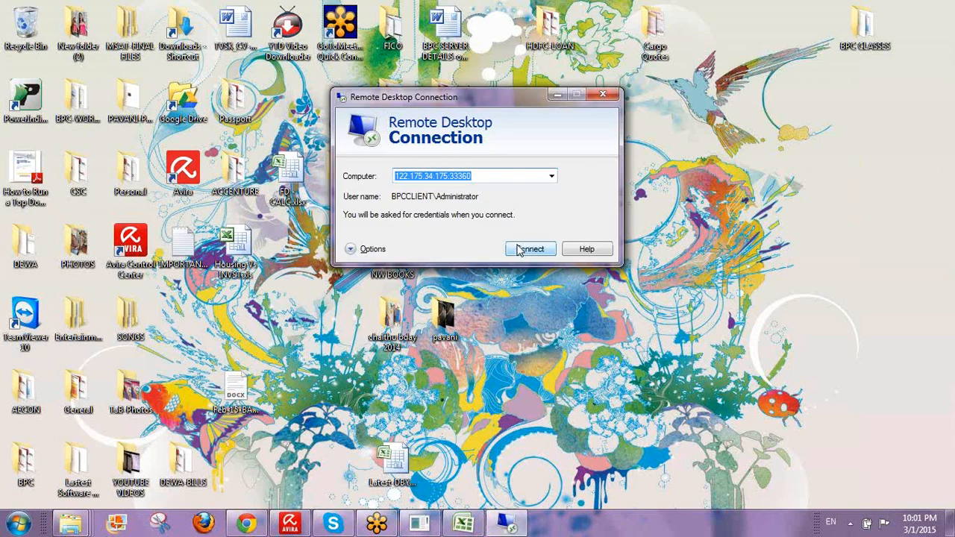
left_click(520, 251)
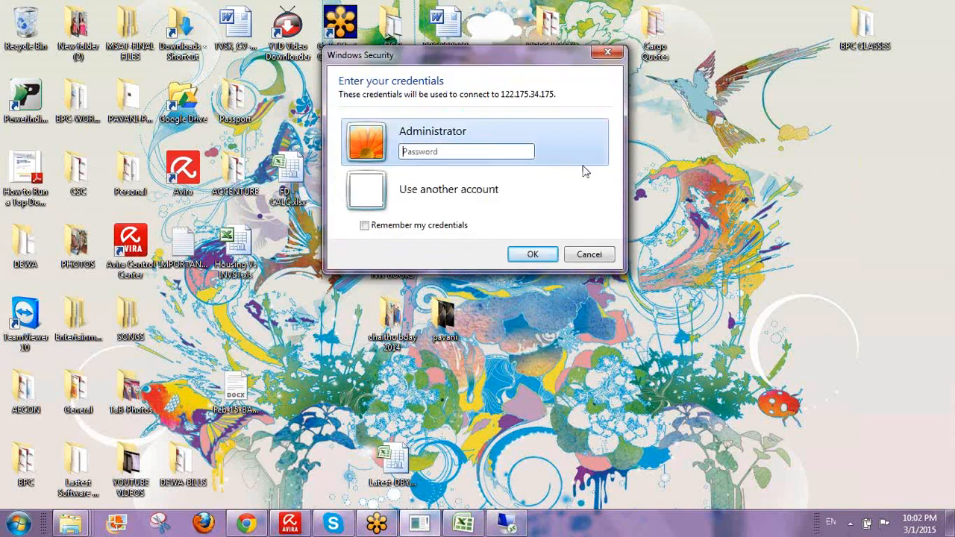
type("aaaaaa")
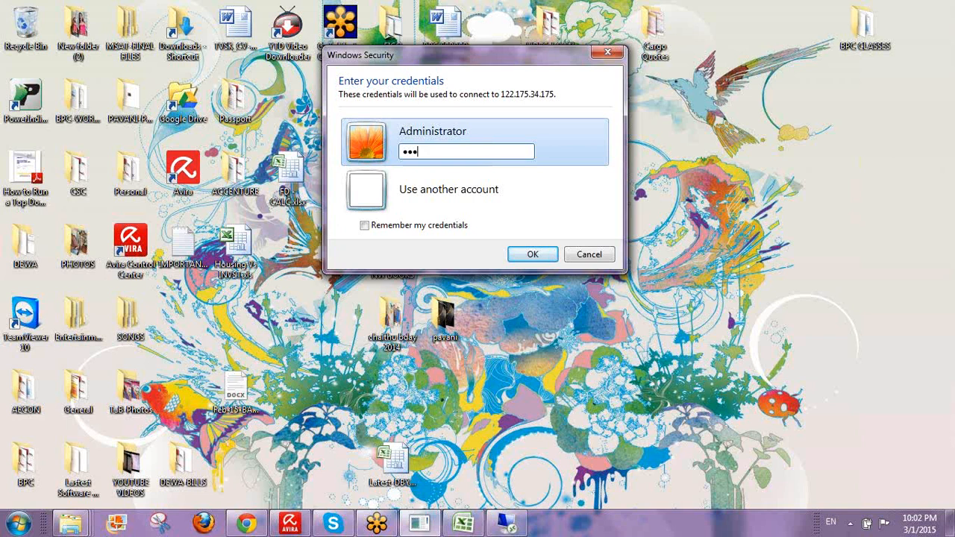
type("aa")
key("Return")
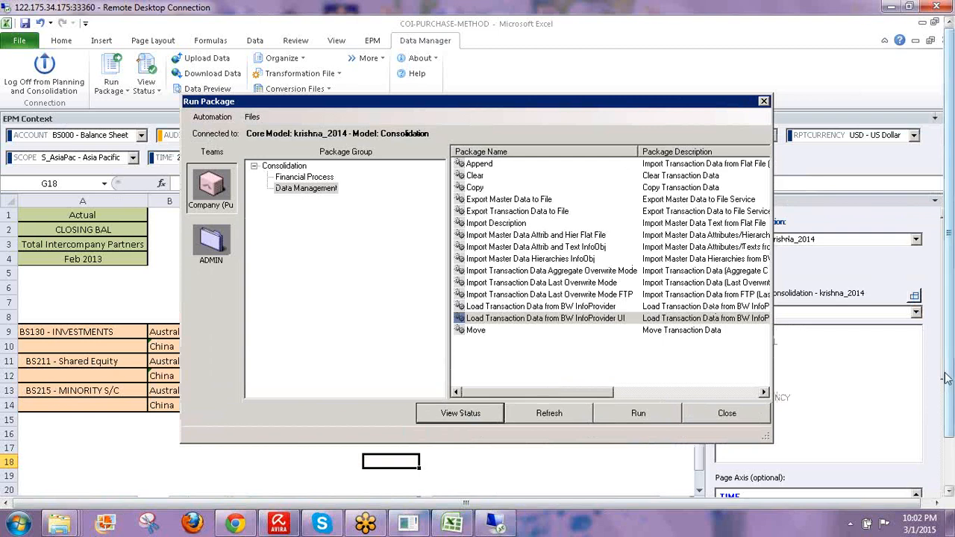
- Check the latest Import Transaction Data Last Overwrite Mode run's status, then close both package windows
left_click_drag(951, 352, 950, 404)
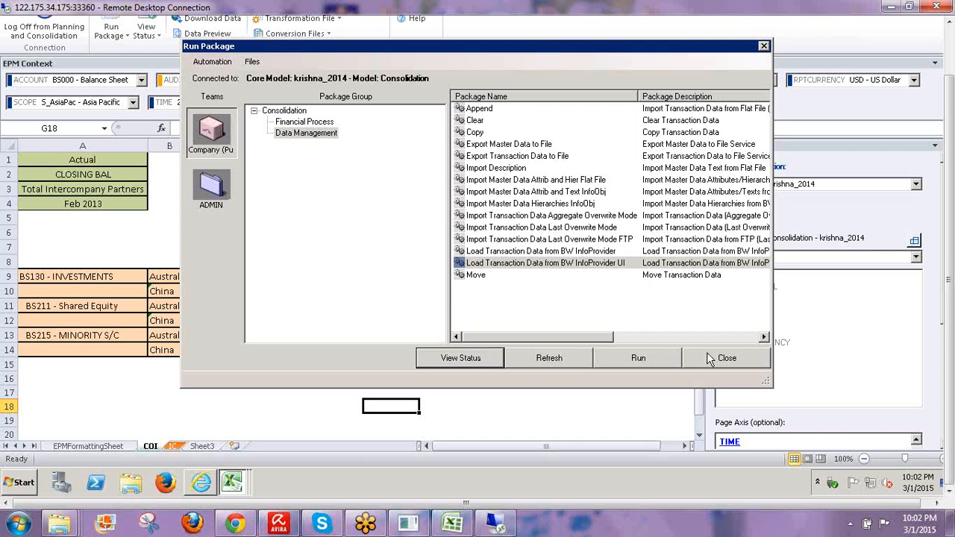
right_click(231, 484)
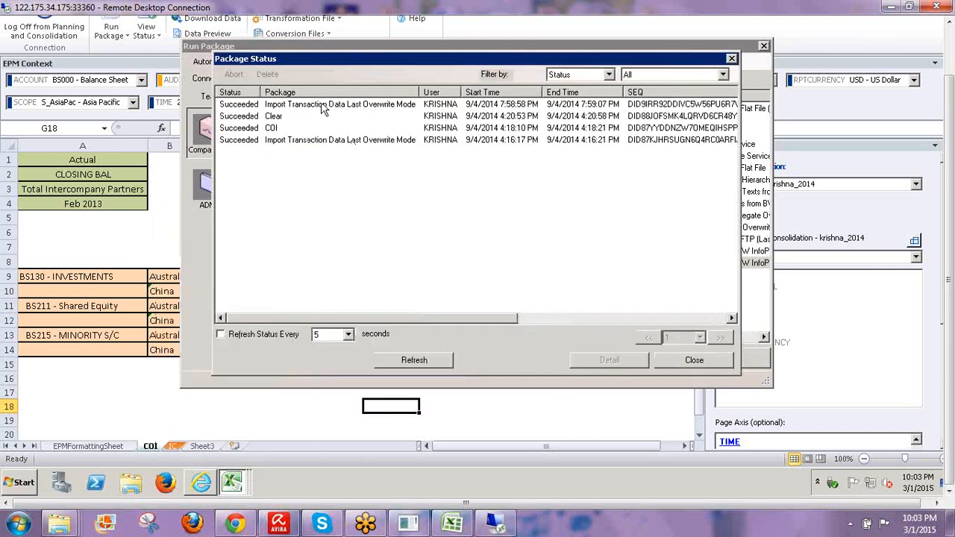
left_click(325, 105)
left_click(694, 360)
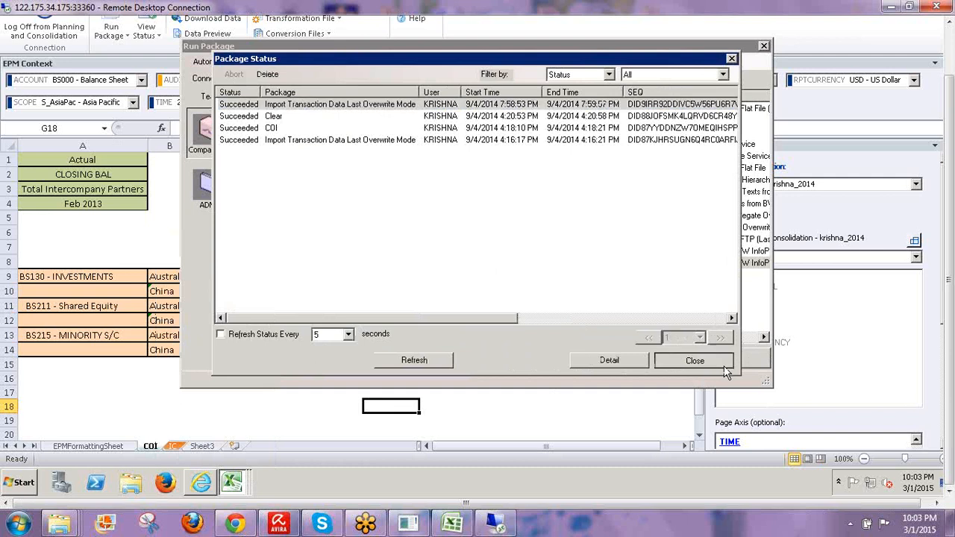
left_click(727, 361)
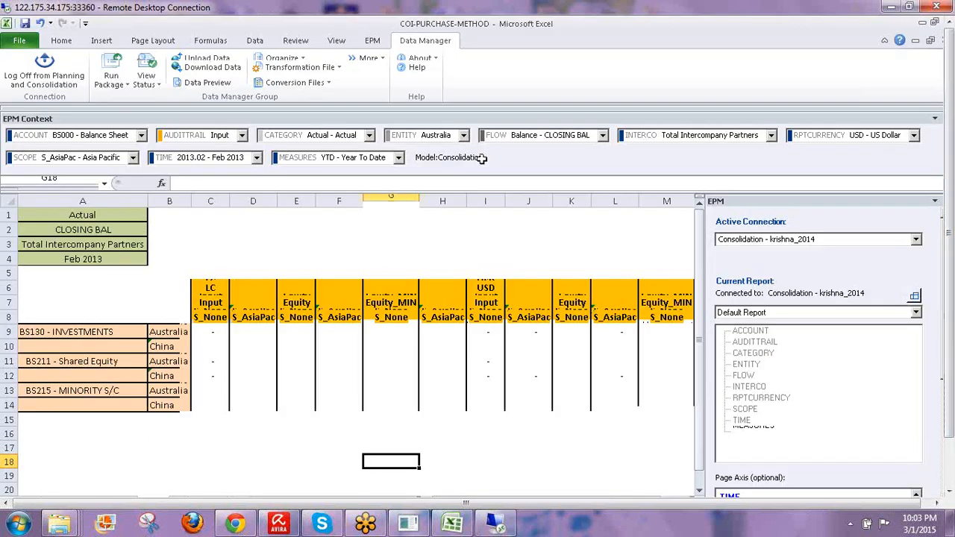
- Refresh the COI report and check 80,000 in C9 and 100,000 in C12
left_click(361, 234)
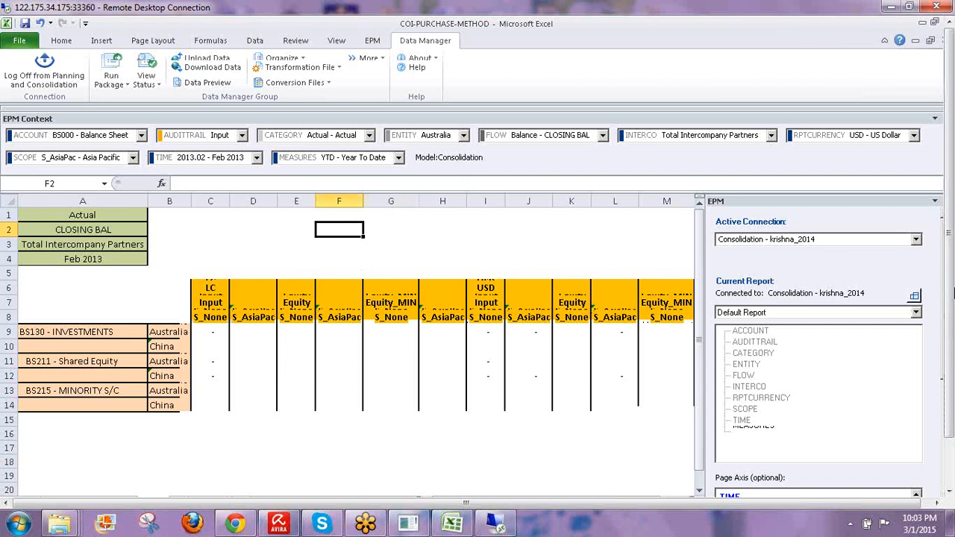
mouse_move(947, 286)
left_mouse_down()
mouse_move(947, 337)
mouse_move(947, 282)
left_mouse_up()
left_click(373, 42)
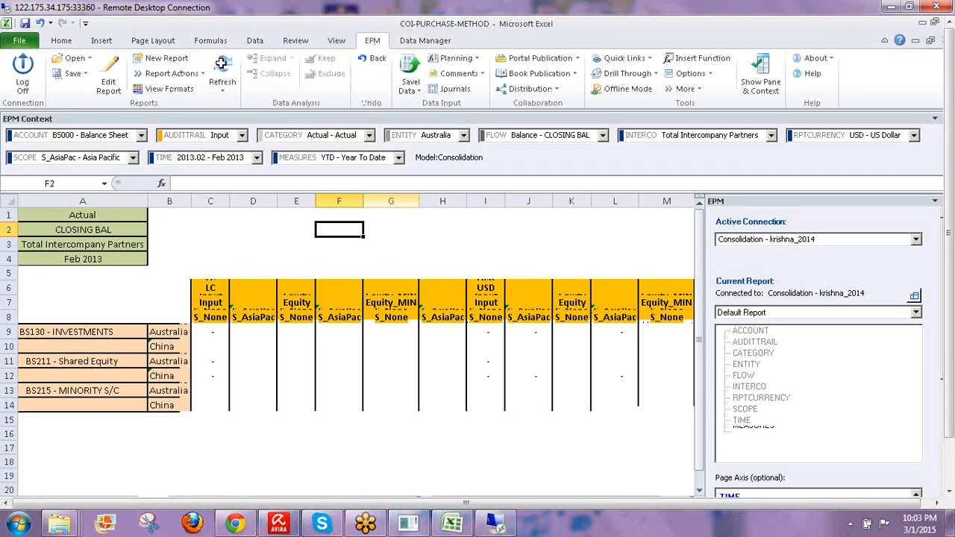
left_click(222, 66)
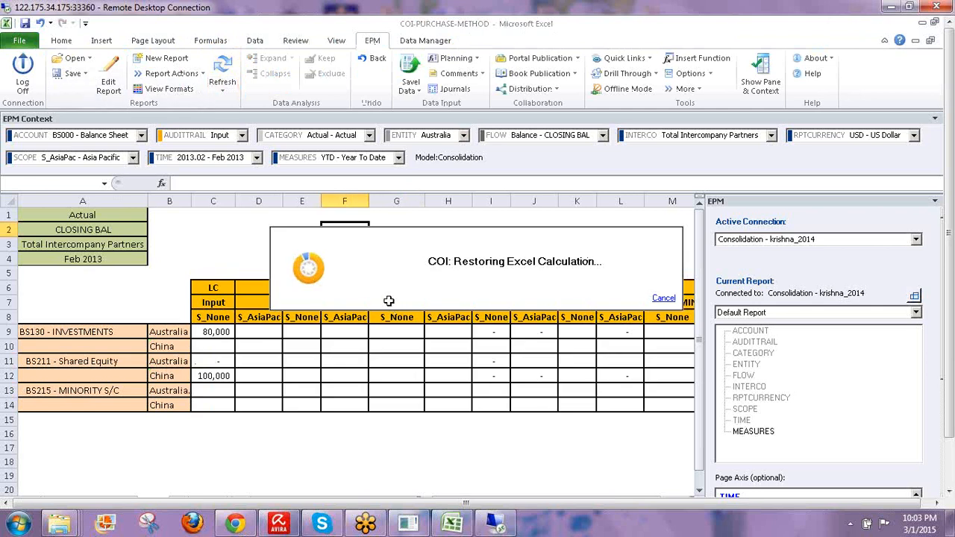
left_click(211, 331)
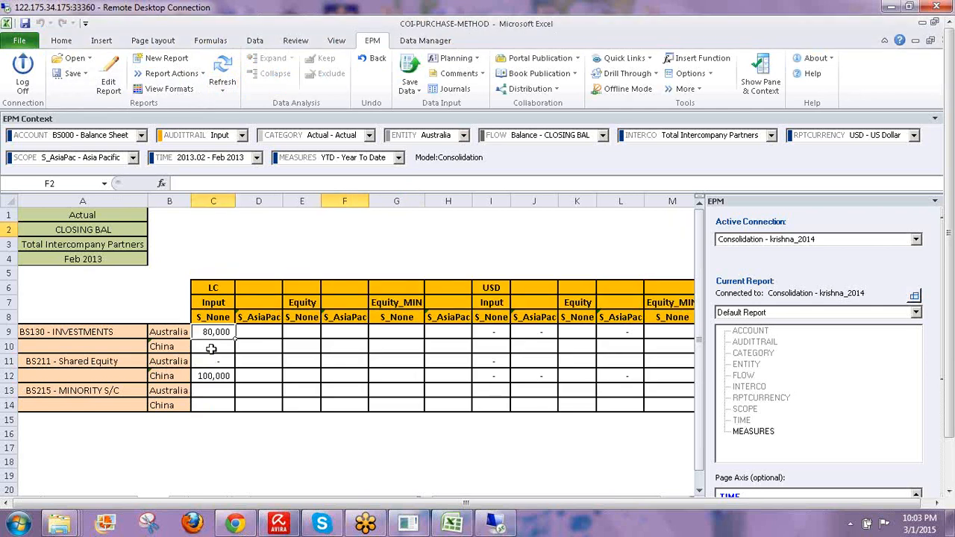
left_click(232, 379)
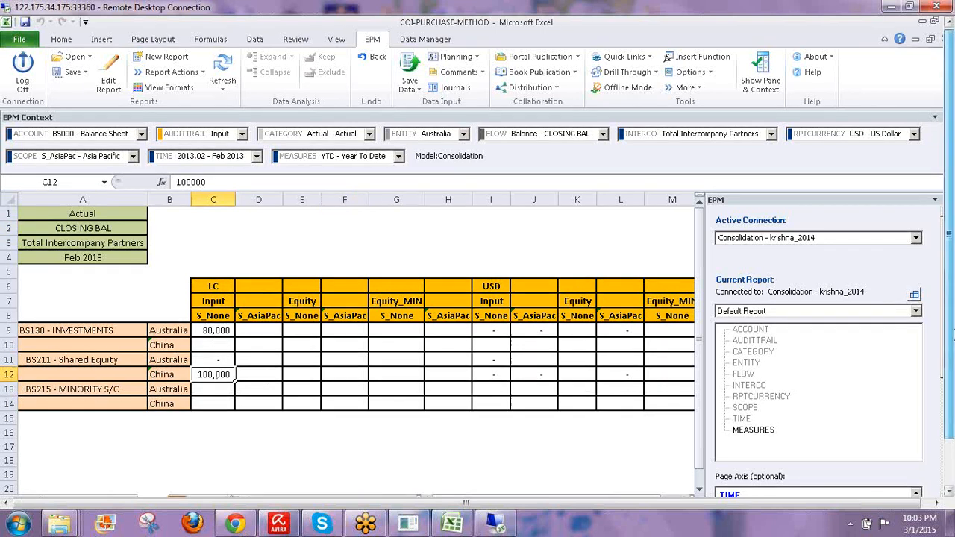
- Inspect the LC, USD, S_None, S_AsiaPac, Equity and Equity_MIN headers, then go to the IC sheet
left_click_drag(952, 330, 951, 384)
left_click(213, 231)
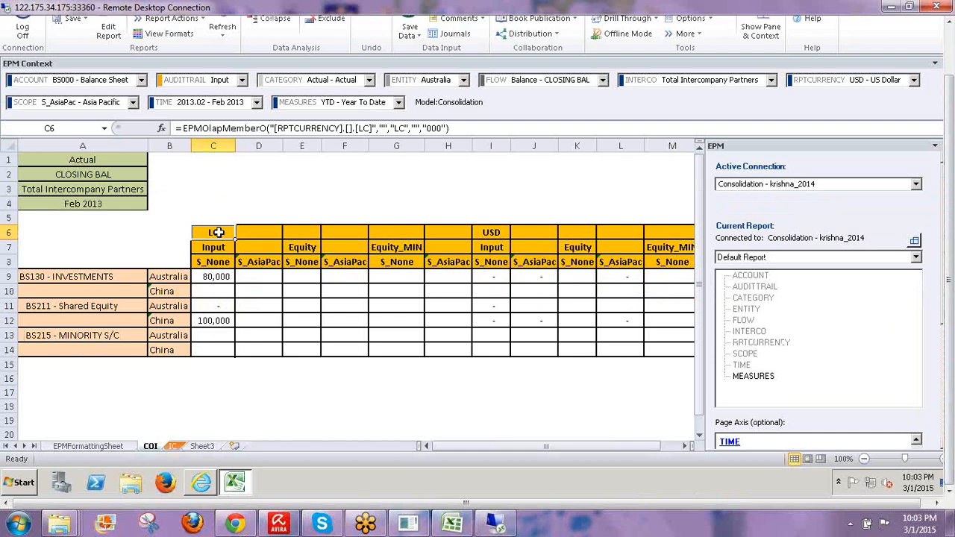
left_click(488, 232)
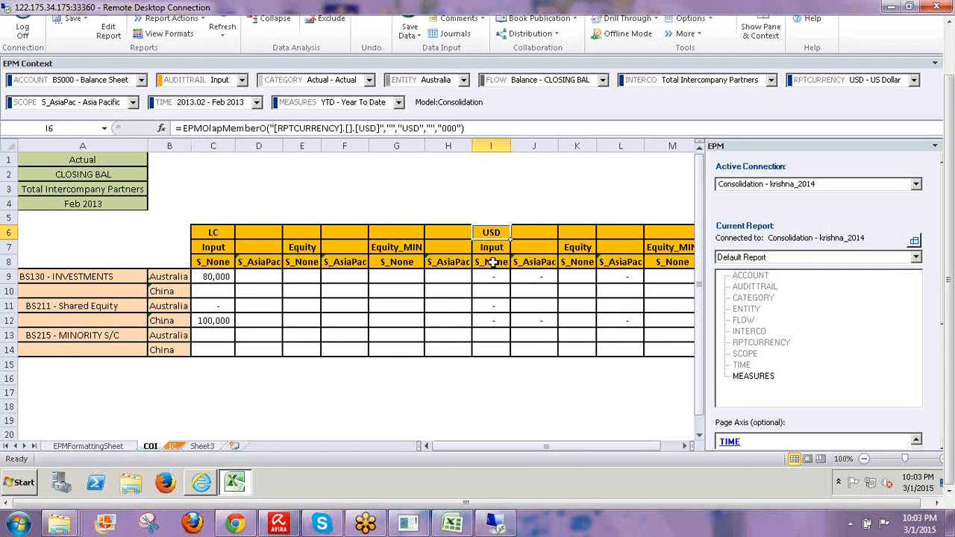
left_click(493, 262)
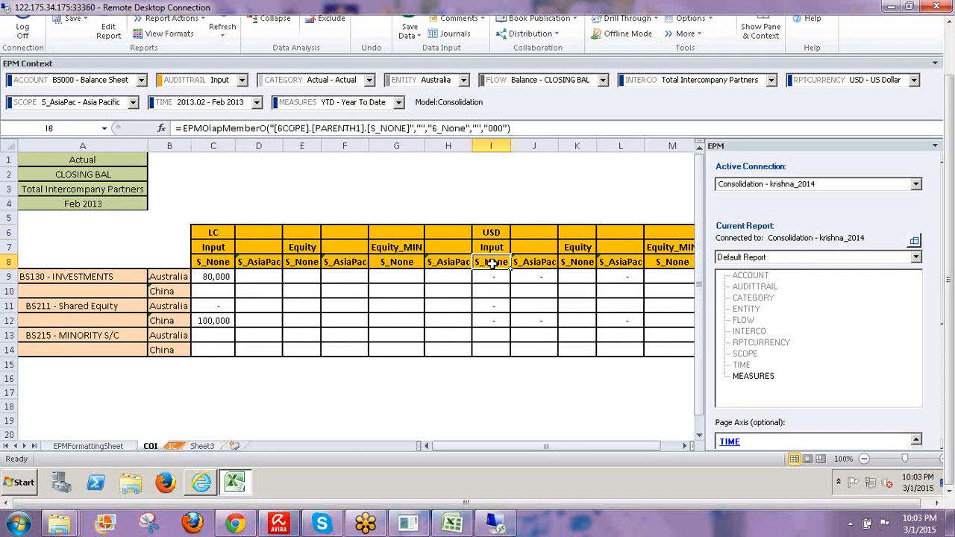
left_click(525, 263)
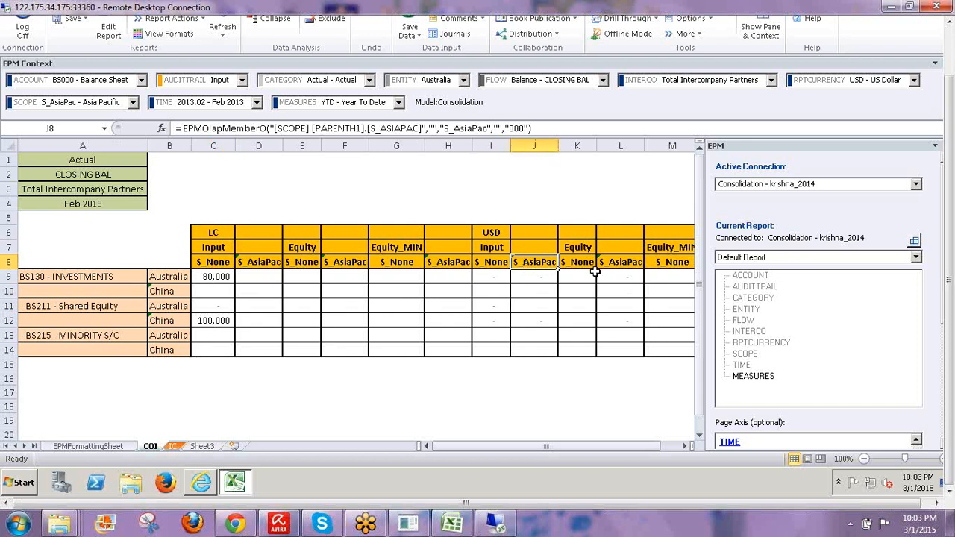
left_click(571, 247)
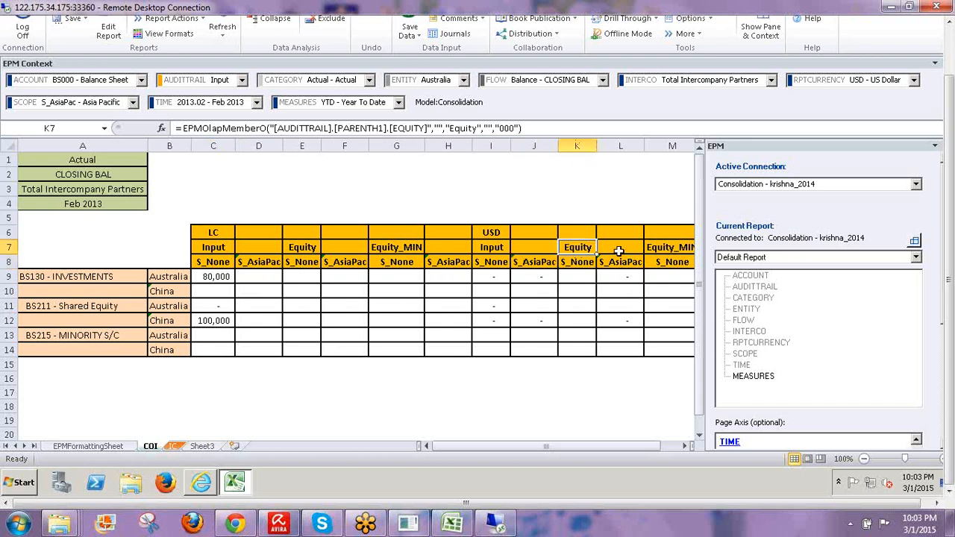
left_click(658, 246)
left_click(566, 248)
left_click(663, 249)
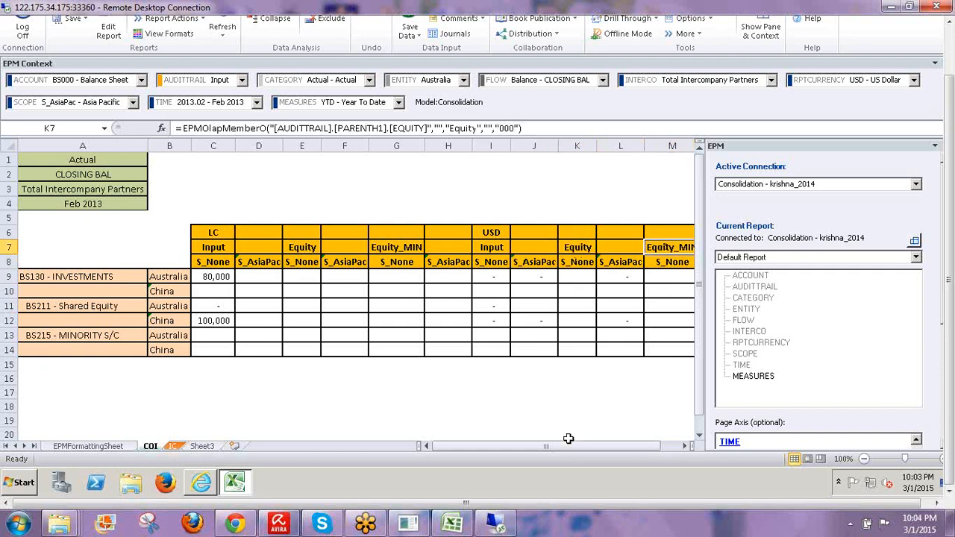
left_click_drag(597, 451, 611, 452)
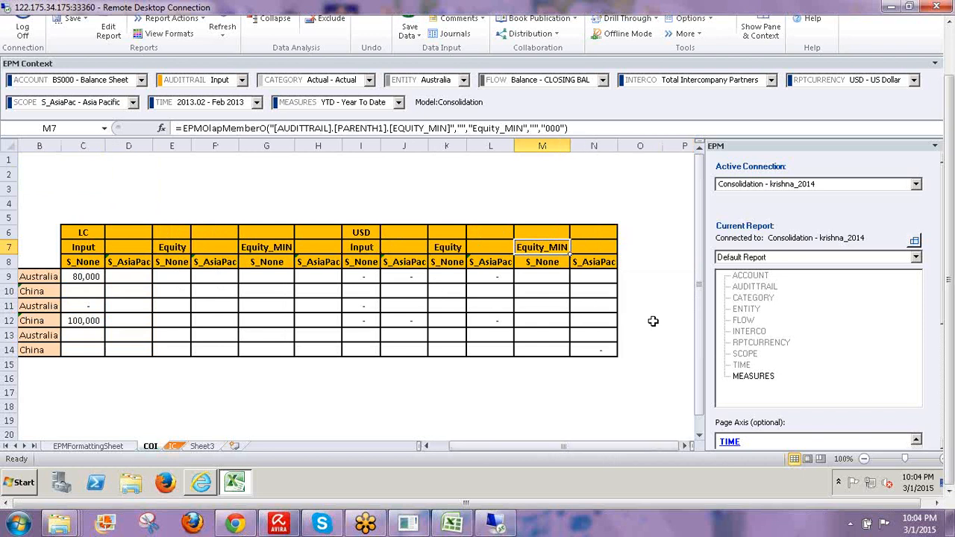
left_click(182, 446)
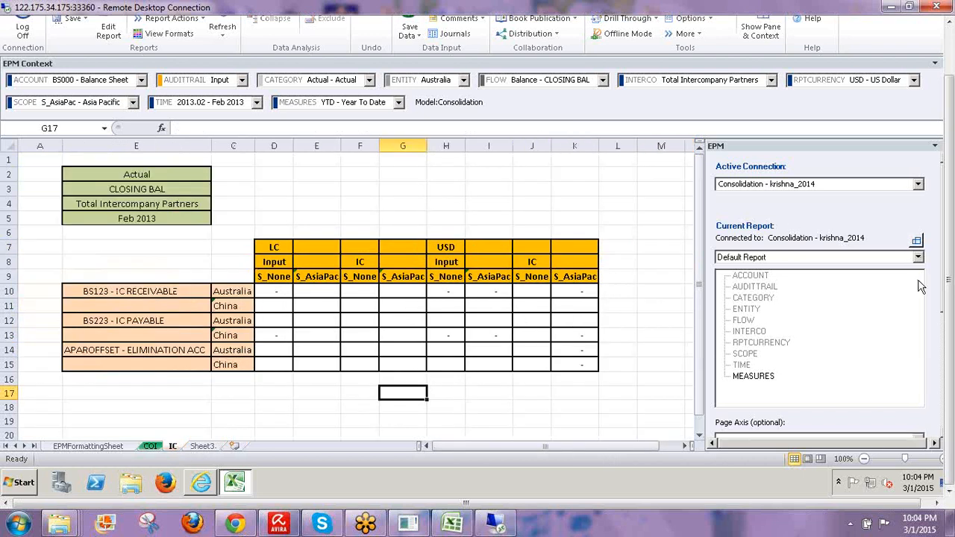
- Refresh the IC report and check the 30,000 for China's IC payable
left_click_drag(951, 325, 949, 261)
left_click(224, 69)
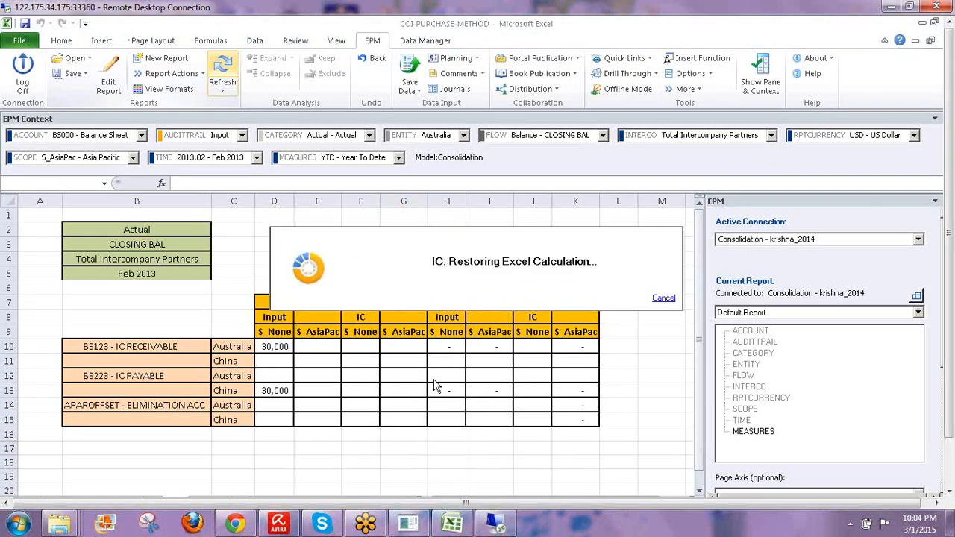
left_click(274, 390)
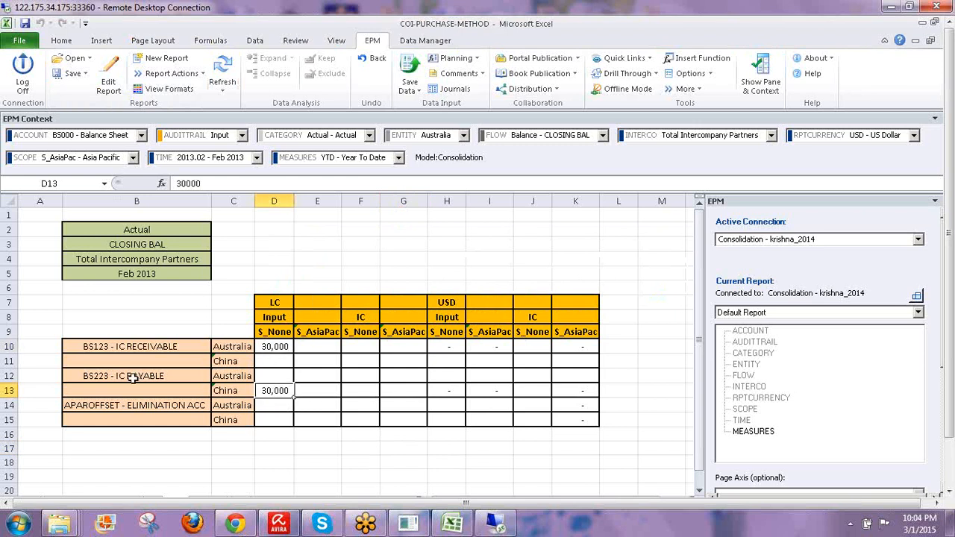
- Inspect the LC, USD S_None, S_AsiaPac and IC audit trail headers, then show Data Manager
left_click(273, 304)
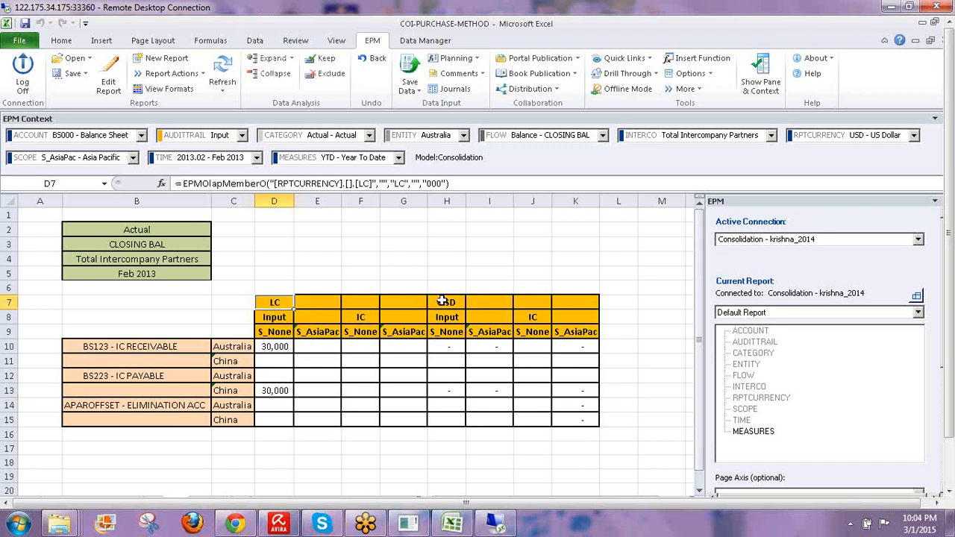
left_click_drag(443, 301, 446, 422)
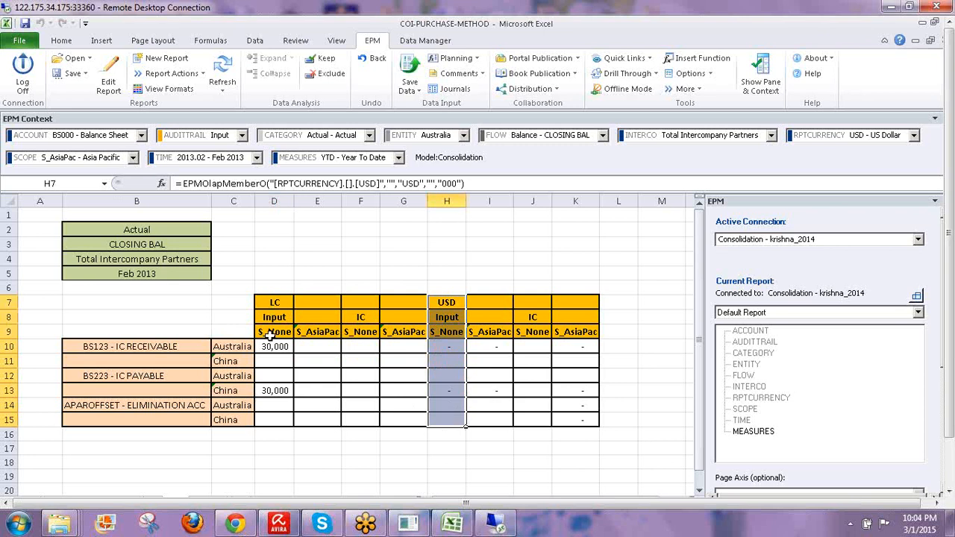
left_click(478, 301)
left_click_drag(484, 405, 488, 418)
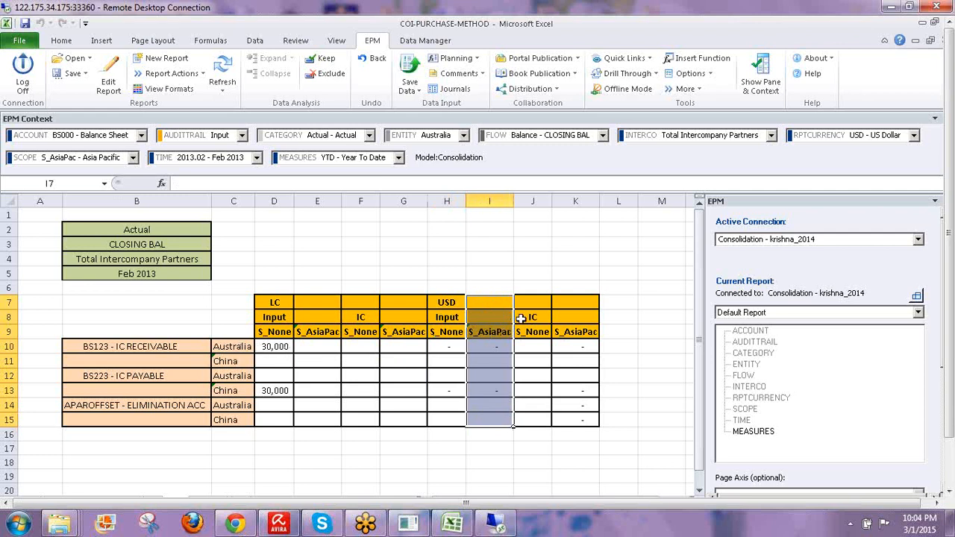
mouse_move(531, 321)
left_mouse_down()
mouse_move(531, 373)
mouse_move(531, 318)
left_mouse_up()
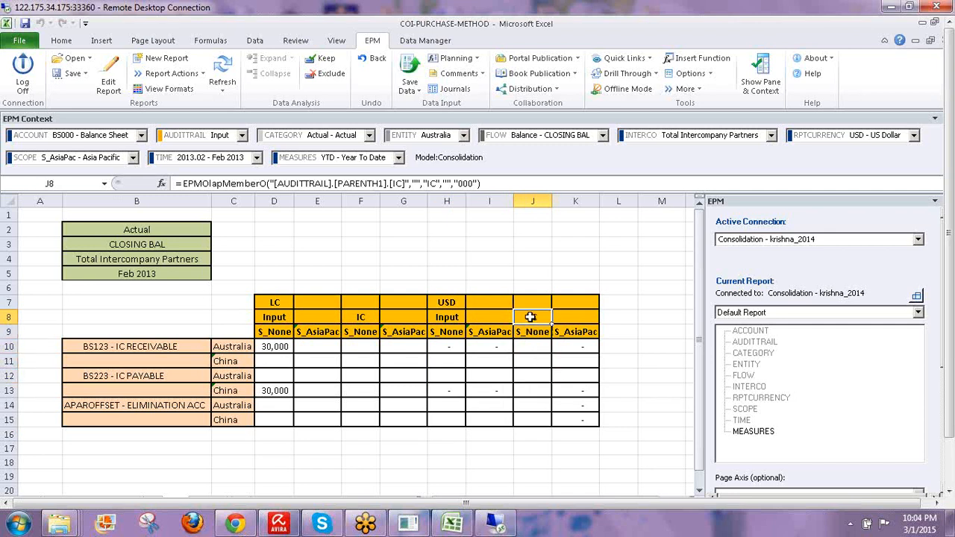
left_click(585, 331)
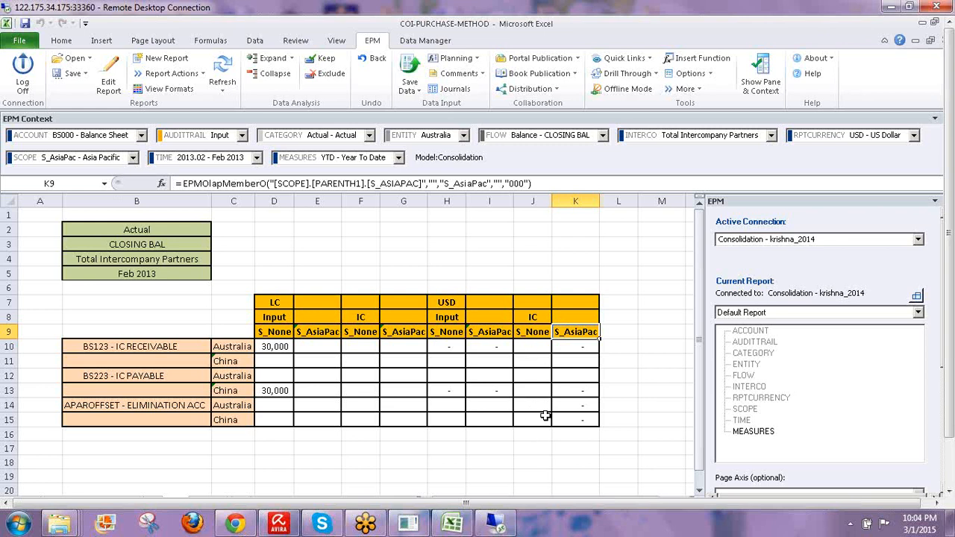
left_click(321, 256)
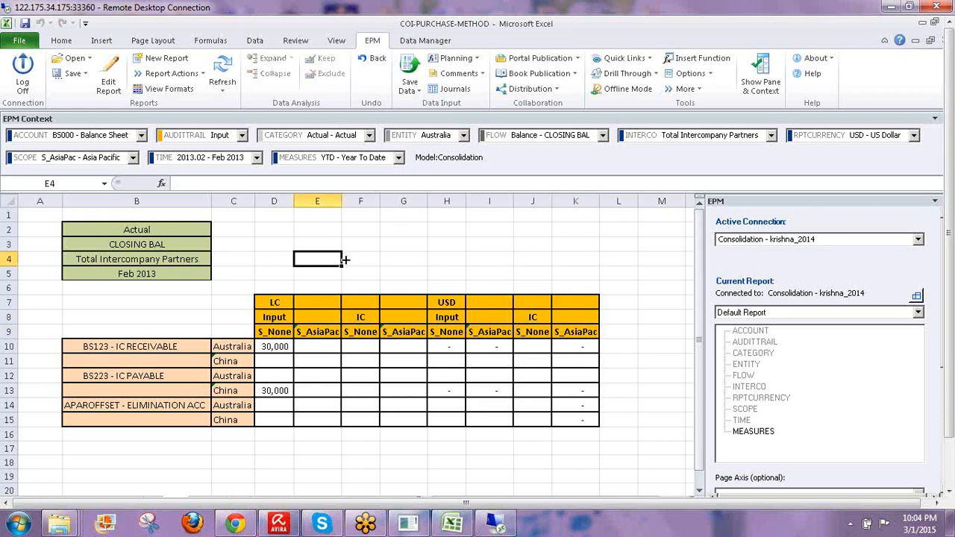
left_click(571, 329)
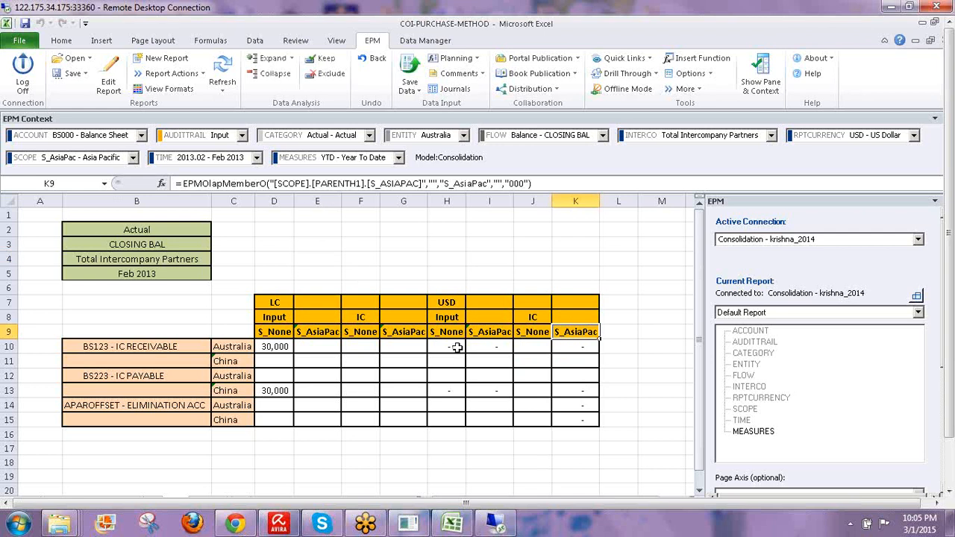
left_click(306, 245)
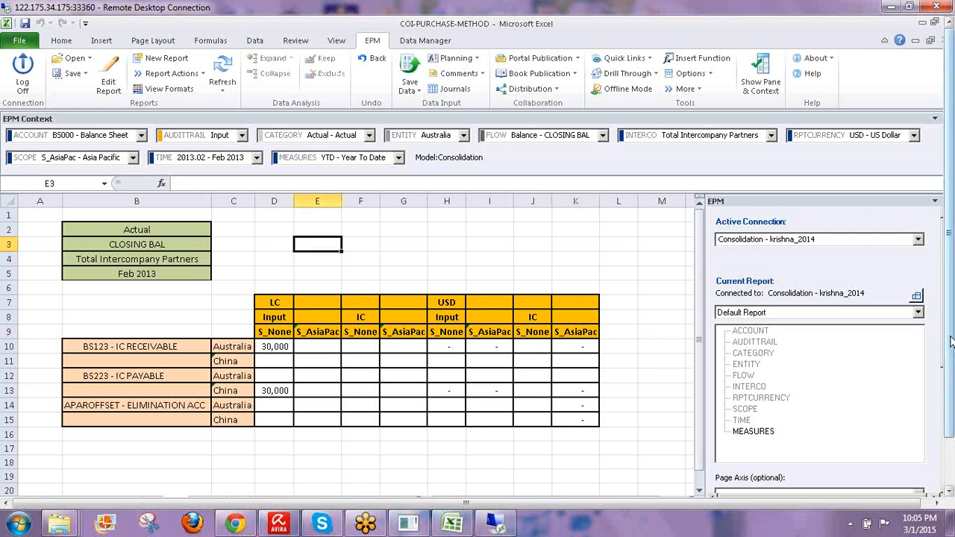
left_click(423, 41)
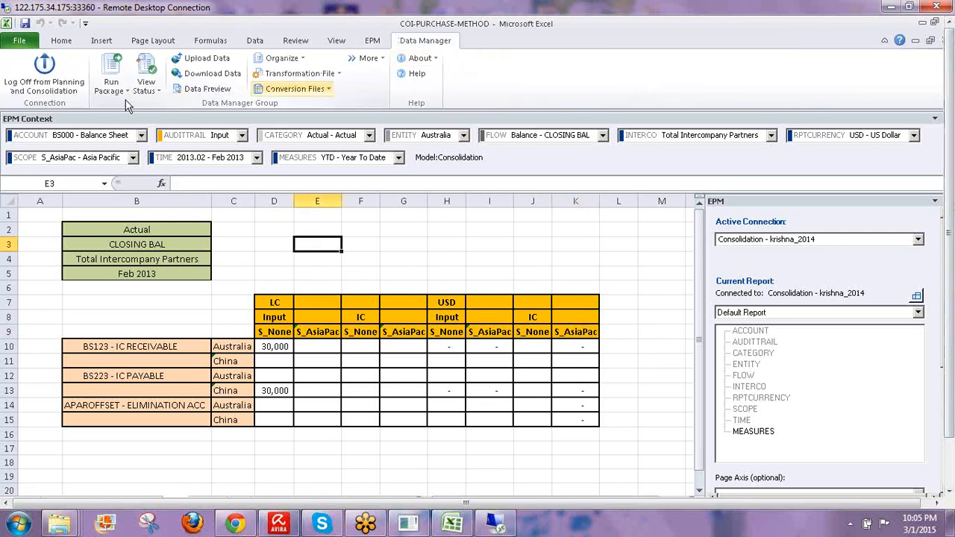
- Run the COI consolidation package for Actual, S_AsiaPac and 2013.02
left_click(126, 90)
left_click(130, 107)
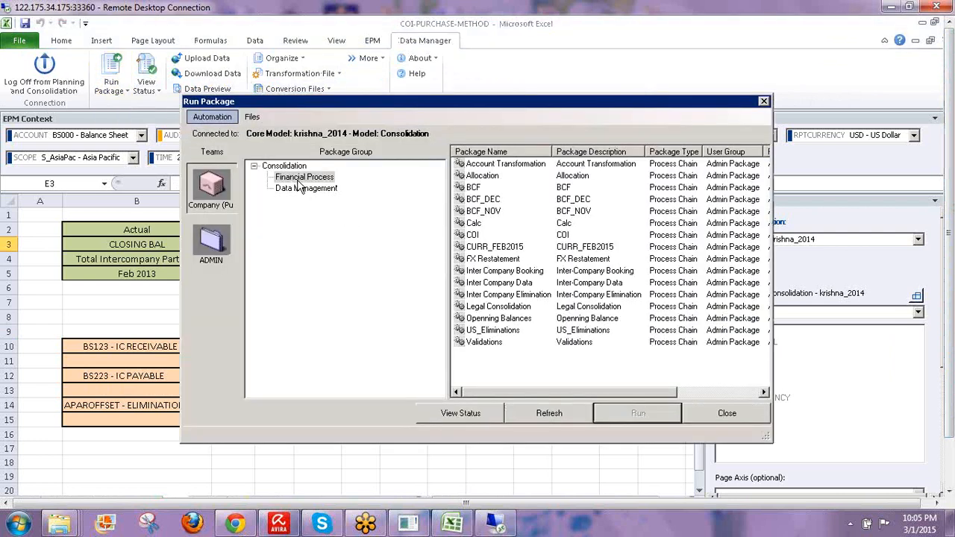
left_click(298, 180)
left_click(476, 235)
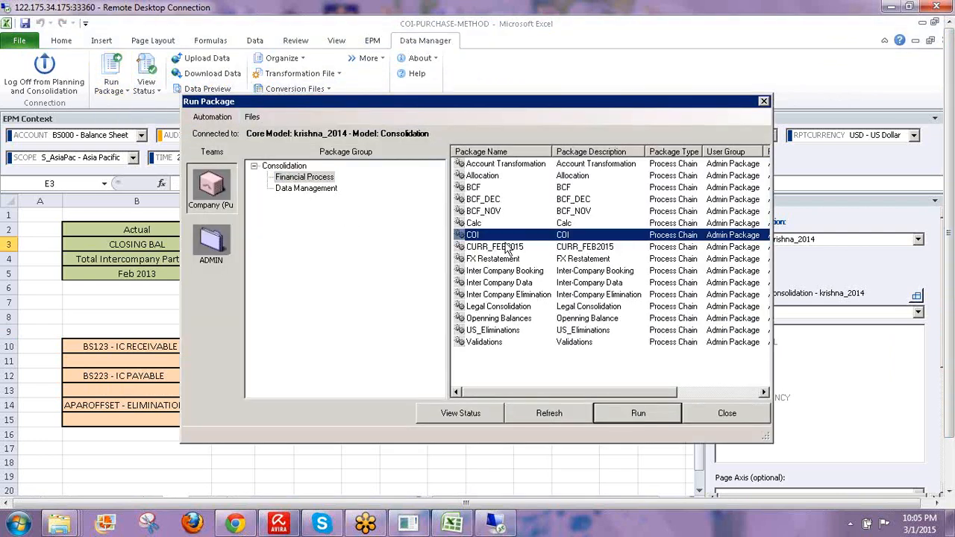
left_click(622, 415)
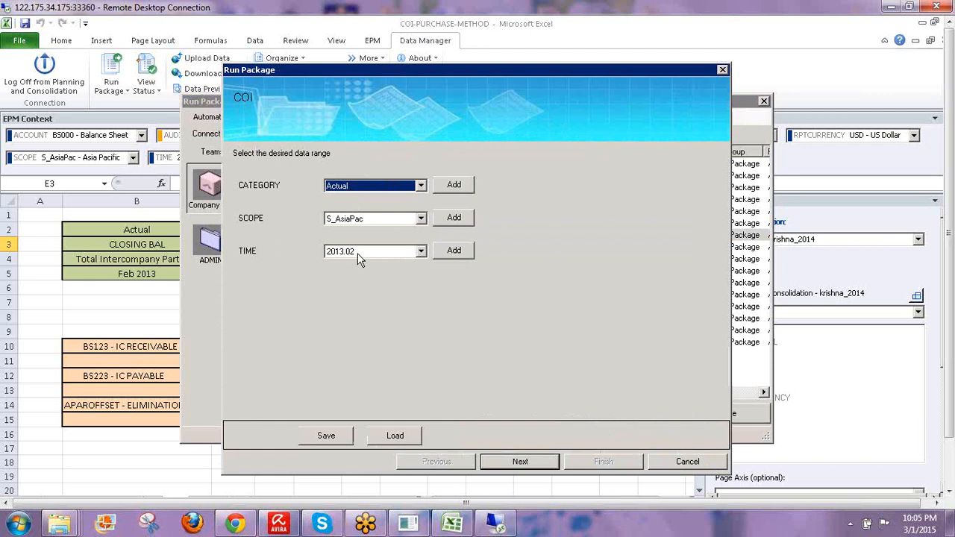
left_click(519, 459)
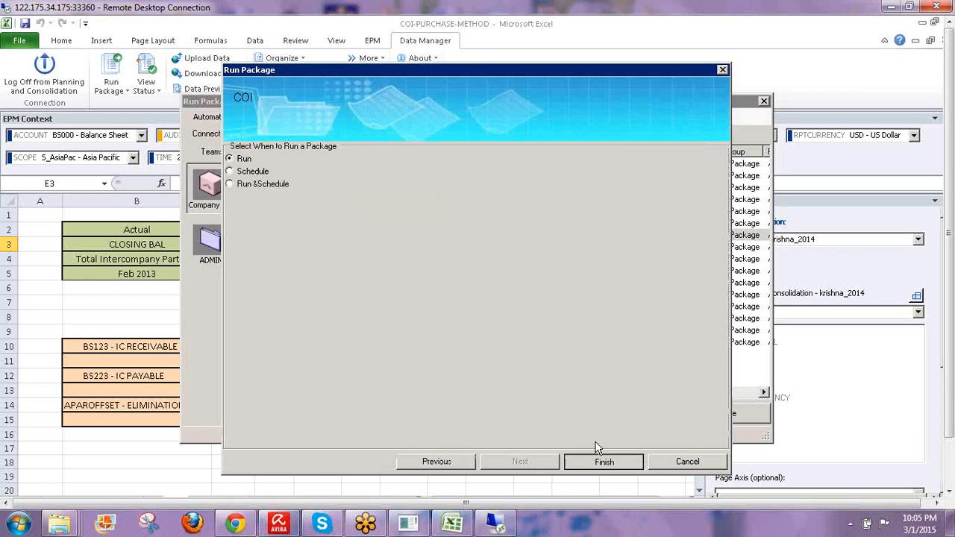
left_click(596, 458)
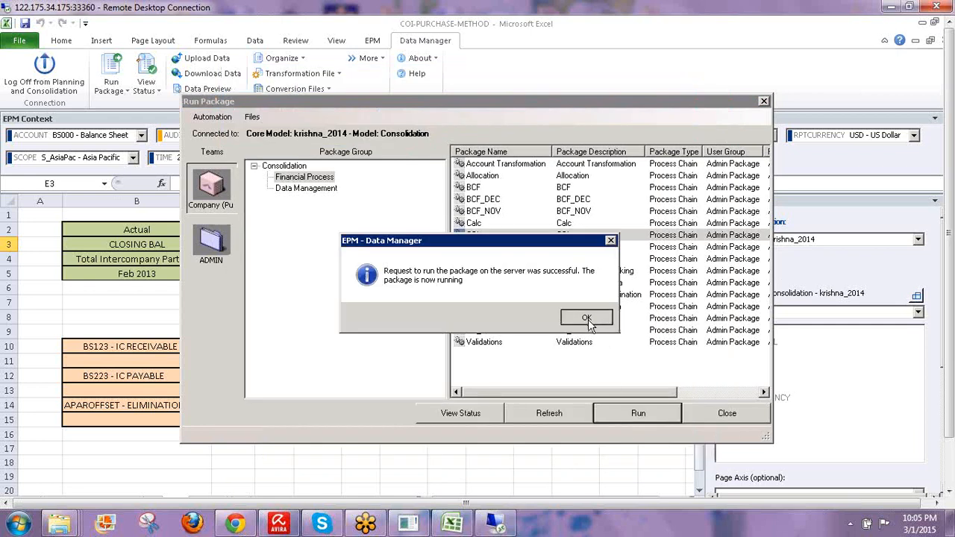
left_click(587, 319)
- Check the succeeded COI job and review its log's RUN CURRENCY CONVERSION line
left_click(545, 418)
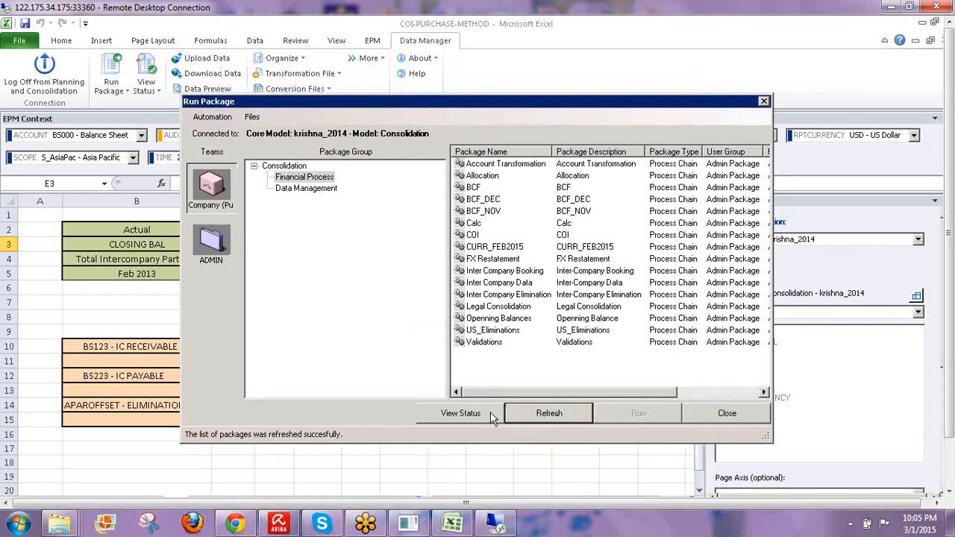
left_click(466, 413)
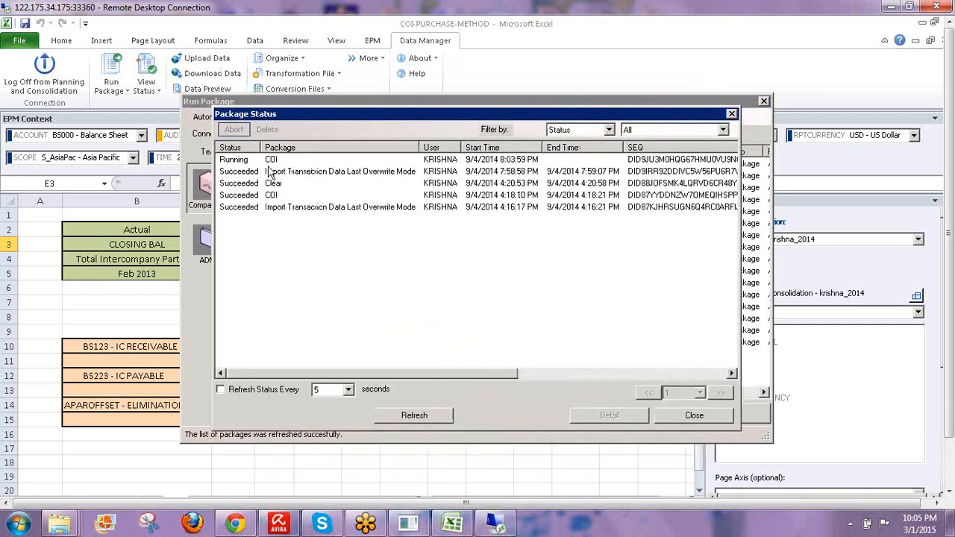
left_click(229, 391)
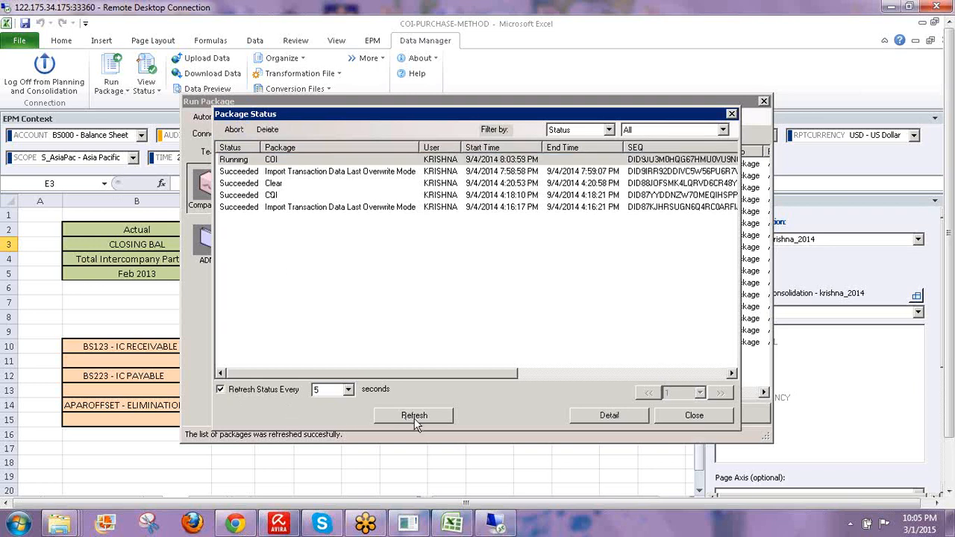
left_click(415, 418)
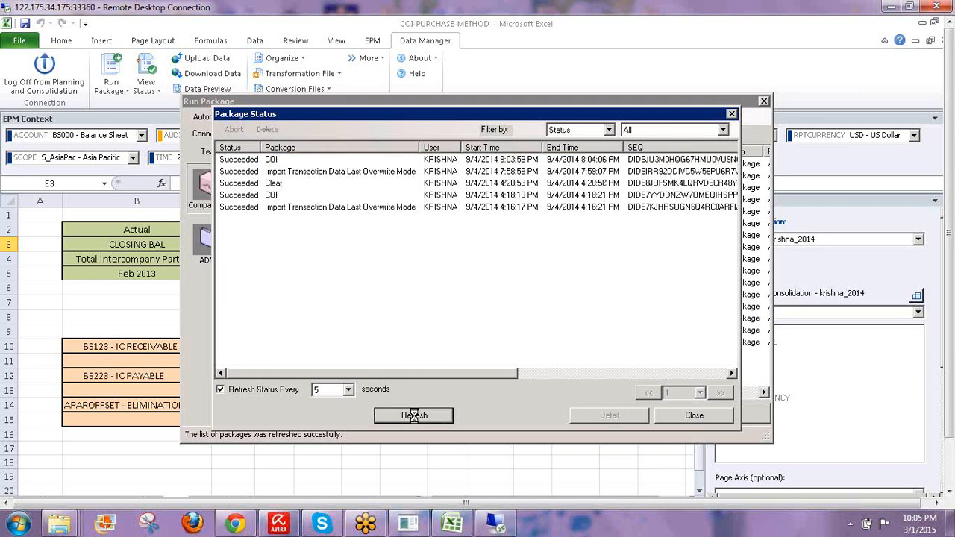
left_click(246, 163)
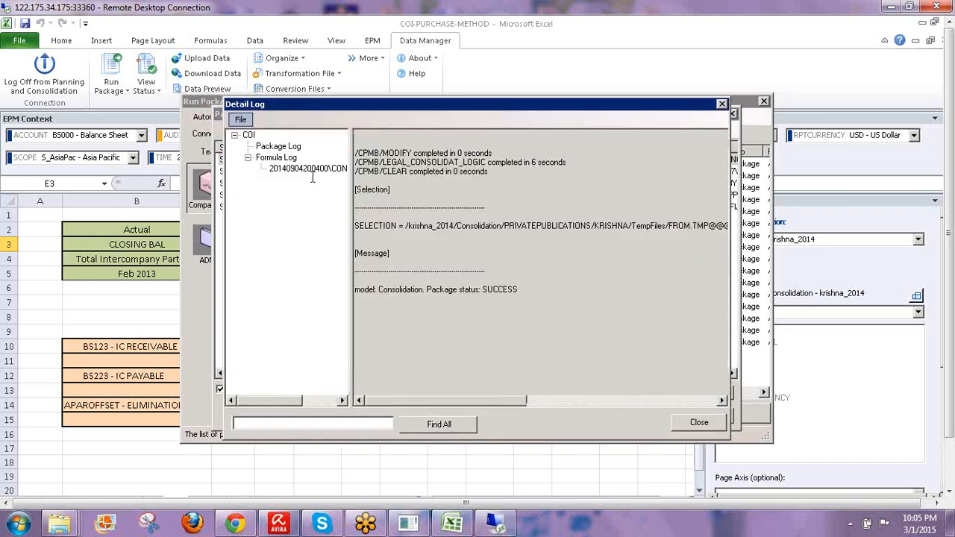
left_click(312, 170)
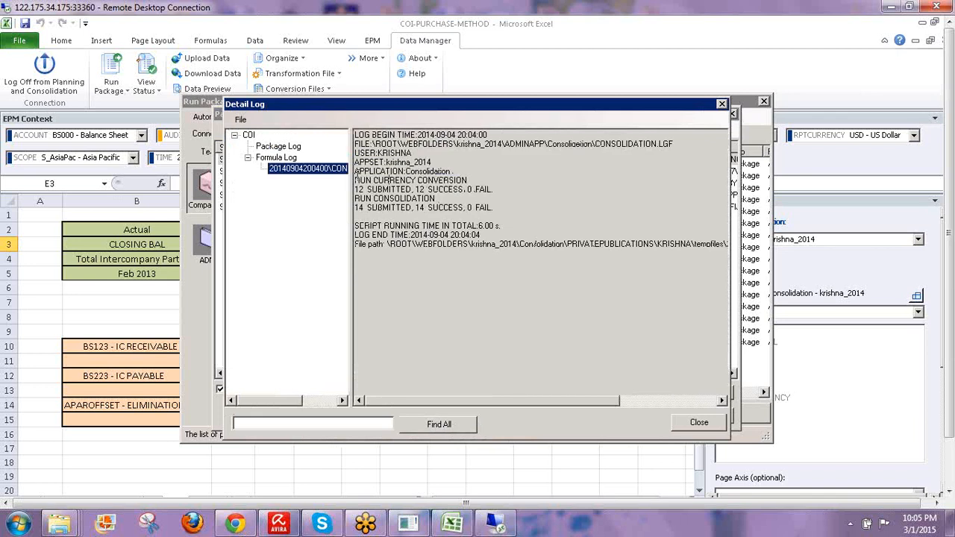
mouse_move(355, 180)
left_mouse_down()
mouse_move(473, 179)
mouse_move(435, 198)
mouse_move(355, 198)
left_mouse_up()
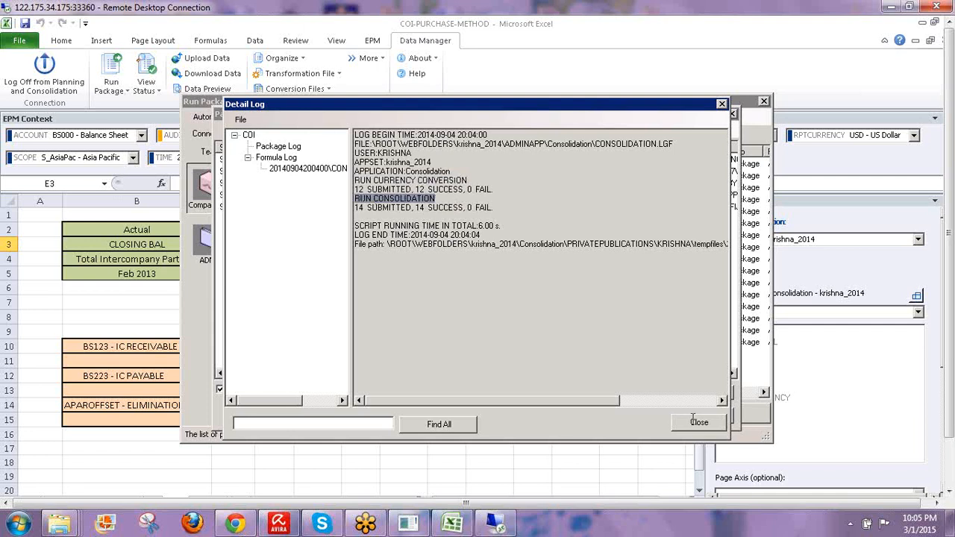
- Close the Detail Log, Package Status and Run Package windows
left_click(698, 423)
left_click(695, 418)
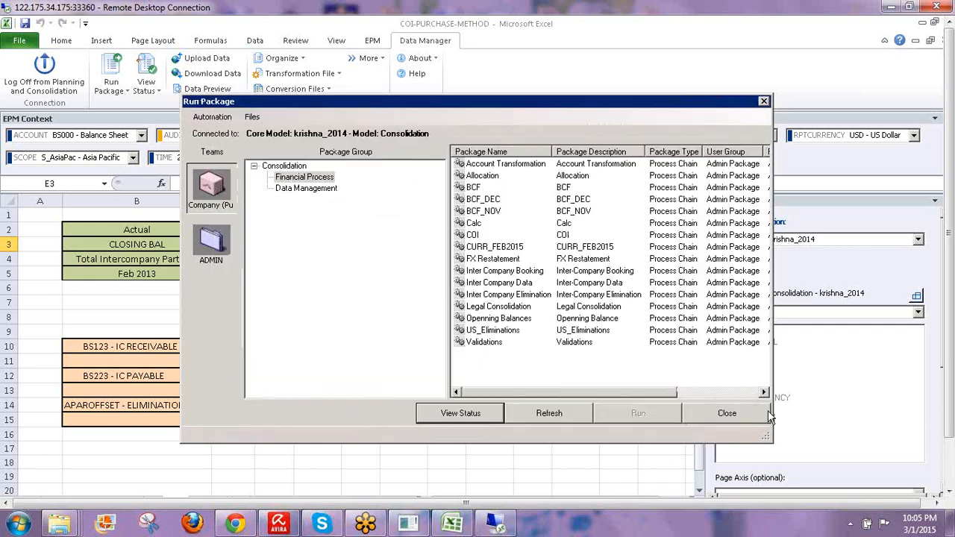
left_click(727, 413)
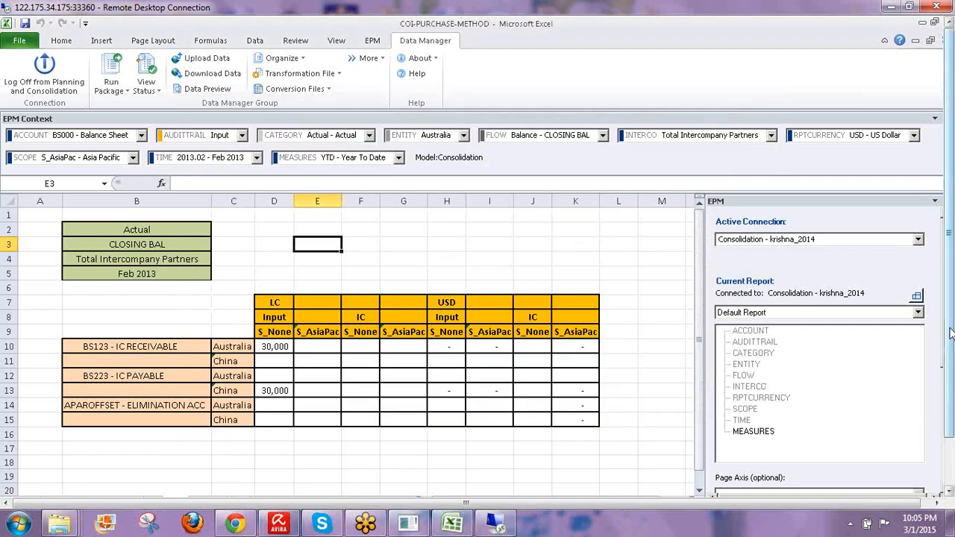
- Switch to the COI sheet, refresh its report, and narrow the EPM pane
mouse_move(950, 332)
left_mouse_down()
mouse_move(950, 379)
mouse_move(951, 319)
left_mouse_up()
left_click(154, 447)
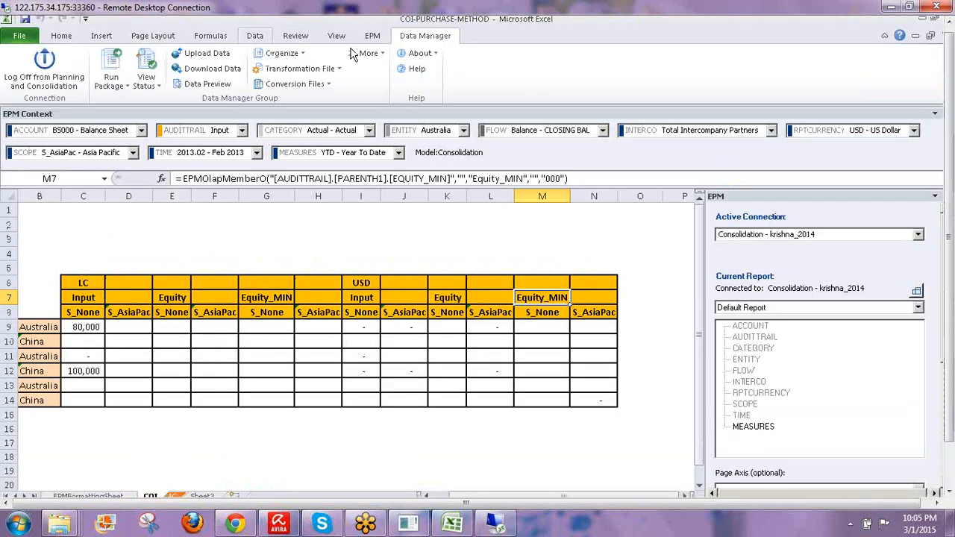
left_click(373, 36)
left_click(222, 69)
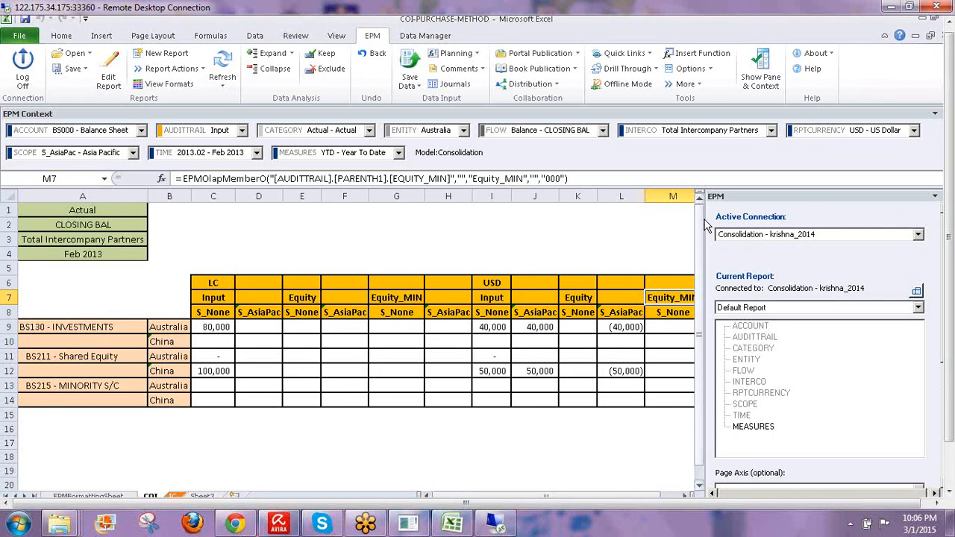
left_click_drag(730, 217, 820, 255)
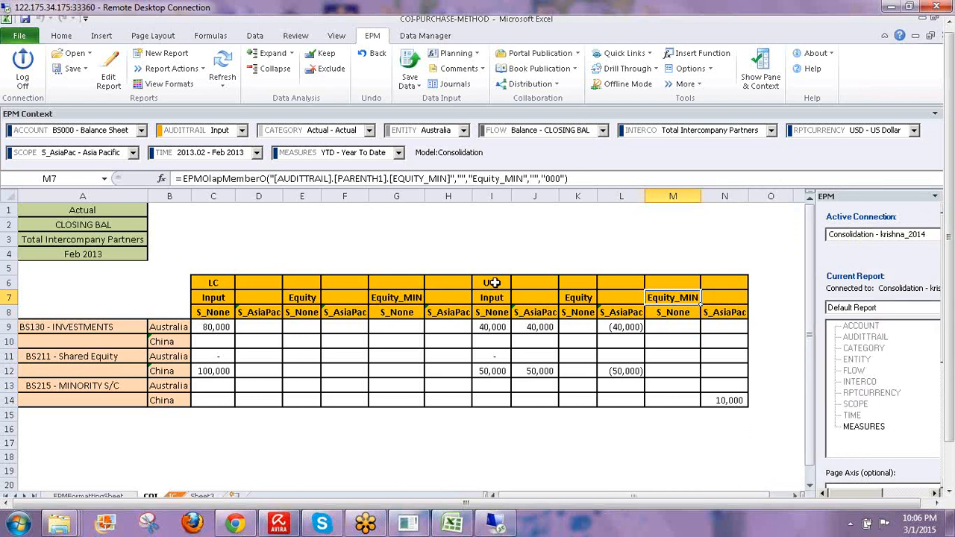
- Compare LC and USD values (Australia 80,000/40,000, China 100,000/50,000) and select I6:I14
left_click(489, 282)
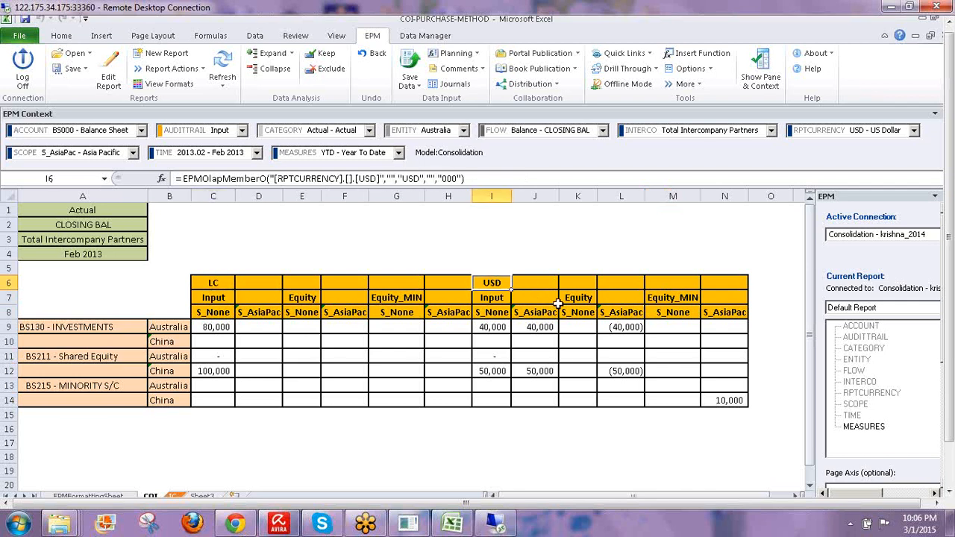
left_click(491, 327)
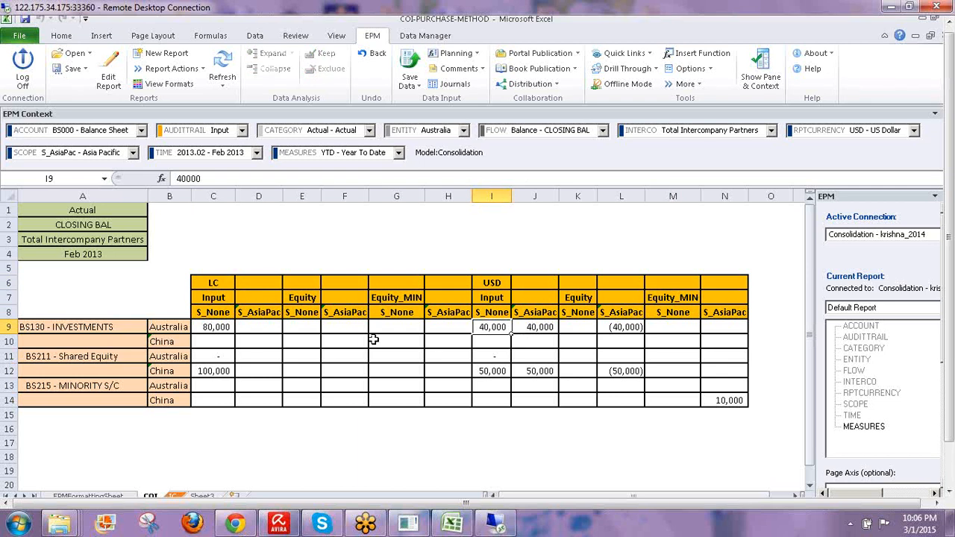
left_click(221, 327)
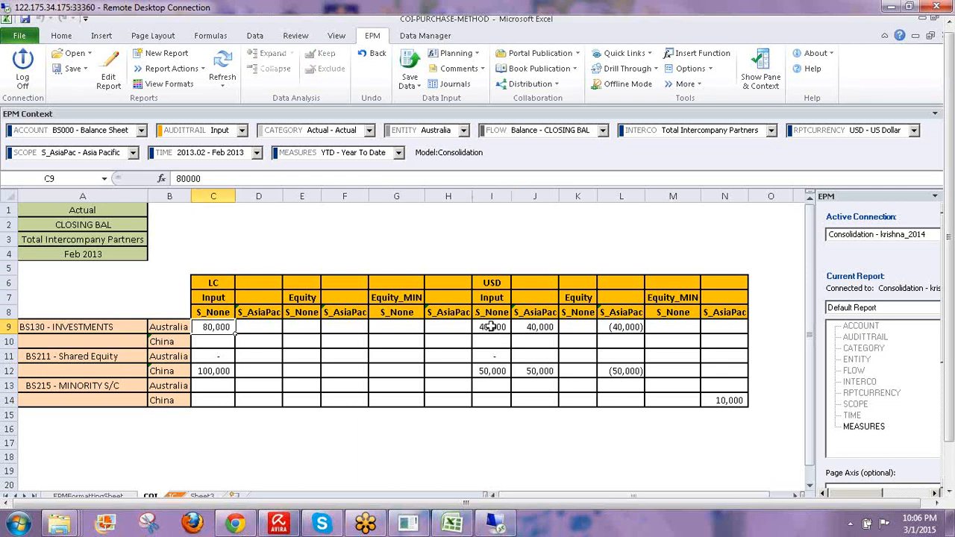
left_click(489, 326)
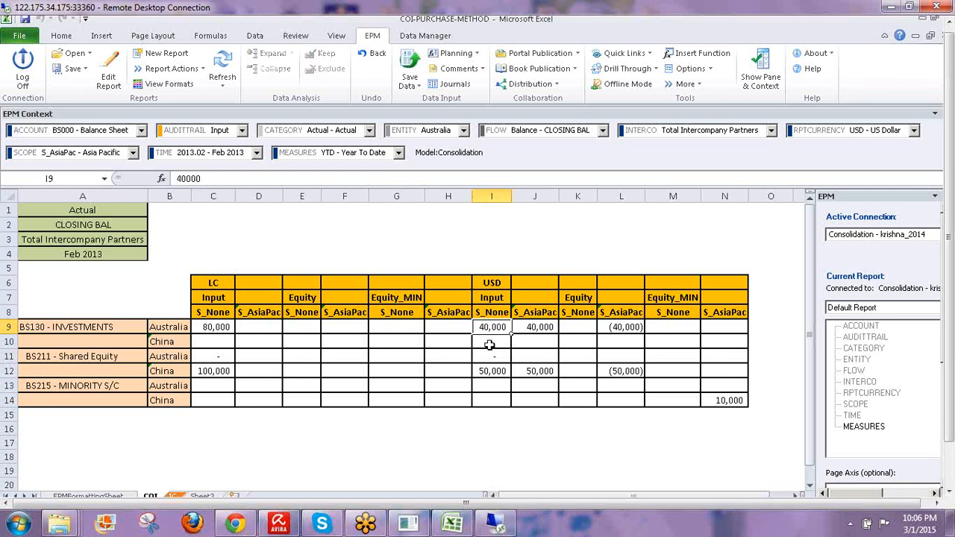
left_click(217, 371)
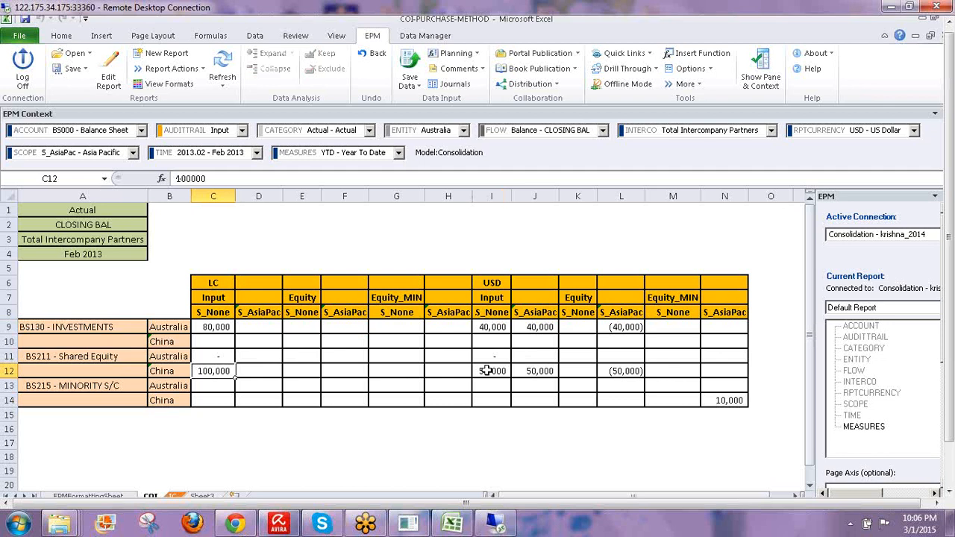
left_click(490, 371)
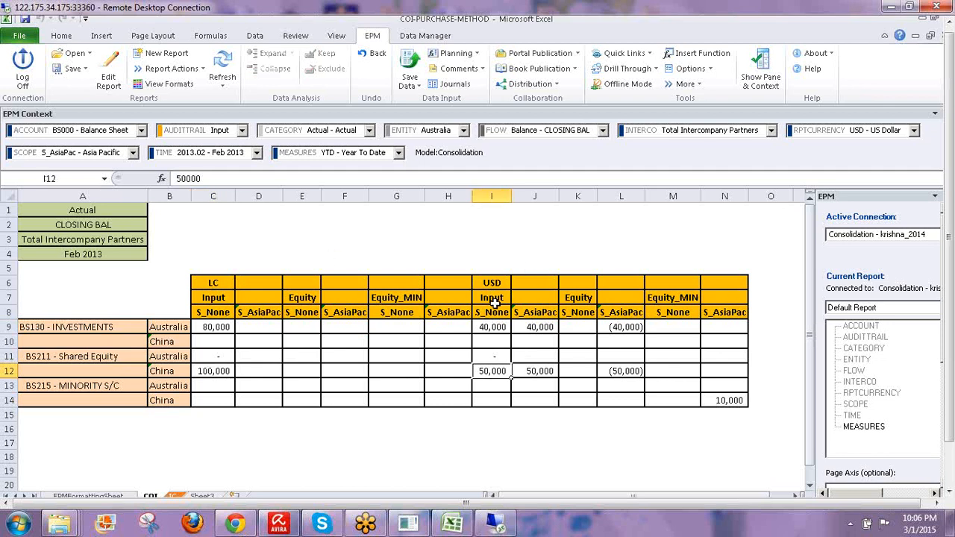
left_click_drag(494, 286, 493, 399)
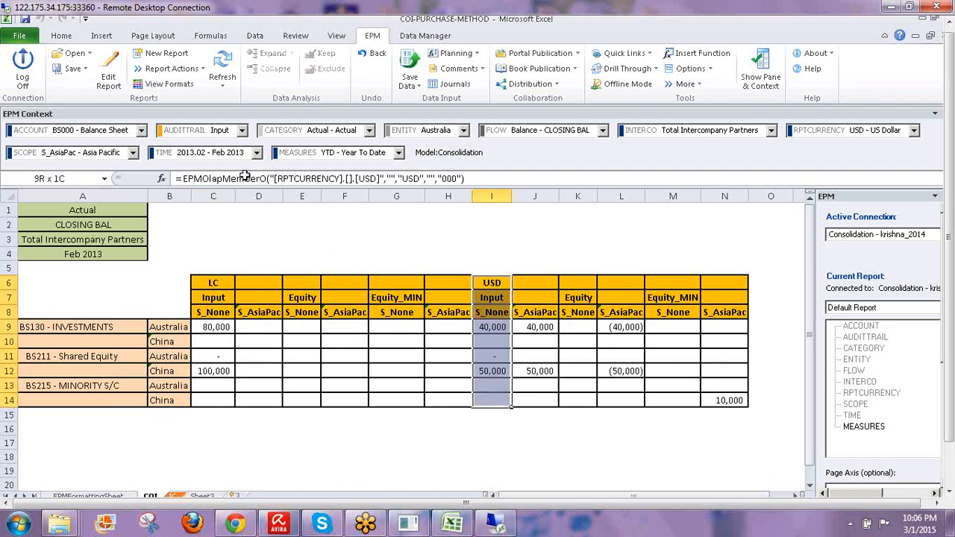
- Fill the USD column I6:I14 and LC column C6:C13 yellow
left_click(61, 35)
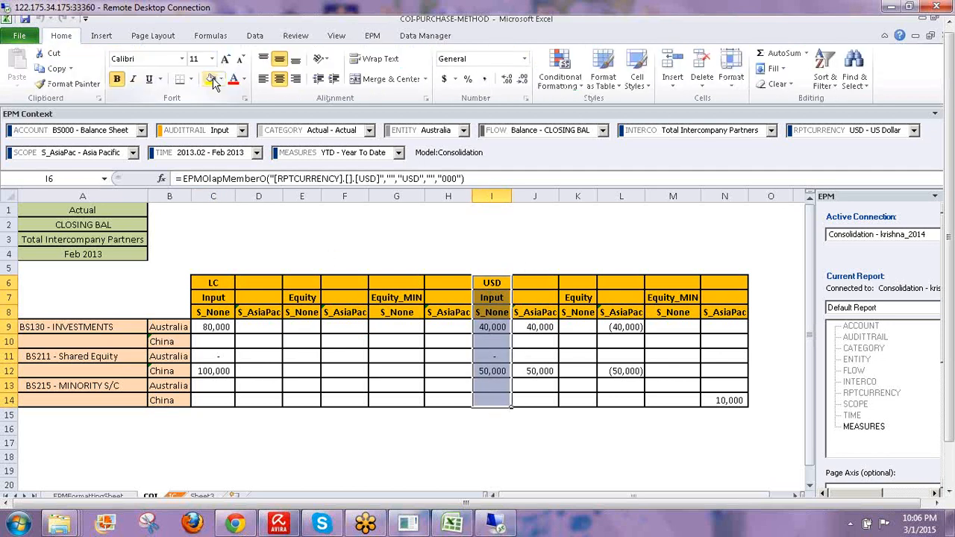
left_click(211, 79)
left_click_drag(213, 284, 214, 389)
left_click(212, 79)
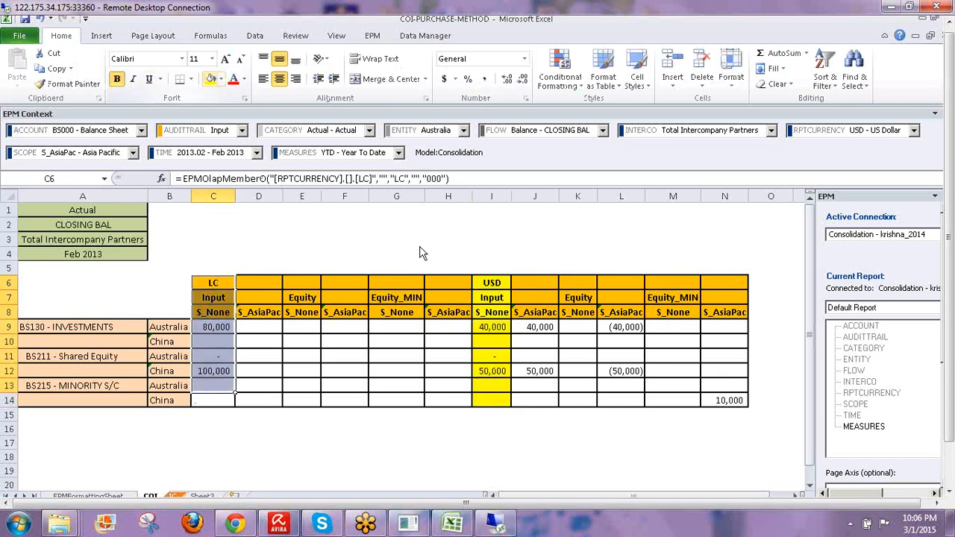
left_click(214, 281)
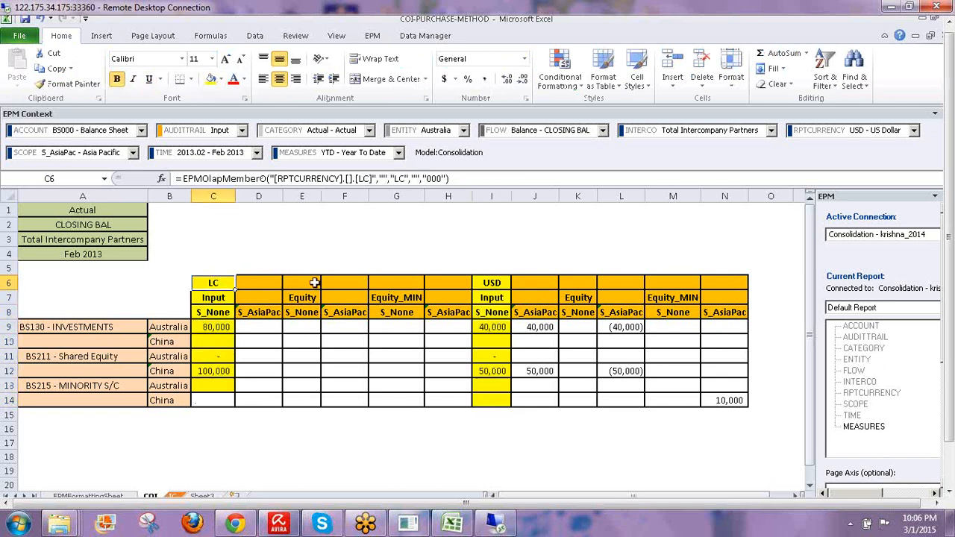
- Inspect the Input and S_None headers in C7, I7, C8, I8 and reselect I6:I14
left_click(220, 297)
left_click(492, 297)
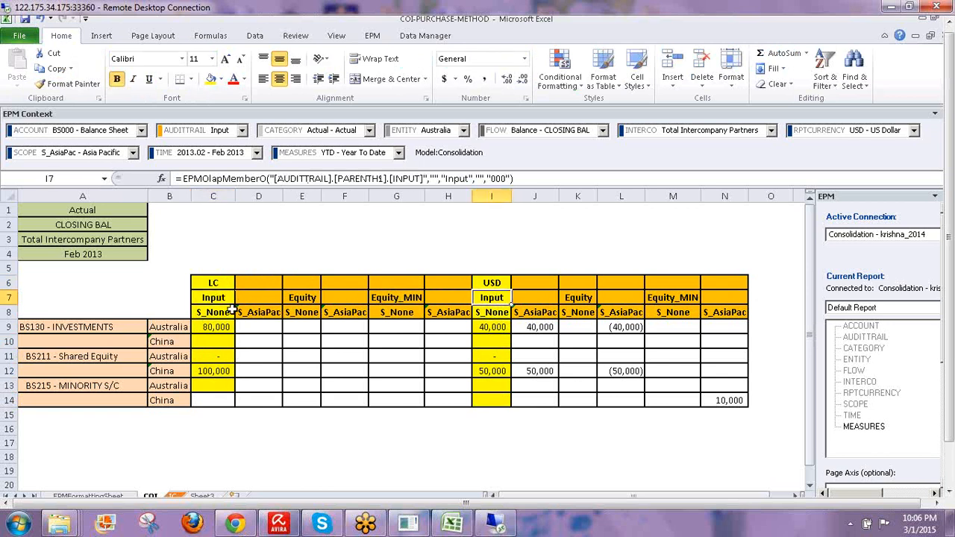
left_click(217, 313)
left_click(483, 312)
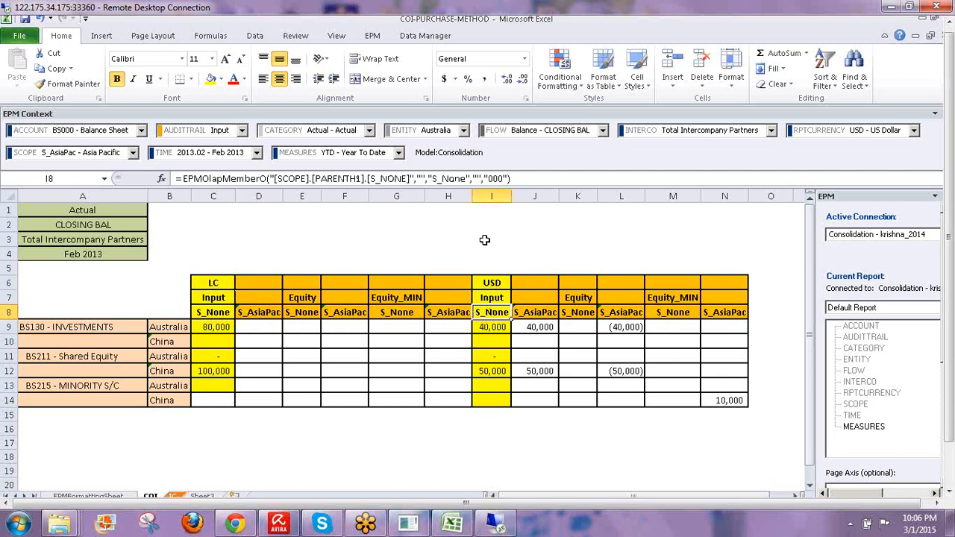
left_click_drag(493, 282, 492, 403)
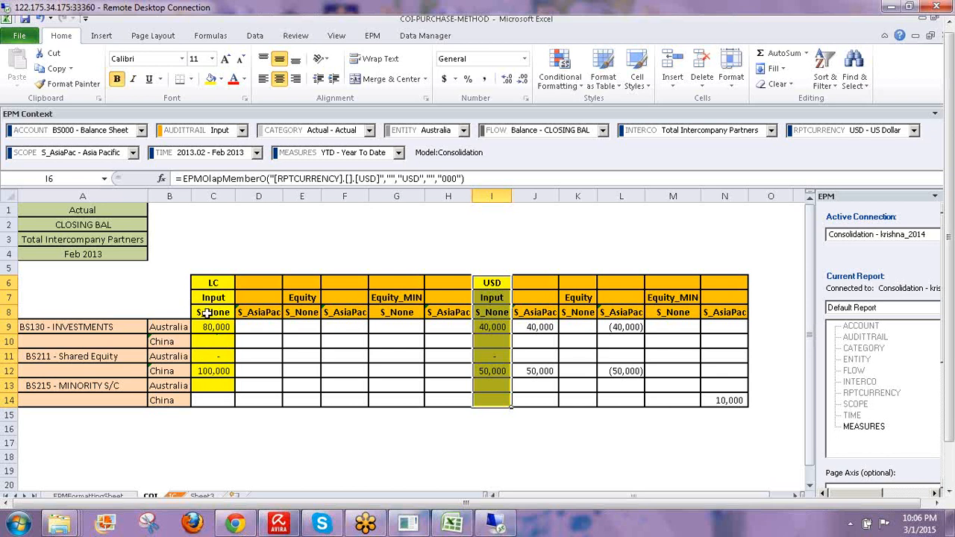
- Recheck the C8, C7 and I6 headers, then select the S_AsiaPac column J8:J14
left_click(207, 312)
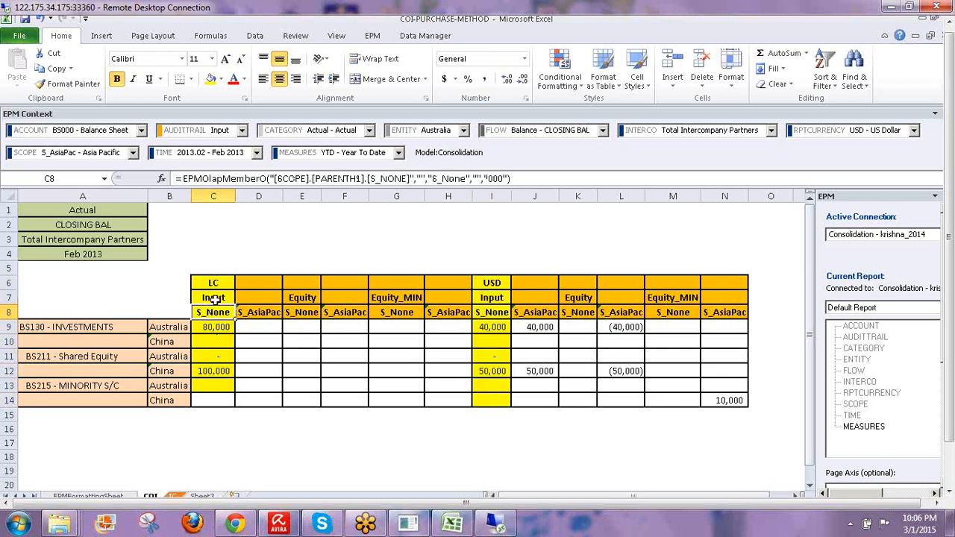
left_click(213, 298)
left_click(491, 283)
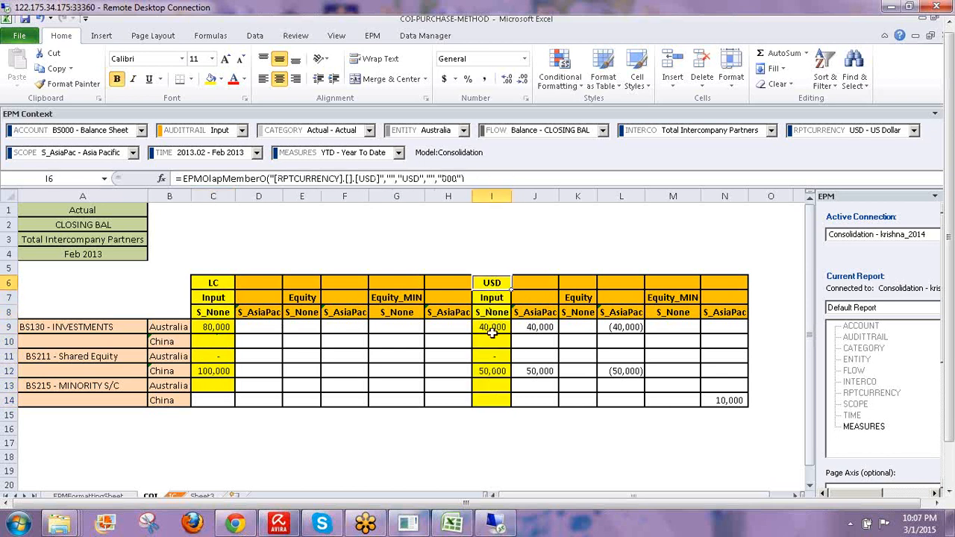
left_click_drag(491, 333, 491, 398)
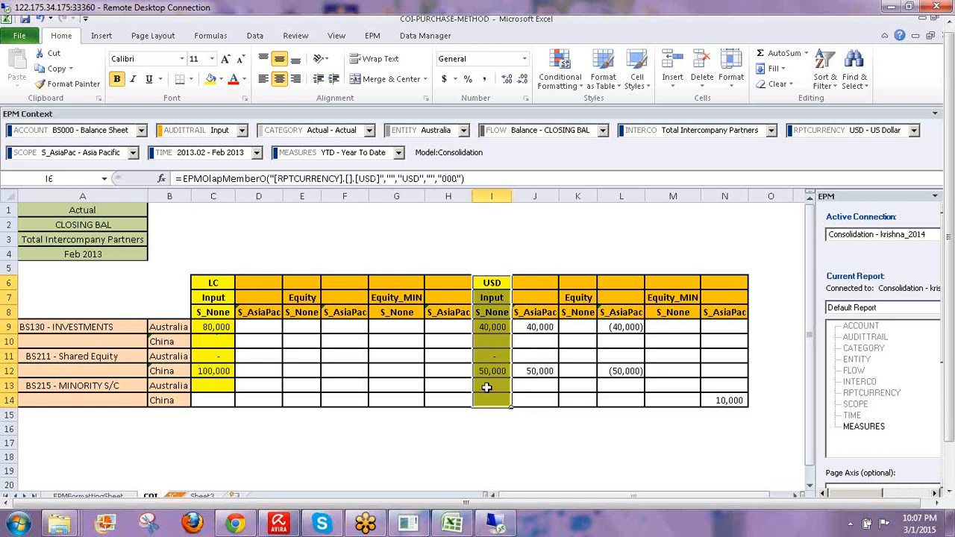
left_click(491, 284)
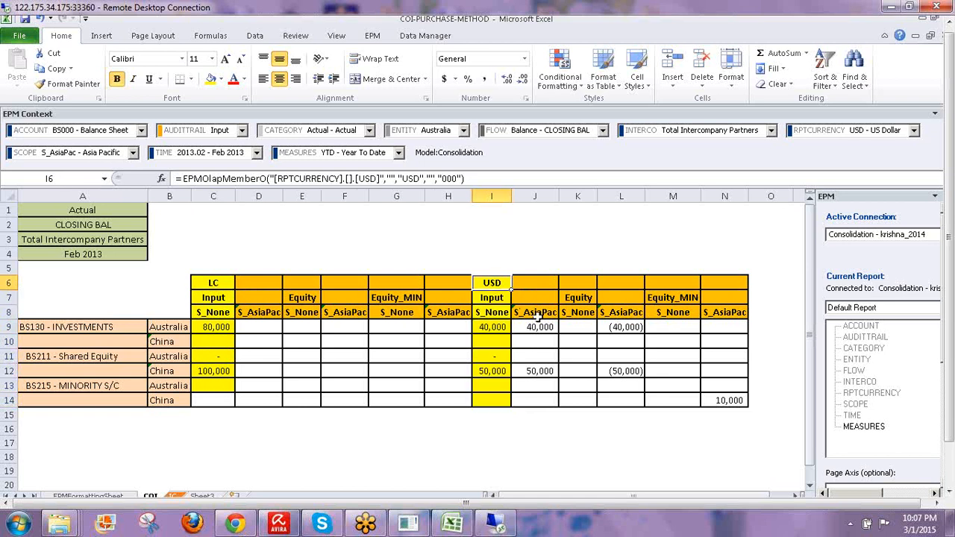
left_click(534, 312)
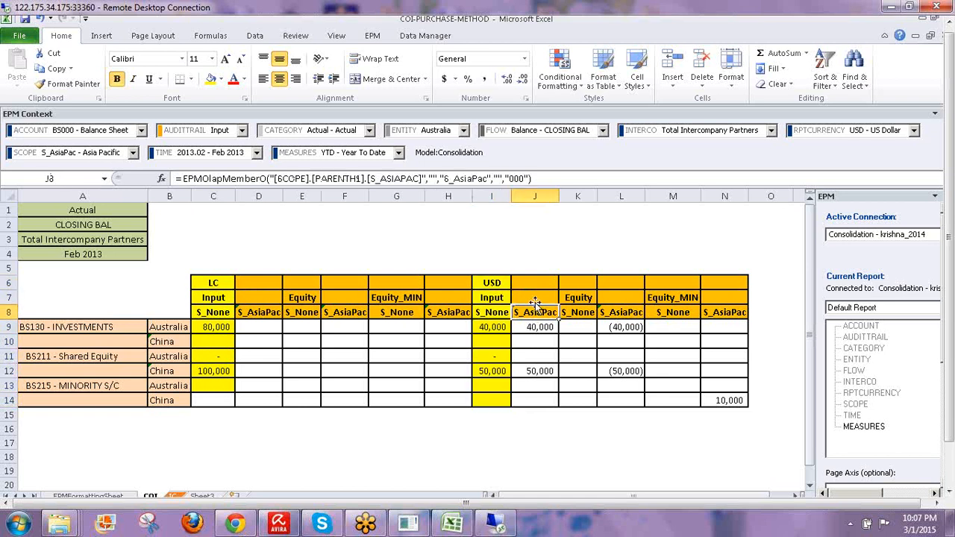
left_click_drag(527, 312, 533, 397)
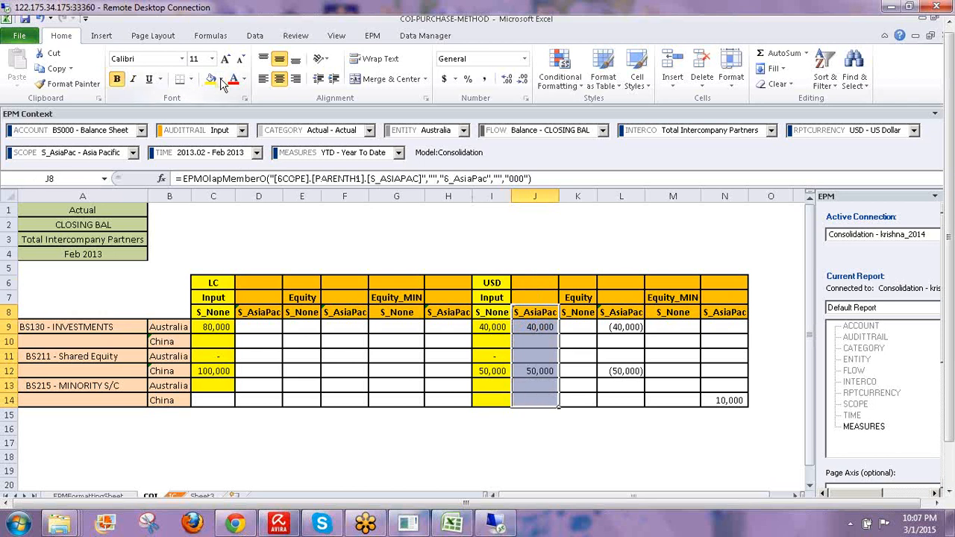
- Fill J8:J14 green and inspect the header formulas in I6, I7, I8 and J8
left_click(221, 79)
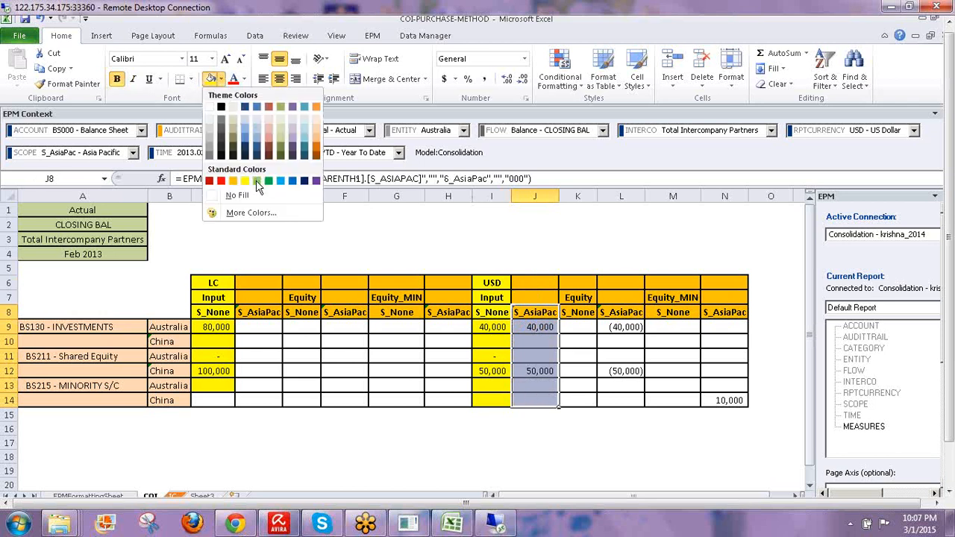
left_click(257, 181)
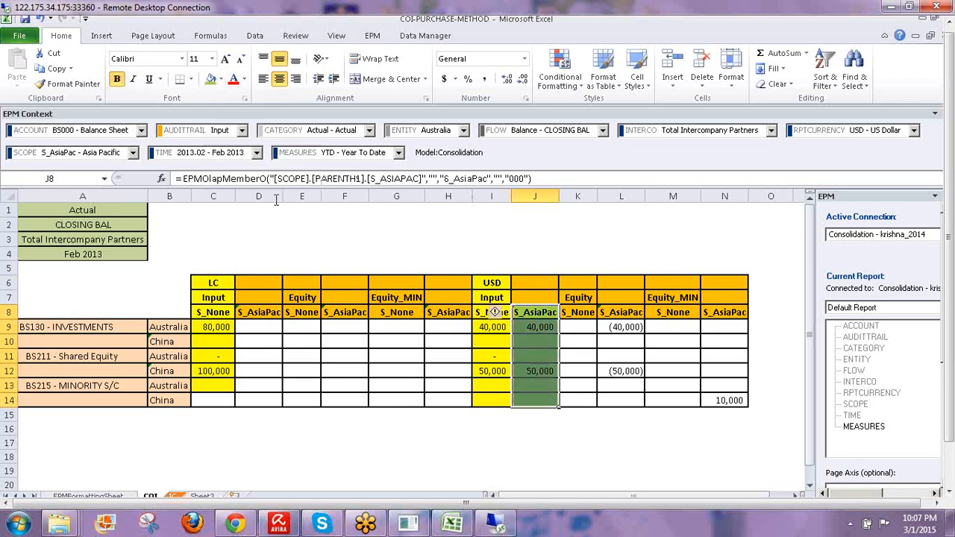
left_click(497, 297)
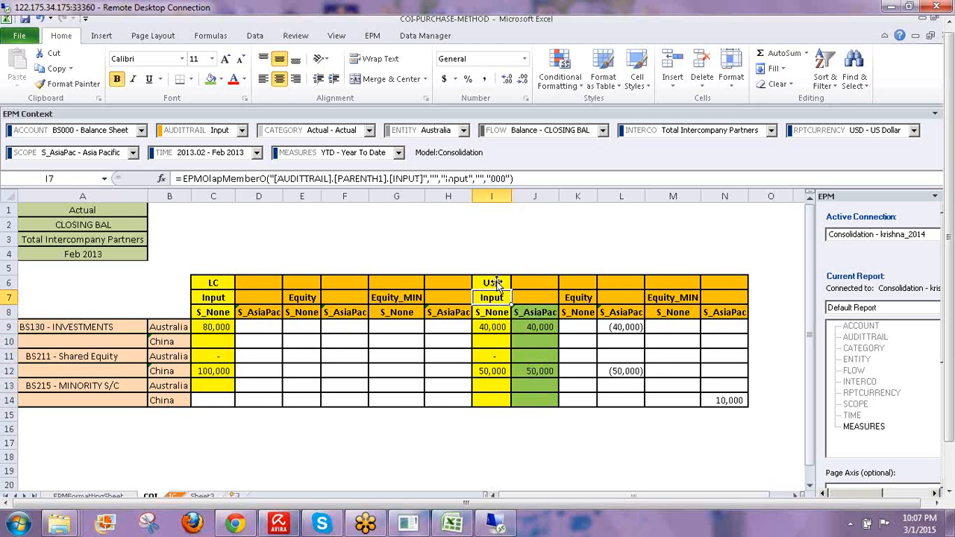
left_click(496, 283)
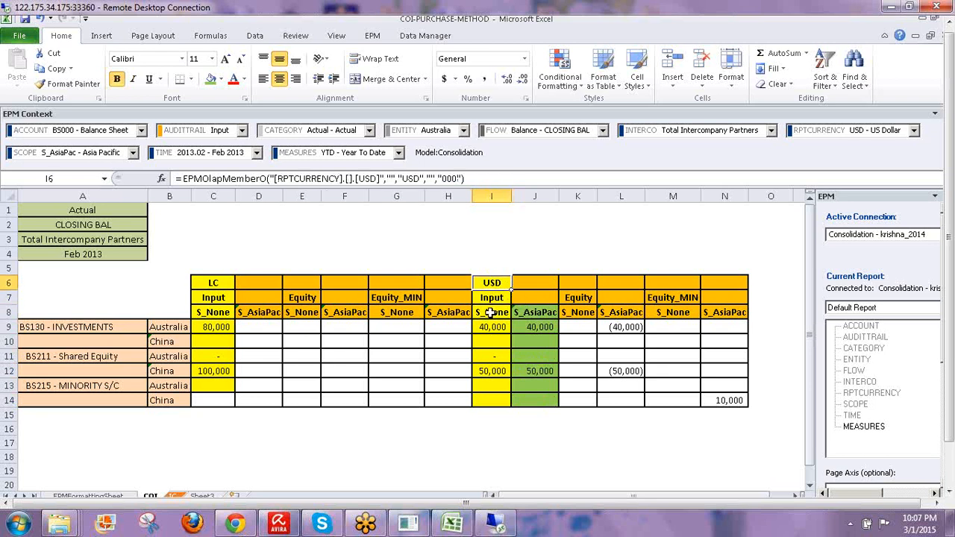
left_click(490, 312)
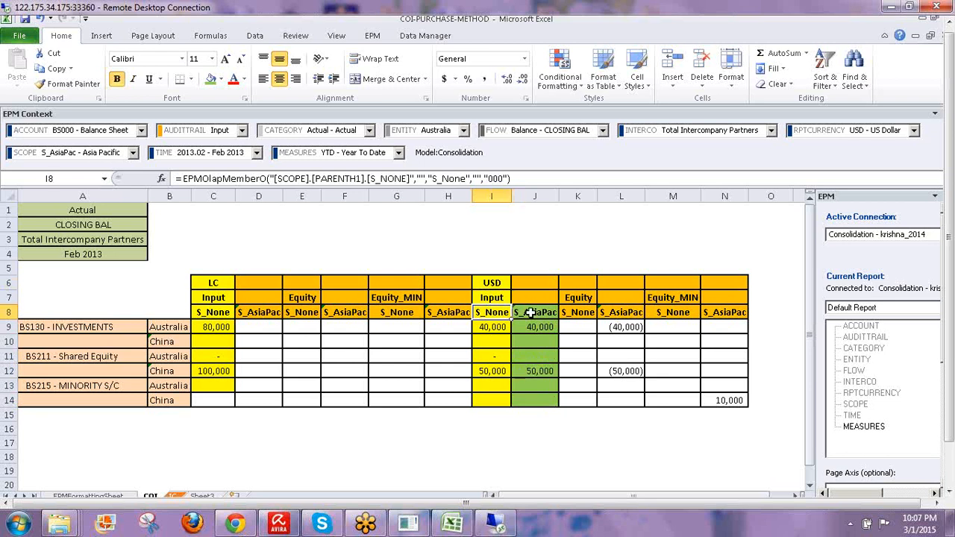
left_click(528, 312)
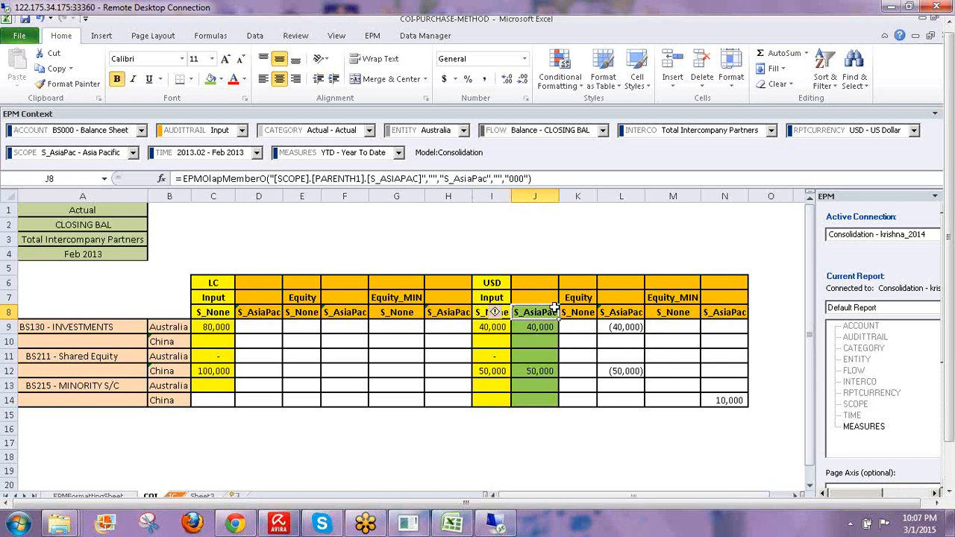
- Check values in J9 and J12, compare J8 and I8 headers, reselect J8:J14
left_click(536, 330)
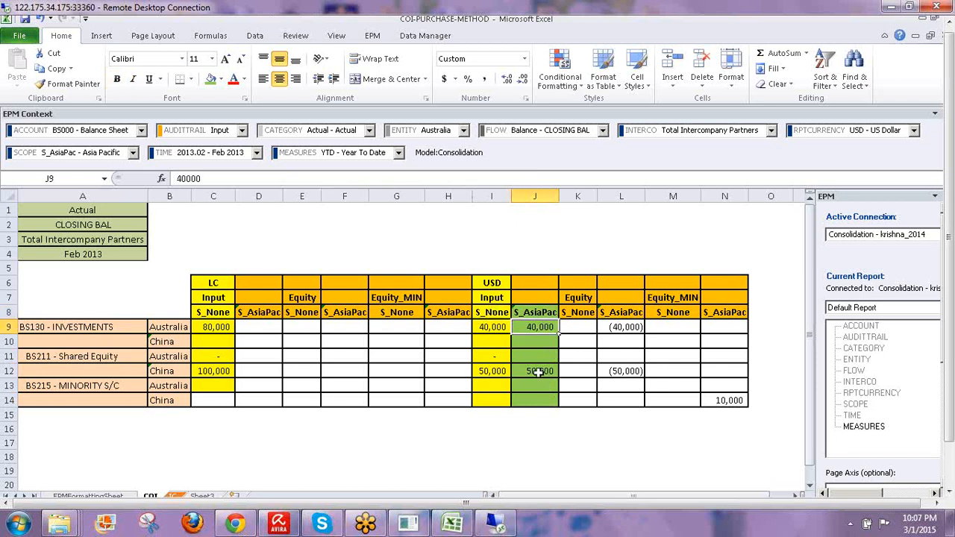
left_click(541, 371)
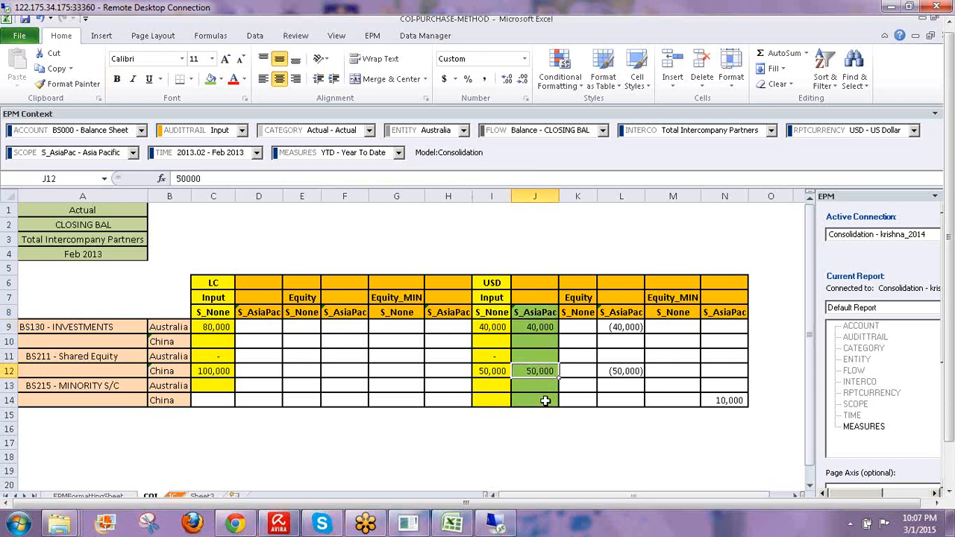
left_click(528, 310)
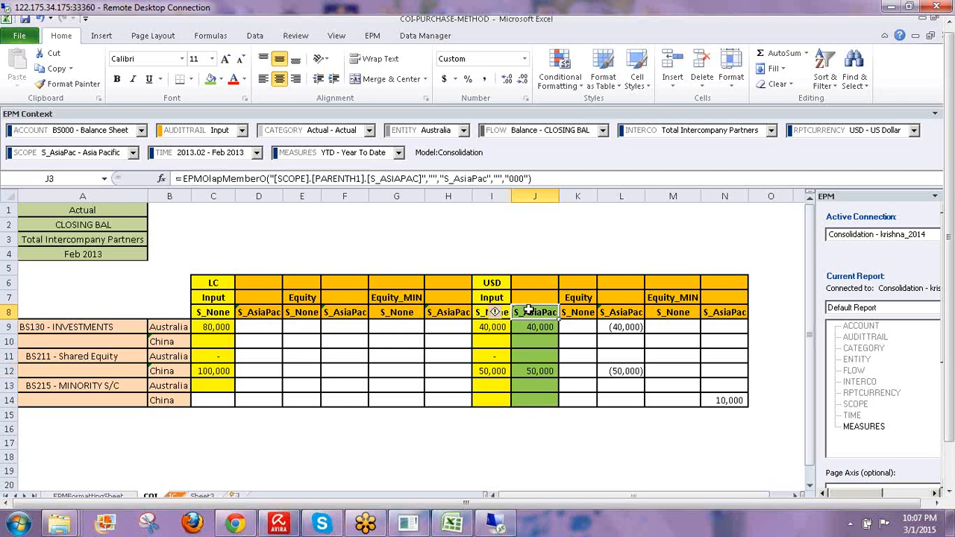
left_click(483, 311)
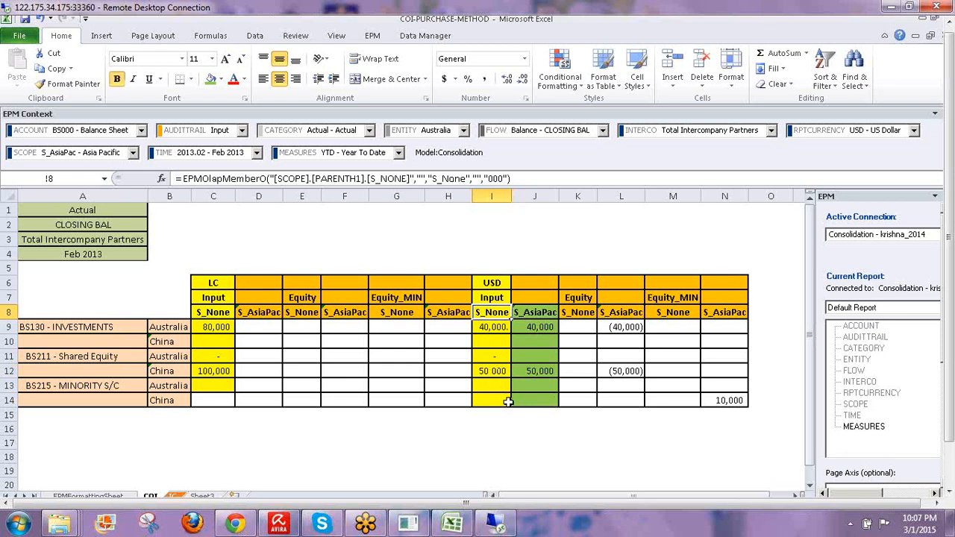
left_click(533, 314)
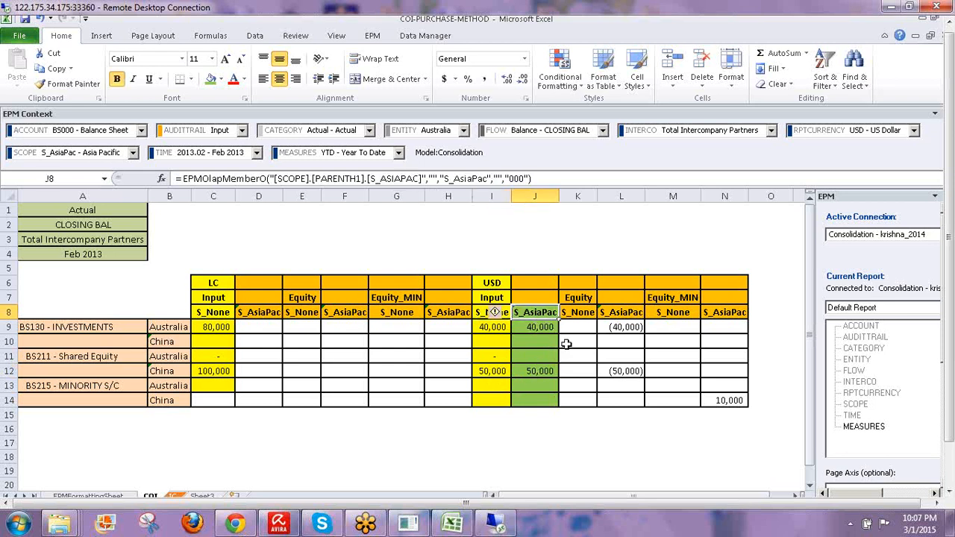
left_click_drag(534, 313, 534, 391)
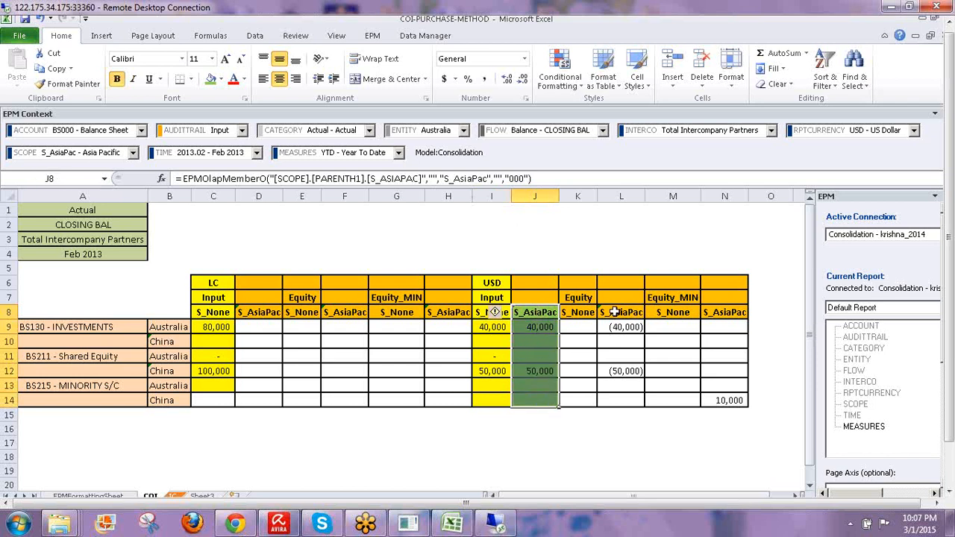
- Fill elimination column L8:L14 and Equity header K7 dark orange, then return to BPC administration
left_click_drag(612, 312, 578, 375)
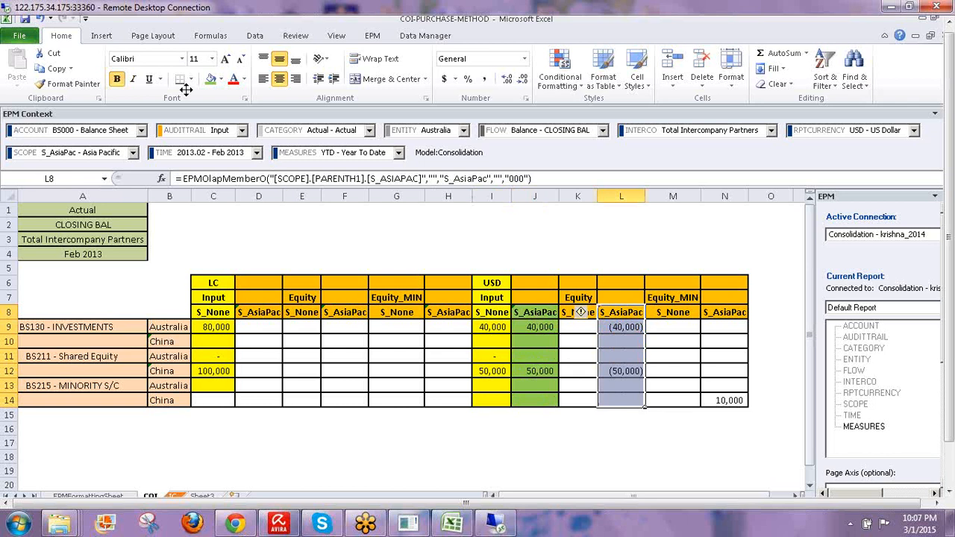
left_click(222, 79)
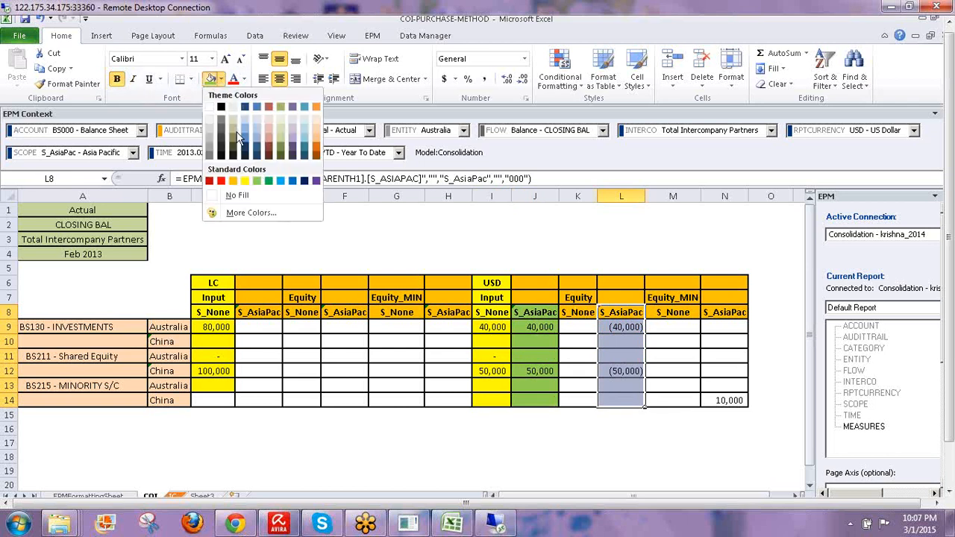
left_click(234, 181)
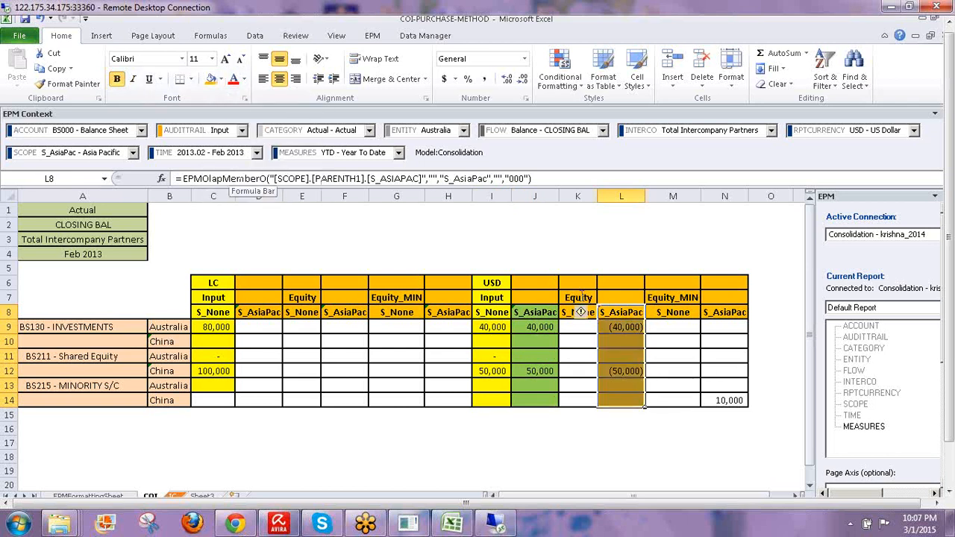
left_click(223, 79)
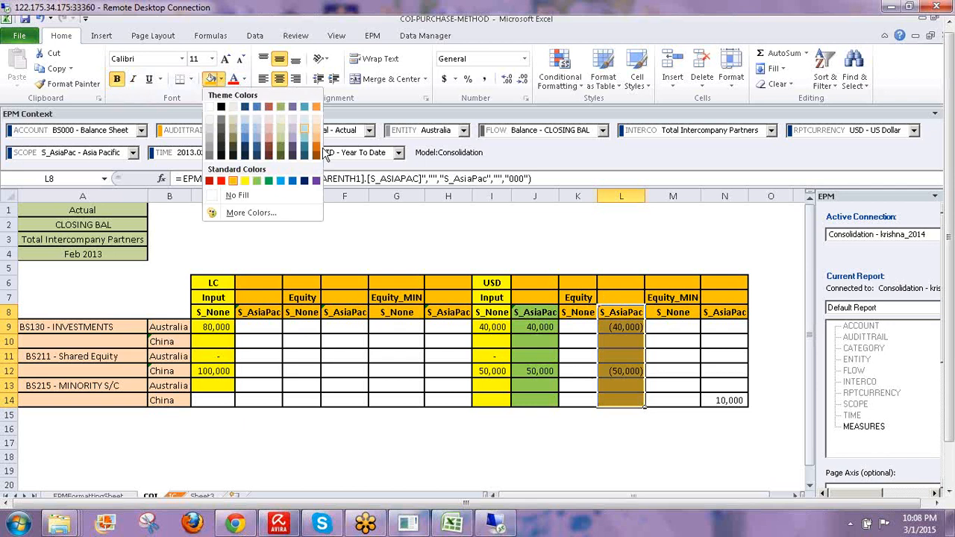
left_click(316, 153)
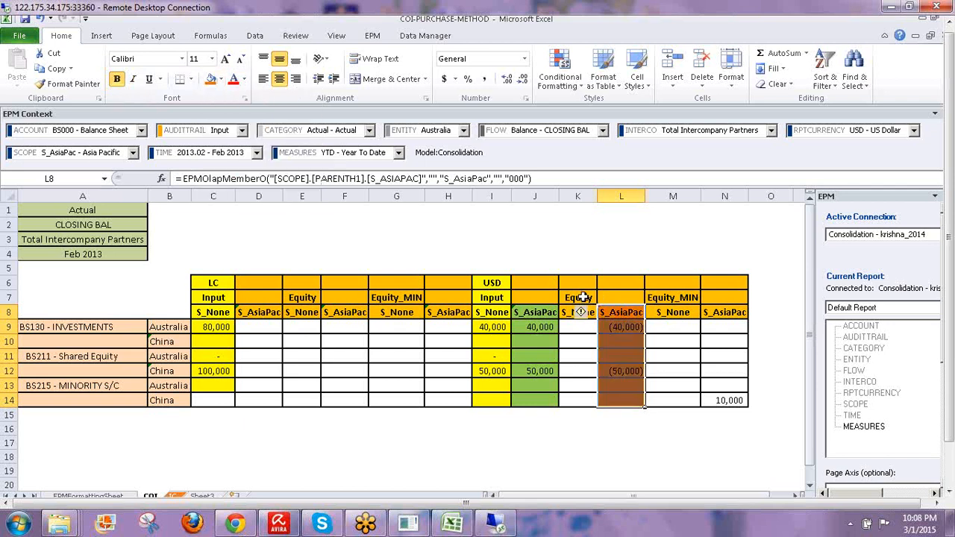
left_click(582, 296)
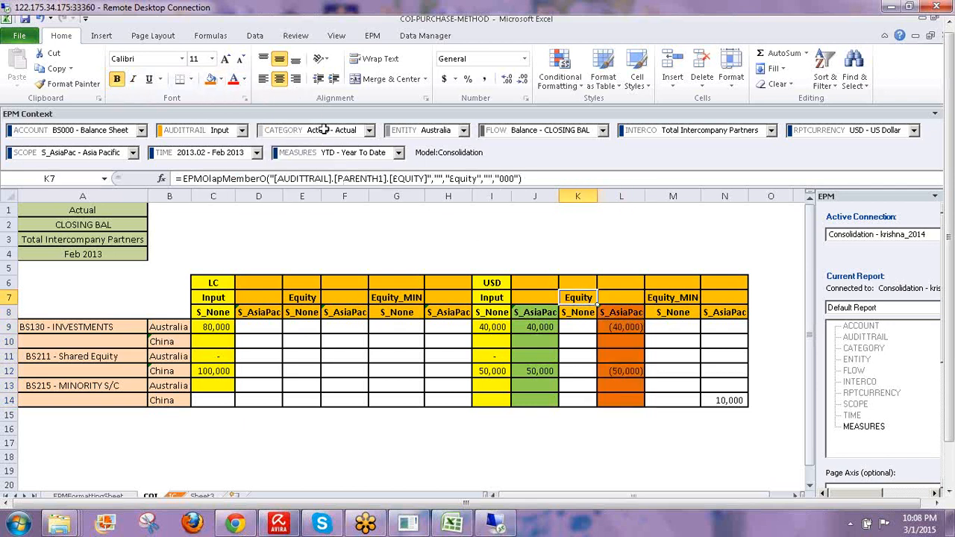
left_click(211, 79)
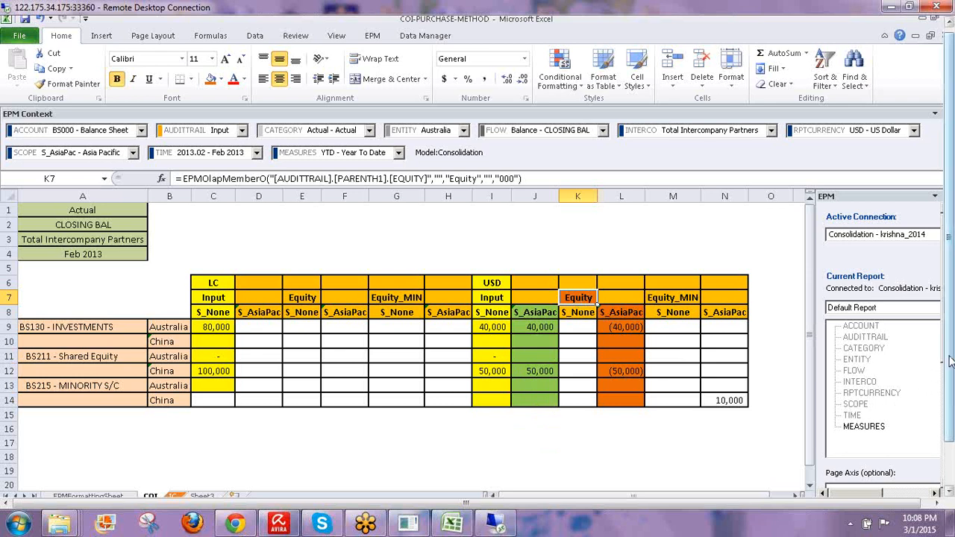
left_click_drag(950, 361, 950, 414)
left_click(202, 483)
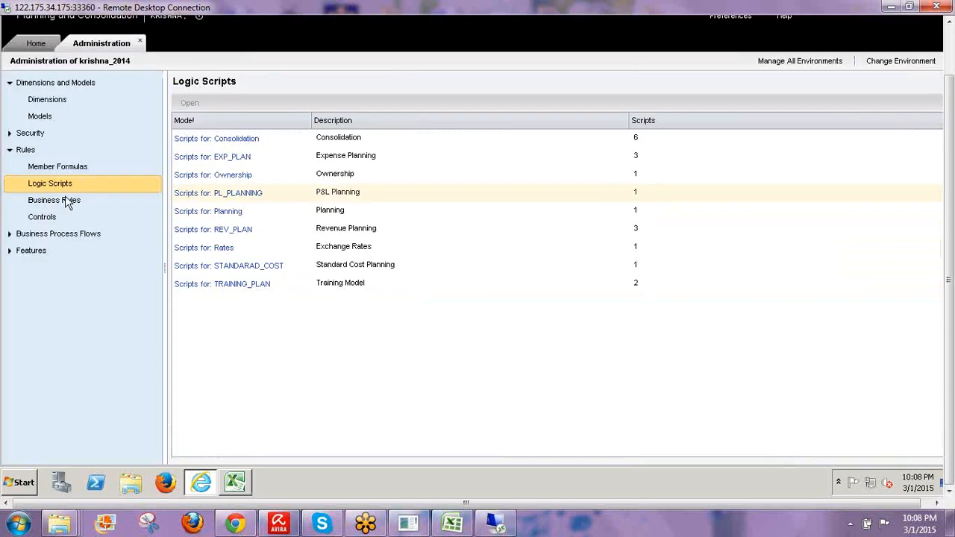
- Open the COI_ELIM elimination rule, review its BS130 account details, and return to Excel
left_click(69, 202)
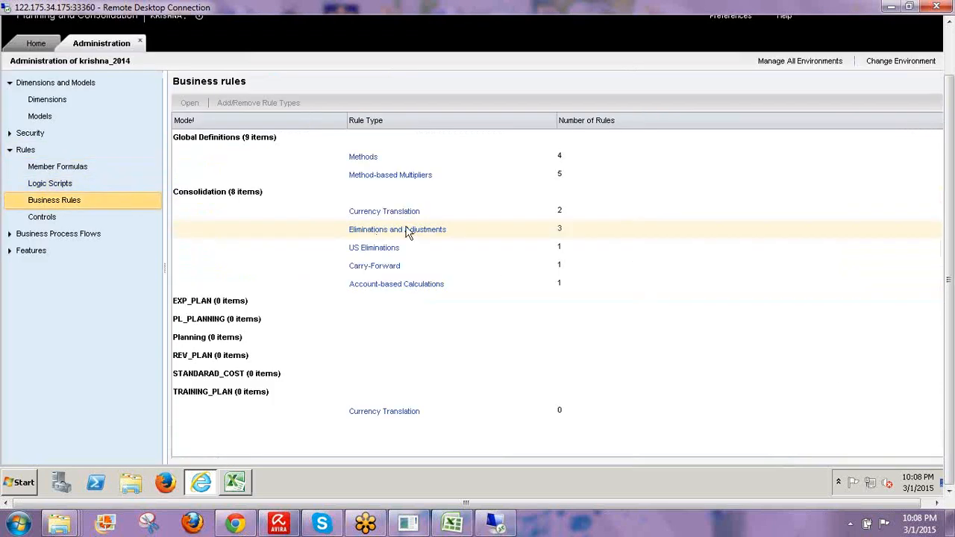
left_click(396, 230)
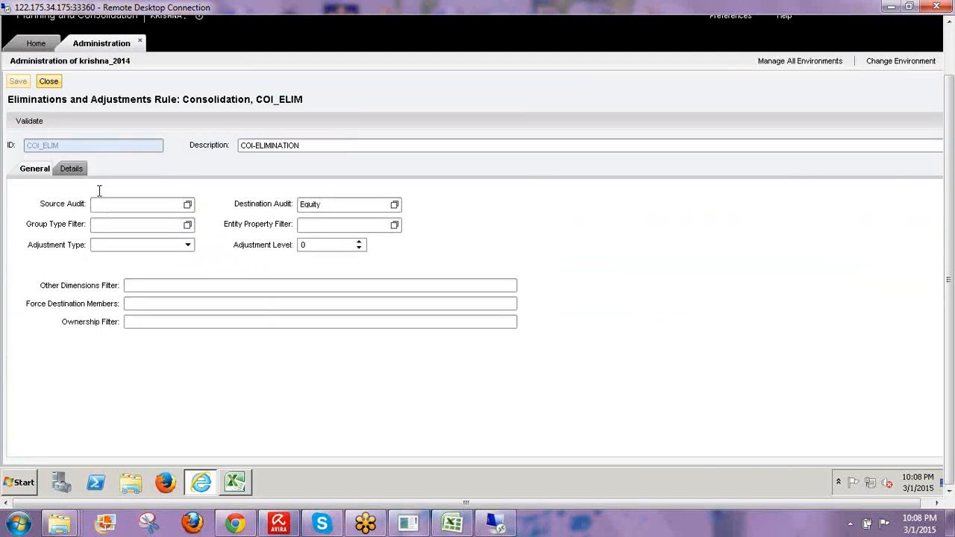
left_click(73, 169)
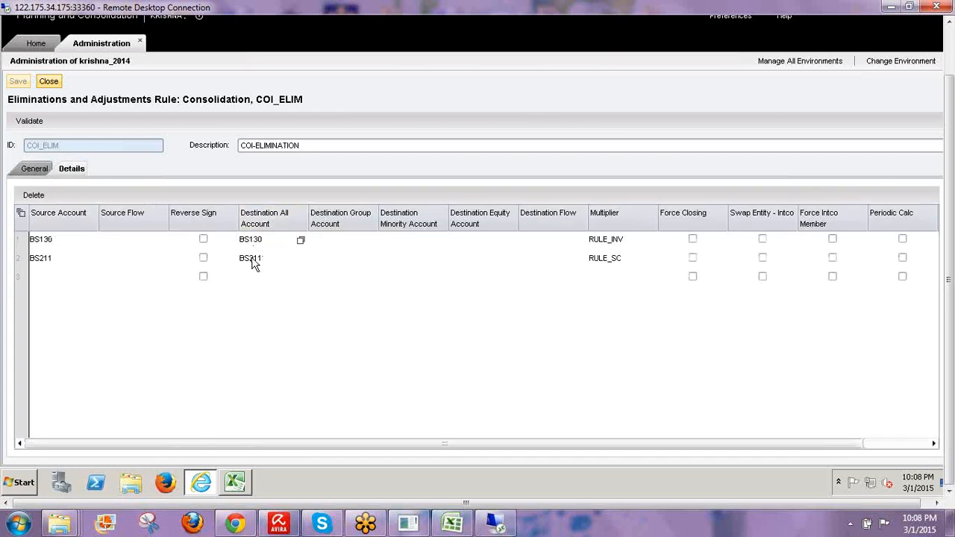
left_click(301, 240)
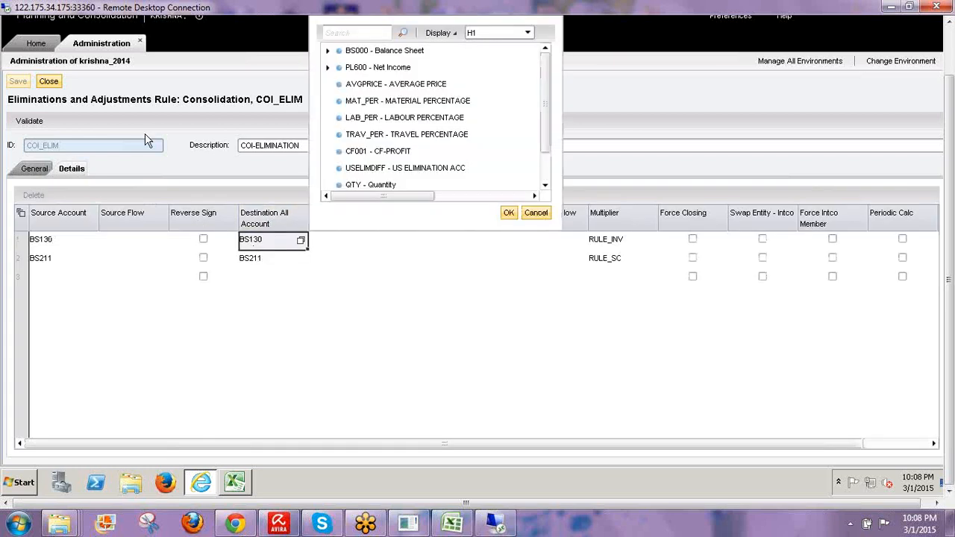
left_click(536, 214)
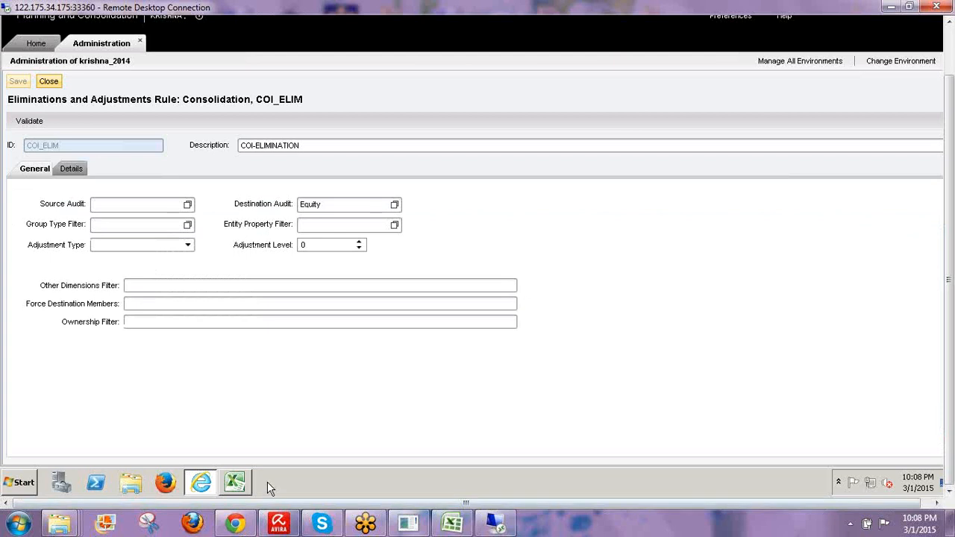
left_click(234, 482)
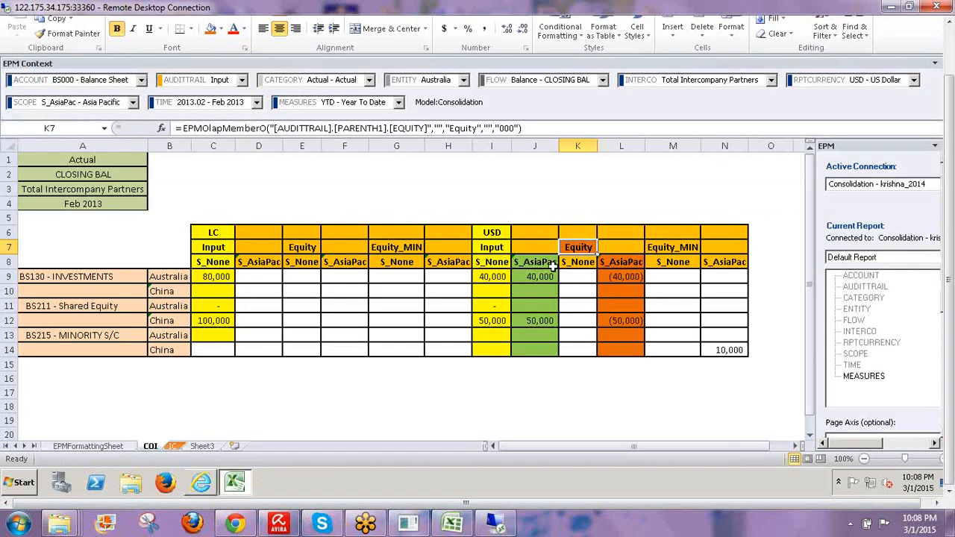
- Check J9, the -40000 elimination in L9, headers I8 and M8, and select M9:M14
left_click_drag(542, 261, 548, 347)
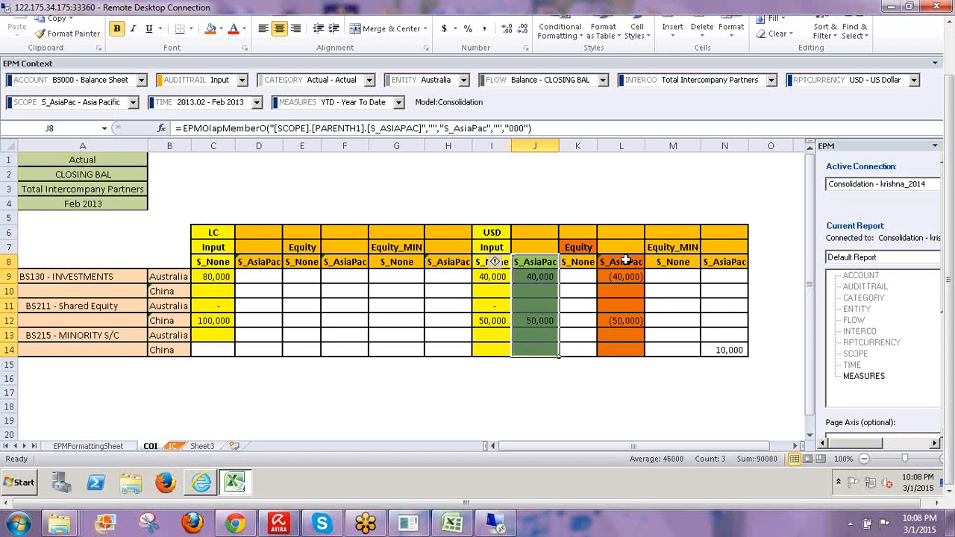
left_click_drag(619, 268, 625, 349)
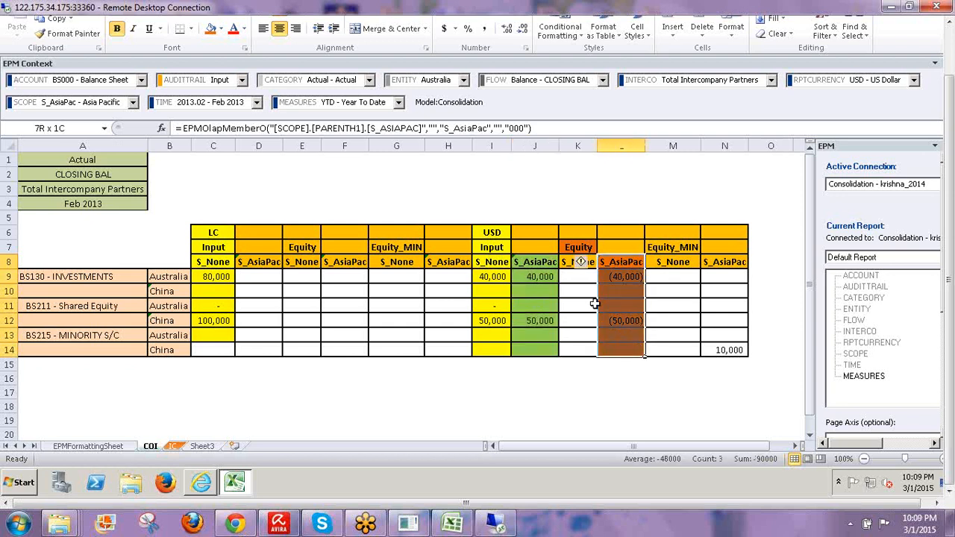
left_click(534, 278)
left_click(631, 278)
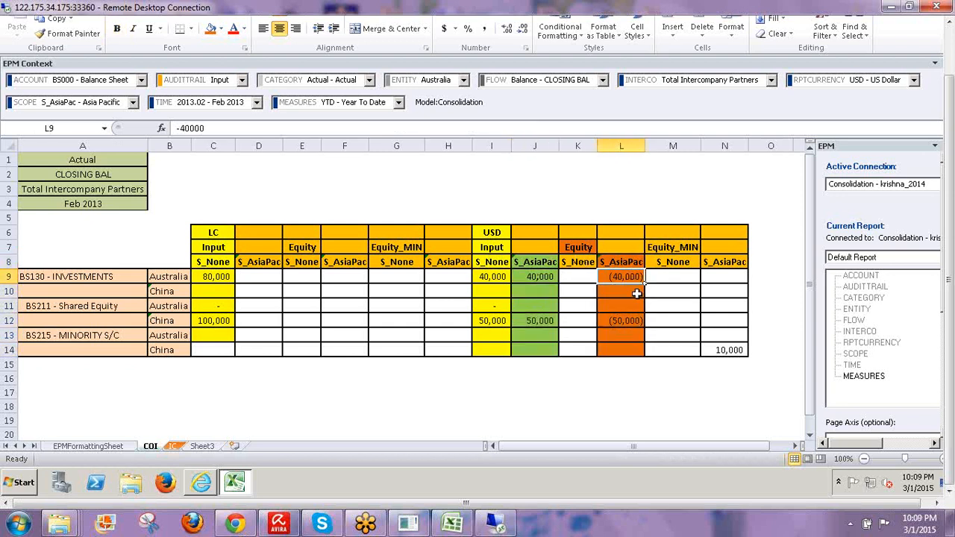
left_click(487, 262)
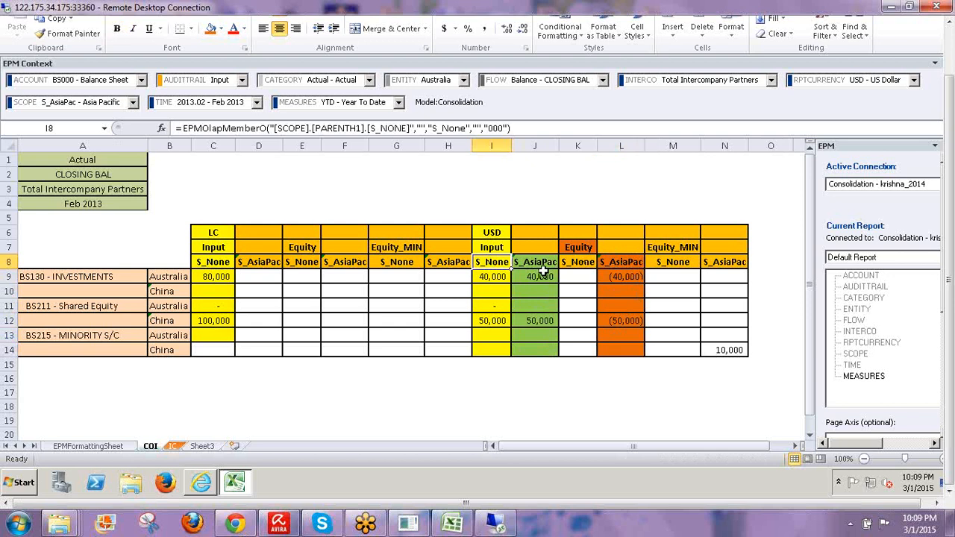
left_click(672, 263)
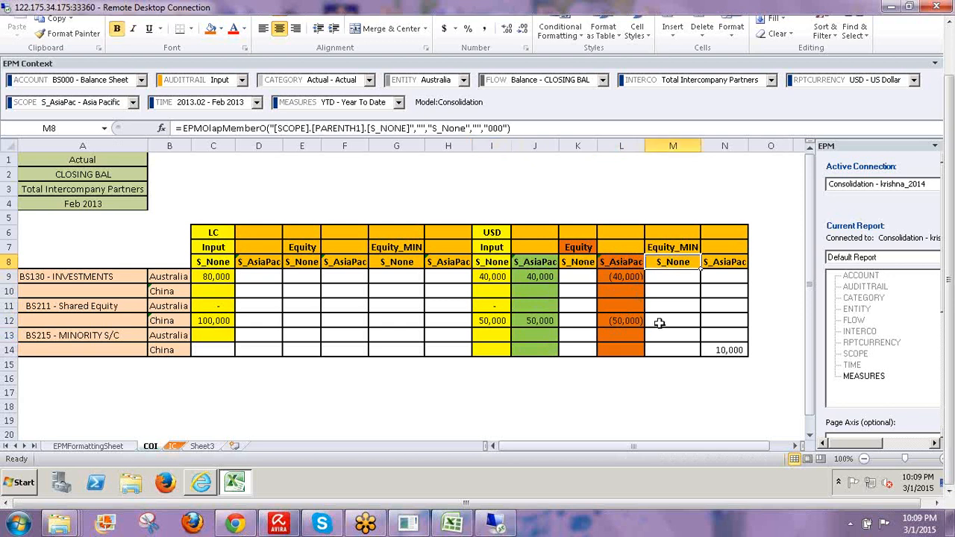
left_click(667, 277)
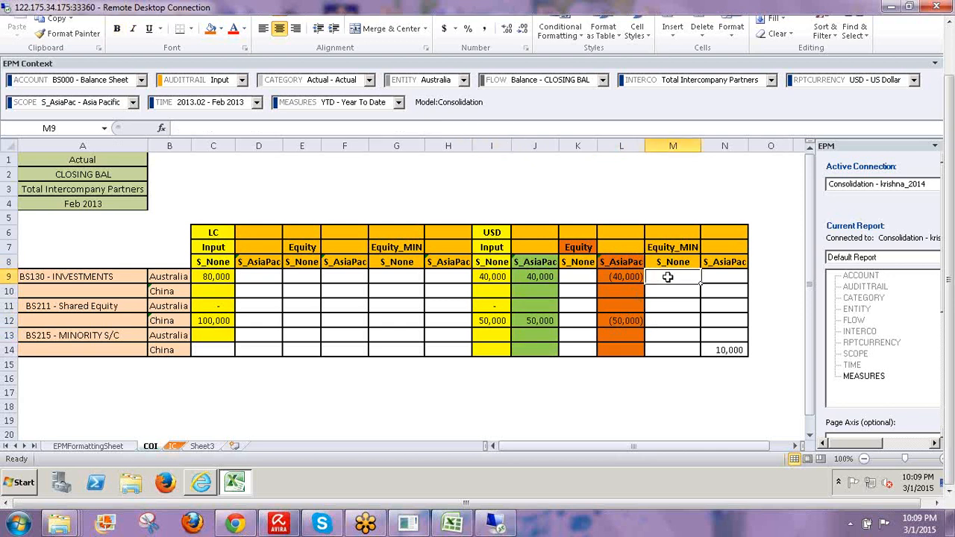
left_click_drag(667, 298, 670, 352)
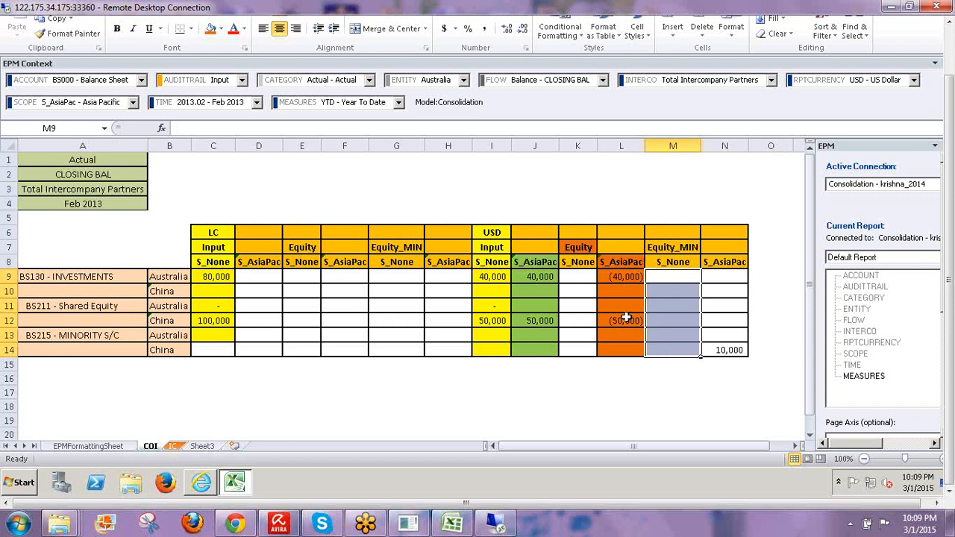
- Select the Equity elimination cells L8:L14, then close the COI_ELIM rule in BPC
left_click(534, 262)
left_click_drag(619, 262, 623, 347)
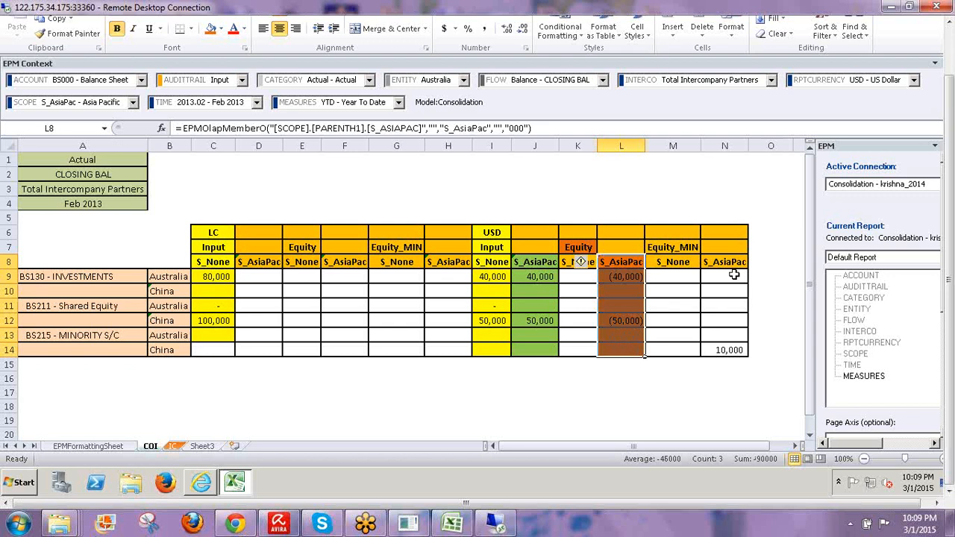
left_click_drag(626, 261, 623, 349)
left_click(201, 482)
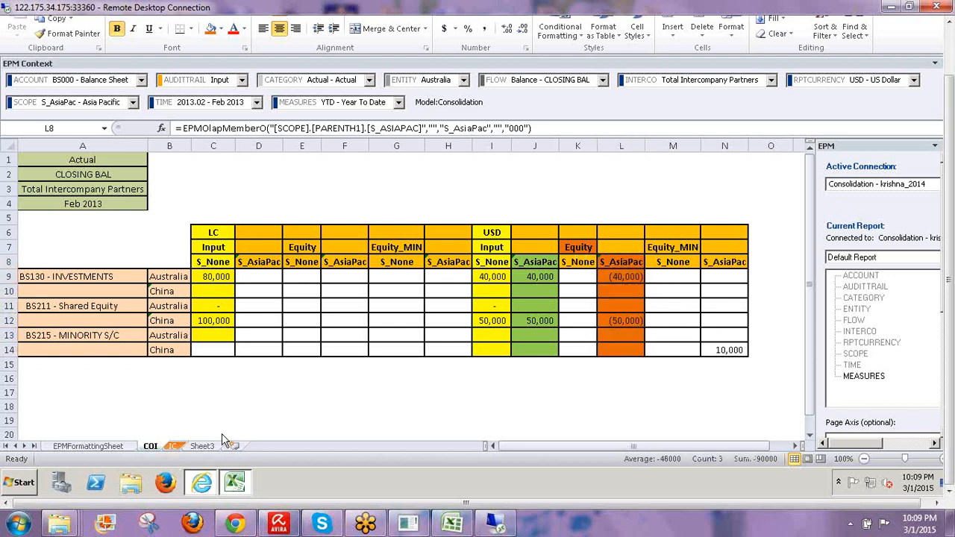
left_click(56, 84)
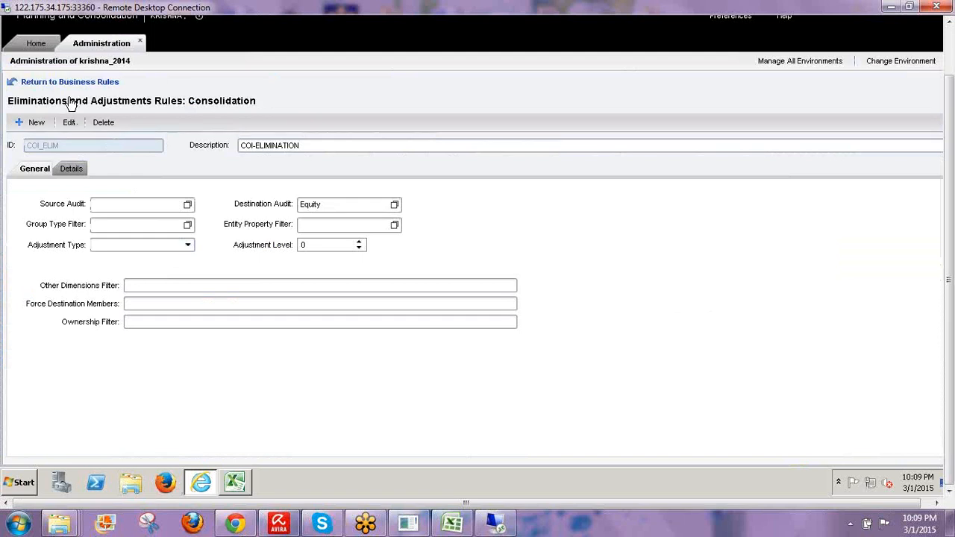
- Review COI_ELIM_MINORITY's BS211-to-BS215 mapping, then select the BS215 - MINORITY S/C row in Excel
left_click(49, 177)
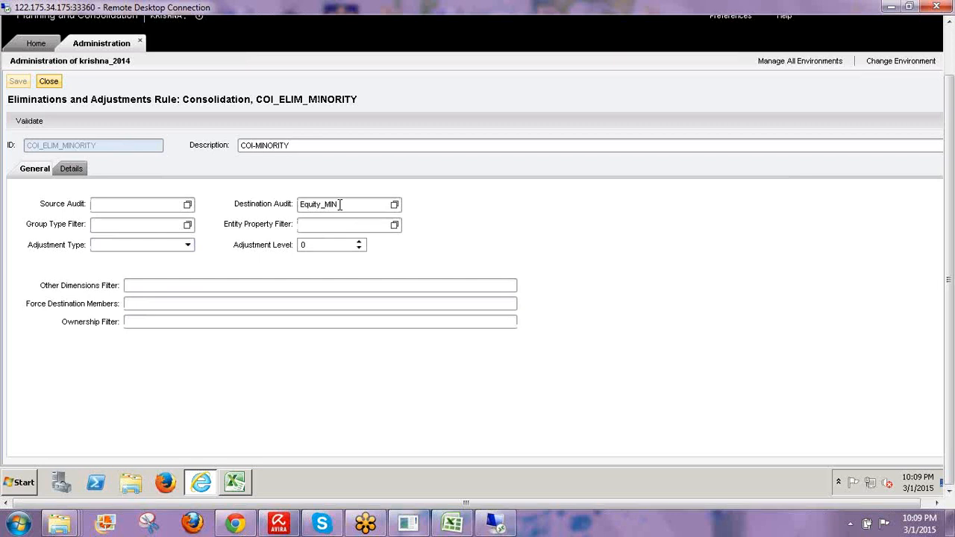
left_click(79, 170)
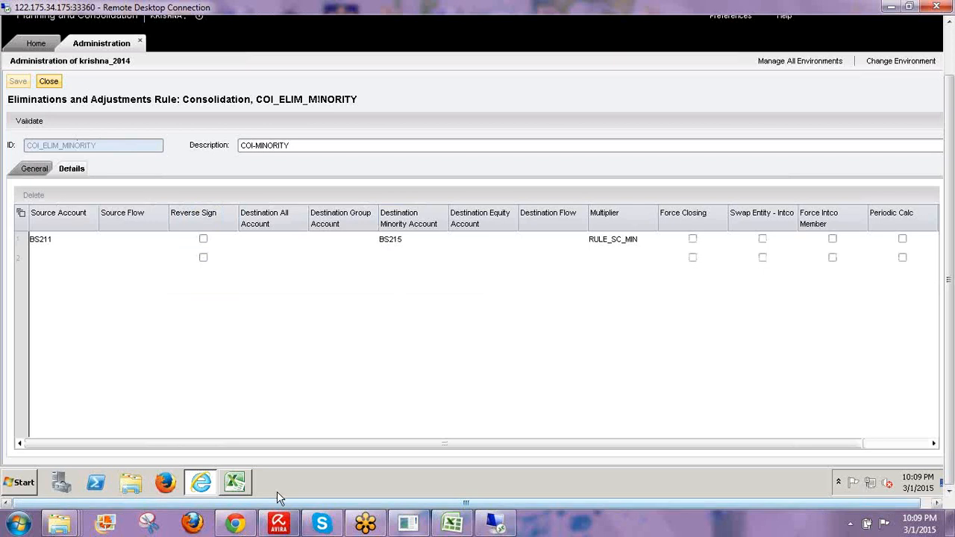
left_click(235, 481)
left_click(74, 335)
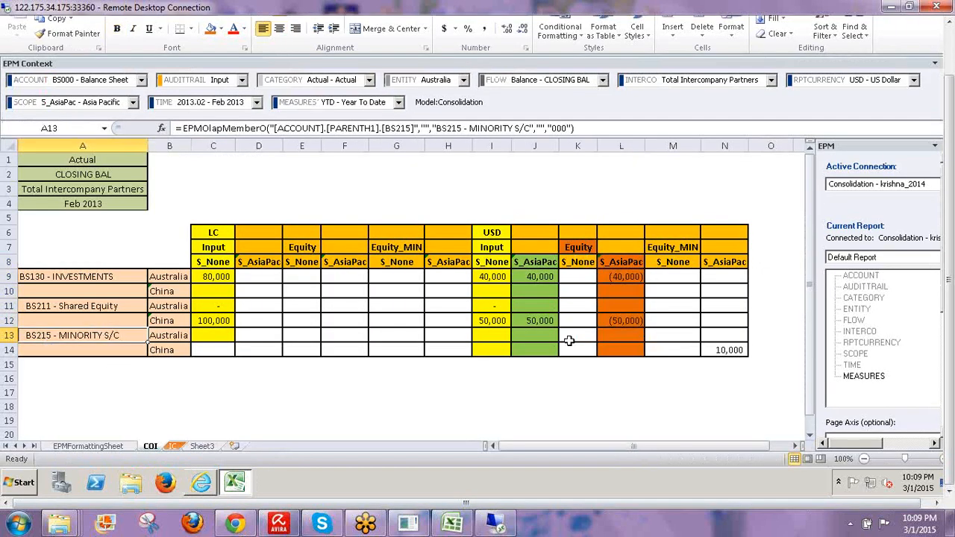
- Fill the Equity_MIN header M7 lavender, check N14's 10,000 minority value, then return to BPC
left_click(674, 249)
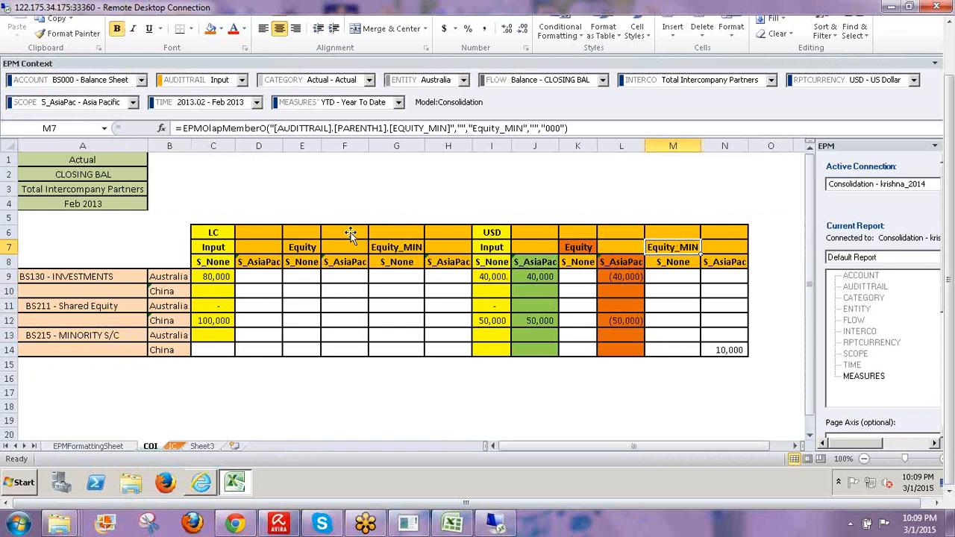
left_click(222, 29)
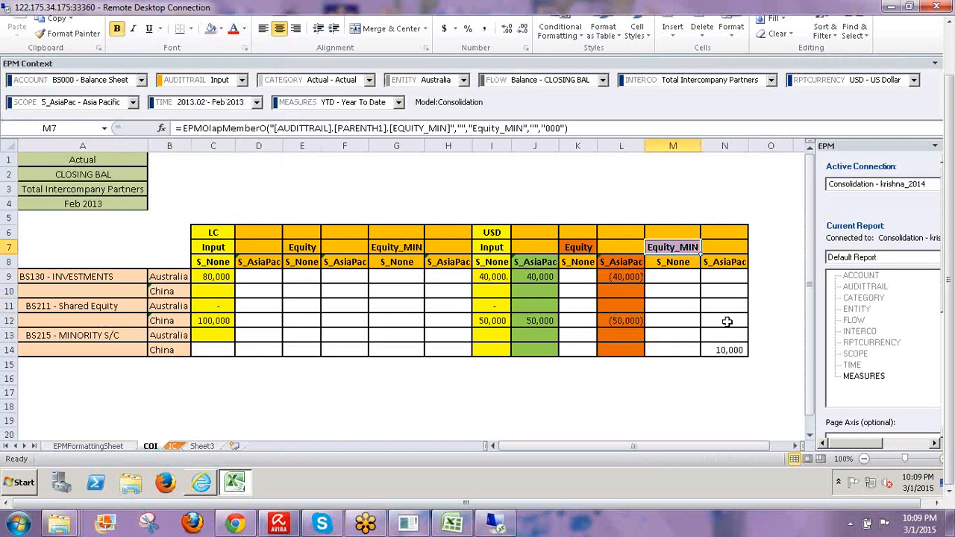
left_click(719, 349)
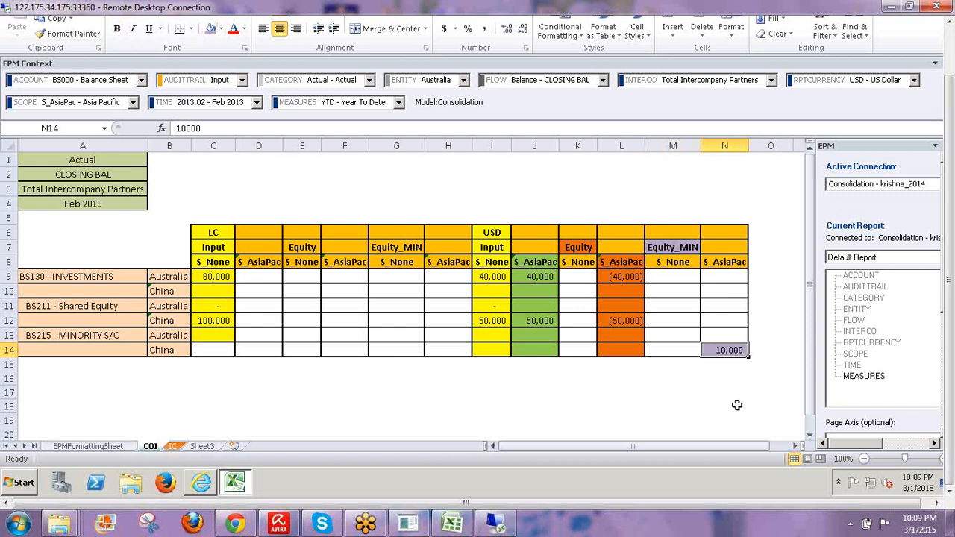
left_click(737, 380)
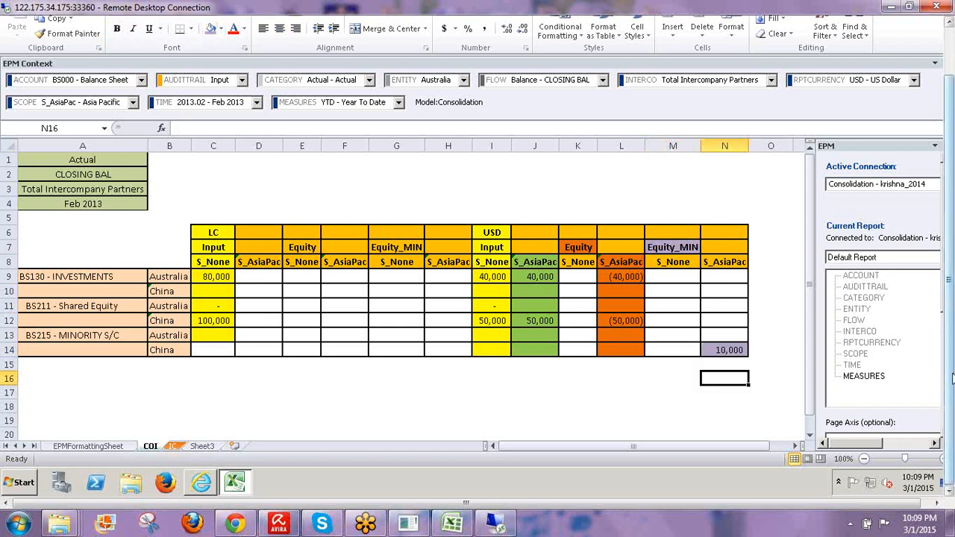
key("Up")
key("Up")
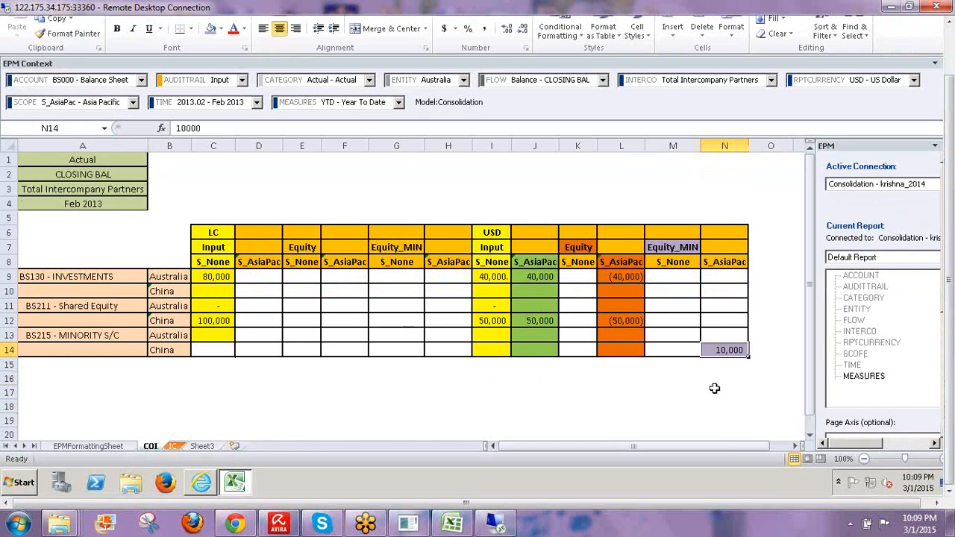
left_click(73, 313)
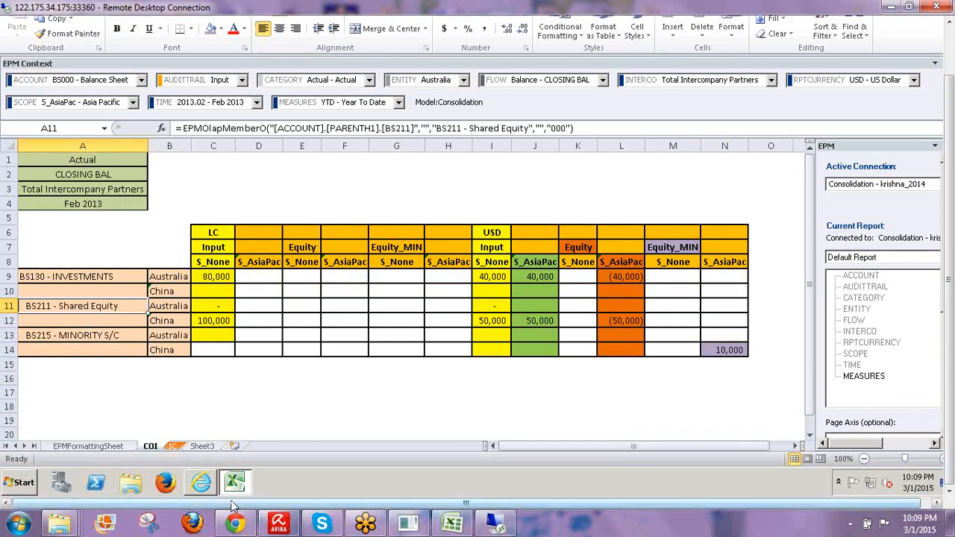
left_click(200, 482)
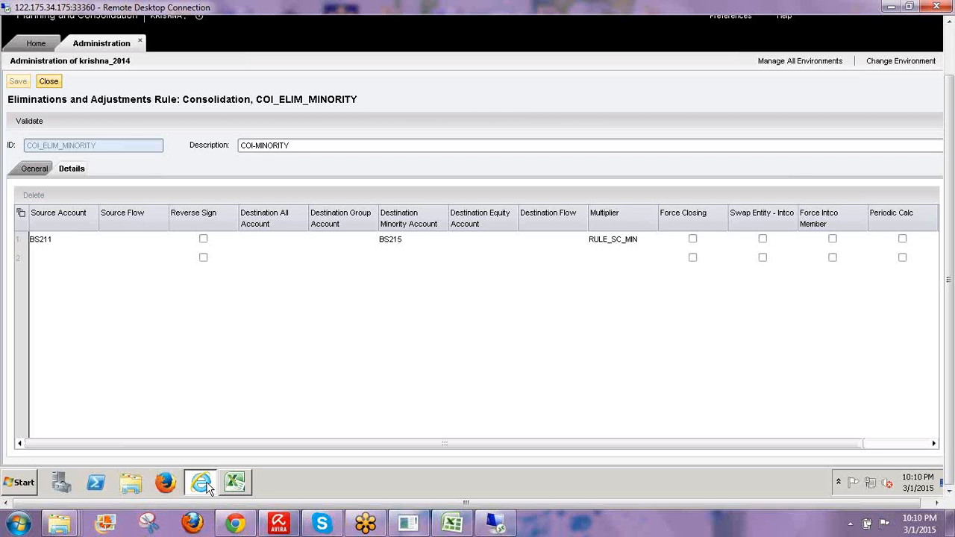
- Open the Ownership Manager with category Actual
left_click(37, 47)
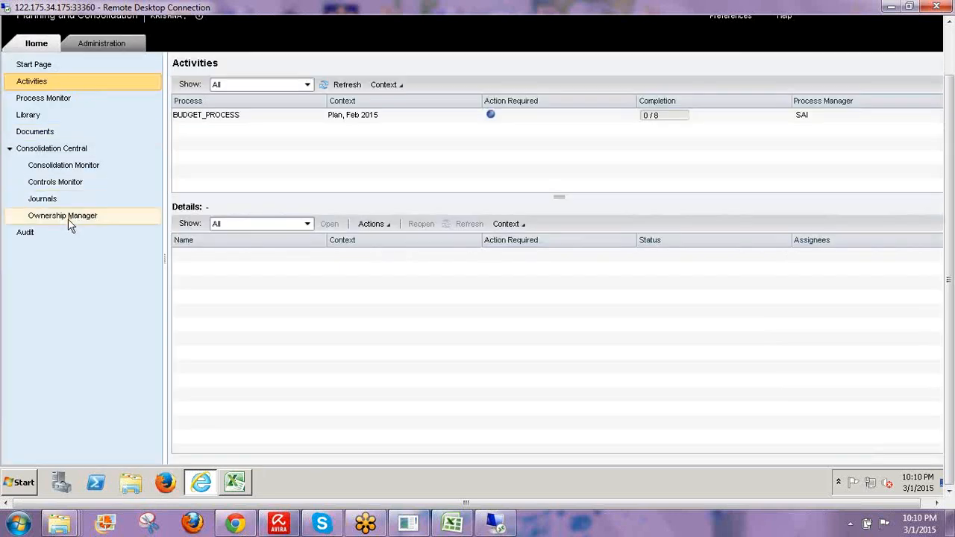
left_click(68, 216)
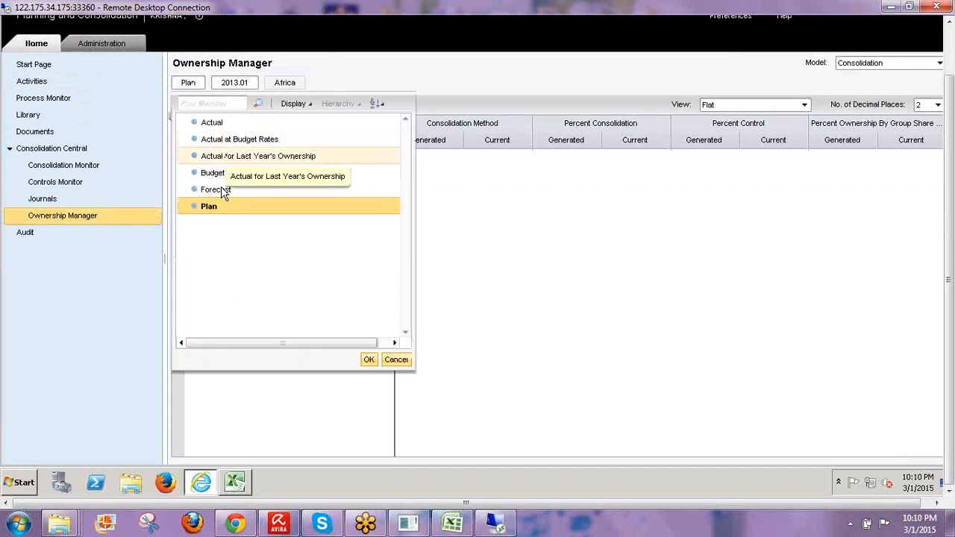
left_click(207, 124)
left_click(368, 359)
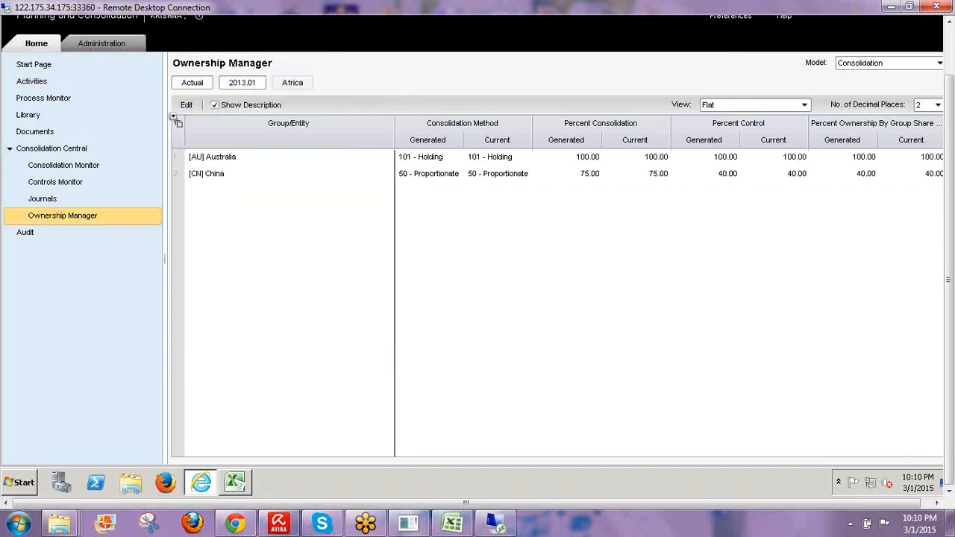
- Set time to Feb 2013 and scope to Asia Pacific, then return to Excel
left_click(242, 87)
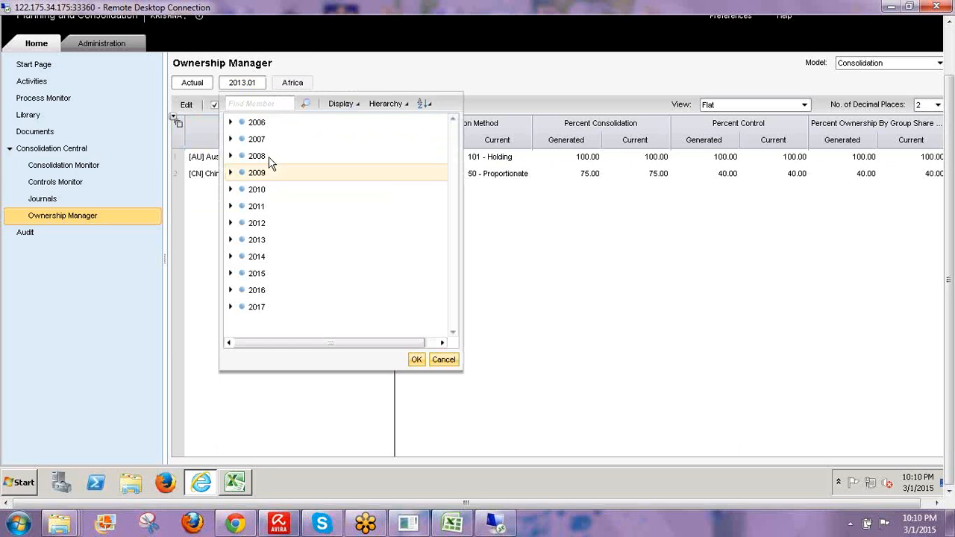
left_click(230, 239)
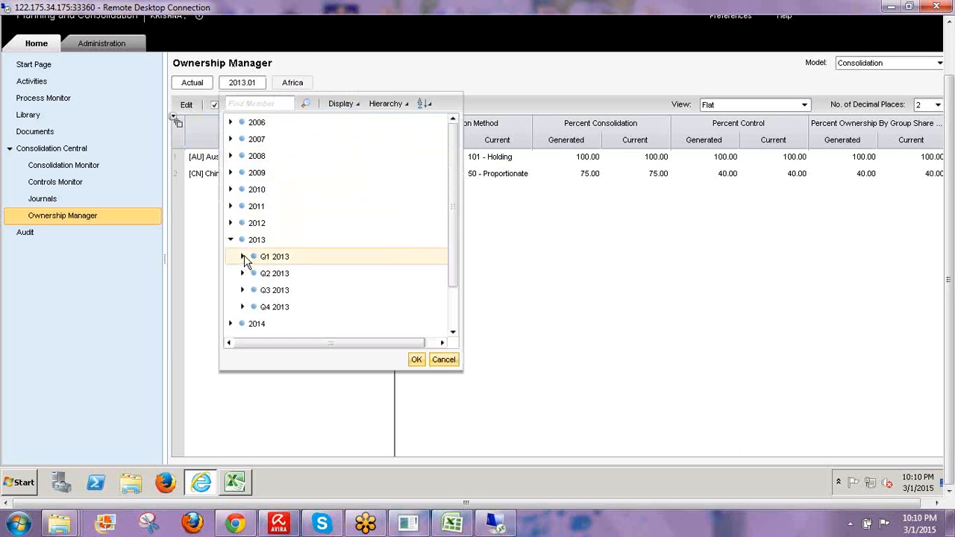
left_click(243, 256)
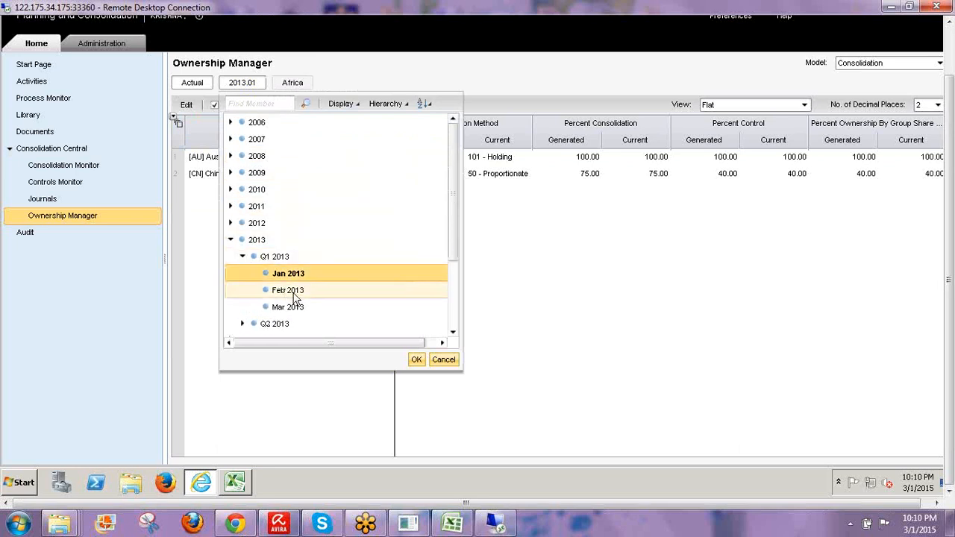
left_click(293, 291)
left_click(416, 360)
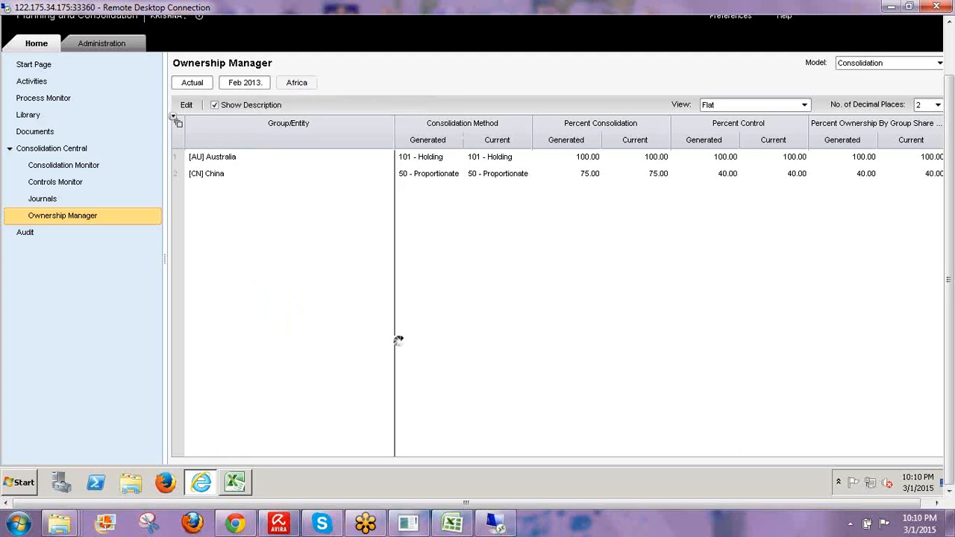
left_click(296, 86)
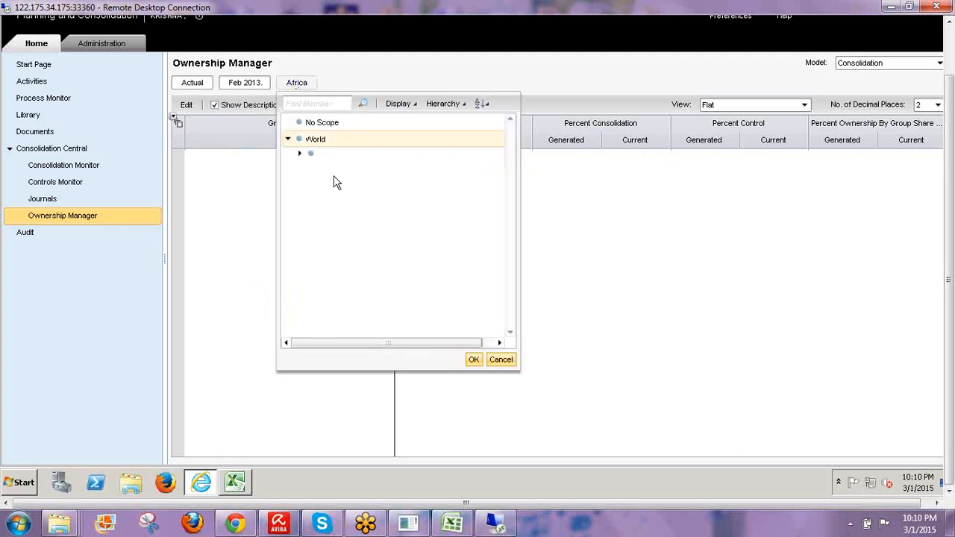
left_click(337, 176)
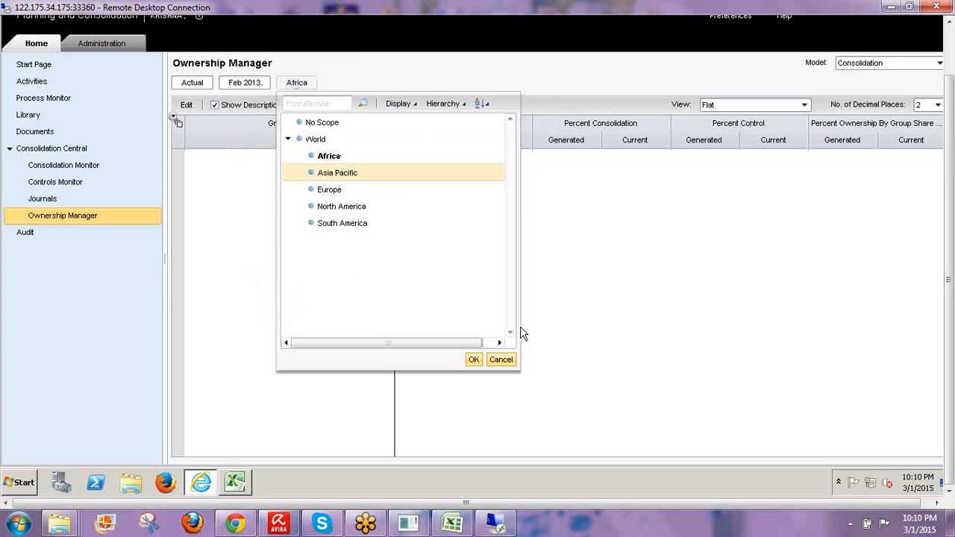
left_click(474, 361)
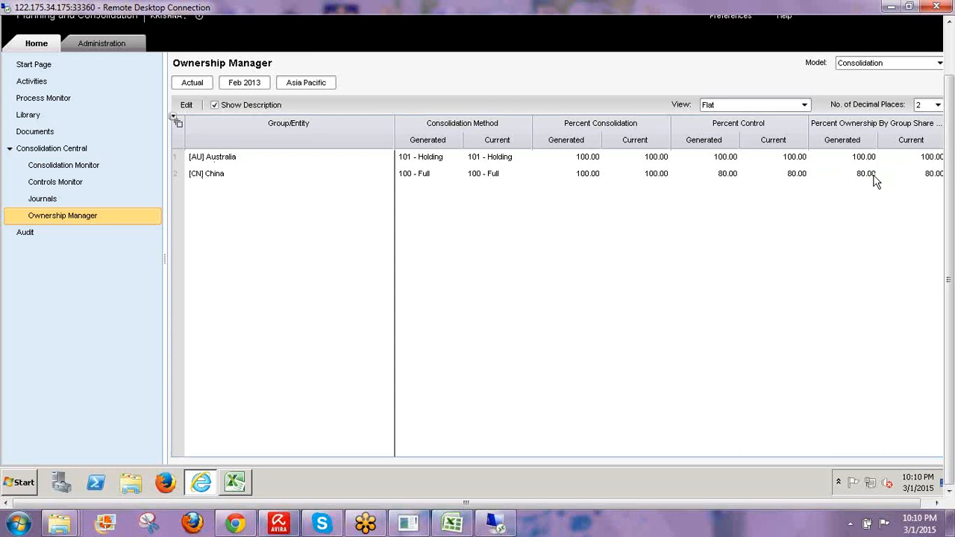
left_click(236, 482)
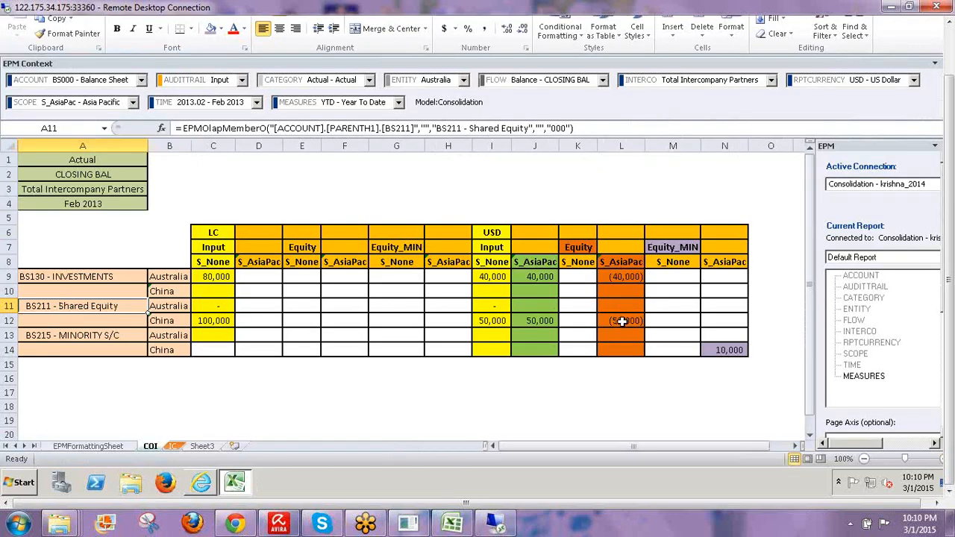
- Check L12 and the 10,000 in N14, select M7 and the minority column N8:N14
left_click(622, 321)
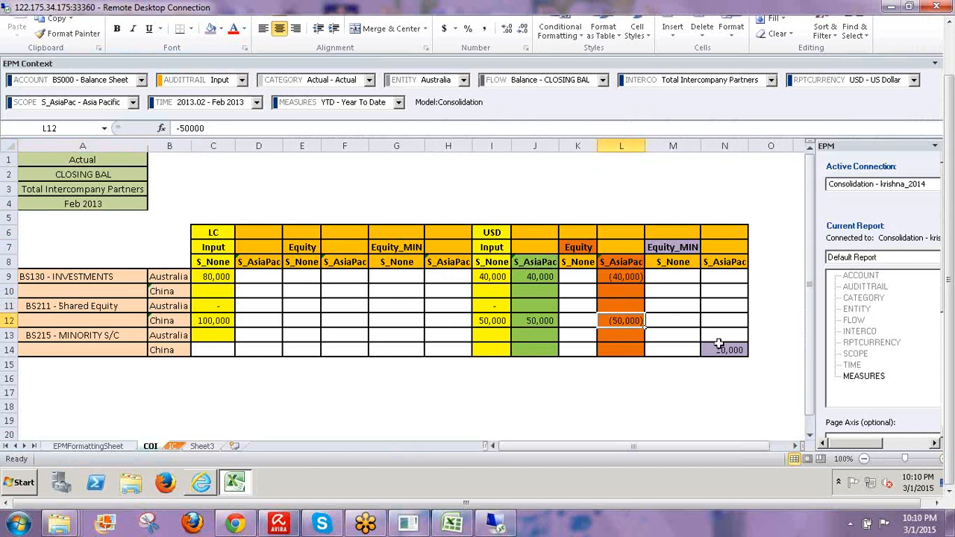
left_click(724, 348)
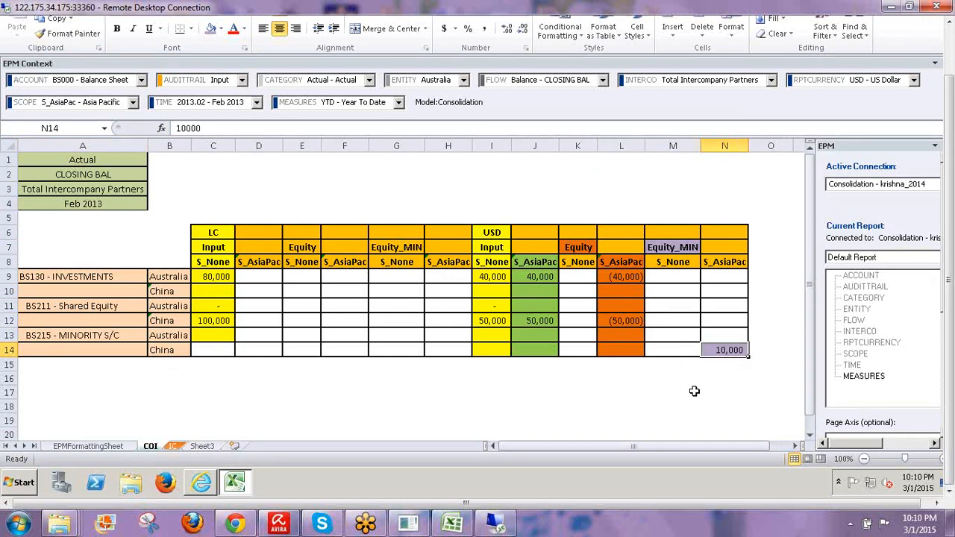
left_click(736, 374)
left_click(672, 247)
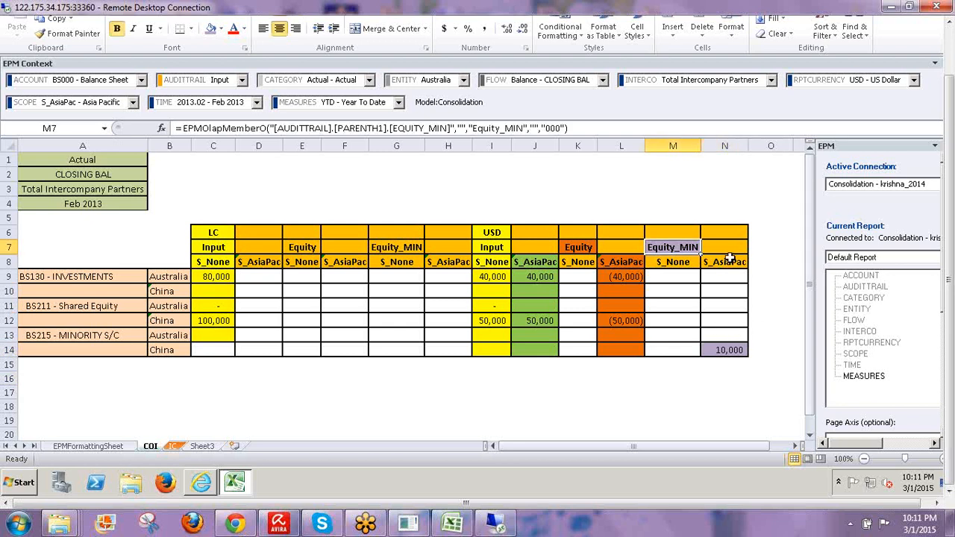
left_click_drag(729, 263, 727, 360)
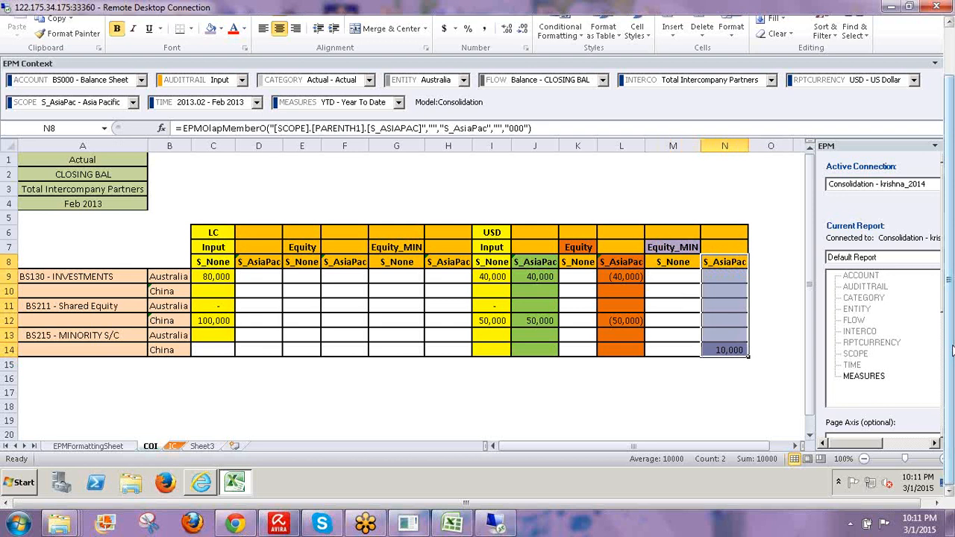
scroll(951, 349, "up", 2)
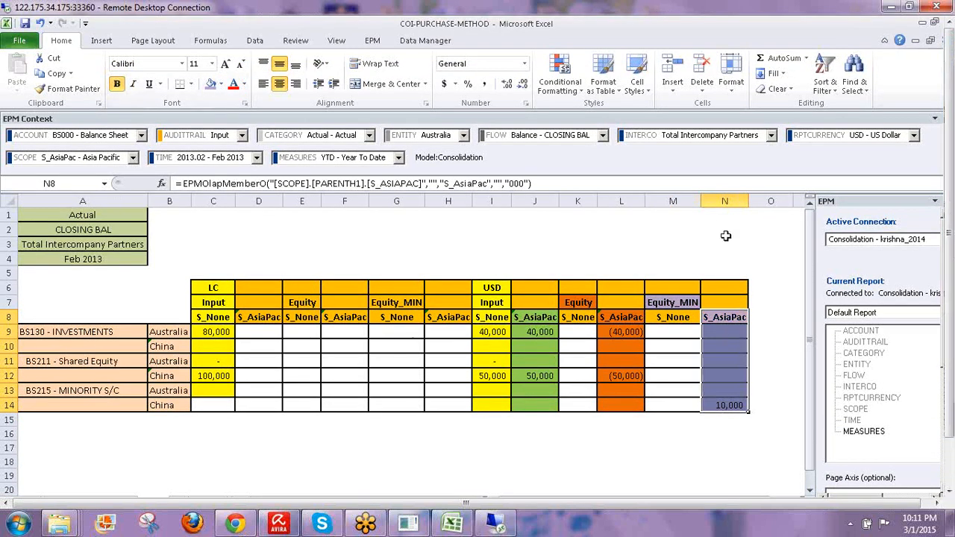
left_click(684, 232)
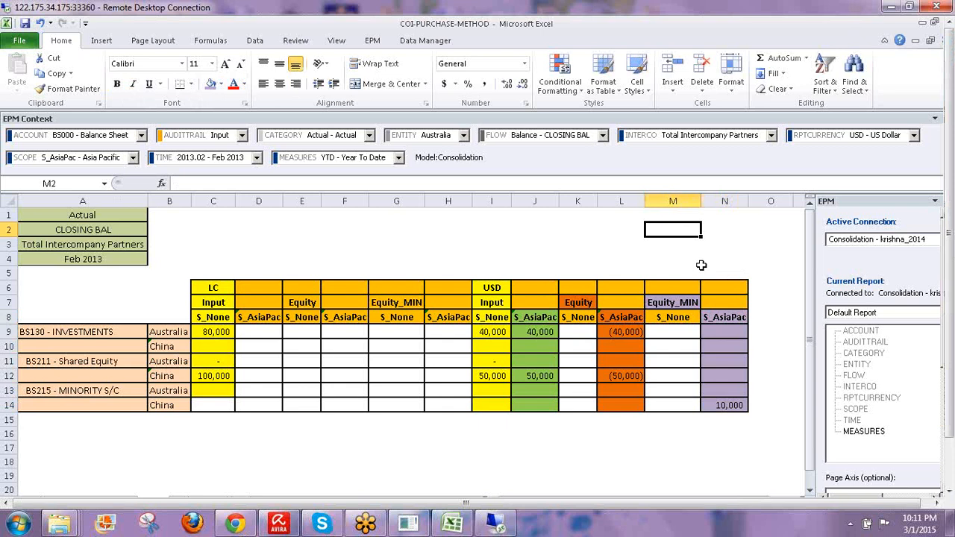
- Inspect the formulas behind L8, K7 and M7 and select the purple cells in column N
left_click(610, 317)
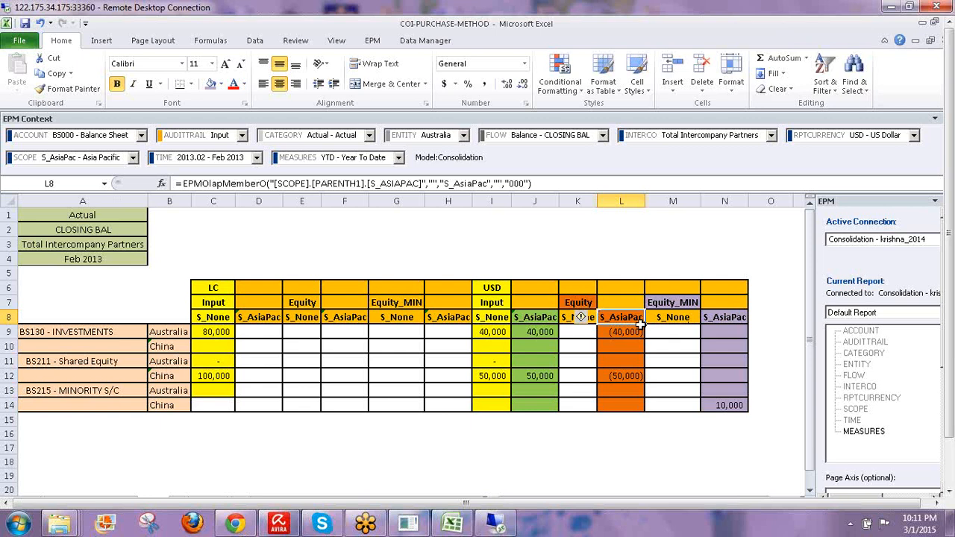
left_click(578, 302)
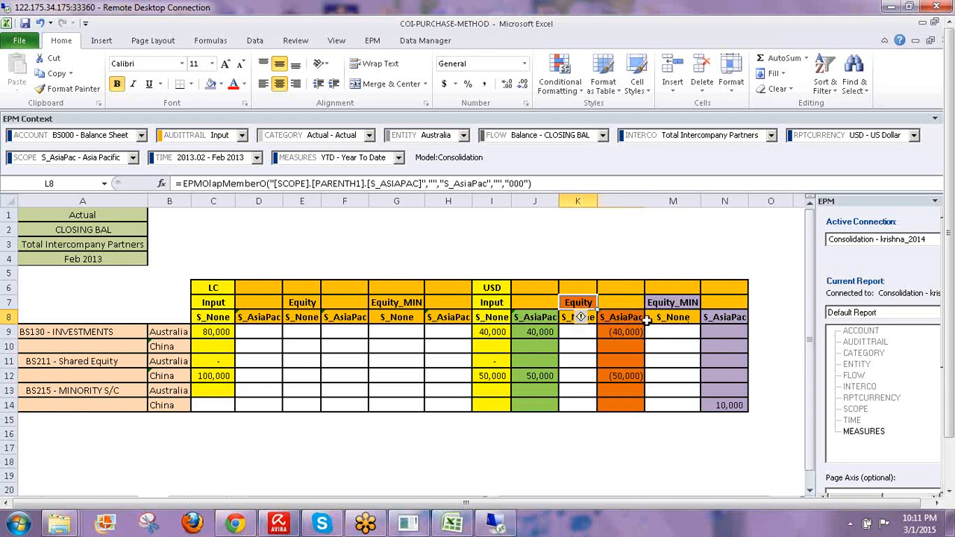
left_click_drag(722, 310, 722, 405)
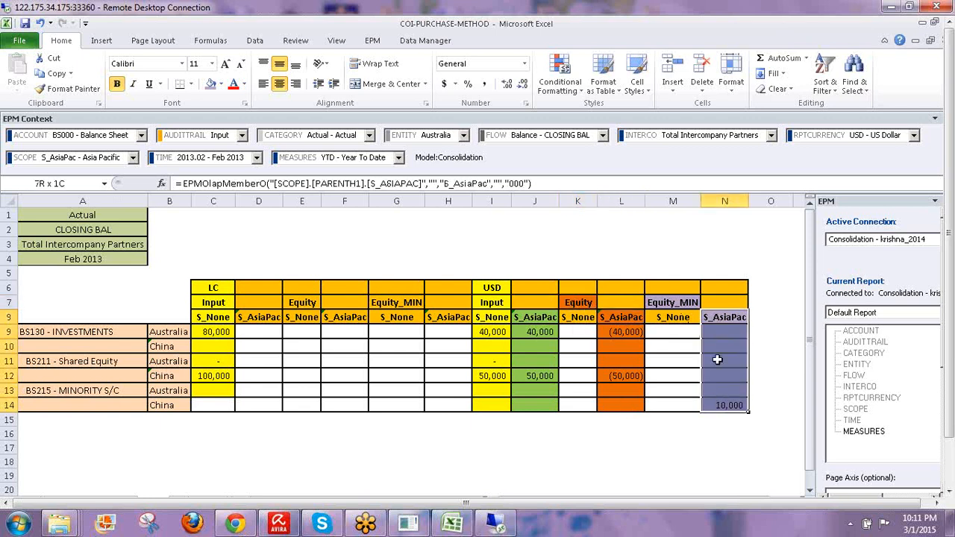
left_click(666, 302)
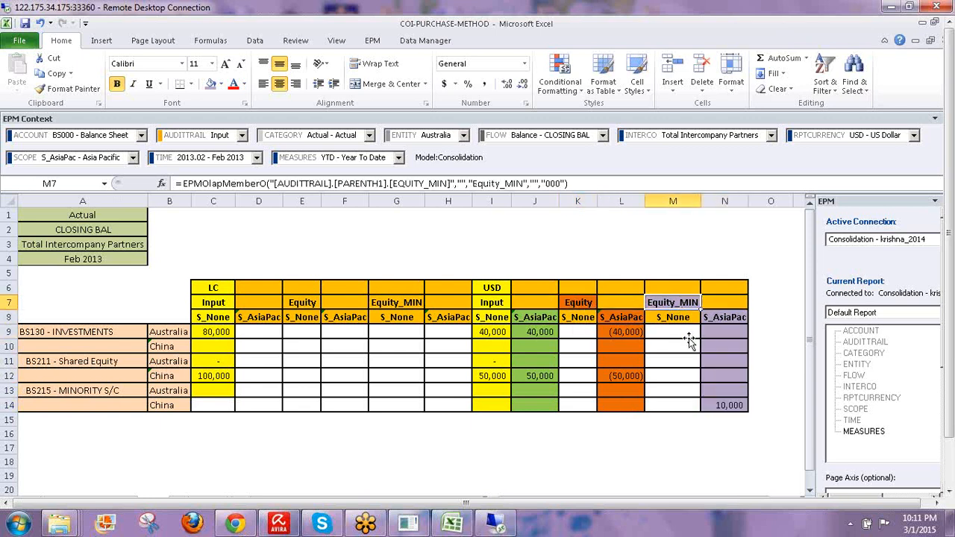
left_click(432, 448)
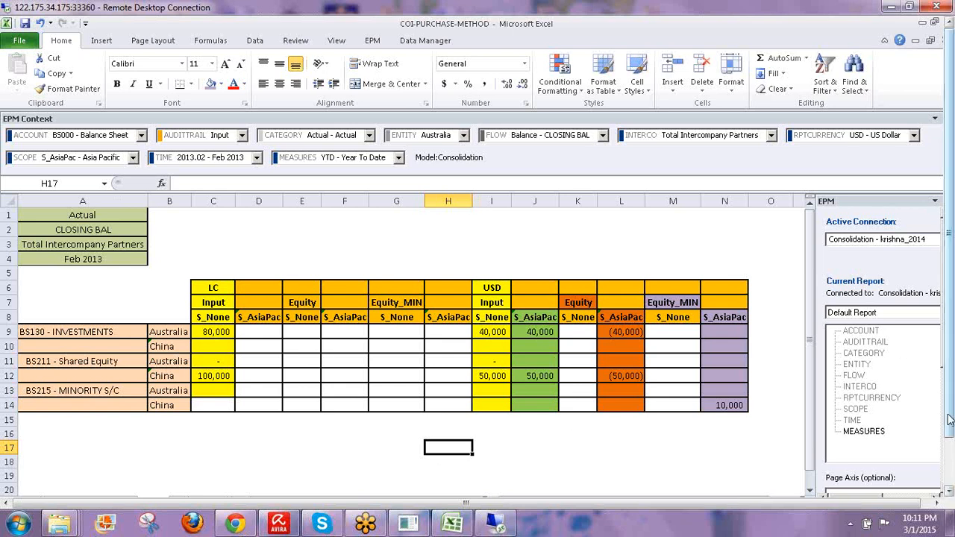
left_click_drag(948, 421, 950, 485)
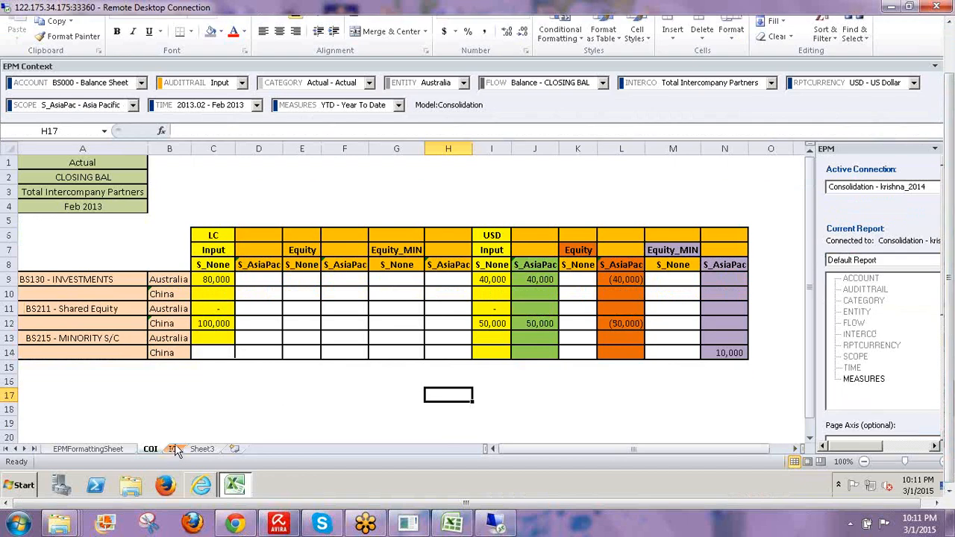
- Refresh the IC sheet from the EPM tab to load the 15,000 USD intercompany amounts, then select D7:D15
left_click(174, 449)
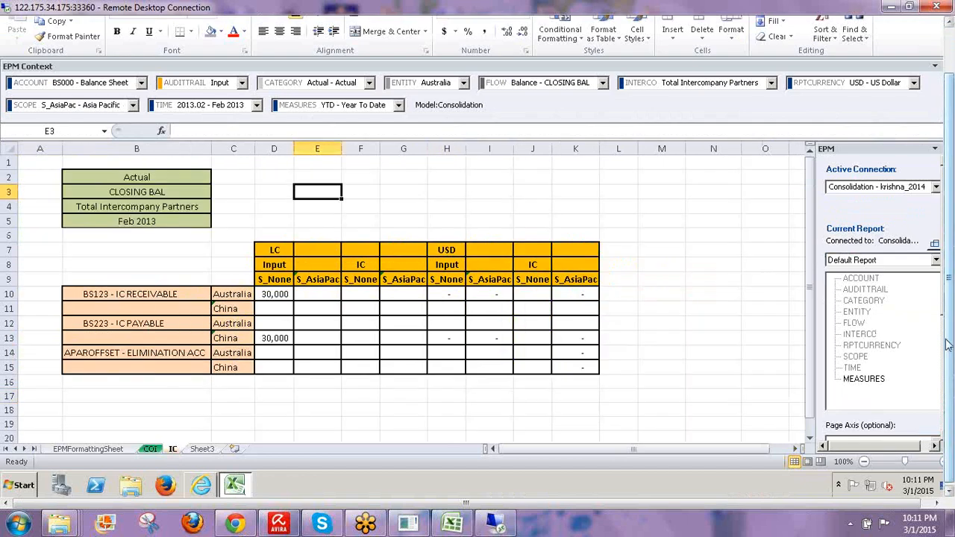
left_click_drag(947, 344, 947, 294)
left_click(372, 41)
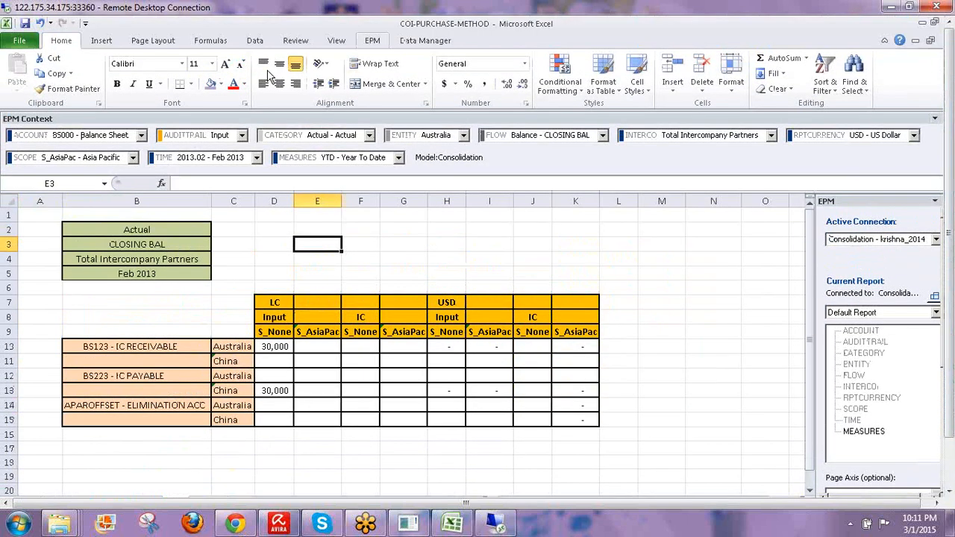
left_click(226, 68)
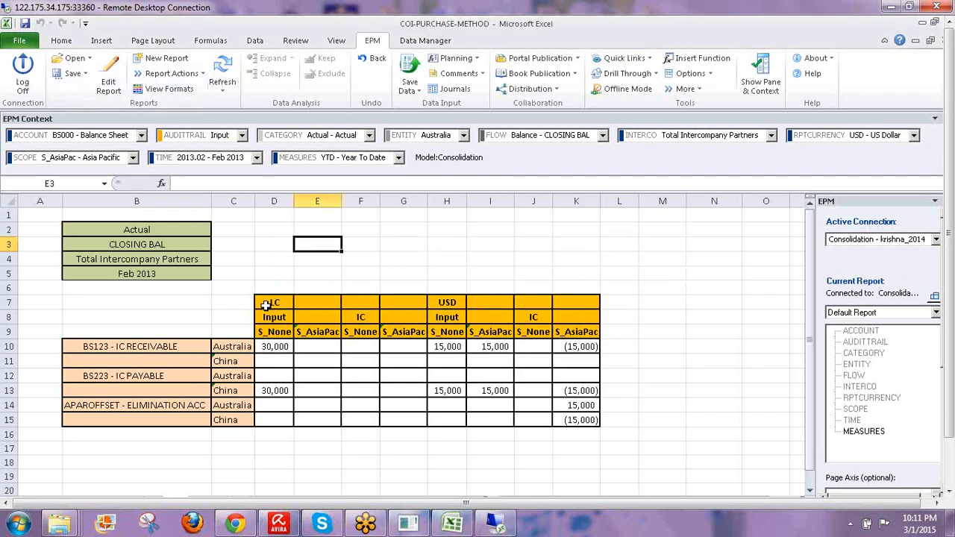
left_click_drag(267, 303, 266, 331)
left_click_drag(273, 411, 273, 422)
- Fill the LC column D7:D15 and the USD input column H7:H15 green
left_click(61, 41)
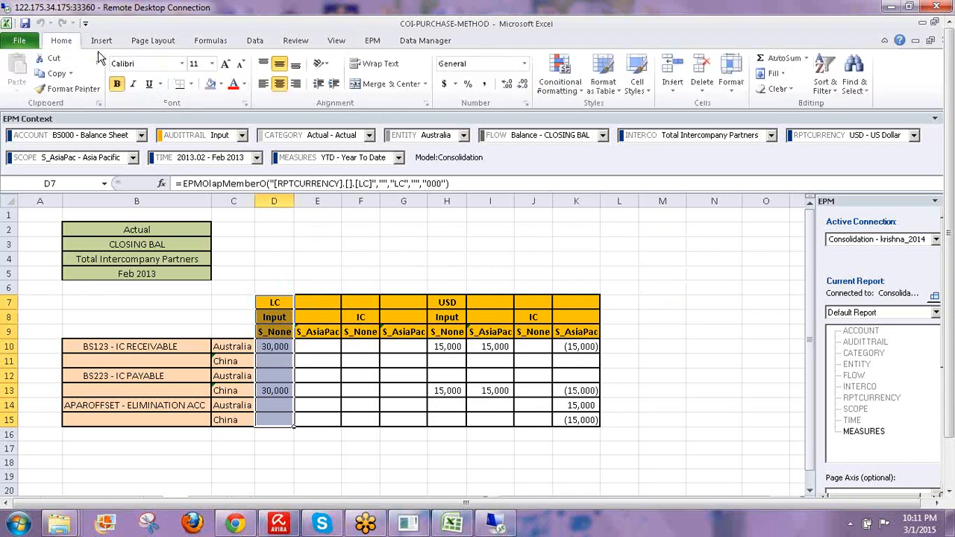
left_click(222, 84)
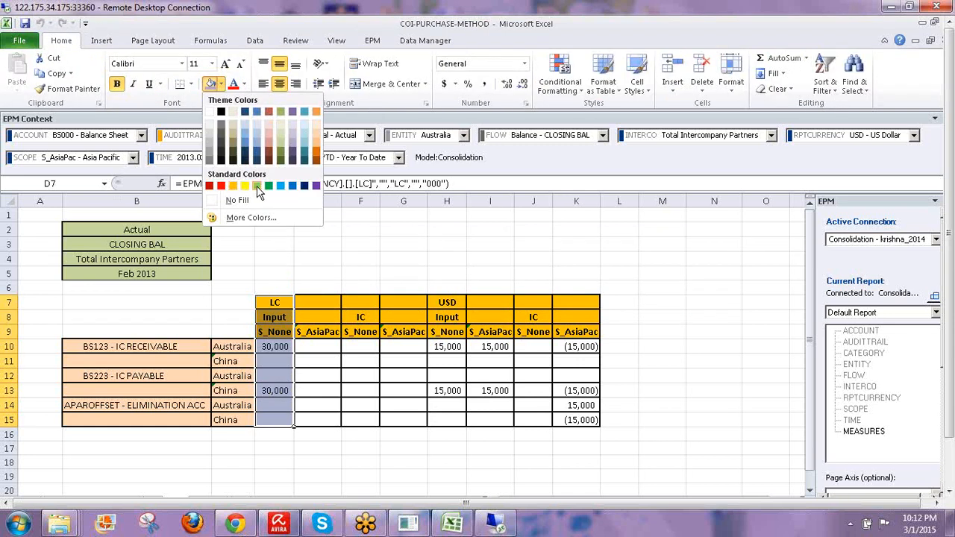
left_click(256, 186)
left_click_drag(447, 302, 447, 422)
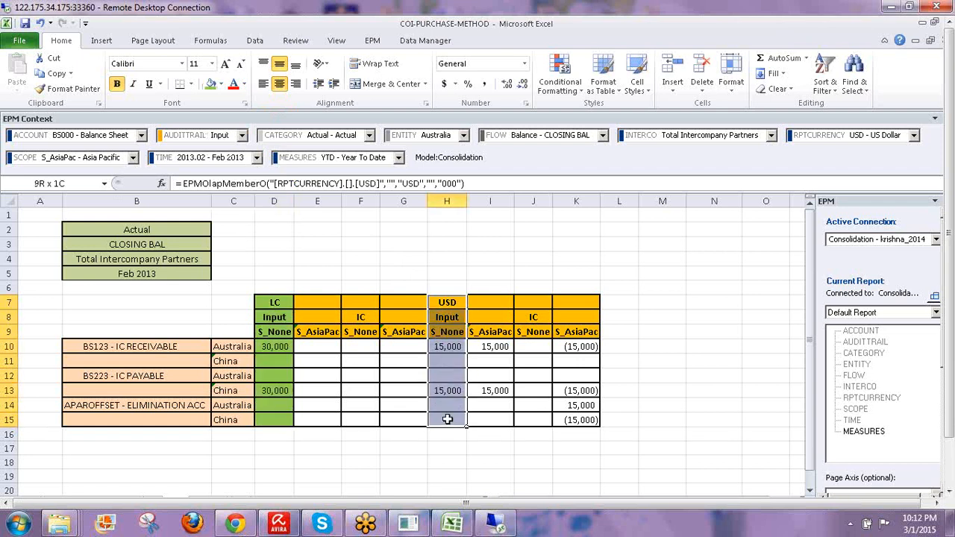
left_click(211, 84)
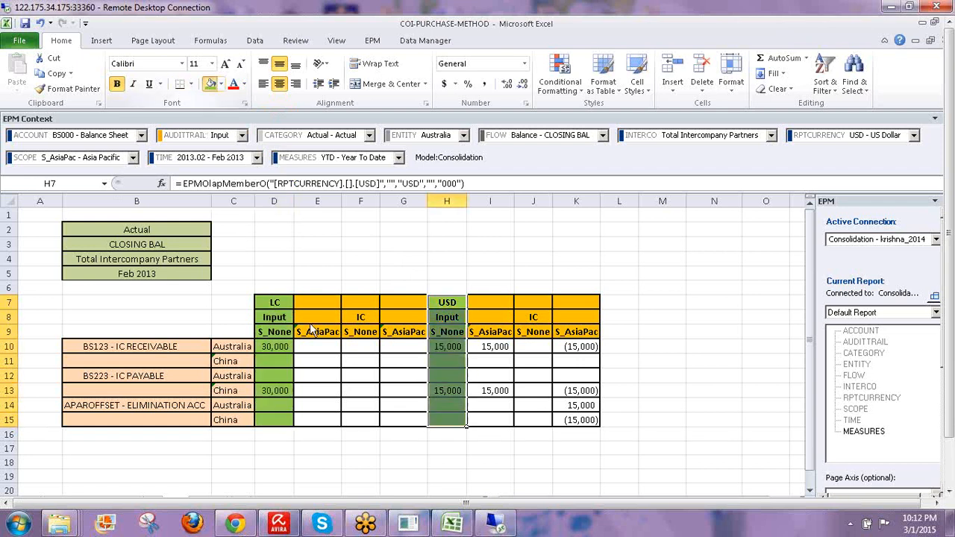
- Check the 30,000 and 15,000 values and the USD, Input and S_None header formulas in H7–H9
left_click(446, 301)
left_click(278, 348)
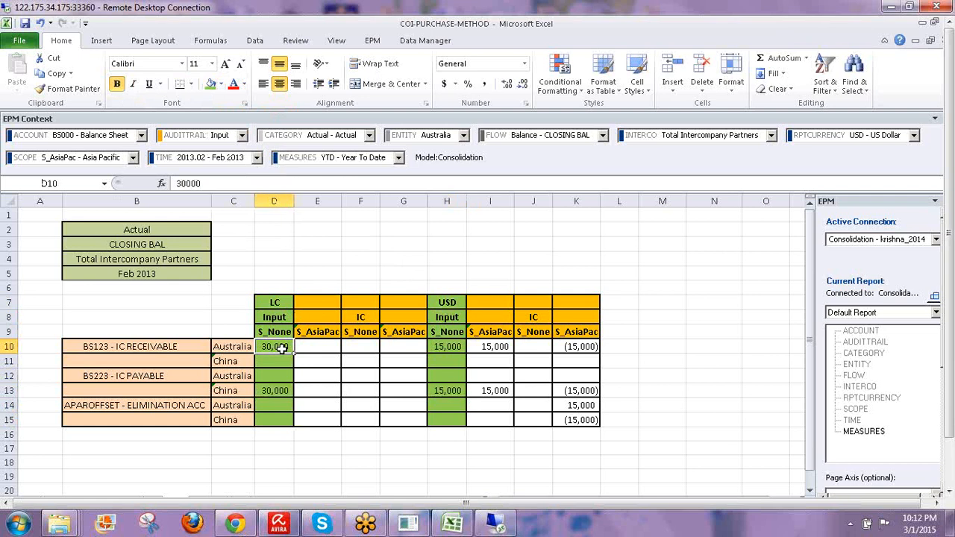
left_click(446, 345)
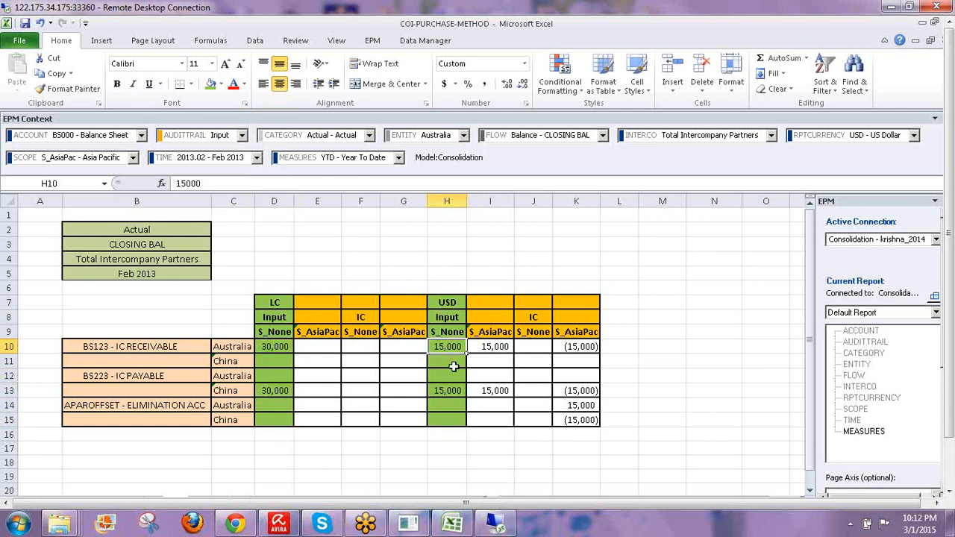
left_click(446, 301)
left_click(447, 317)
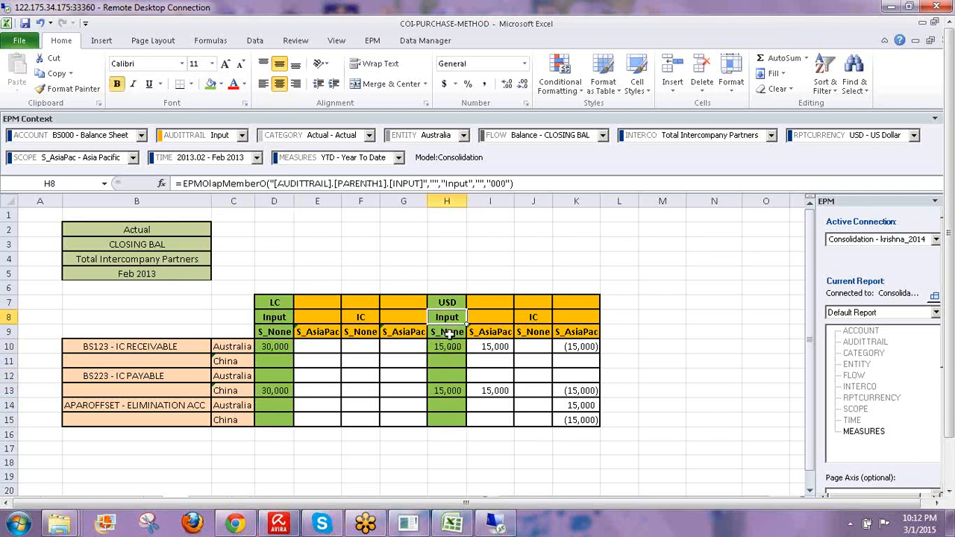
left_click(446, 334)
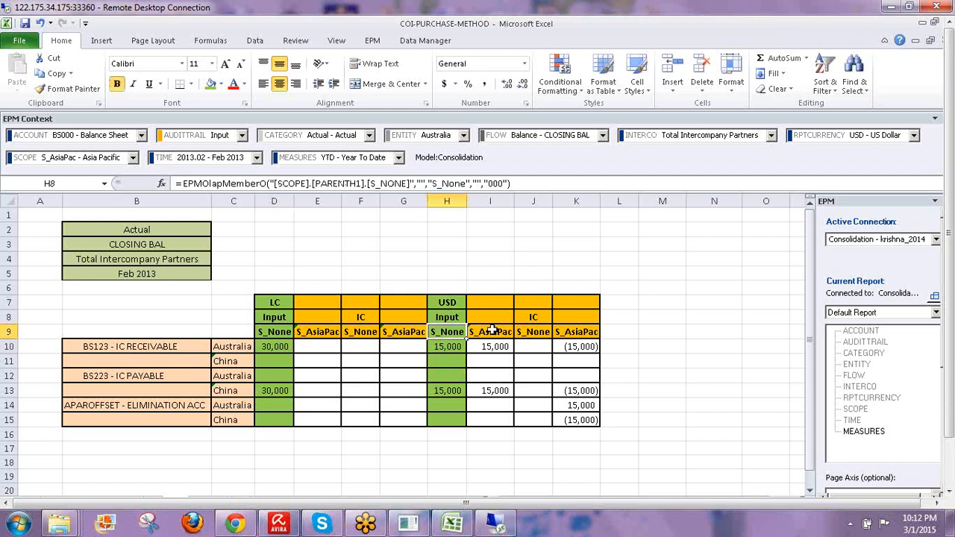
- Fill the S_AsiaPac column I9:I15 and the USD header cell H7 orange
left_click_drag(492, 330, 492, 419)
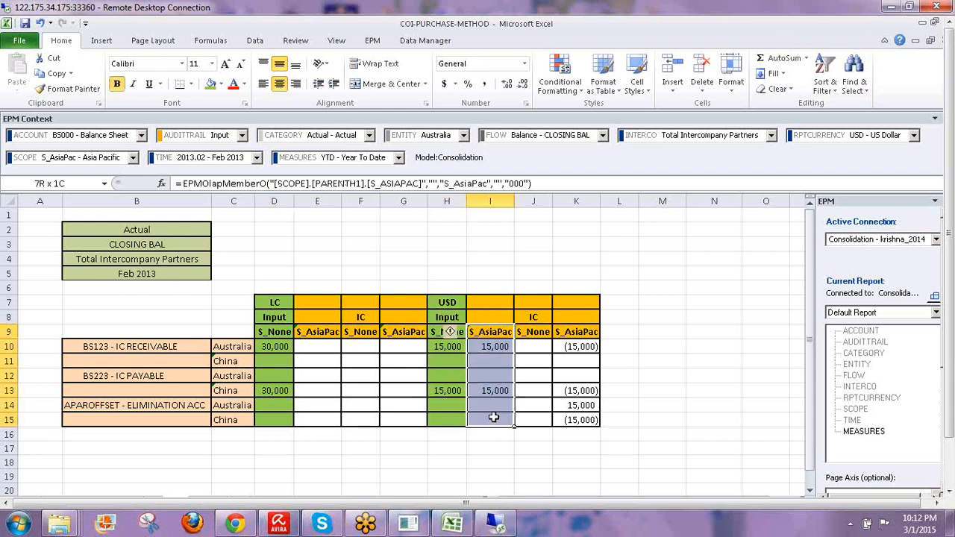
left_click(221, 83)
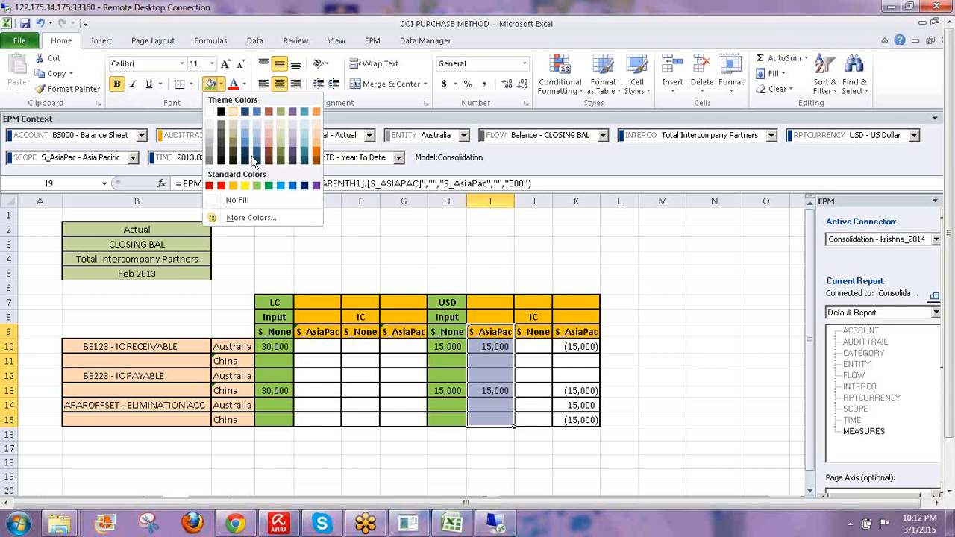
left_click(317, 157)
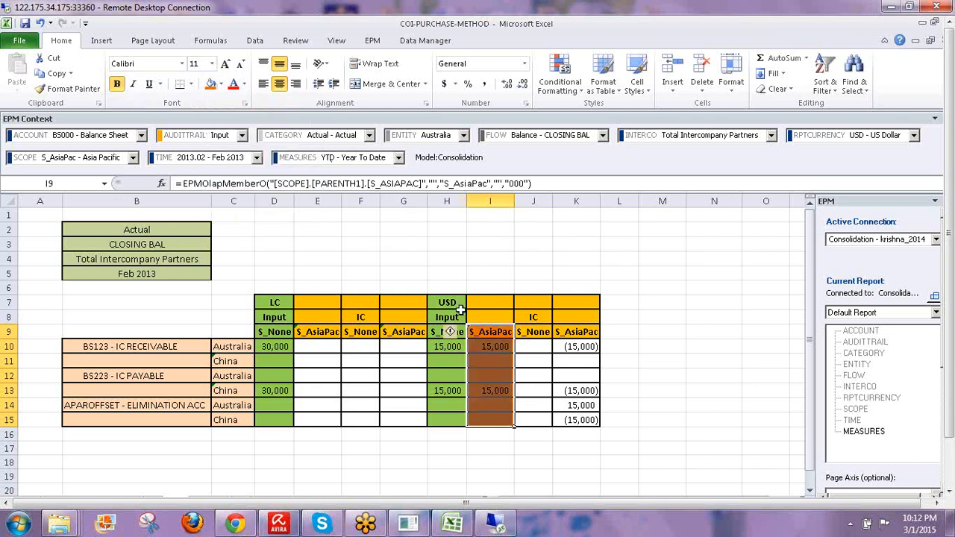
left_click(450, 301)
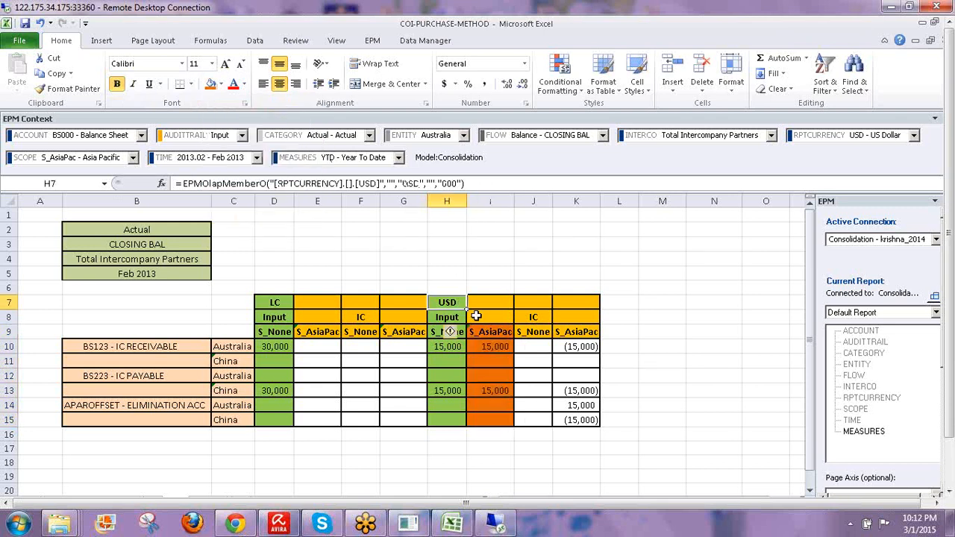
left_click(211, 85)
- Check the S_AsiaPac formula in I9 and select the IC S_None column from J8 down
left_click(485, 328)
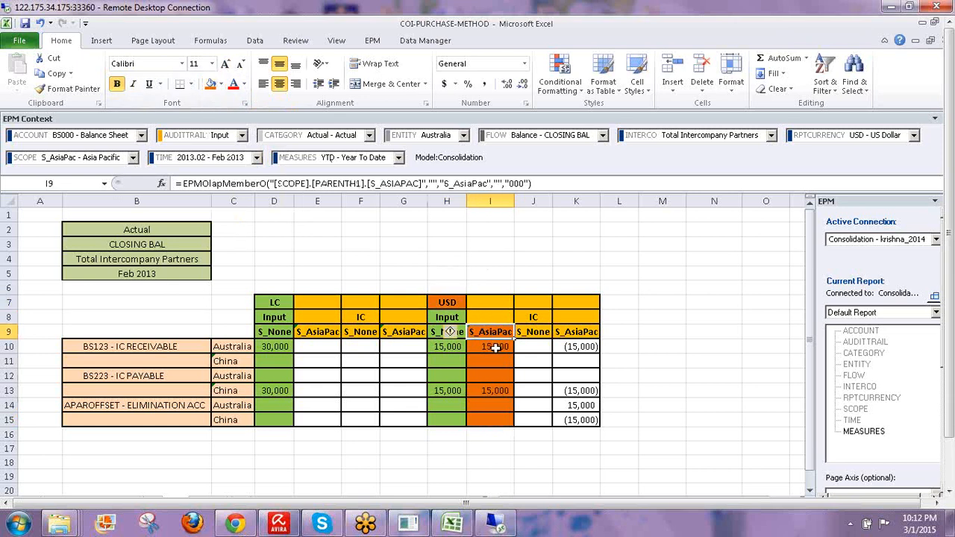
left_click_drag(491, 346, 492, 405)
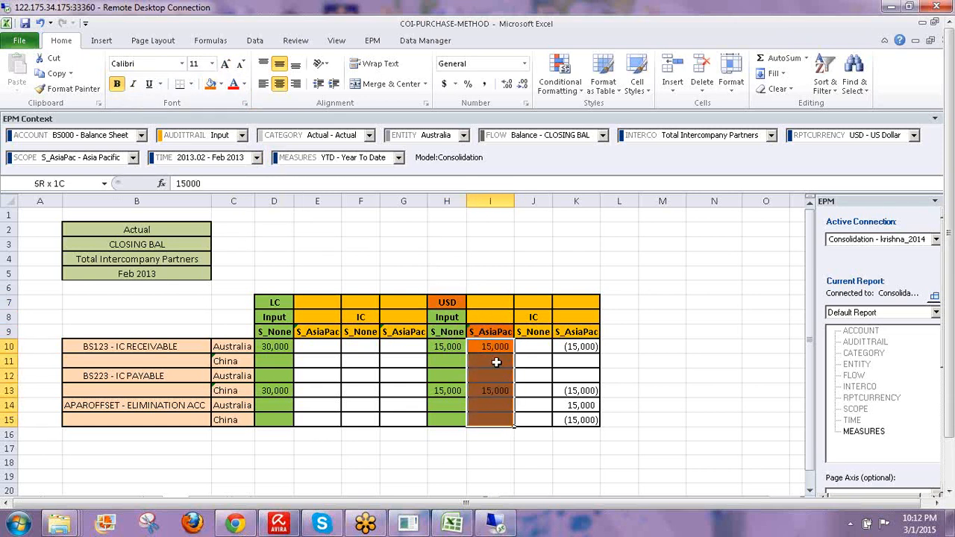
left_click(481, 333)
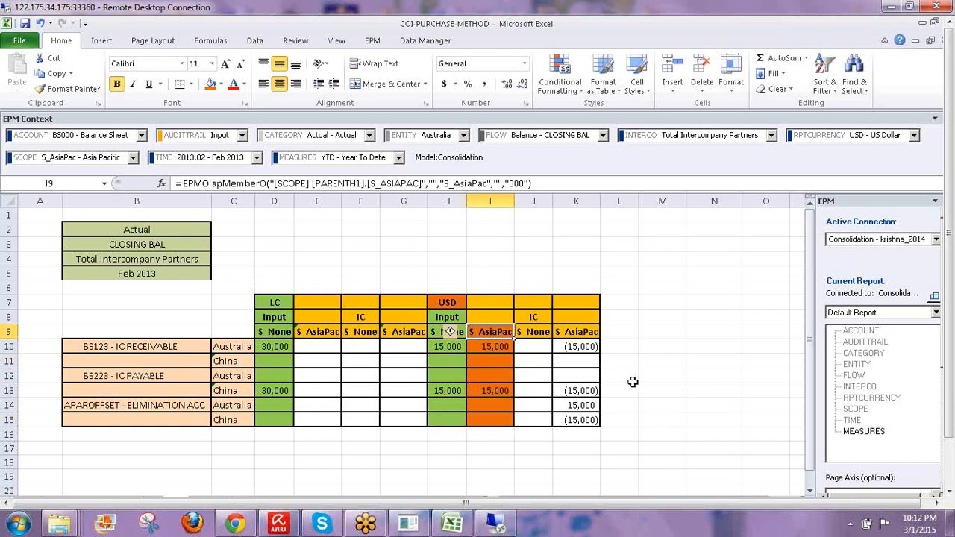
left_click_drag(534, 316, 541, 423)
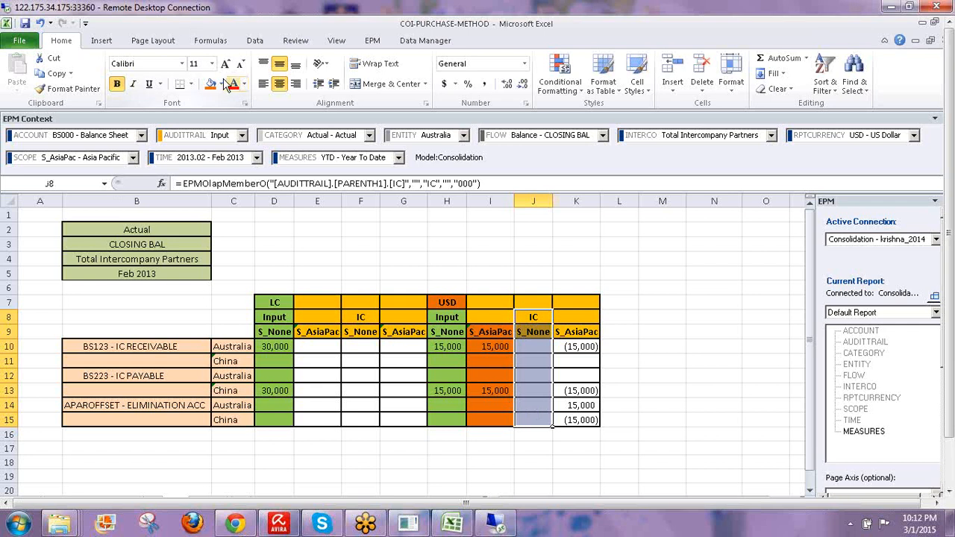
- Fill the IC S_None column light green
left_click(221, 84)
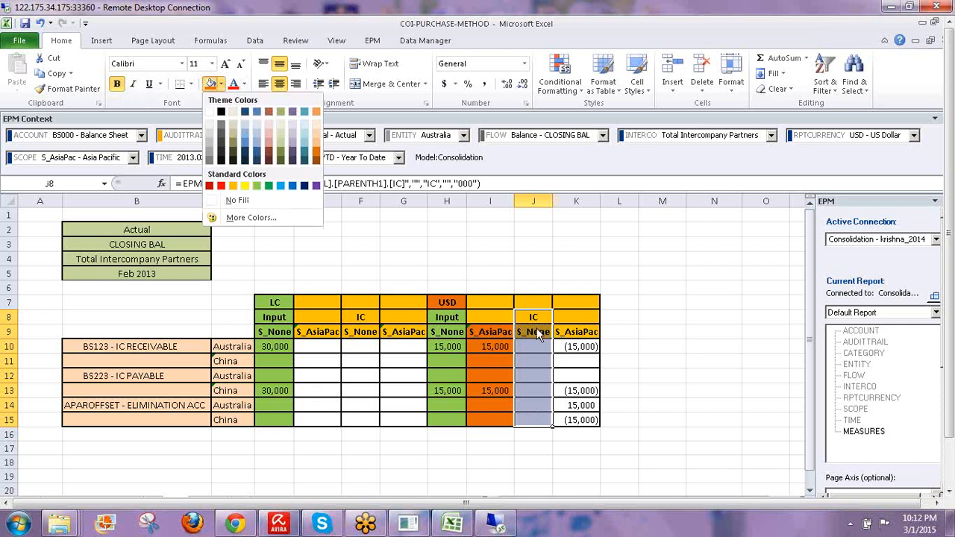
left_click(257, 185)
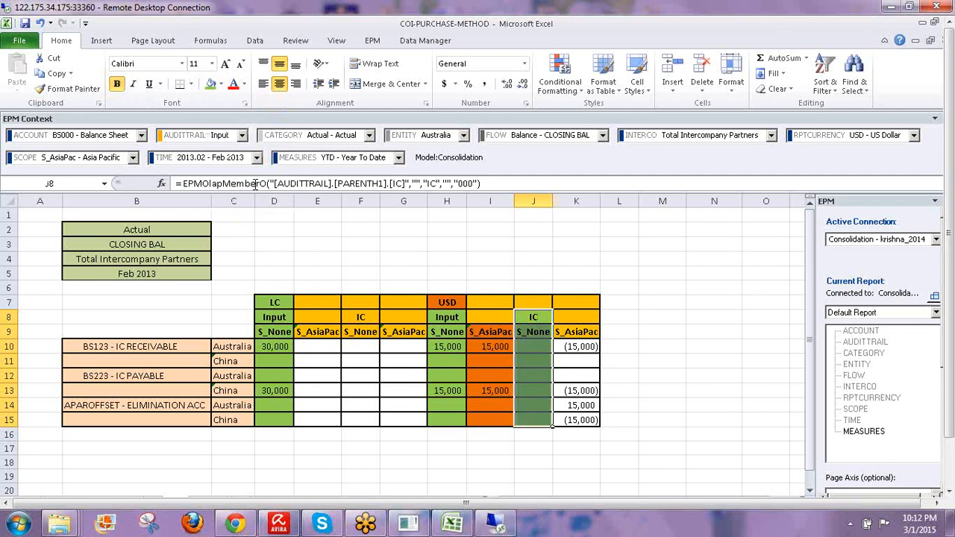
left_click(625, 290)
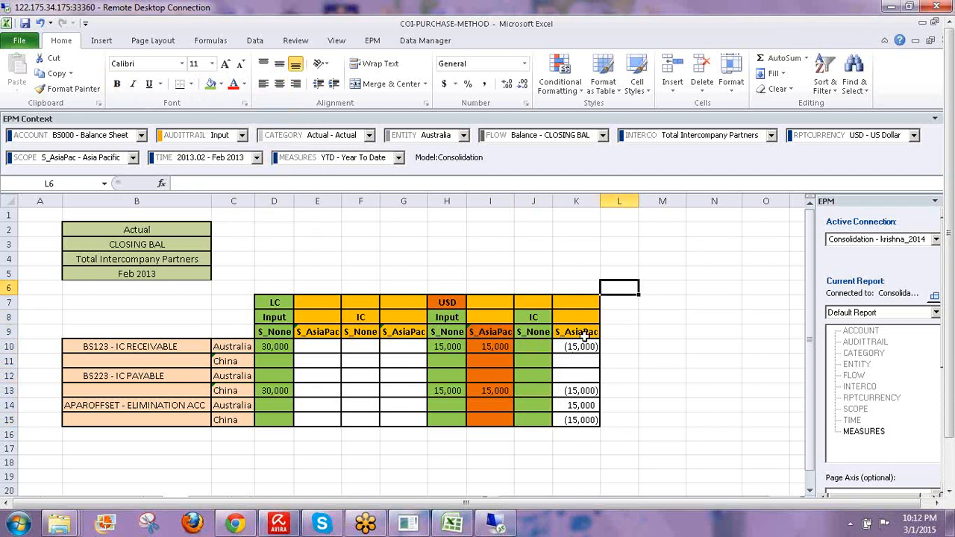
- Shade the S_AsiaPac elimination cells K9:K14 purple
left_click_drag(582, 337, 580, 405)
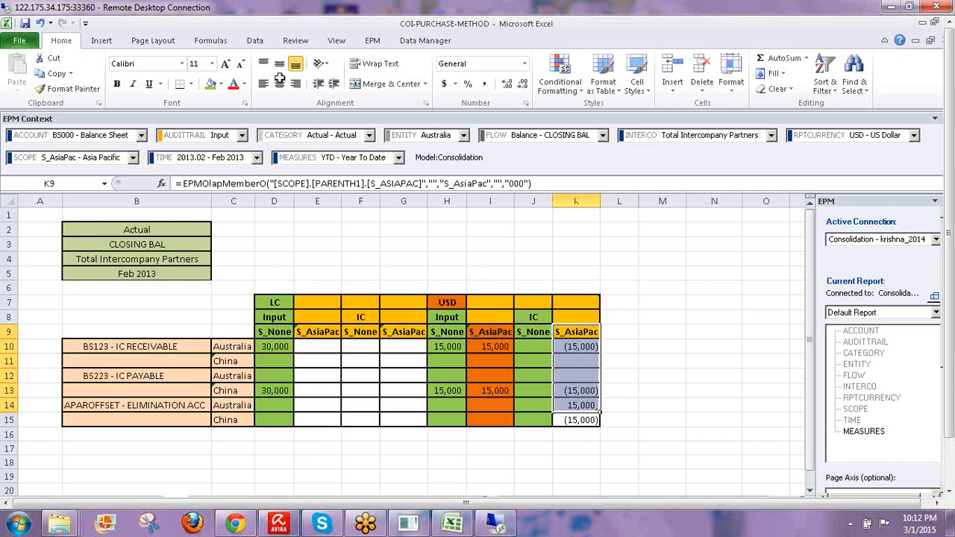
left_click(220, 84)
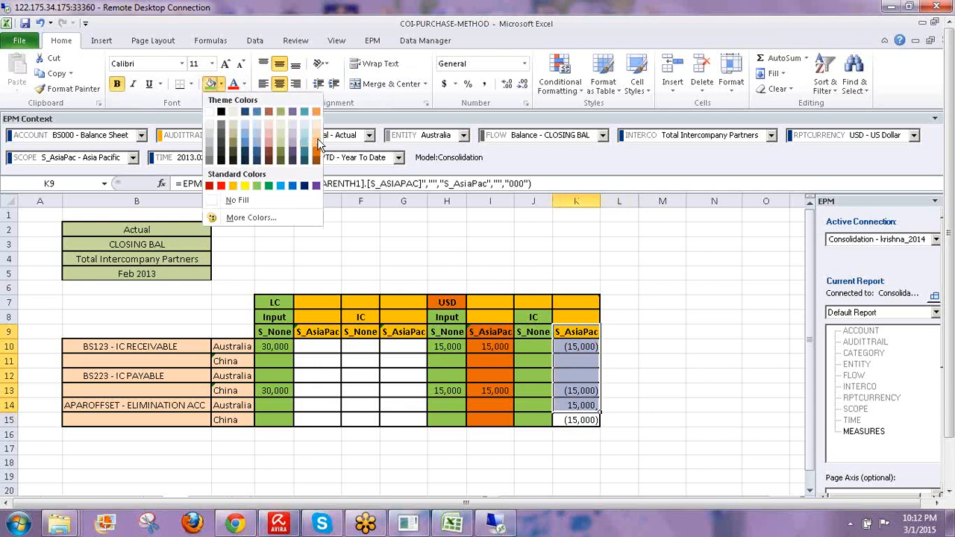
left_click(295, 138)
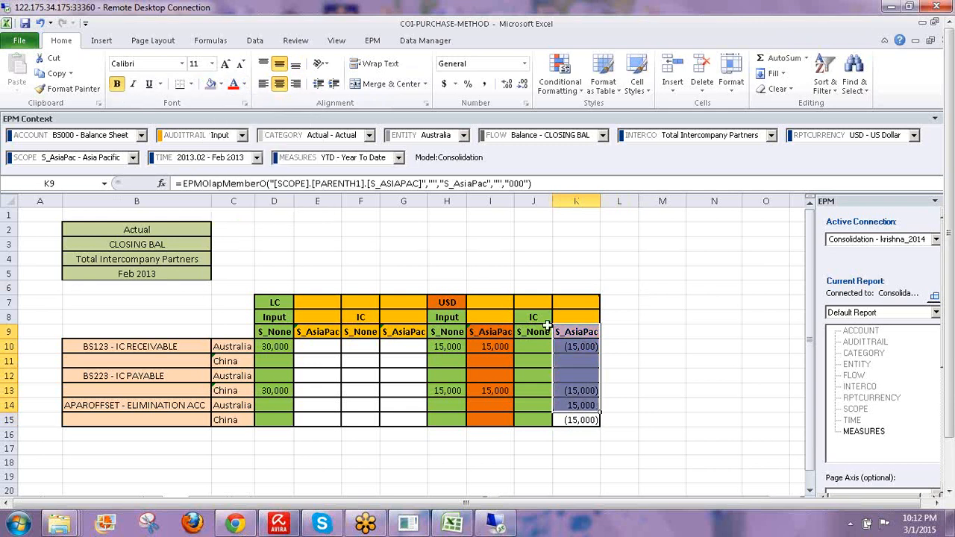
left_click(577, 331)
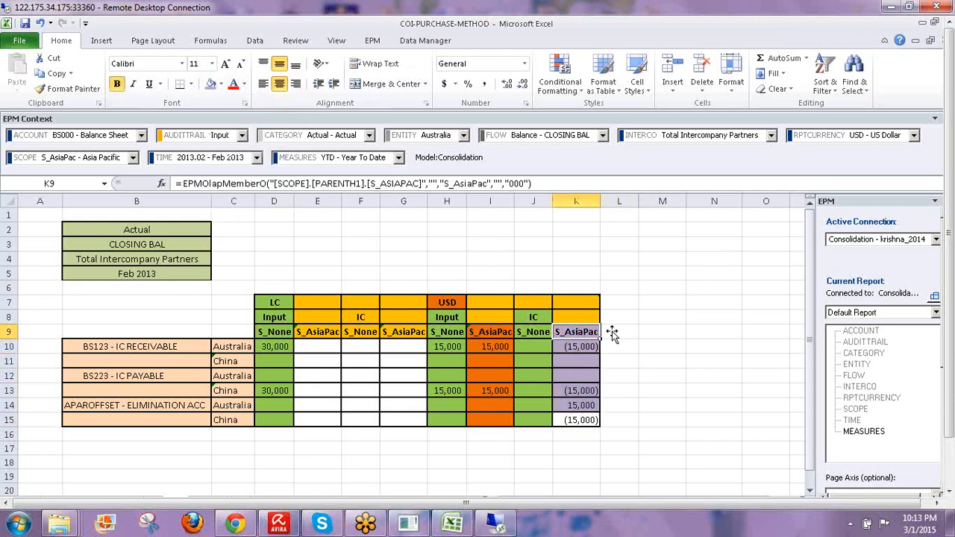
- Compare the 15,000 amounts in I10 and I13 with the -15000 eliminations in K10 and K13
left_click(499, 350)
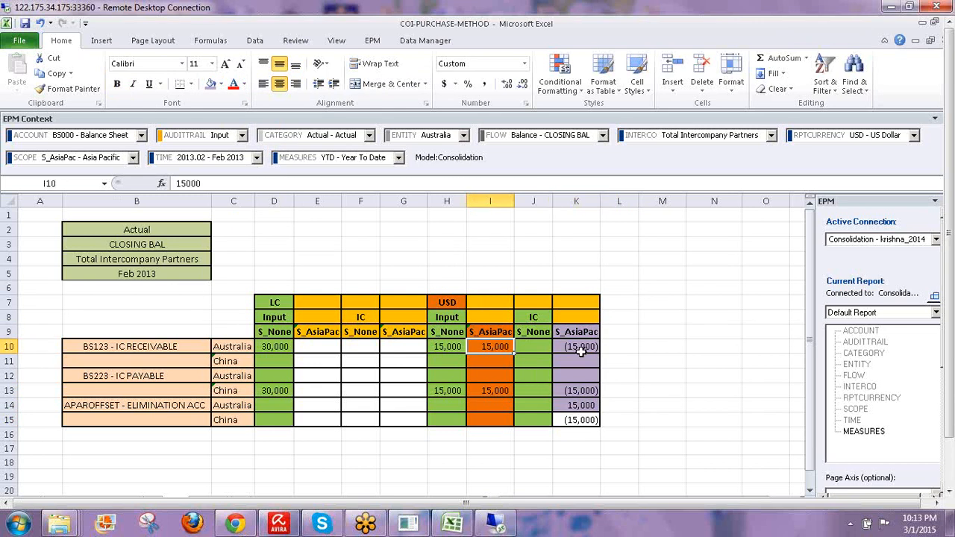
left_click(576, 347)
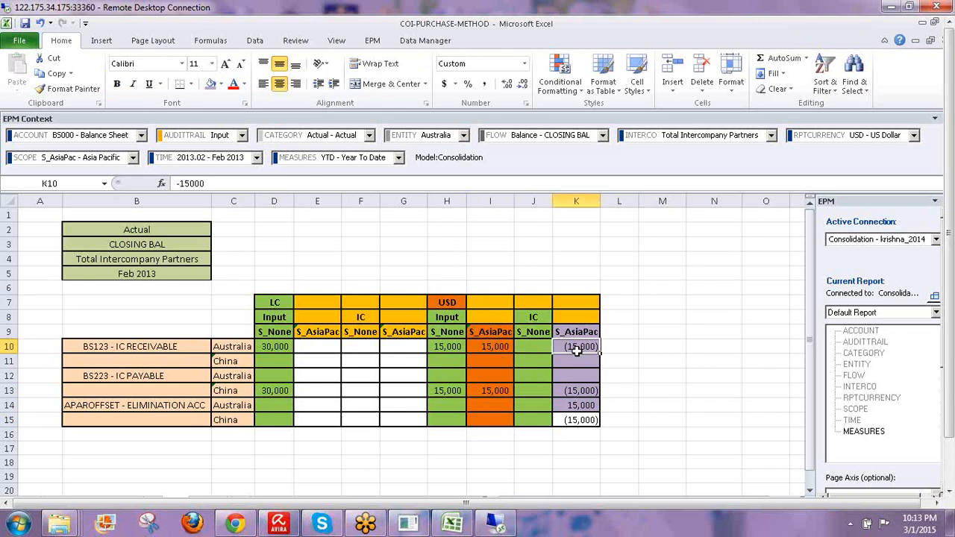
left_click(492, 390)
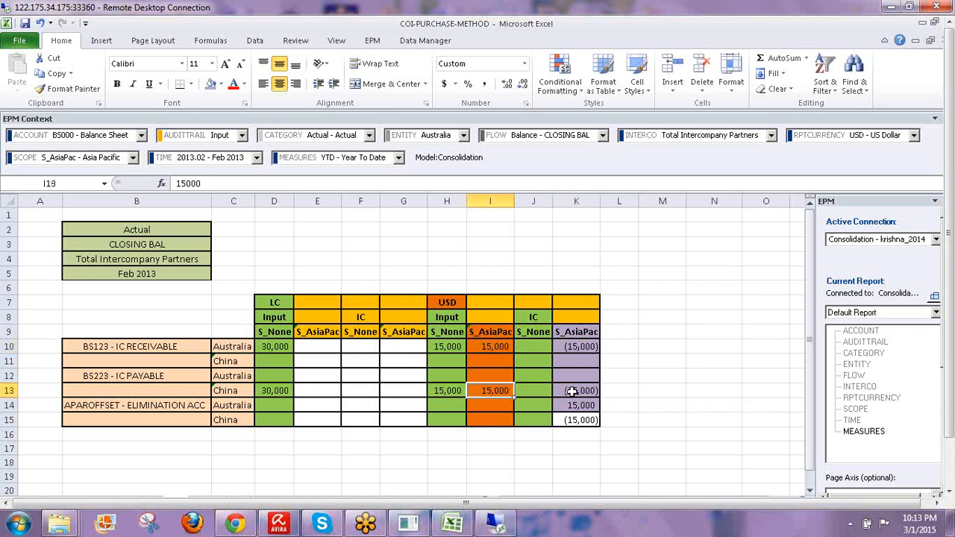
left_click(572, 390)
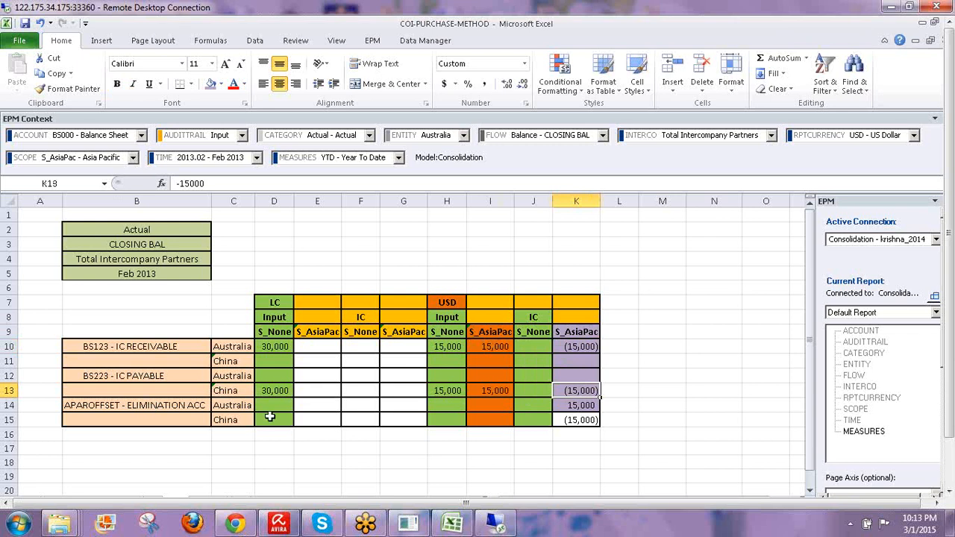
- Give the APAROFFSET elimination rows B14:K15 a pink fill and check the B14 and K9 formulas
left_click_drag(137, 405, 593, 415)
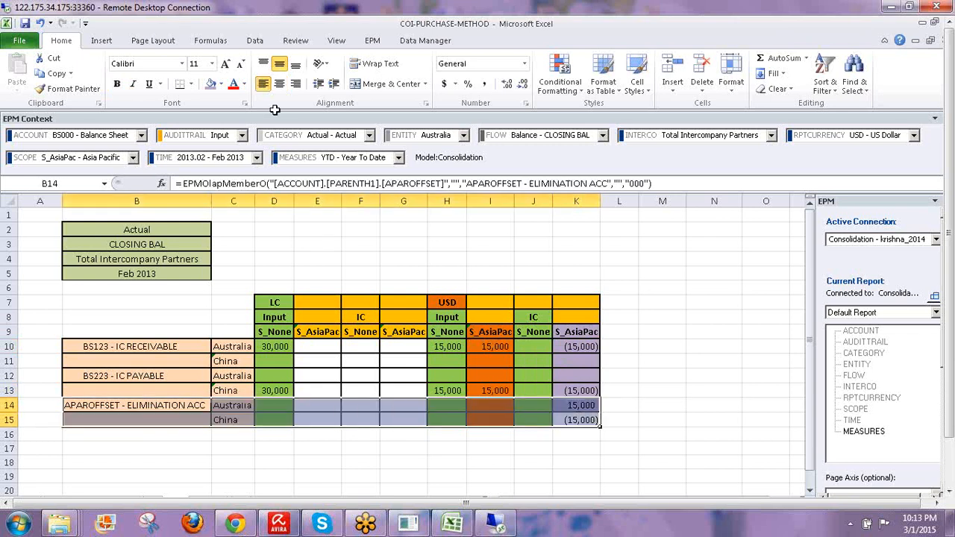
left_click(223, 85)
left_click(271, 146)
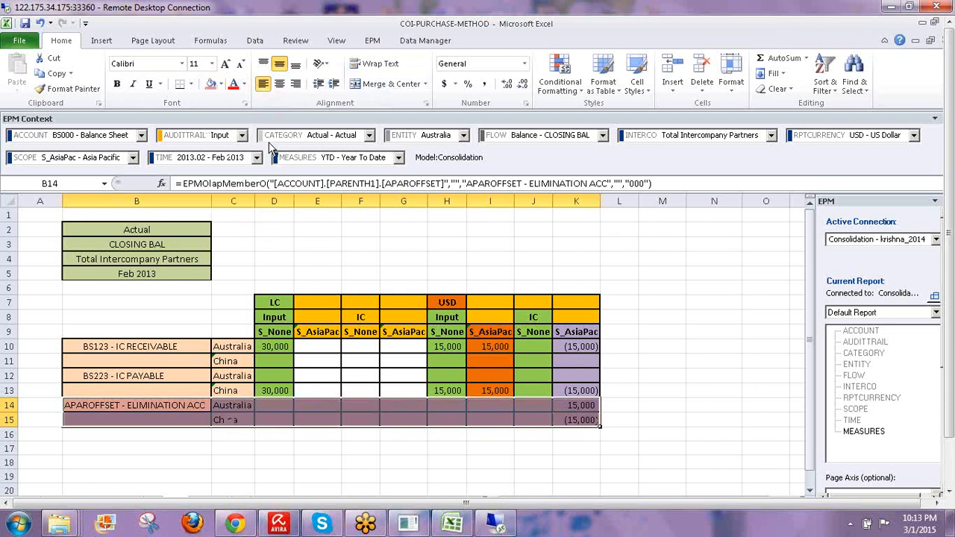
left_click(683, 302)
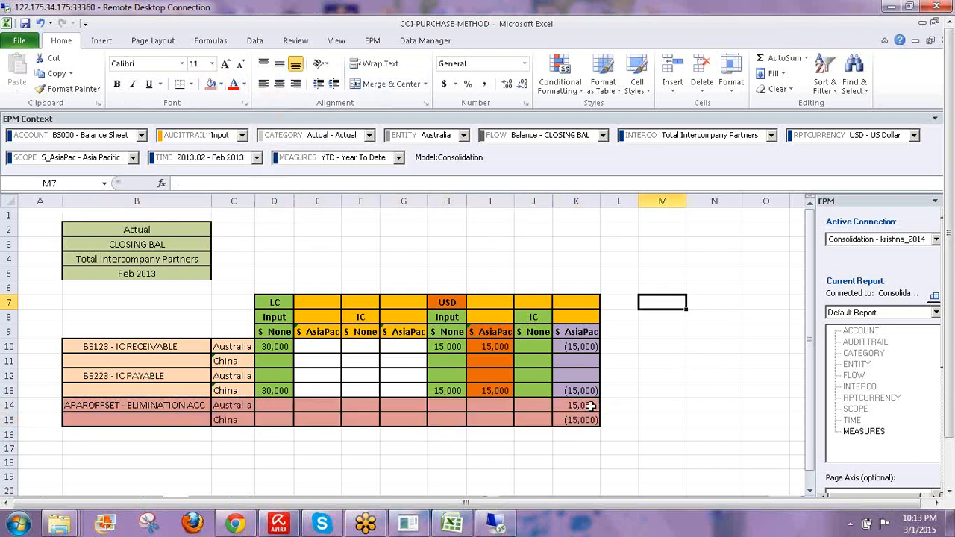
left_click(185, 401)
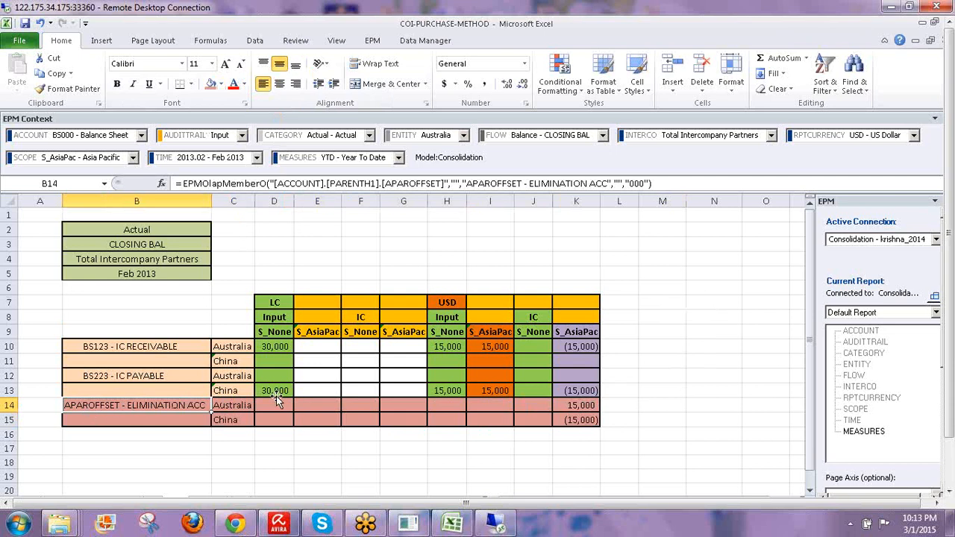
left_click(573, 333)
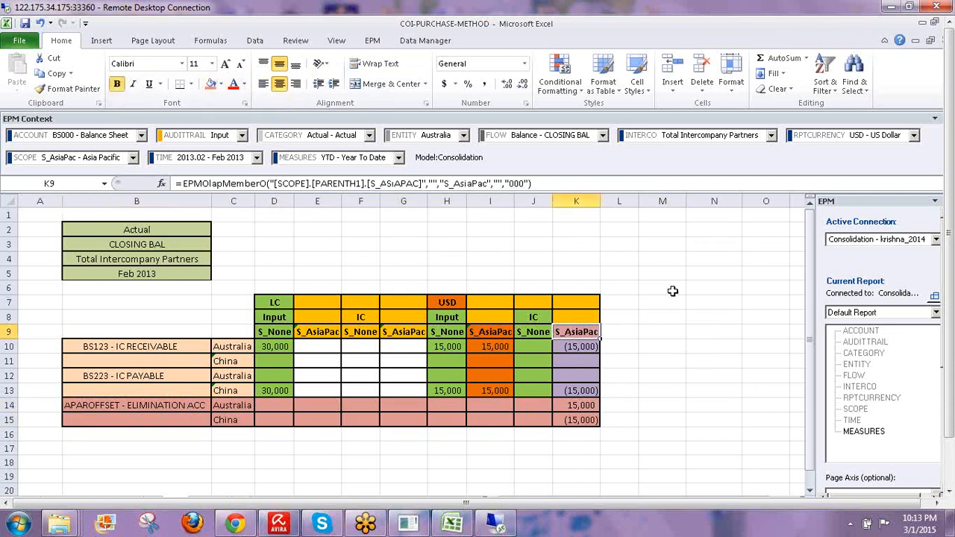
left_click_drag(579, 405, 576, 421)
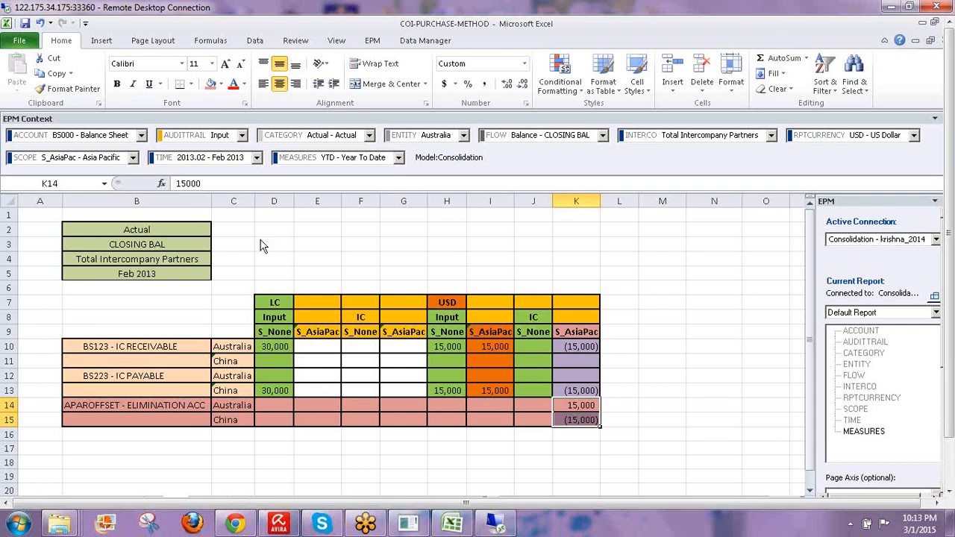
left_click(579, 418)
left_click(575, 410)
left_click_drag(575, 410, 578, 419)
left_click(695, 401)
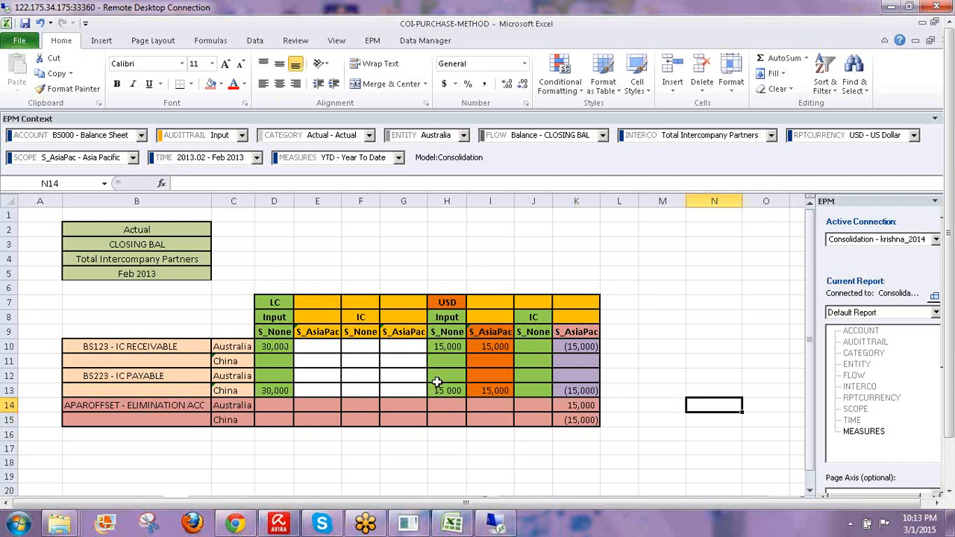
left_click(484, 336)
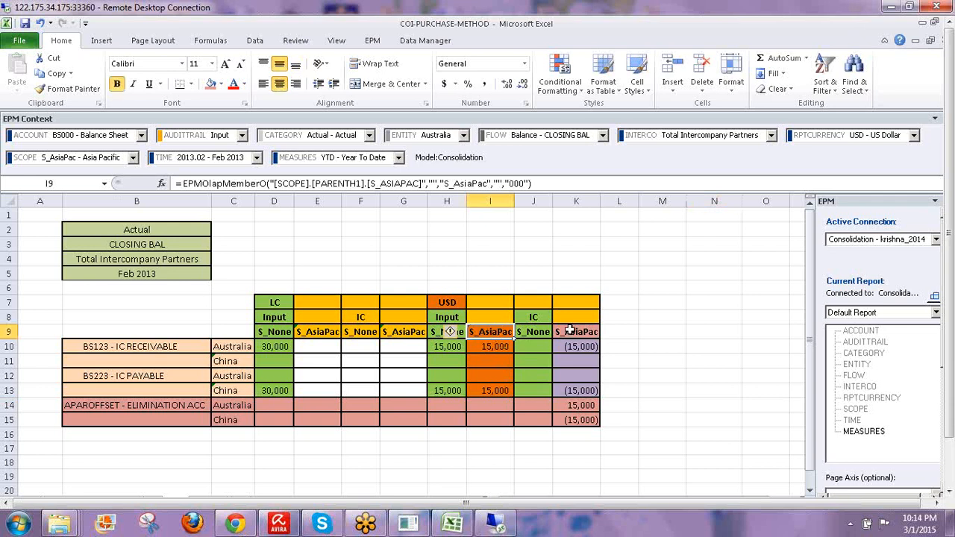
left_click_drag(575, 331, 101, 420)
left_click_drag(316, 427, 601, 422)
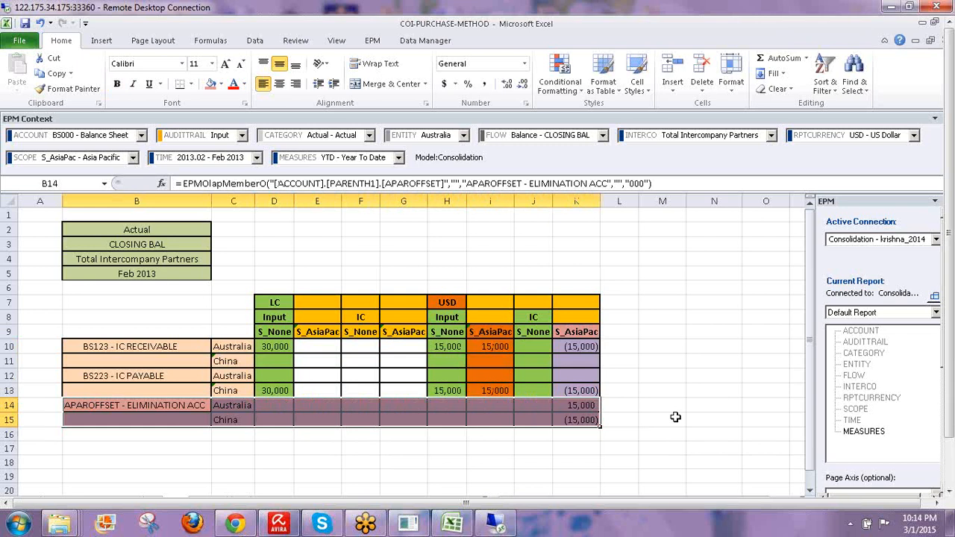
left_click(544, 232)
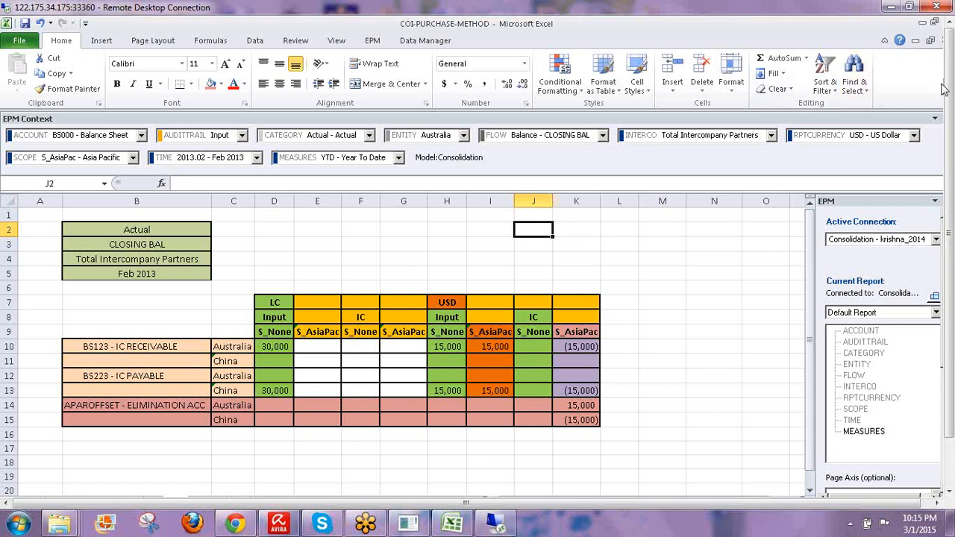
- Leave the Ownership Manager and go to the web client Start Page with Favorites, Create and Launch
left_click(578, 505)
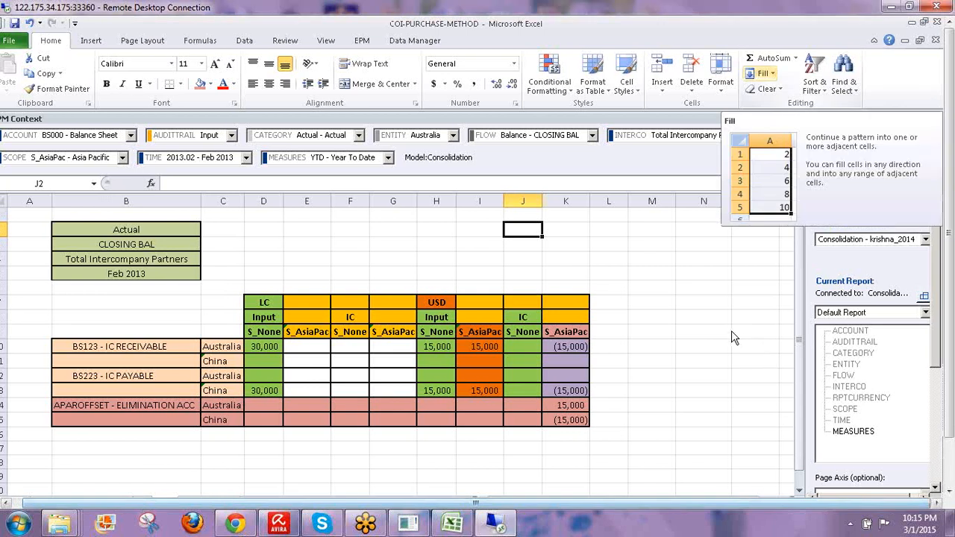
left_click(704, 331)
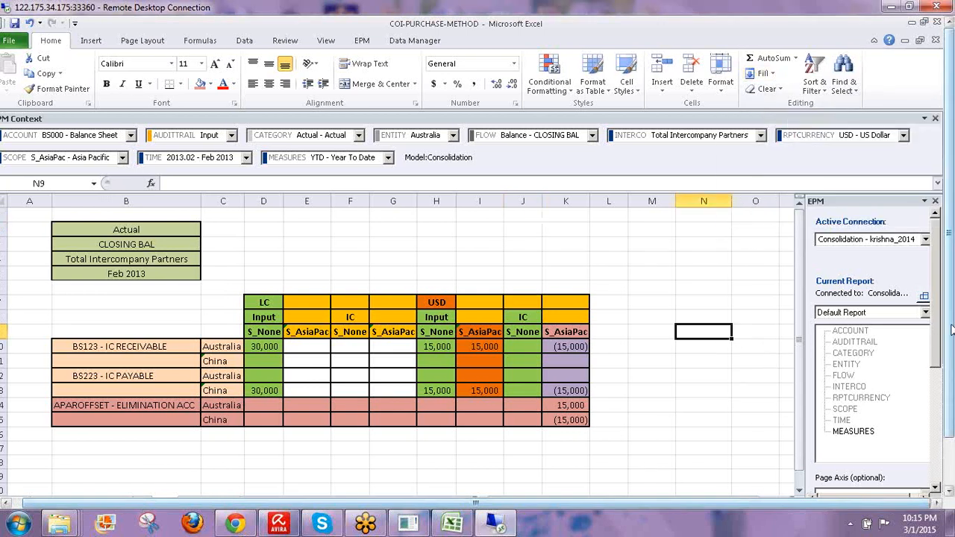
left_click_drag(951, 329, 951, 372)
left_click(224, 486)
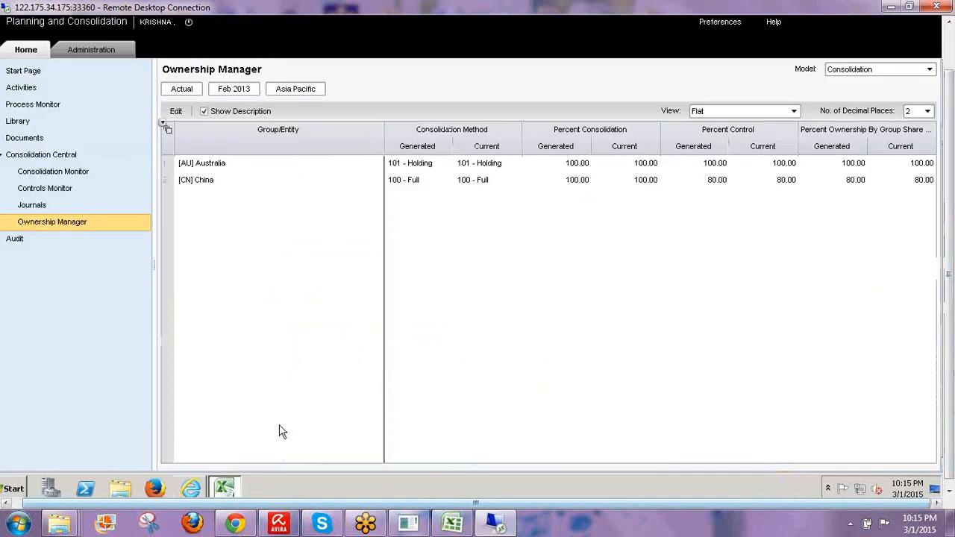
left_click_drag(949, 333, 932, 283)
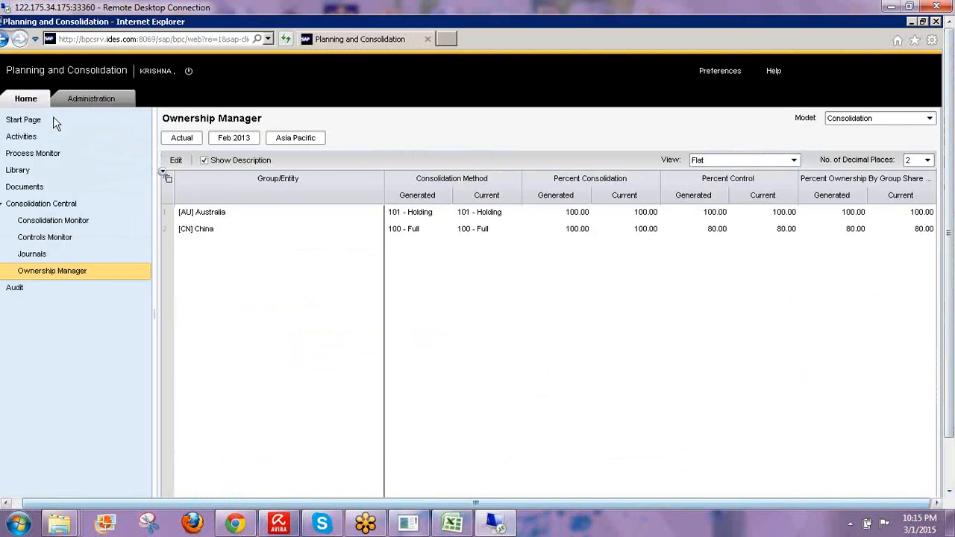
left_click(54, 119)
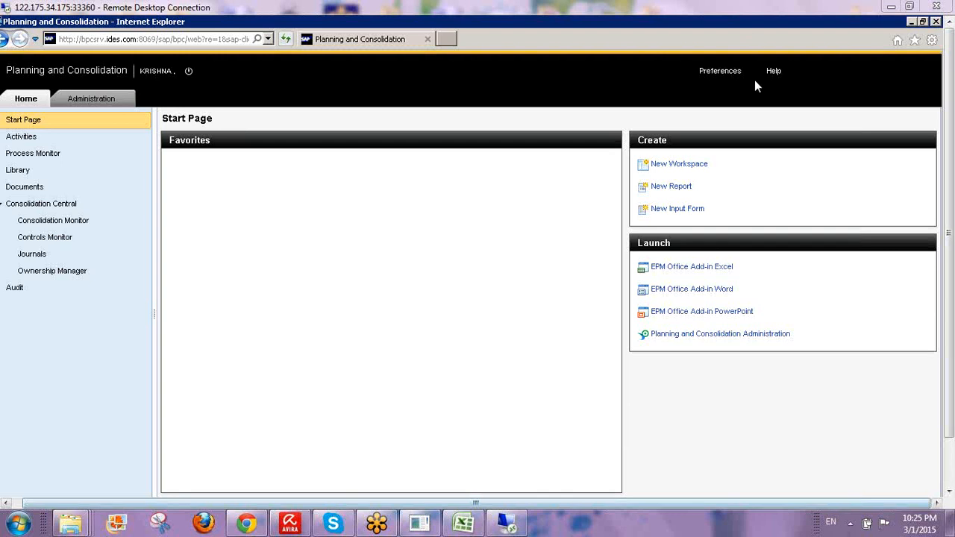
- Minimize Remote Desktop and open BPC410.pdf from the local BPC 10.0 - NW BOOKS folder
left_click(889, 7)
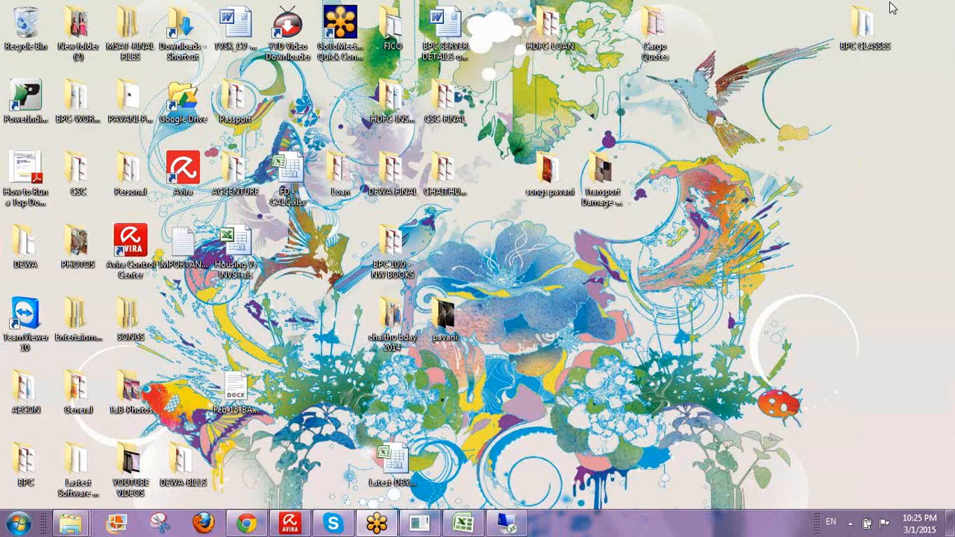
double_click(384, 246)
double_click(587, 13)
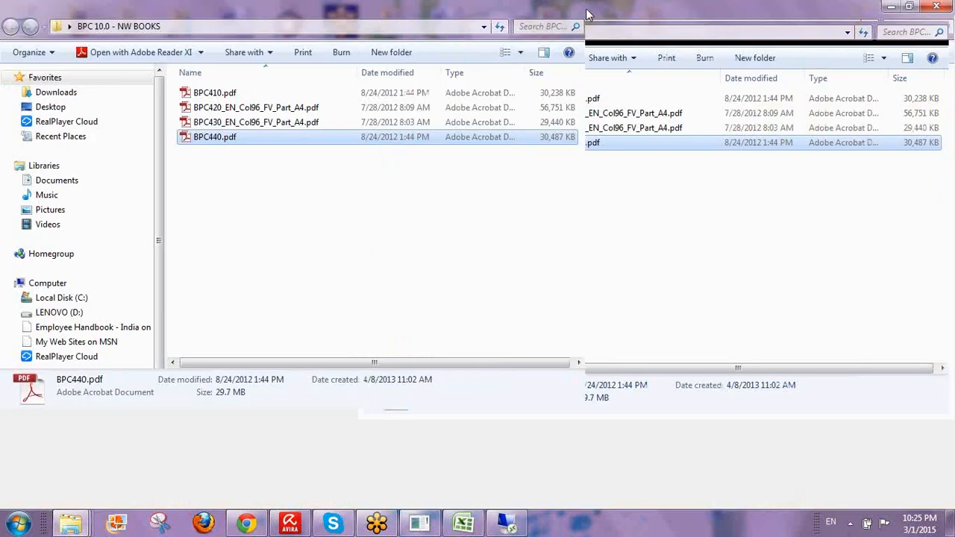
double_click(220, 94)
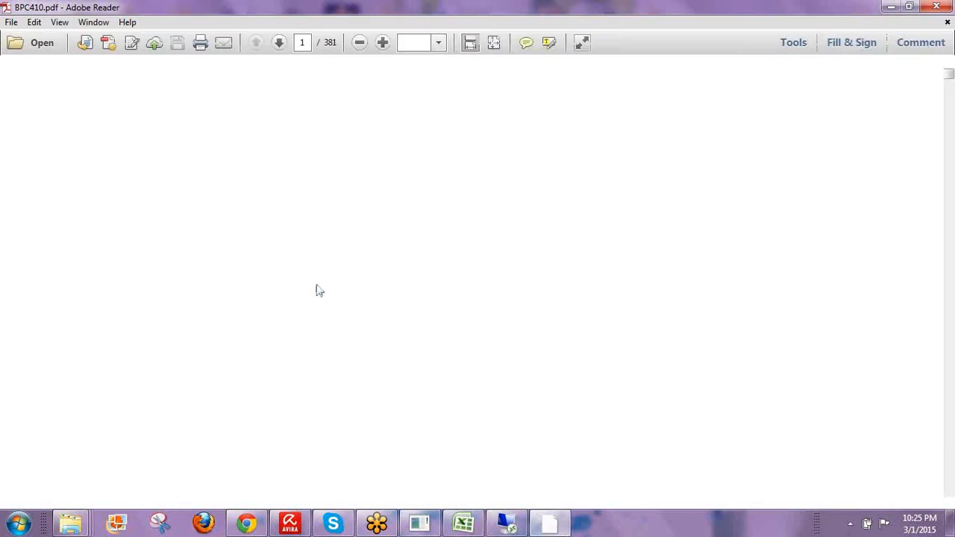
- Scroll back from the Figure 33 section and drag the scrollbar up to page 3, About This Handbook
scroll(334, 287, "down", 5)
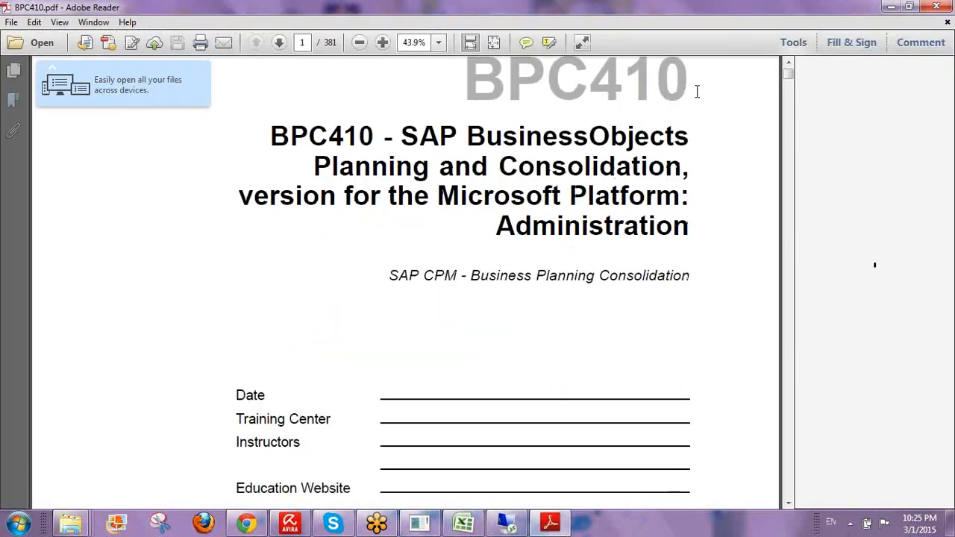
scroll(751, 94, "down", 5)
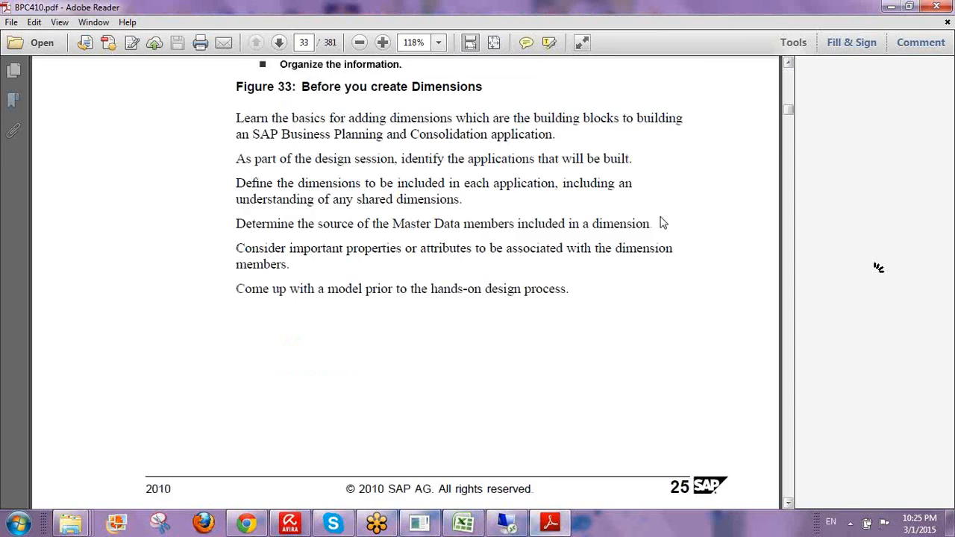
scroll(661, 222, "down", 10)
scroll(635, 258, "up", 7)
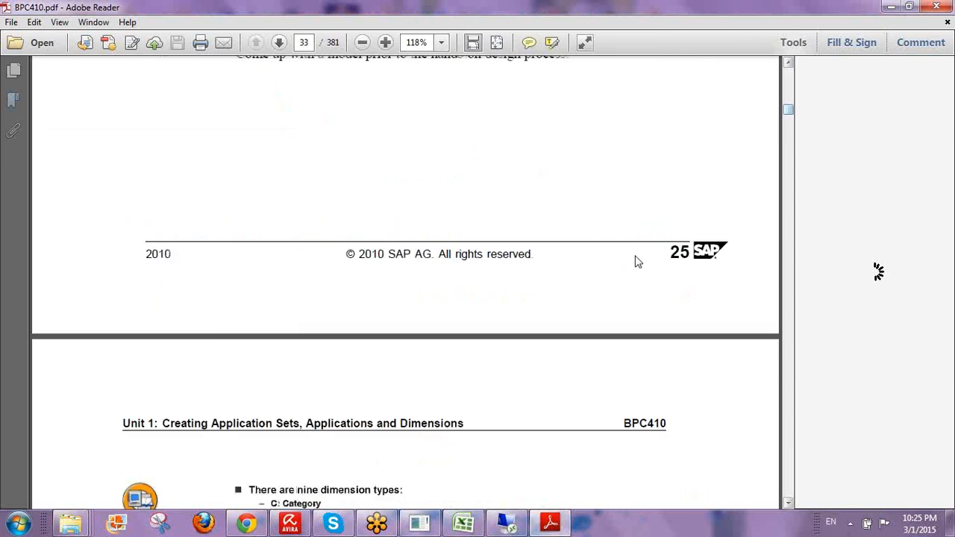
scroll(634, 256, "up", 10)
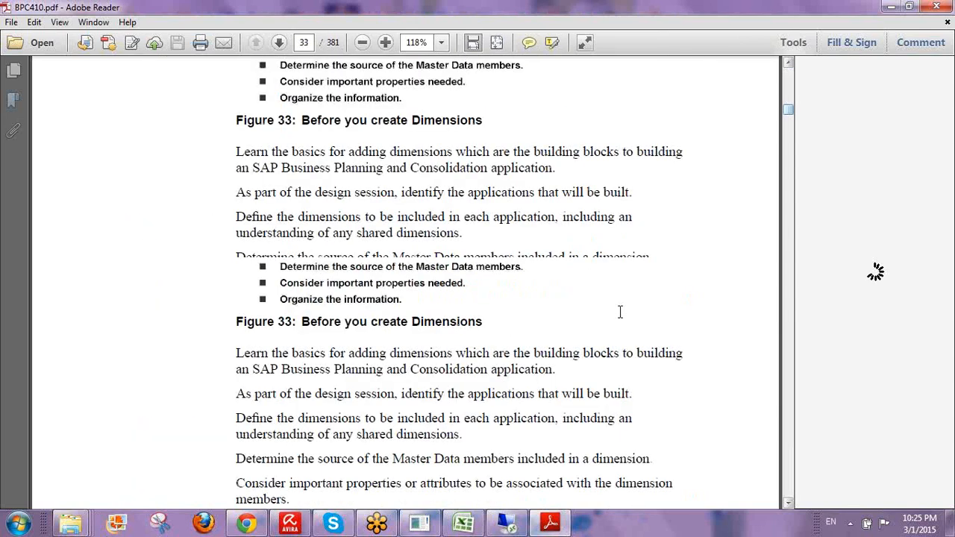
scroll(619, 377, "up", 8)
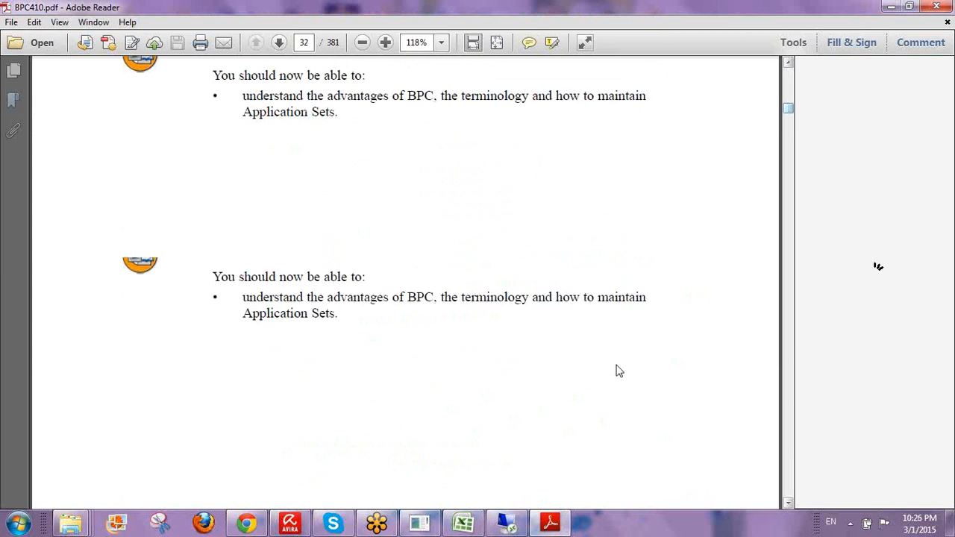
scroll(605, 365, "up", 3)
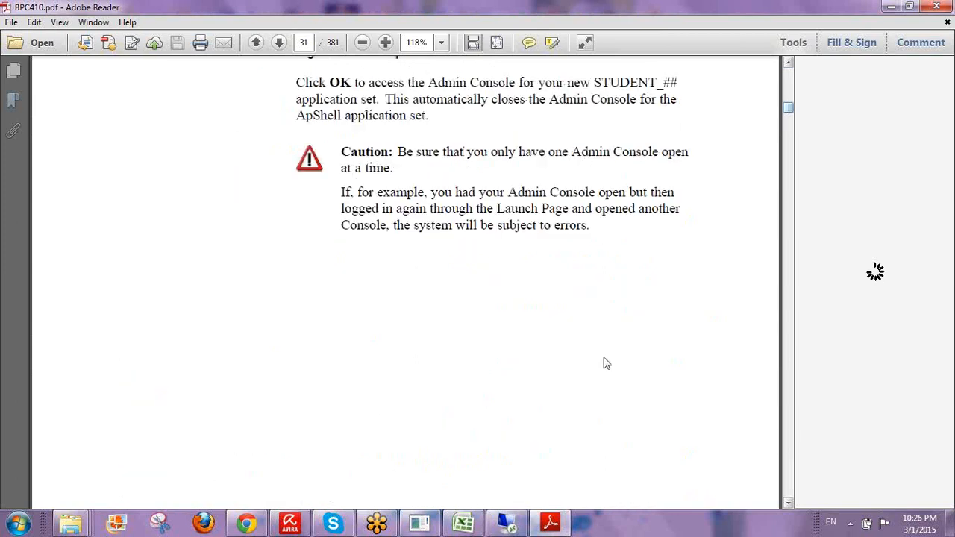
scroll(604, 358, "up", 10)
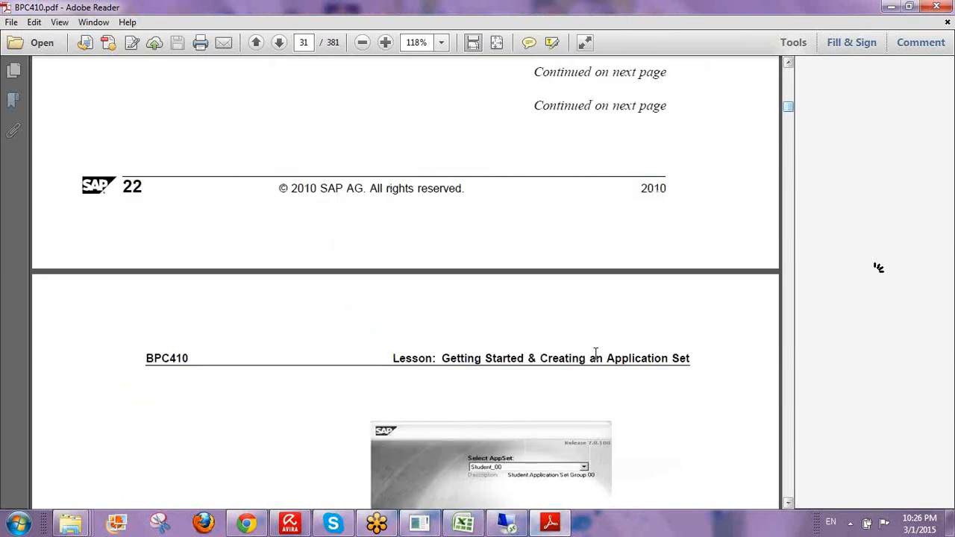
scroll(594, 354, "up", 5)
scroll(597, 352, "up", 5)
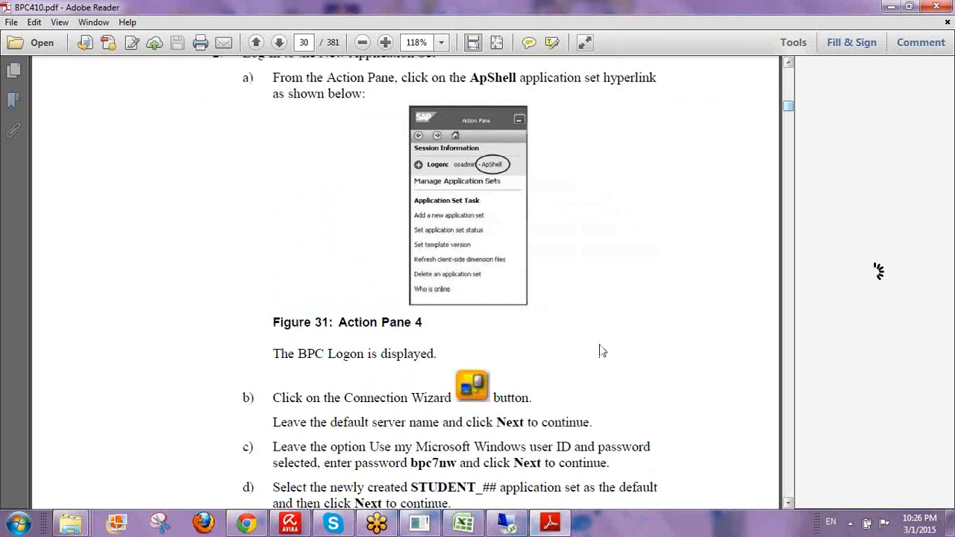
scroll(603, 351, "up", 5)
left_click_drag(788, 109, 788, 78)
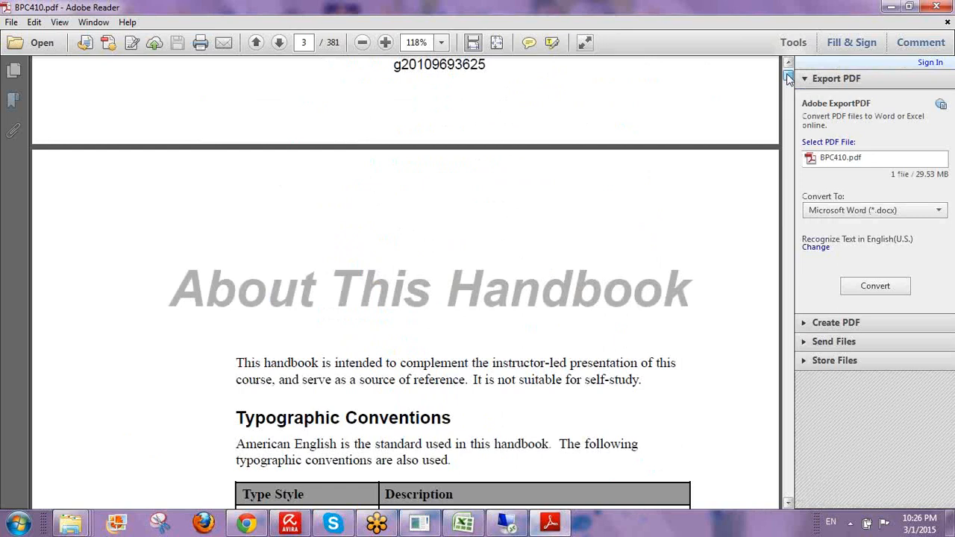
- Scroll from page 3 through the Contents and Course Overview to page 9, the start of Unit 1
scroll(626, 269, "up", 15)
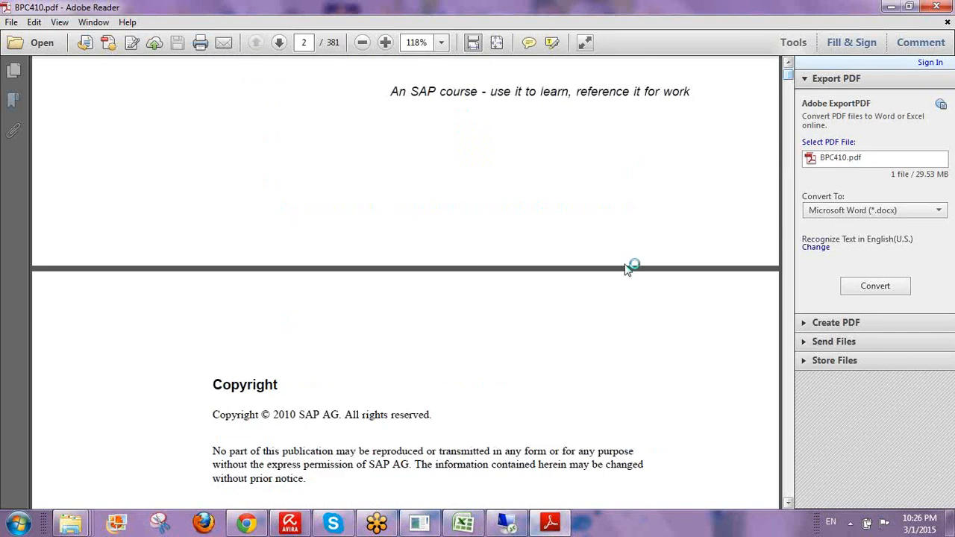
scroll(627, 268, "down", 5)
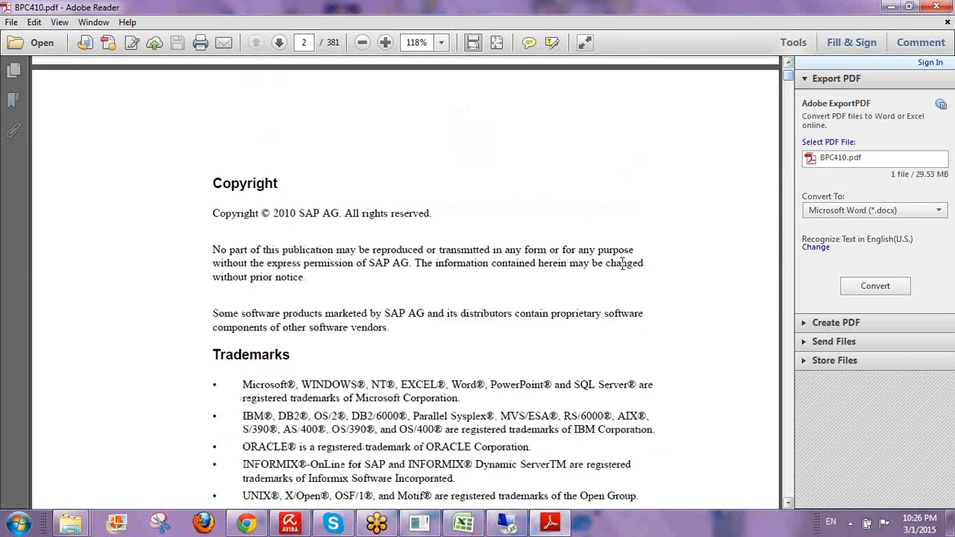
scroll(623, 265, "down", 20)
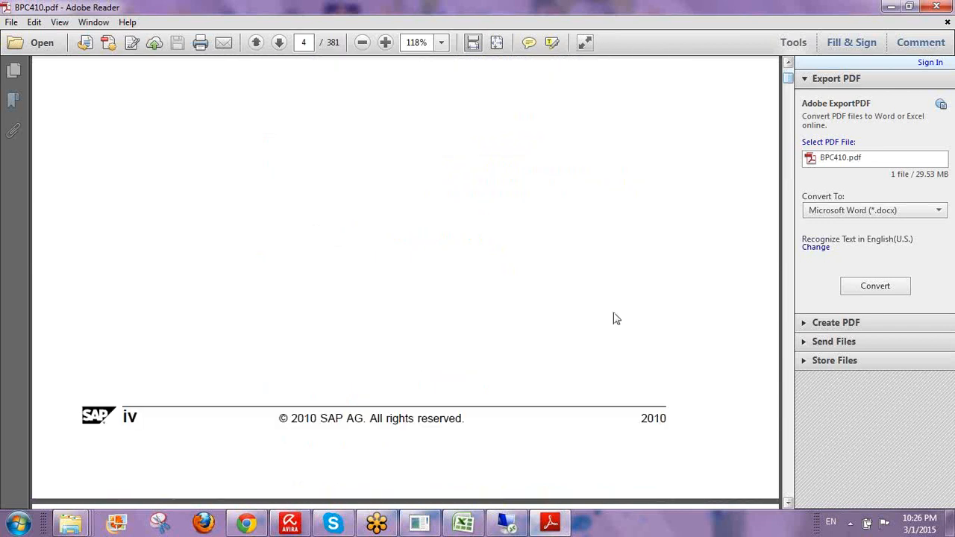
scroll(616, 318, "down", 10)
scroll(607, 317, "down", 5)
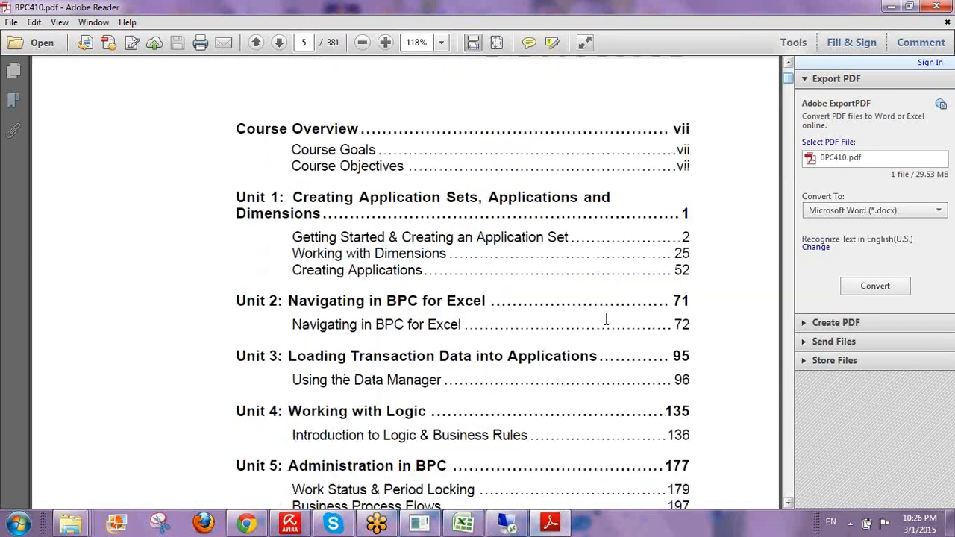
scroll(605, 319, "down", 2)
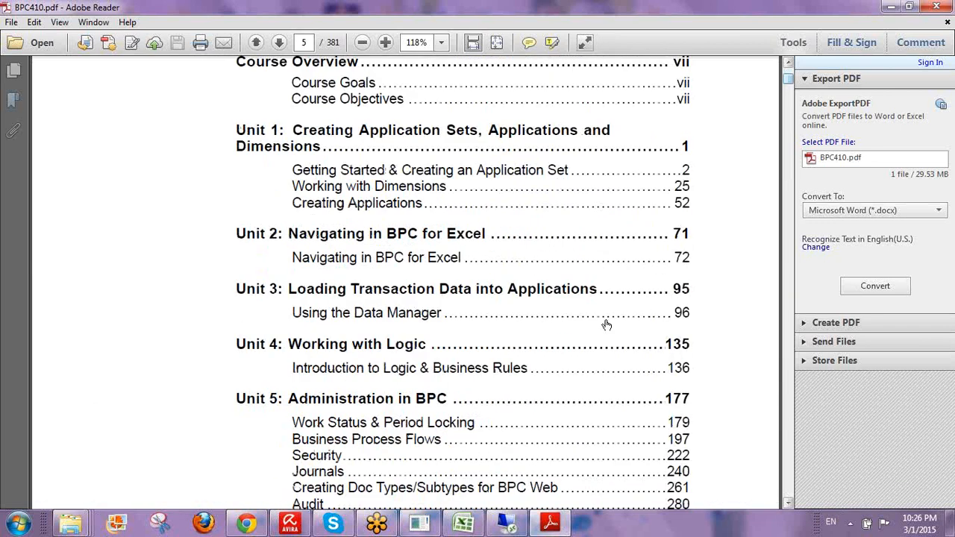
scroll(606, 324, "down", 1)
scroll(610, 321, "down", 4)
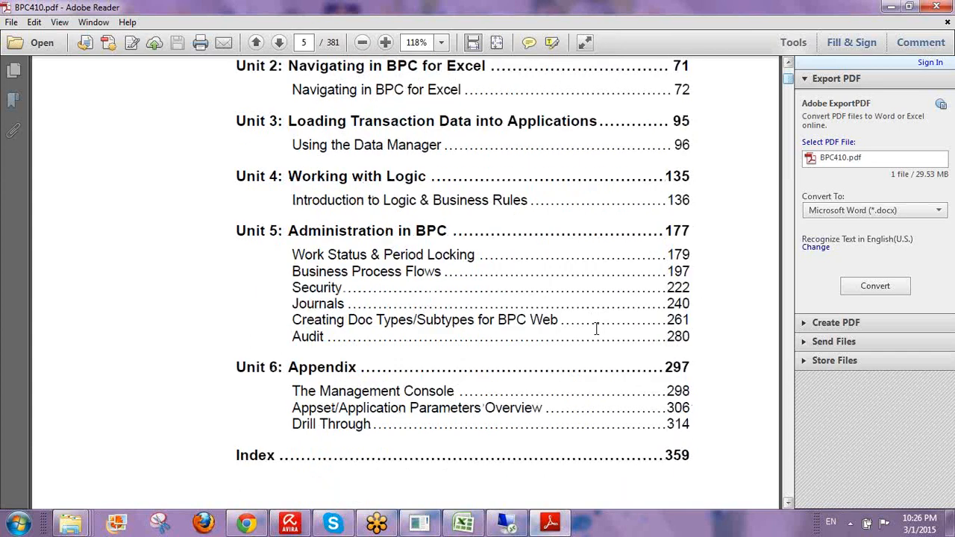
scroll(600, 334, "down", 1)
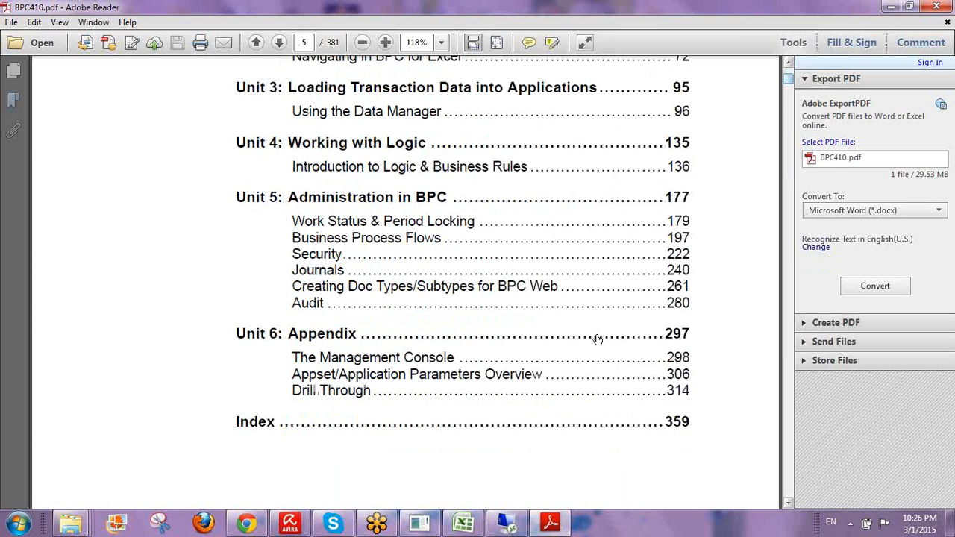
scroll(597, 339, "down", 20)
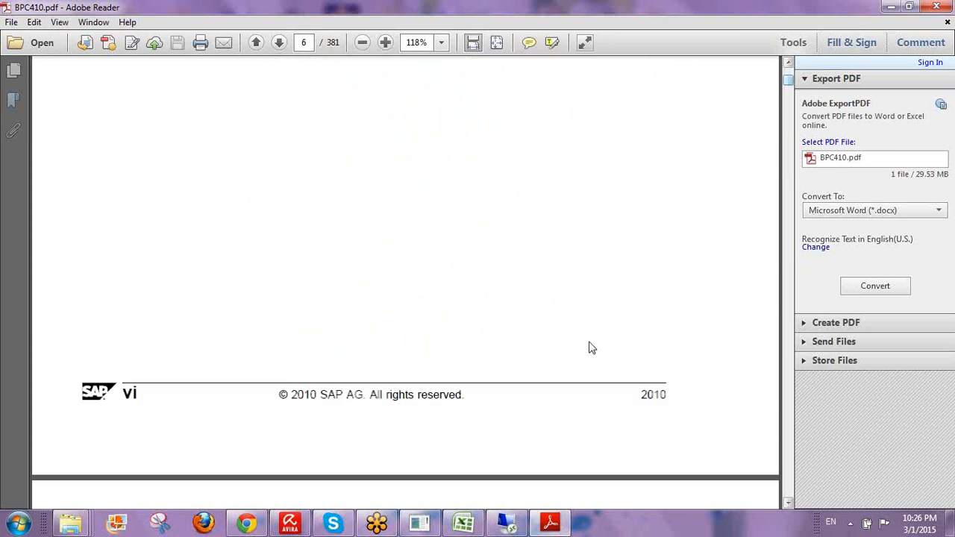
scroll(589, 347, "down", 5)
scroll(589, 343, "down", 4)
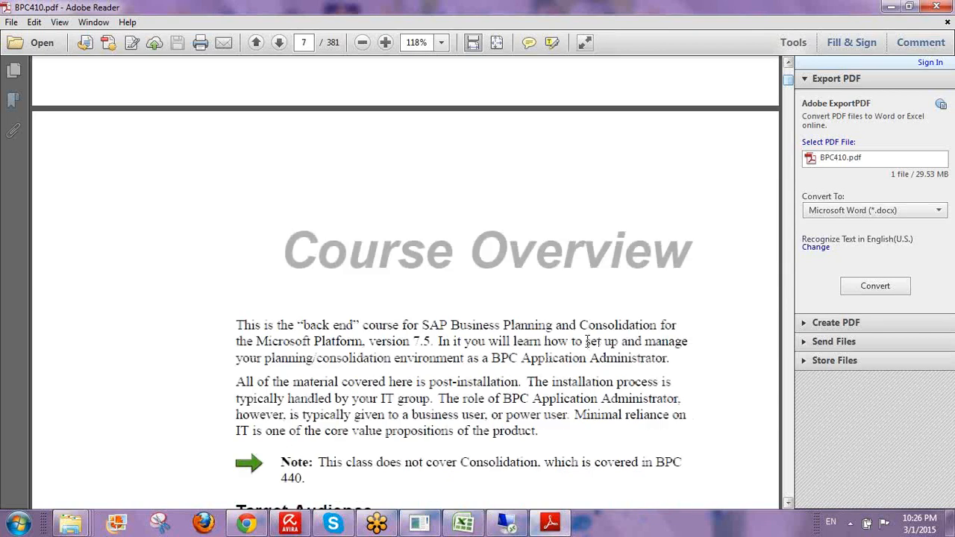
scroll(589, 341, "down", 2)
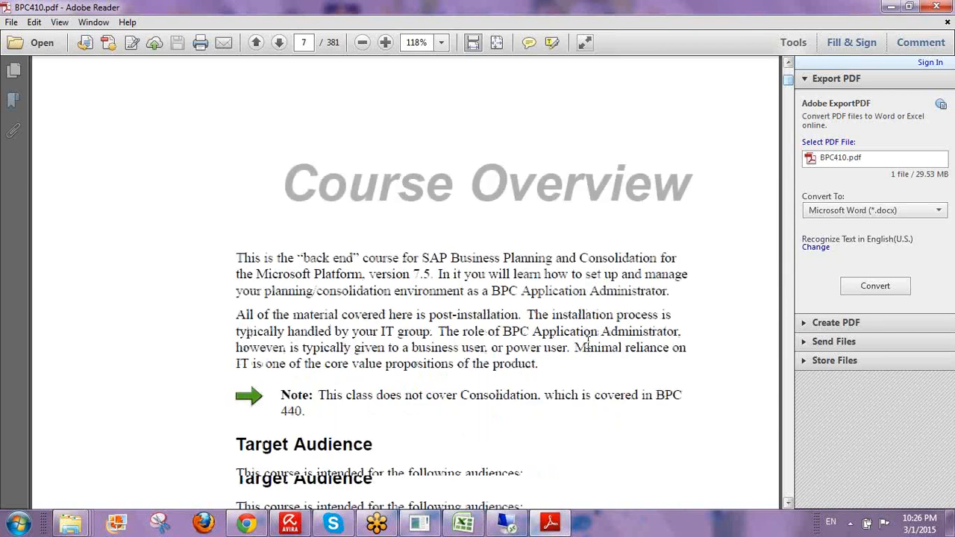
scroll(590, 345, "down", 4)
scroll(589, 349, "down", 1)
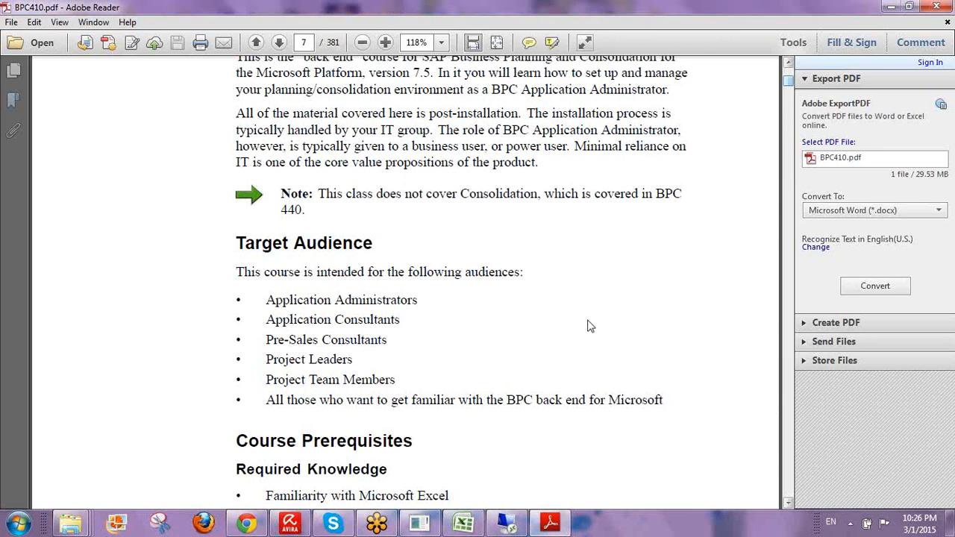
scroll(585, 326, "down", 1)
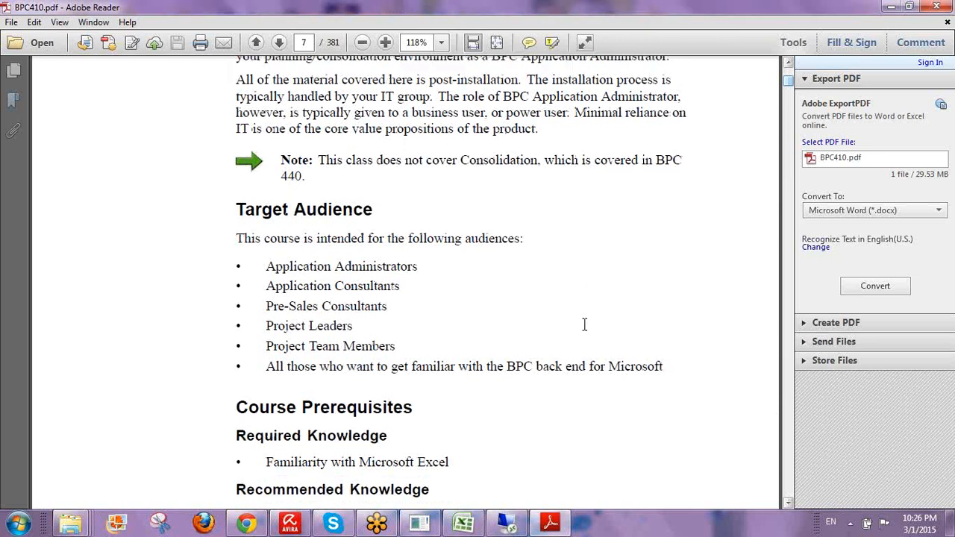
scroll(584, 326, "down", 10)
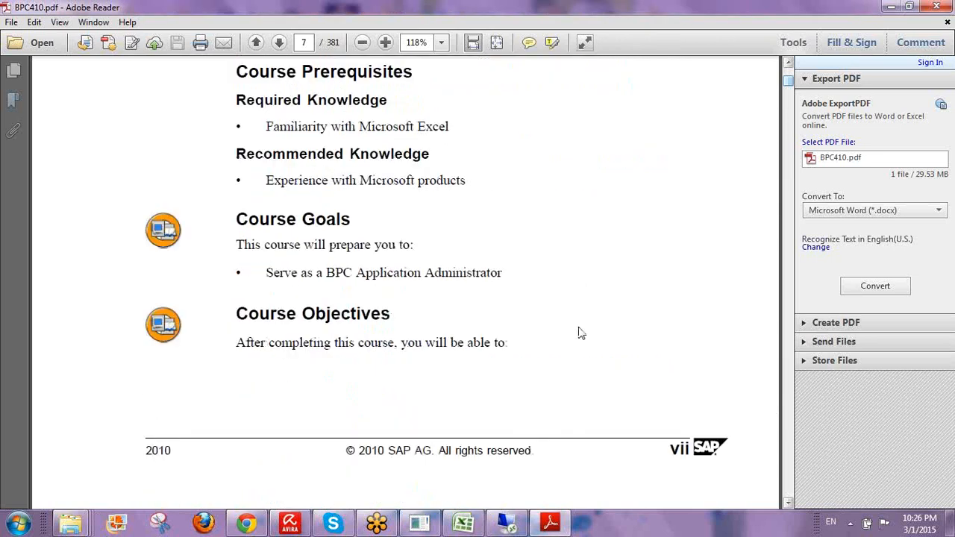
scroll(581, 333, "down", 20)
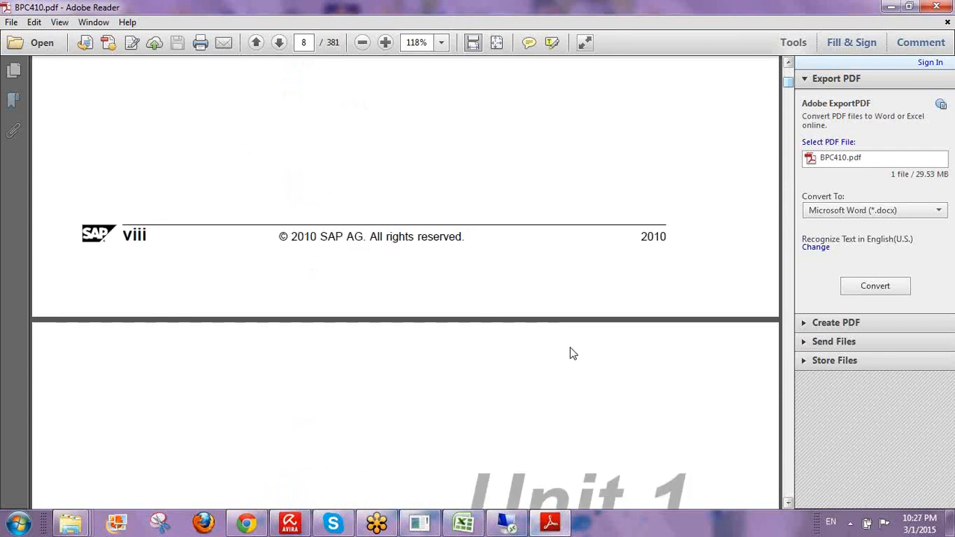
scroll(569, 348, "down", 6)
scroll(566, 343, "down", 6)
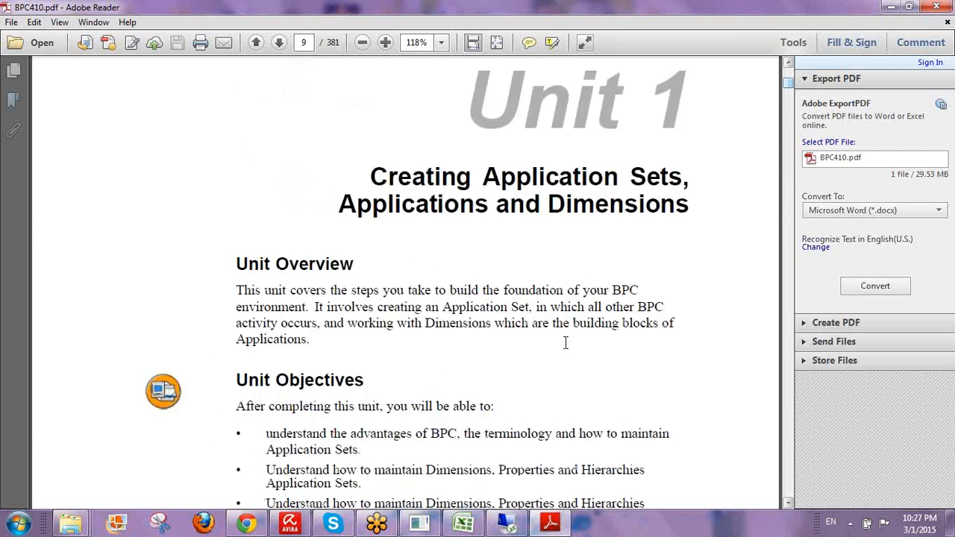
scroll(566, 343, "down", 1)
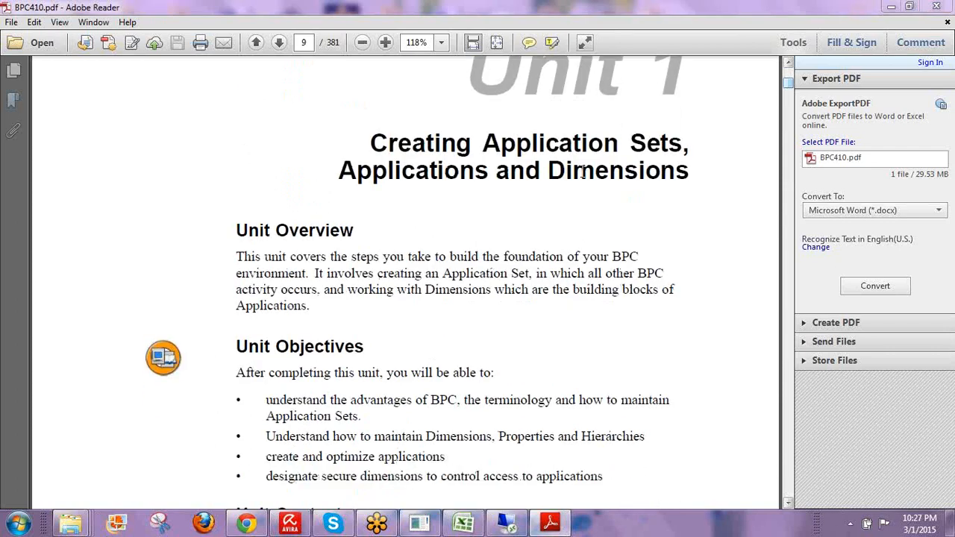